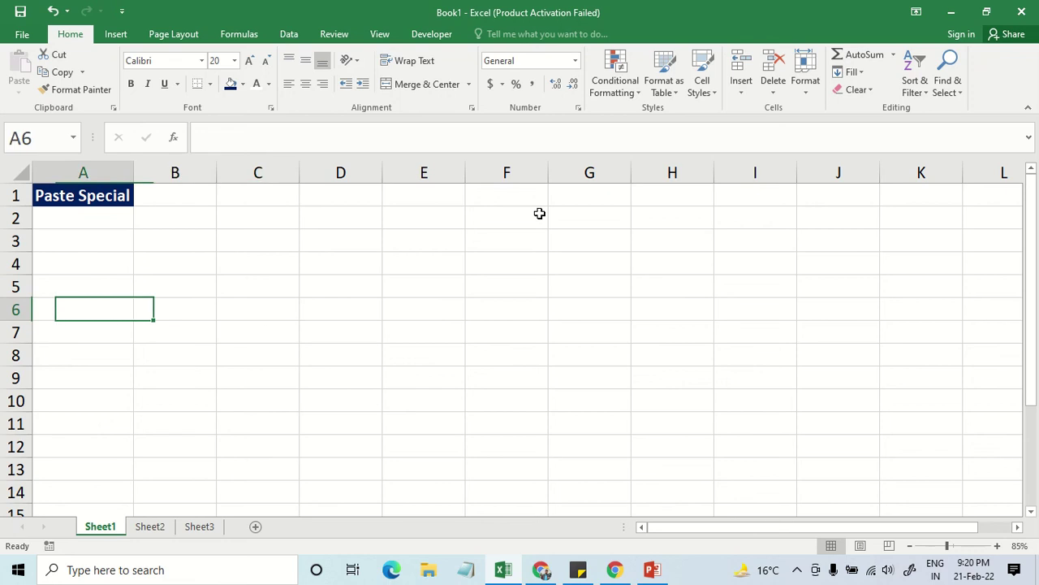
Enter a first name in cell B4.
{"action": "key", "text": "Up"}
{"action": "key", "text": "Up"}
{"action": "key", "text": "Right"}
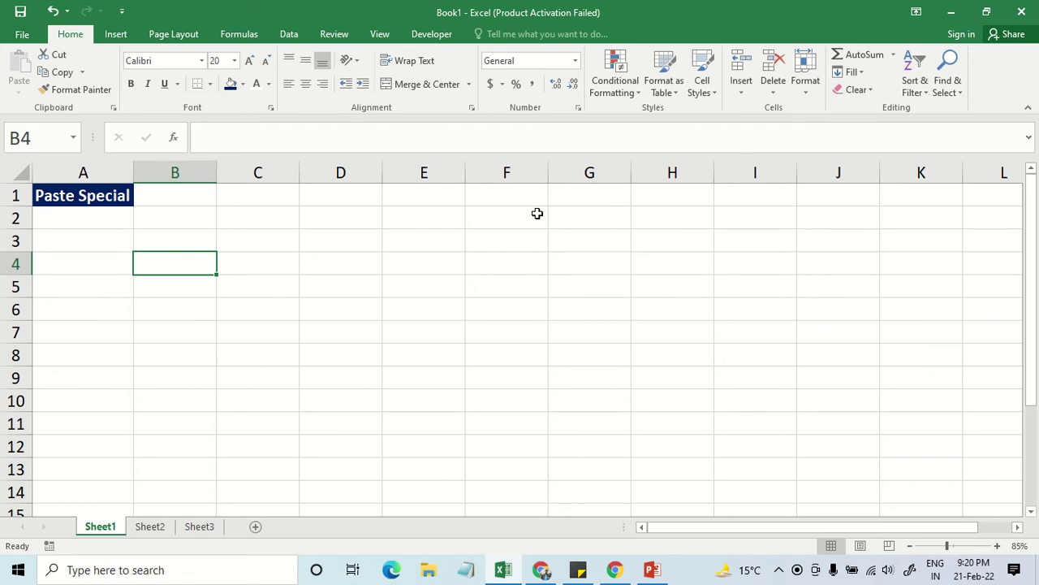
{"action": "type", "text": "Piyu"}
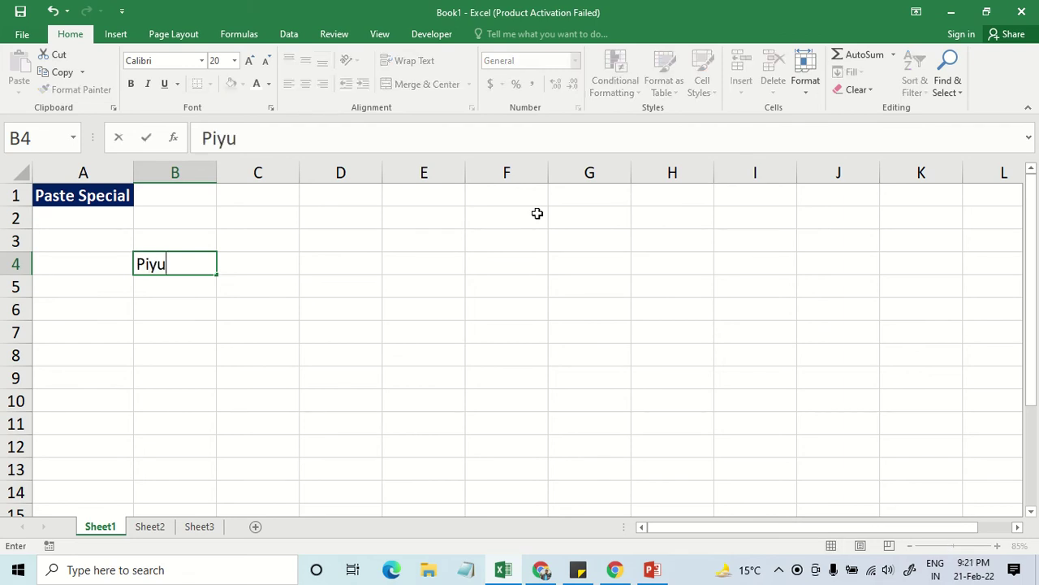
{"action": "type", "text": "sh"}
{"action": "key", "text": "Return"}
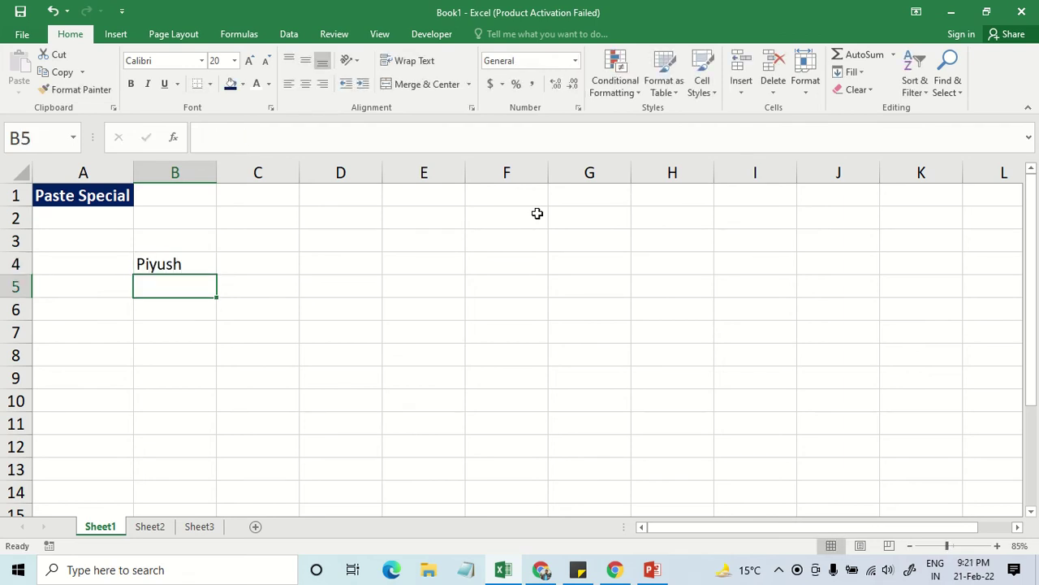
Copy the name from B4 into E4 and clear the copy marquee.
{"action": "key", "text": "Up"}
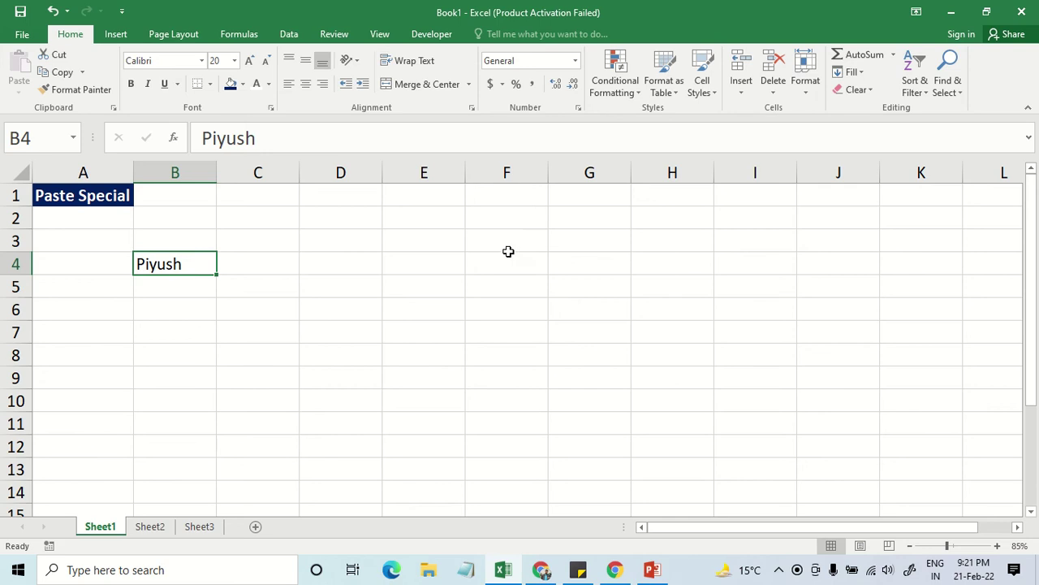
{"action": "key", "text": "ctrl+c"}
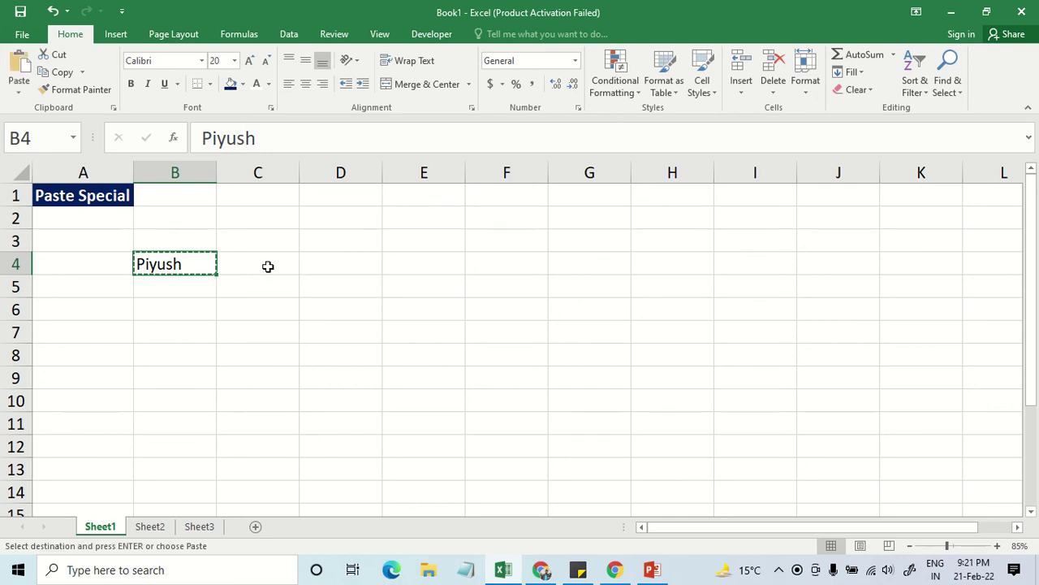
{"action": "left_click", "coordinate": [432, 263]}
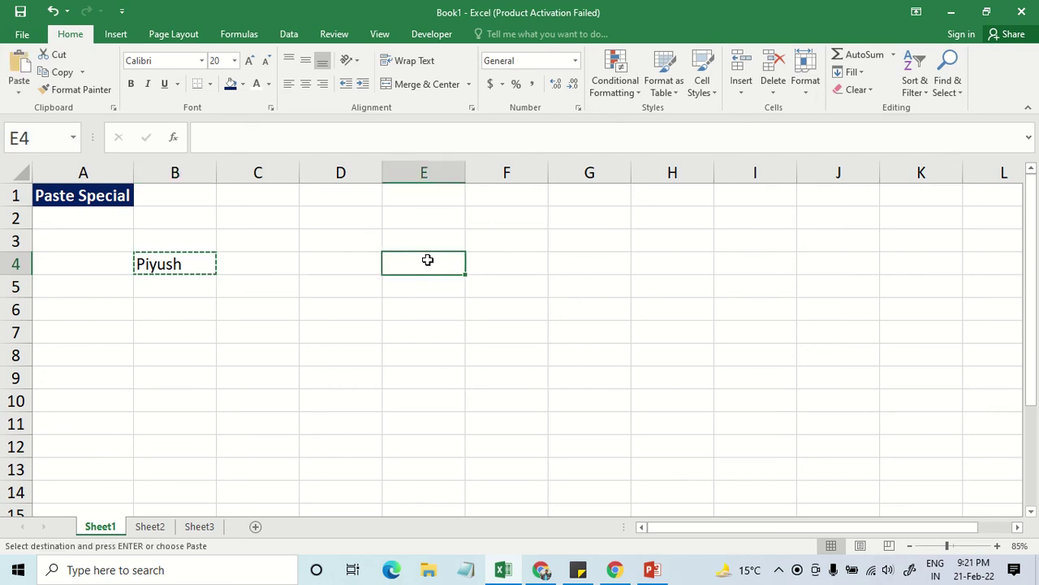
{"action": "key", "text": "ctrl+v"}
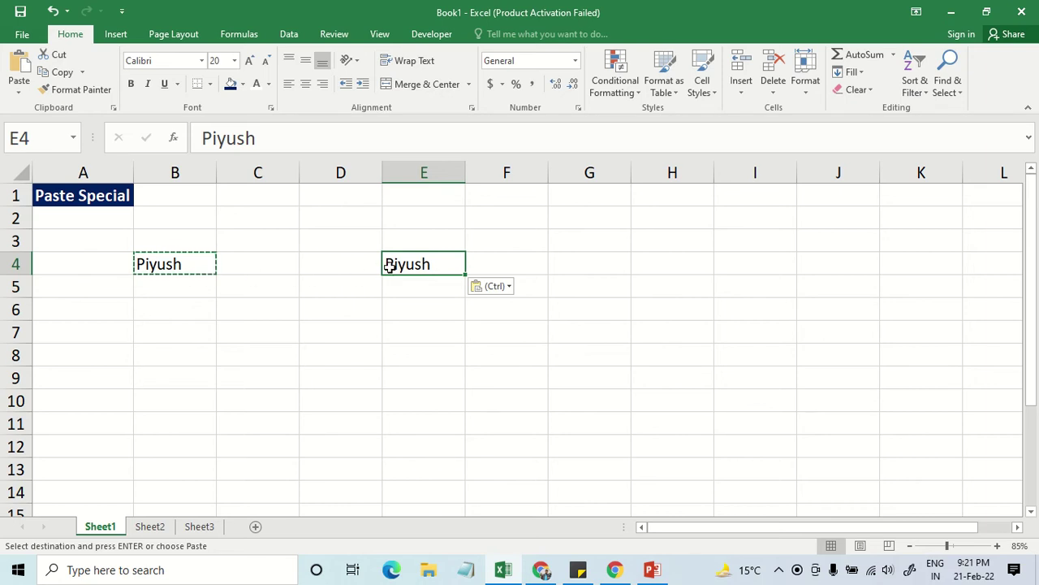
{"action": "key", "text": "Escape"}
{"action": "left_click", "coordinate": [182, 269]}
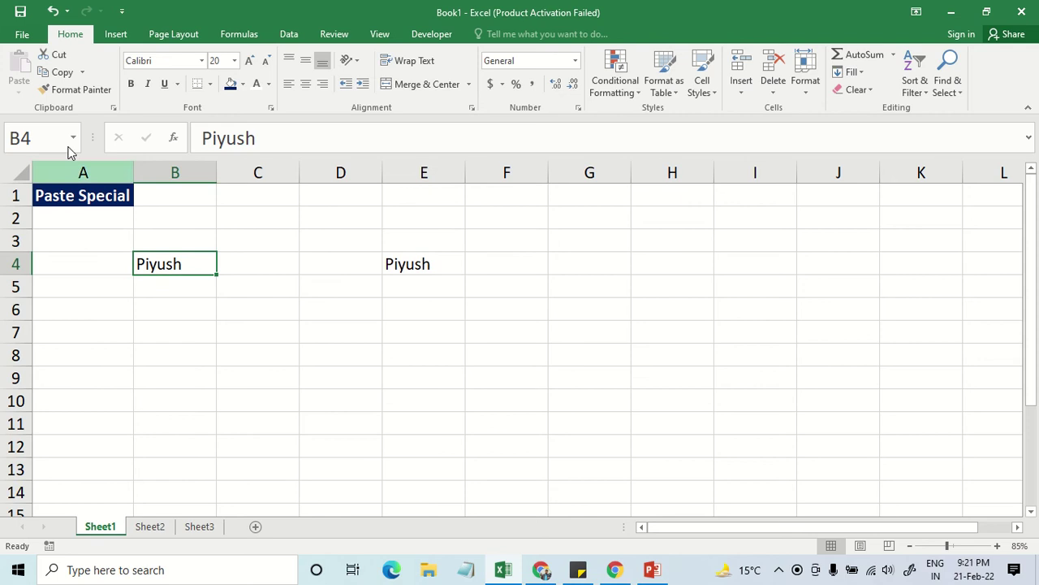
Cut the name from B4 and paste it into G3, leaving B4 empty.
{"action": "left_click", "coordinate": [57, 57]}
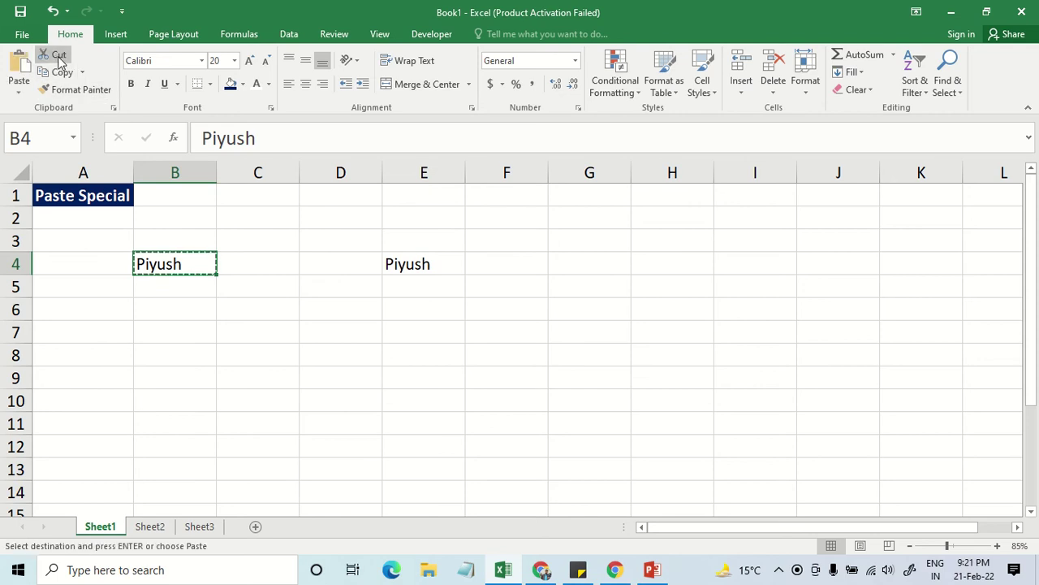
{"action": "left_click", "coordinate": [598, 236]}
{"action": "left_click", "coordinate": [16, 69]}
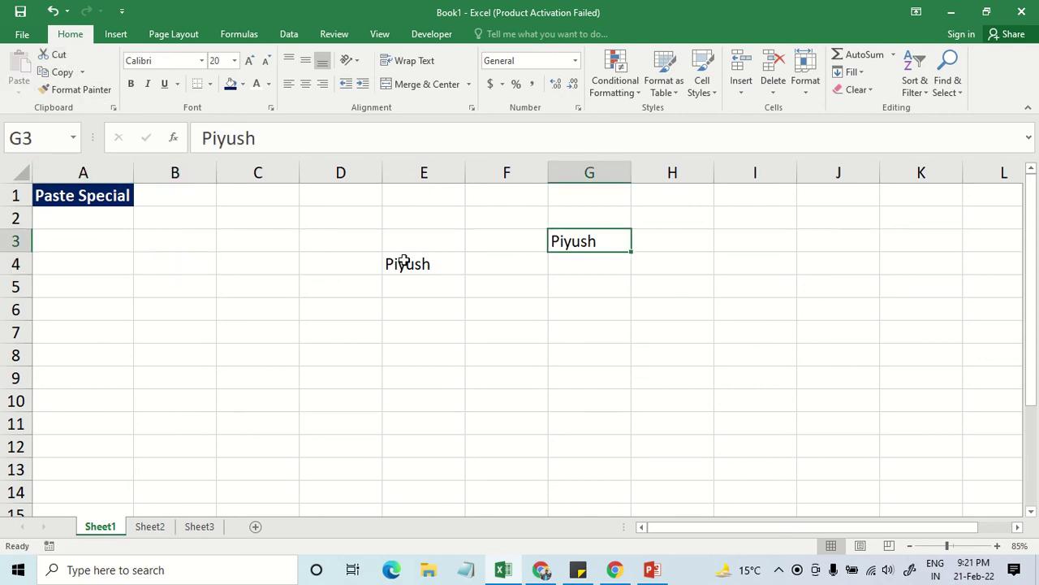
{"action": "left_click", "coordinate": [150, 282]}
{"action": "left_click", "coordinate": [586, 241]}
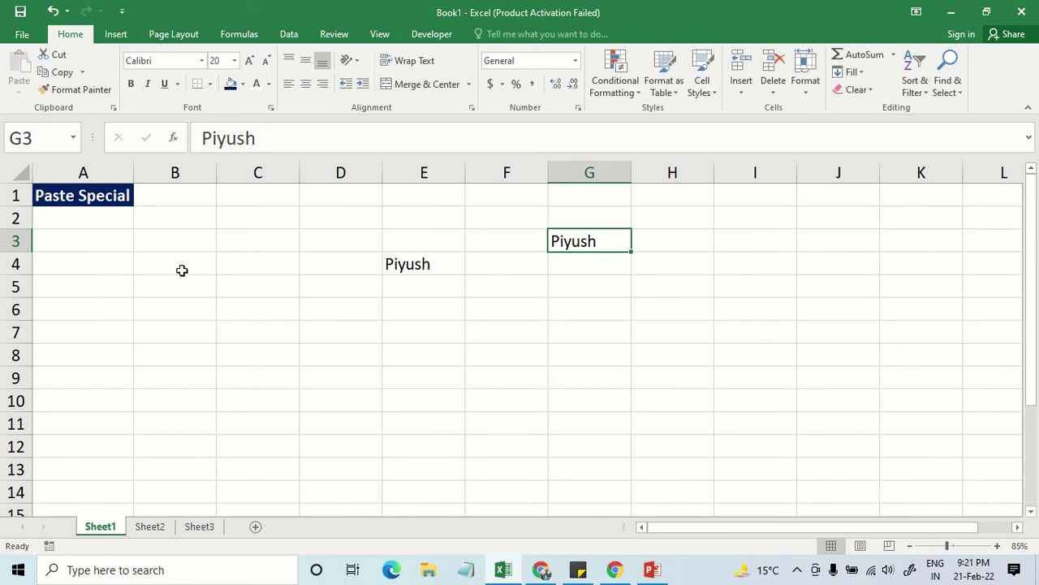
{"action": "left_click", "coordinate": [395, 289]}
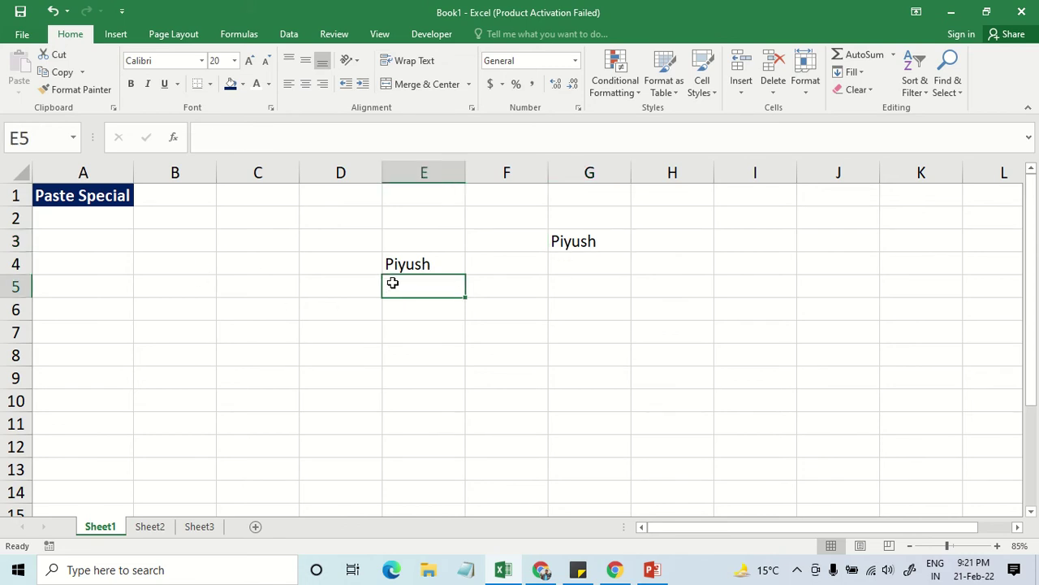
Enter the formula =E4 in E5 so it displays E4's name.
{"action": "type", "text": "="}
{"action": "left_click", "coordinate": [401, 266]}
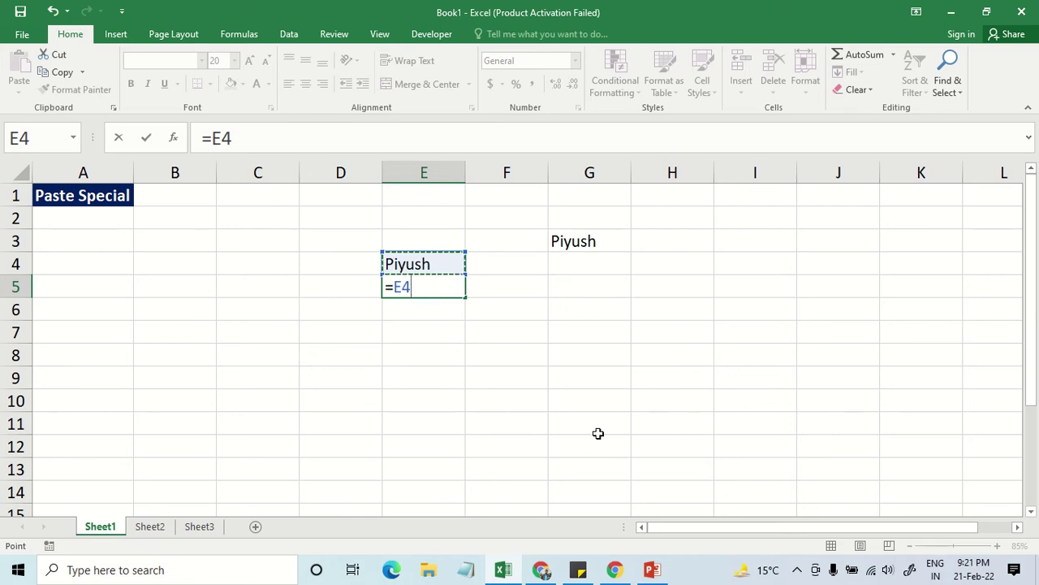
{"action": "key", "text": "Return"}
{"action": "left_click", "coordinate": [437, 291]}
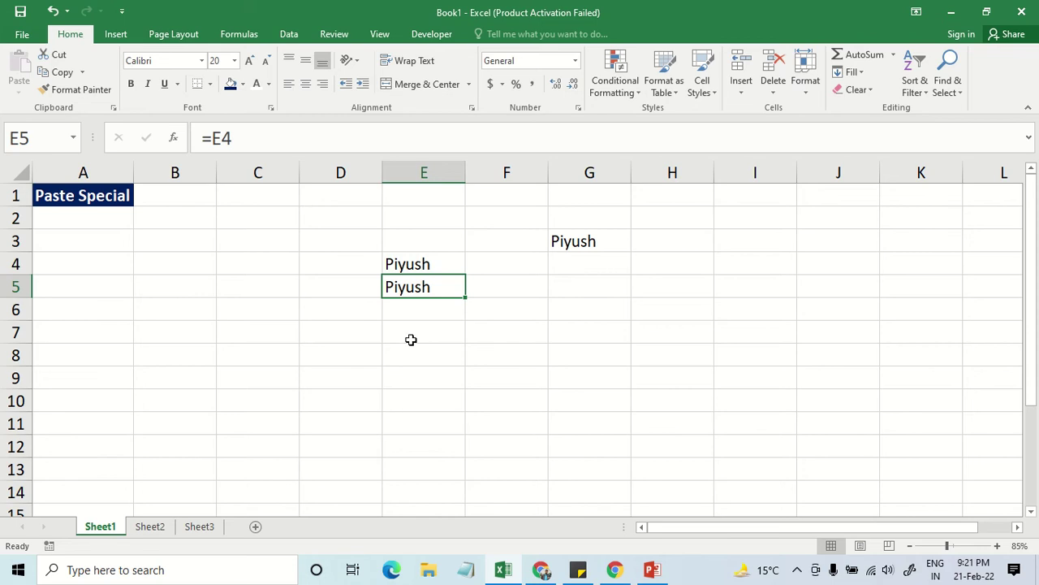
{"action": "left_click", "coordinate": [406, 268]}
Copy the name from E4 and paste it into B6.
{"action": "key", "text": "ctrl+c"}
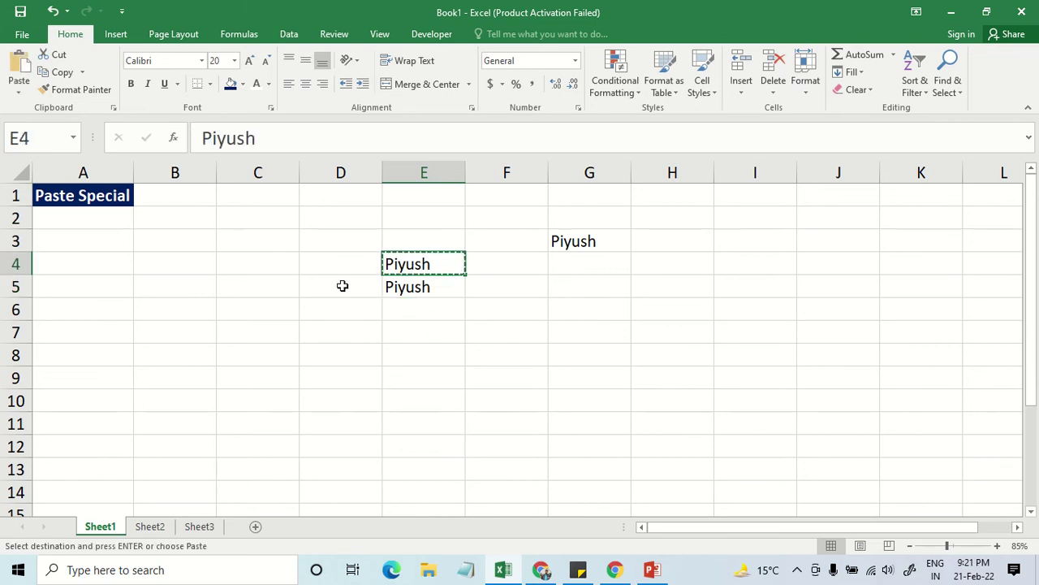
{"action": "left_click", "coordinate": [208, 317]}
{"action": "key", "text": "ctrl+v"}
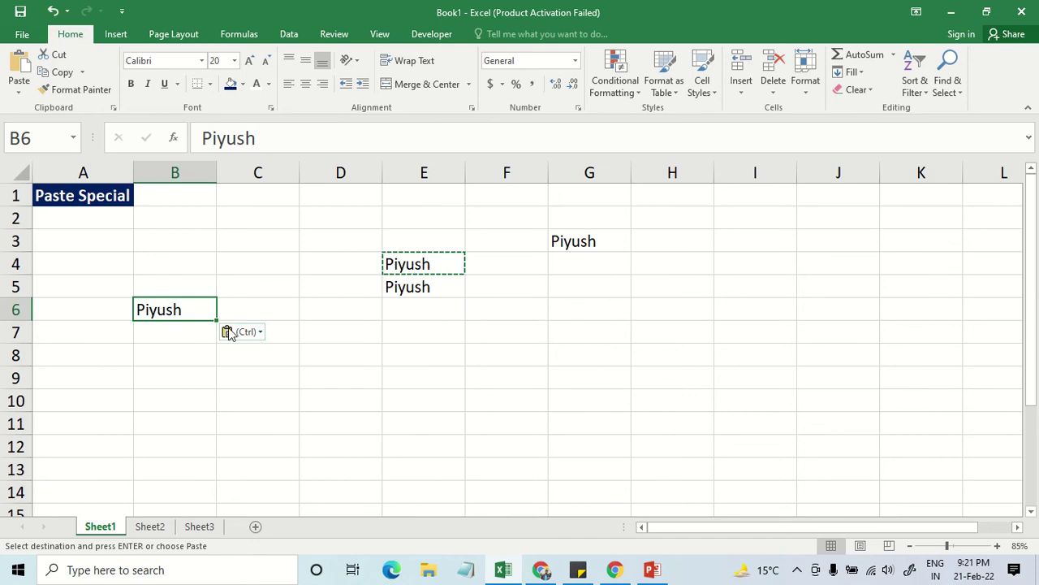
{"action": "key", "text": "Escape"}
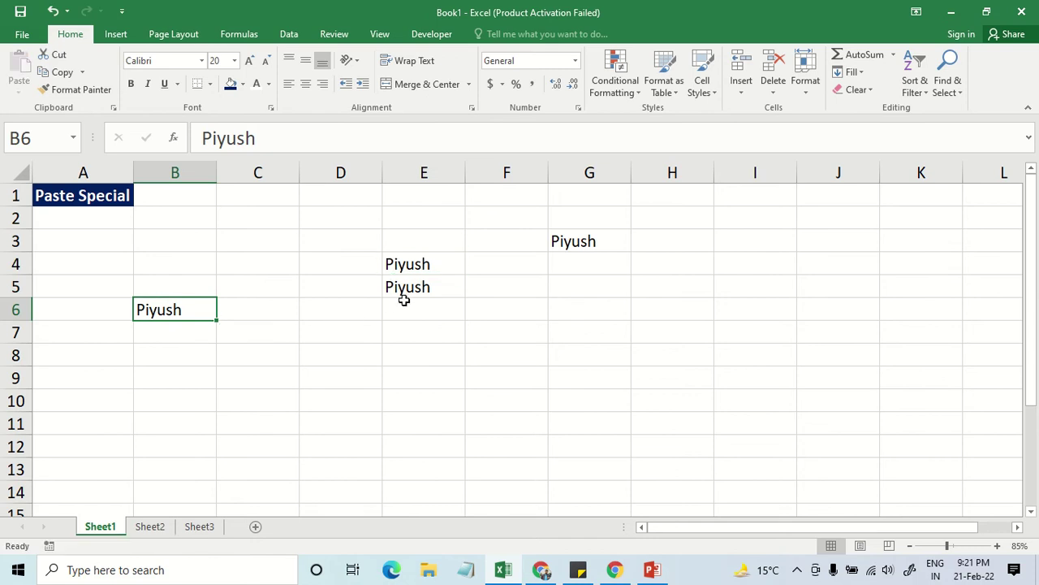
Copy E5's =E4 formula into C8, where it becomes =C7 showing 0.
{"action": "left_click", "coordinate": [413, 290]}
{"action": "key", "text": "ctrl+c"}
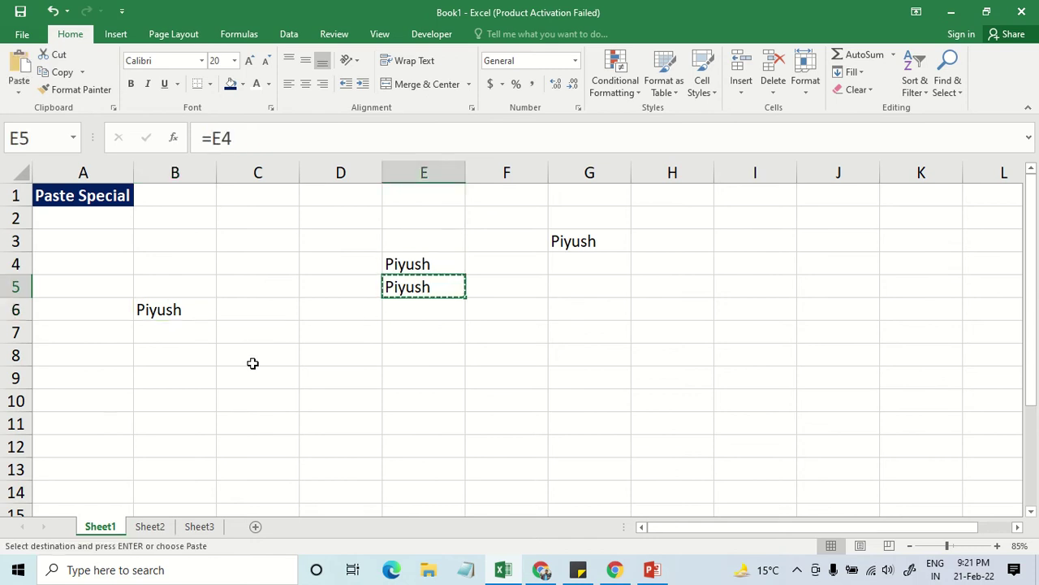
{"action": "left_click", "coordinate": [253, 362]}
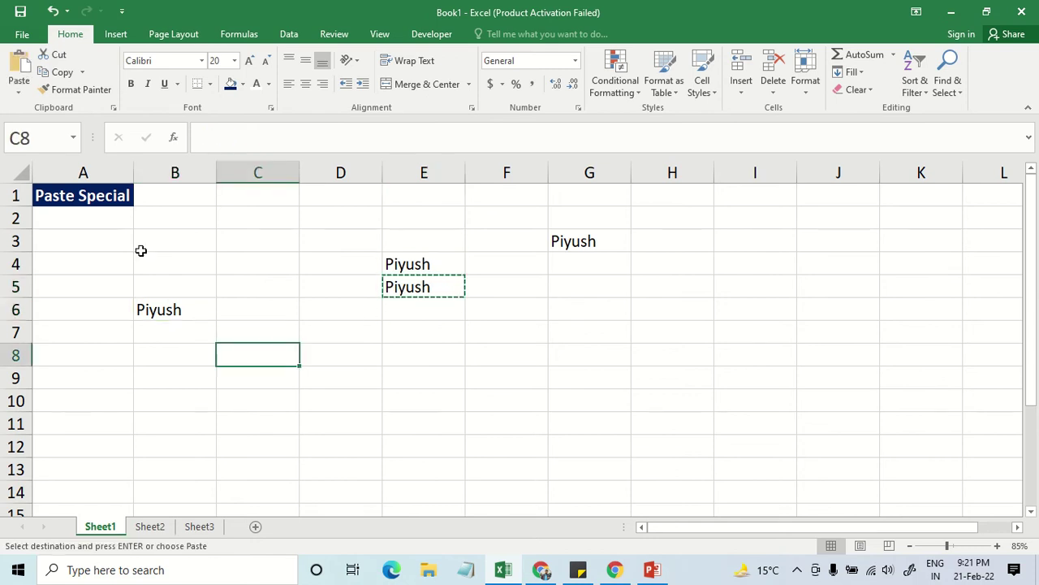
{"action": "left_click", "coordinate": [20, 69]}
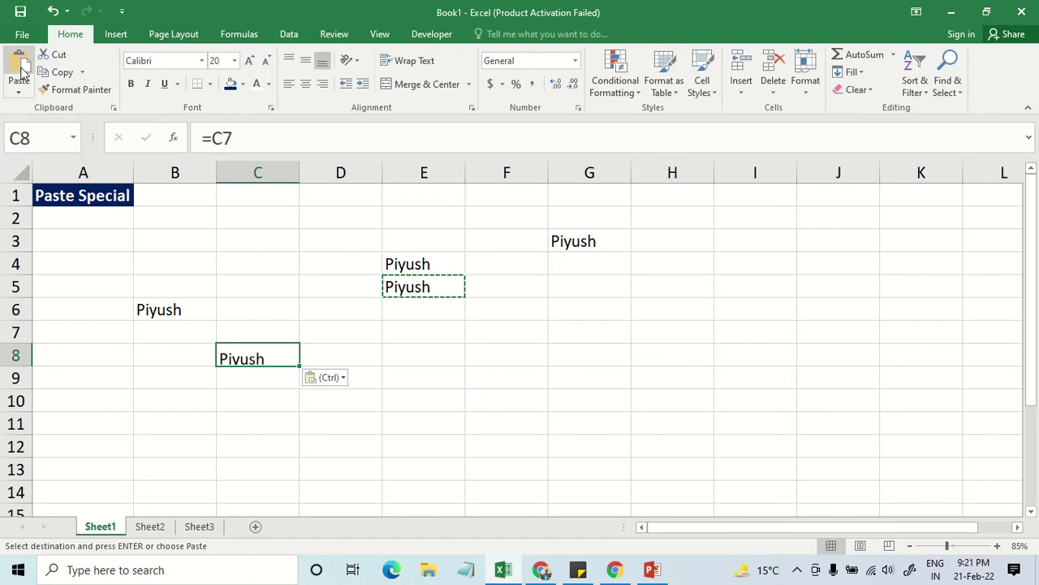
{"action": "left_click", "coordinate": [294, 337]}
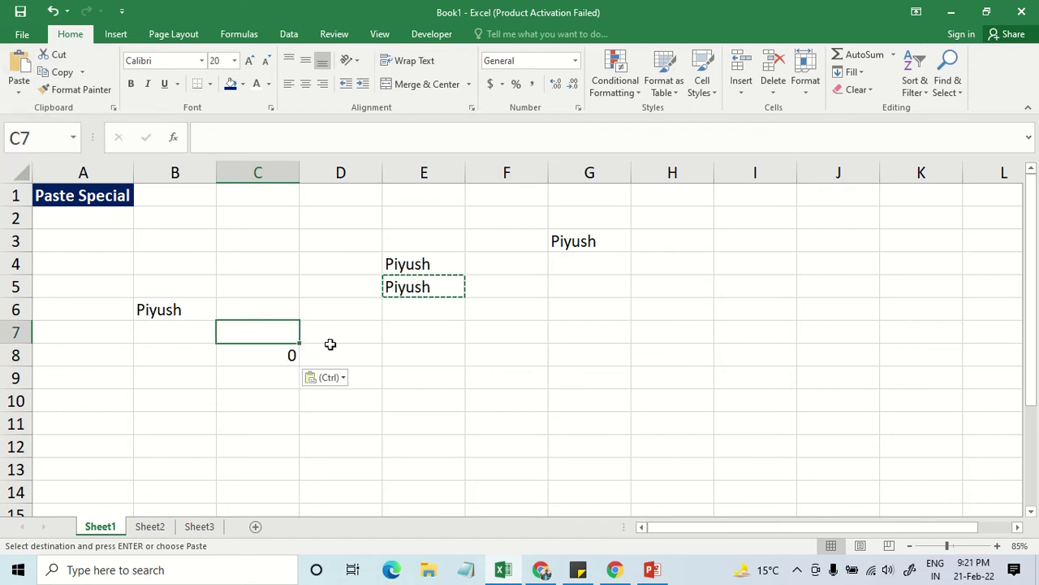
{"action": "key", "text": "Escape"}
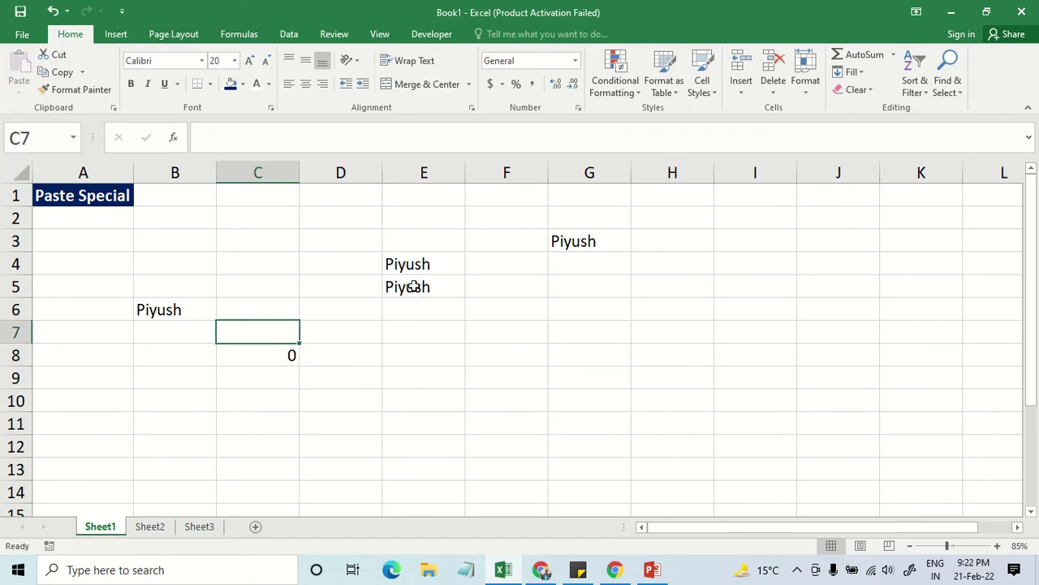
{"action": "left_click", "coordinate": [414, 287]}
Compare the =E4 formula in E5 with the relative =C7 formula in C8.
{"action": "left_click", "coordinate": [276, 359]}
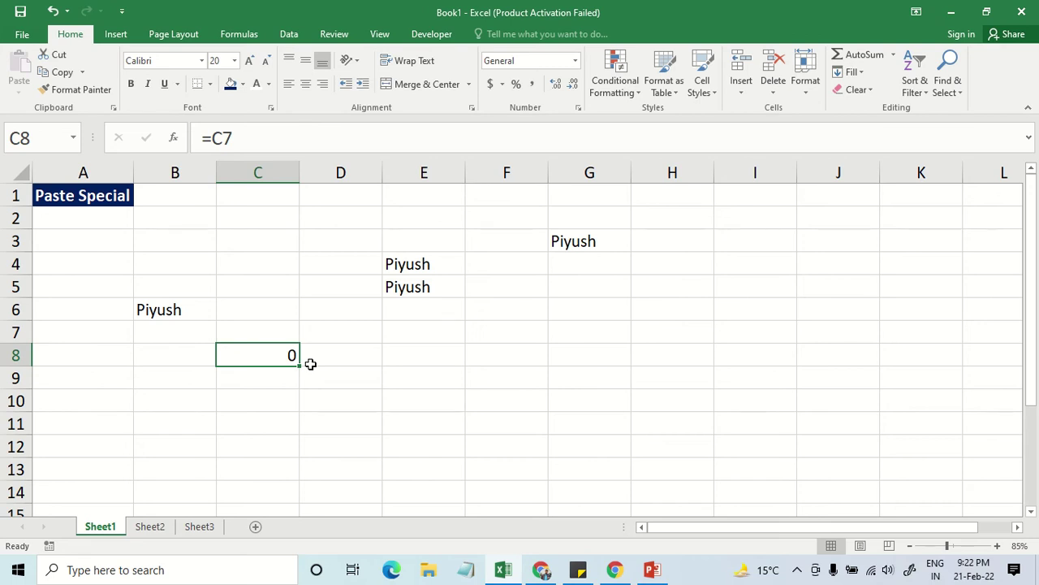
{"action": "left_click", "coordinate": [396, 287]}
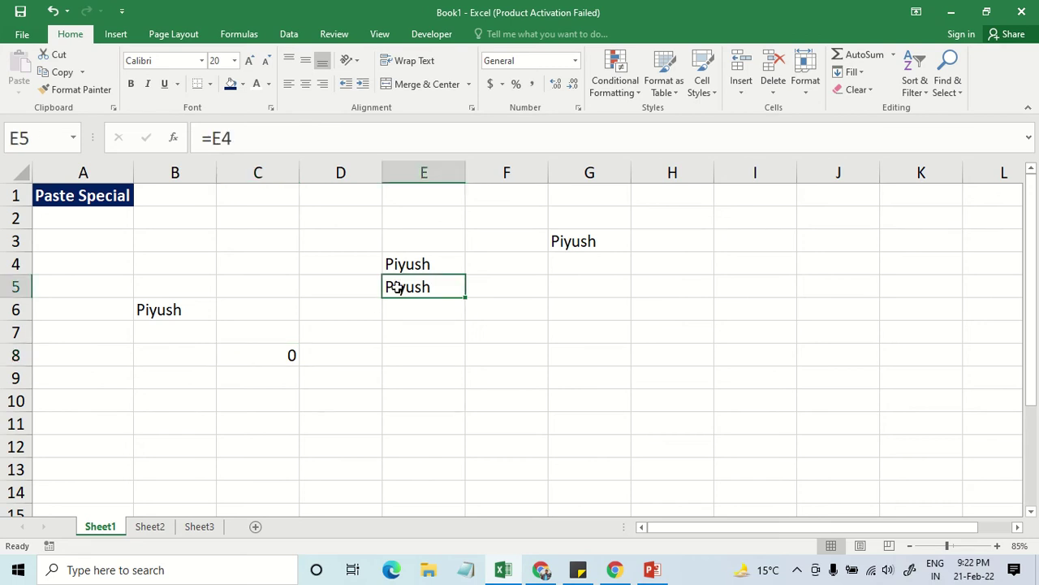
{"action": "left_click", "coordinate": [286, 353]}
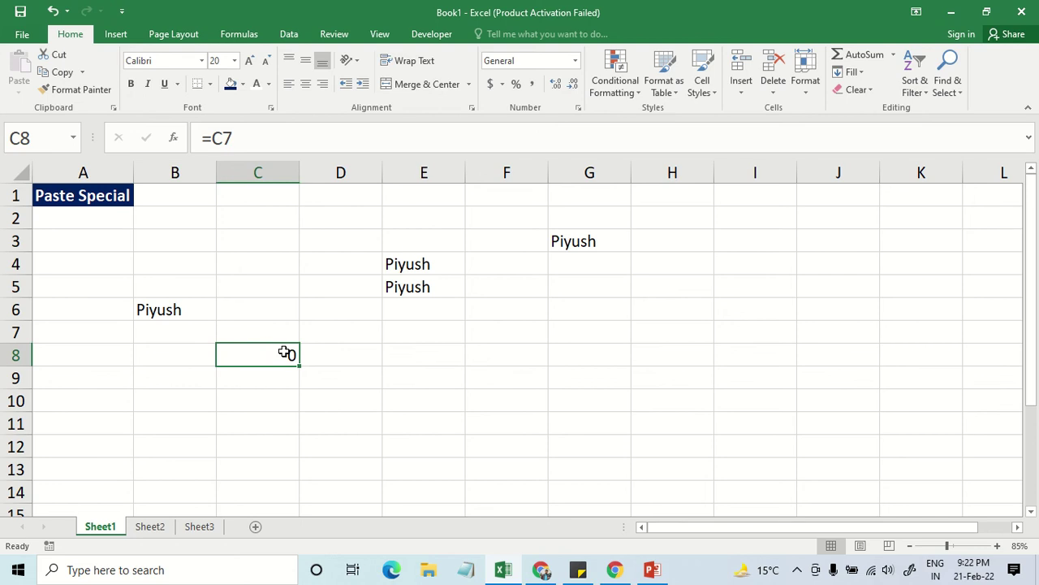
{"action": "left_click", "coordinate": [400, 289]}
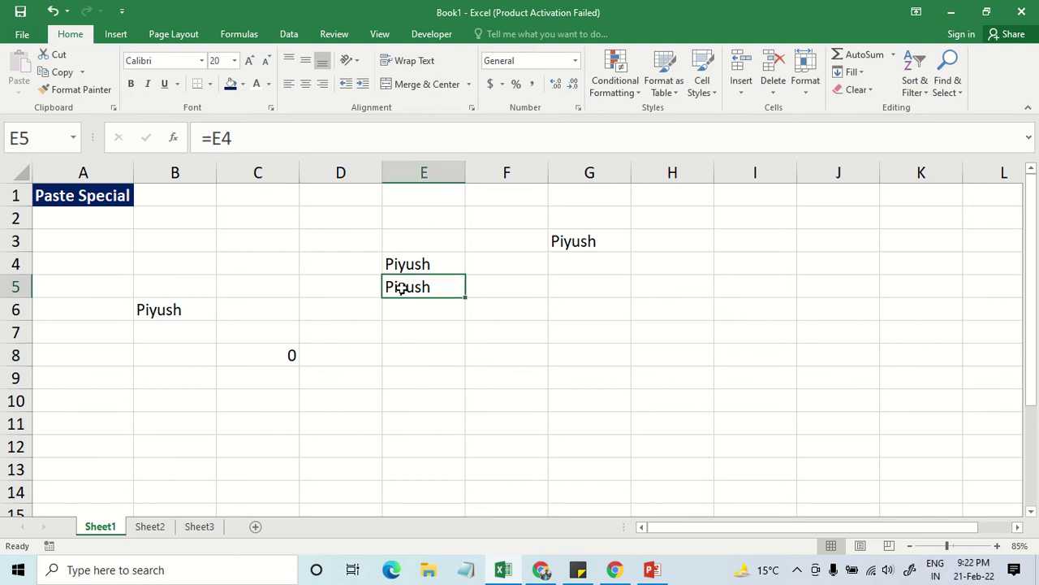
{"action": "left_click", "coordinate": [266, 361]}
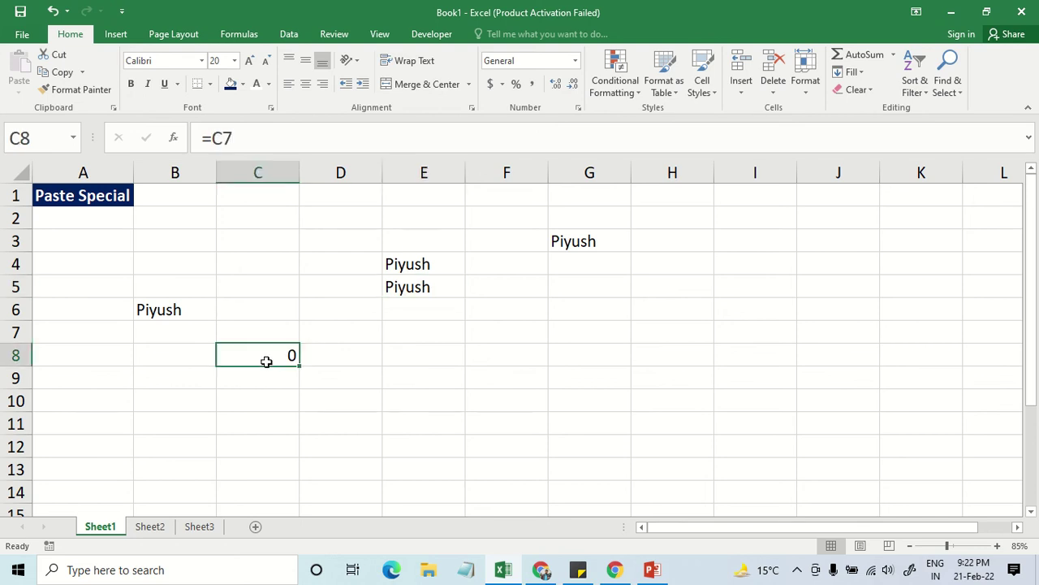
{"action": "left_click", "coordinate": [426, 290]}
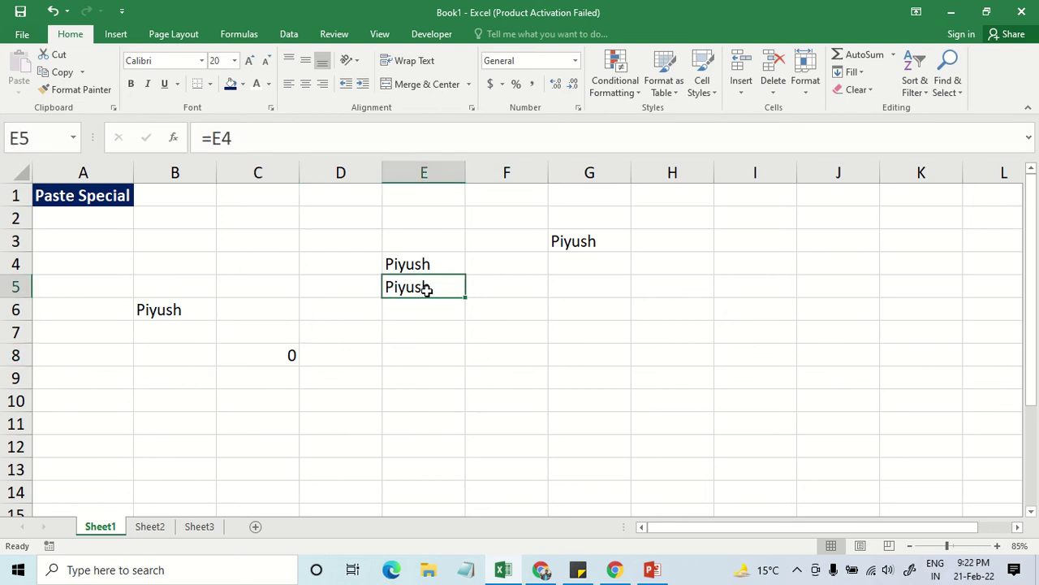
{"action": "left_click", "coordinate": [288, 352]}
{"action": "left_click", "coordinate": [436, 287]}
{"action": "left_click", "coordinate": [274, 357]}
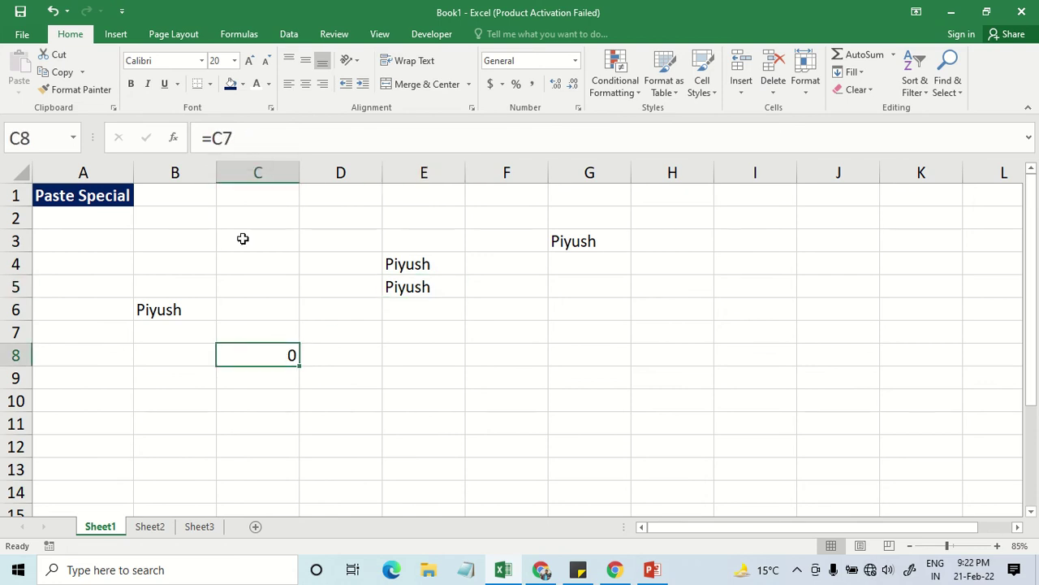
{"action": "left_click", "coordinate": [411, 286]}
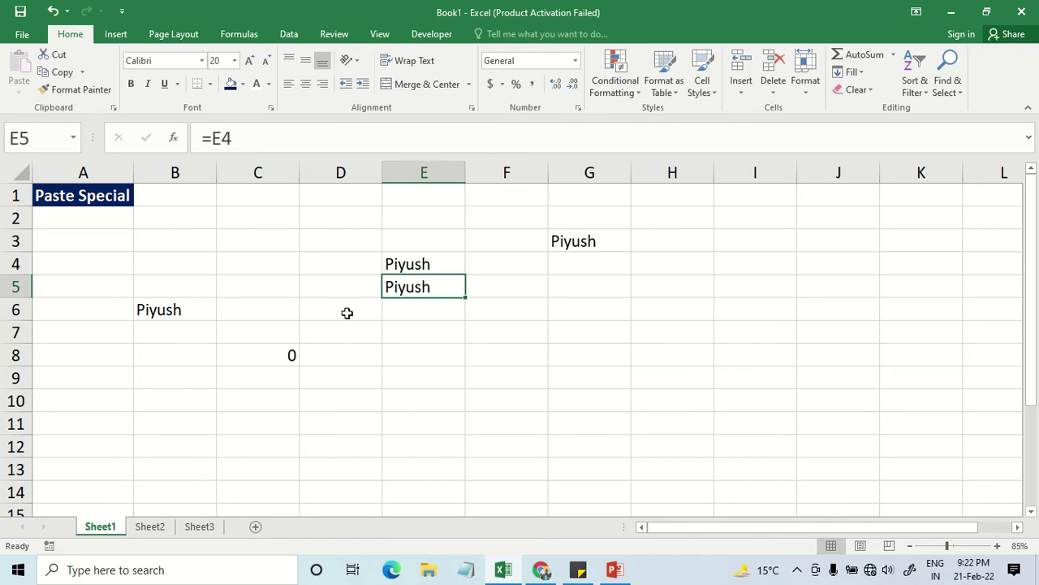
{"action": "left_click", "coordinate": [403, 266]}
{"action": "left_click", "coordinate": [410, 285]}
{"action": "left_click", "coordinate": [273, 355]}
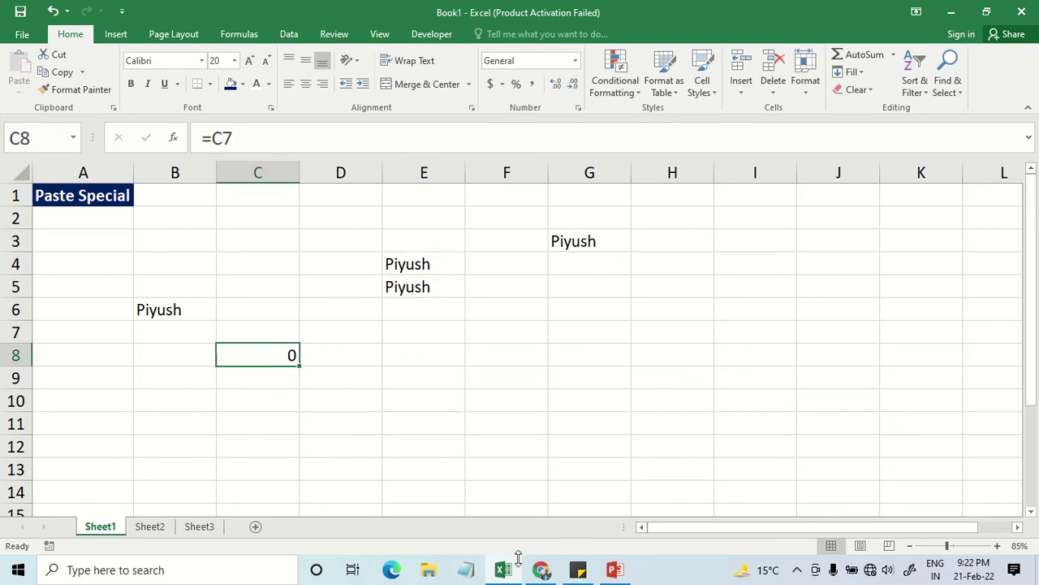
Switch to the Google Meet call and back to the Excel workbook.
{"action": "left_click", "coordinate": [540, 570]}
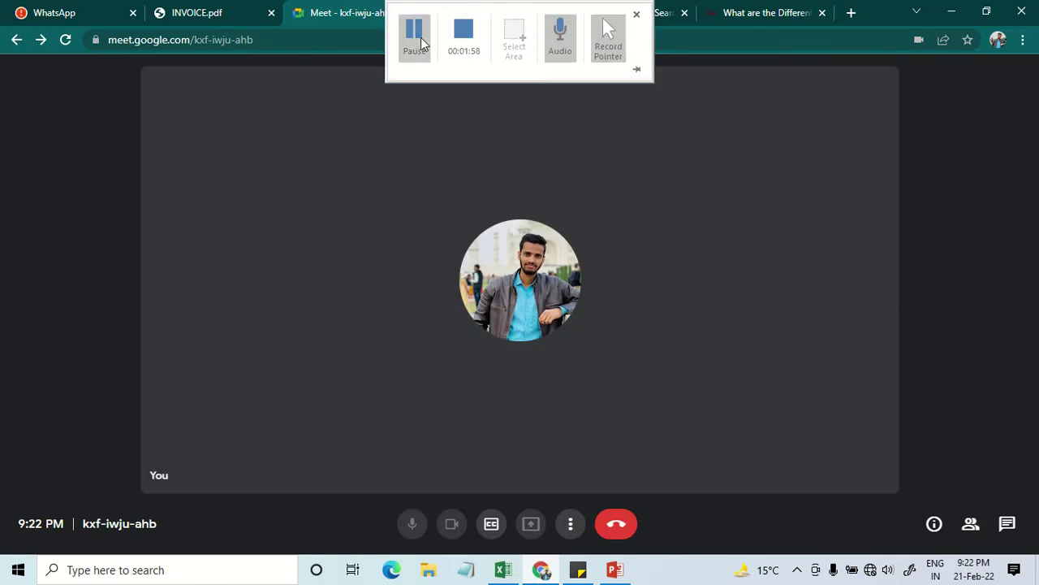
{"action": "key", "text": "alt+Tab"}
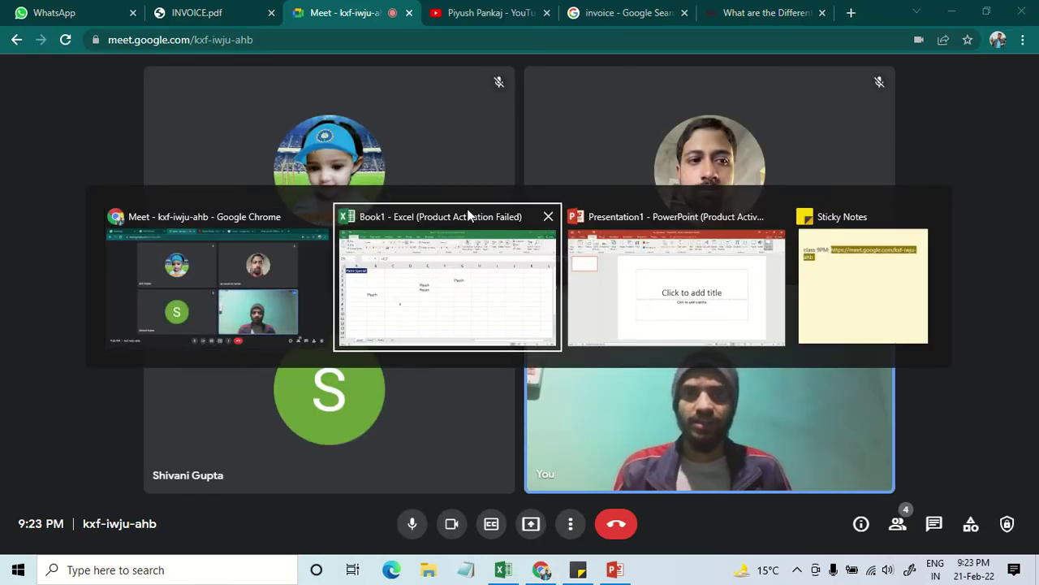
{"action": "left_click", "coordinate": [471, 214]}
{"action": "left_click", "coordinate": [333, 358]}
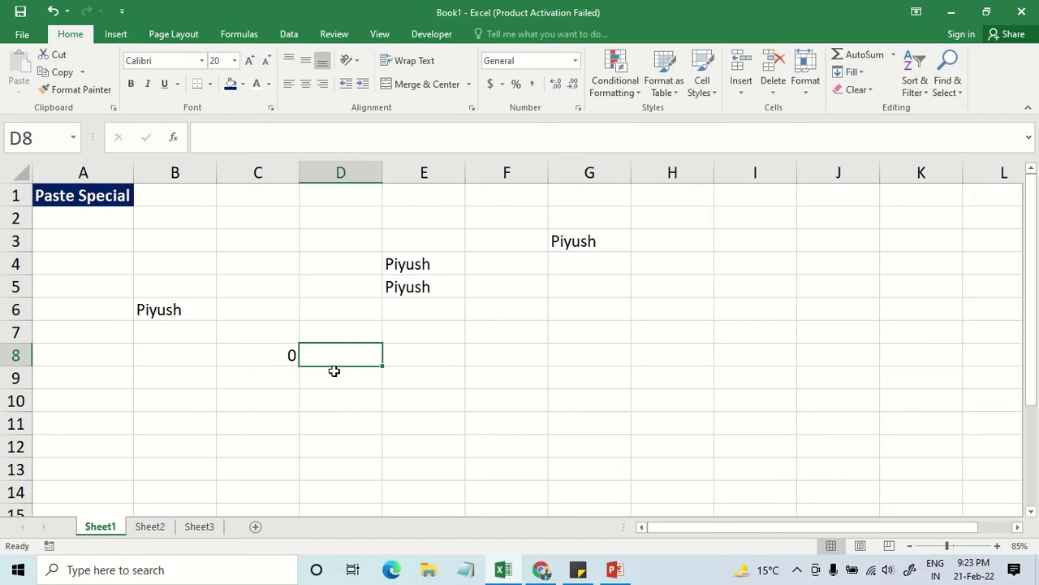
Review the formulas in E5 and C8 against their sources E4 and C7.
{"action": "left_click", "coordinate": [288, 359]}
{"action": "left_click", "coordinate": [434, 287]}
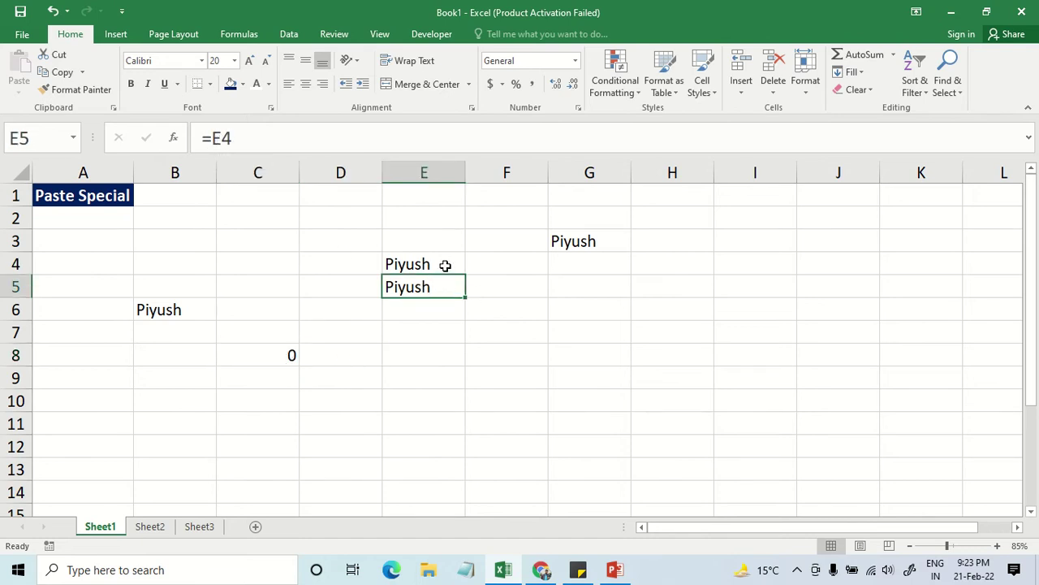
{"action": "left_click", "coordinate": [443, 265]}
{"action": "left_click", "coordinate": [445, 285]}
{"action": "left_click", "coordinate": [275, 357]}
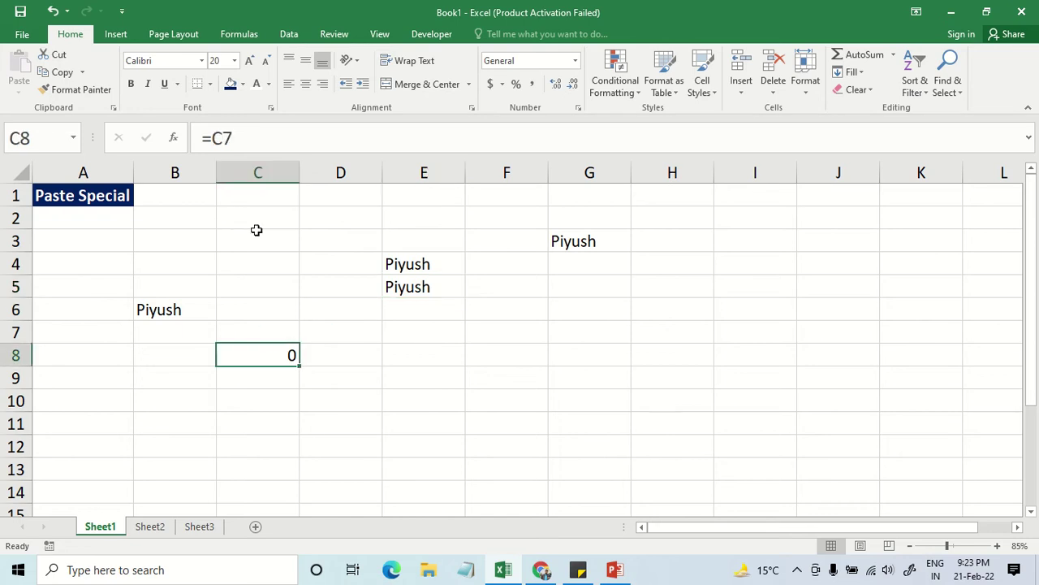
Enter a second name in C7 and confirm C8's =C7 now displays it instead of 0.
{"action": "left_click", "coordinate": [277, 336]}
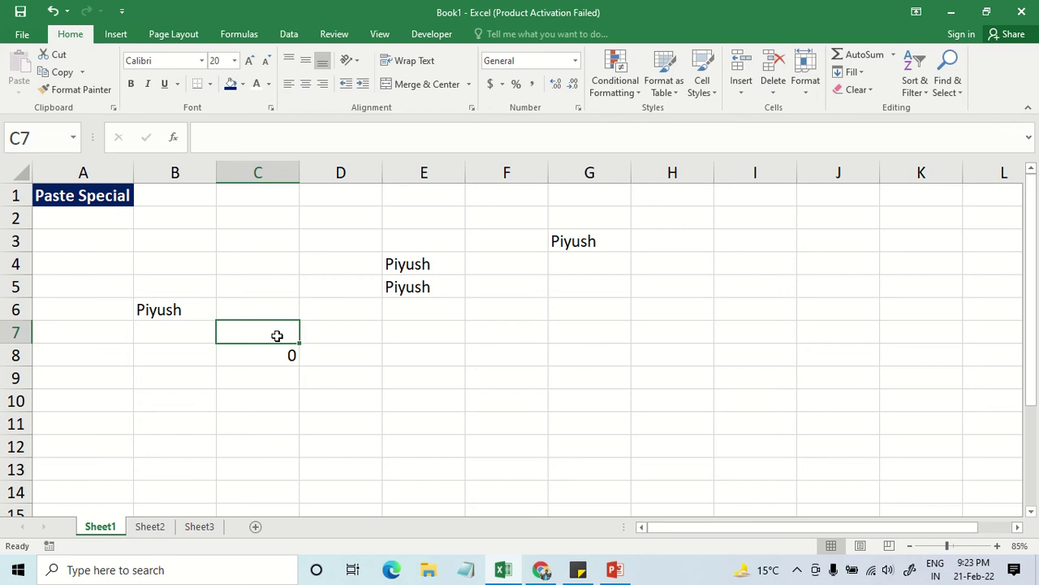
{"action": "type", "text": "K"}
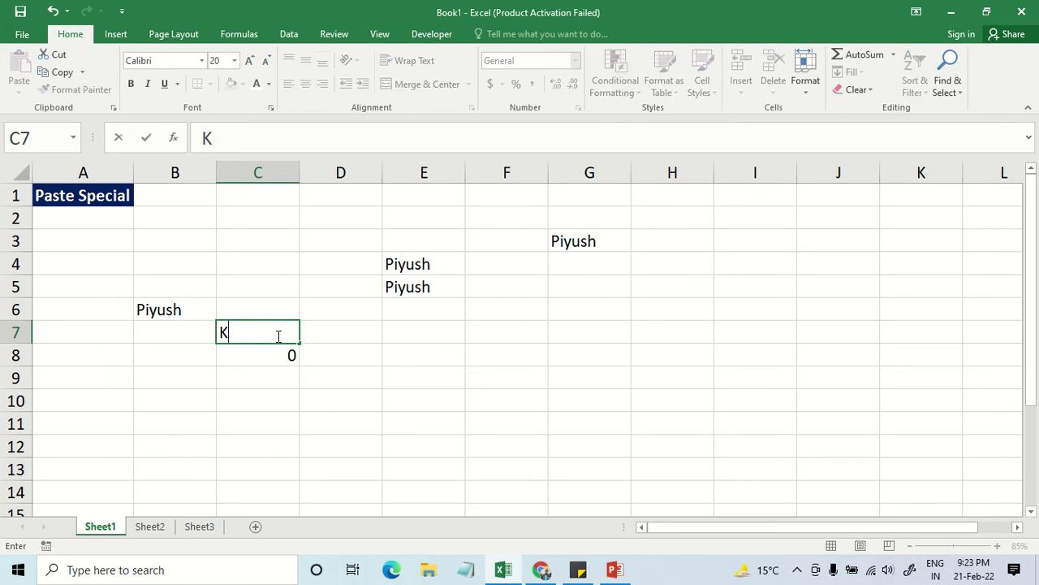
{"action": "type", "text": "ritika"}
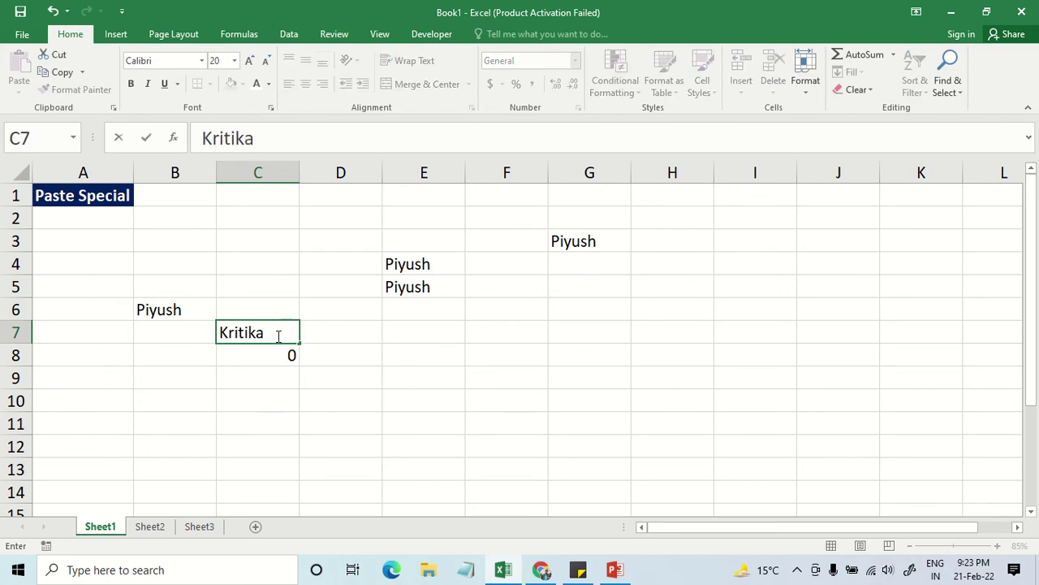
{"action": "key", "text": "Return"}
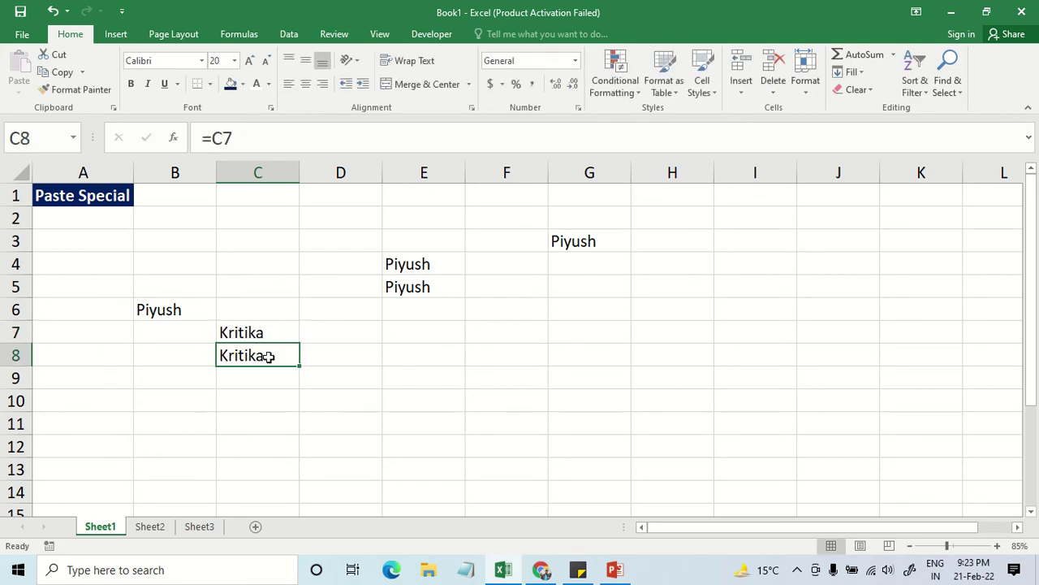
{"action": "left_click", "coordinate": [367, 352]}
{"action": "left_click", "coordinate": [265, 325]}
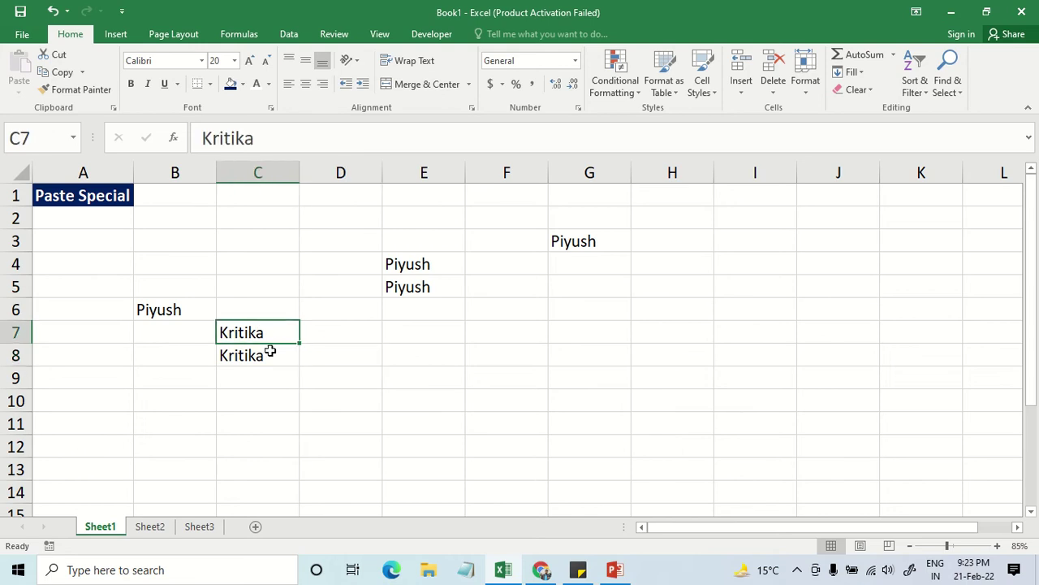
{"action": "left_click", "coordinate": [268, 355]}
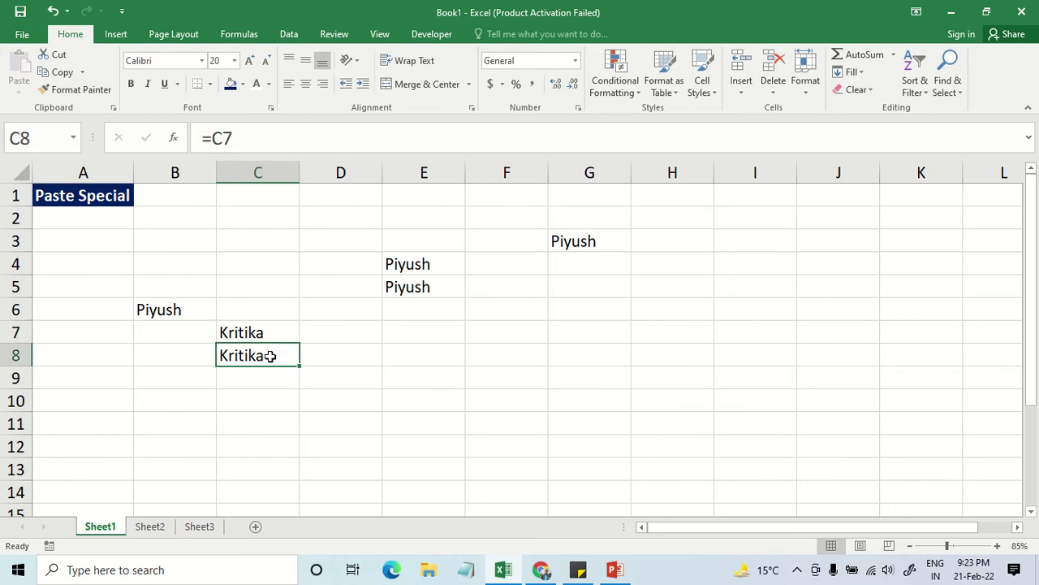
{"action": "left_click", "coordinate": [429, 287]}
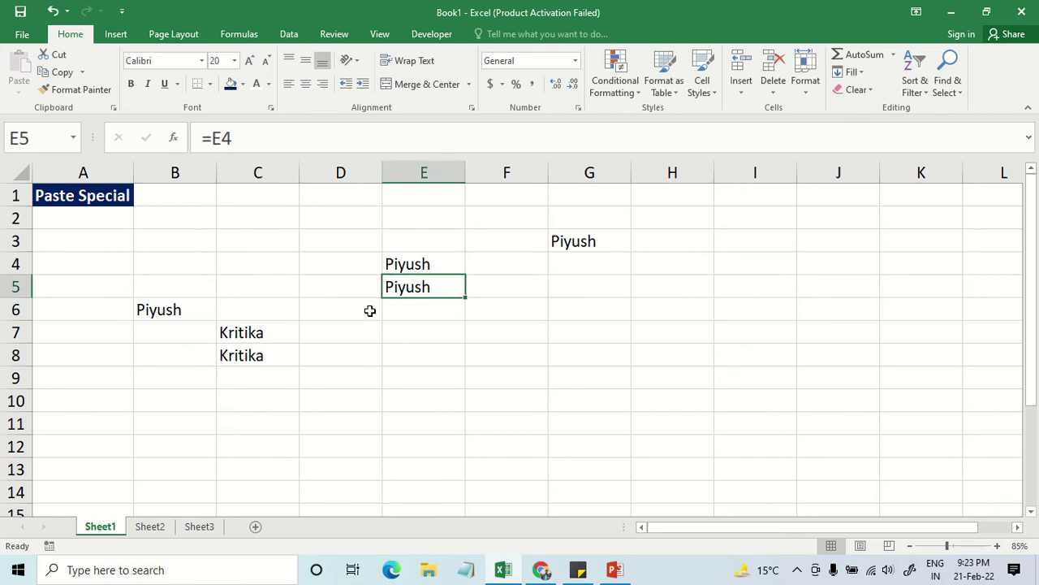
{"action": "left_click", "coordinate": [238, 355]}
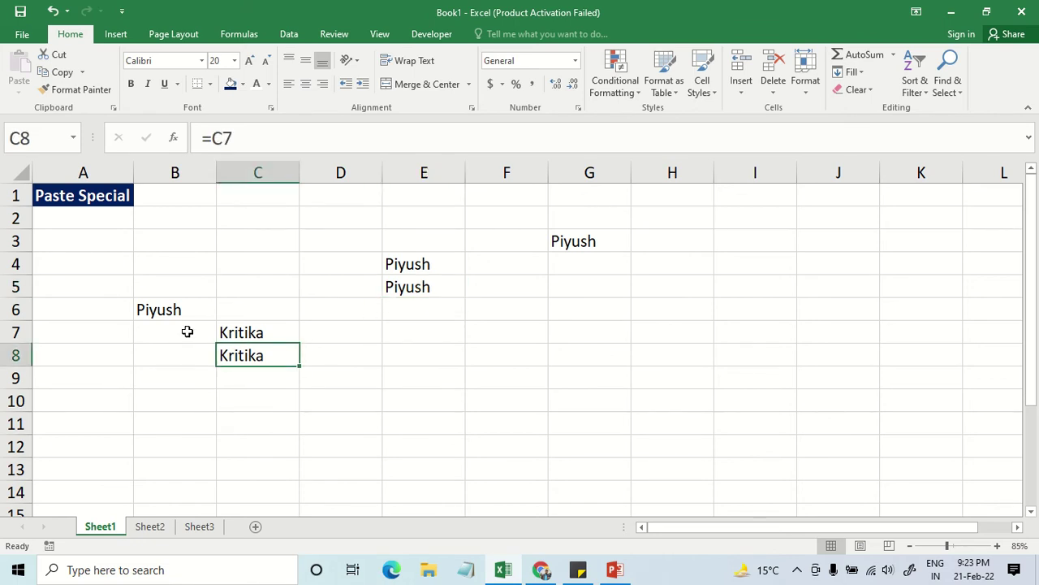
{"action": "mouse_move", "coordinate": [139, 234]}
{"action": "left_mouse_down"}
{"action": "mouse_move", "coordinate": [576, 362]}
{"action": "mouse_move", "coordinate": [628, 366]}
{"action": "left_mouse_up"}
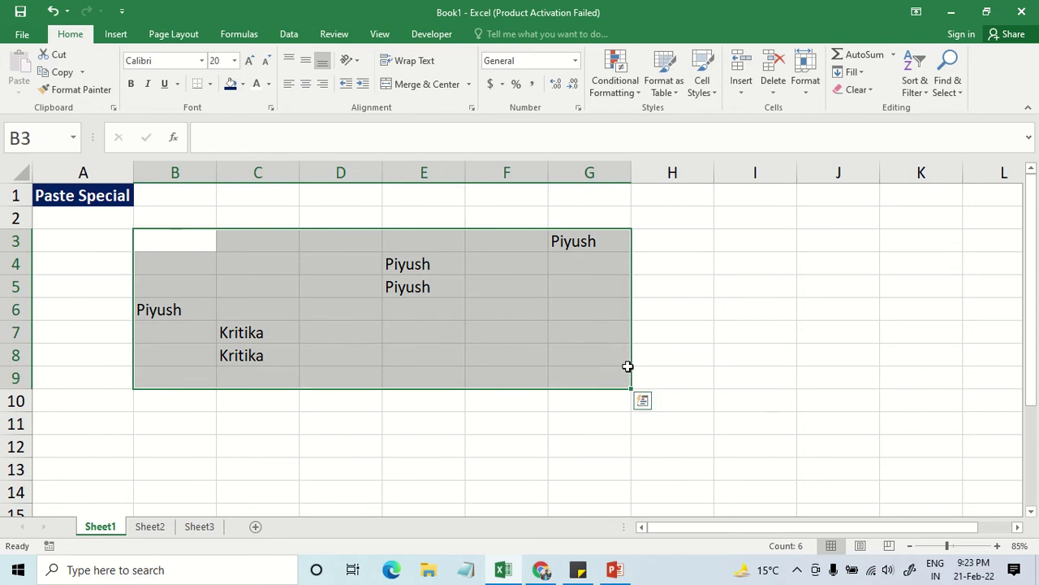
Clear B3:G9, then add a Name header in B3 with five names filled down B4:B8.
{"action": "key", "text": "Delete"}
{"action": "left_click", "coordinate": [200, 247]}
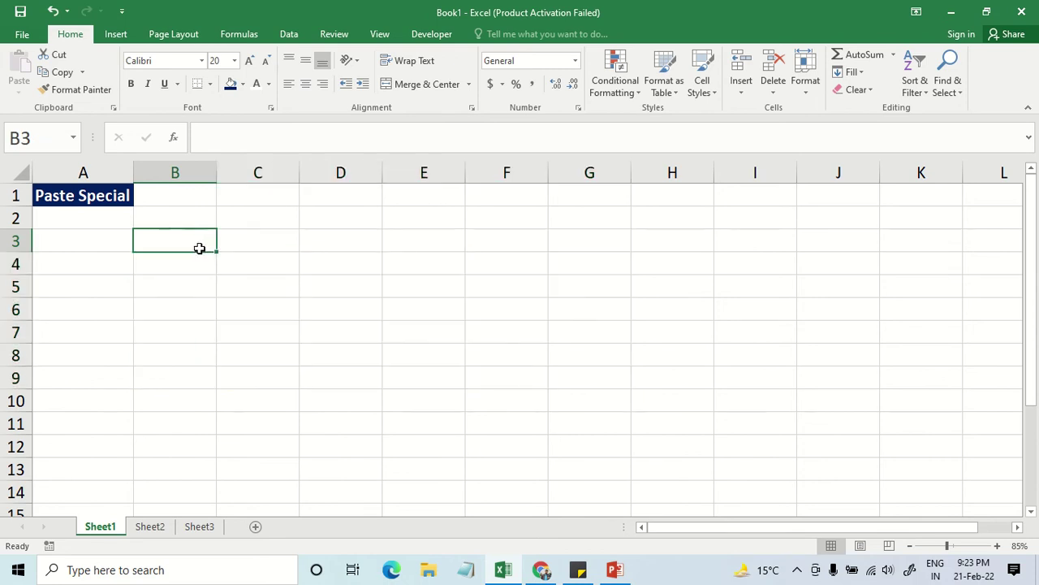
{"action": "type", "text": "Name"}
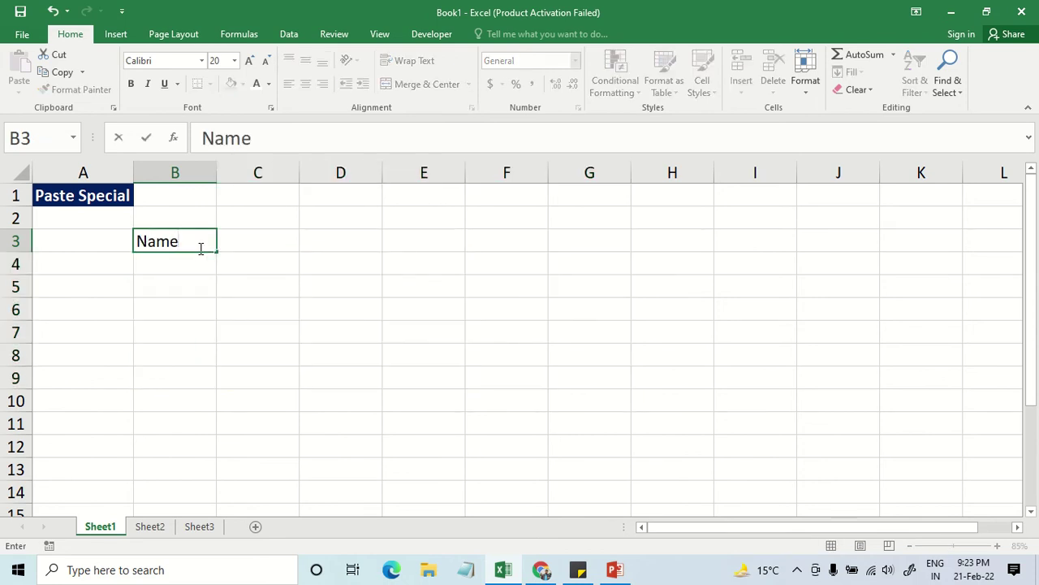
{"action": "key", "text": "Return"}
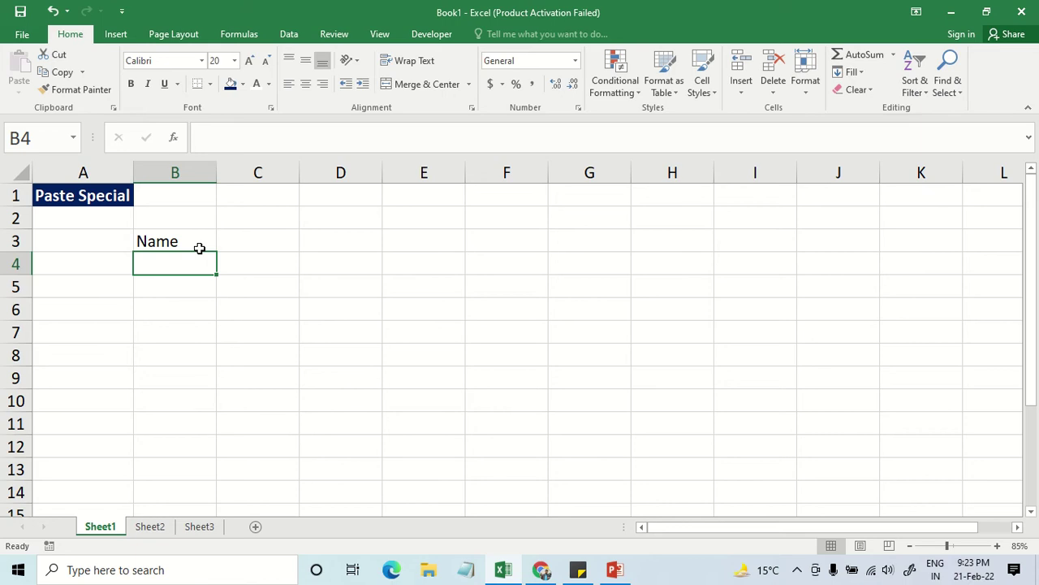
{"action": "type", "text": "Ni"}
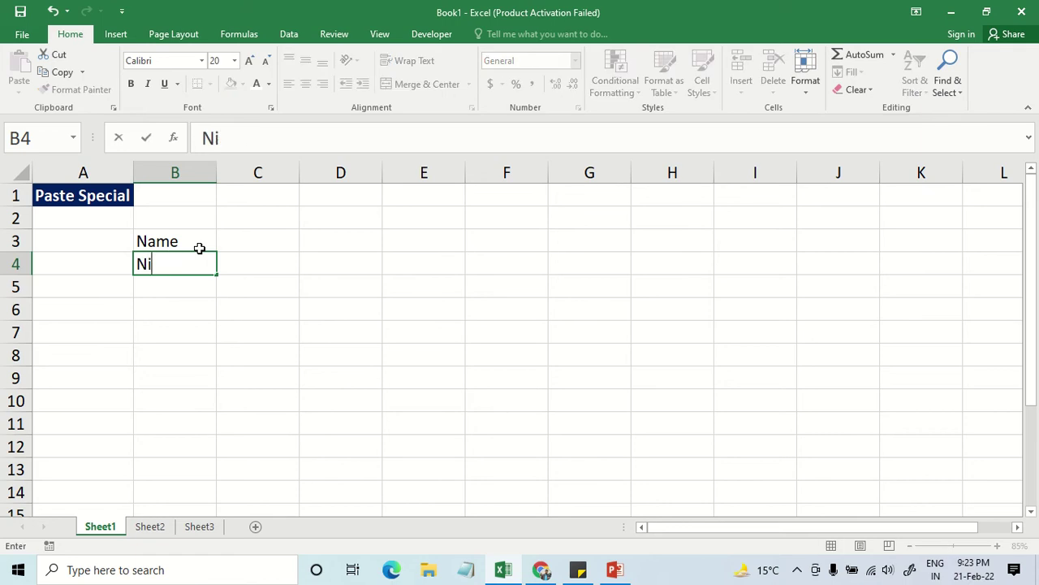
{"action": "type", "text": "shant"}
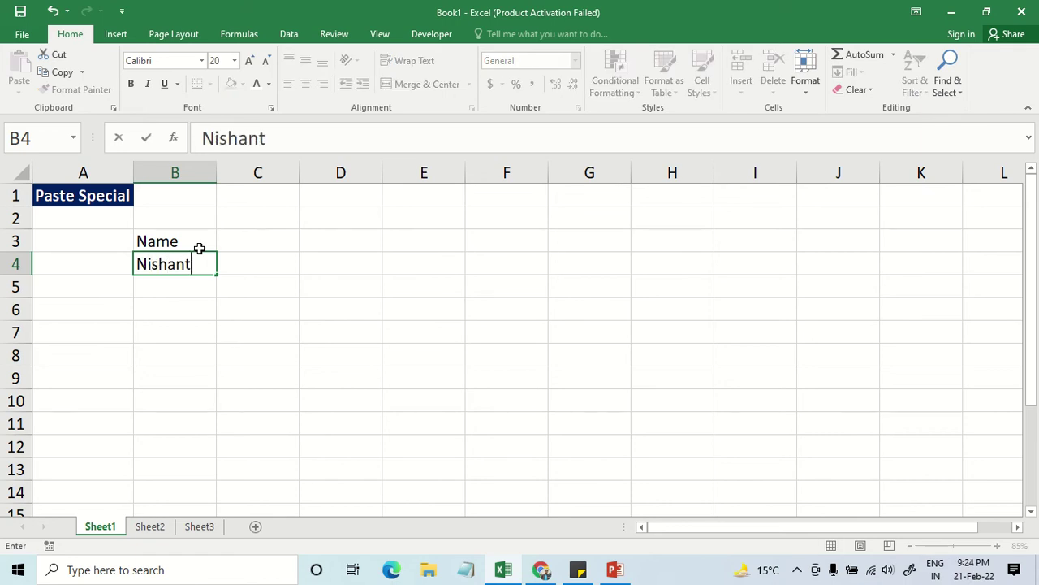
{"action": "left_click_drag", "start_coordinate": [218, 275], "coordinate": [213, 362]}
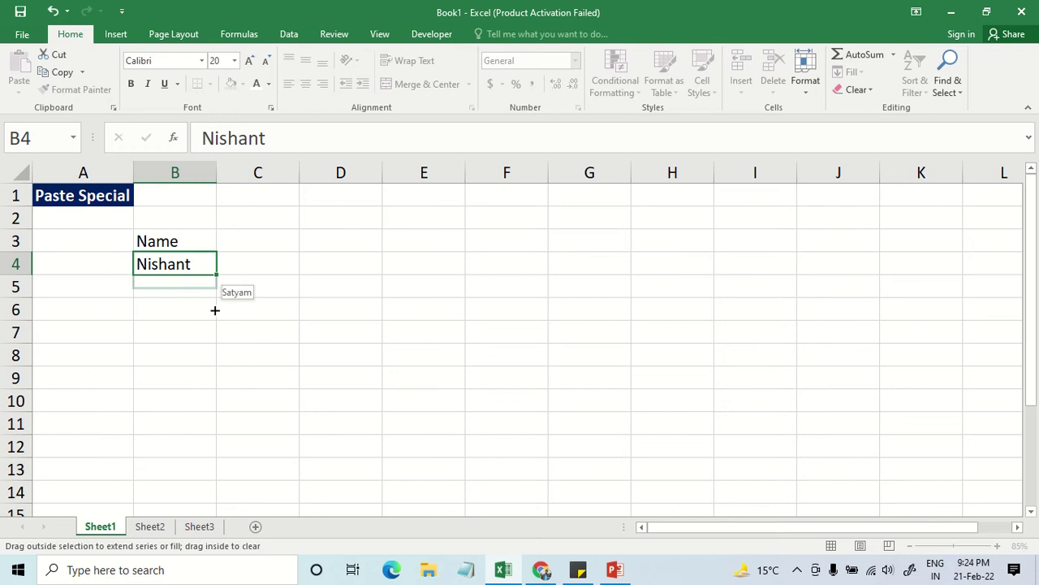
{"action": "left_click", "coordinate": [243, 246]}
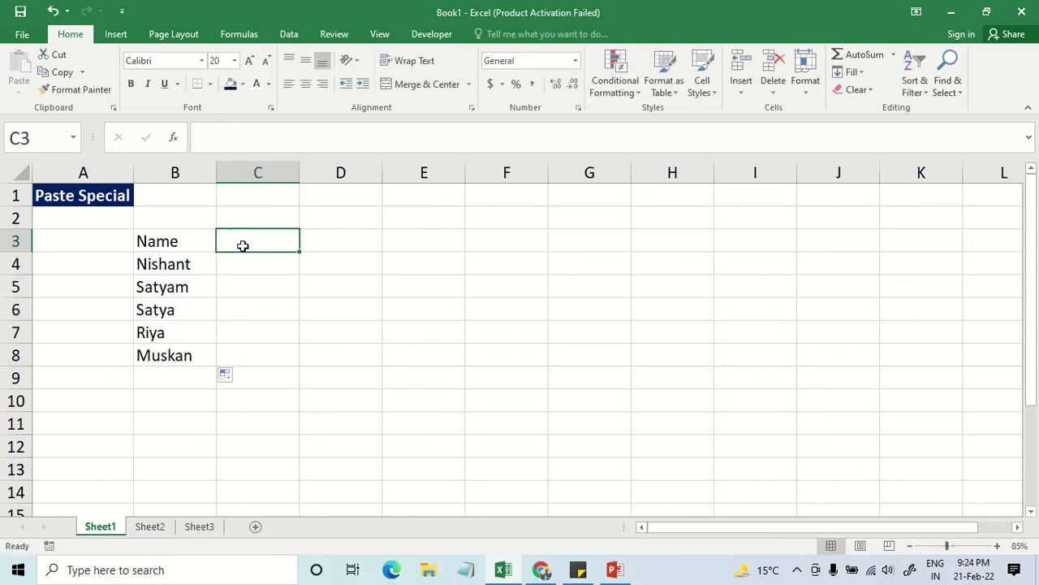
Fill Sun, Mon, Tue headers across C3:E3 and enter trial scores of 54 in C4 and D4.
{"action": "type", "text": "Sun"}
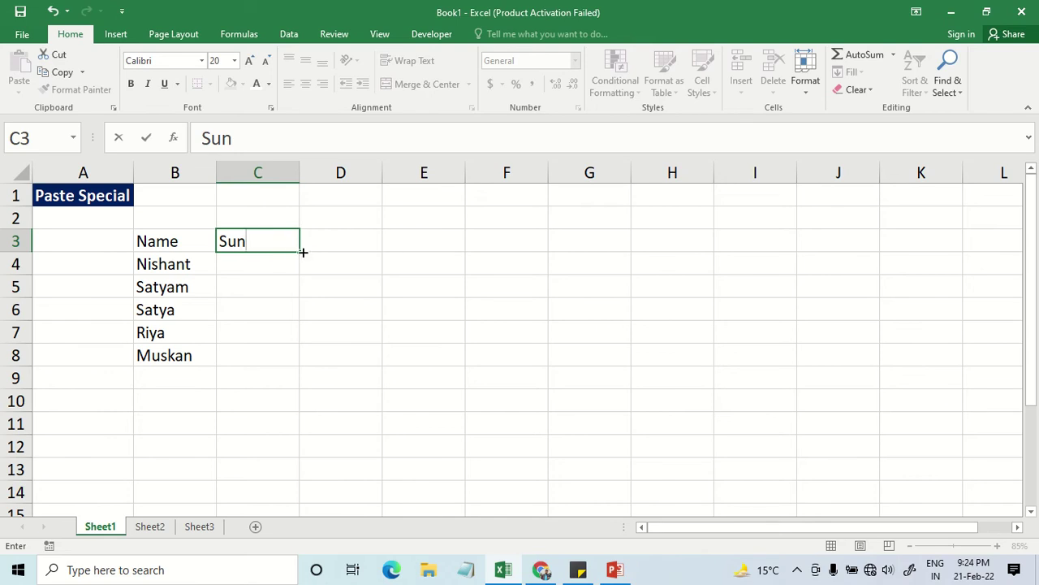
{"action": "left_click_drag", "start_coordinate": [300, 251], "coordinate": [453, 252]}
{"action": "left_click", "coordinate": [268, 266]}
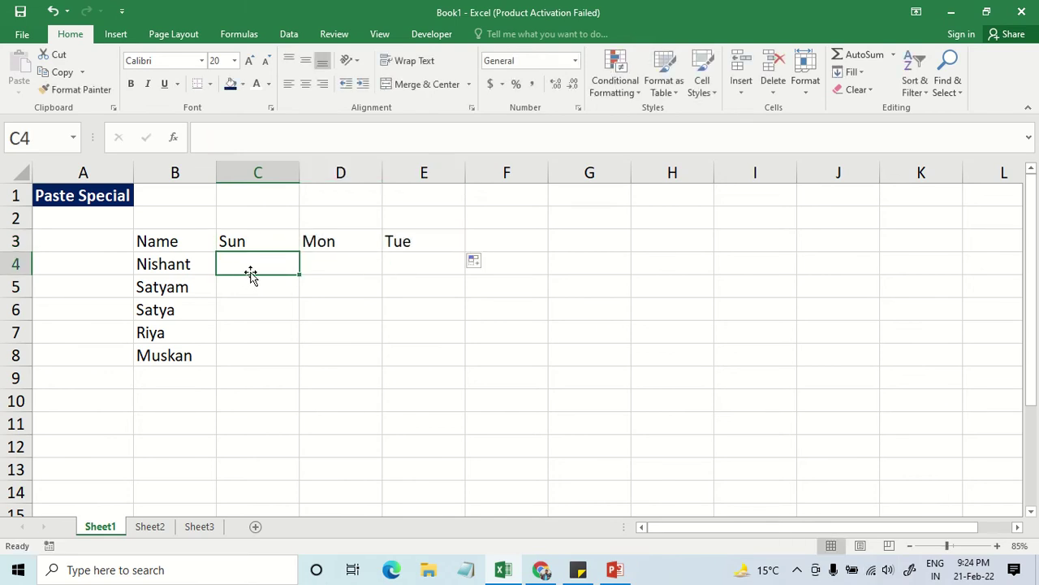
{"action": "type", "text": "54"}
{"action": "key", "text": "Tab"}
{"action": "type", "text": "54"}
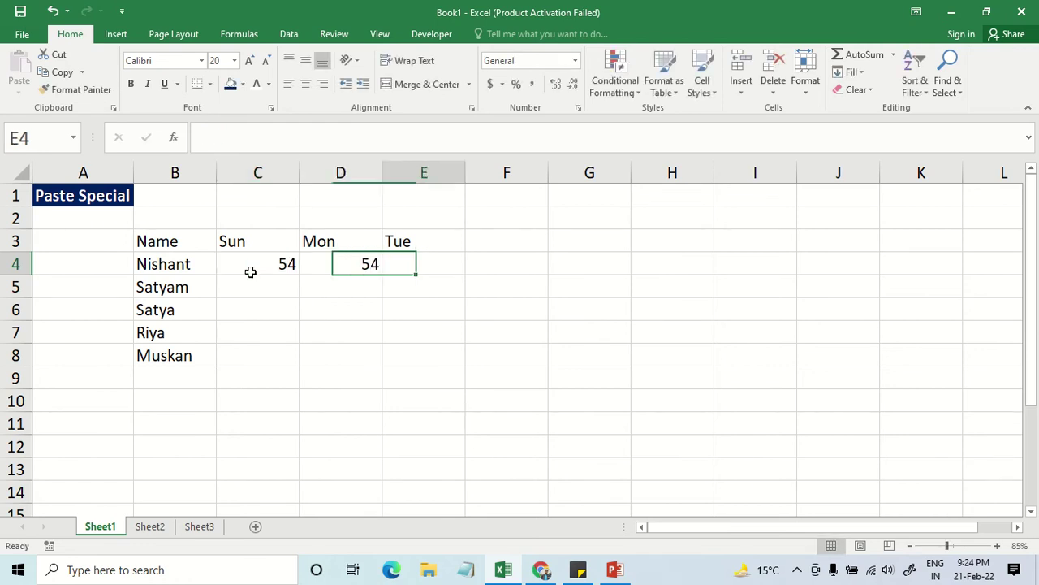
{"action": "key", "text": "Tab"}
{"action": "left_click", "coordinate": [250, 272]}
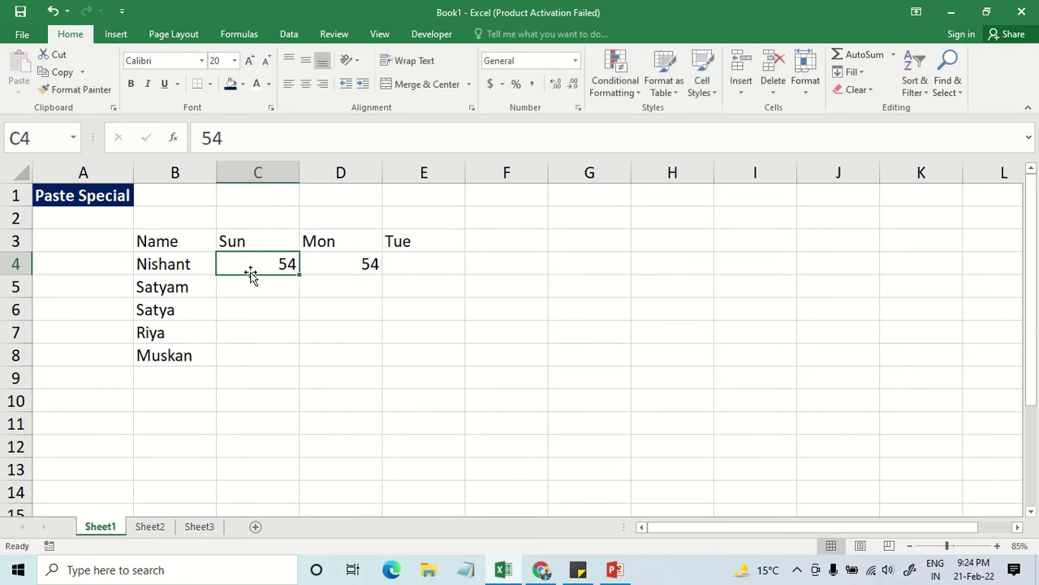
Fill C4:E8 with =RANDBETWEEN(1,99) random scores using Ctrl+D and Ctrl+R.
{"action": "type", "text": "=ran"}
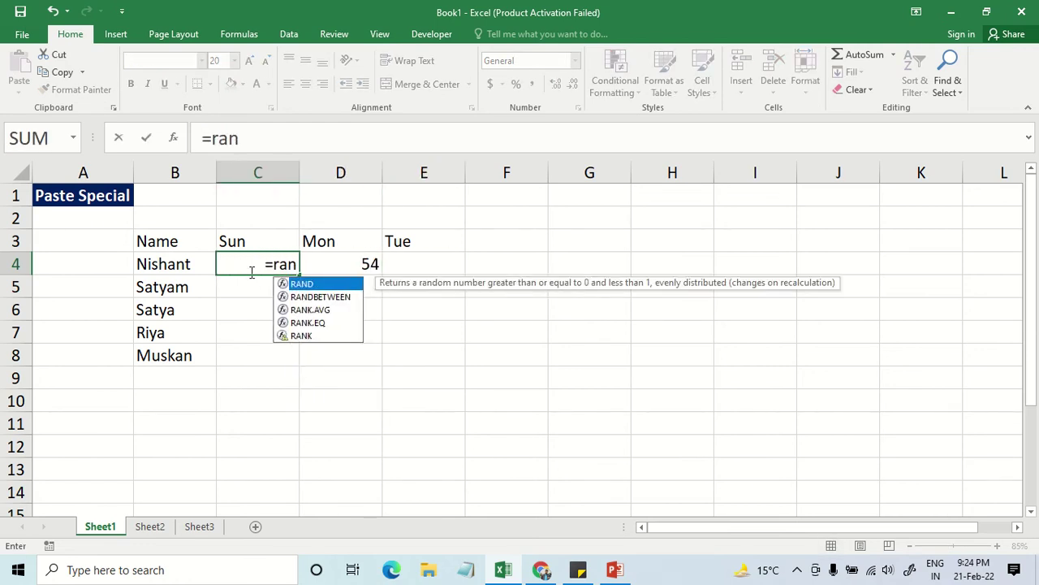
{"action": "key", "text": "Down"}
{"action": "key", "text": "Tab"}
{"action": "type", "text": "1"}
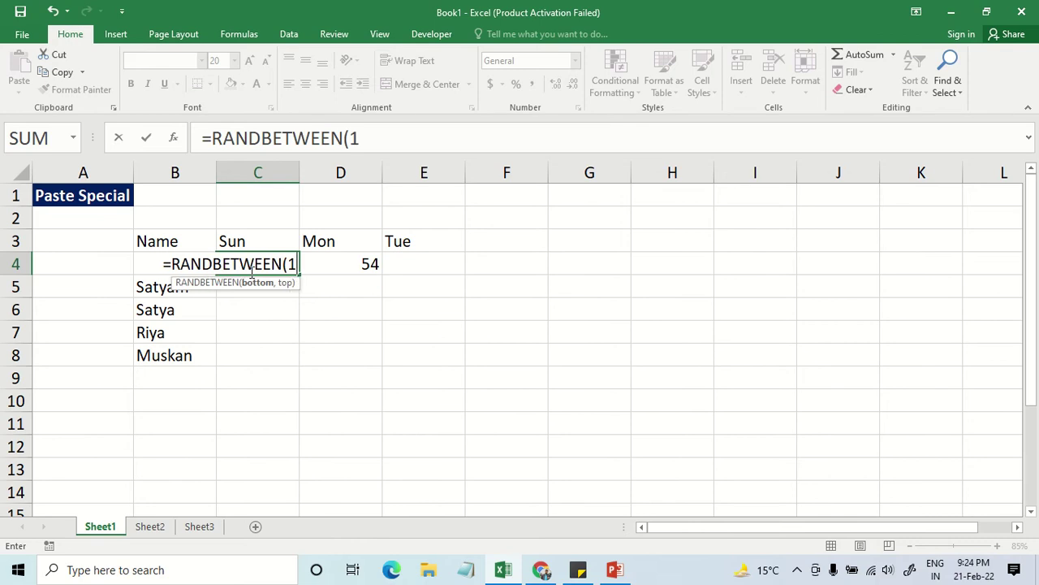
{"action": "type", "text": ",99"}
{"action": "key", "text": "Return"}
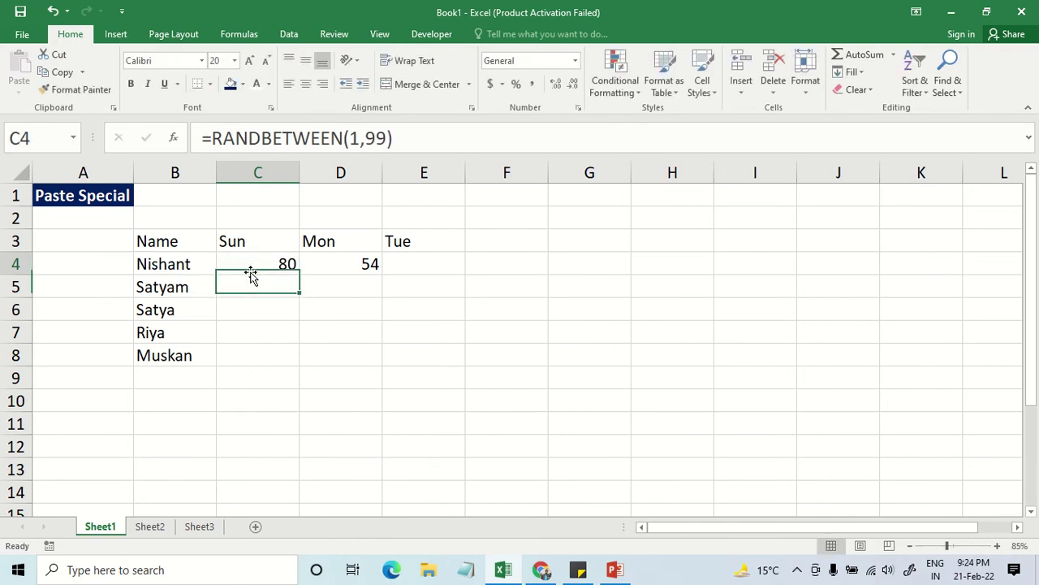
{"action": "left_click", "coordinate": [250, 272]}
{"action": "key", "text": "shift+Down"}
{"action": "key", "text": "shift+Down"}
{"action": "key", "text": "shift+Down"}
{"action": "key", "text": "shift+Down"}
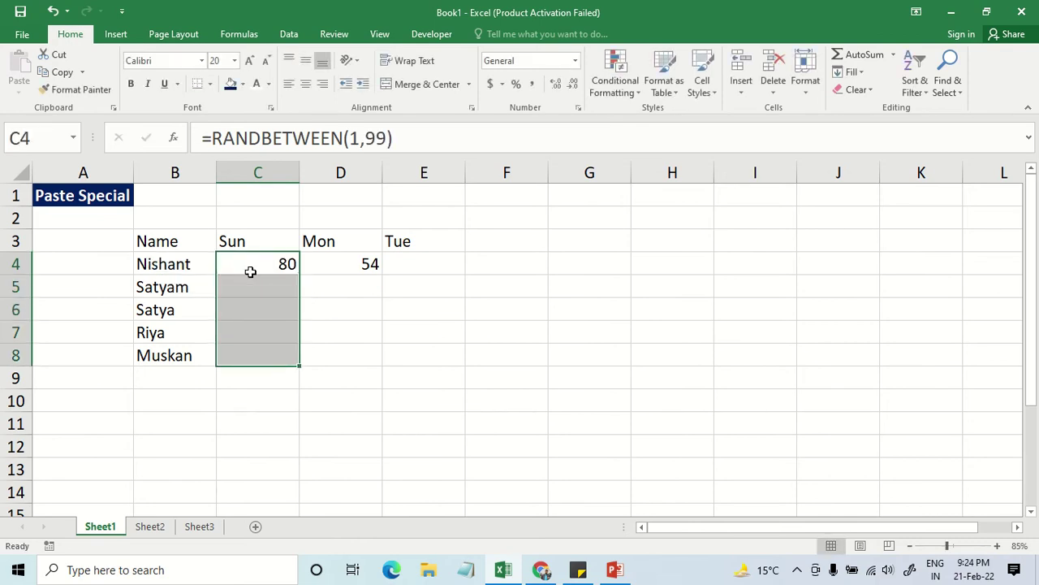
{"action": "key", "text": "ctrl+d"}
{"action": "key", "text": "shift+Right"}
{"action": "key", "text": "shift+Right"}
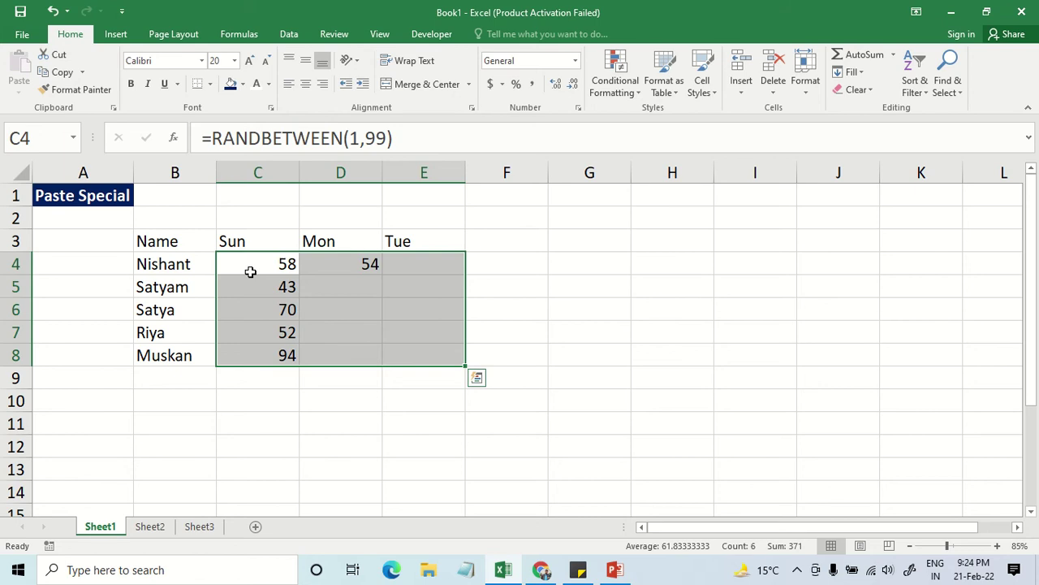
{"action": "key", "text": "ctrl+r"}
{"action": "key", "text": "Left"}
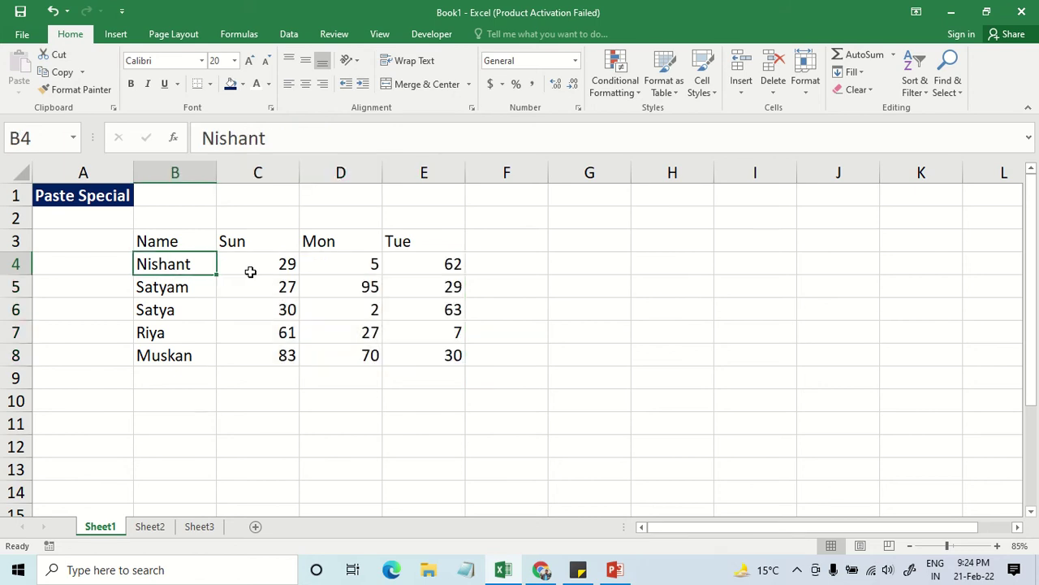
{"action": "key", "text": "ctrl+a"}
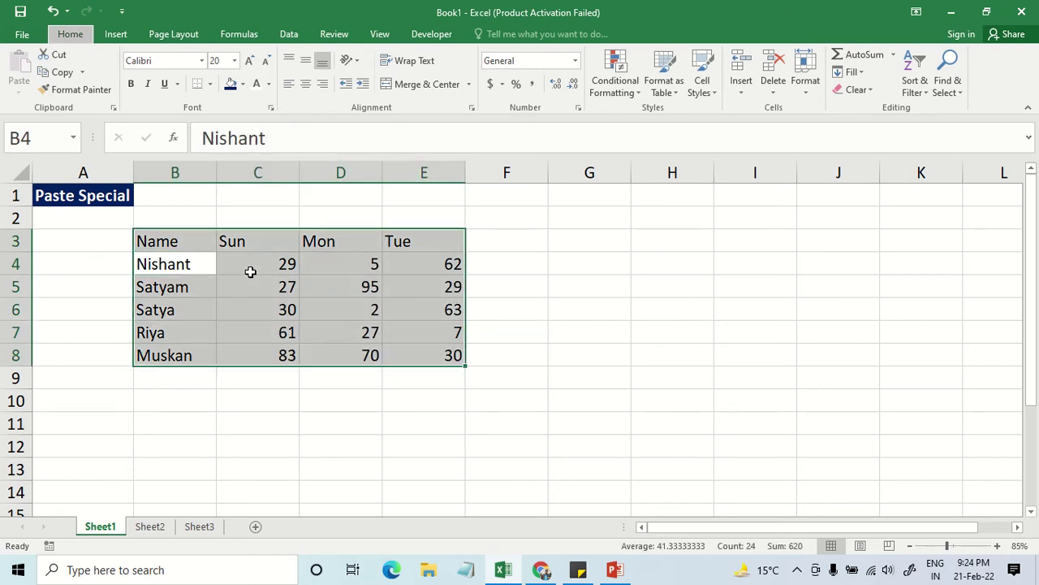
Give the Sun, Mon, Tue headers an orange fill and AutoFit columns C to E.
{"action": "left_click_drag", "start_coordinate": [175, 241], "coordinate": [397, 241]}
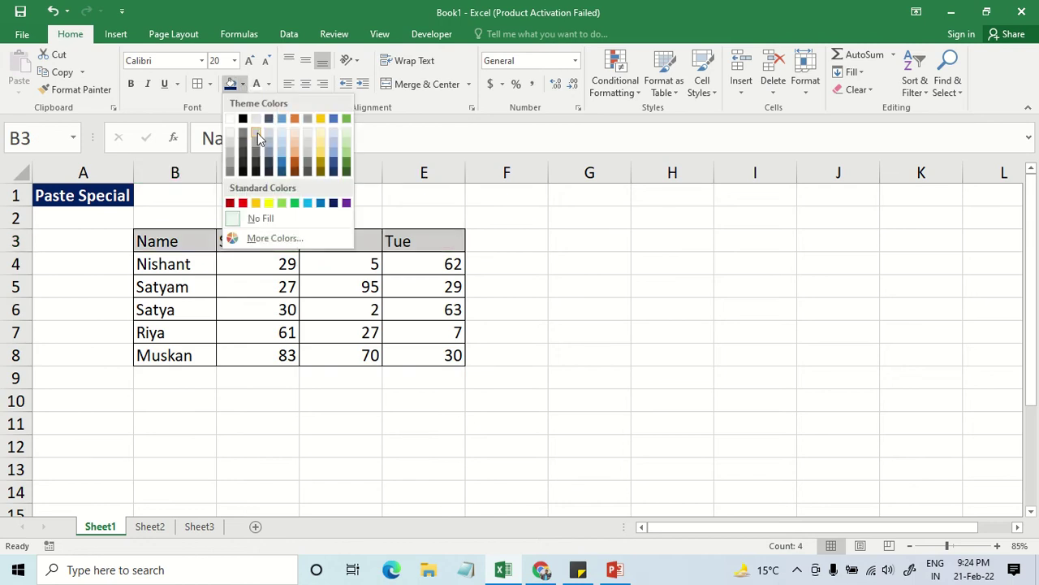
{"action": "left_click", "coordinate": [296, 152]}
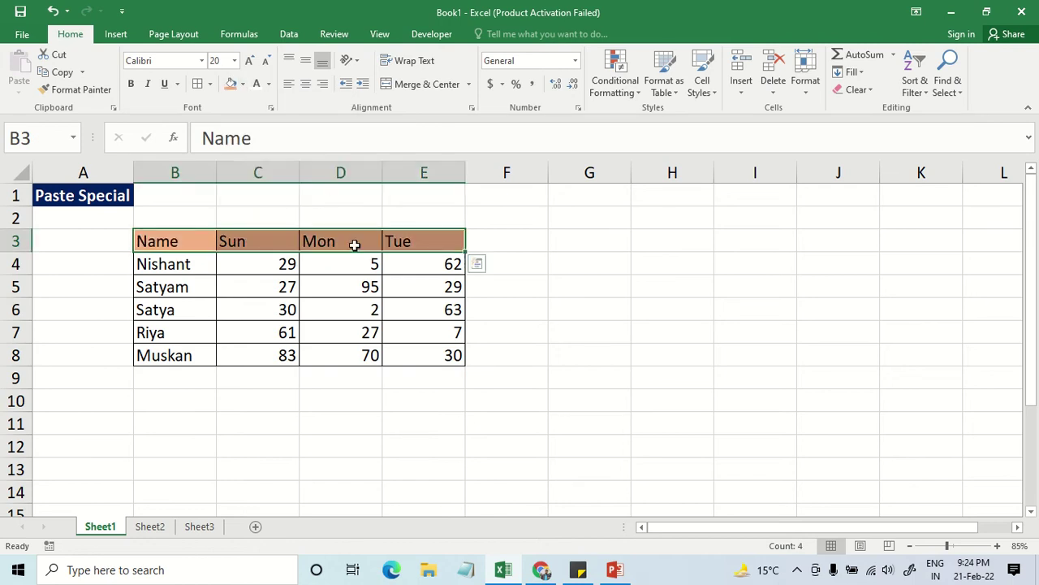
{"action": "left_click_drag", "start_coordinate": [274, 172], "coordinate": [421, 172]}
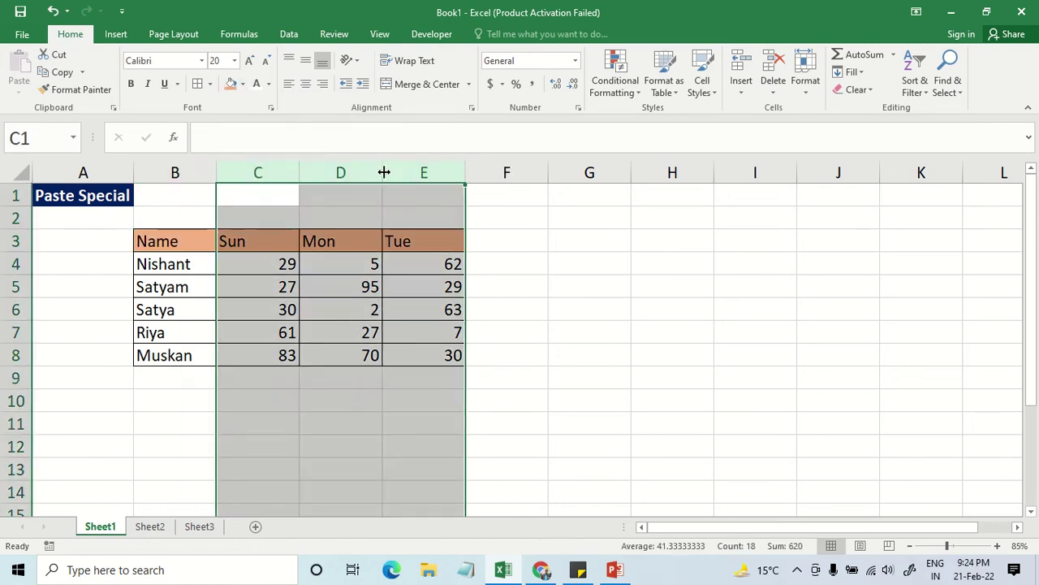
{"action": "double_click", "coordinate": [382, 171]}
{"action": "left_click", "coordinate": [271, 240]}
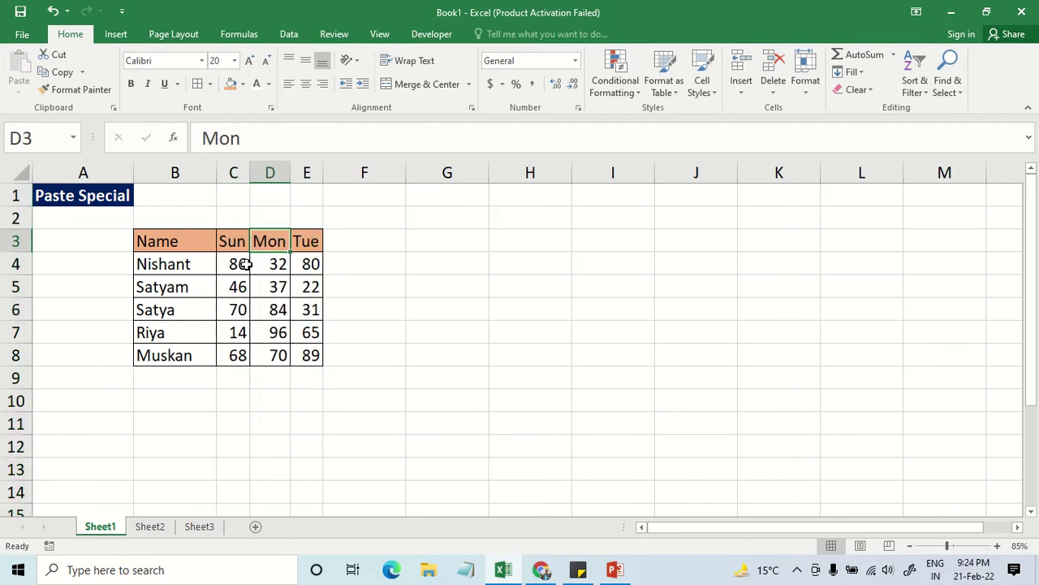
{"action": "left_click_drag", "start_coordinate": [190, 242], "coordinate": [313, 355]}
{"action": "left_click", "coordinate": [313, 286]}
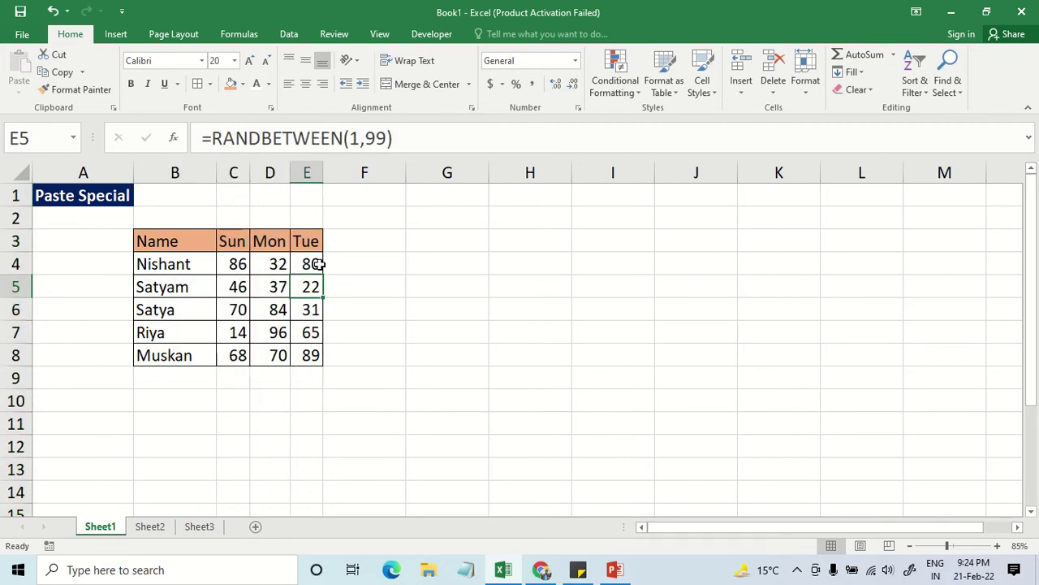
Add a Total header in F3 and select the daily scores C4:E8.
{"action": "left_click", "coordinate": [336, 244]}
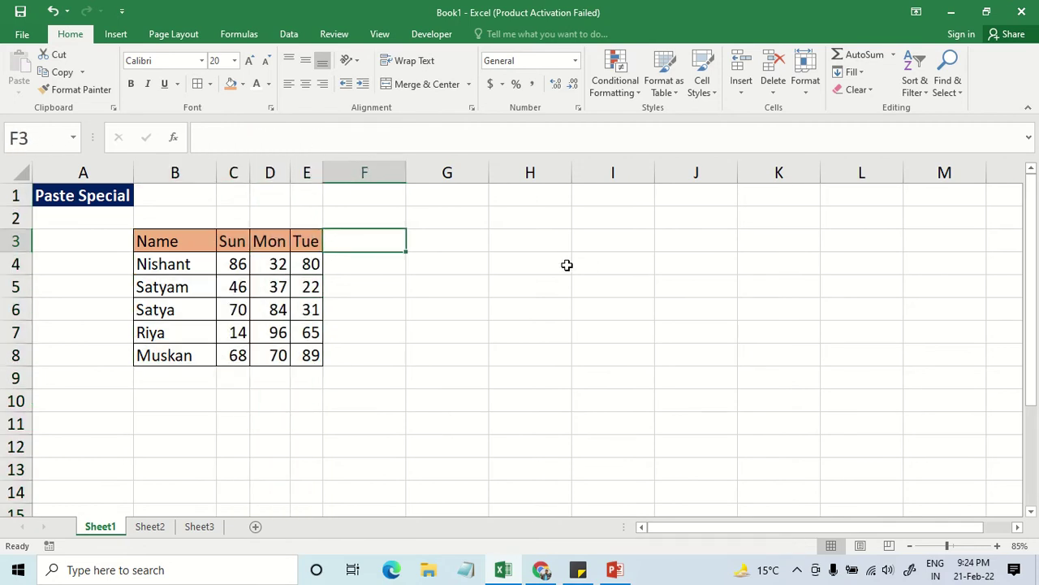
{"action": "type", "text": "Tota"}
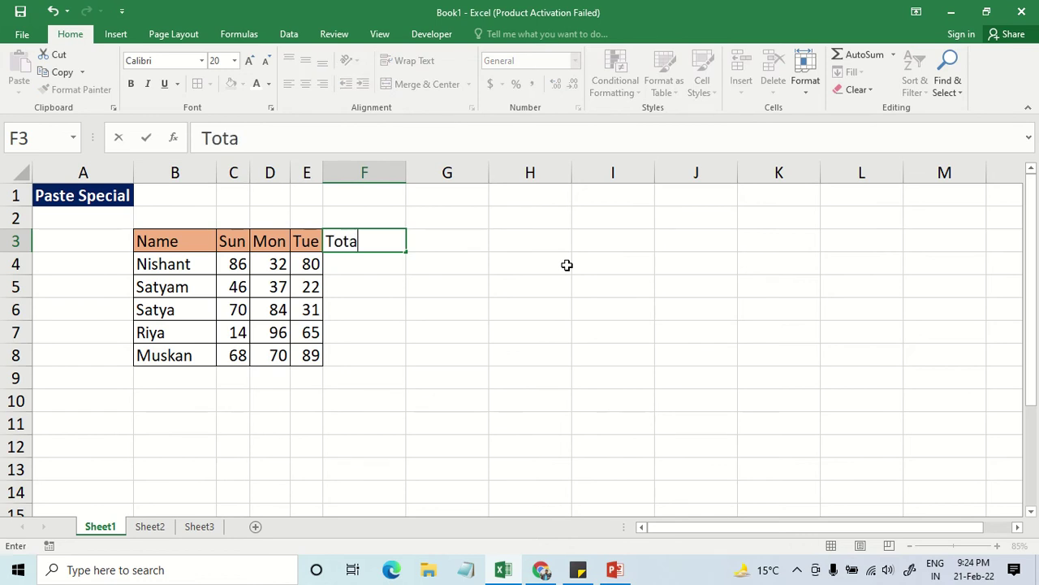
{"action": "type", "text": "l"}
{"action": "key", "text": "Return"}
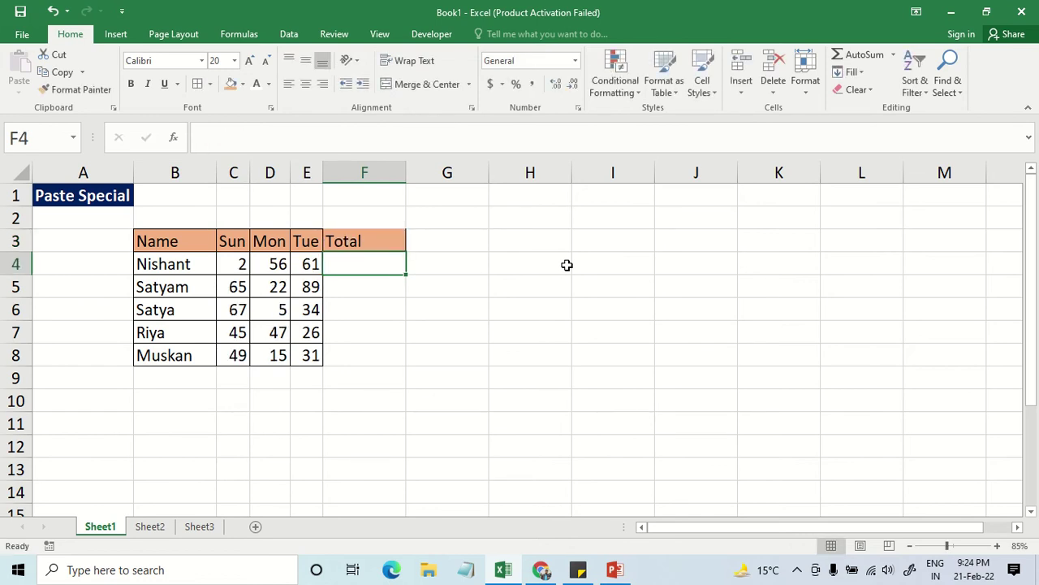
{"action": "key", "text": "Left"}
{"action": "key", "text": "Left"}
{"action": "key", "text": "Up"}
{"action": "key", "text": "Left"}
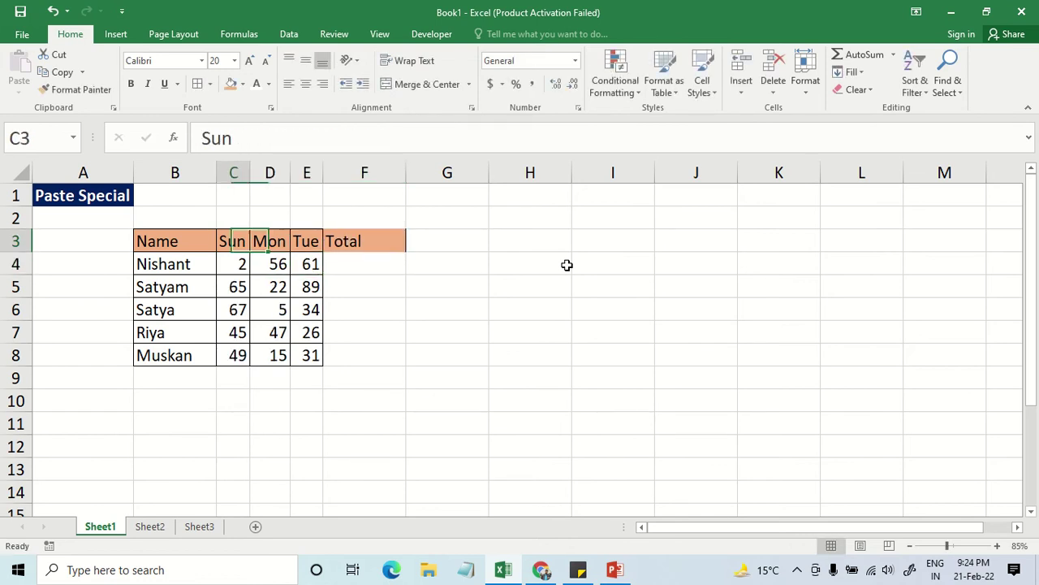
{"action": "key", "text": "Down"}
{"action": "key", "text": "ctrl+shift+Down"}
{"action": "key", "text": "ctrl+shift+Right"}
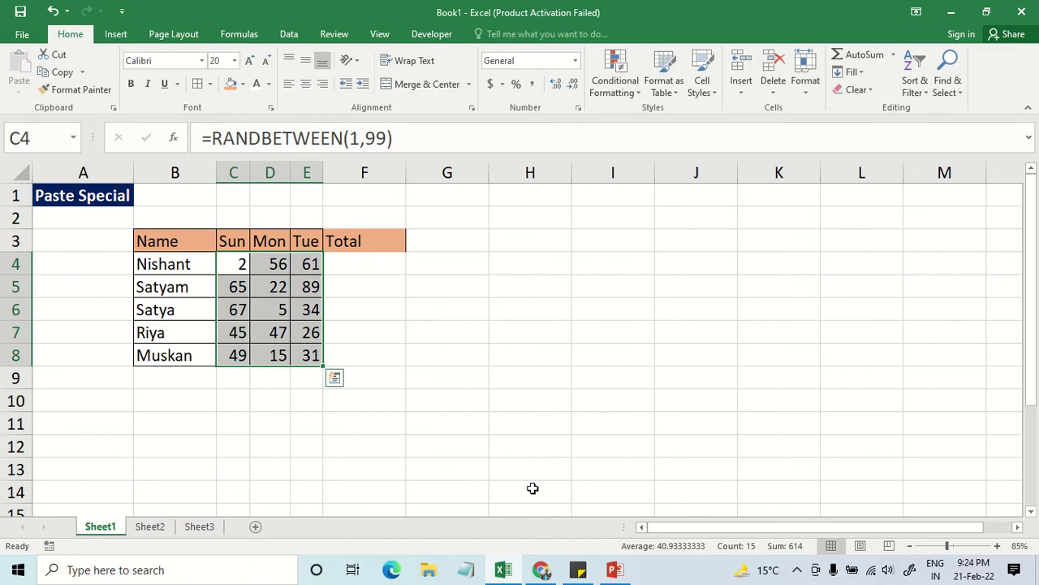
{"action": "mouse_move", "coordinate": [541, 569]}
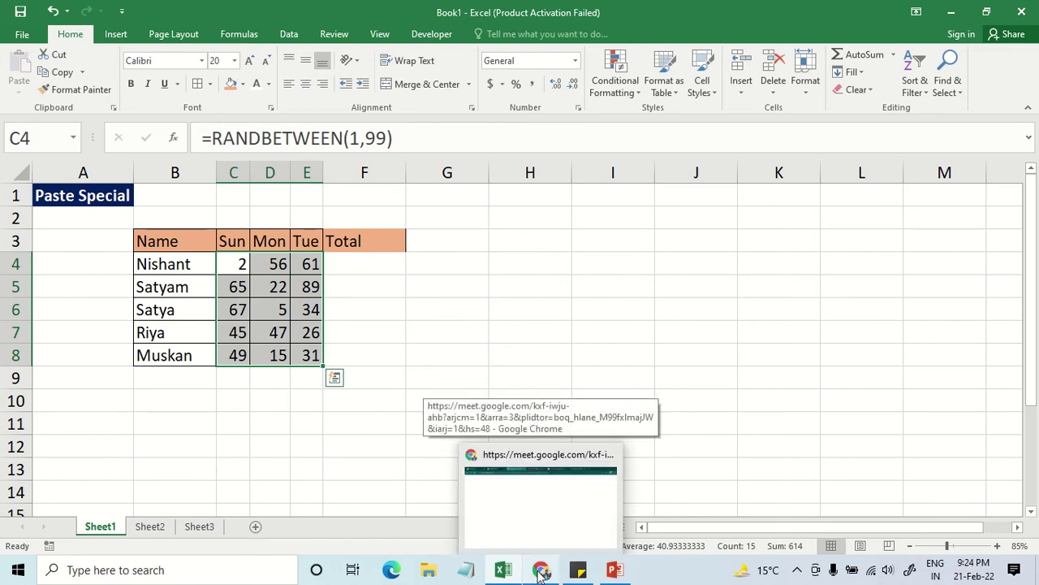
From Chrome's Meet tab, share your entire screen via Present now, then return to Excel.
{"action": "left_click", "coordinate": [540, 553]}
{"action": "left_click", "coordinate": [244, 12]}
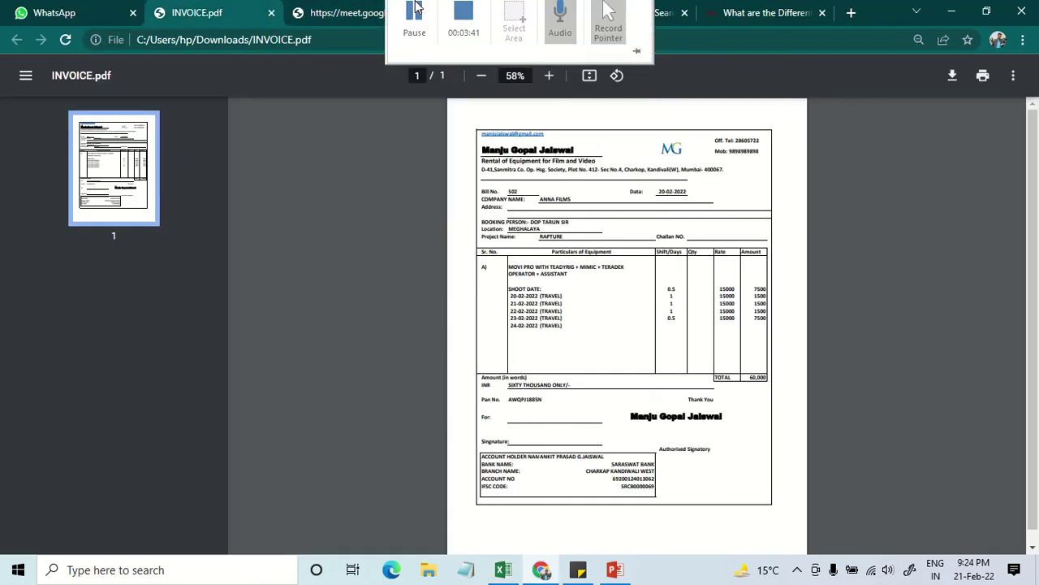
{"action": "left_click", "coordinate": [344, 13]}
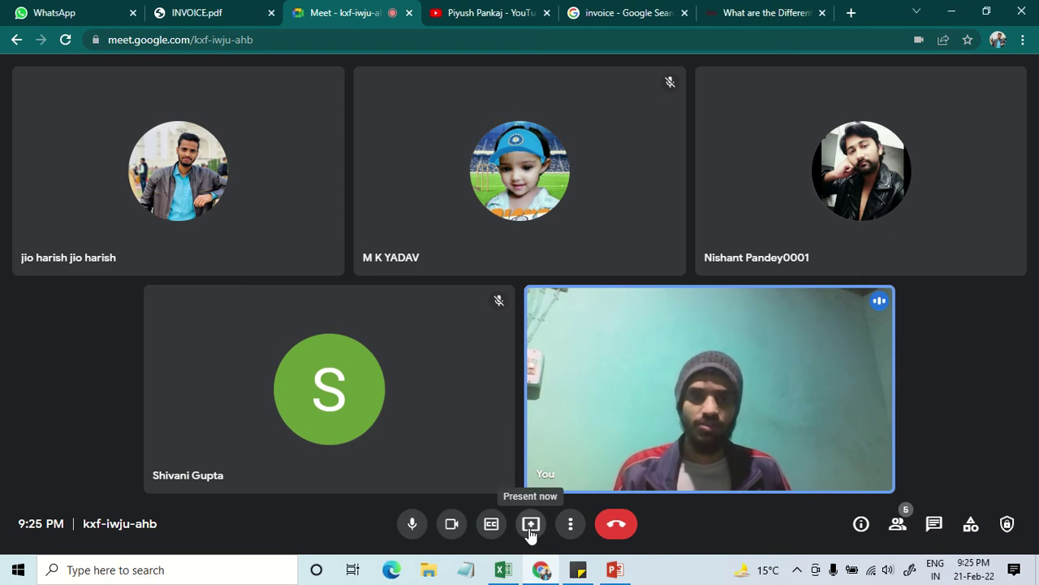
{"action": "left_click", "coordinate": [530, 531]}
{"action": "left_click", "coordinate": [612, 425]}
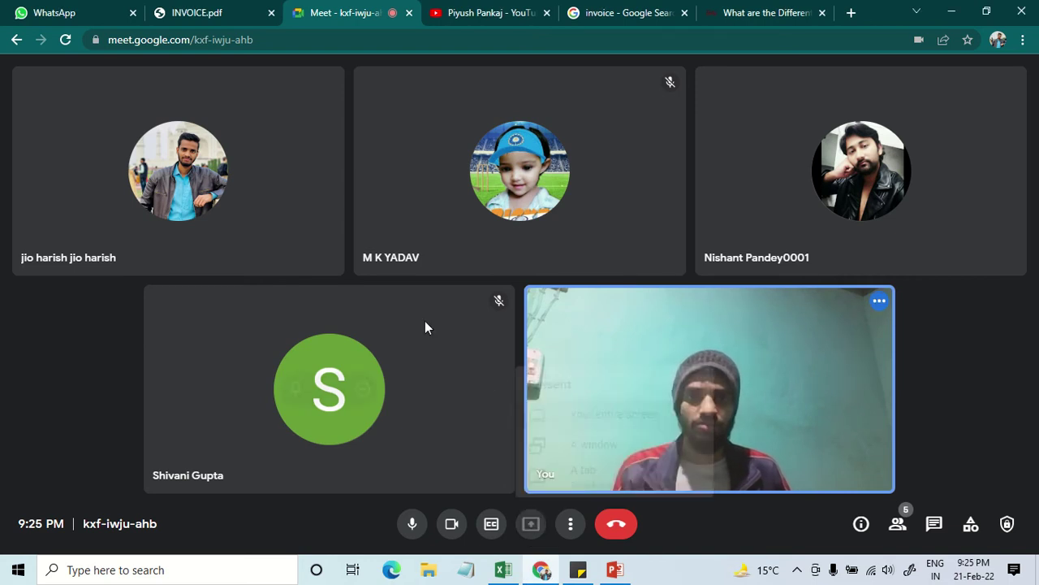
{"action": "left_click", "coordinate": [441, 222]}
{"action": "left_click", "coordinate": [656, 353]}
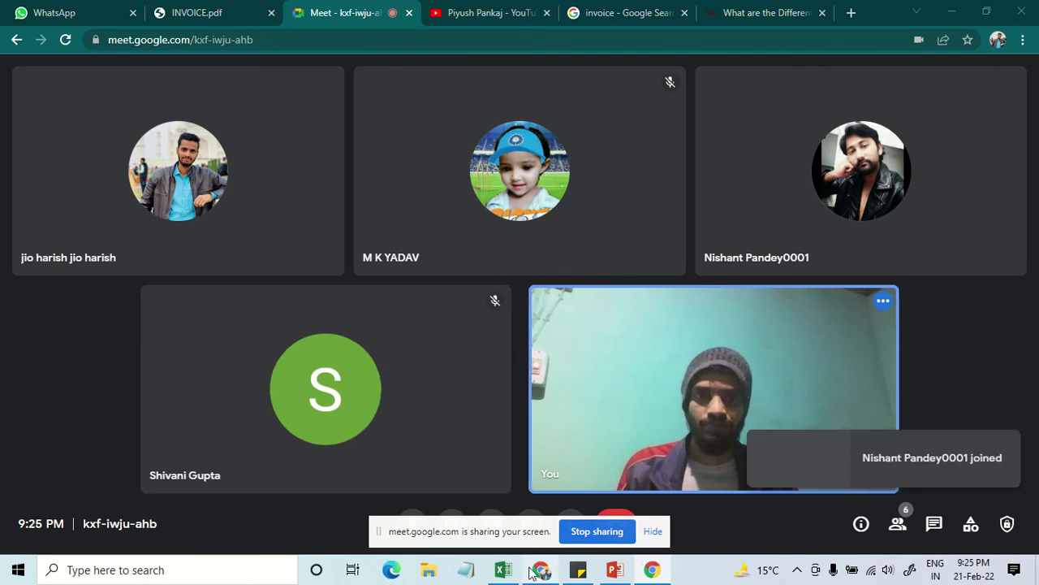
{"action": "left_click", "coordinate": [504, 570]}
{"action": "left_click", "coordinate": [467, 338]}
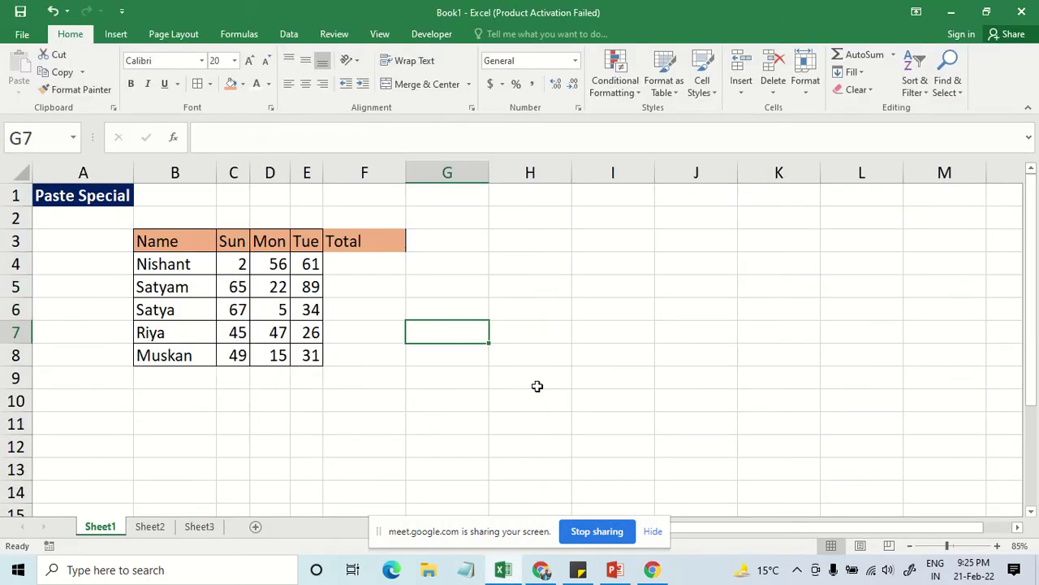
{"action": "left_click", "coordinate": [653, 531]}
{"action": "left_click", "coordinate": [396, 273]}
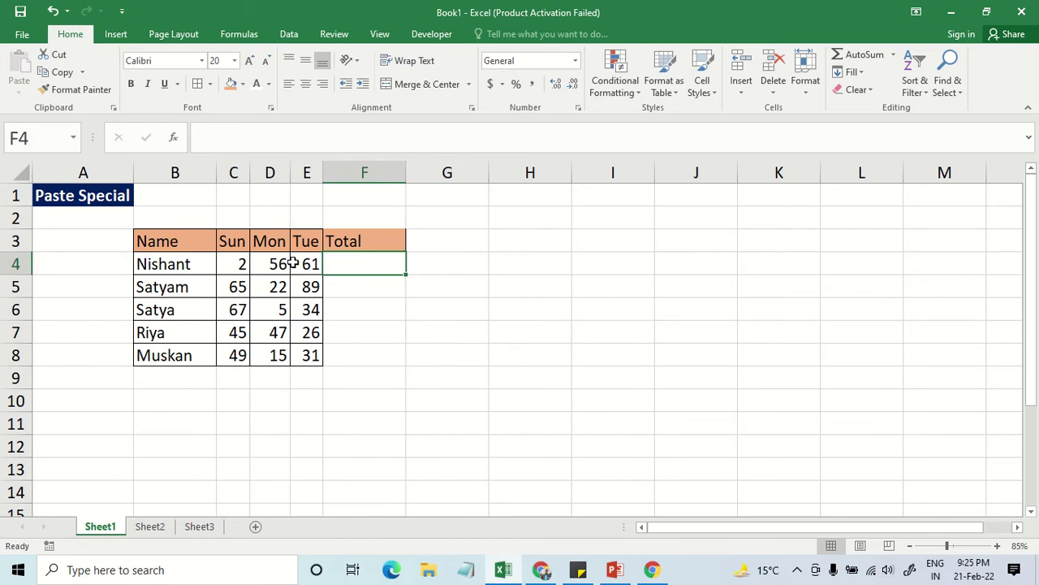
{"action": "left_click", "coordinate": [233, 265]}
{"action": "left_click", "coordinate": [297, 270]}
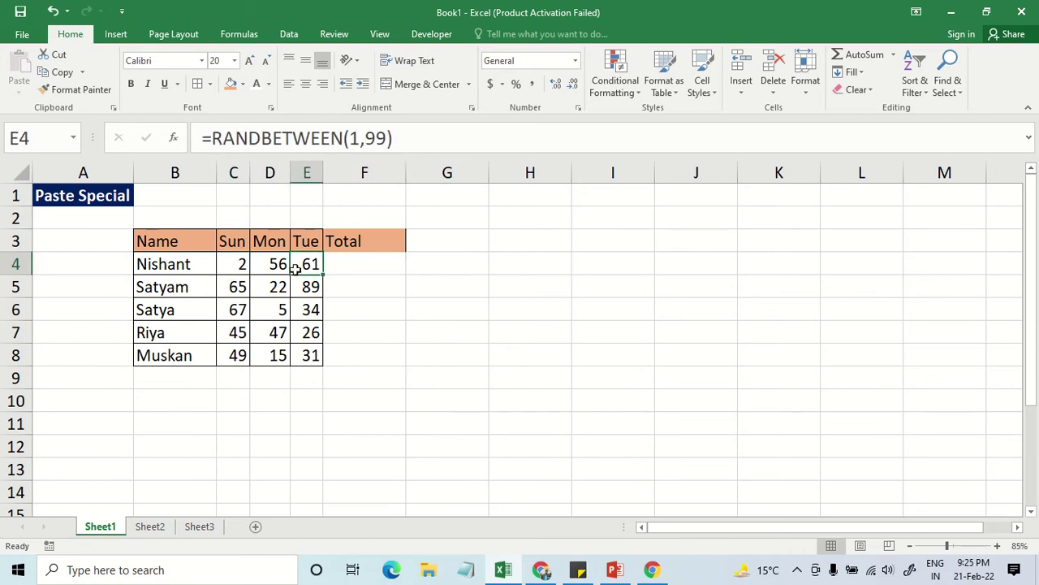
{"action": "left_click_drag", "start_coordinate": [242, 264], "coordinate": [315, 351]}
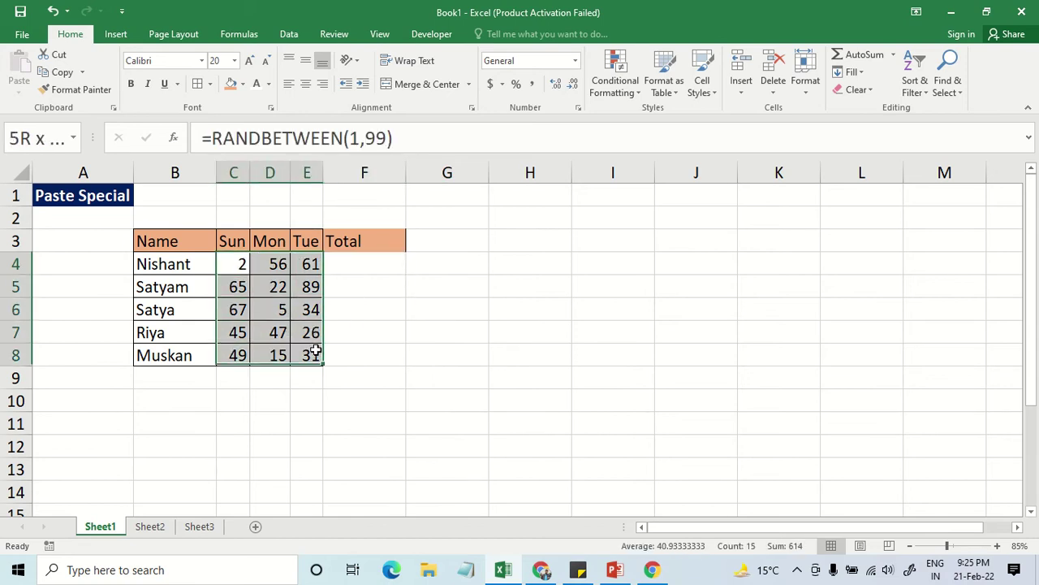
{"action": "left_click", "coordinate": [374, 264]}
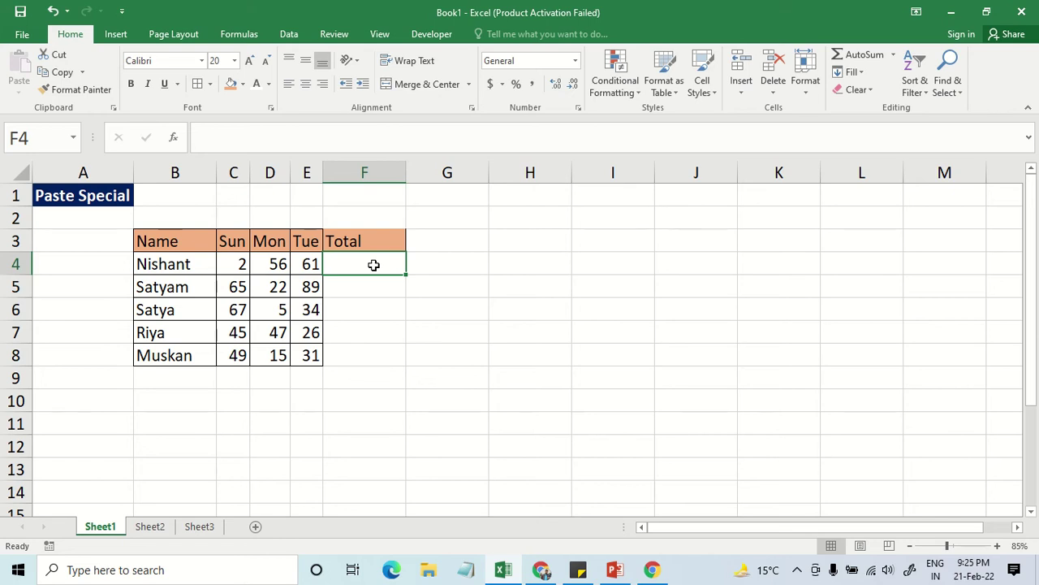
{"action": "type", "text": "=su"}
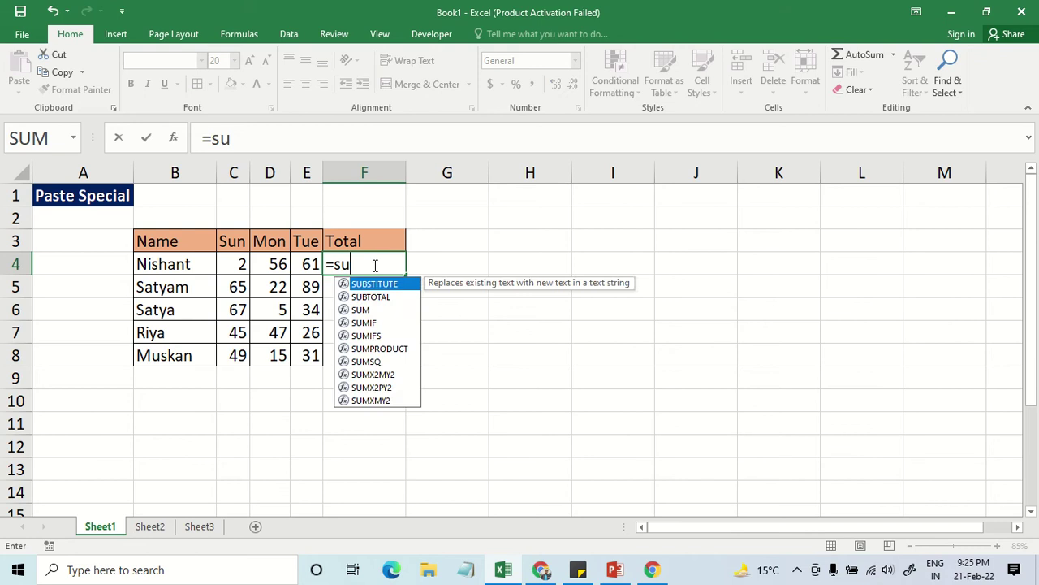
{"action": "type", "text": "m"}
{"action": "key", "text": "Tab"}
{"action": "key", "text": "Left"}
{"action": "key", "text": "Left"}
{"action": "key", "text": "Left"}
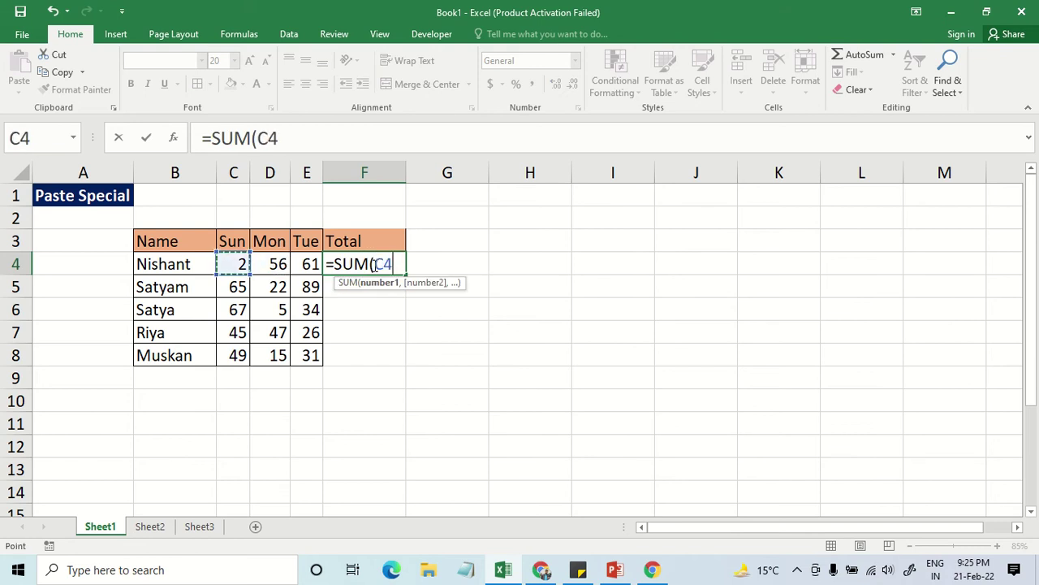
{"action": "key", "text": "shift+Right"}
{"action": "key", "text": "shift+Right"}
{"action": "key", "text": "Return"}
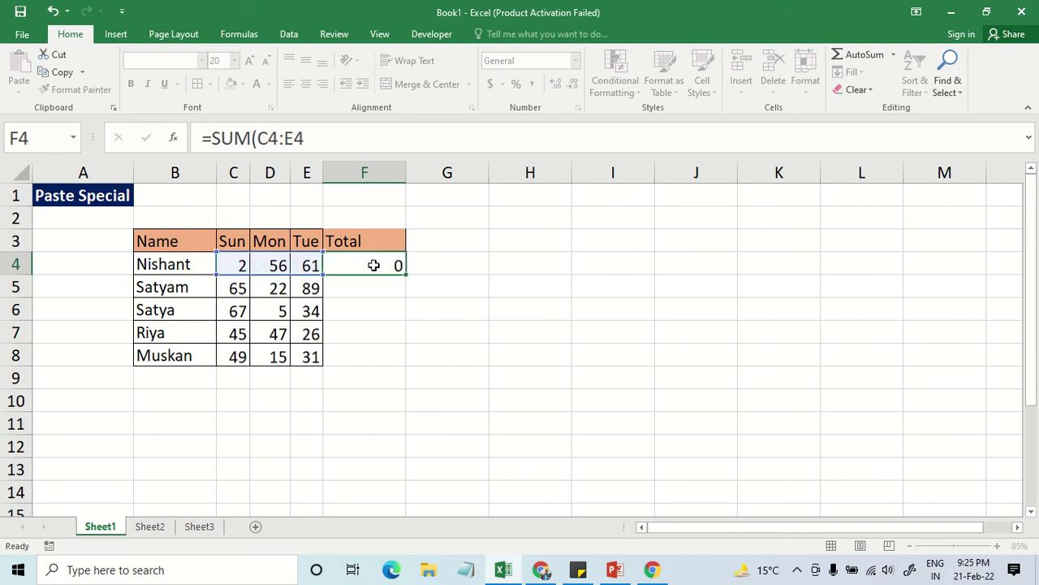
{"action": "left_click", "coordinate": [396, 263]}
{"action": "left_click_drag", "start_coordinate": [404, 274], "coordinate": [404, 360]}
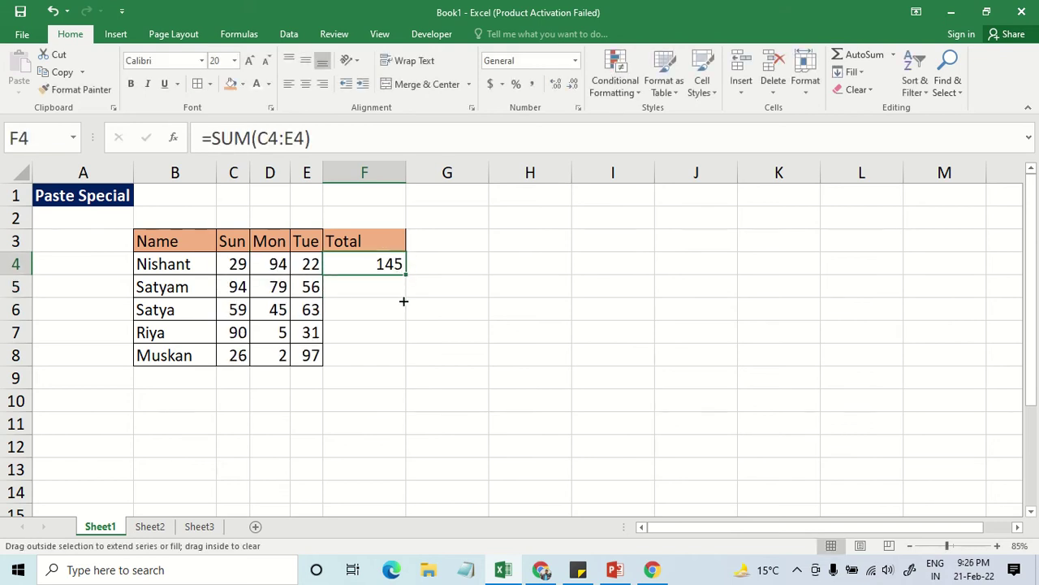
{"action": "left_click", "coordinate": [309, 288]}
{"action": "key", "text": "ctrl+a"}
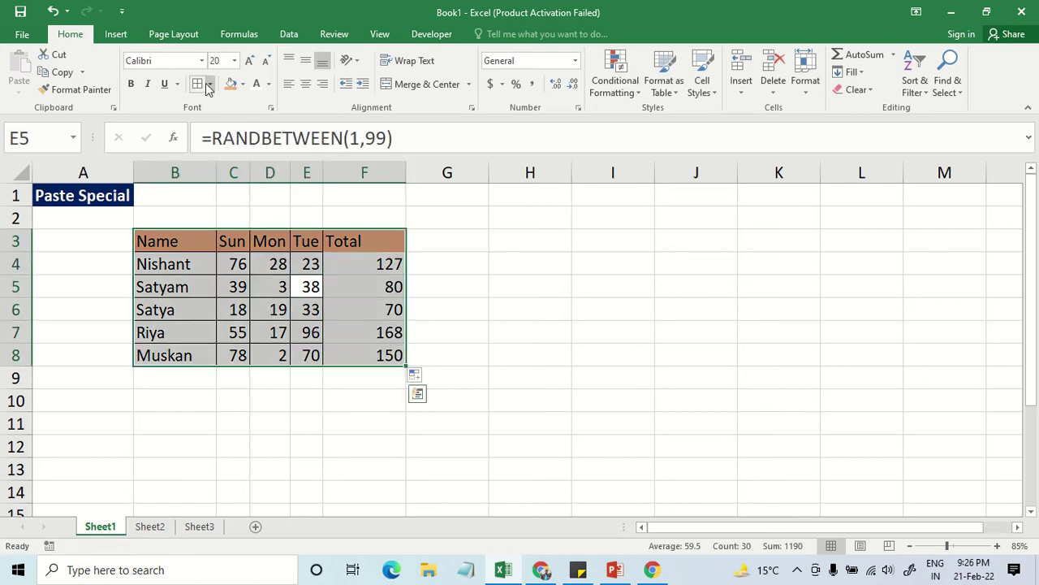
{"action": "left_click", "coordinate": [346, 242]}
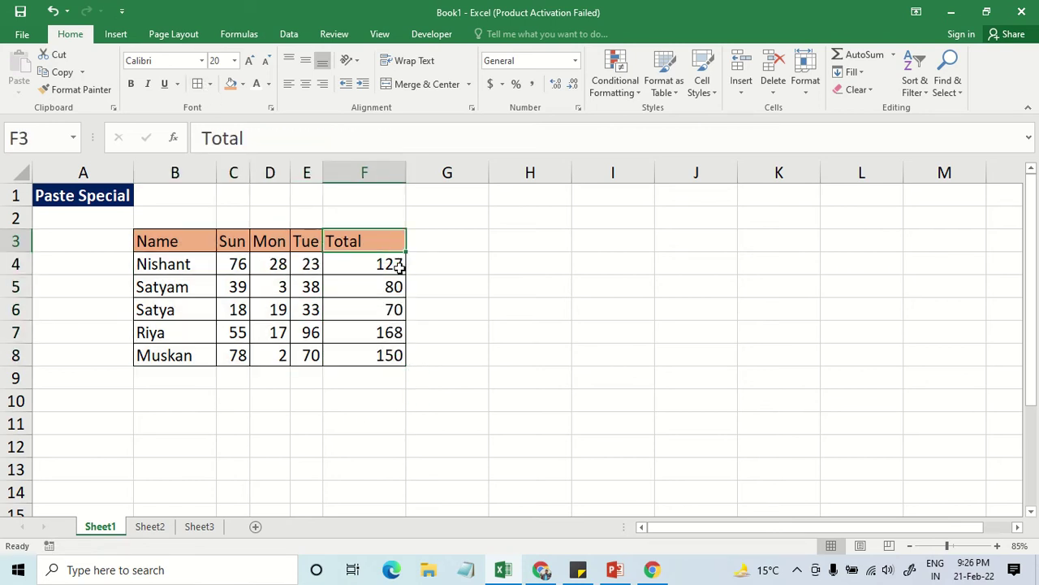
{"action": "left_click", "coordinate": [397, 269]}
{"action": "left_click", "coordinate": [395, 292]}
{"action": "left_click", "coordinate": [394, 309]}
{"action": "left_click", "coordinate": [395, 334]}
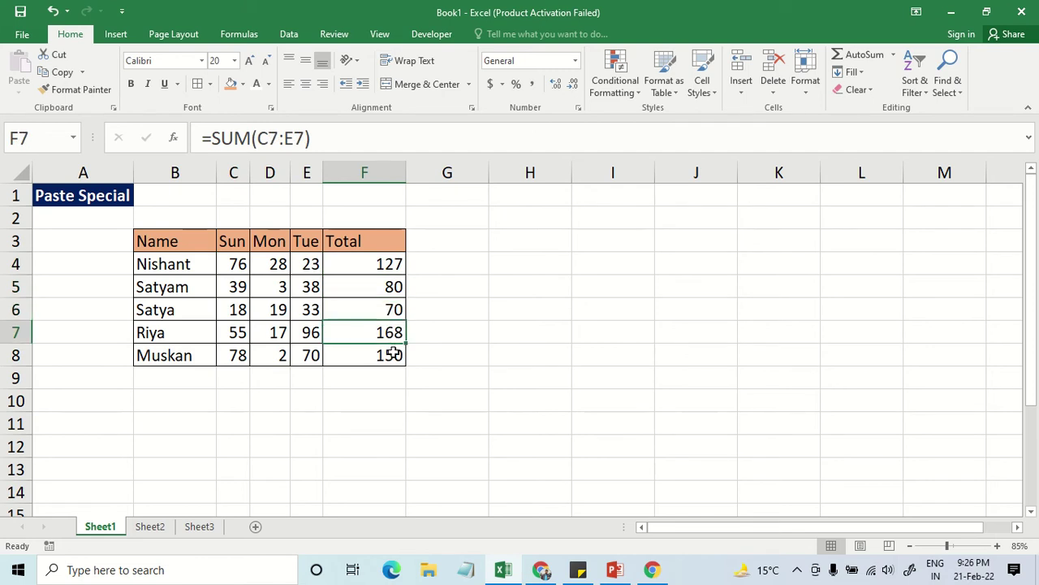
{"action": "left_click", "coordinate": [398, 354]}
{"action": "left_click", "coordinate": [395, 334]}
{"action": "left_click", "coordinate": [390, 309]}
{"action": "left_click", "coordinate": [389, 287]}
{"action": "left_click", "coordinate": [388, 264]}
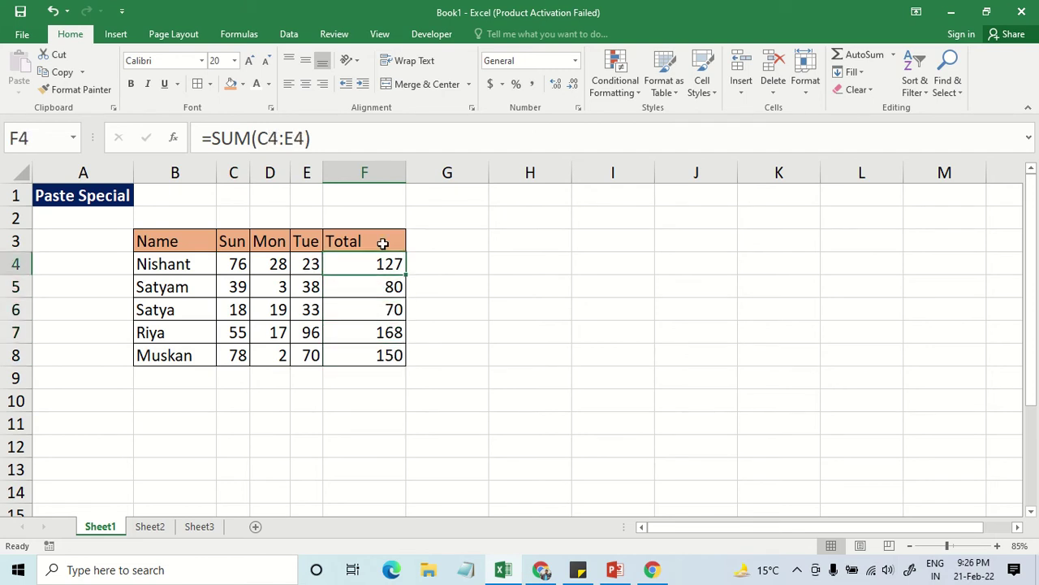
{"action": "left_click", "coordinate": [387, 240]}
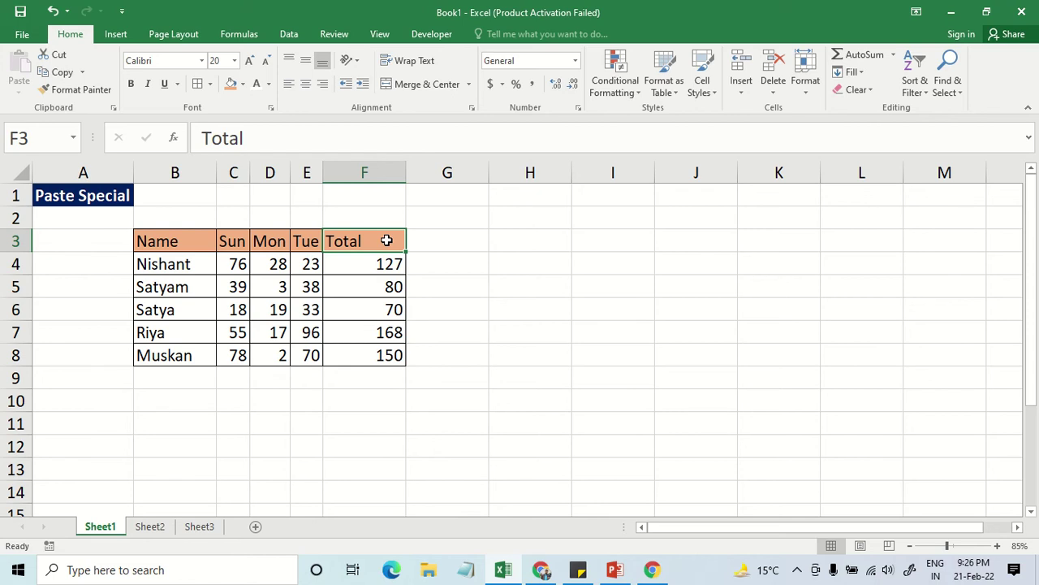
{"action": "double_click", "coordinate": [406, 172]}
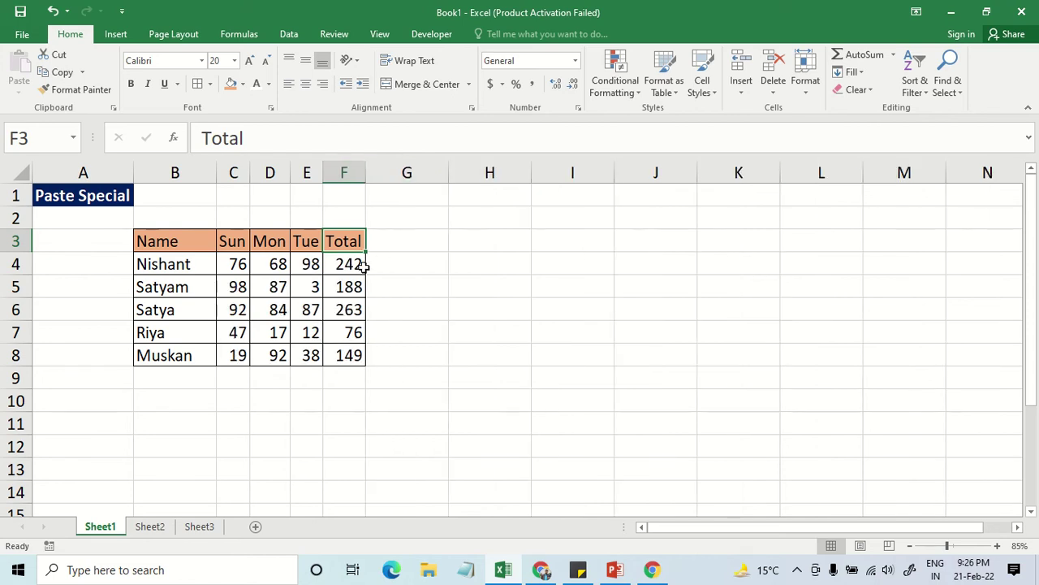
{"action": "left_click", "coordinate": [361, 267]}
{"action": "left_click", "coordinate": [351, 310]}
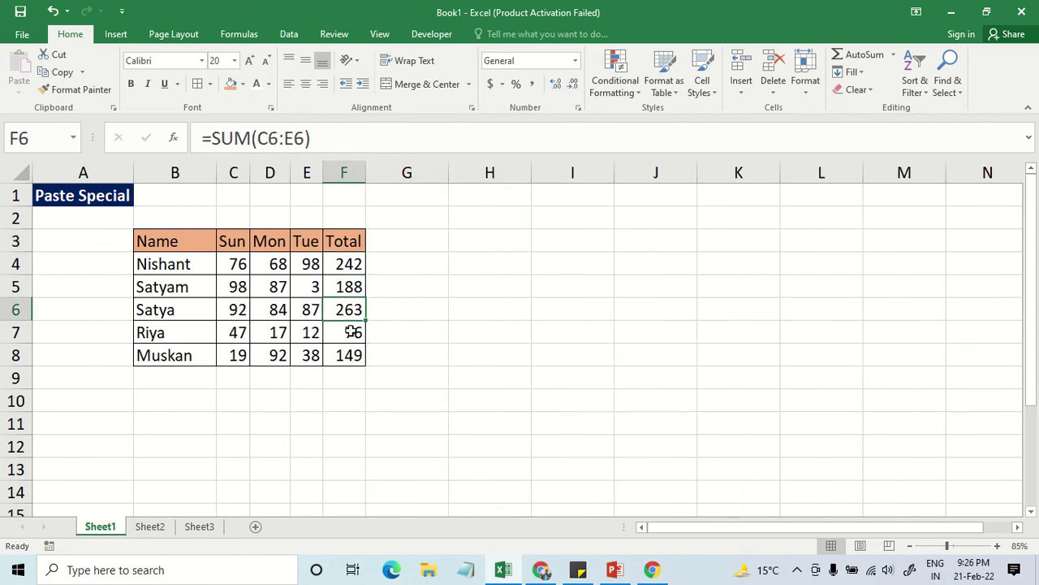
{"action": "left_click", "coordinate": [349, 288]}
{"action": "left_click", "coordinate": [348, 331]}
{"action": "left_click", "coordinate": [350, 359]}
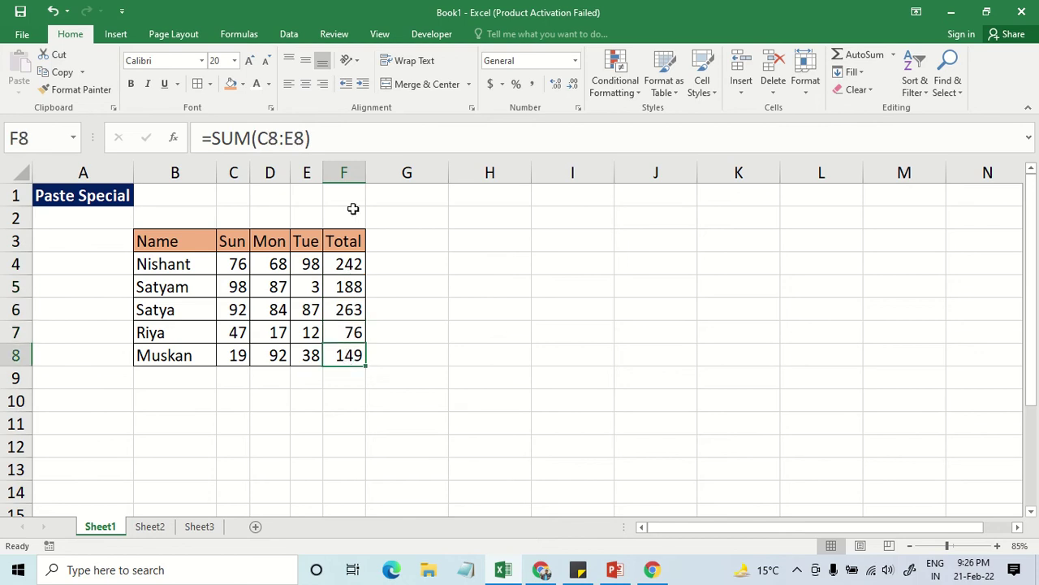
{"action": "left_click_drag", "start_coordinate": [366, 172], "coordinate": [378, 172]}
{"action": "left_click", "coordinate": [367, 236]}
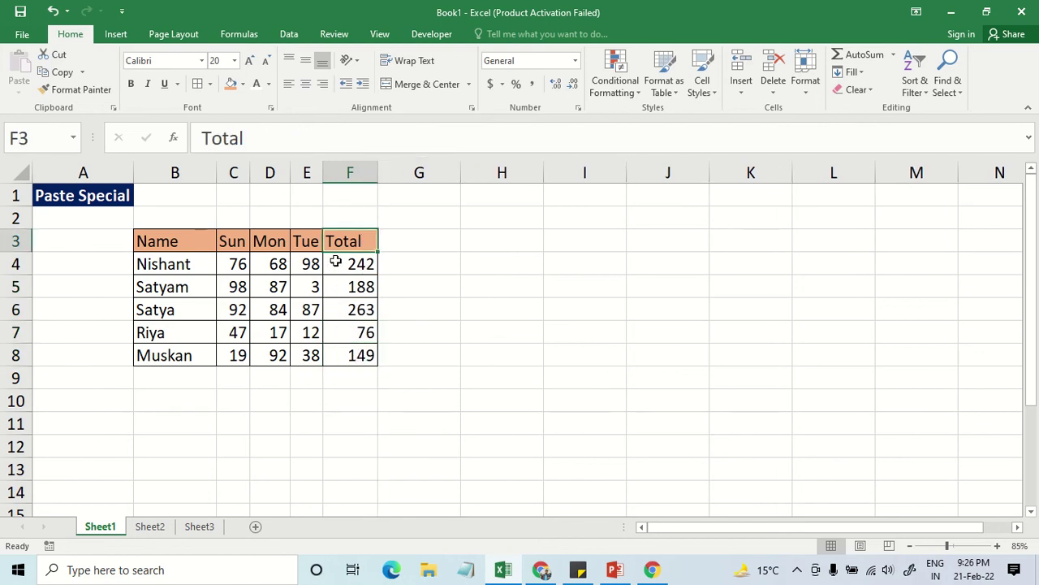
{"action": "left_click", "coordinate": [344, 264]}
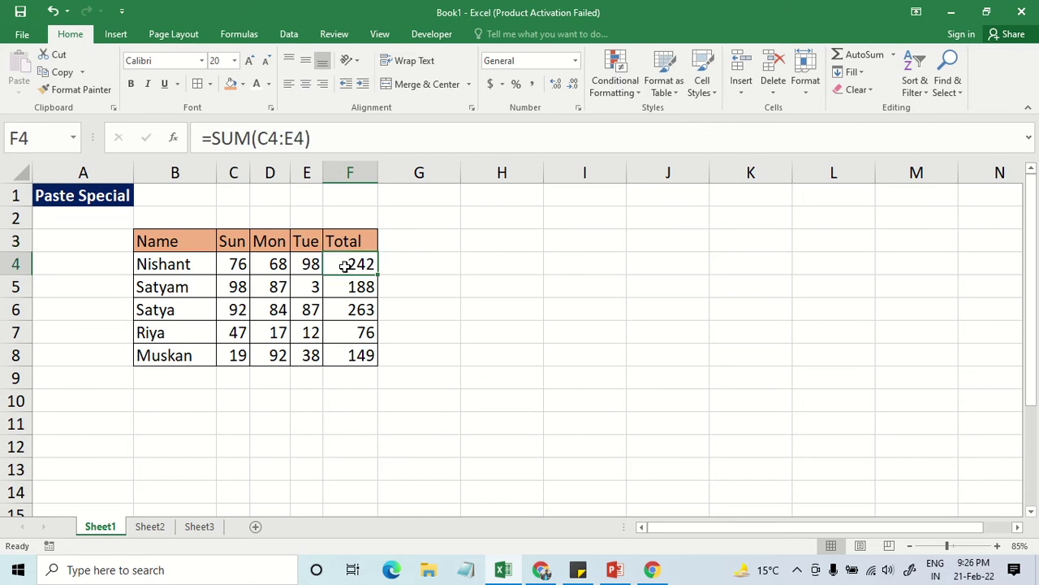
{"action": "left_click", "coordinate": [342, 242]}
{"action": "left_click", "coordinate": [365, 268]}
{"action": "left_click", "coordinate": [363, 284]}
{"action": "left_click", "coordinate": [356, 262]}
{"action": "left_click", "coordinate": [359, 240]}
{"action": "left_click", "coordinate": [359, 262]}
{"action": "left_click", "coordinate": [363, 287]}
Replace the Sun–Tue scores in C4:E8 with their fixed values using Paste Values.
{"action": "left_click", "coordinate": [241, 267]}
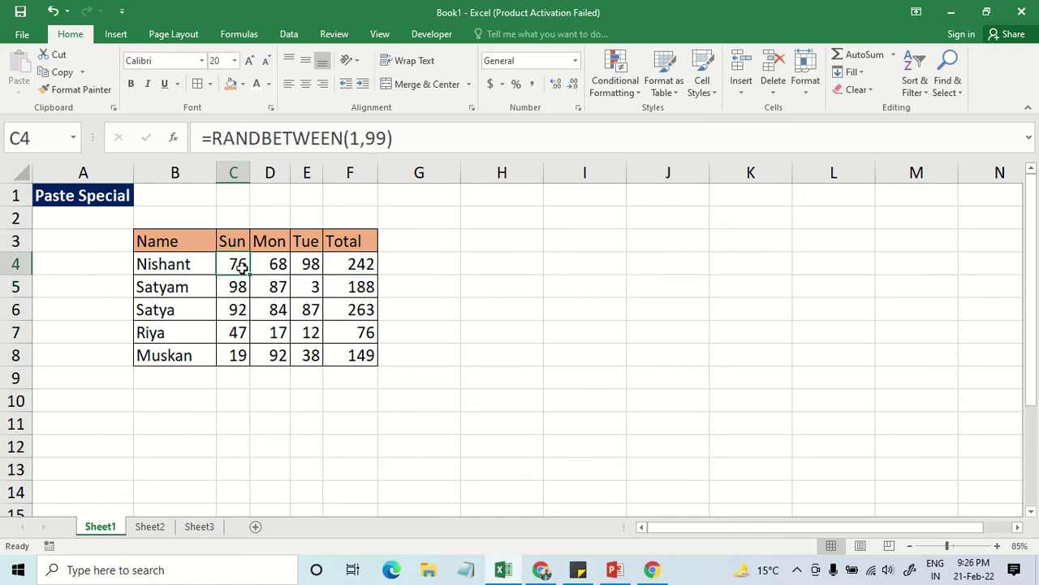
{"action": "left_click_drag", "start_coordinate": [242, 268], "coordinate": [314, 358]}
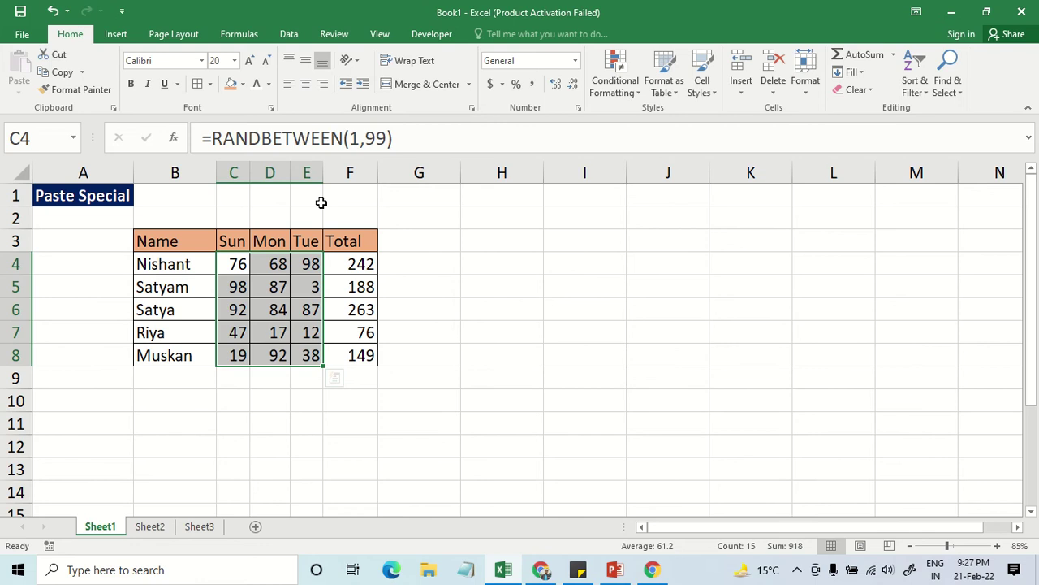
{"action": "key", "text": "ctrl+c"}
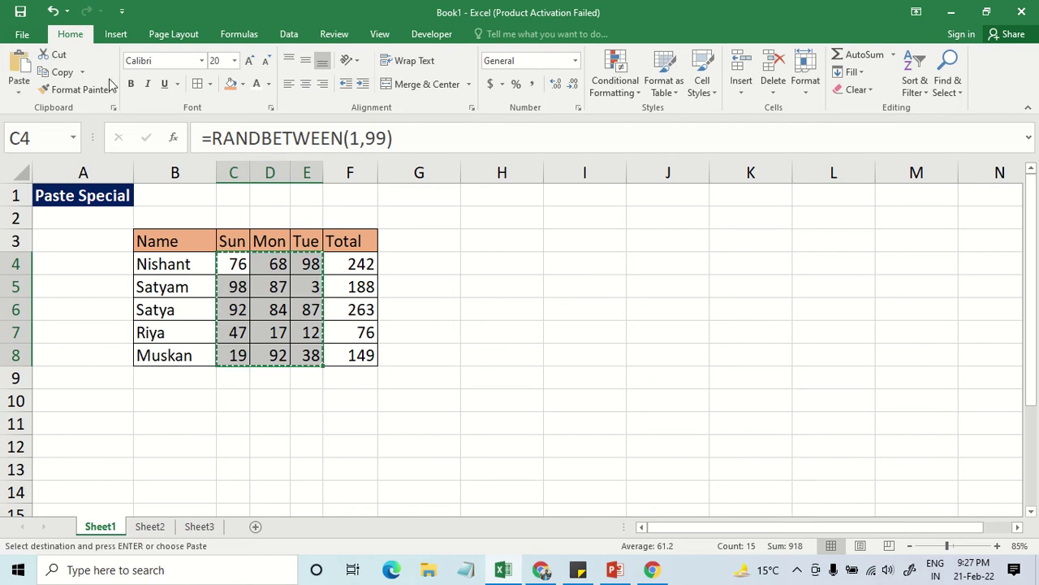
{"action": "left_click", "coordinate": [20, 89]}
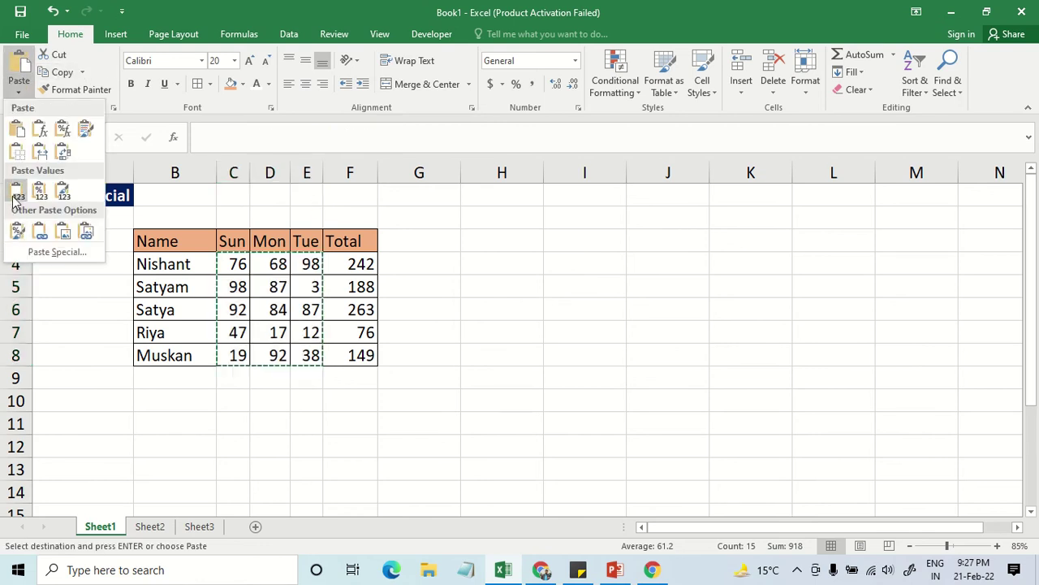
{"action": "left_click", "coordinate": [16, 195]}
{"action": "key", "text": "Escape"}
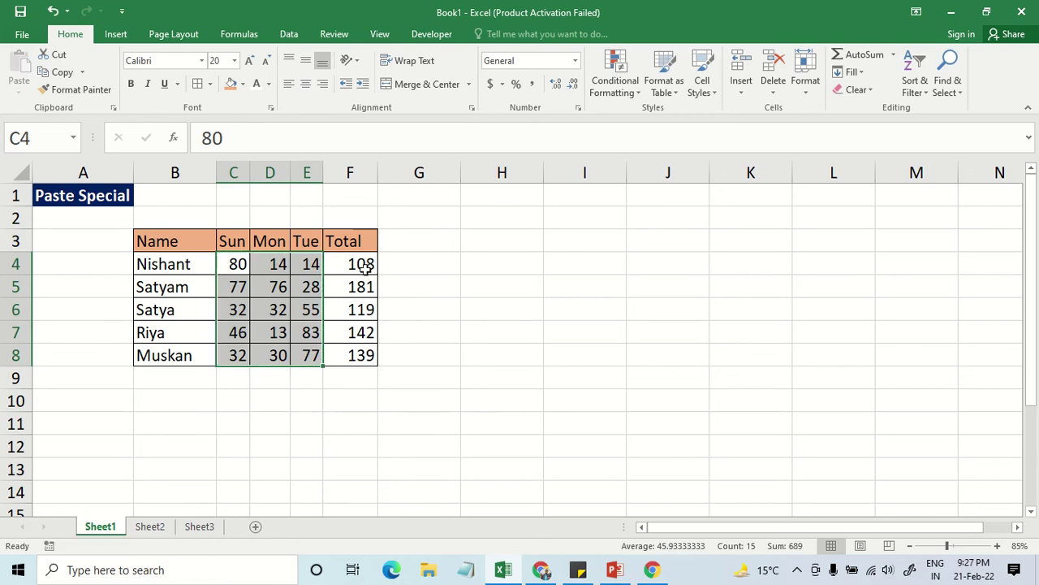
Review the header row, the student names and the now-fixed score cells.
{"action": "left_click", "coordinate": [363, 266]}
{"action": "left_click_drag", "start_coordinate": [173, 236], "coordinate": [360, 239]}
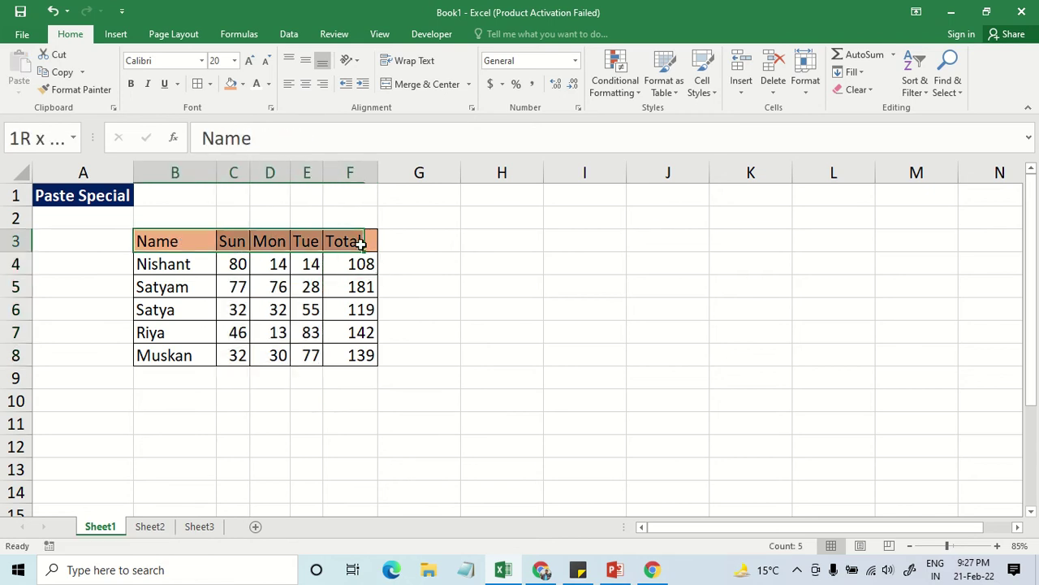
{"action": "left_click_drag", "start_coordinate": [174, 242], "coordinate": [349, 241]}
{"action": "left_click_drag", "start_coordinate": [170, 268], "coordinate": [162, 357]}
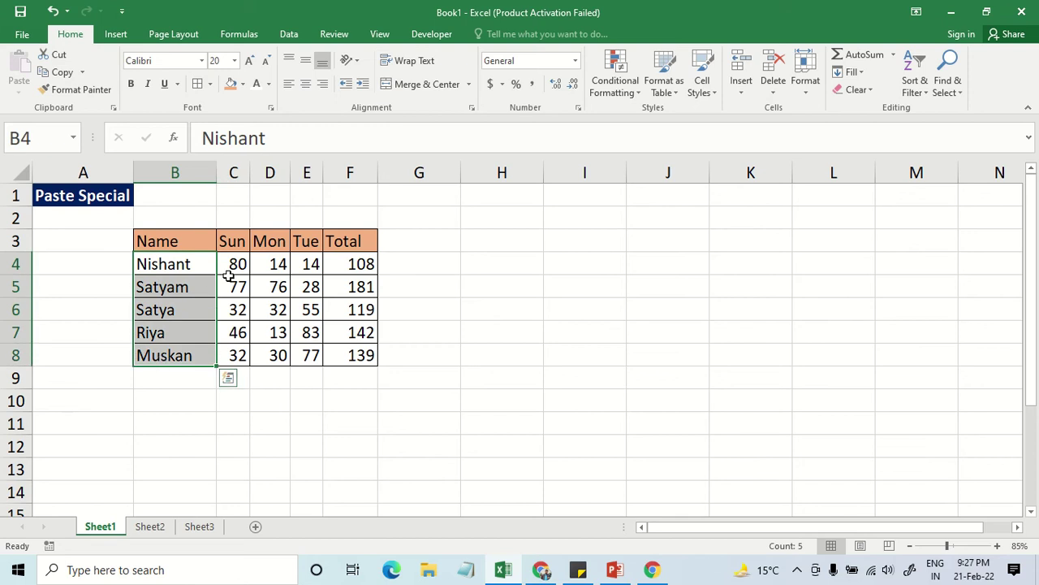
{"action": "left_click", "coordinate": [236, 264]}
{"action": "left_click_drag", "start_coordinate": [247, 287], "coordinate": [309, 349]}
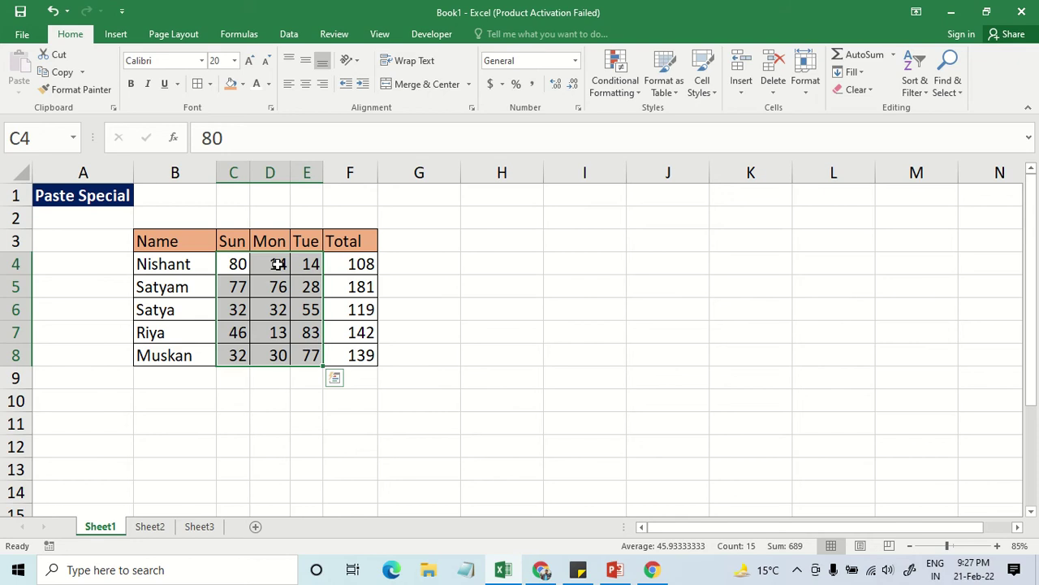
Check the five Total formulas in column F, ending on Satyam's total.
{"action": "left_click", "coordinate": [341, 264]}
{"action": "left_click", "coordinate": [357, 290]}
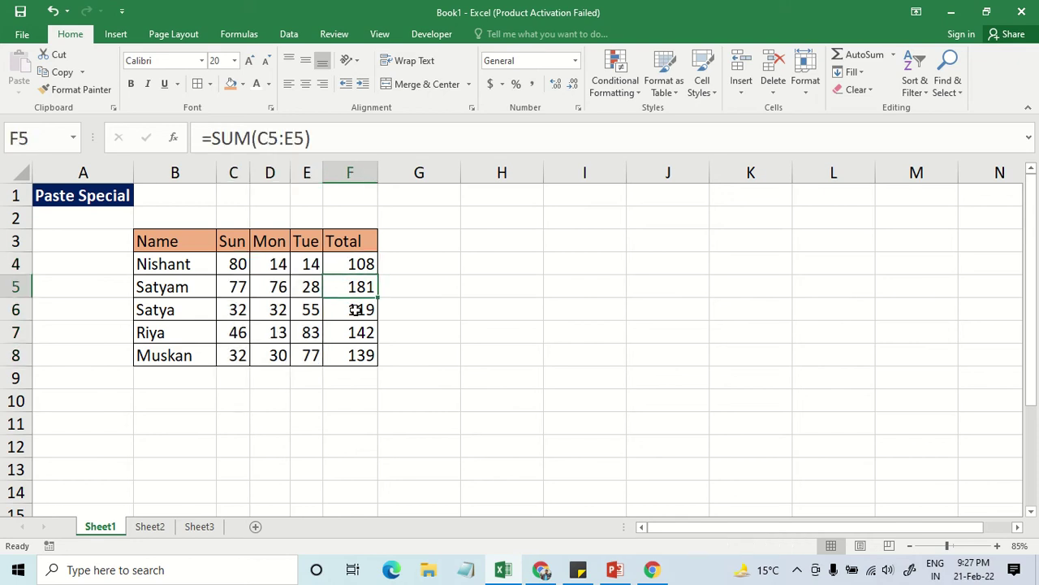
{"action": "left_click", "coordinate": [355, 309]}
{"action": "left_click", "coordinate": [355, 332]}
{"action": "left_click", "coordinate": [359, 355]}
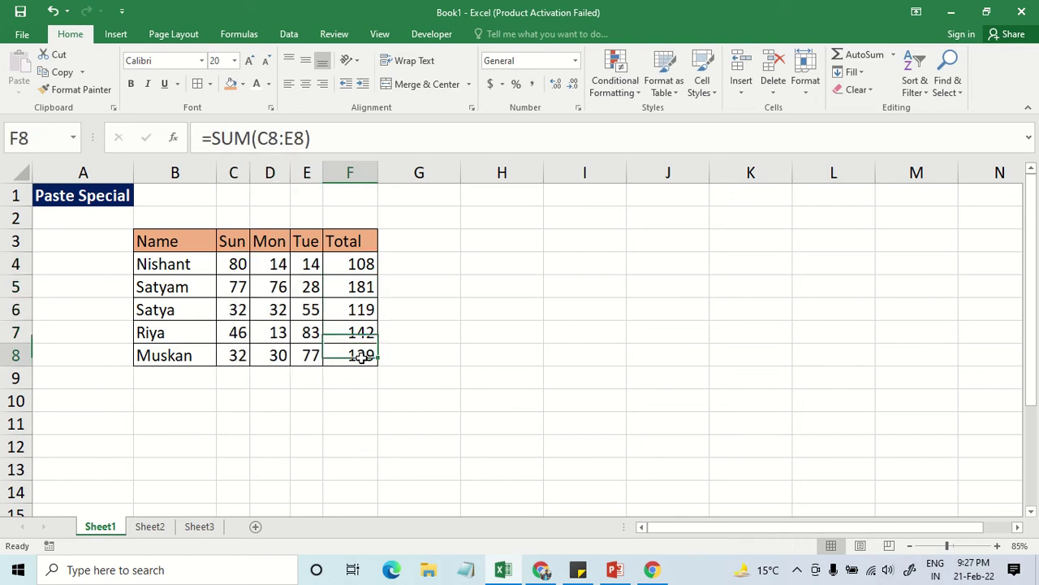
{"action": "left_click", "coordinate": [393, 245]}
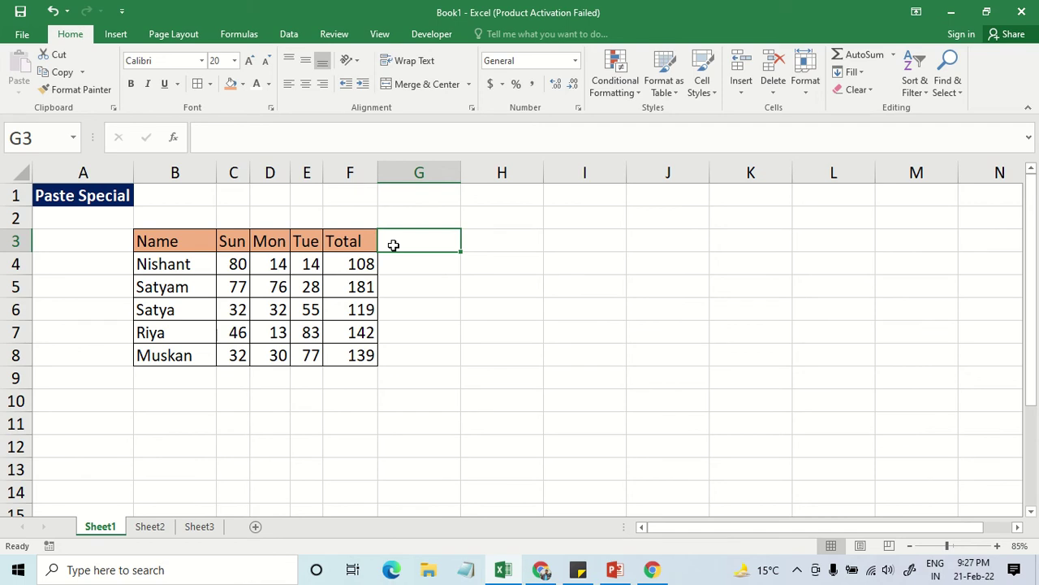
{"action": "key", "text": "Left"}
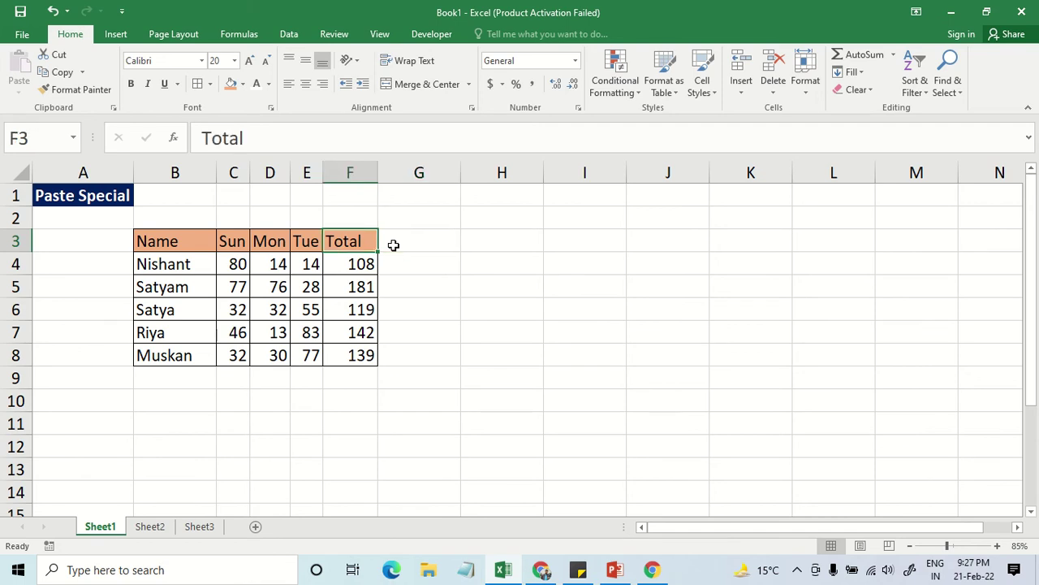
{"action": "key", "text": "Down"}
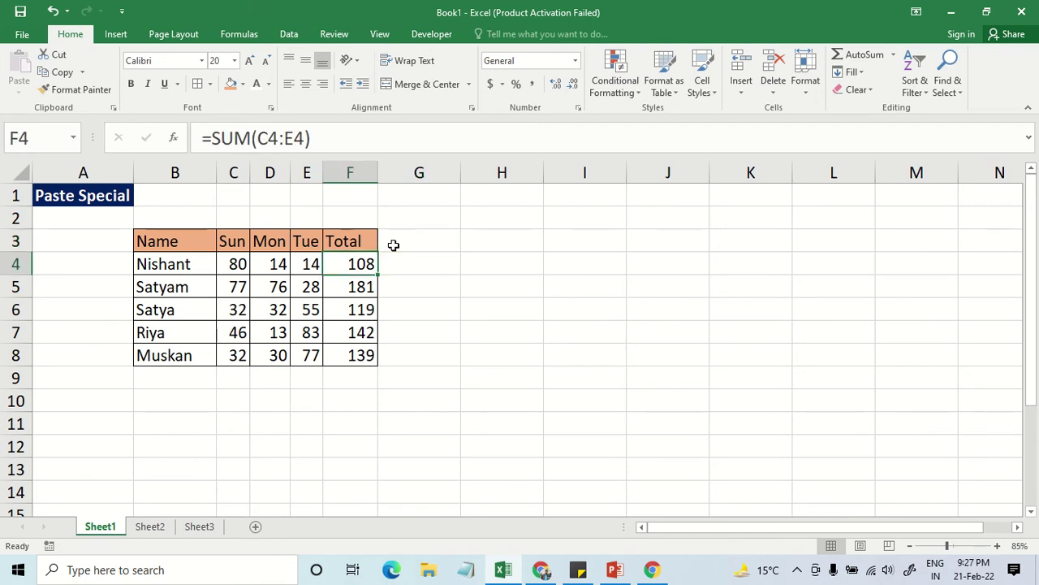
{"action": "key", "text": "Down"}
{"action": "key", "text": "Down"}
{"action": "key", "text": "Up"}
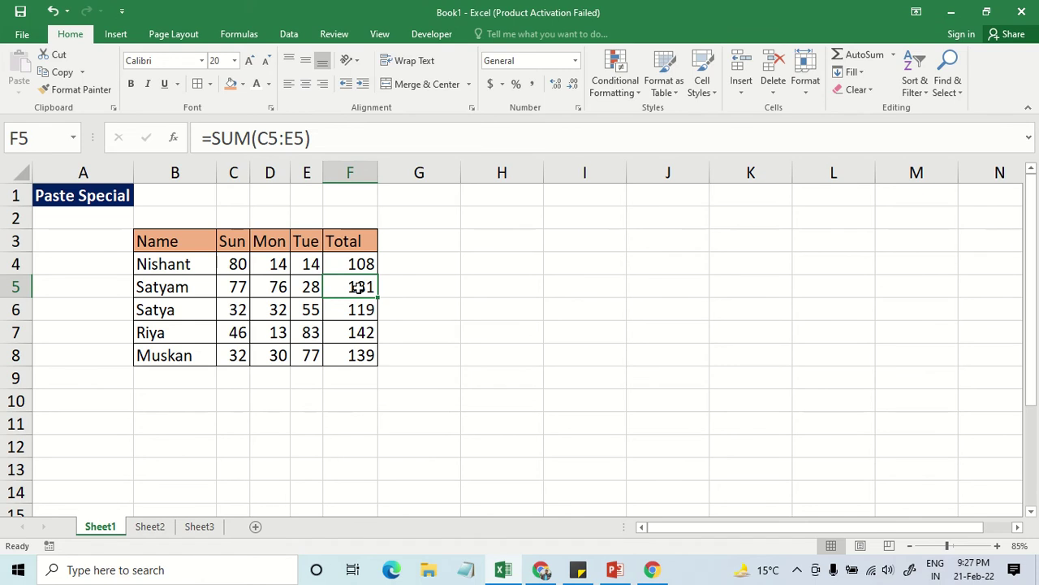
Add the comment 'Maximum marks' to Satyam's total of 181 in F5.
{"action": "right_click", "coordinate": [358, 288]}
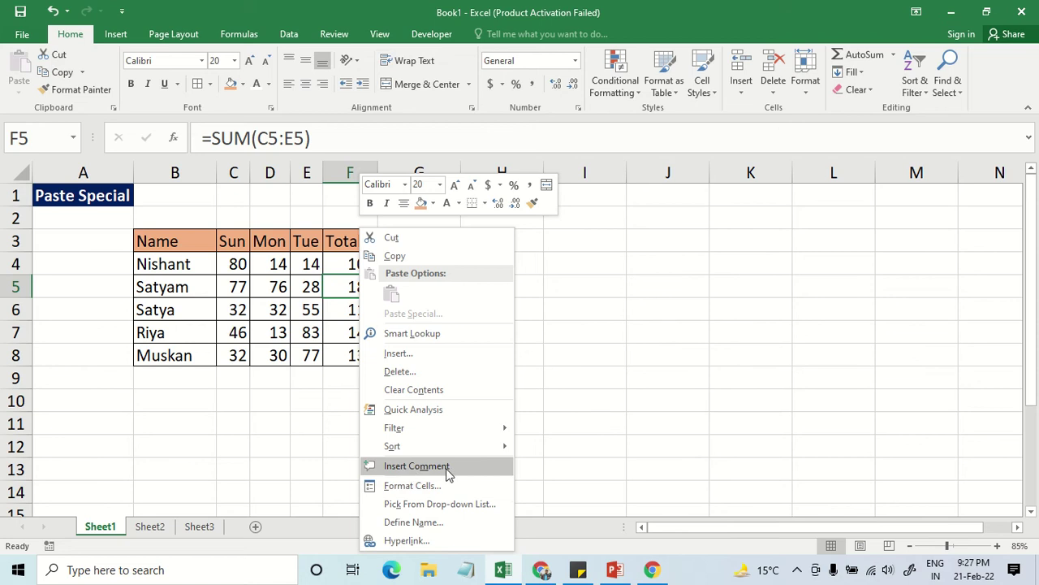
{"action": "left_click", "coordinate": [449, 466]}
{"action": "type", "text": "Maximum marks"}
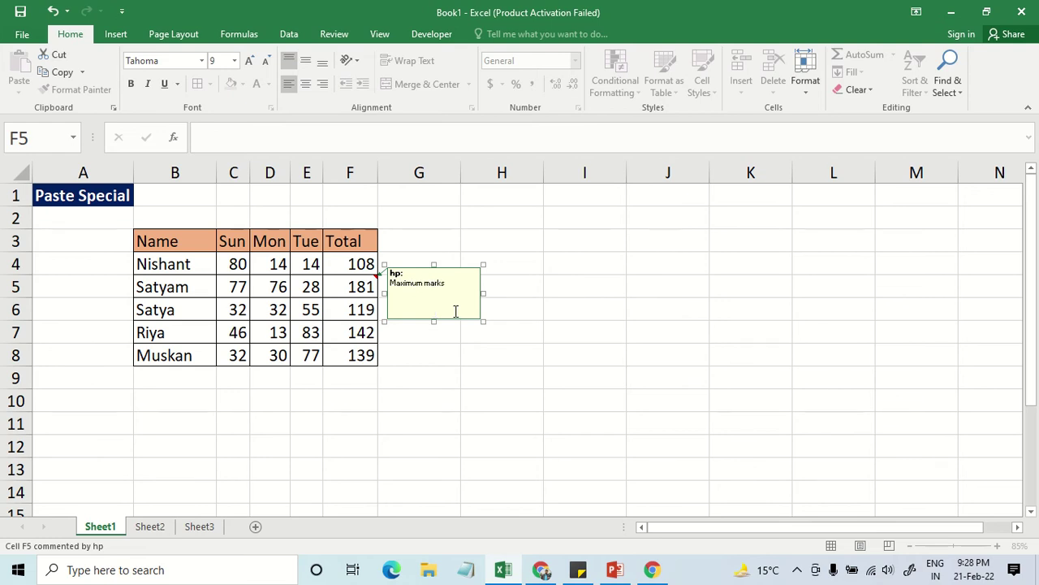
{"action": "left_click", "coordinate": [634, 280]}
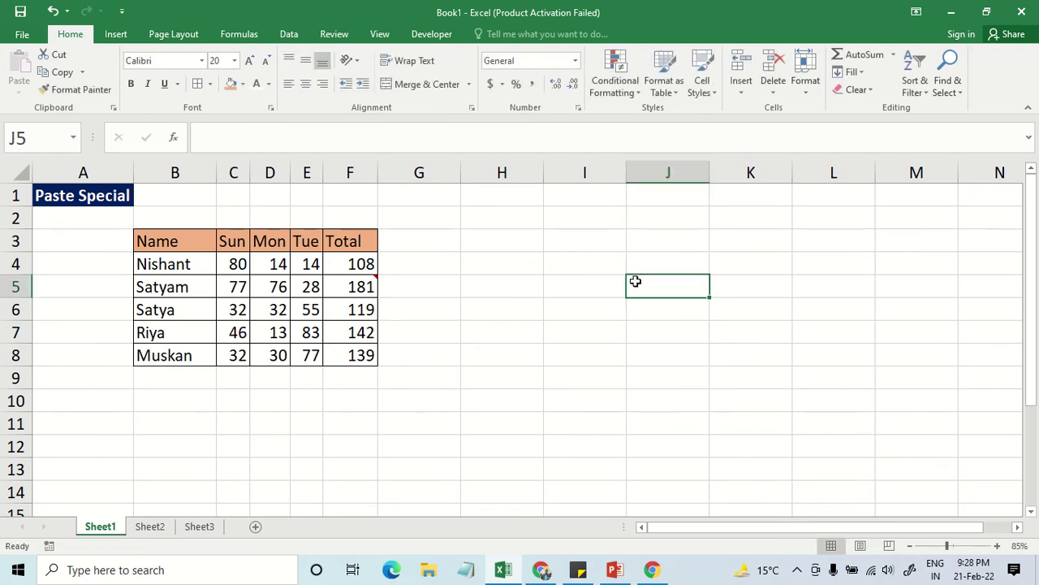
{"action": "mouse_move", "coordinate": [362, 286]}
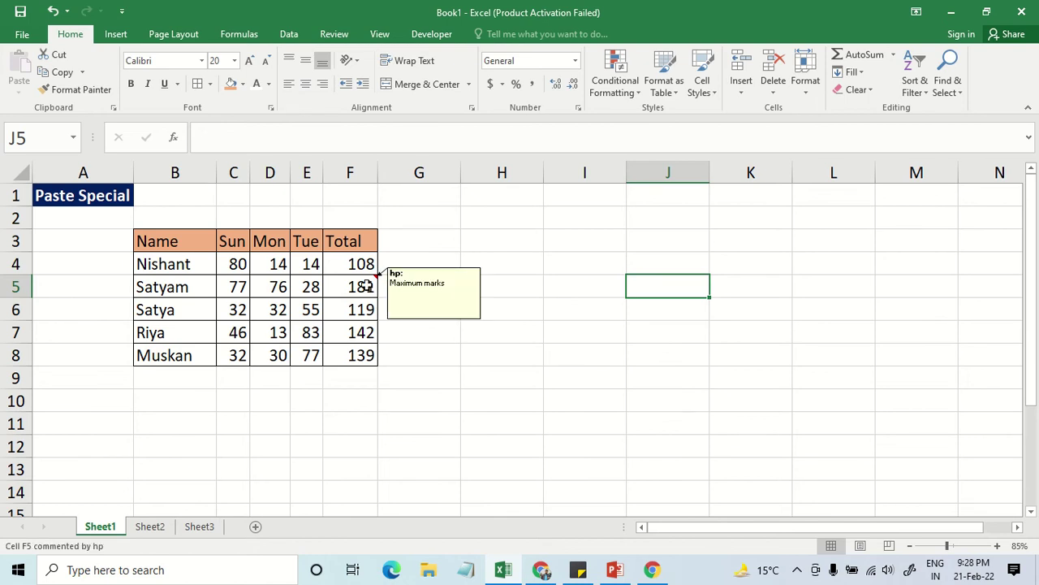
{"action": "left_click", "coordinate": [400, 255]}
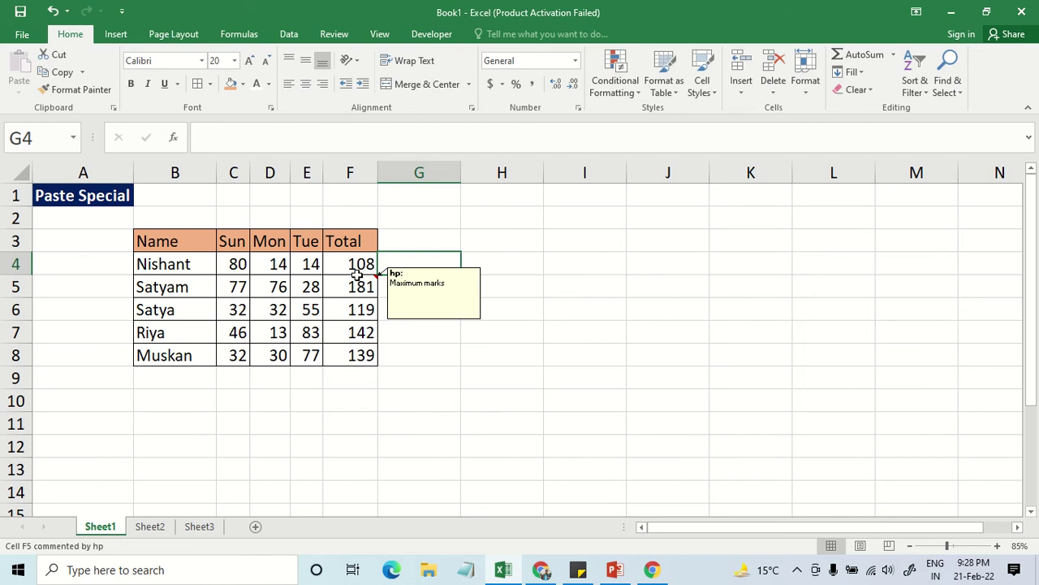
Set the header row Name to Total (B3:F3) in Arial Rounded MT Bold.
{"action": "left_click", "coordinate": [360, 247]}
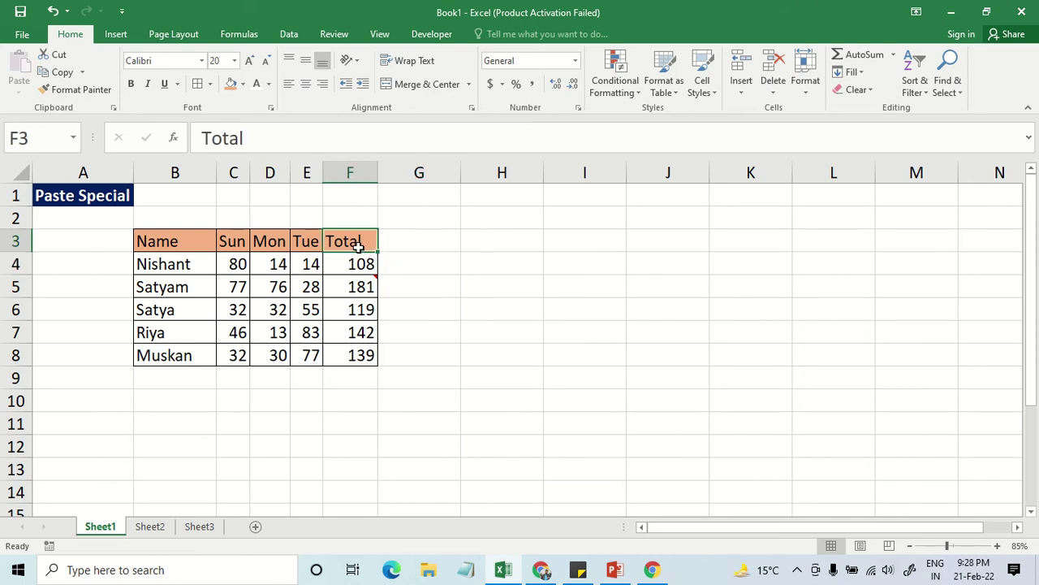
{"action": "left_click", "coordinate": [185, 239]}
{"action": "left_click", "coordinate": [314, 244]}
{"action": "left_click", "coordinate": [197, 243]}
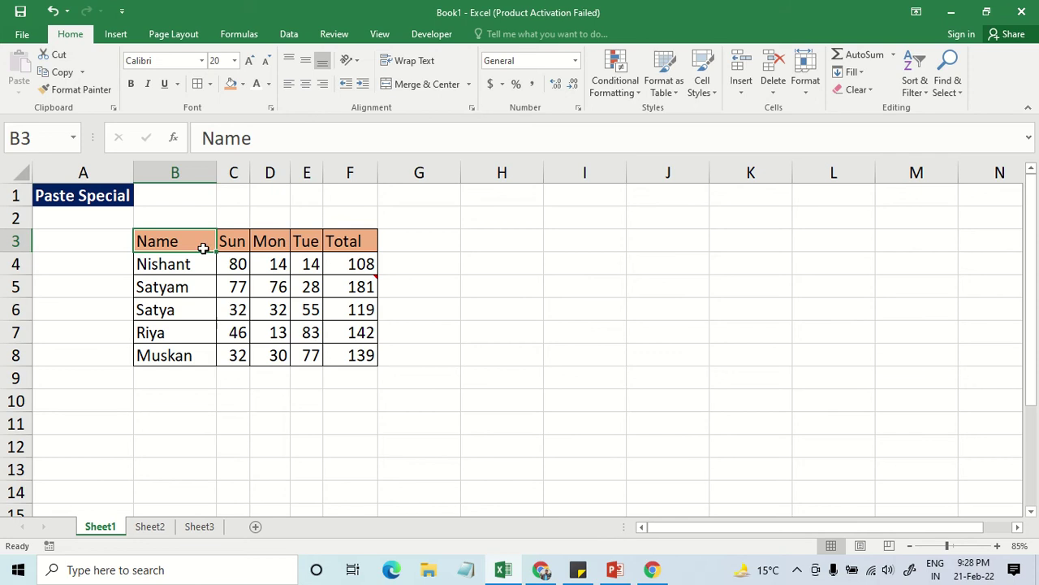
{"action": "left_click_drag", "start_coordinate": [183, 245], "coordinate": [356, 365]}
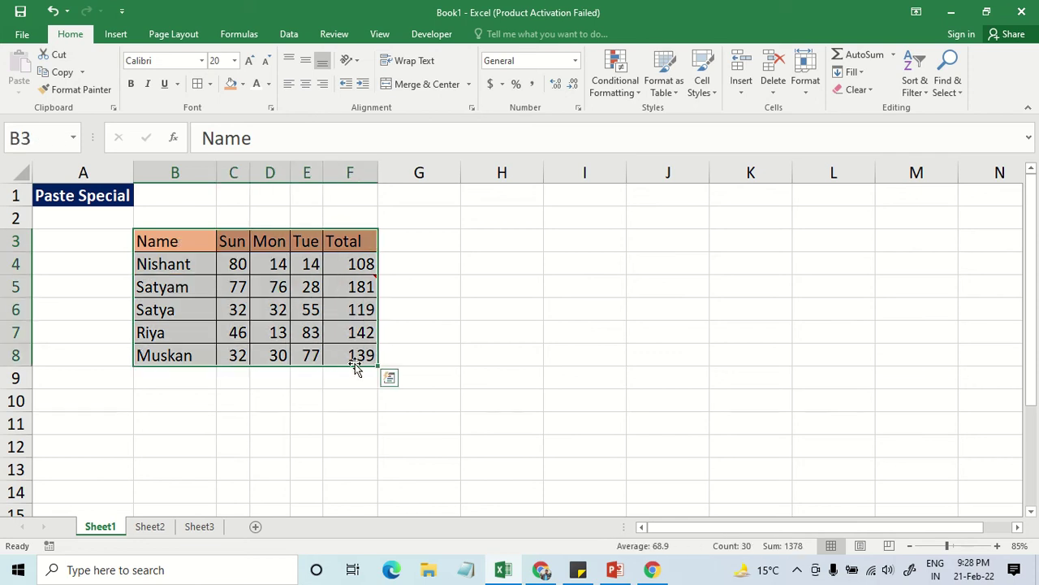
{"action": "left_click", "coordinate": [181, 244]}
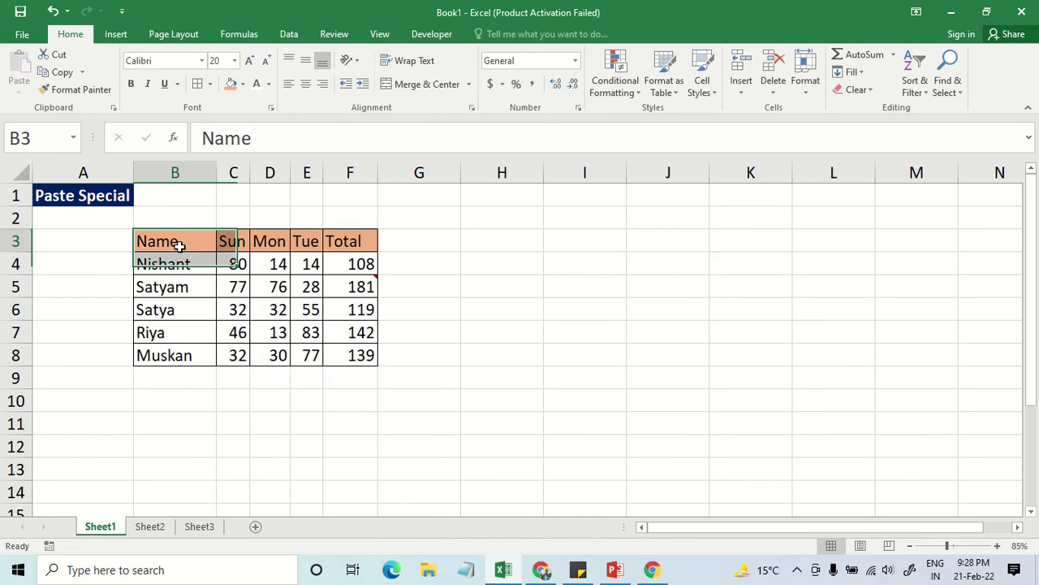
{"action": "left_click", "coordinate": [180, 264]}
{"action": "mouse_move", "coordinate": [354, 281]}
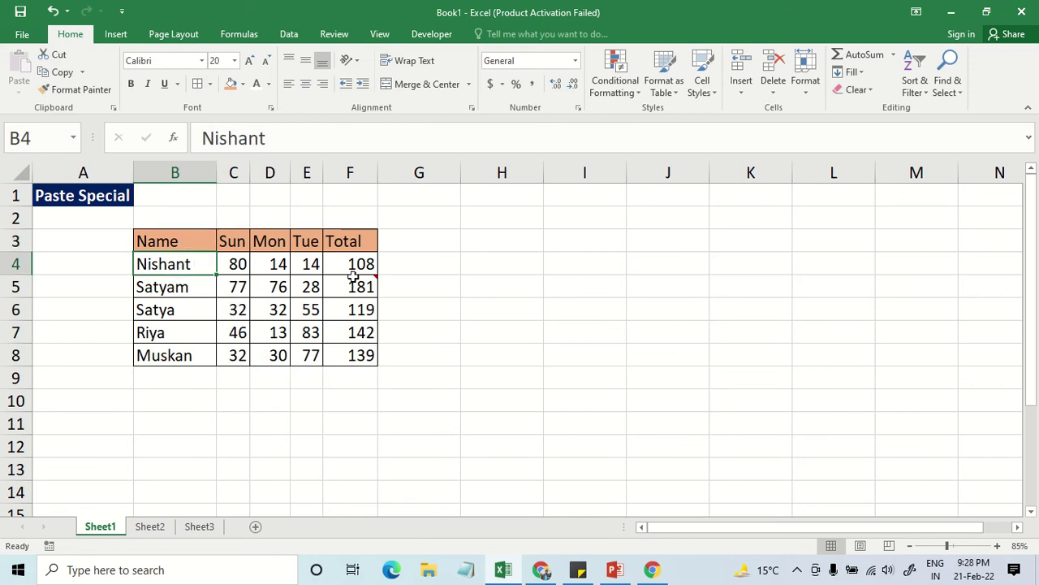
{"action": "mouse_move", "coordinate": [178, 236]}
{"action": "left_mouse_down"}
{"action": "mouse_move", "coordinate": [357, 357]}
{"action": "mouse_move", "coordinate": [236, 268]}
{"action": "left_mouse_up"}
{"action": "left_click_drag", "start_coordinate": [188, 241], "coordinate": [372, 243]}
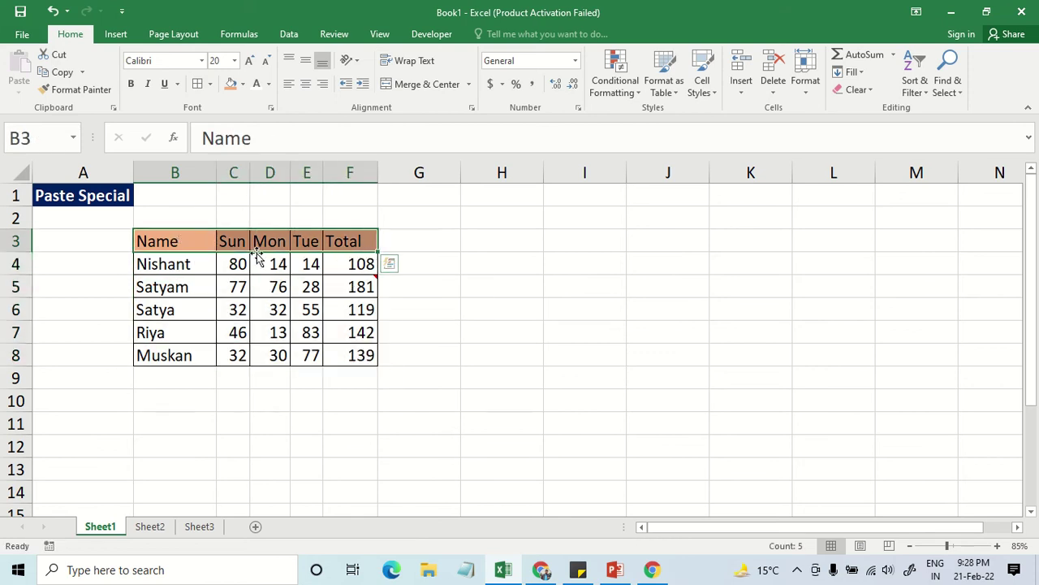
{"action": "left_click", "coordinate": [202, 60]}
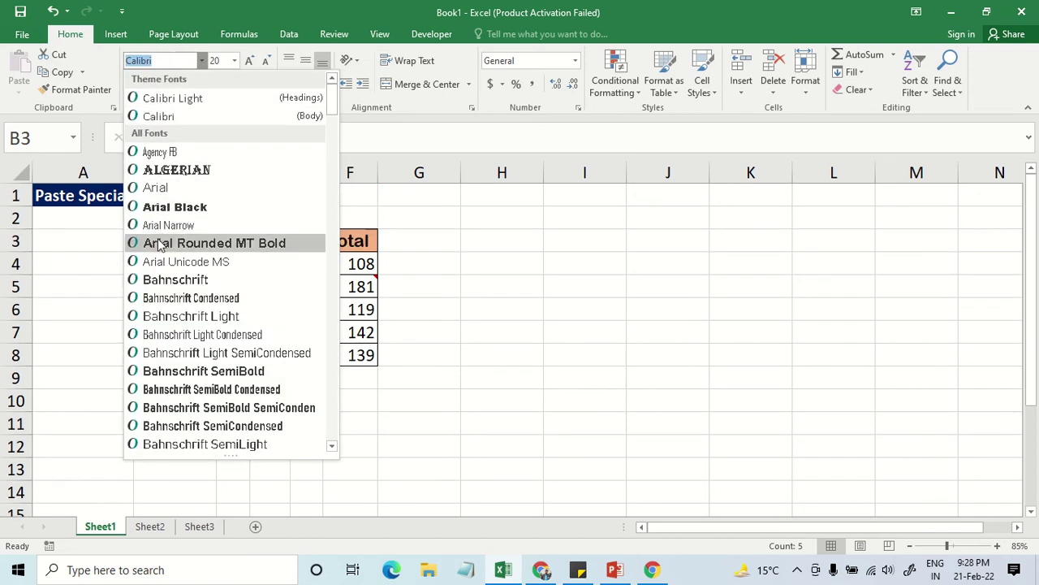
{"action": "left_click", "coordinate": [160, 245]}
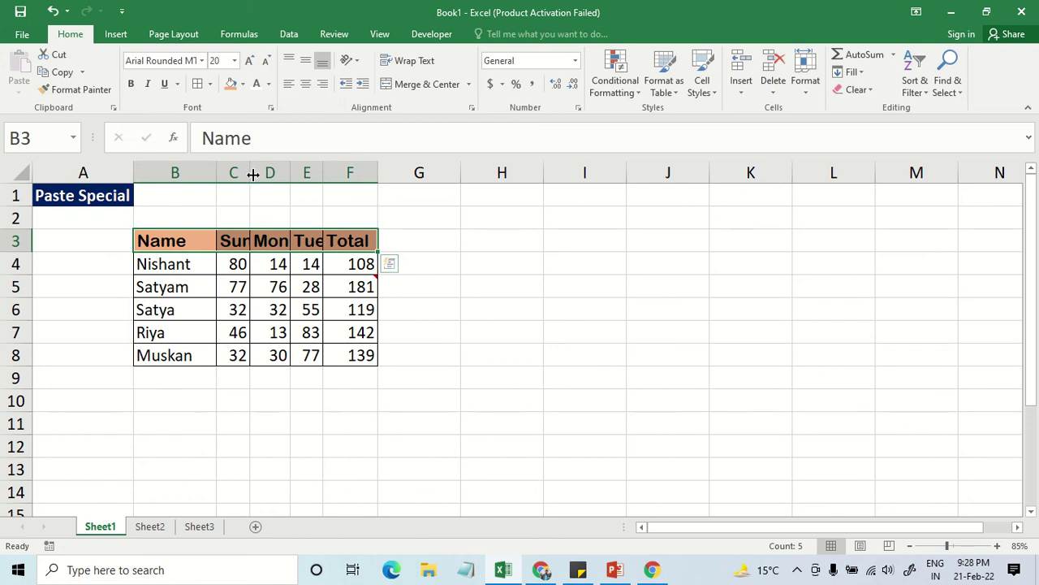
Widen columns C to F evenly so the Sun–Total headings fit.
{"action": "mouse_move", "coordinate": [253, 173]}
{"action": "left_mouse_down"}
{"action": "mouse_move", "coordinate": [371, 174]}
{"action": "mouse_move", "coordinate": [342, 173]}
{"action": "left_mouse_up"}
{"action": "left_click", "coordinate": [417, 233]}
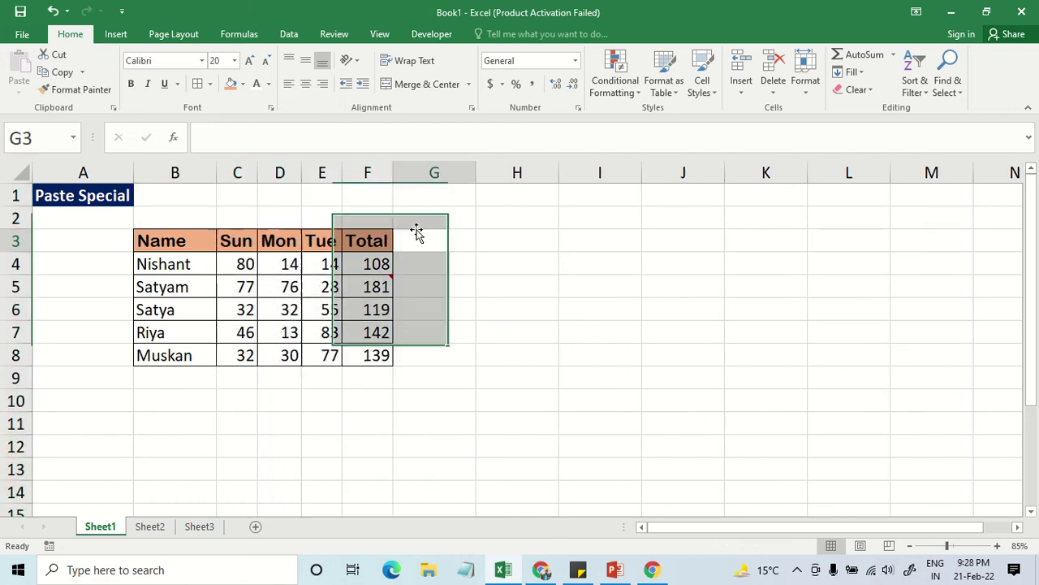
{"action": "left_click", "coordinate": [201, 241]}
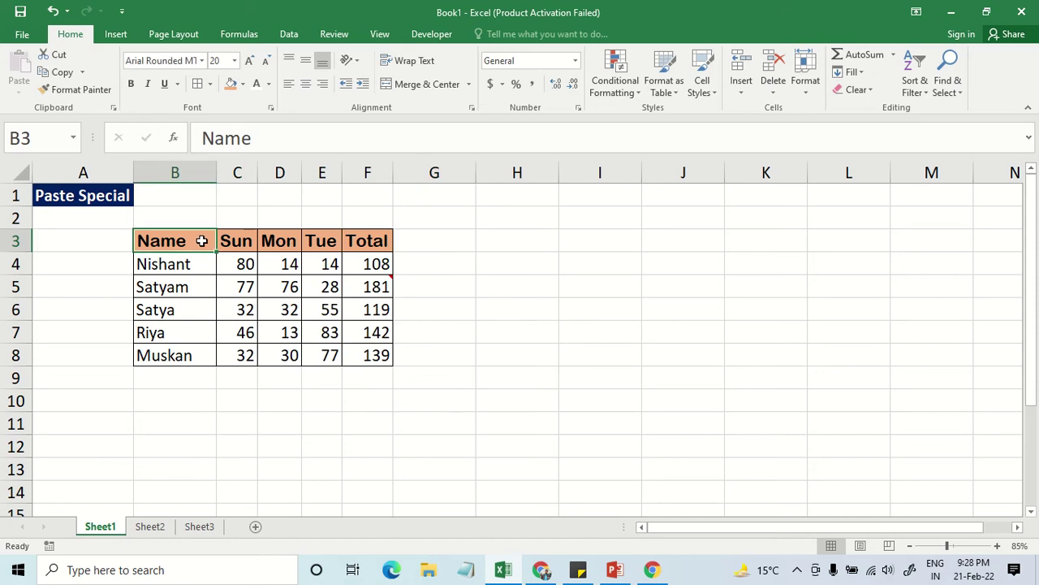
{"action": "left_click", "coordinate": [236, 240]}
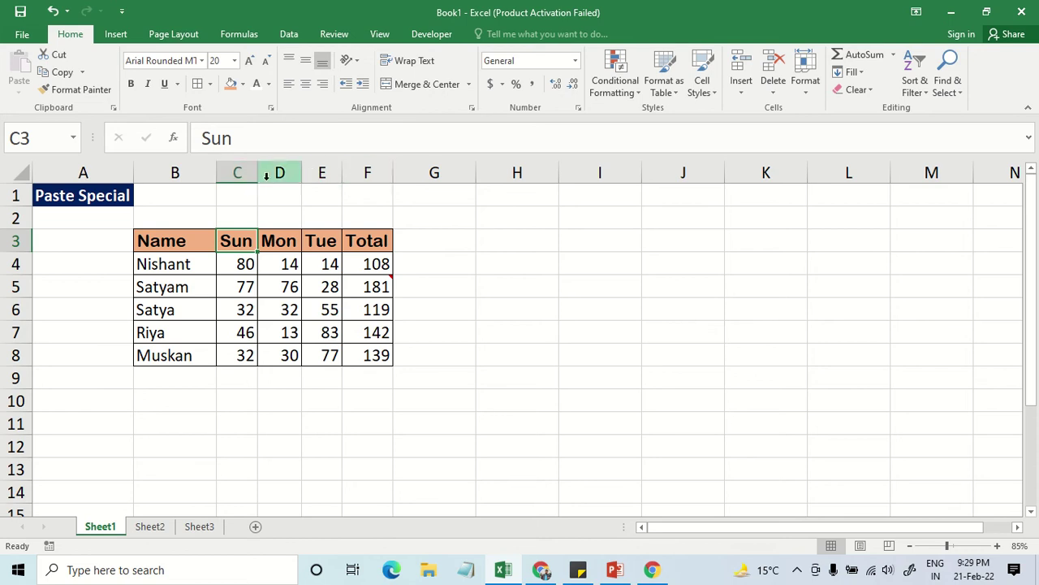
{"action": "left_click", "coordinate": [406, 245]}
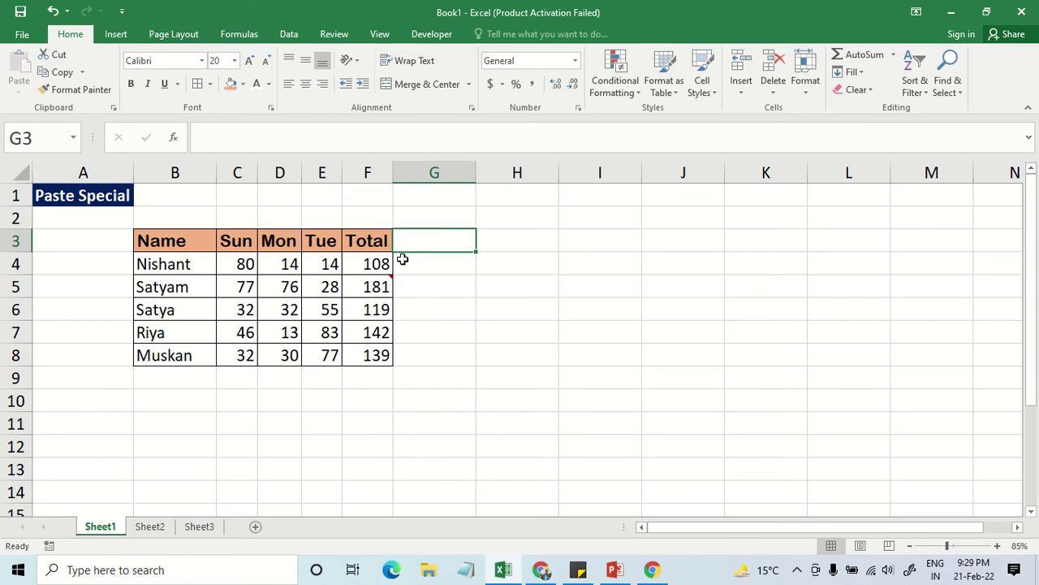
Enter the City header, then Patna, Ranchi, Delhi and Noida down A6:A9.
{"action": "type", "text": "City"}
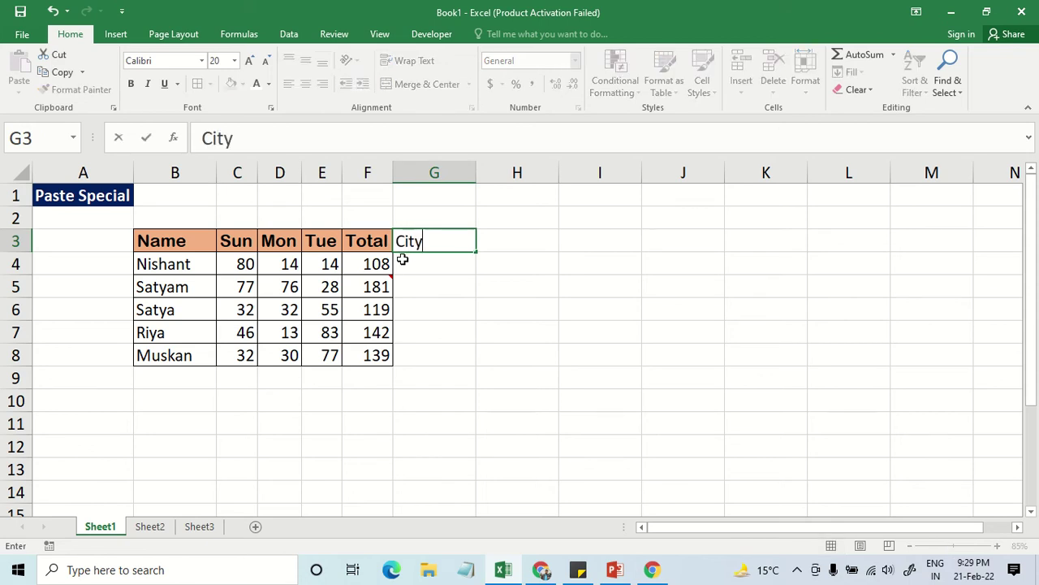
{"action": "key", "text": "Return"}
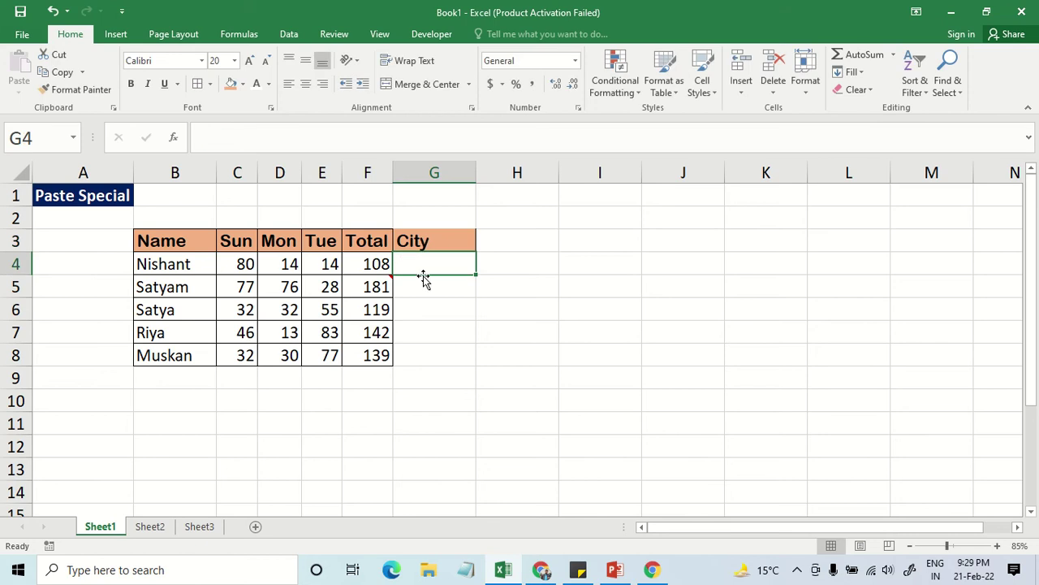
{"action": "left_click", "coordinate": [82, 301]}
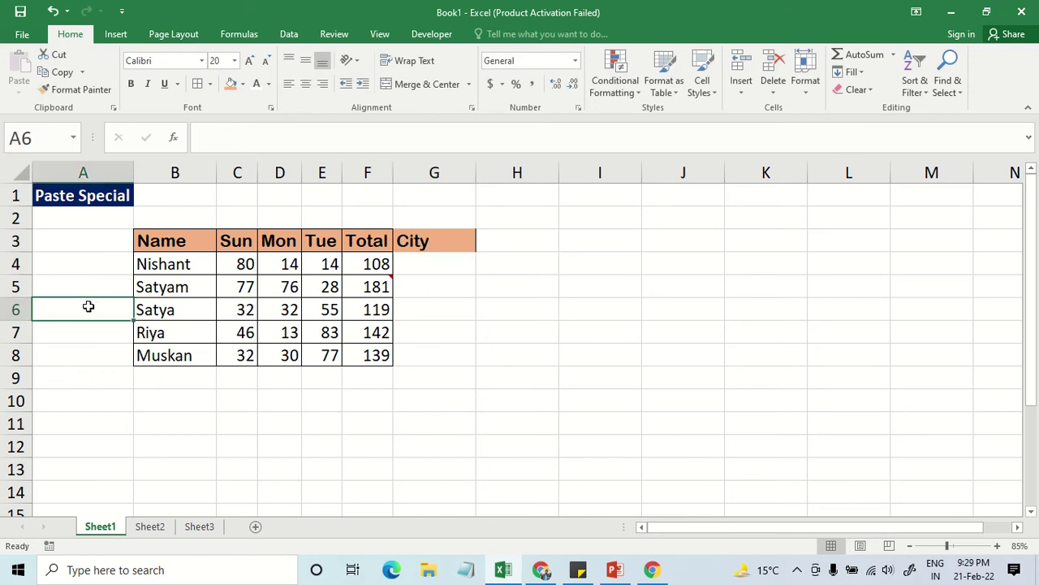
{"action": "type", "text": "Pa"}
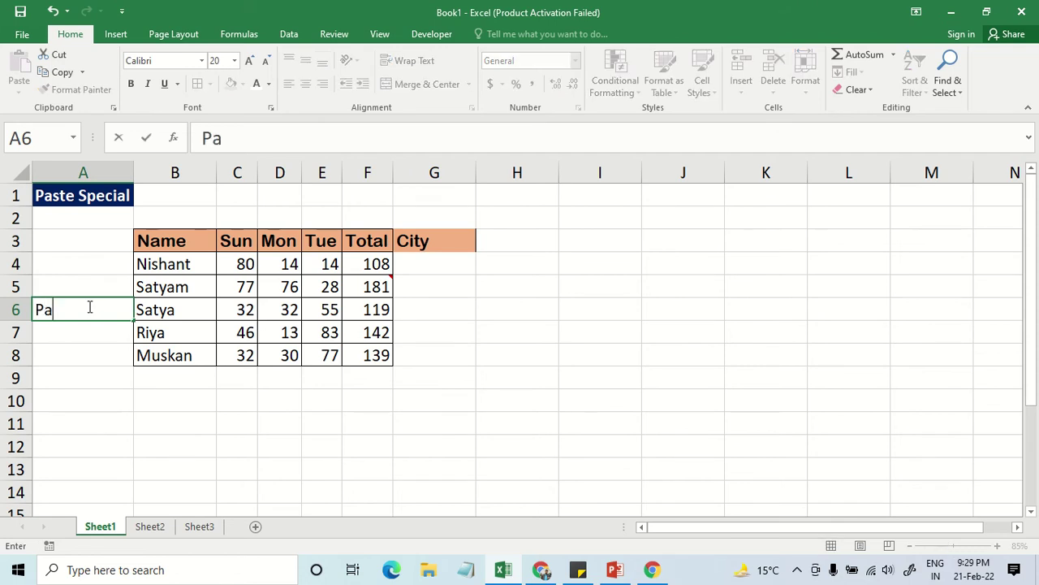
{"action": "type", "text": "tna"}
{"action": "key", "text": "Return"}
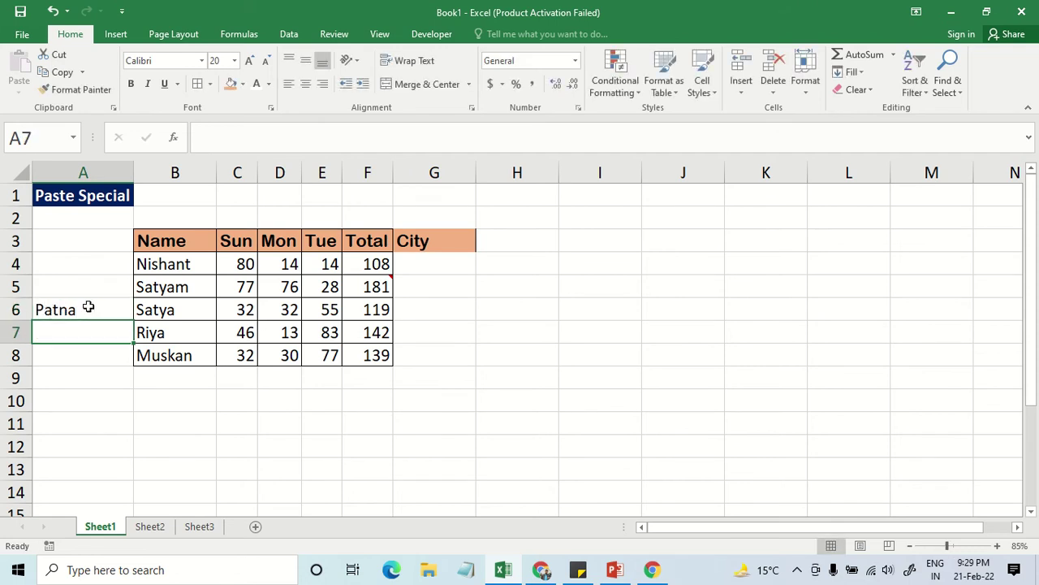
{"action": "type", "text": "Ranchi"}
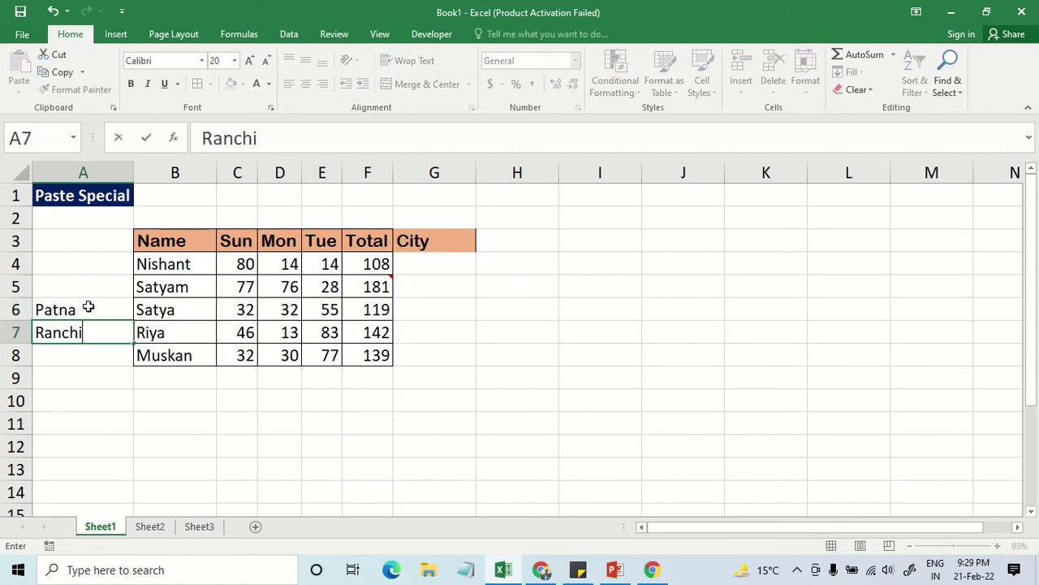
{"action": "key", "text": "Return"}
{"action": "type", "text": "Dlehi"}
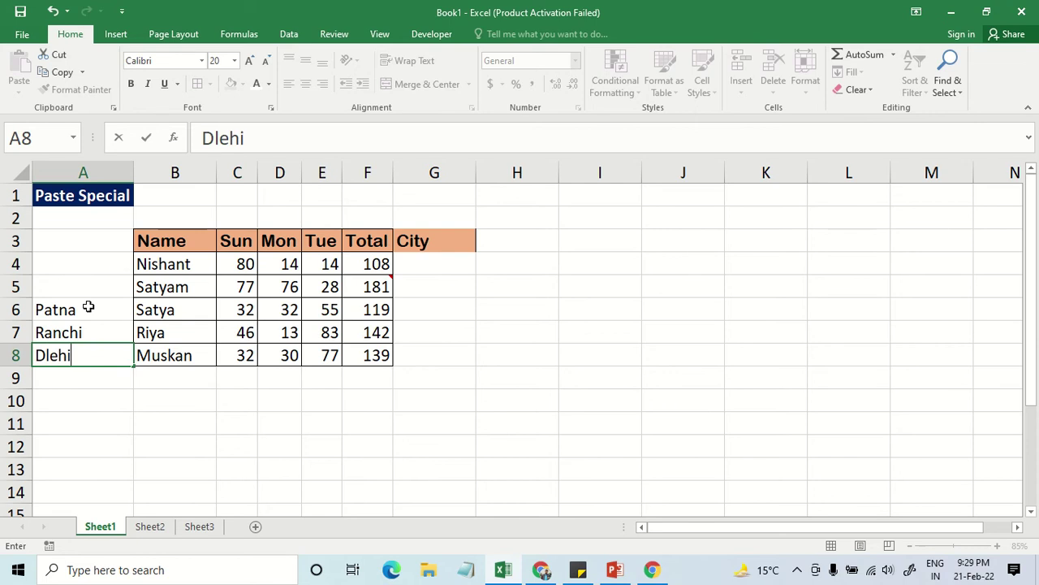
{"action": "key", "text": "BackSpace"}
{"action": "key", "text": "BackSpace"}
{"action": "key", "text": "BackSpace"}
{"action": "type", "text": "el"}
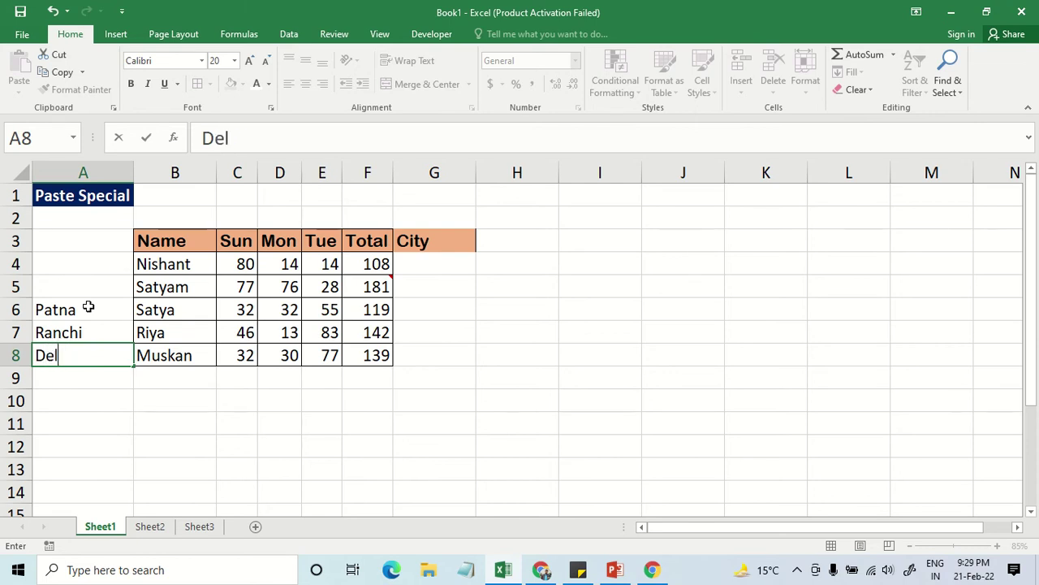
{"action": "type", "text": "hi"}
{"action": "key", "text": "Return"}
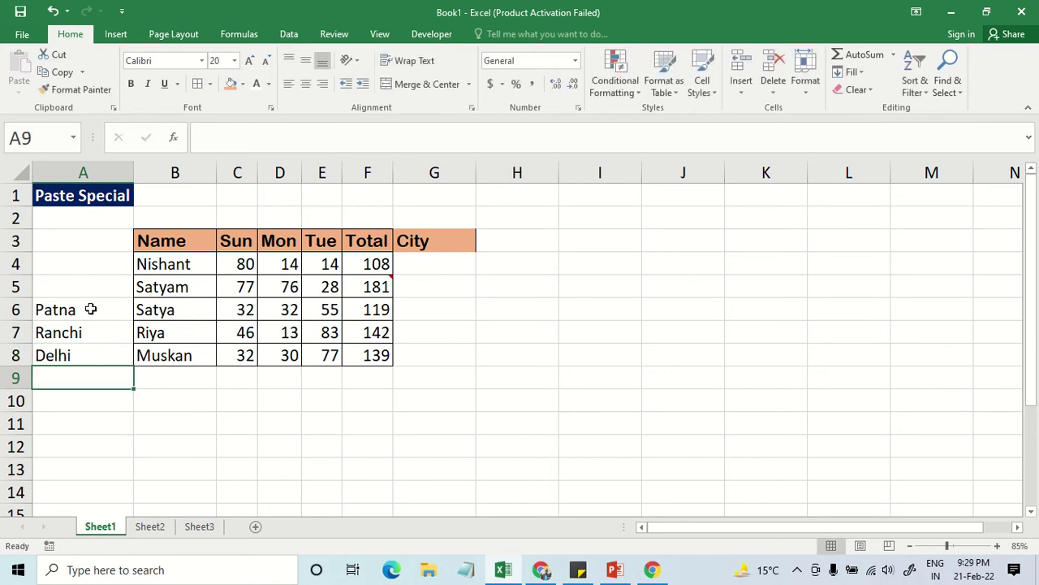
{"action": "type", "text": "Noid"}
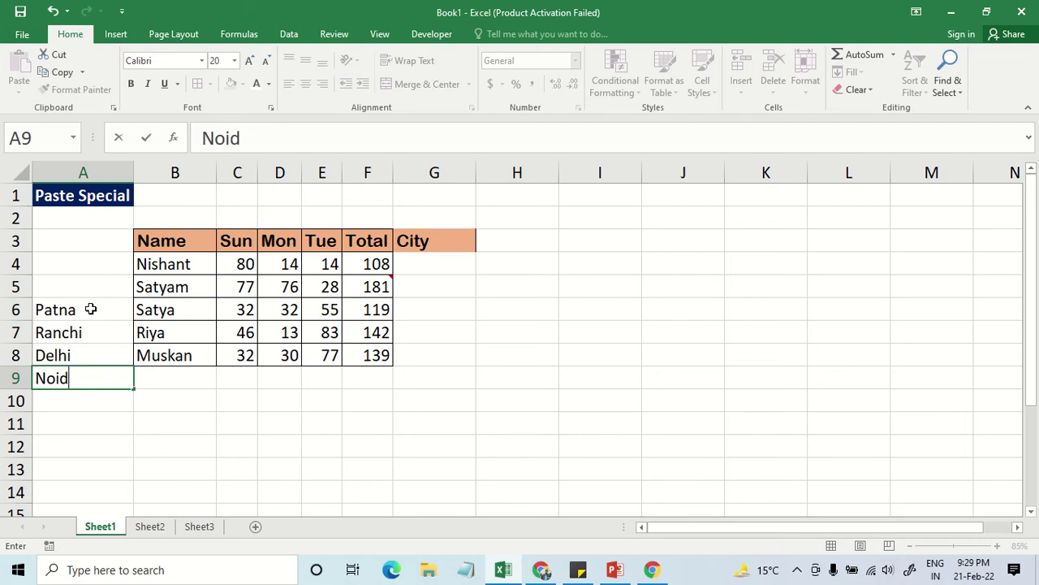
{"action": "type", "text": "a"}
Select the city names Patna through Noida to check the list.
{"action": "left_click", "coordinate": [91, 309]}
{"action": "left_click", "coordinate": [84, 332]}
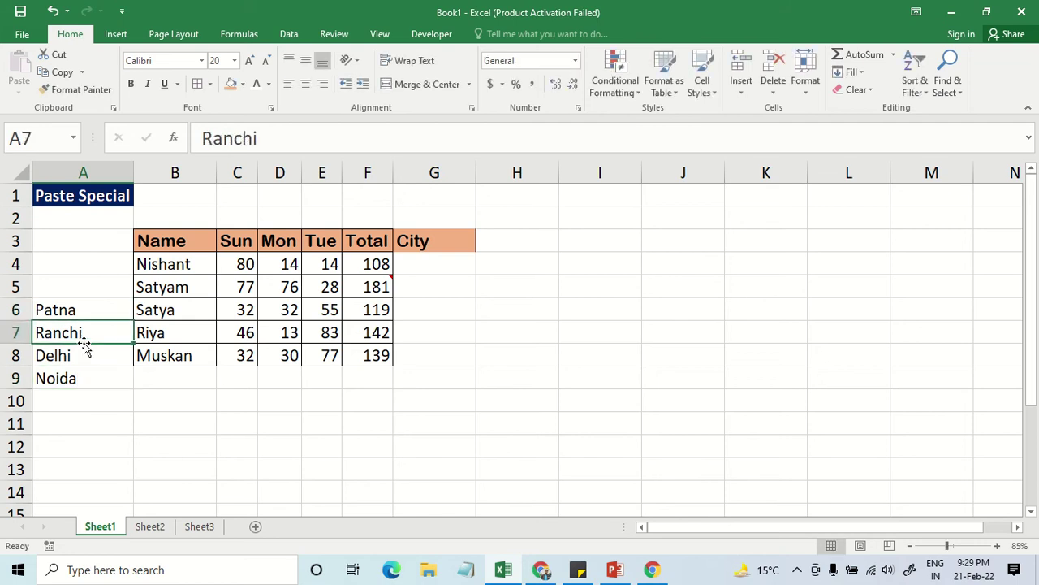
{"action": "left_click", "coordinate": [79, 355]}
{"action": "left_click_drag", "start_coordinate": [76, 309], "coordinate": [74, 377]}
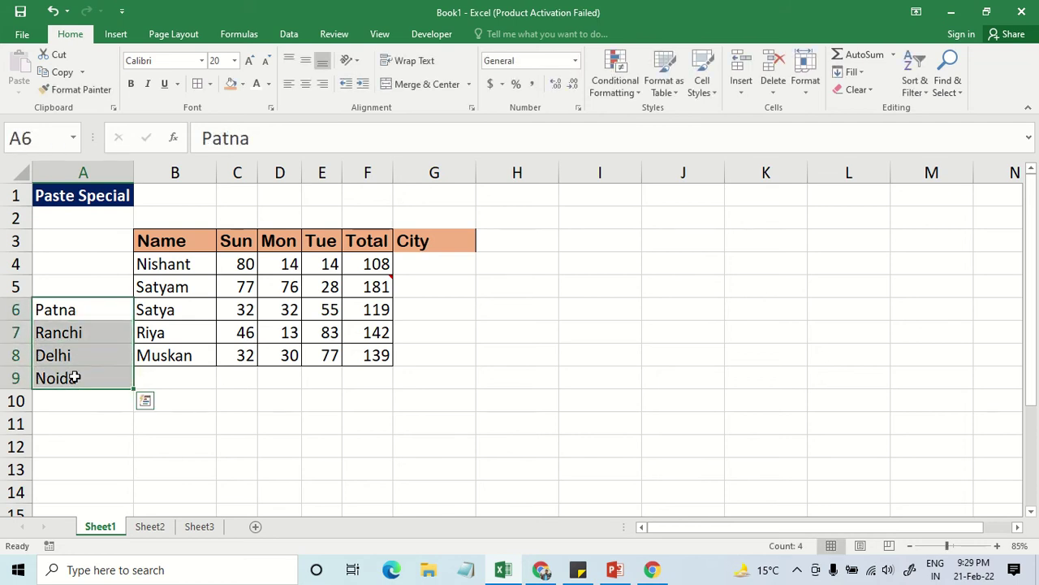
{"action": "left_click", "coordinate": [454, 264]}
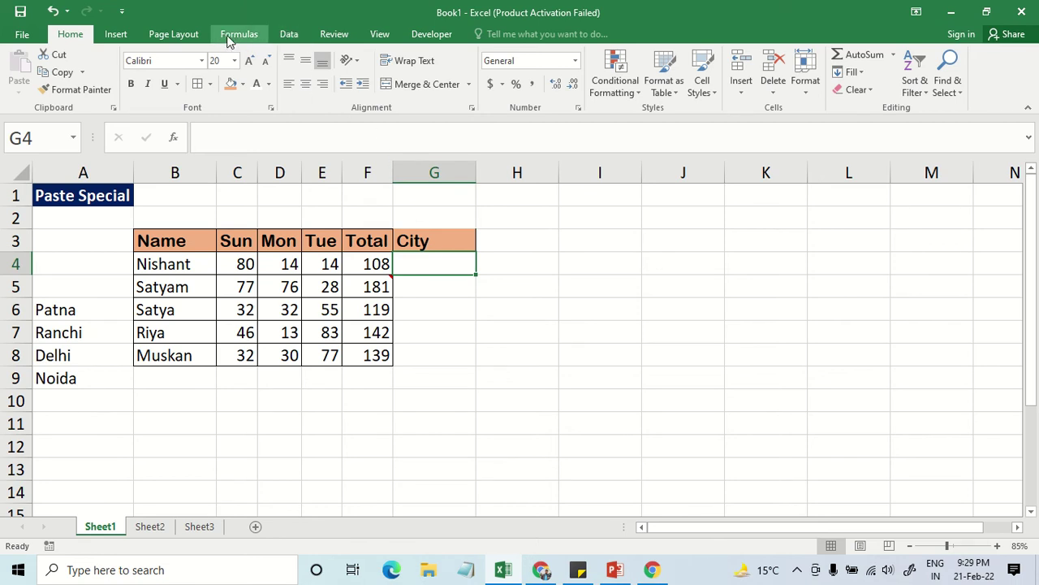
Give G4 a List data validation with source =$A$6:$A$9.
{"action": "left_click", "coordinate": [300, 36]}
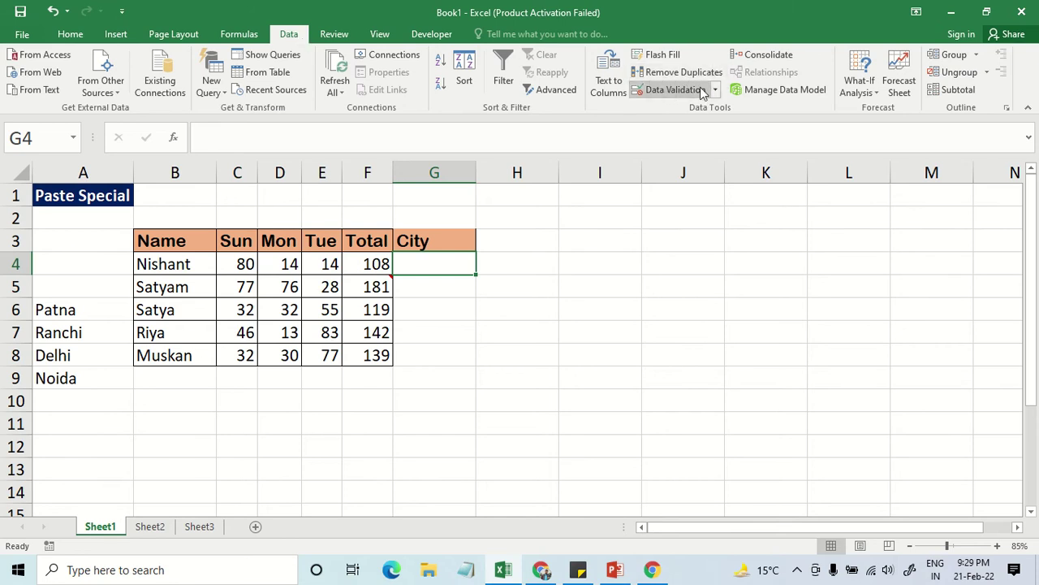
{"action": "left_click", "coordinate": [704, 92]}
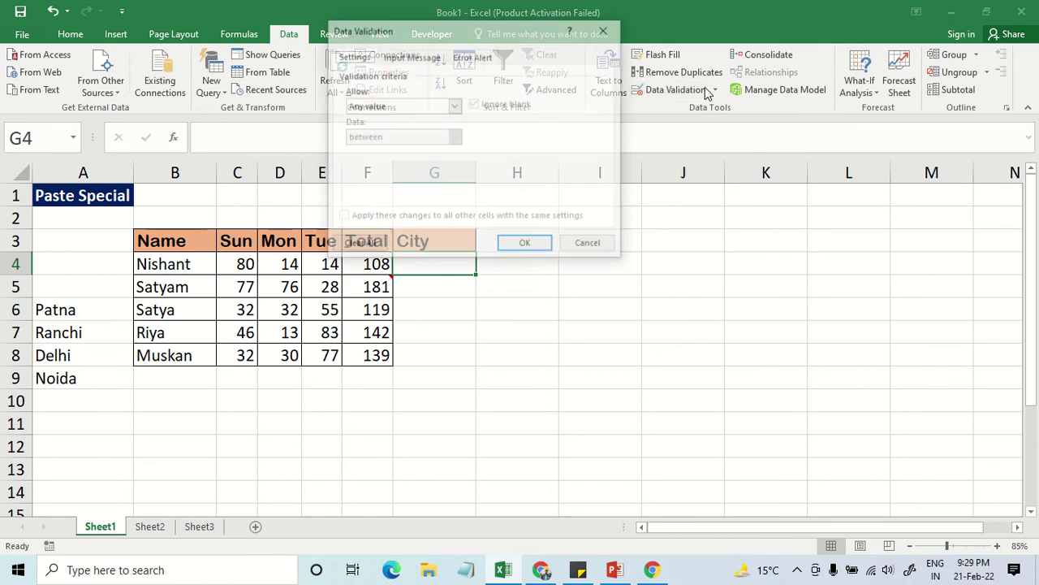
{"action": "left_click", "coordinate": [455, 105]}
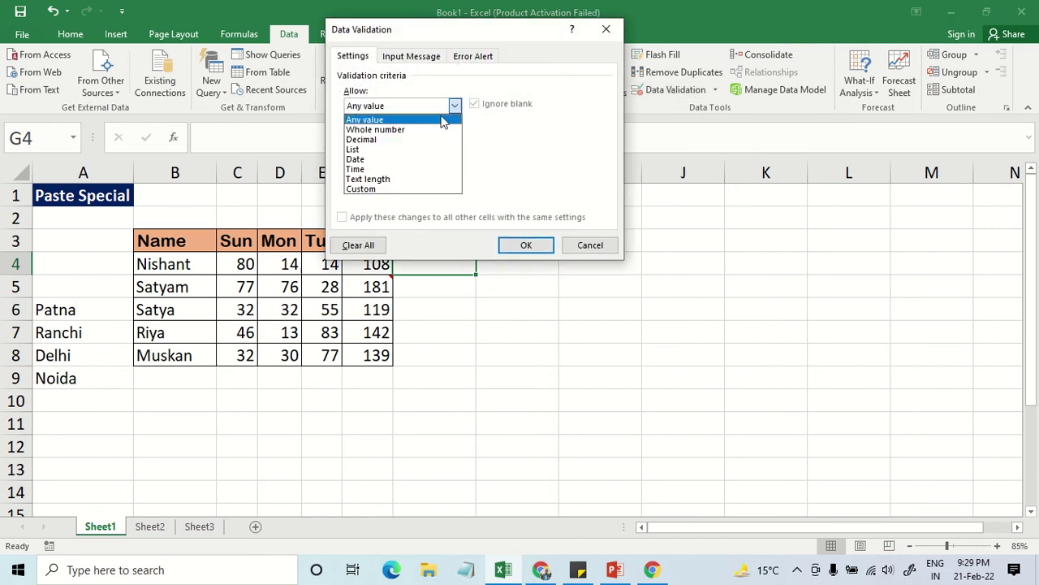
{"action": "left_click", "coordinate": [393, 150]}
{"action": "left_click_drag", "start_coordinate": [469, 41], "coordinate": [746, 48]}
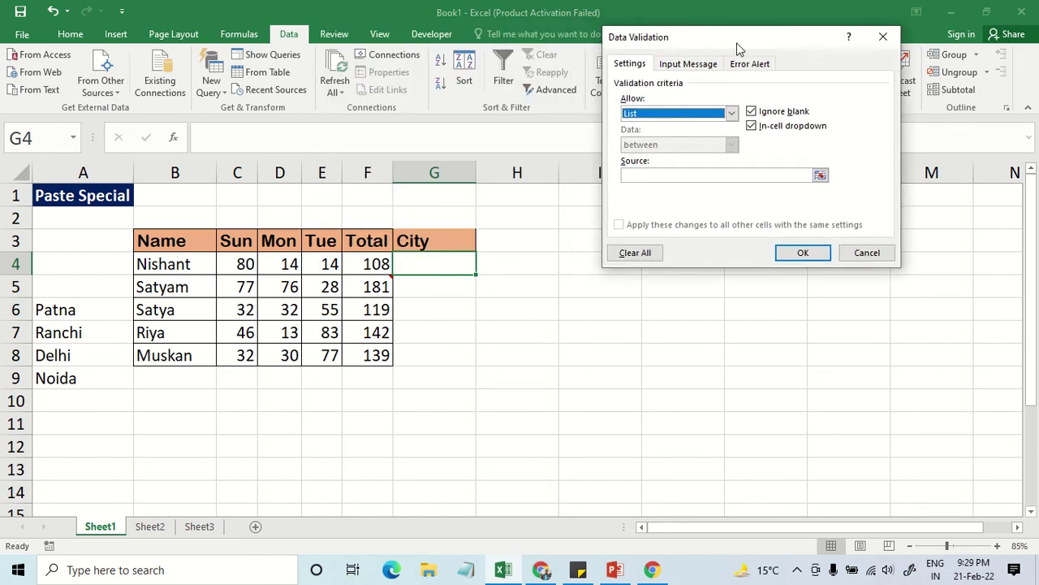
{"action": "left_click", "coordinate": [689, 176]}
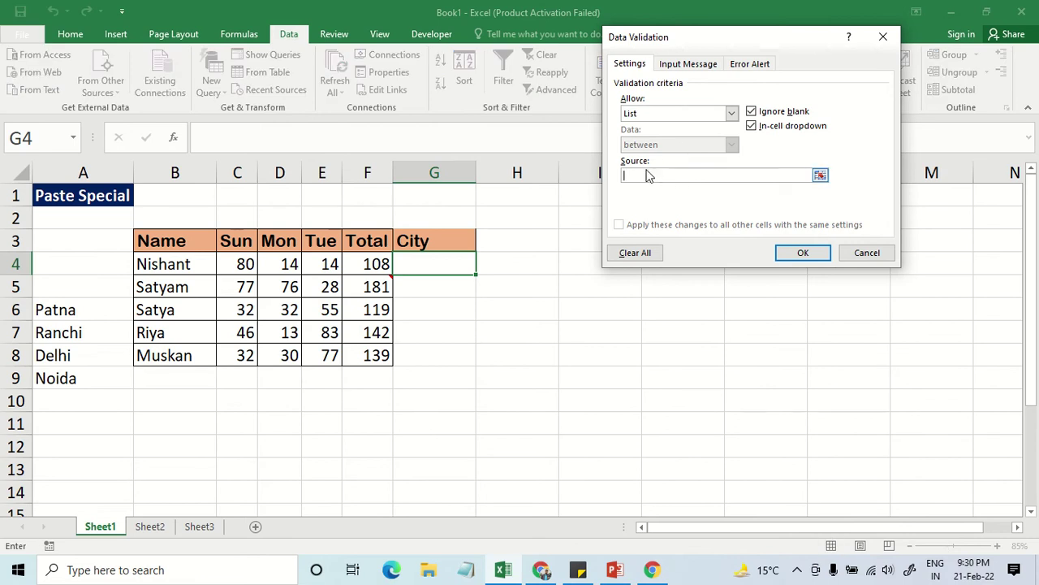
{"action": "left_click_drag", "start_coordinate": [87, 313], "coordinate": [71, 375]}
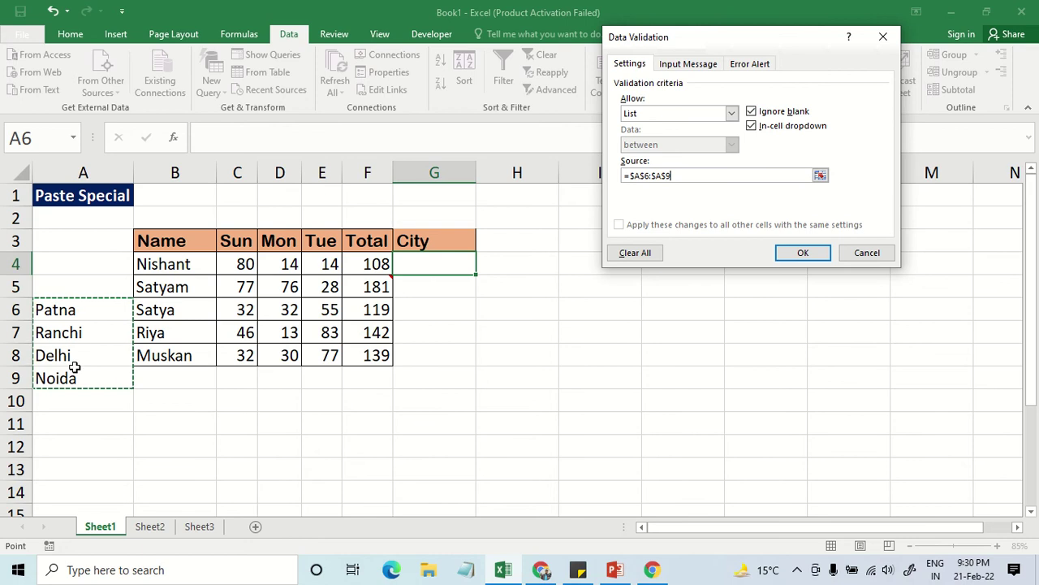
{"action": "left_click", "coordinate": [800, 253]}
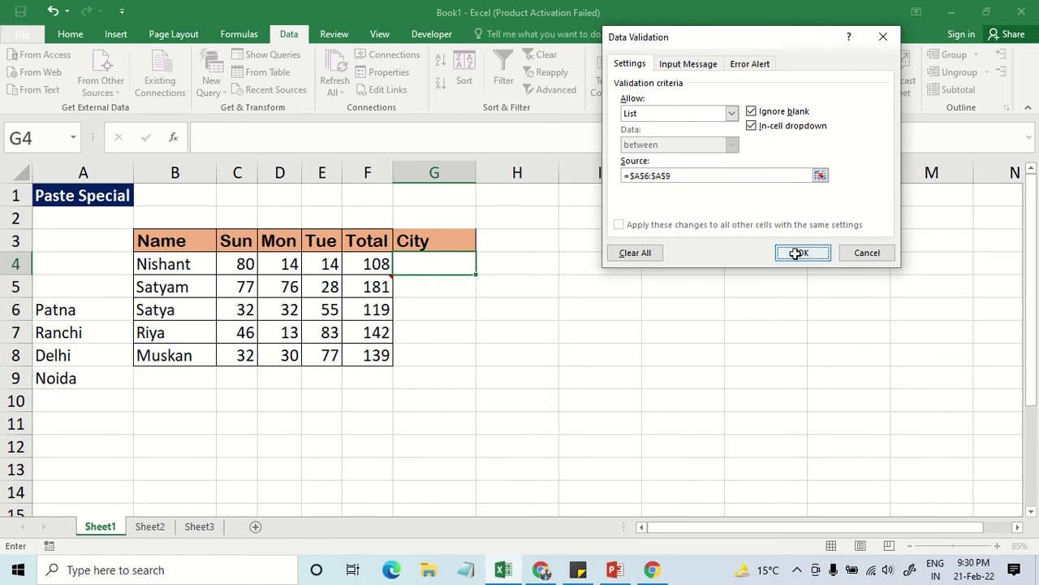
{"action": "left_click", "coordinate": [494, 286]}
{"action": "left_click", "coordinate": [441, 270]}
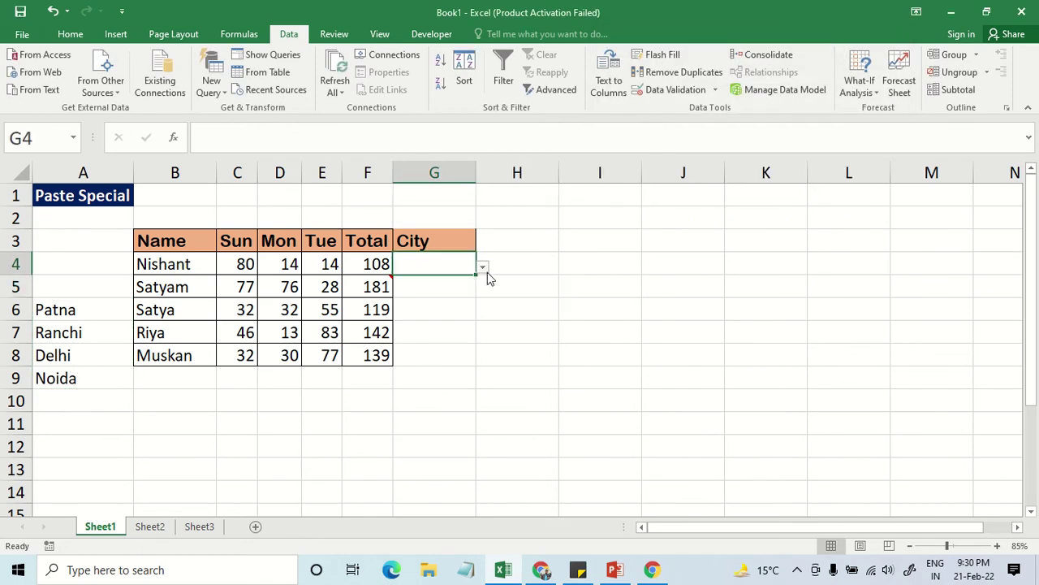
Choose Delhi from G4's dropdown and fill the City dropdown down to G8.
{"action": "left_click", "coordinate": [483, 268]}
{"action": "left_click", "coordinate": [466, 286]}
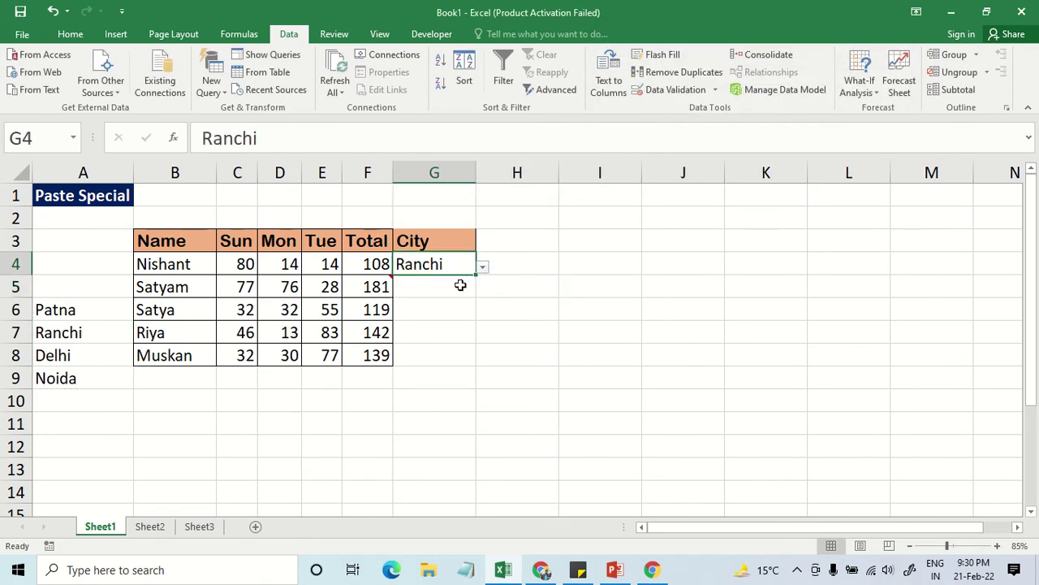
{"action": "left_click", "coordinate": [455, 283]}
{"action": "left_click", "coordinate": [466, 268]}
{"action": "left_click", "coordinate": [482, 269]}
{"action": "left_click", "coordinate": [456, 298]}
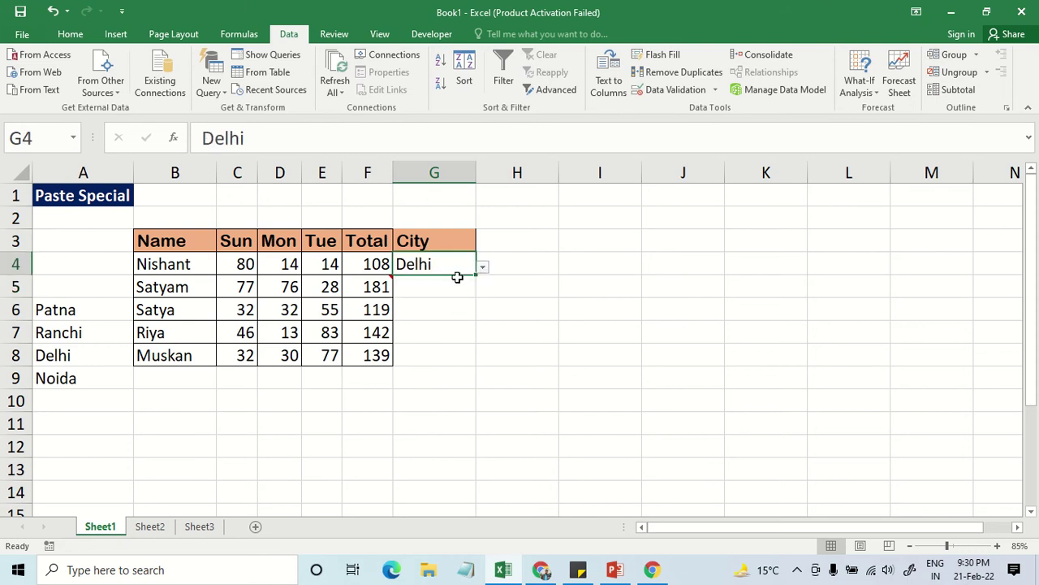
{"action": "left_click_drag", "start_coordinate": [476, 275], "coordinate": [473, 360]}
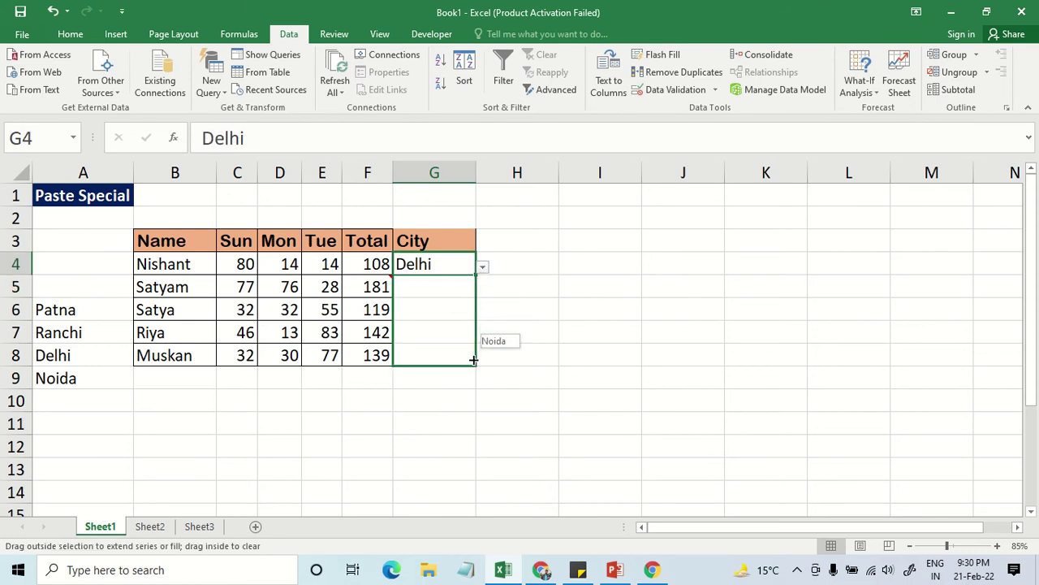
Check the dropdowns keep Pune in G6, Raipur in G5 and Noida in G8.
{"action": "left_click", "coordinate": [467, 332]}
{"action": "left_click", "coordinate": [473, 310]}
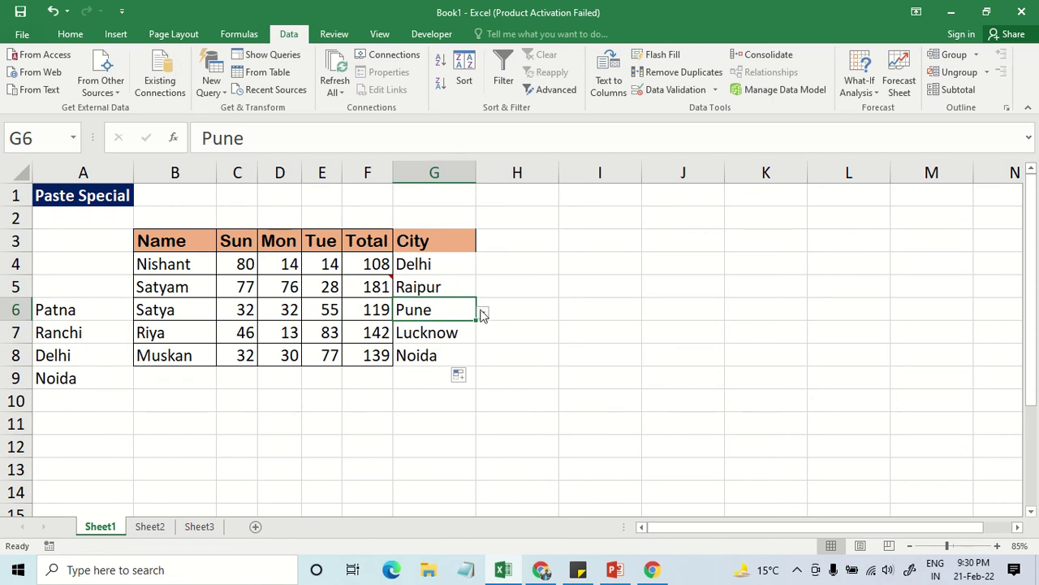
{"action": "left_click", "coordinate": [482, 312]}
{"action": "key", "text": "Escape"}
{"action": "left_click", "coordinate": [473, 287]}
{"action": "left_click", "coordinate": [482, 289]}
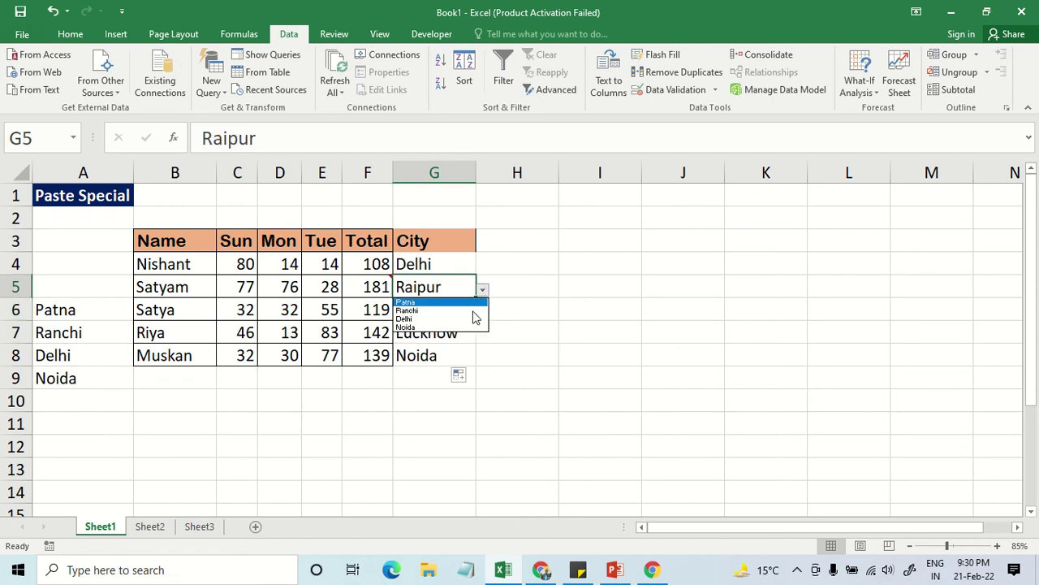
{"action": "key", "text": "Escape"}
{"action": "left_click", "coordinate": [454, 354]}
{"action": "left_click", "coordinate": [483, 358]}
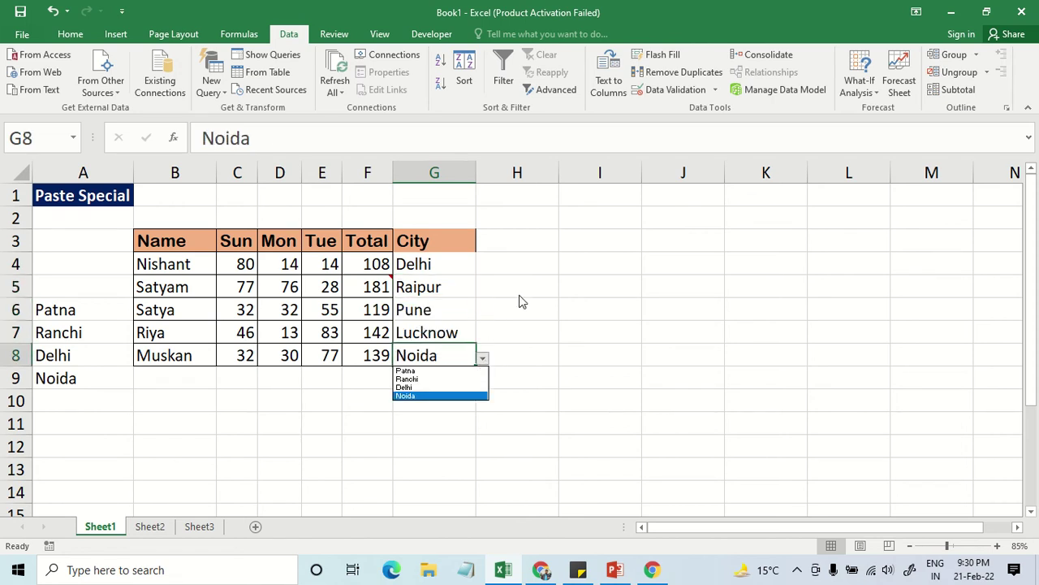
{"action": "key", "text": "Escape"}
{"action": "left_click_drag", "start_coordinate": [81, 309], "coordinate": [74, 379]}
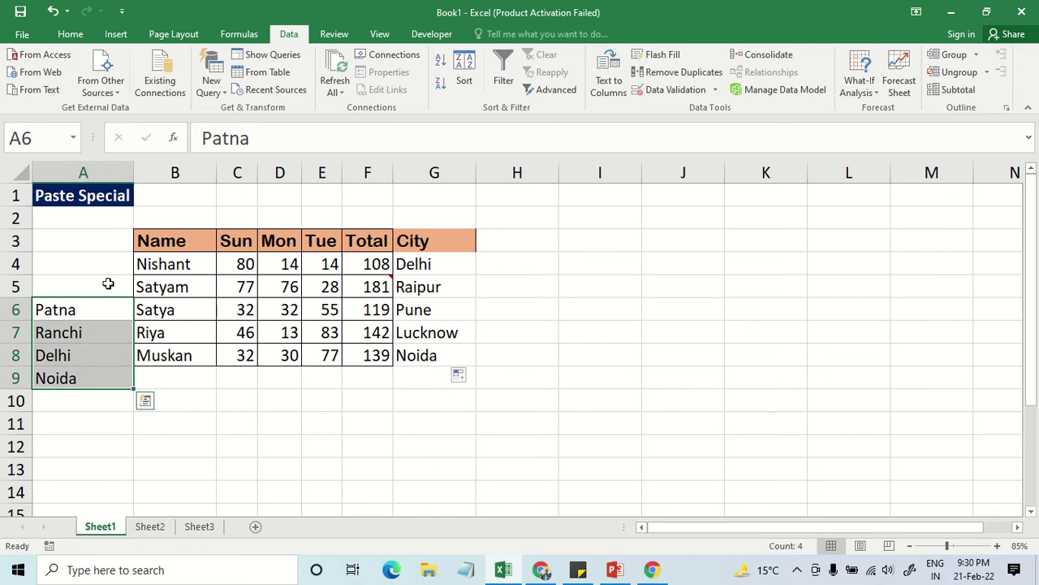
Hide the city list in A6:A9 by colouring its text white.
{"action": "left_click", "coordinate": [71, 34]}
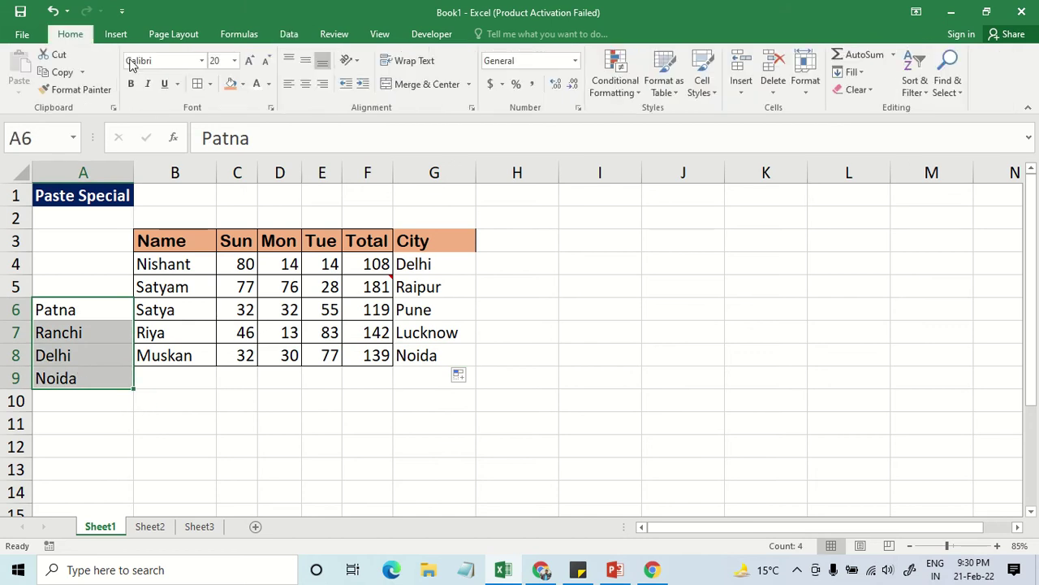
{"action": "left_click", "coordinate": [255, 86]}
{"action": "left_click", "coordinate": [614, 200]}
{"action": "left_click", "coordinate": [105, 290]}
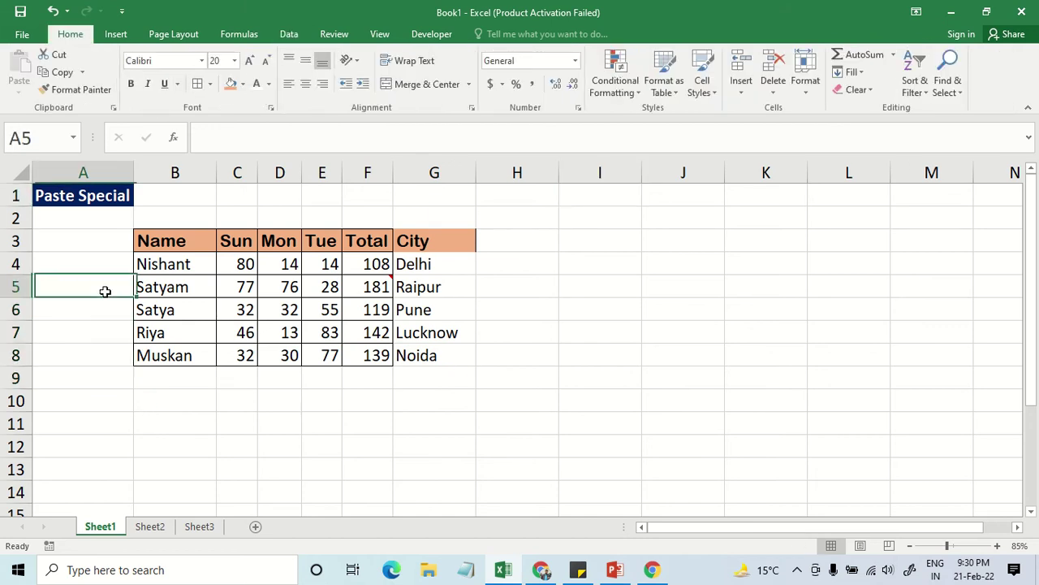
{"action": "left_click", "coordinate": [93, 316]}
Check the G5 and G6 city dropdowns, then select the totals in F4:F8.
{"action": "left_click", "coordinate": [458, 314]}
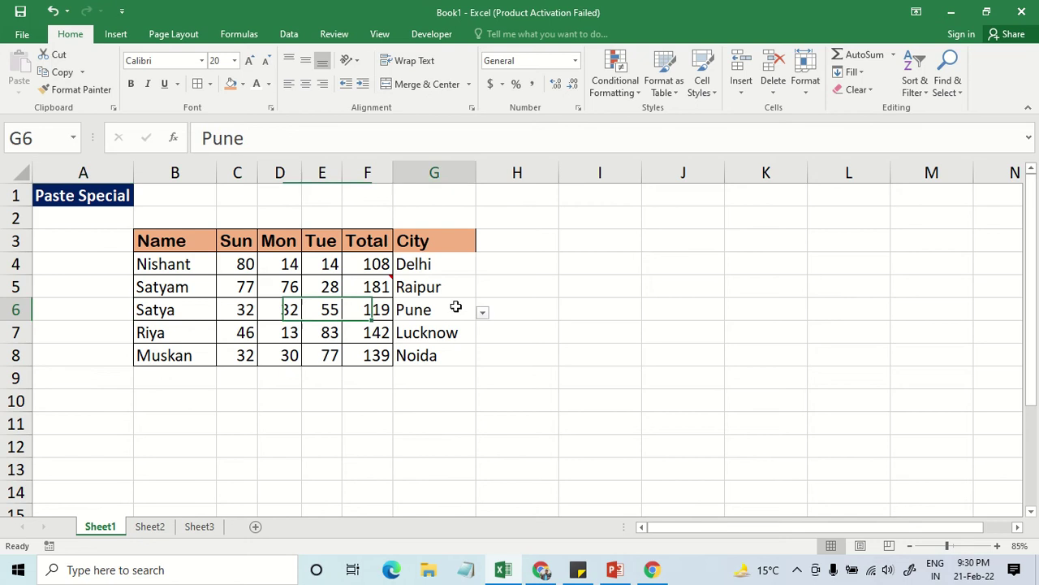
{"action": "left_click", "coordinate": [423, 283]}
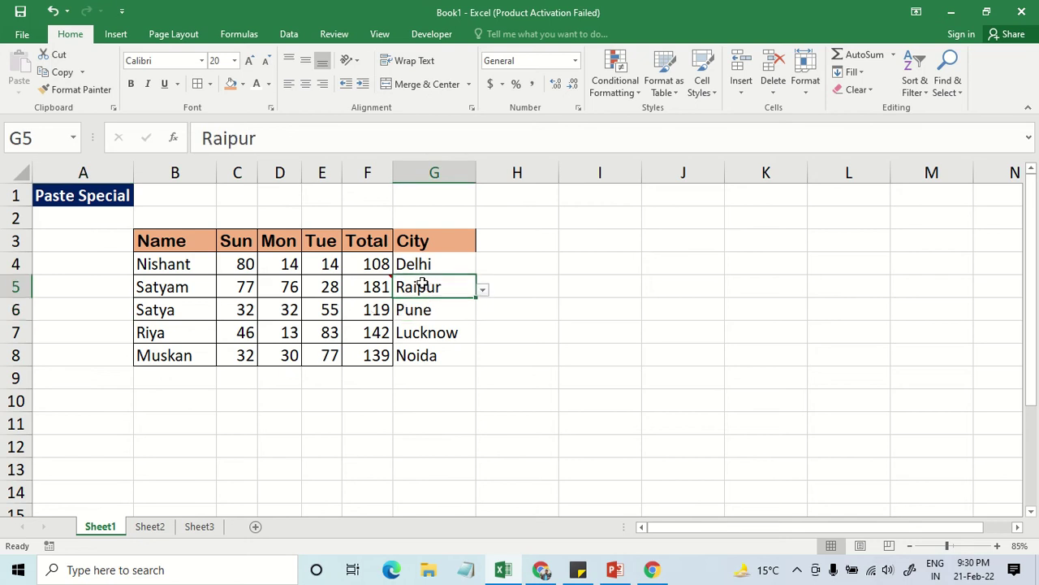
{"action": "key", "text": "ctrl+a"}
{"action": "left_click", "coordinate": [236, 253]}
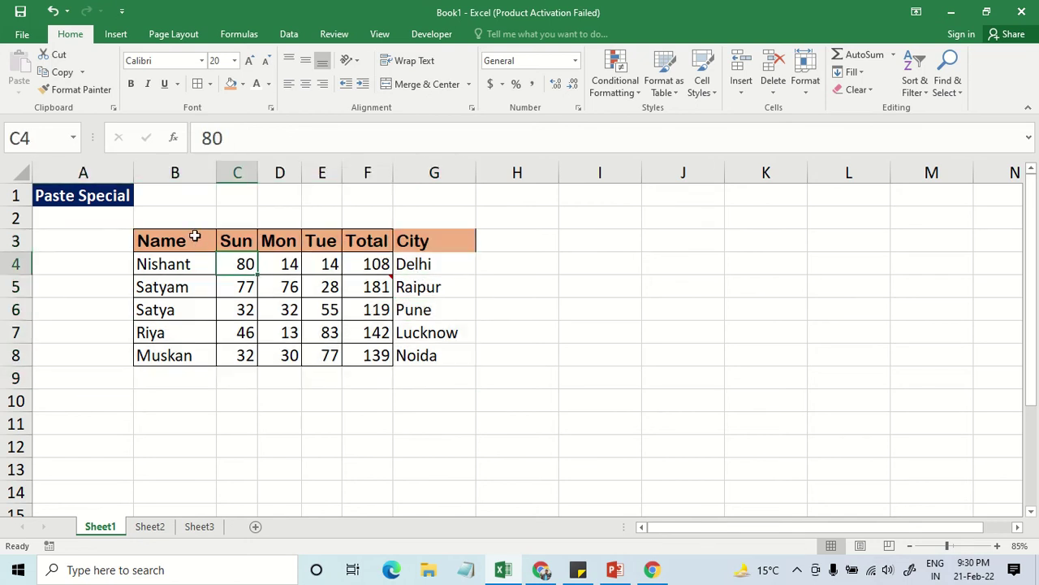
{"action": "mouse_move", "coordinate": [194, 234]}
{"action": "left_mouse_down"}
{"action": "mouse_move", "coordinate": [446, 334]}
{"action": "mouse_move", "coordinate": [442, 357]}
{"action": "left_mouse_up"}
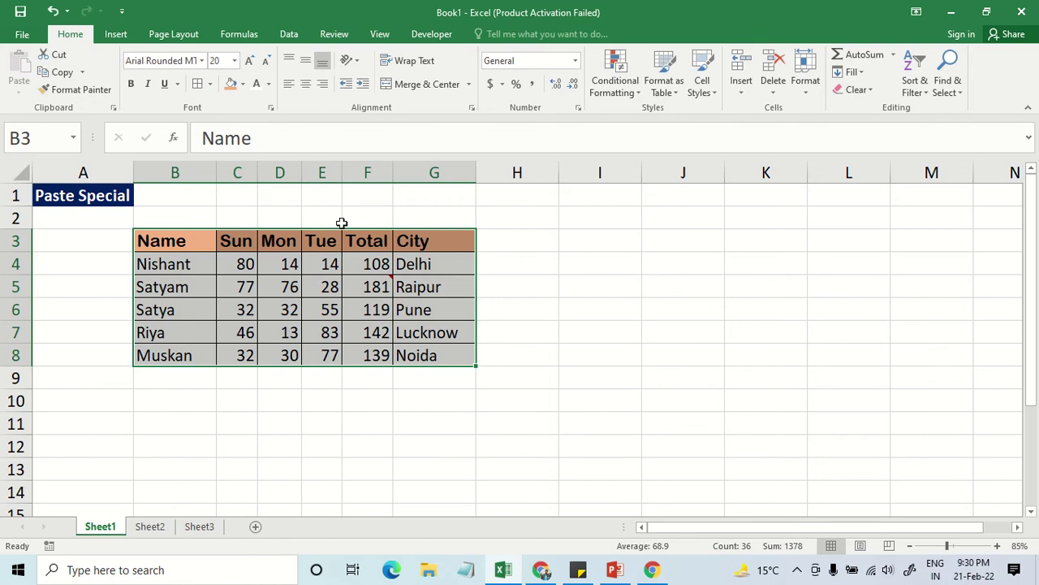
{"action": "left_click", "coordinate": [455, 290]}
{"action": "left_click", "coordinate": [452, 310]}
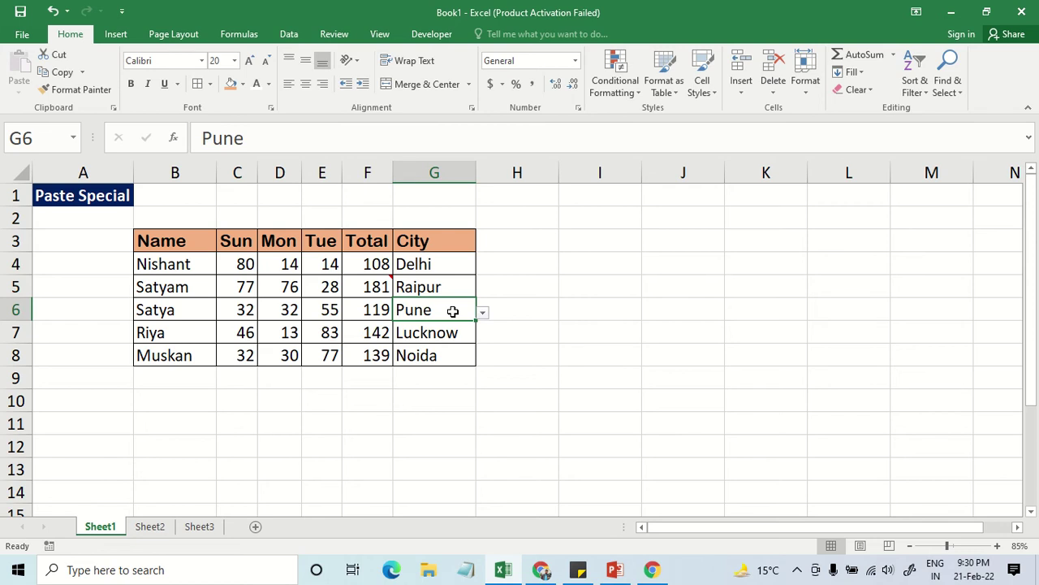
{"action": "left_click_drag", "start_coordinate": [381, 268], "coordinate": [376, 355]}
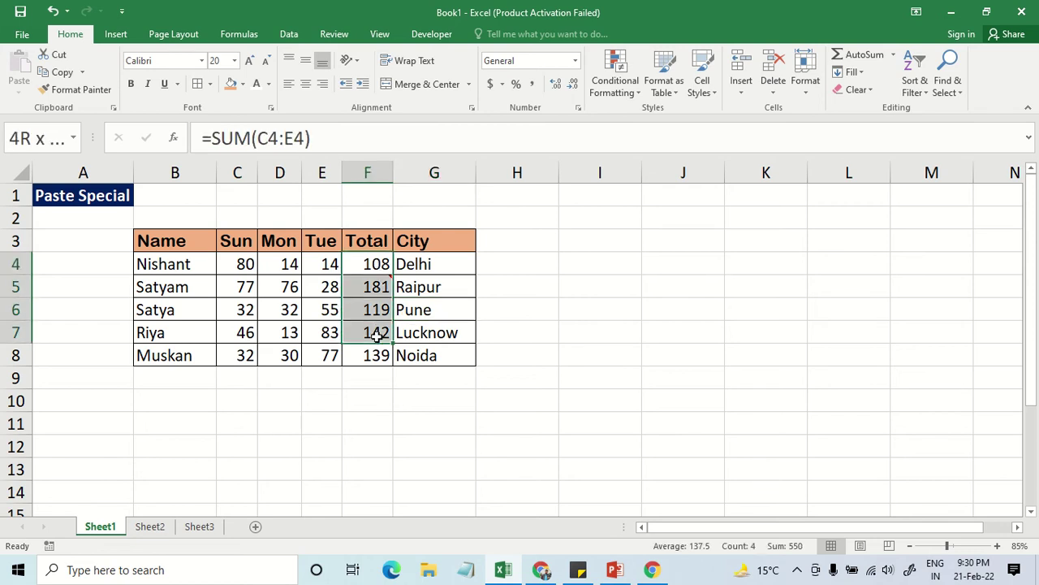
Highlight totals less than 130 with Light Red Fill with Dark Red Text.
{"action": "left_click", "coordinate": [640, 94]}
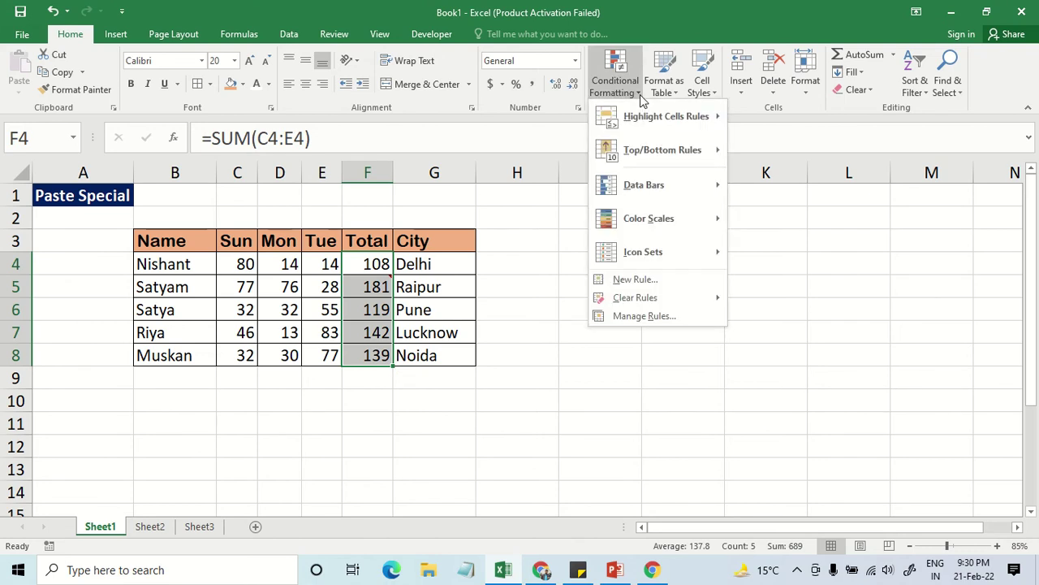
{"action": "mouse_move", "coordinate": [666, 116]}
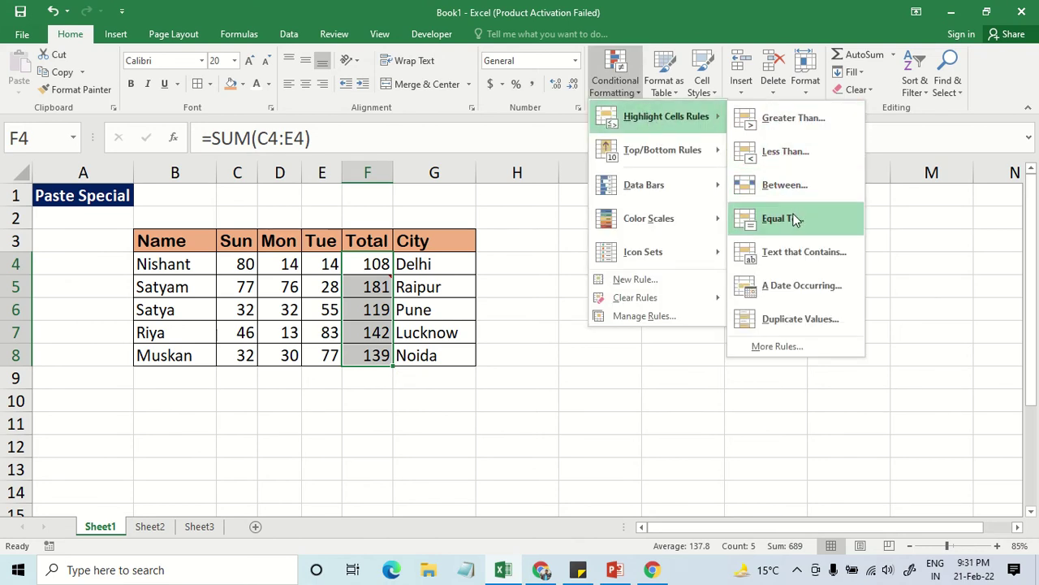
{"action": "left_click", "coordinate": [782, 154]}
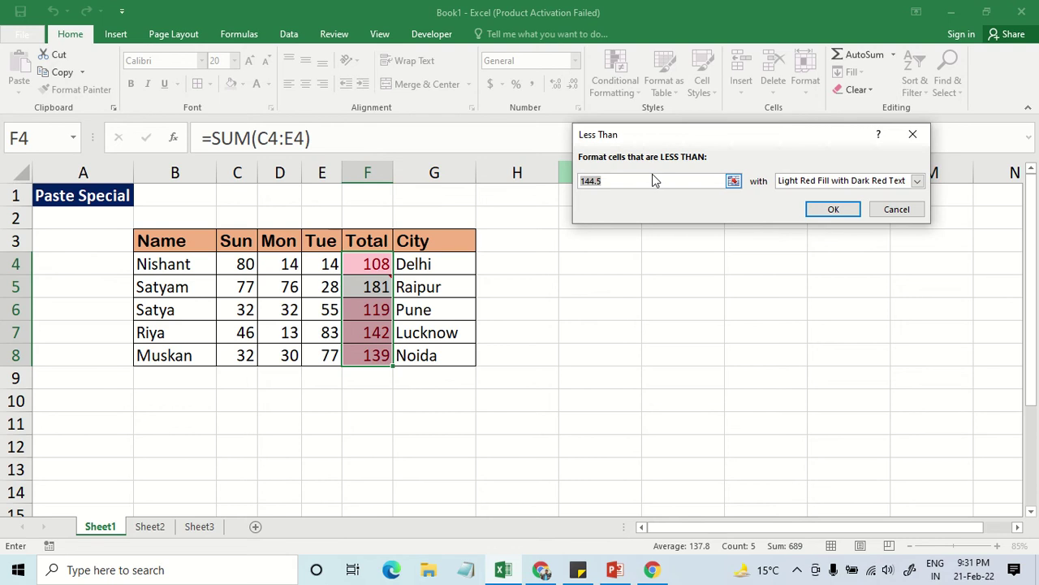
{"action": "type", "text": "13"}
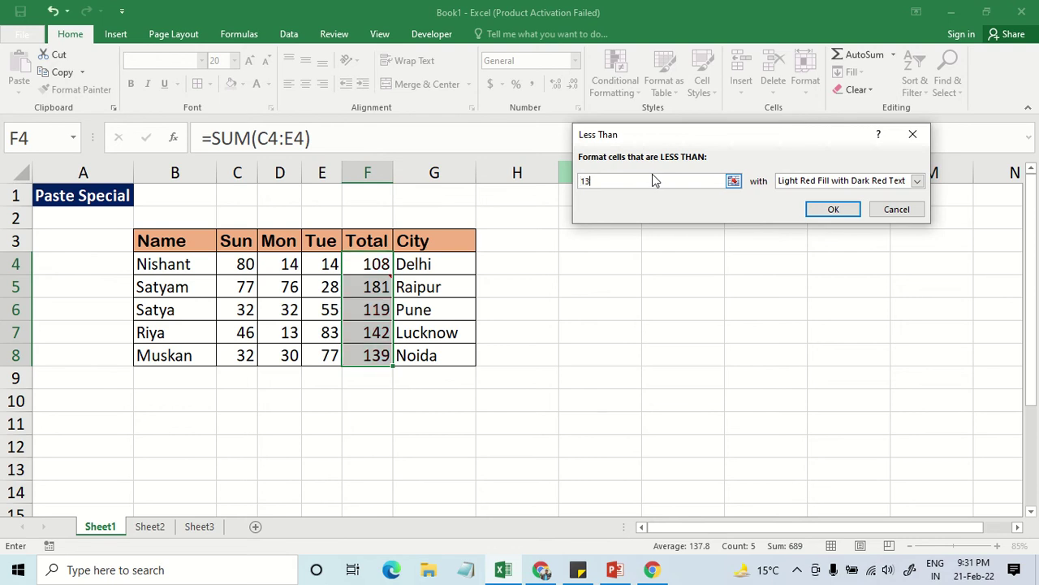
{"action": "type", "text": "5"}
{"action": "key", "text": "BackSpace"}
{"action": "type", "text": "0"}
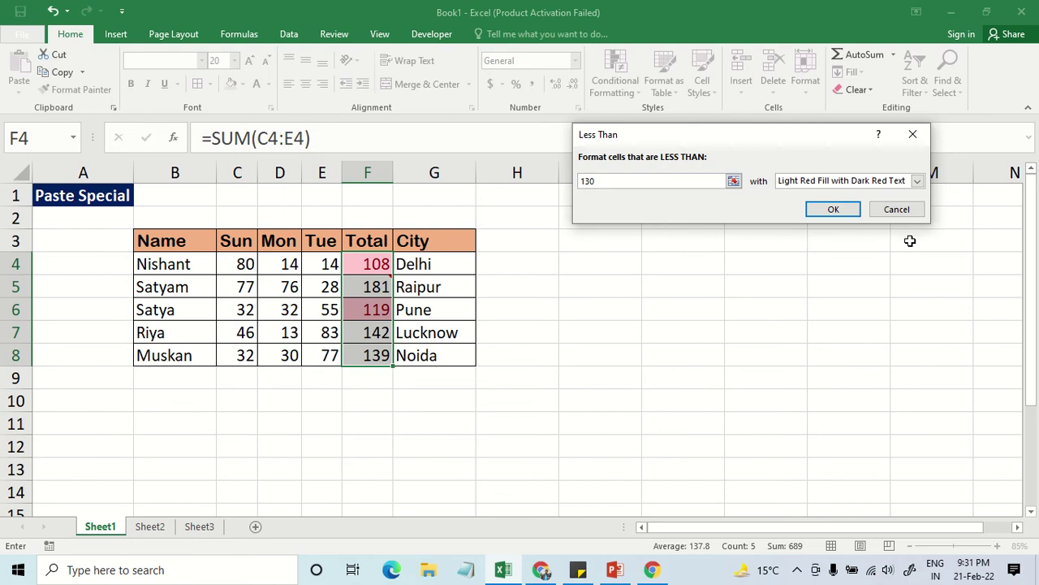
{"action": "left_click", "coordinate": [844, 213]}
{"action": "left_click", "coordinate": [586, 267]}
Review the Total formulas, the highlighted 108, a Mon score and the names.
{"action": "left_click", "coordinate": [370, 284]}
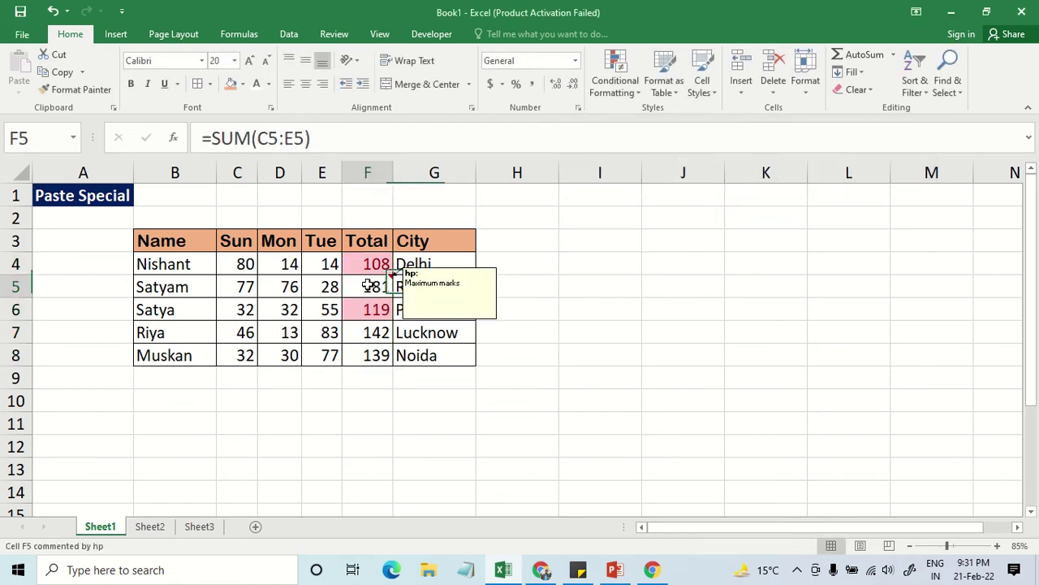
{"action": "left_click", "coordinate": [370, 309]}
{"action": "left_click", "coordinate": [370, 333]}
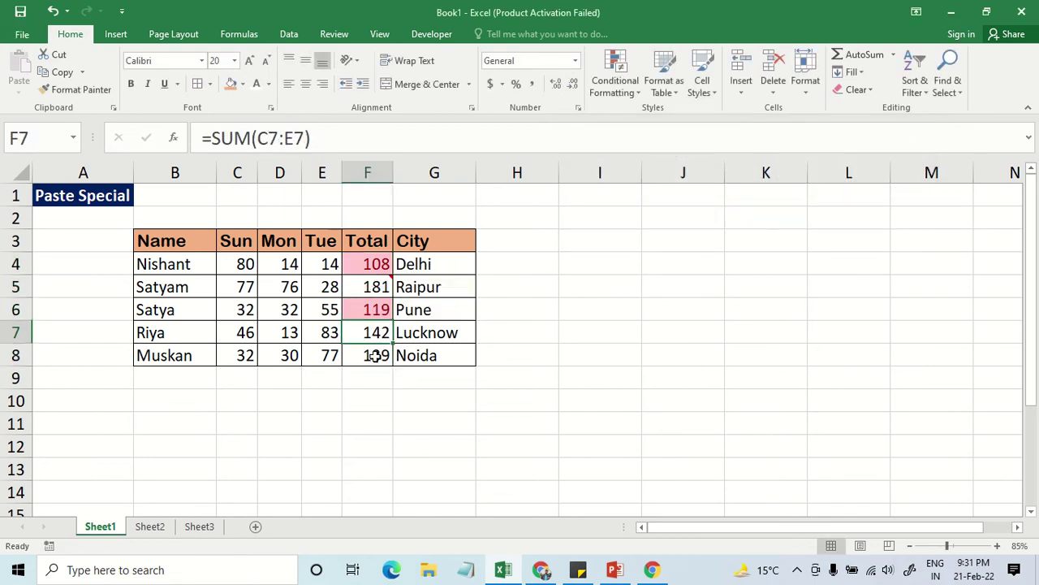
{"action": "left_click", "coordinate": [365, 312]}
{"action": "left_click", "coordinate": [366, 264]}
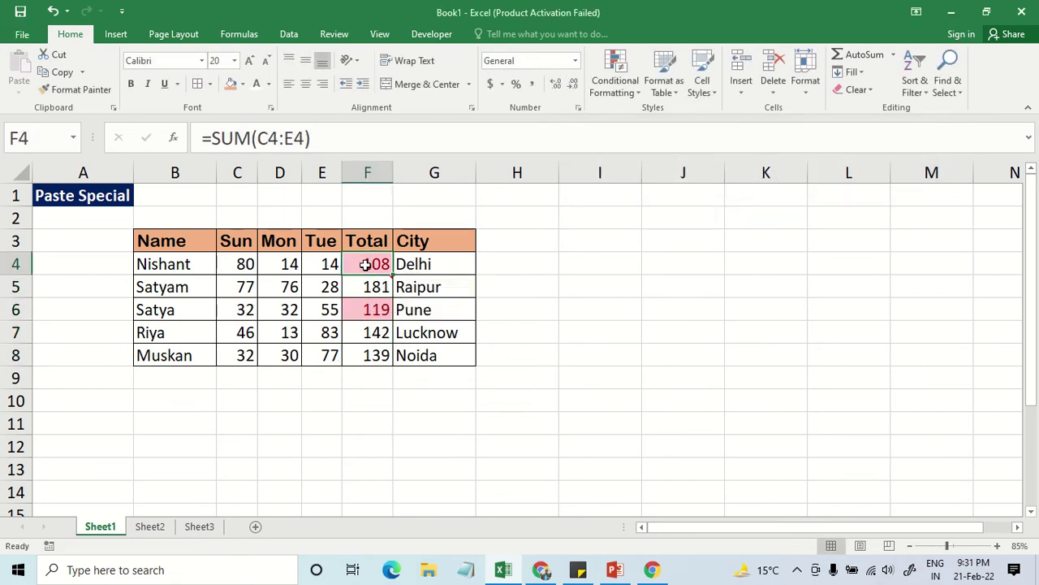
{"action": "left_click", "coordinate": [285, 265]}
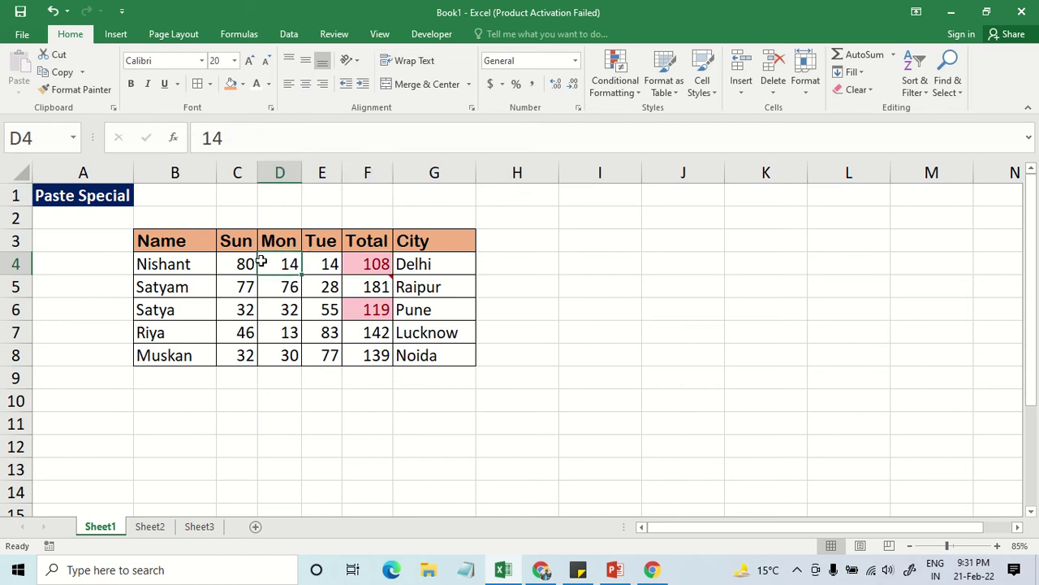
{"action": "left_click", "coordinate": [195, 264]}
{"action": "left_click", "coordinate": [186, 244]}
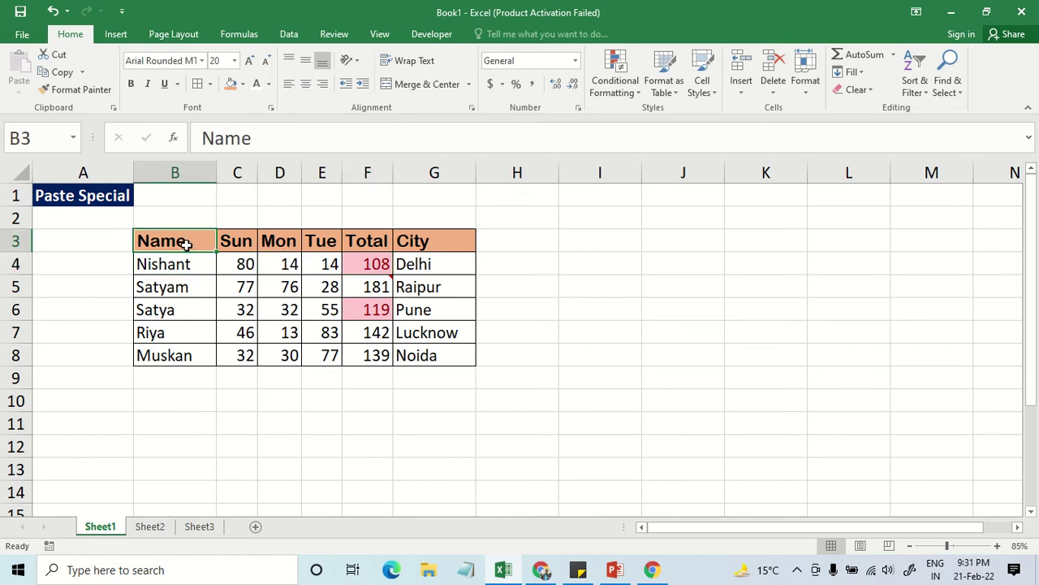
Reselect the names, totals and city entries, then select row 2 above the table.
{"action": "left_click", "coordinate": [183, 258]}
{"action": "mouse_move", "coordinate": [183, 242]}
{"action": "left_mouse_down"}
{"action": "mouse_move", "coordinate": [385, 300]}
{"action": "mouse_move", "coordinate": [449, 364]}
{"action": "left_mouse_up"}
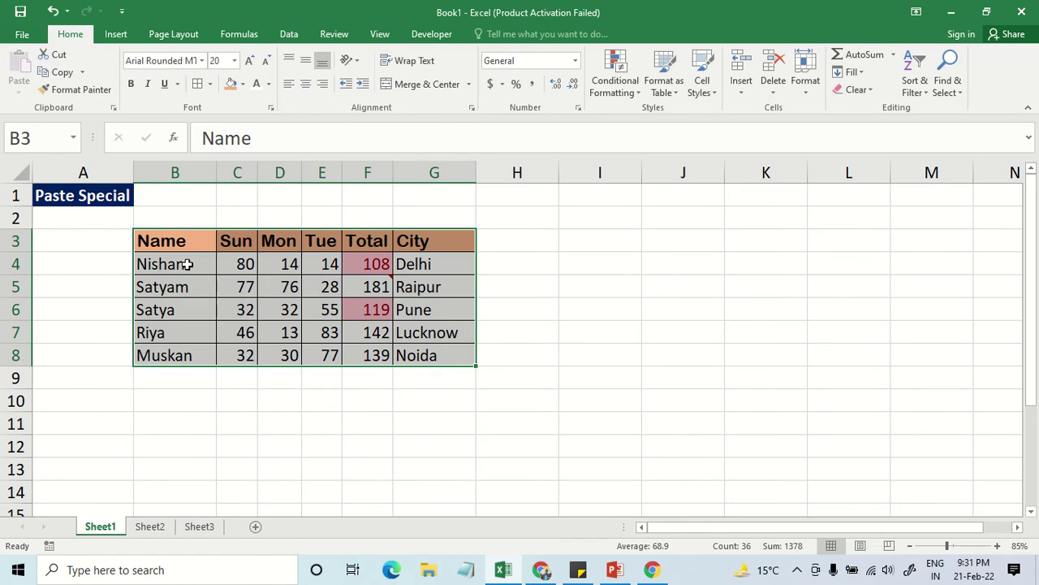
{"action": "left_click_drag", "start_coordinate": [182, 266], "coordinate": [180, 351]}
{"action": "left_click", "coordinate": [185, 316]}
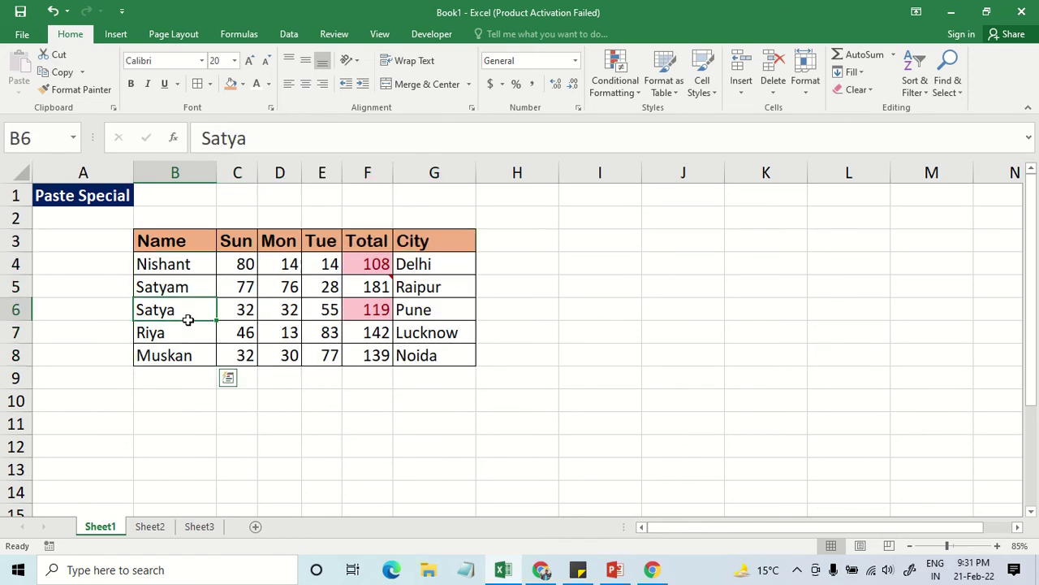
{"action": "left_click", "coordinate": [378, 261]}
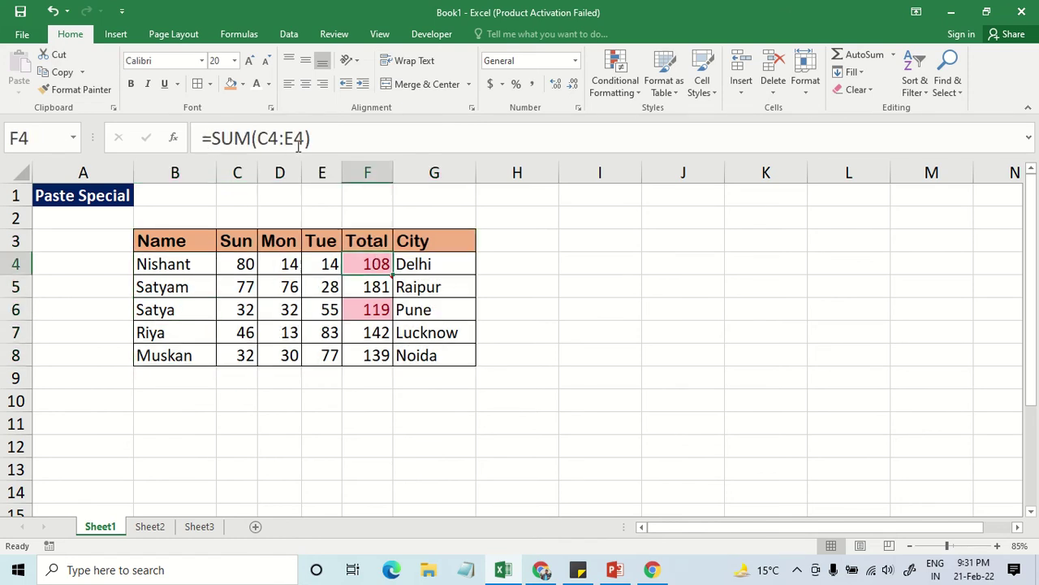
{"action": "left_click", "coordinate": [370, 281]}
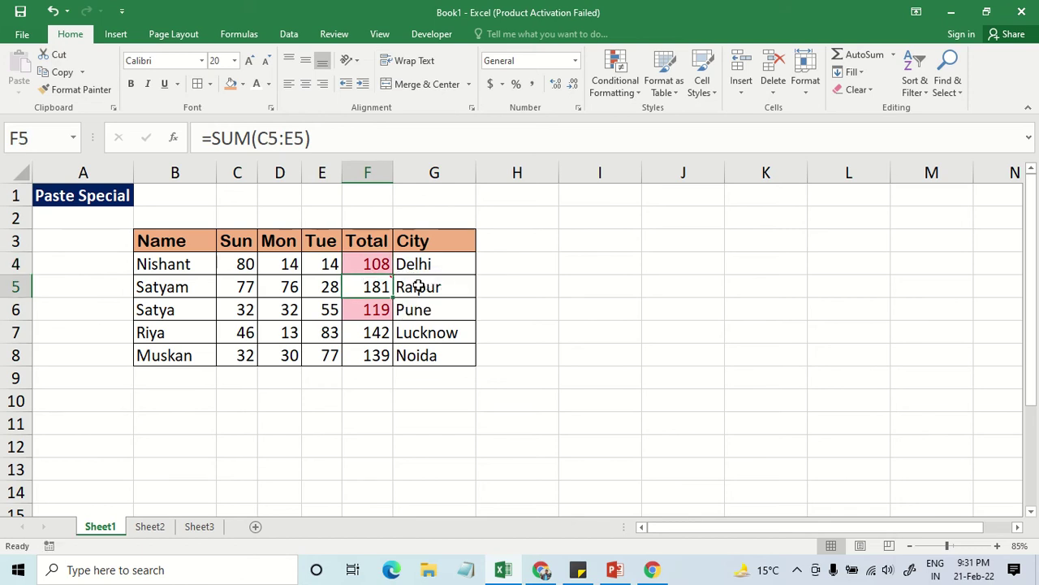
{"action": "left_click_drag", "start_coordinate": [365, 264], "coordinate": [362, 351]}
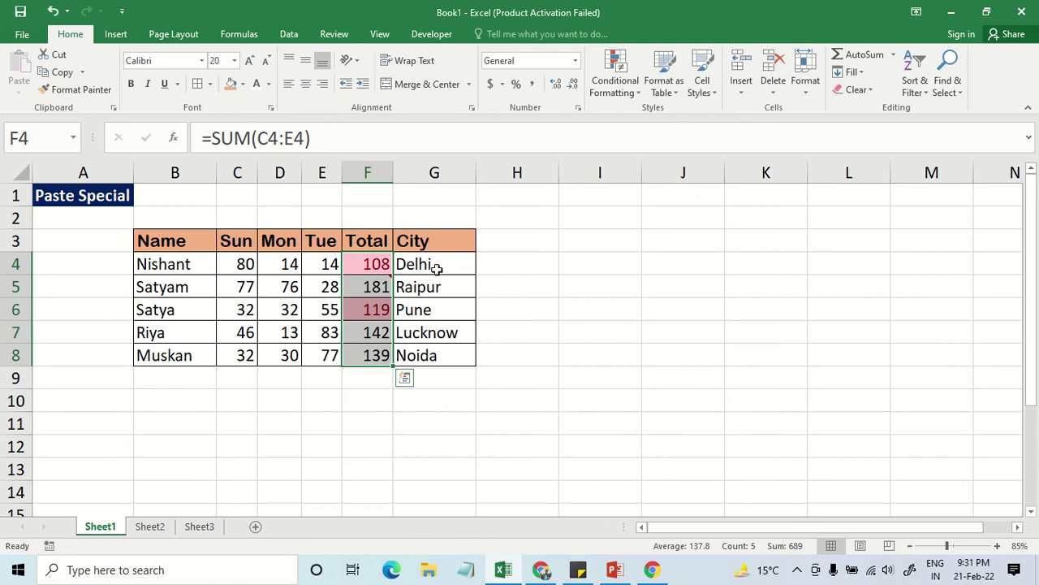
{"action": "left_click_drag", "start_coordinate": [437, 266], "coordinate": [438, 351]}
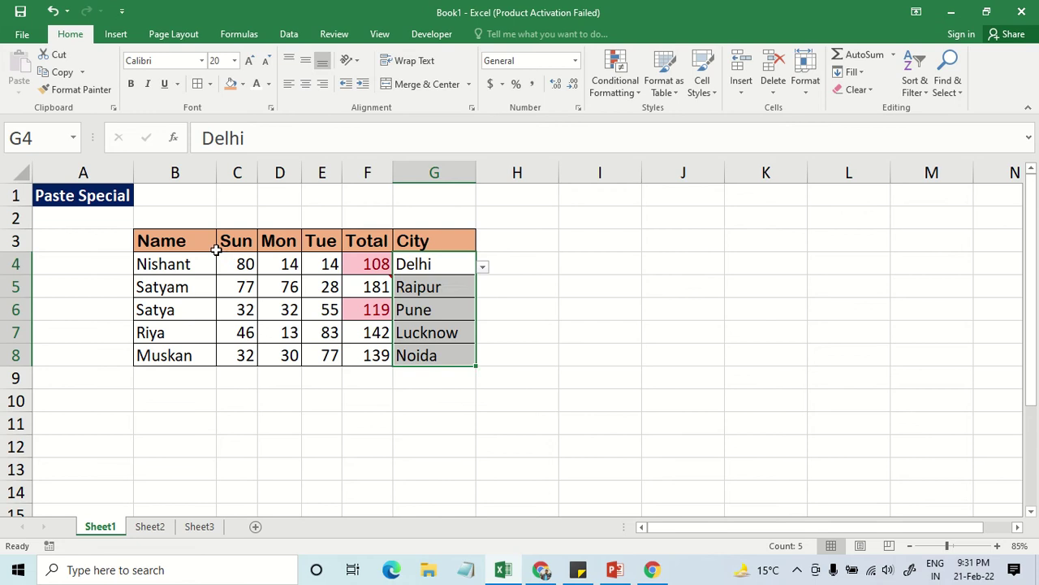
{"action": "mouse_move", "coordinate": [154, 237]}
{"action": "left_mouse_down"}
{"action": "mouse_move", "coordinate": [480, 260]}
{"action": "mouse_move", "coordinate": [436, 265]}
{"action": "left_mouse_up"}
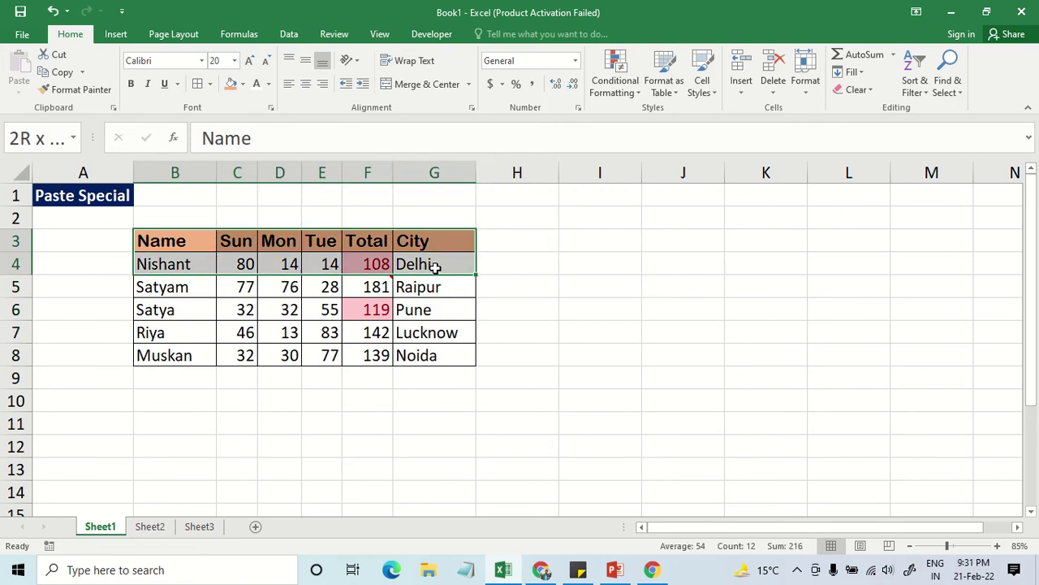
{"action": "left_click", "coordinate": [566, 233]}
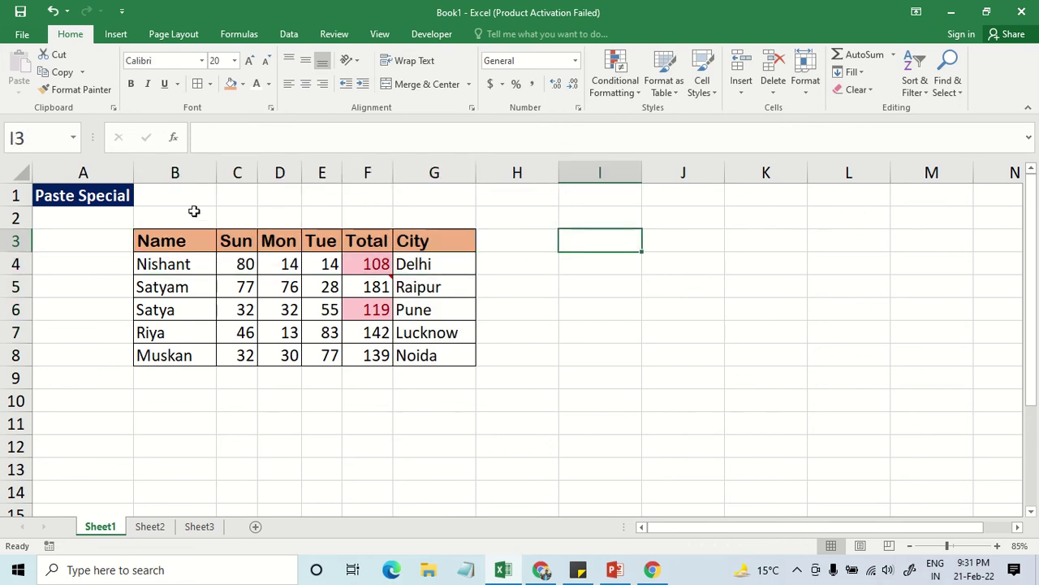
{"action": "left_click", "coordinate": [29, 217]}
Insert a blank row above the table and clear A2's dark fill by painting B2's plain format.
{"action": "right_click", "coordinate": [31, 218]}
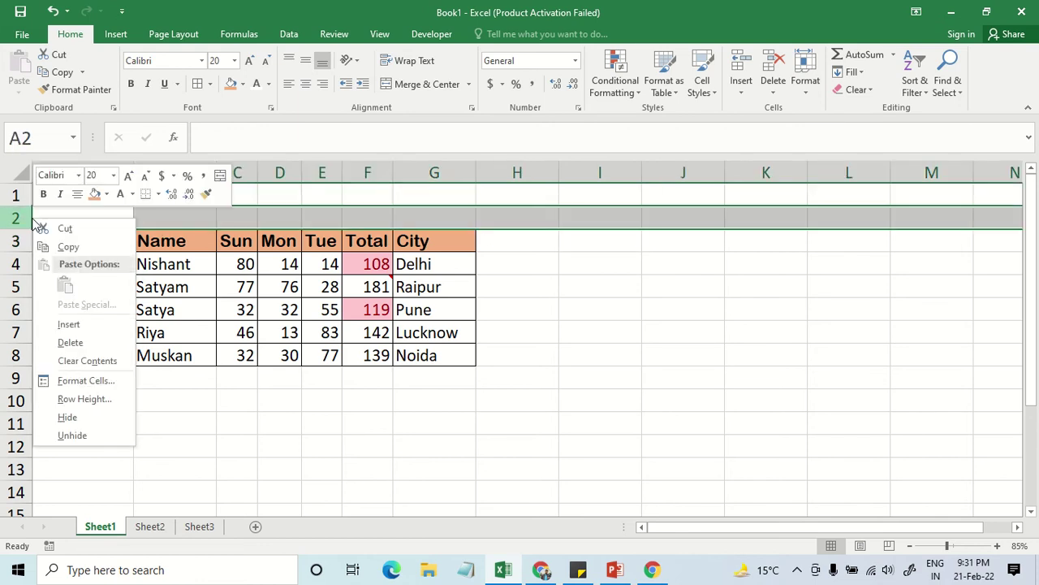
{"action": "left_click", "coordinate": [66, 325]}
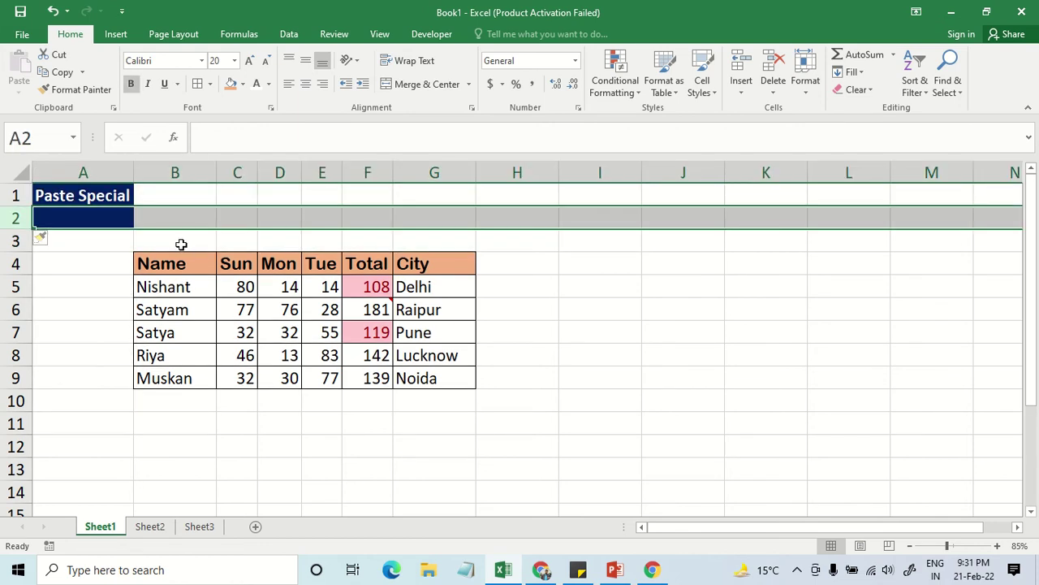
{"action": "left_click", "coordinate": [186, 241]}
{"action": "left_click", "coordinate": [167, 218]}
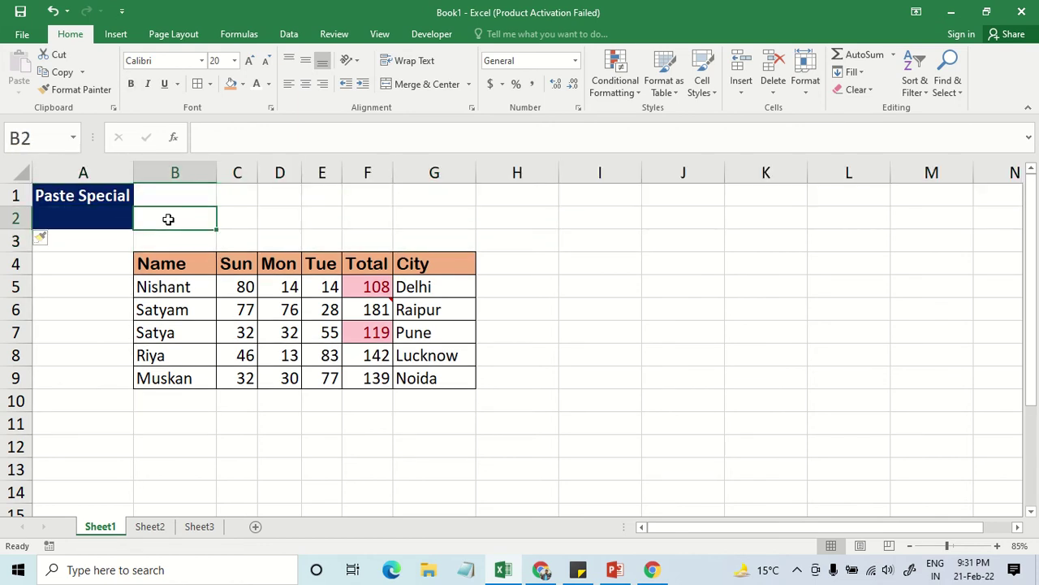
{"action": "left_click", "coordinate": [77, 89]}
{"action": "left_click", "coordinate": [69, 218]}
Merge B3:G3 and enter the title 'Daily Reports'.
{"action": "left_click_drag", "start_coordinate": [188, 241], "coordinate": [411, 236]}
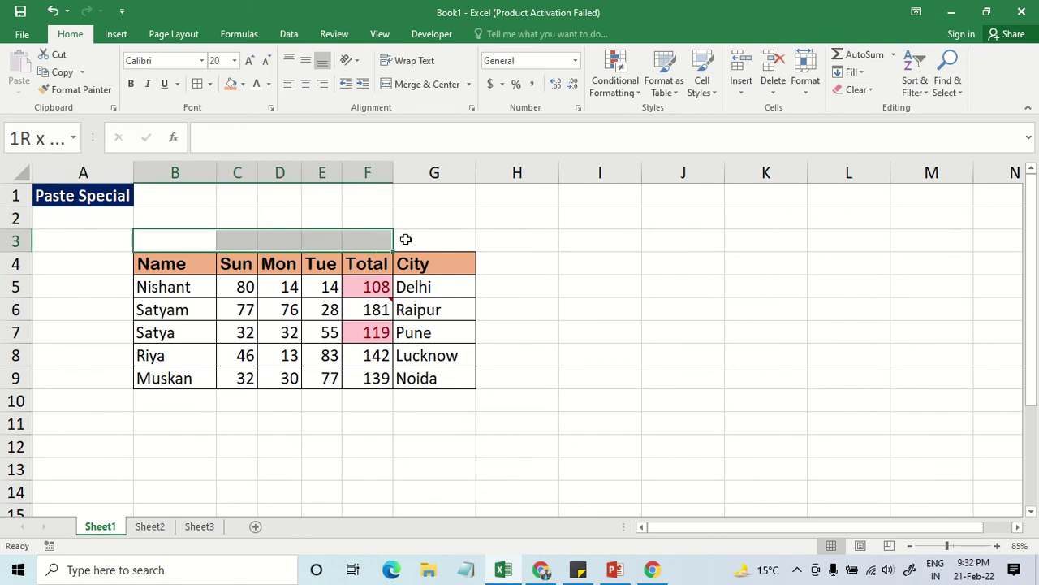
{"action": "left_click", "coordinate": [418, 84]}
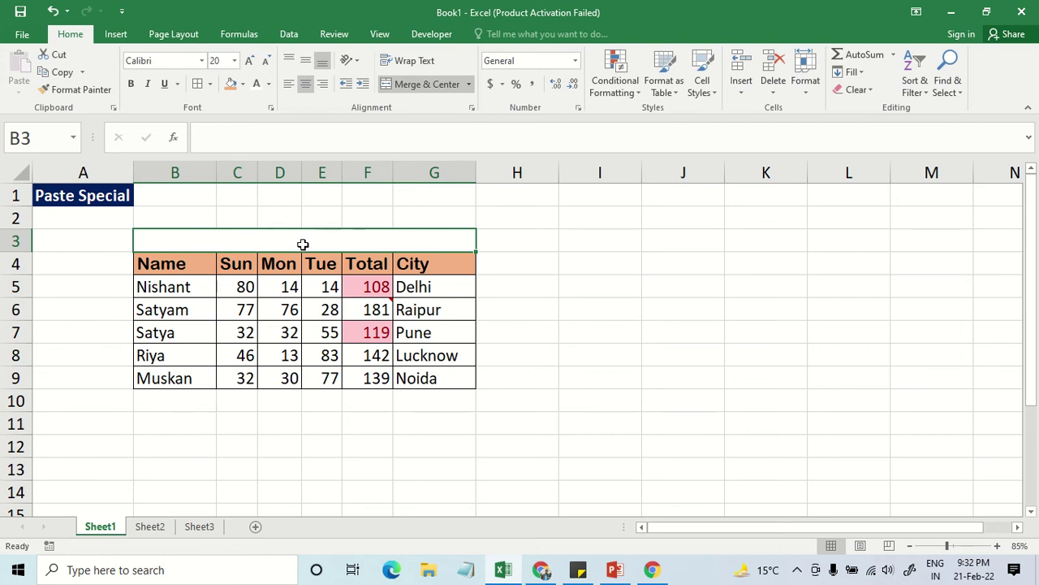
{"action": "type", "text": "Daily"}
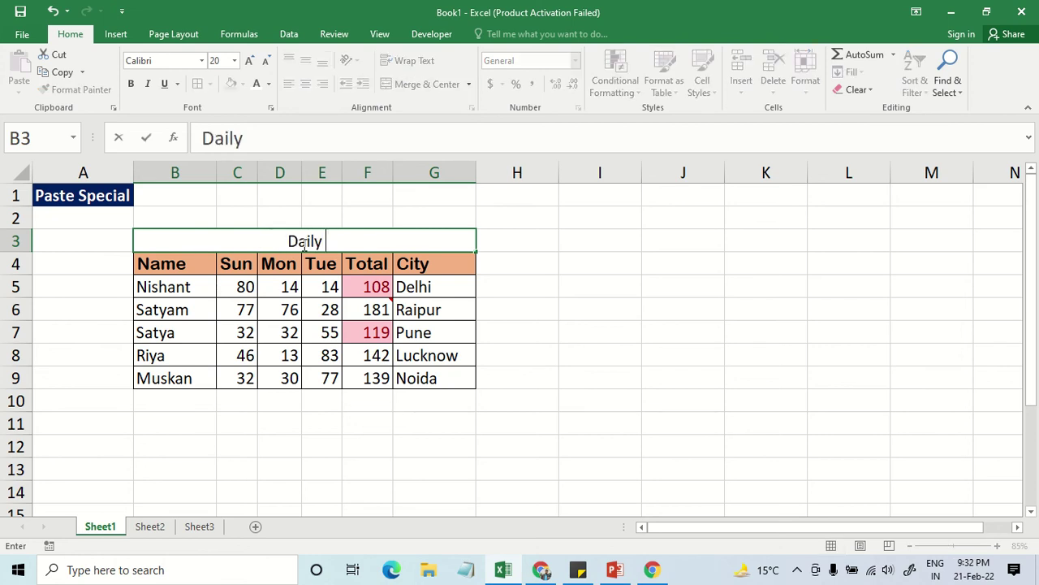
{"action": "type", "text": " Repor"}
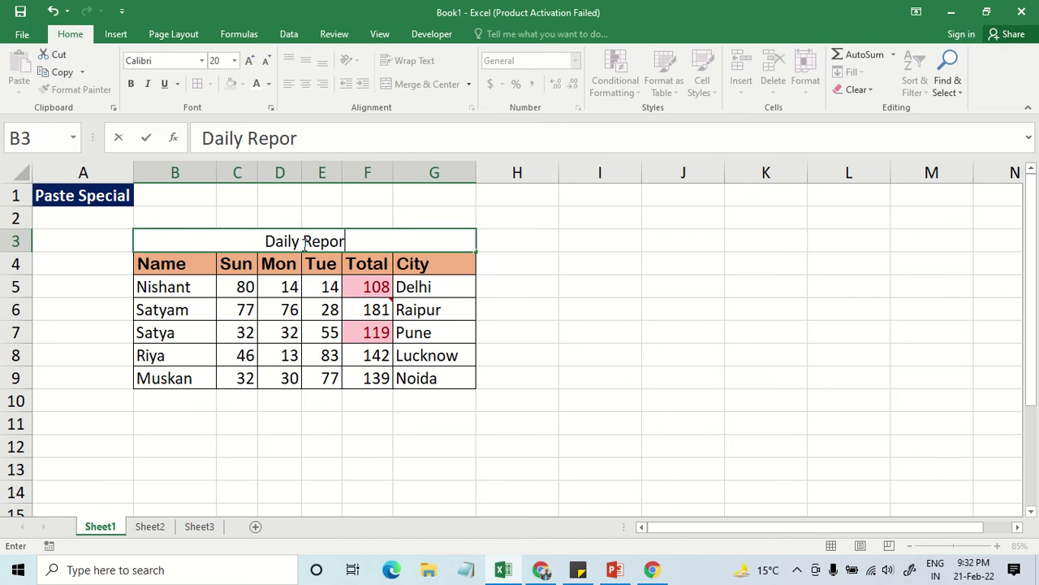
{"action": "type", "text": "ts"}
{"action": "key", "text": "Return"}
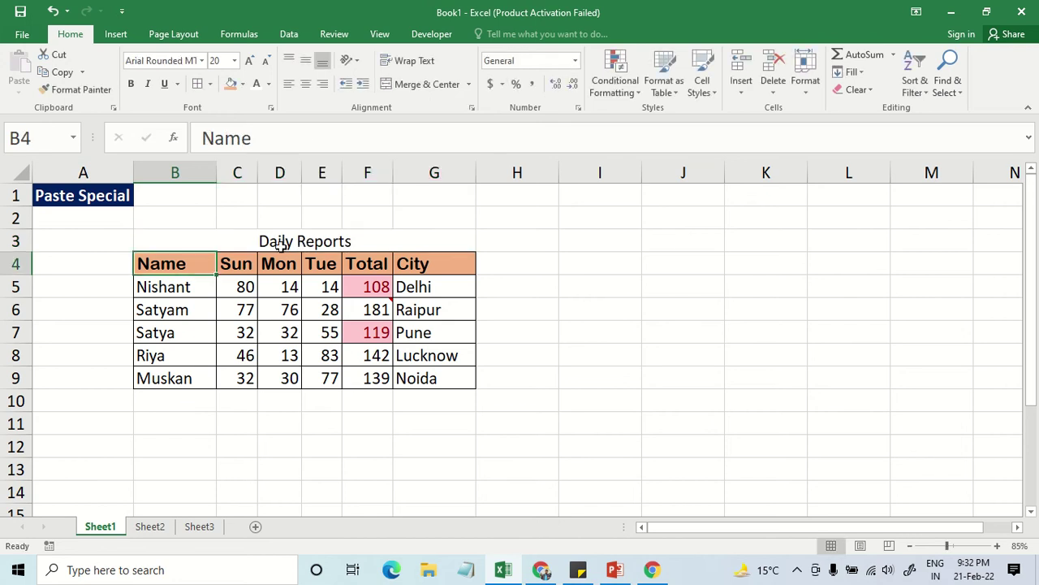
Give the Daily Reports title a light gold fill, bold and underline.
{"action": "left_click", "coordinate": [200, 246]}
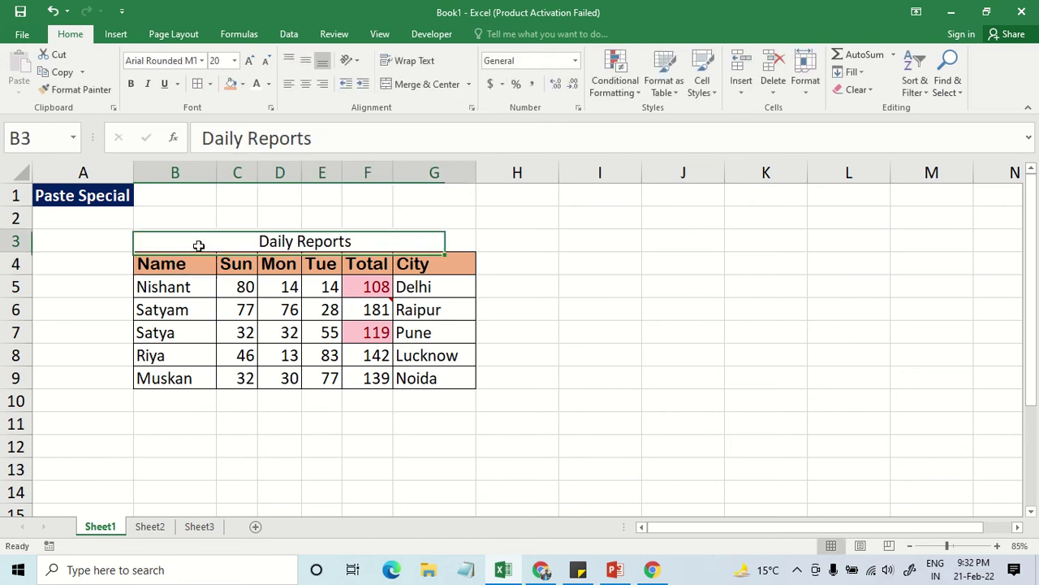
{"action": "left_click", "coordinate": [241, 84]}
{"action": "left_click", "coordinate": [318, 151]}
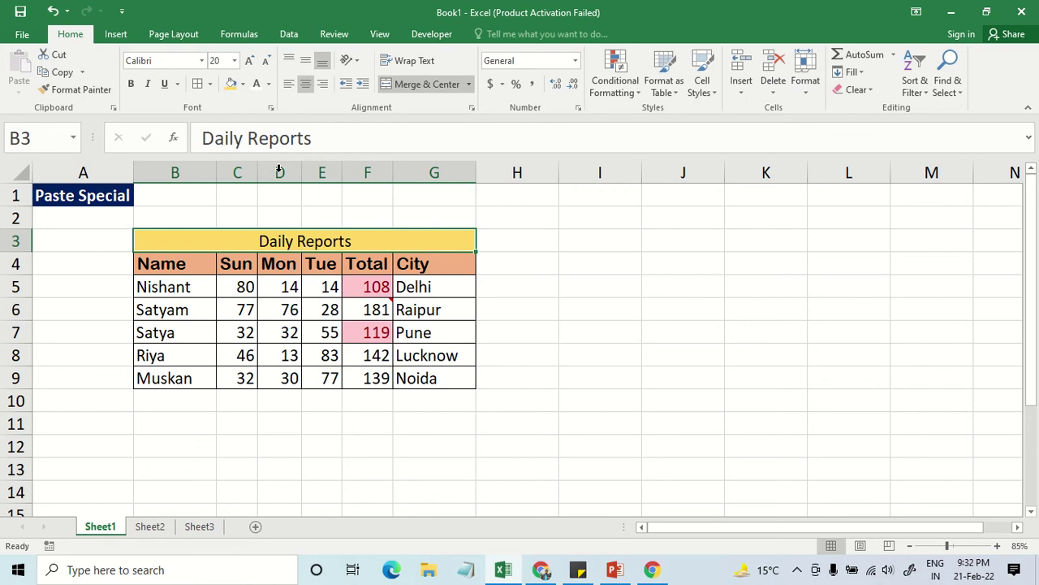
{"action": "left_click", "coordinate": [130, 83]}
{"action": "left_click", "coordinate": [164, 83]}
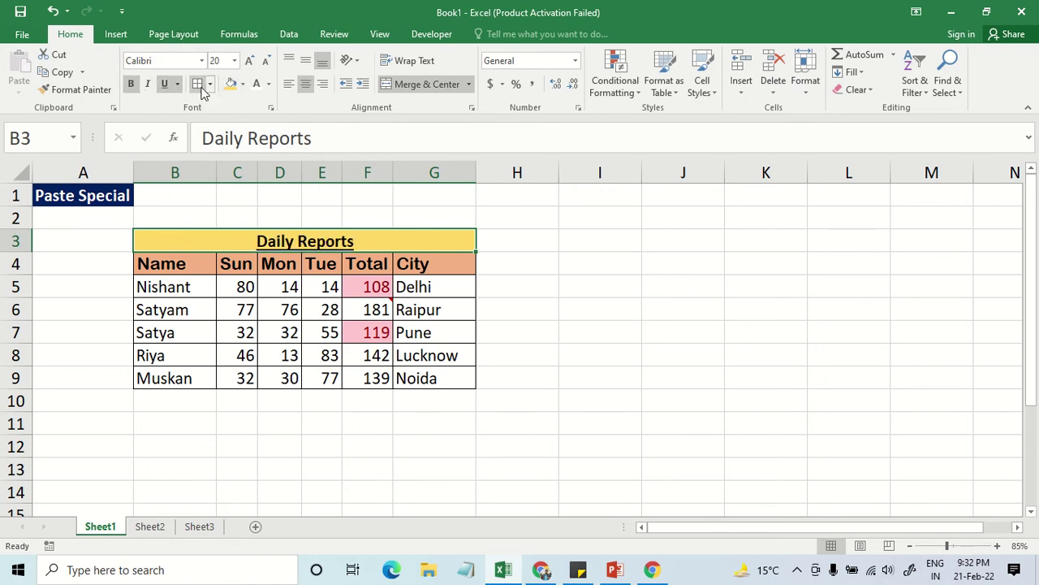
{"action": "left_click", "coordinate": [572, 313]}
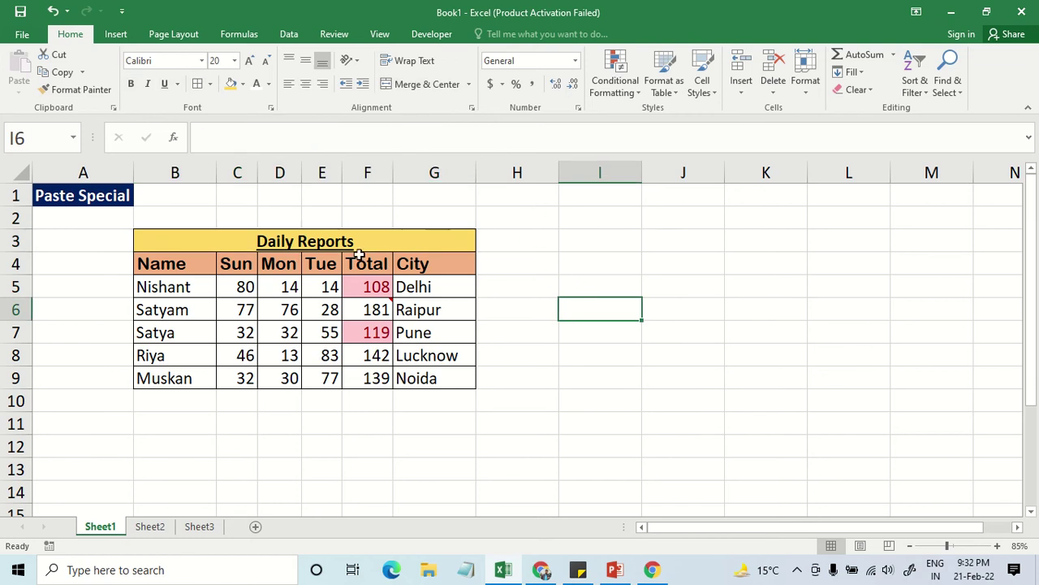
Copy the Daily Reports table B3:G9 and paste it starting at cell I3.
{"action": "left_click", "coordinate": [219, 242]}
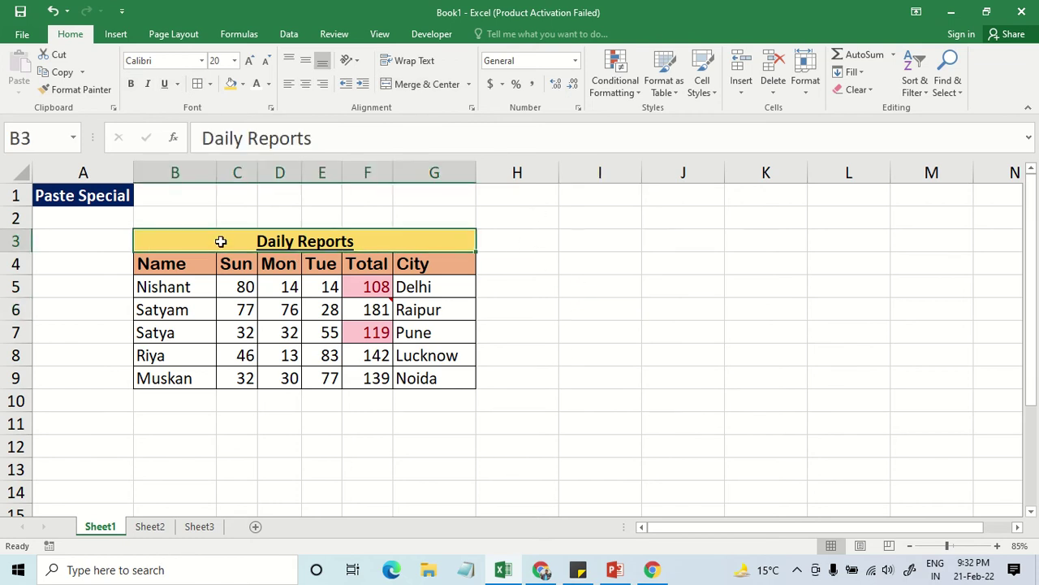
{"action": "left_click", "coordinate": [600, 242]}
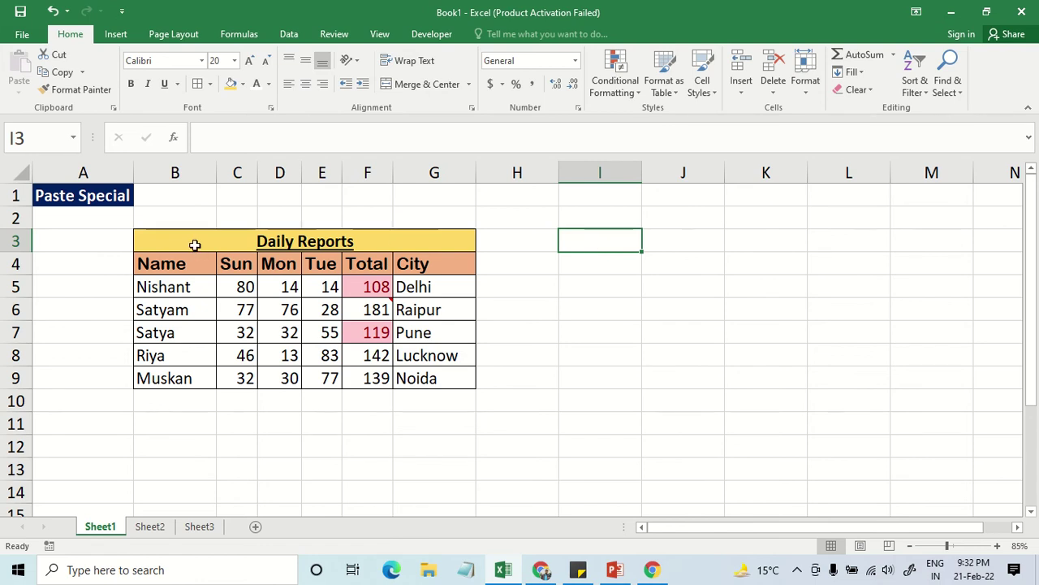
{"action": "left_click_drag", "start_coordinate": [195, 243], "coordinate": [282, 358]}
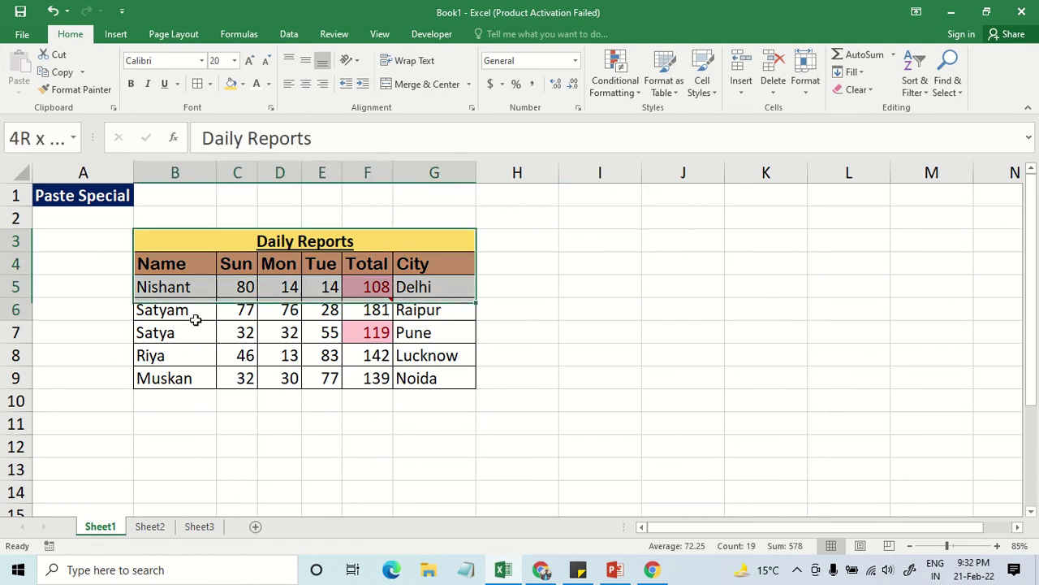
{"action": "left_click", "coordinate": [624, 245]}
{"action": "left_click_drag", "start_coordinate": [158, 253], "coordinate": [177, 376]}
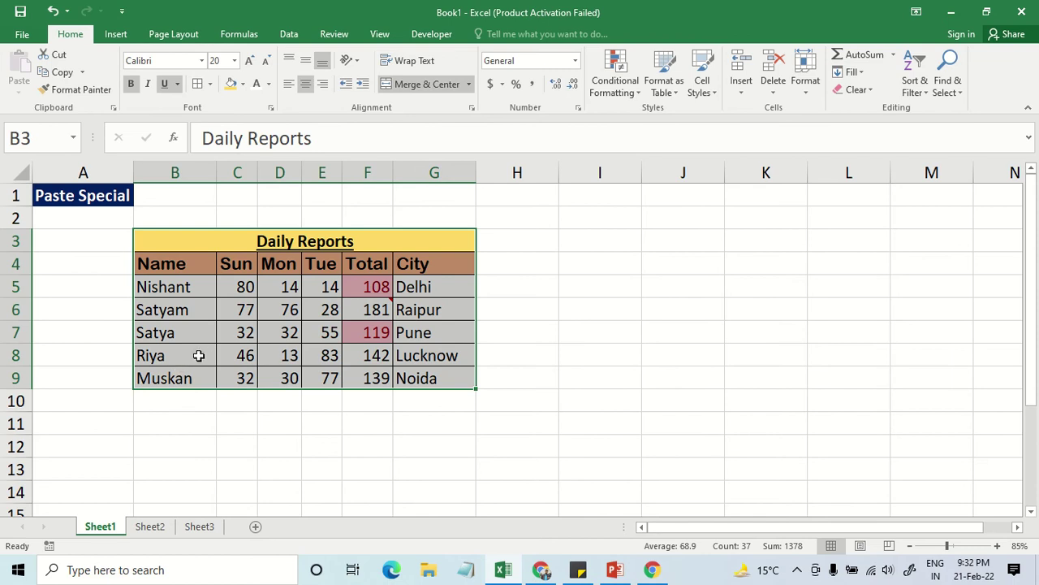
{"action": "key", "text": "ctrl+c"}
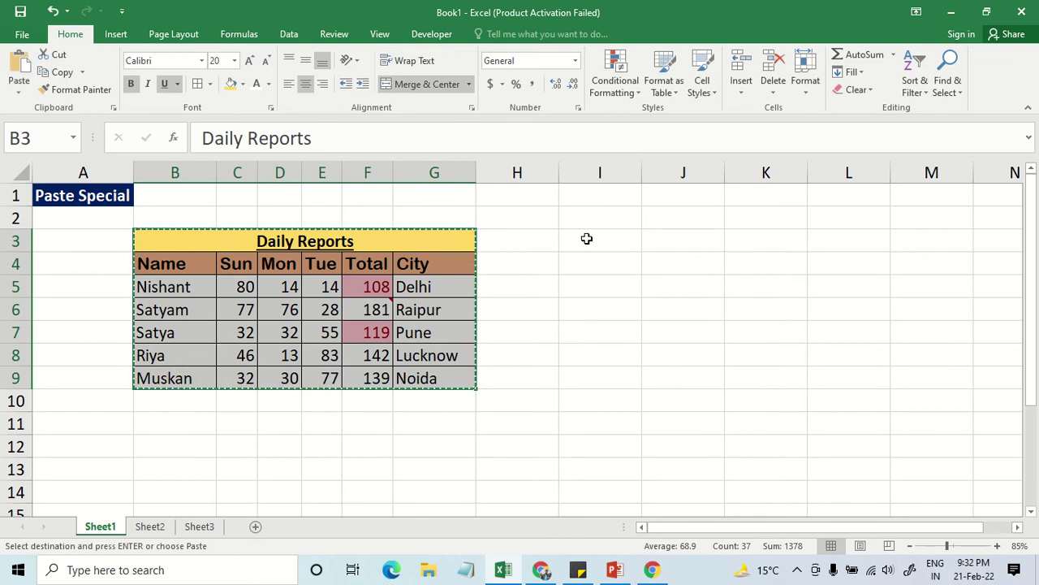
{"action": "left_click", "coordinate": [587, 237]}
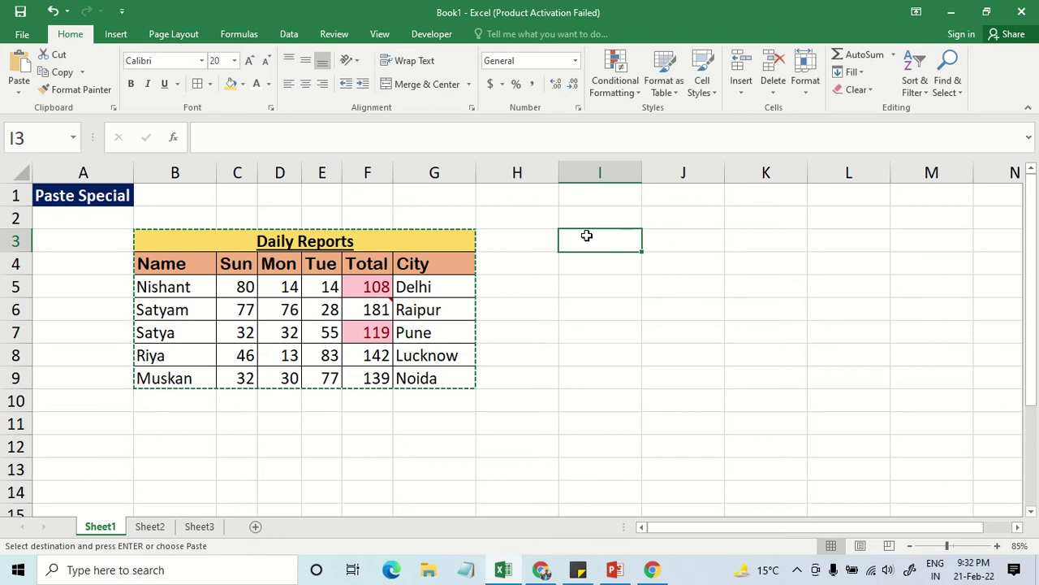
{"action": "key", "text": "ctrl+v"}
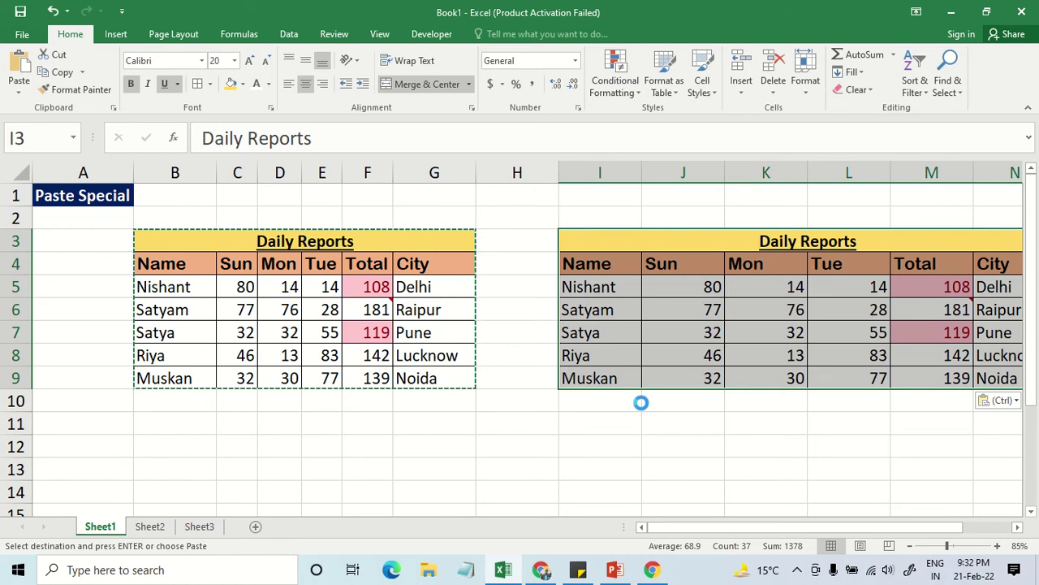
{"action": "scroll", "coordinate": [646, 401], "scroll_direction": "down", "scroll_amount": 1}
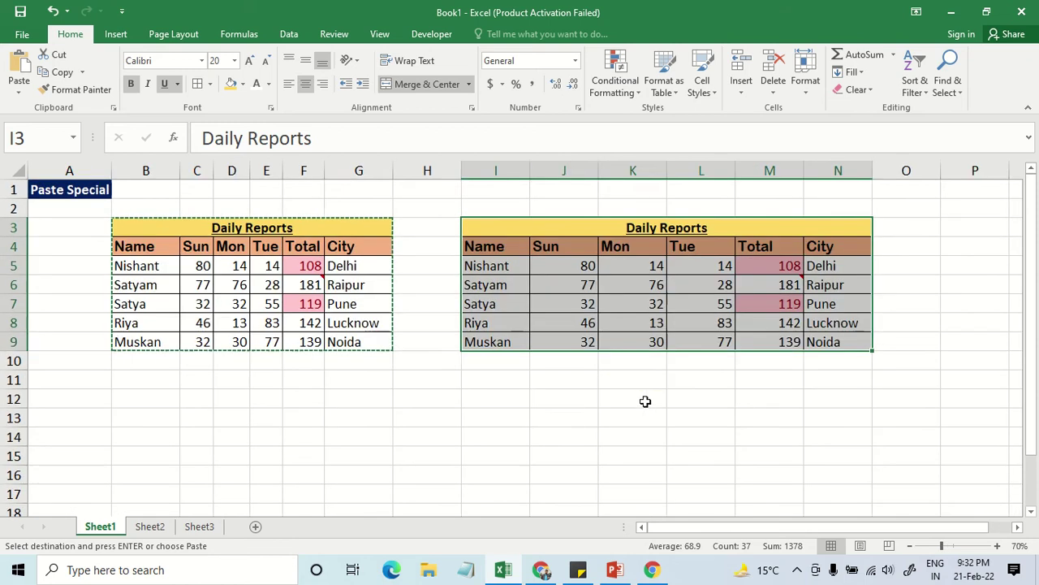
Click down the cells along the right edge of the original table.
{"action": "left_click", "coordinate": [415, 387]}
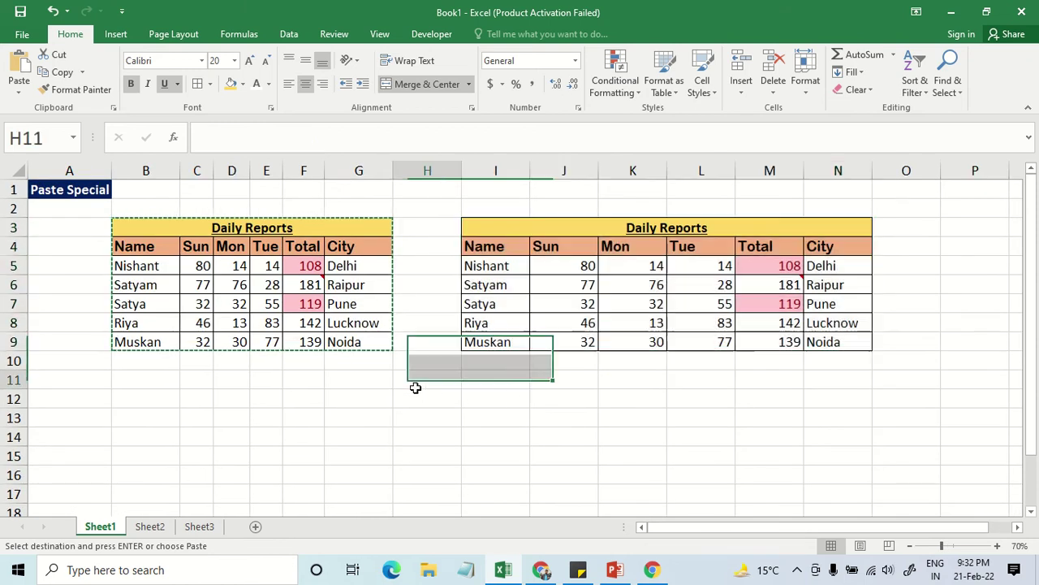
{"action": "left_click", "coordinate": [419, 339]}
{"action": "left_click", "coordinate": [416, 373]}
{"action": "left_click", "coordinate": [419, 380]}
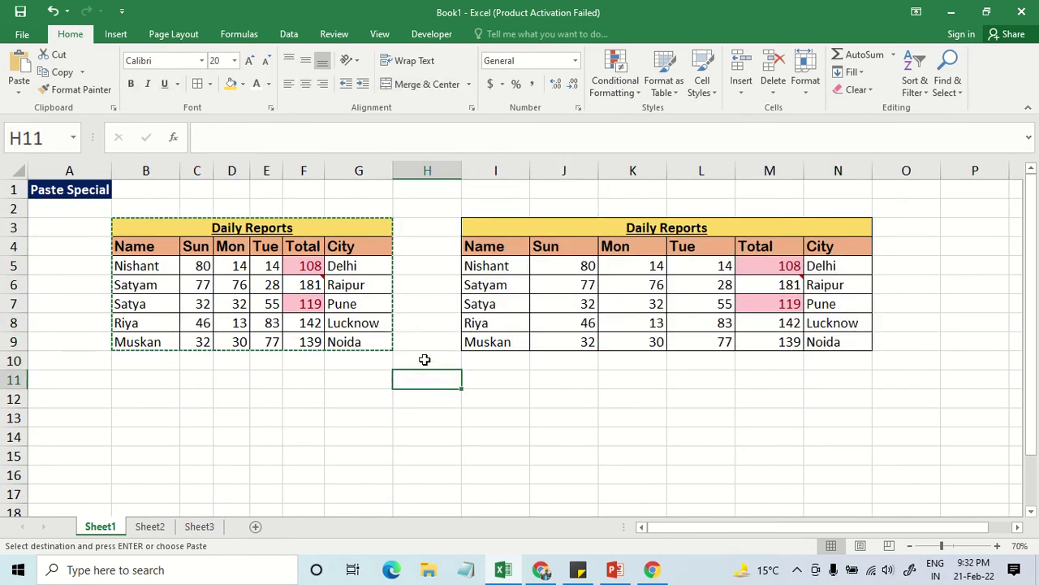
{"action": "left_click", "coordinate": [423, 361]}
{"action": "left_click", "coordinate": [426, 341]}
{"action": "left_click", "coordinate": [427, 322]}
{"action": "left_click", "coordinate": [427, 304]}
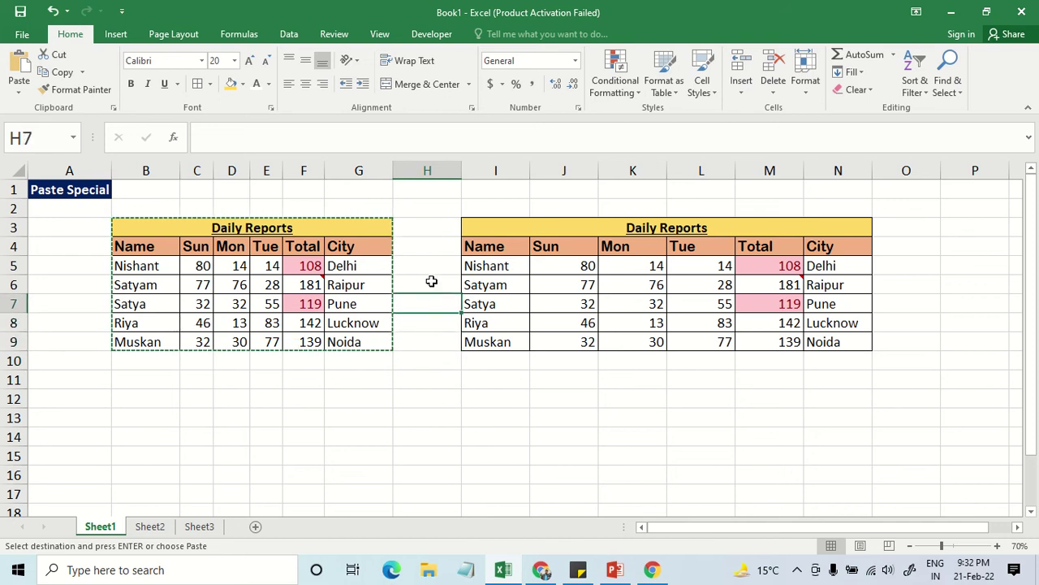
{"action": "left_click", "coordinate": [430, 284]}
{"action": "left_click", "coordinate": [430, 266]}
{"action": "left_click", "coordinate": [429, 246]}
{"action": "left_click", "coordinate": [423, 228]}
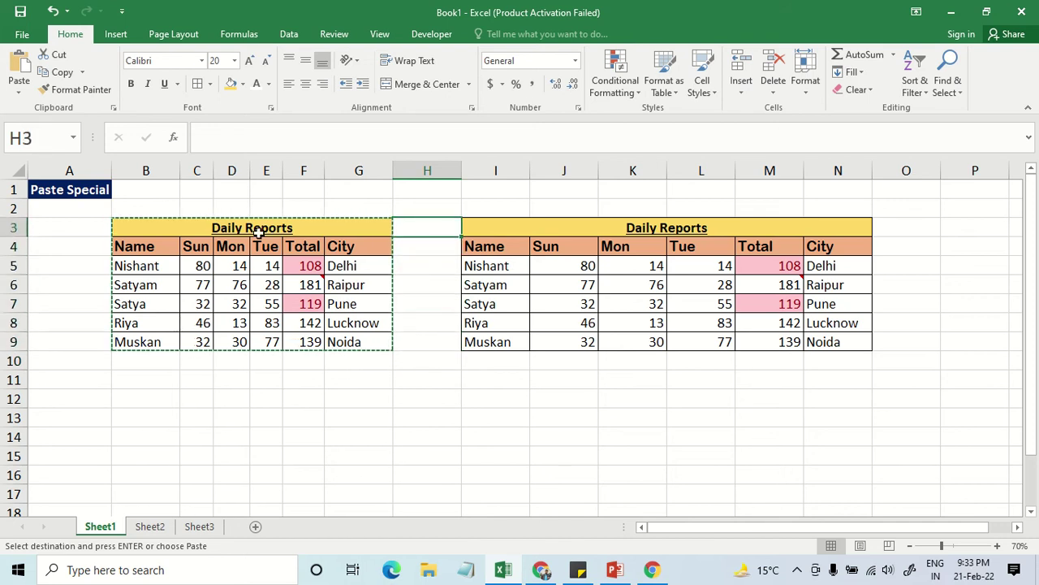
Check the pasted Sun values in J5 and J6, then cancel the pending copy with Esc.
{"action": "left_click_drag", "start_coordinate": [577, 227], "coordinate": [575, 339]}
{"action": "left_click", "coordinate": [576, 339]}
{"action": "left_click", "coordinate": [580, 304]}
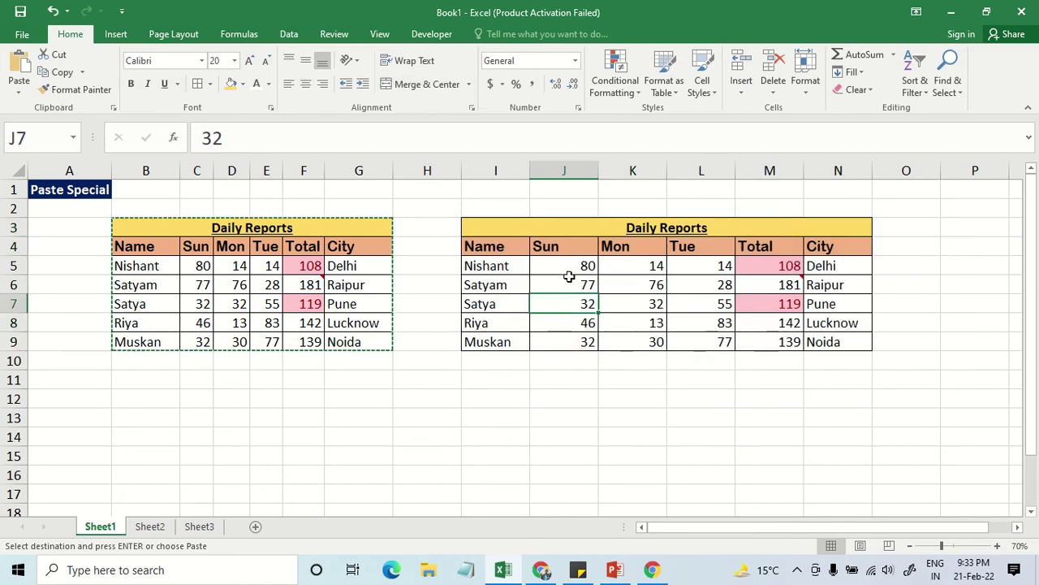
{"action": "left_click", "coordinate": [569, 280]}
{"action": "left_click", "coordinate": [569, 267]}
{"action": "left_click", "coordinate": [571, 285]}
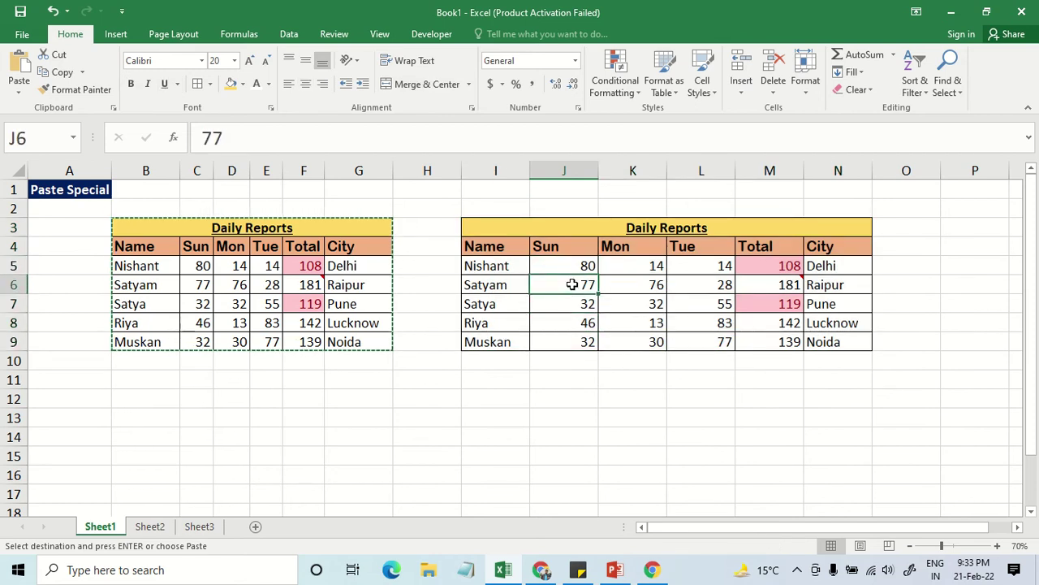
{"action": "key", "text": "Escape"}
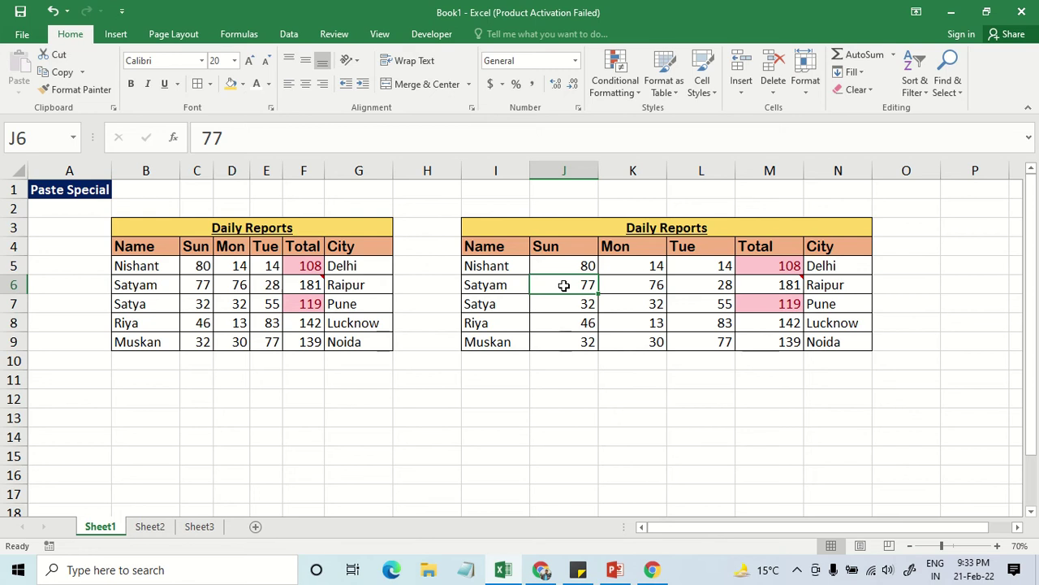
Compare the copied columns J–N with the original, checking total formulas in M6 and F6.
{"action": "left_click", "coordinate": [197, 171]}
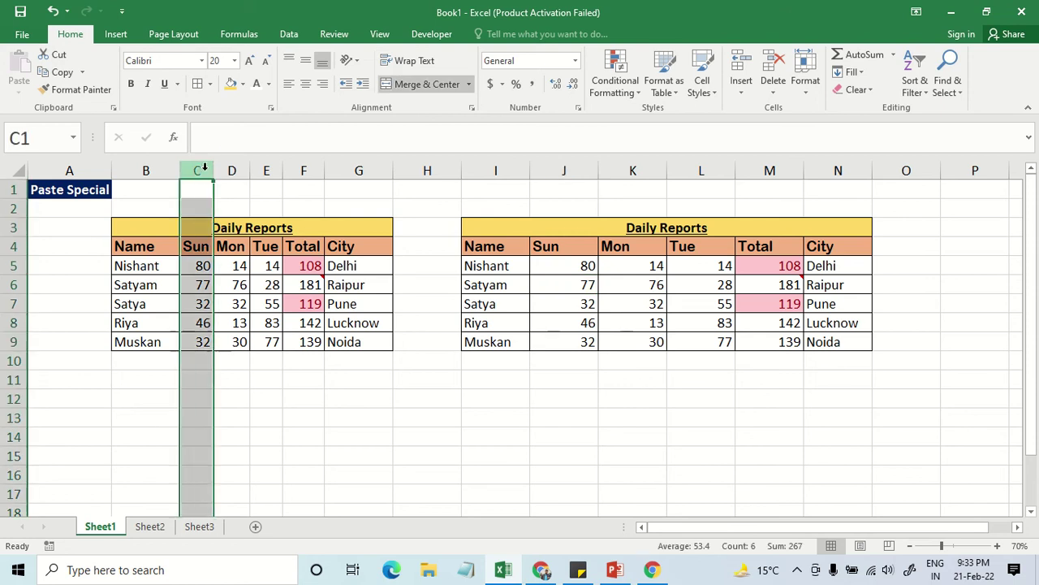
{"action": "left_click", "coordinate": [564, 170]}
{"action": "left_click", "coordinate": [632, 170]}
{"action": "left_click", "coordinate": [702, 171]}
{"action": "left_click", "coordinate": [770, 170]}
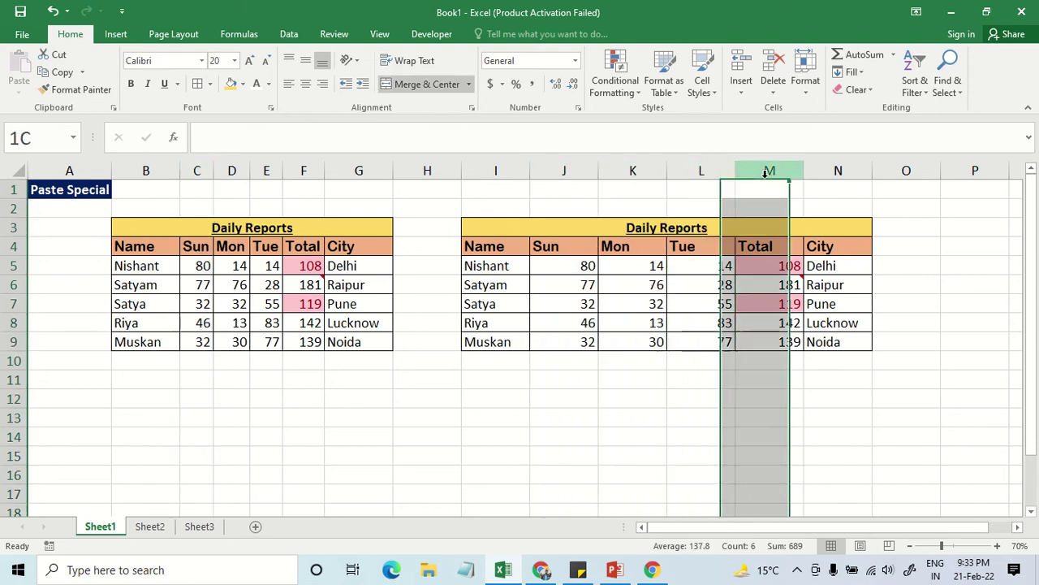
{"action": "left_click_drag", "start_coordinate": [837, 266], "coordinate": [837, 284]}
{"action": "left_click", "coordinate": [836, 266]}
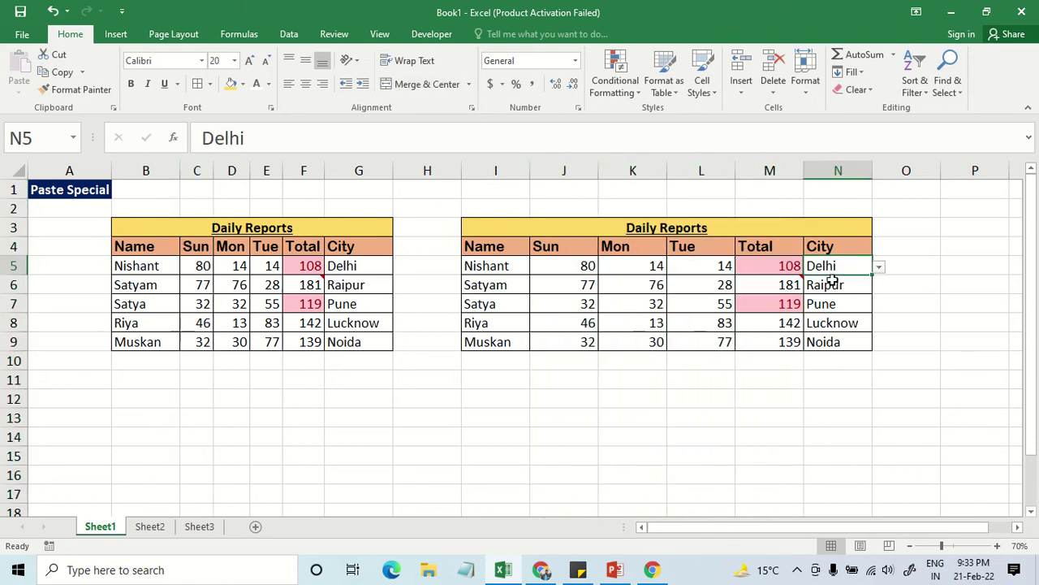
{"action": "left_click", "coordinate": [832, 285]}
{"action": "left_click", "coordinate": [771, 284]}
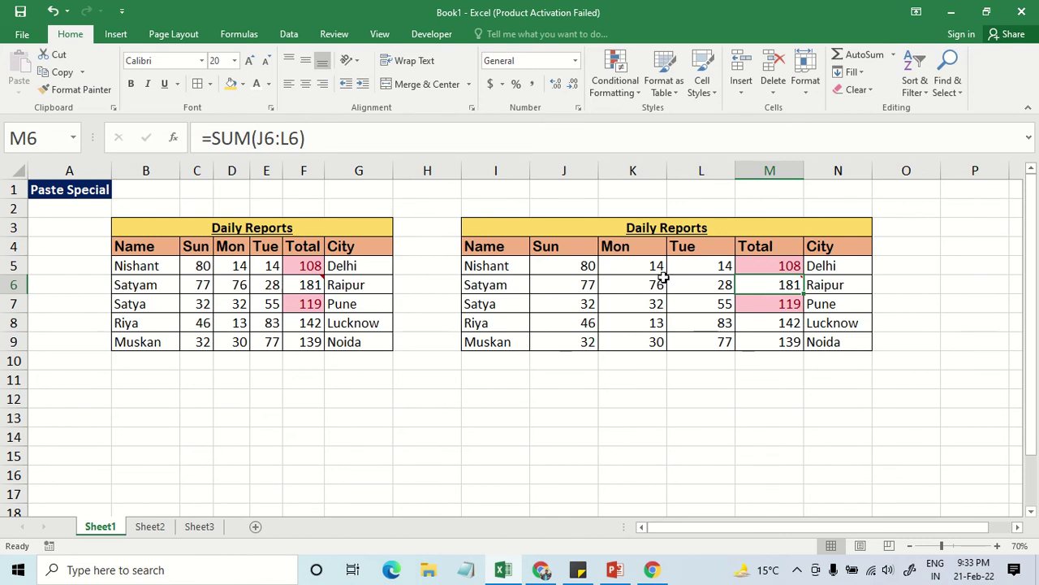
{"action": "left_click", "coordinate": [301, 287]}
{"action": "mouse_move", "coordinate": [770, 285]}
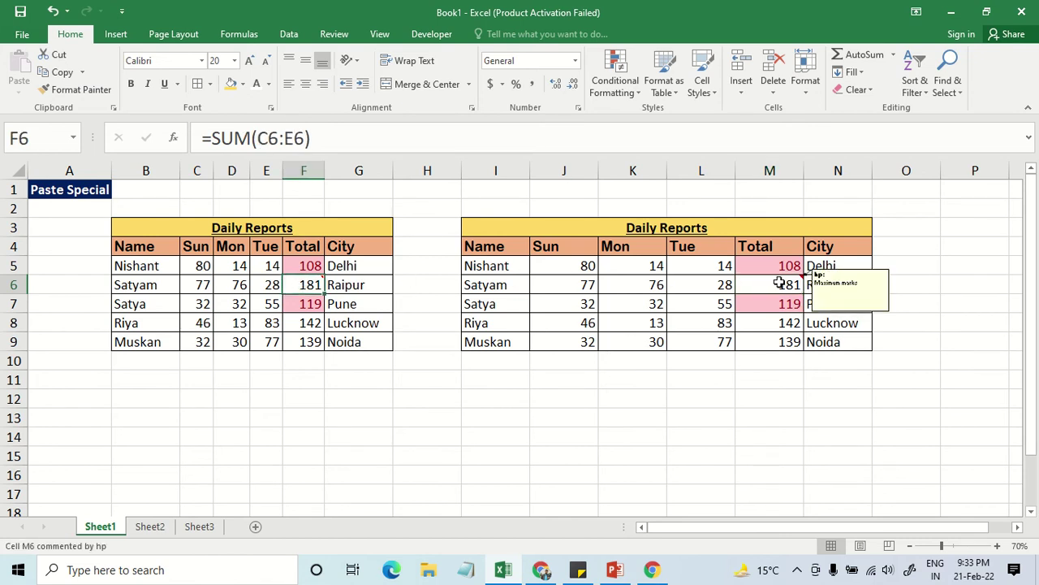
Set the copied table's city N8 to Delhi and N7 to Patna from the dropdowns.
{"action": "left_click", "coordinate": [852, 323]}
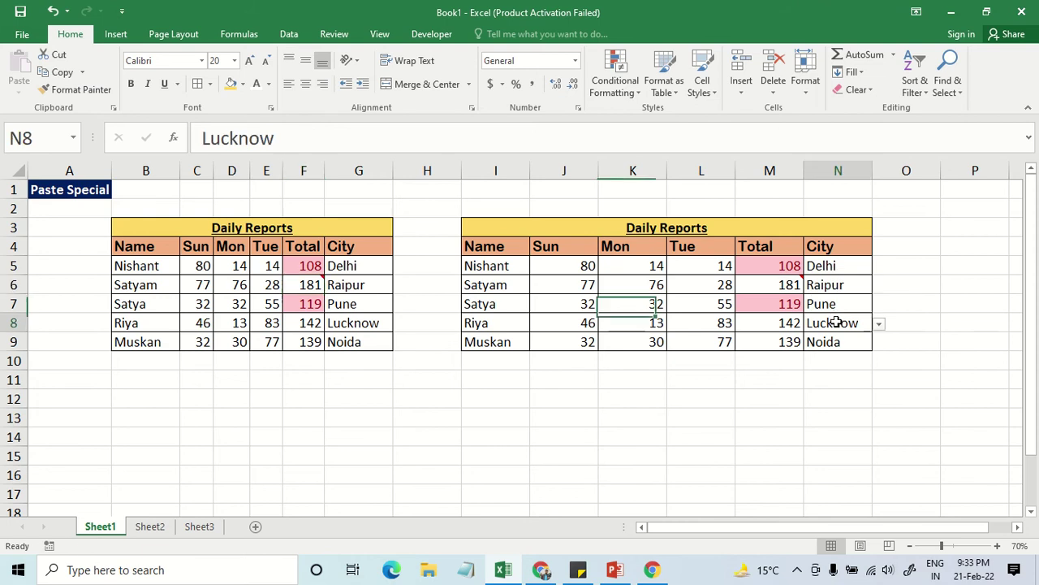
{"action": "left_click", "coordinate": [879, 324]}
{"action": "left_click", "coordinate": [852, 350]}
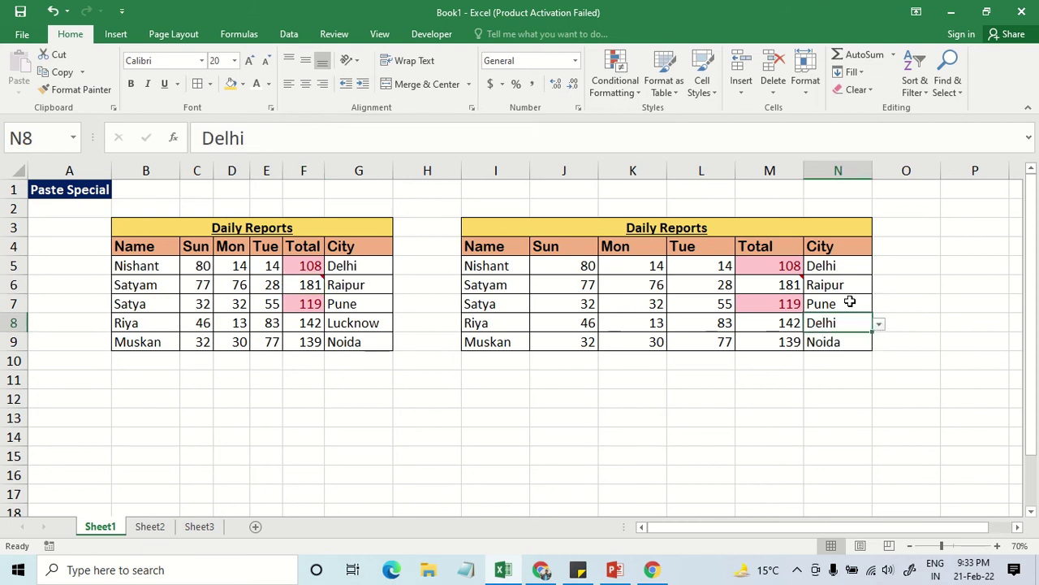
{"action": "left_click", "coordinate": [849, 302]}
{"action": "left_click", "coordinate": [879, 304]}
{"action": "left_click", "coordinate": [854, 318]}
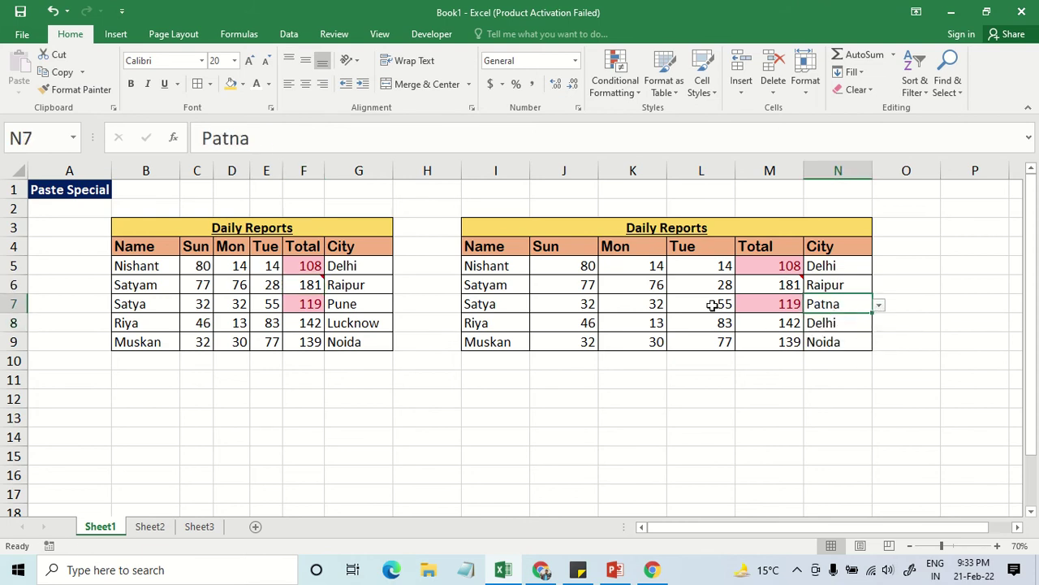
Change the original table's Mon score in D6 to 65 and compare against the copy.
{"action": "left_click", "coordinate": [605, 289]}
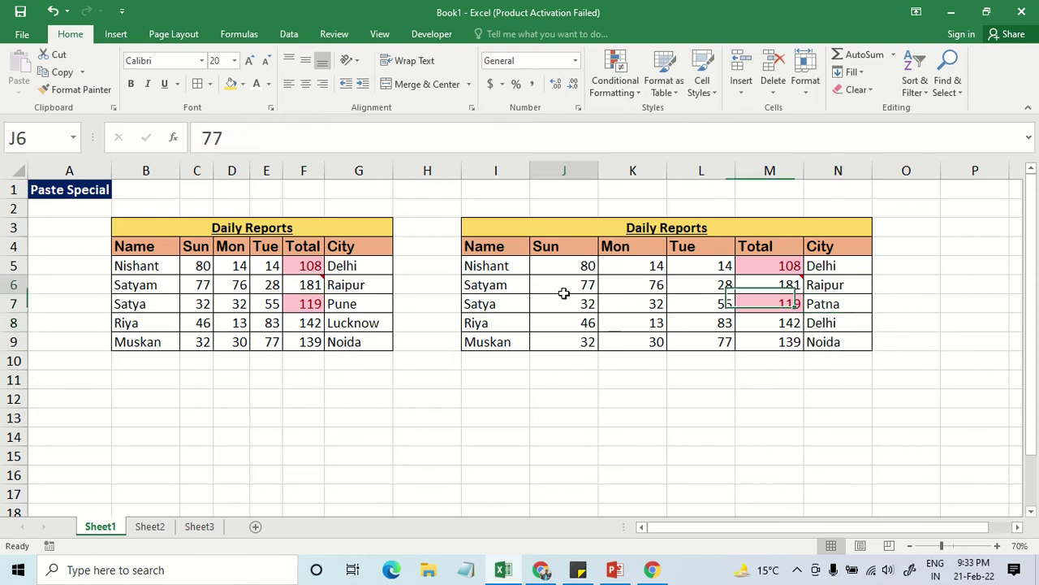
{"action": "left_click", "coordinate": [649, 278]}
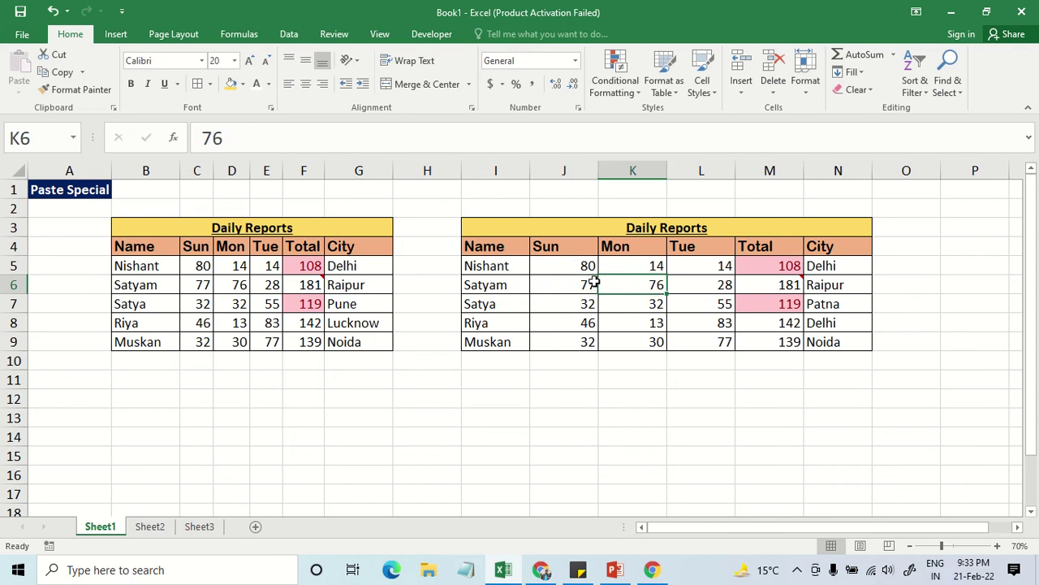
{"action": "left_click", "coordinate": [592, 282]}
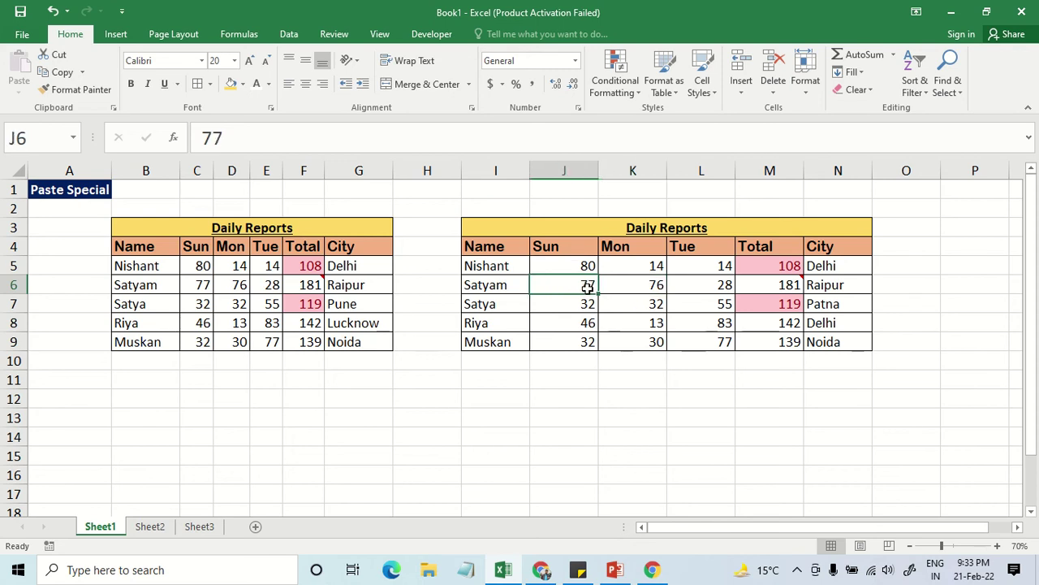
{"action": "left_click_drag", "start_coordinate": [189, 265], "coordinate": [358, 338]}
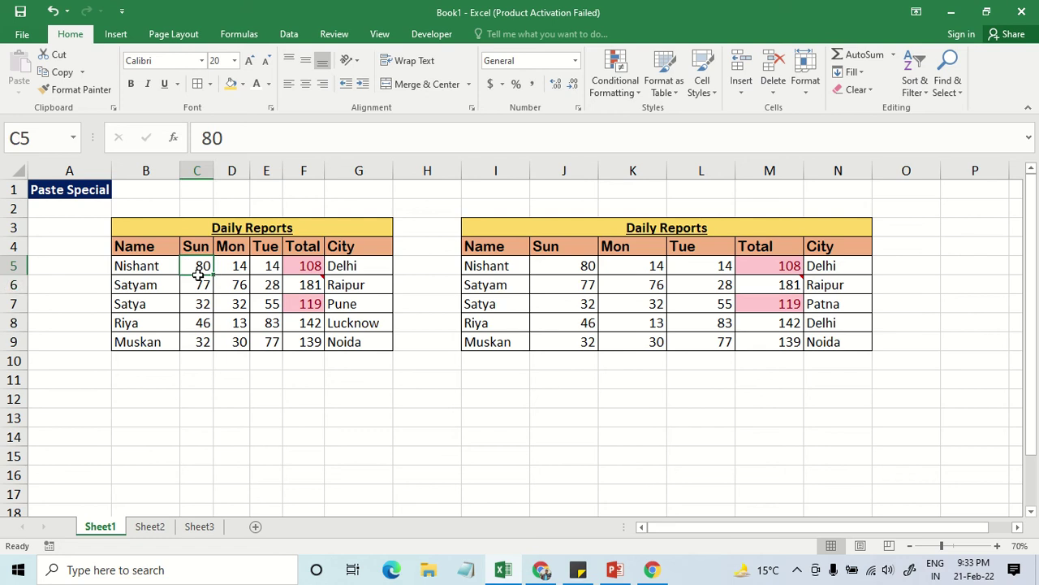
{"action": "left_click", "coordinate": [275, 310]}
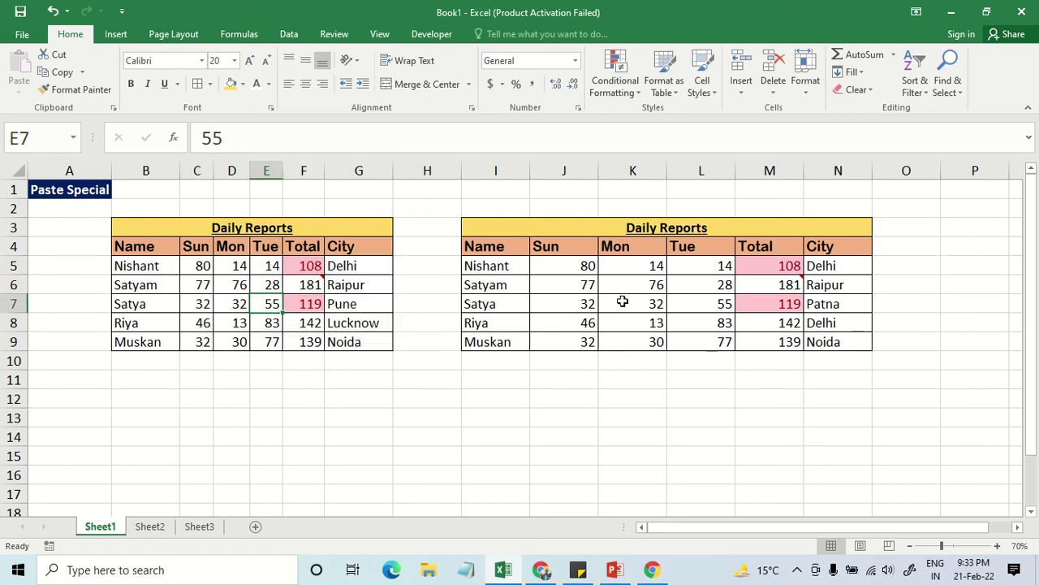
{"action": "left_click", "coordinate": [674, 300]}
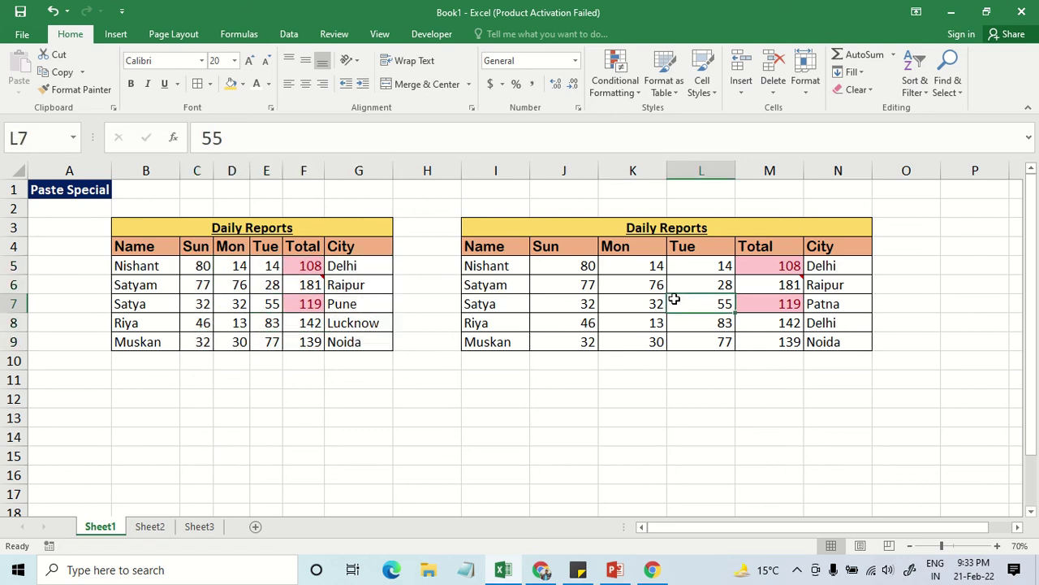
{"action": "left_click", "coordinate": [236, 282]}
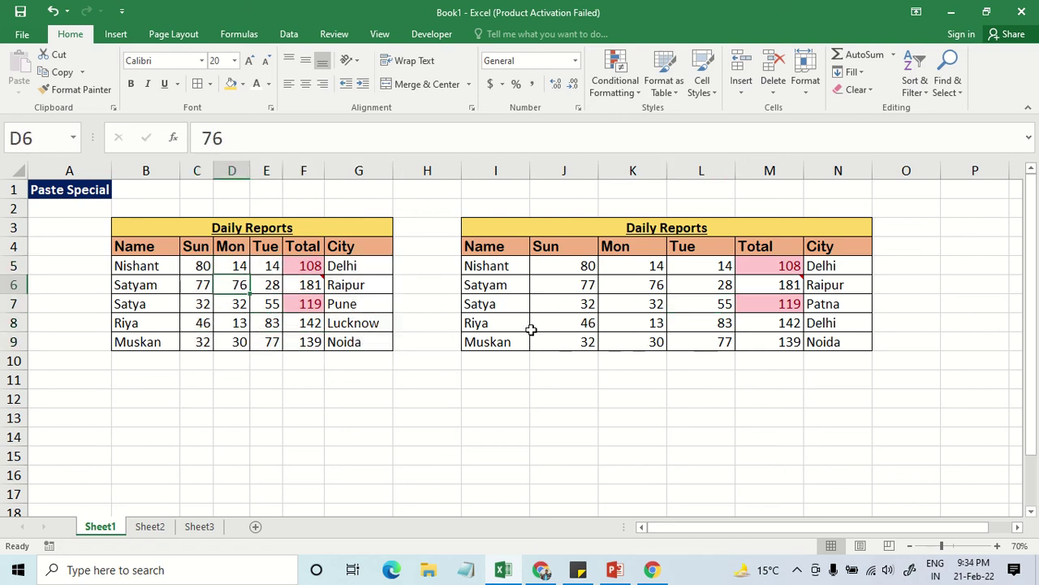
{"action": "type", "text": "6"}
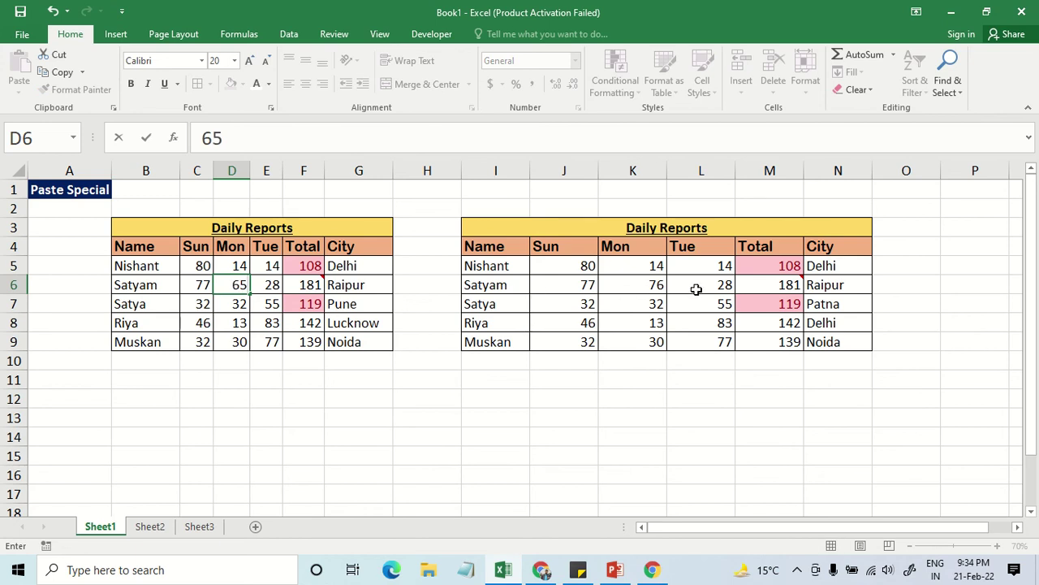
{"action": "key", "text": "Return"}
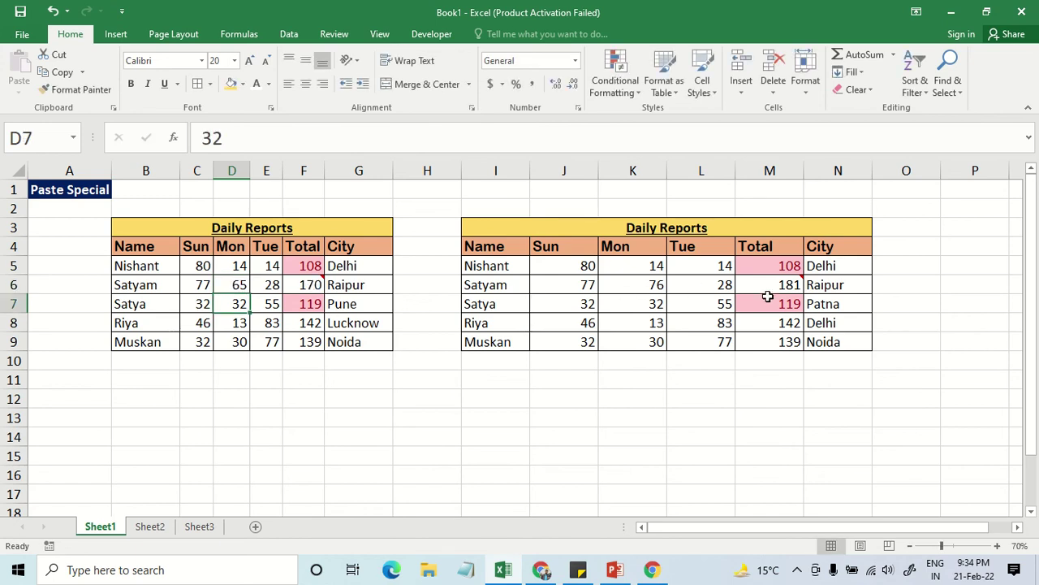
{"action": "left_click", "coordinate": [706, 284]}
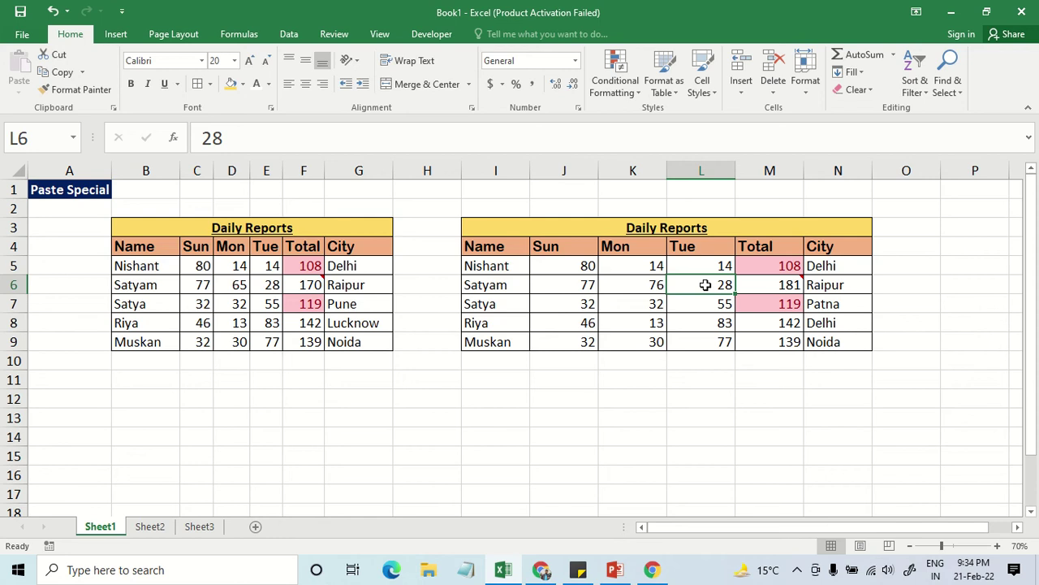
Try selecting the left and right Daily Reports tables, then clear the selection.
{"action": "left_click_drag", "start_coordinate": [194, 170], "coordinate": [306, 162]}
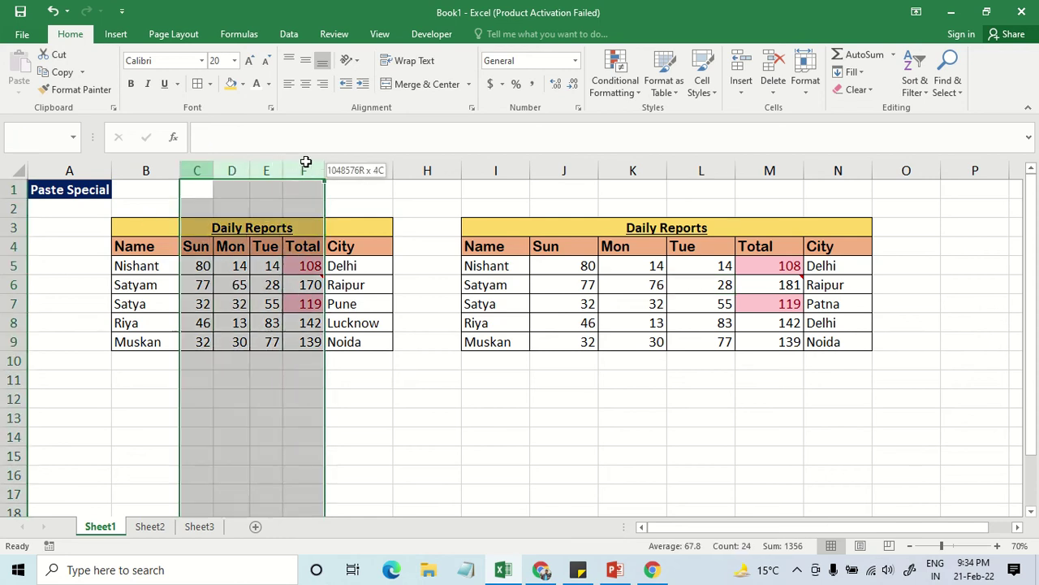
{"action": "mouse_move", "coordinate": [160, 228]}
{"action": "left_mouse_down"}
{"action": "mouse_move", "coordinate": [349, 284]}
{"action": "mouse_move", "coordinate": [333, 342]}
{"action": "left_mouse_up"}
{"action": "left_click_drag", "start_coordinate": [475, 227], "coordinate": [811, 342]}
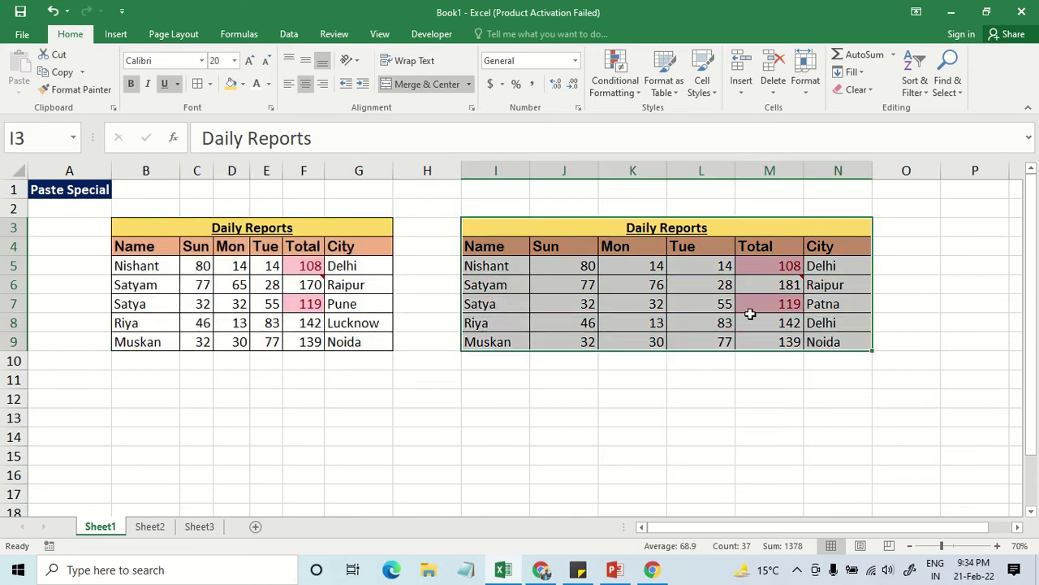
{"action": "left_click", "coordinate": [235, 344]}
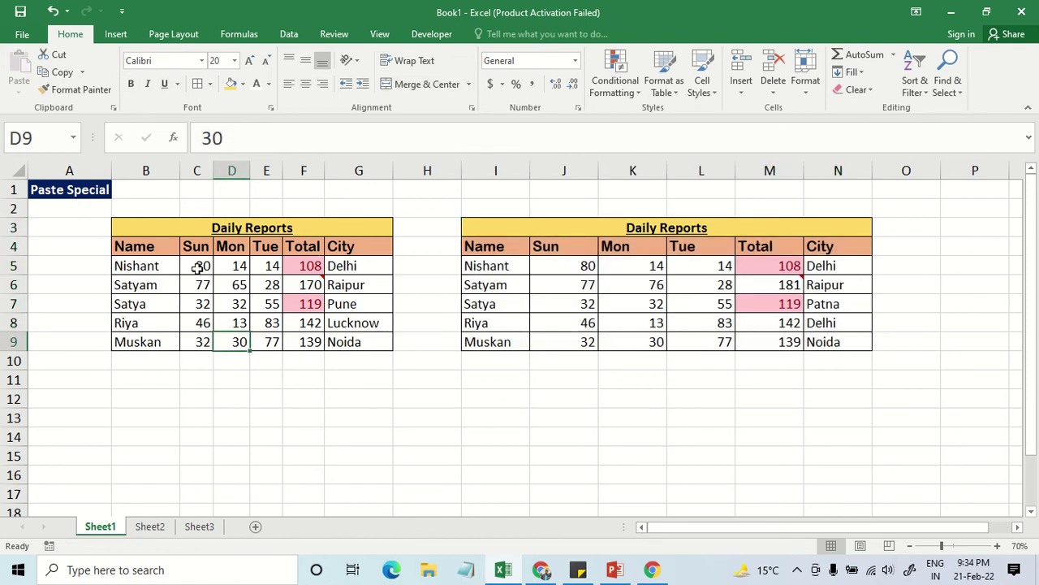
{"action": "mouse_move", "coordinate": [139, 227]}
{"action": "left_mouse_down"}
{"action": "mouse_move", "coordinate": [332, 351]}
{"action": "mouse_move", "coordinate": [343, 336]}
{"action": "left_mouse_up"}
{"action": "left_click_drag", "start_coordinate": [492, 231], "coordinate": [746, 339]}
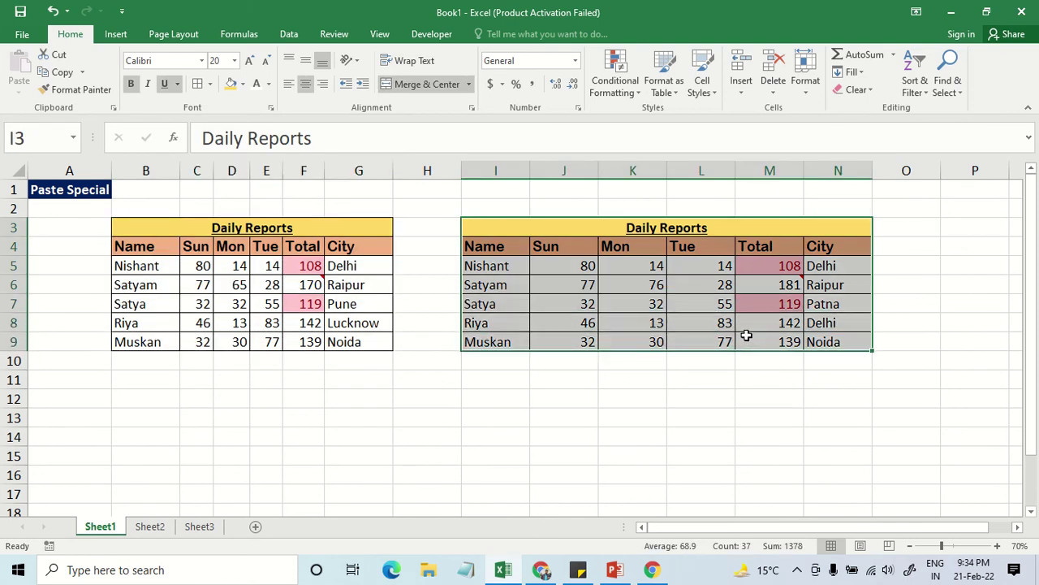
{"action": "left_click", "coordinate": [144, 247]}
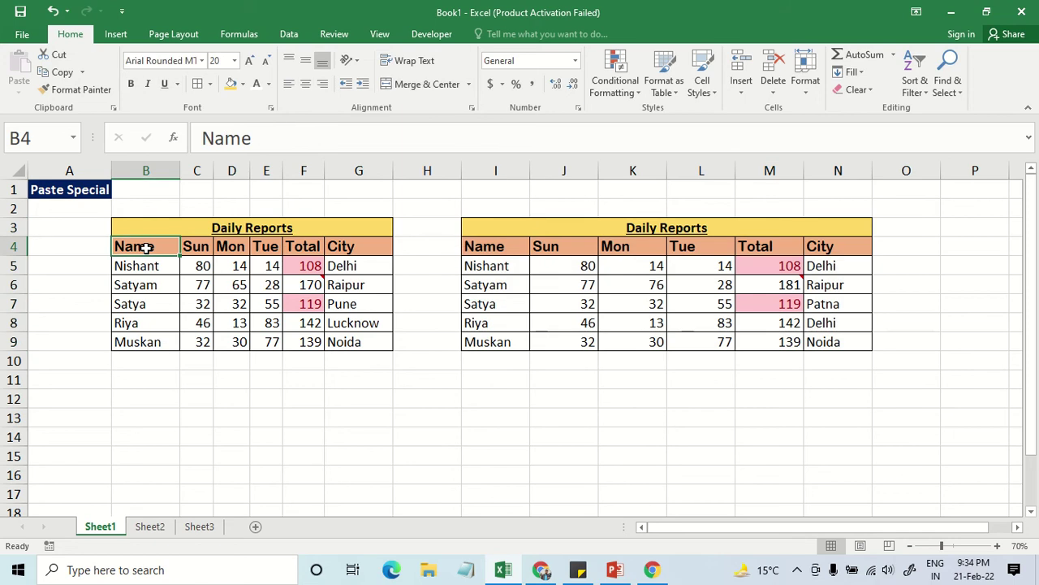
{"action": "mouse_move", "coordinate": [144, 227]}
{"action": "left_mouse_down"}
{"action": "mouse_move", "coordinate": [274, 265]}
{"action": "mouse_move", "coordinate": [273, 342]}
{"action": "left_mouse_up"}
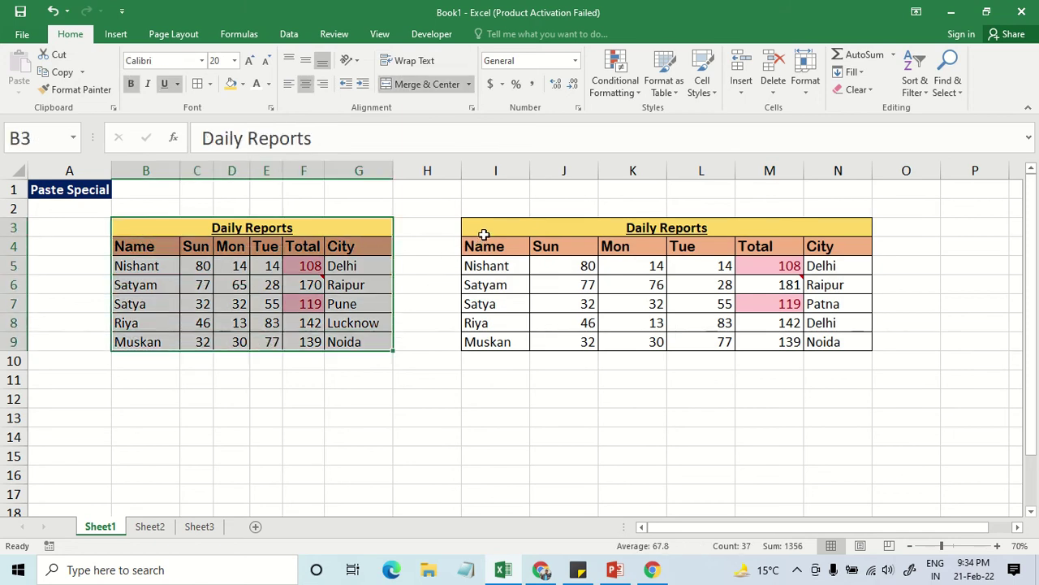
{"action": "left_click_drag", "start_coordinate": [484, 233], "coordinate": [701, 337]}
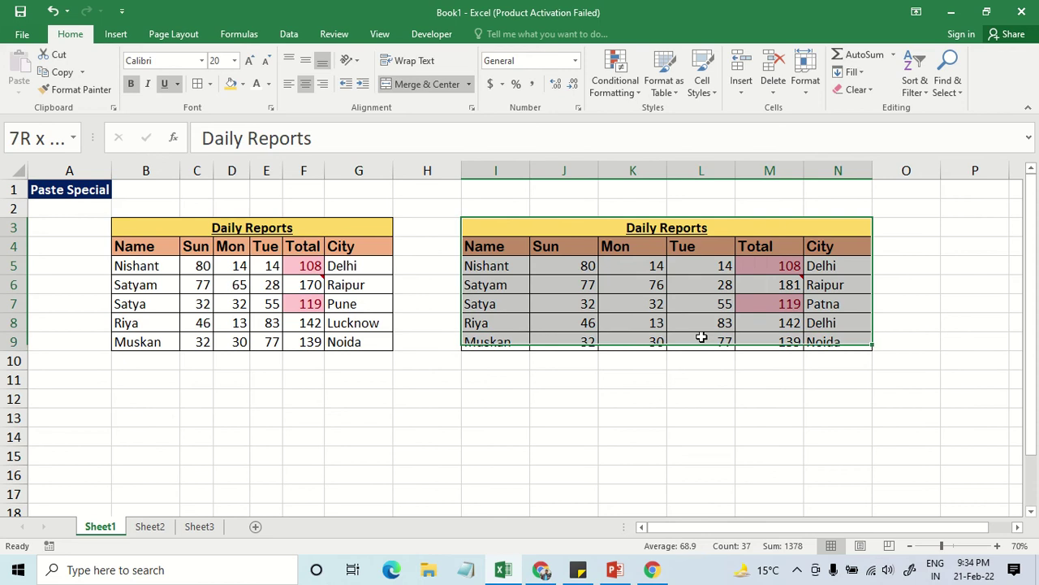
{"action": "left_click", "coordinate": [650, 333]}
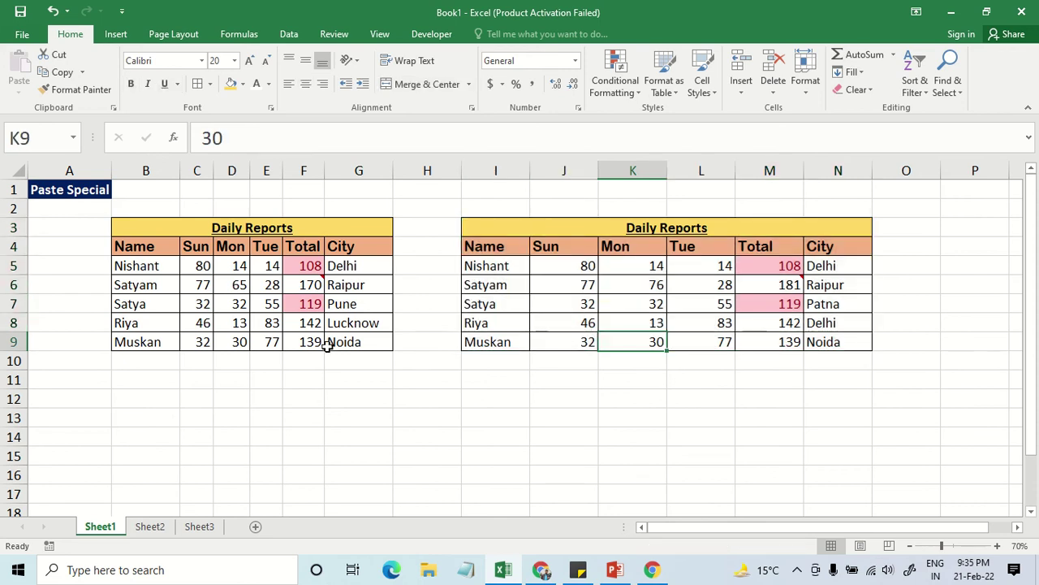
Copy the left Daily Reports table B3:G9 and paste it at B12.
{"action": "left_click_drag", "start_coordinate": [132, 224], "coordinate": [169, 344]}
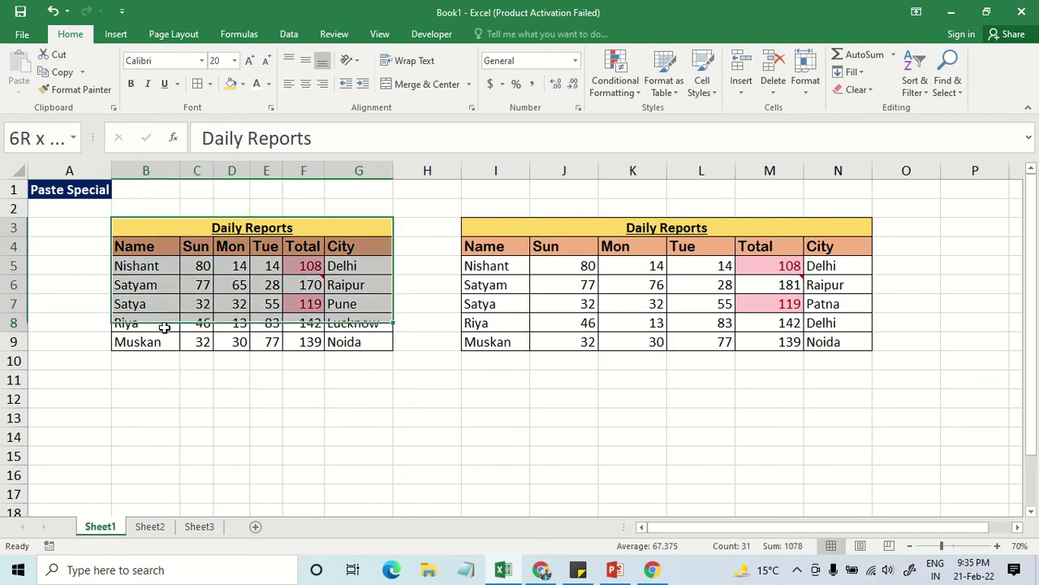
{"action": "key", "text": "ctrl+c"}
{"action": "left_click", "coordinate": [139, 397]}
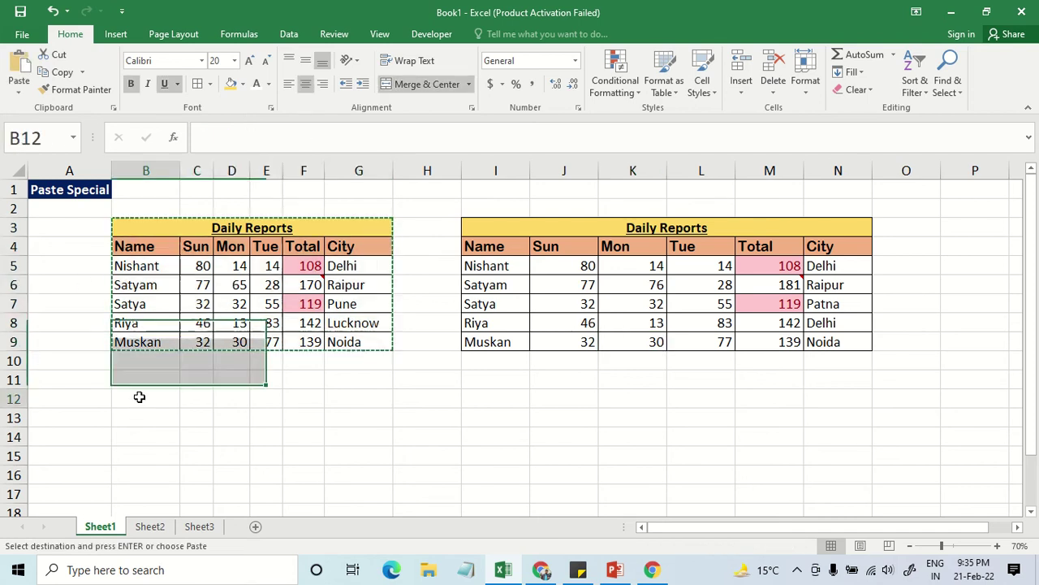
{"action": "key", "text": "ctrl+v"}
{"action": "scroll", "coordinate": [349, 370], "scroll_direction": "down", "scroll_amount": 1}
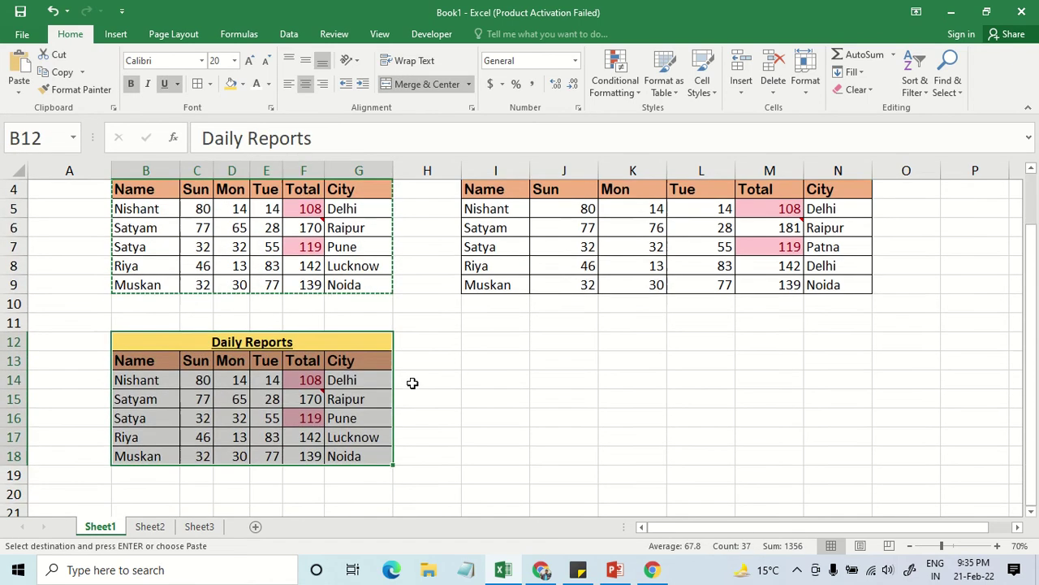
{"action": "key", "text": "Escape"}
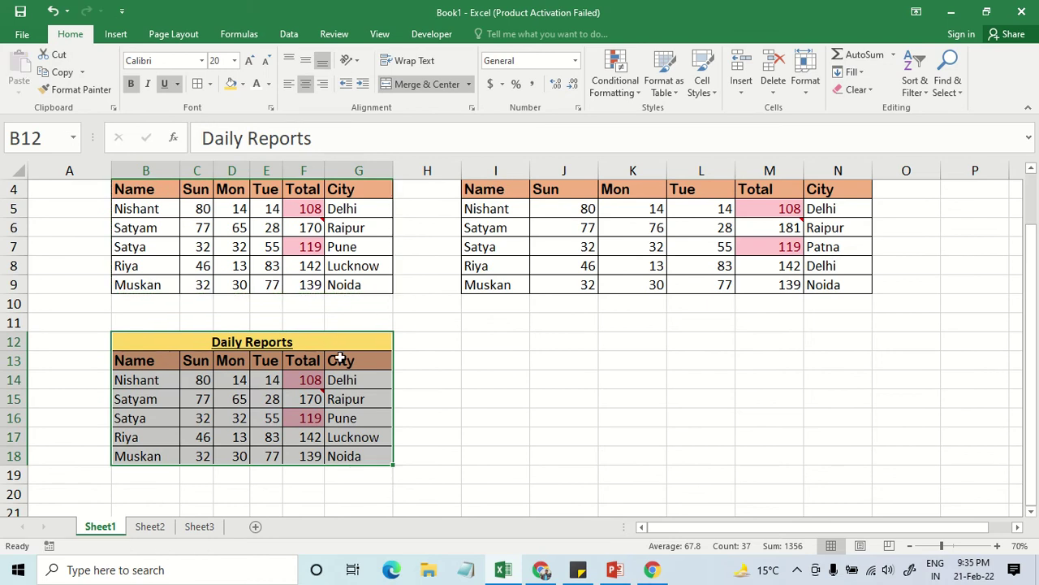
Select and copy the pasted table B12:G18, then cancel the copy.
{"action": "left_click", "coordinate": [487, 344]}
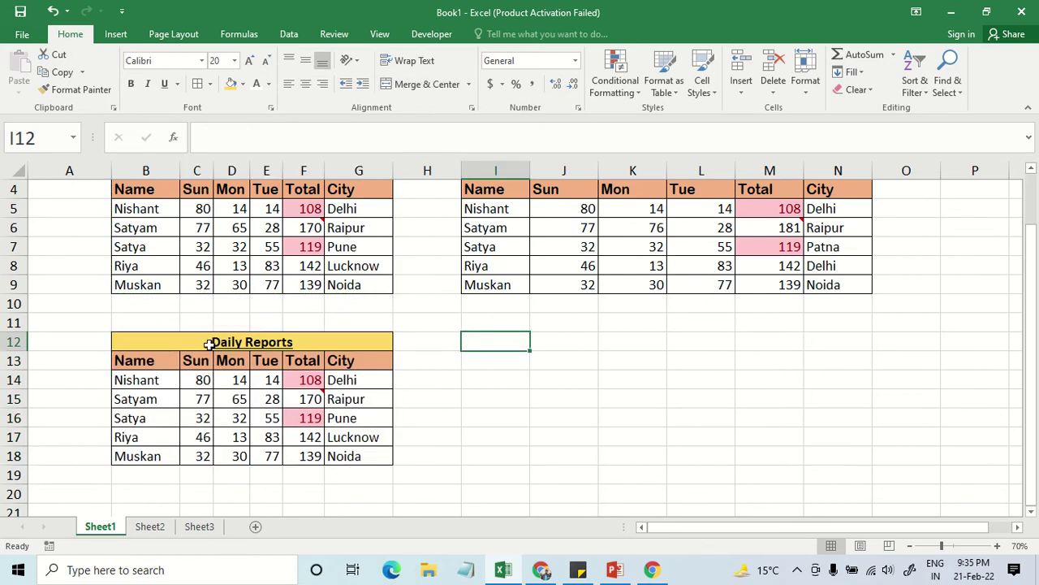
{"action": "left_click_drag", "start_coordinate": [204, 343], "coordinate": [203, 455]}
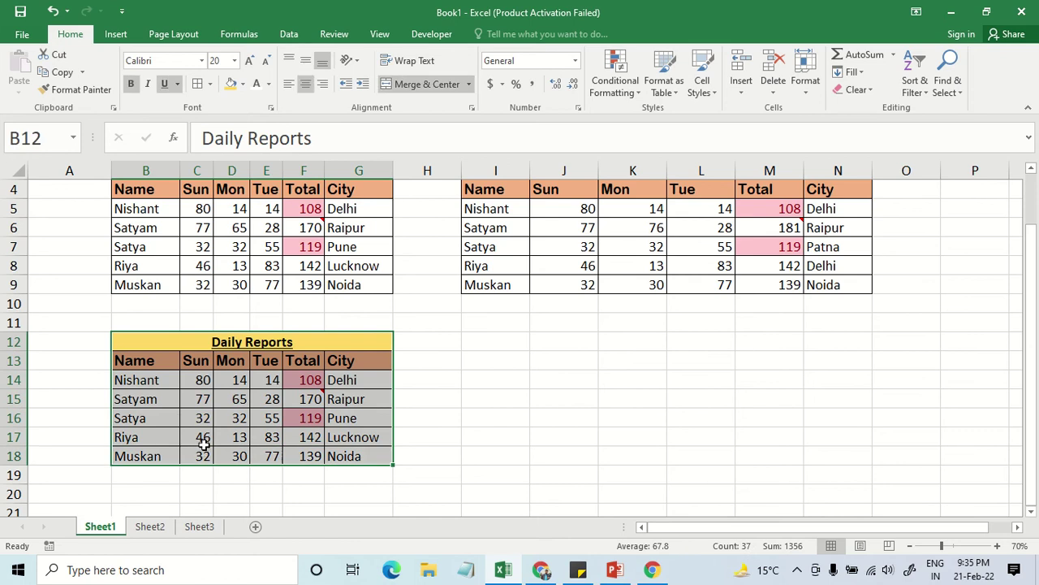
{"action": "key", "text": "ctrl+c"}
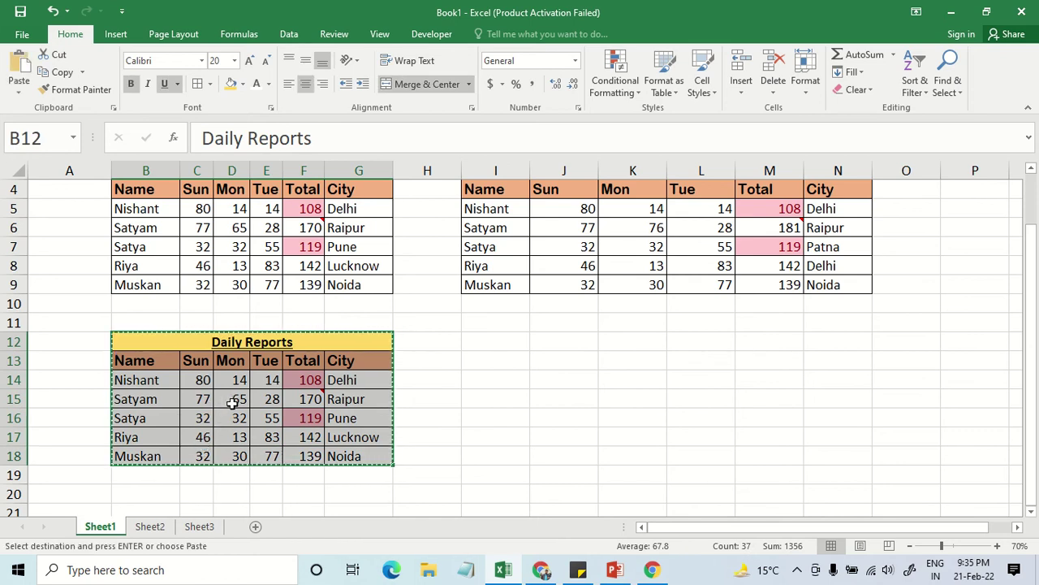
{"action": "key", "text": "Escape"}
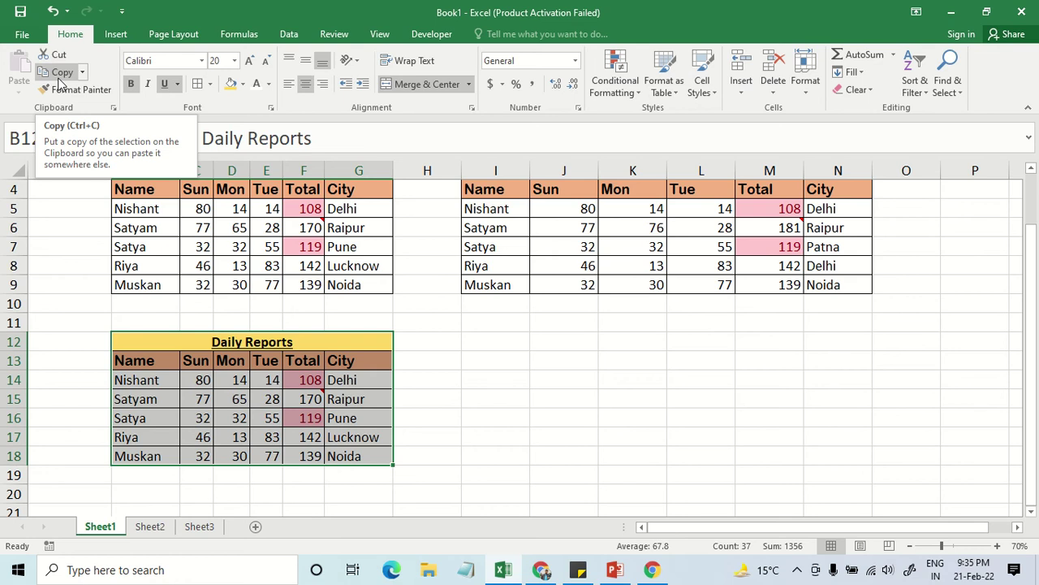
Select an empty cell in row 1 and move the selection along that row.
{"action": "scroll", "coordinate": [208, 253], "scroll_direction": "up", "scroll_amount": 1}
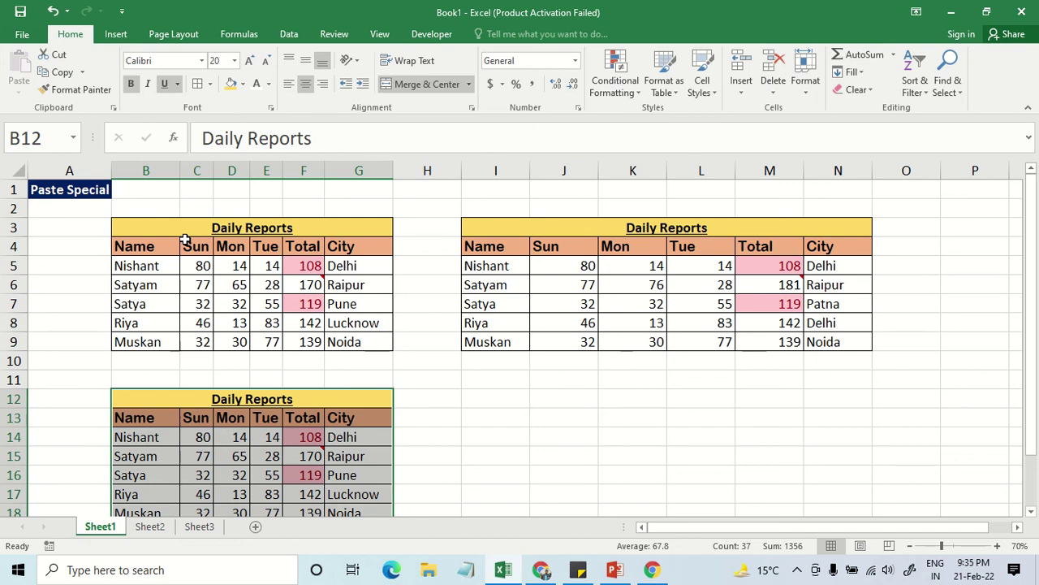
{"action": "left_click", "coordinate": [626, 189]}
{"action": "key", "text": "Right"}
{"action": "key", "text": "Right"}
{"action": "key", "text": "Right"}
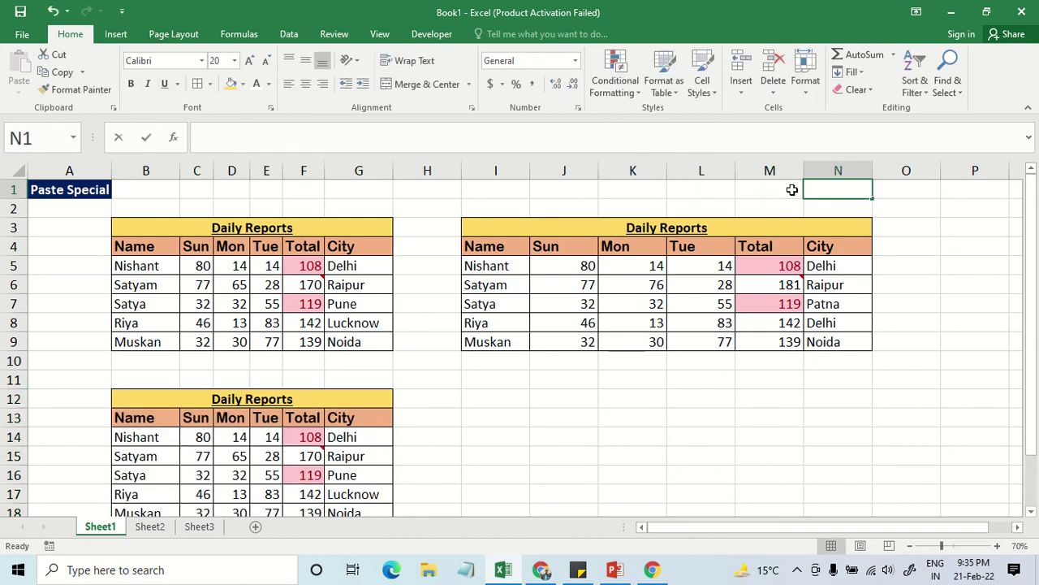
{"action": "key", "text": "Left"}
{"action": "key", "text": "Left"}
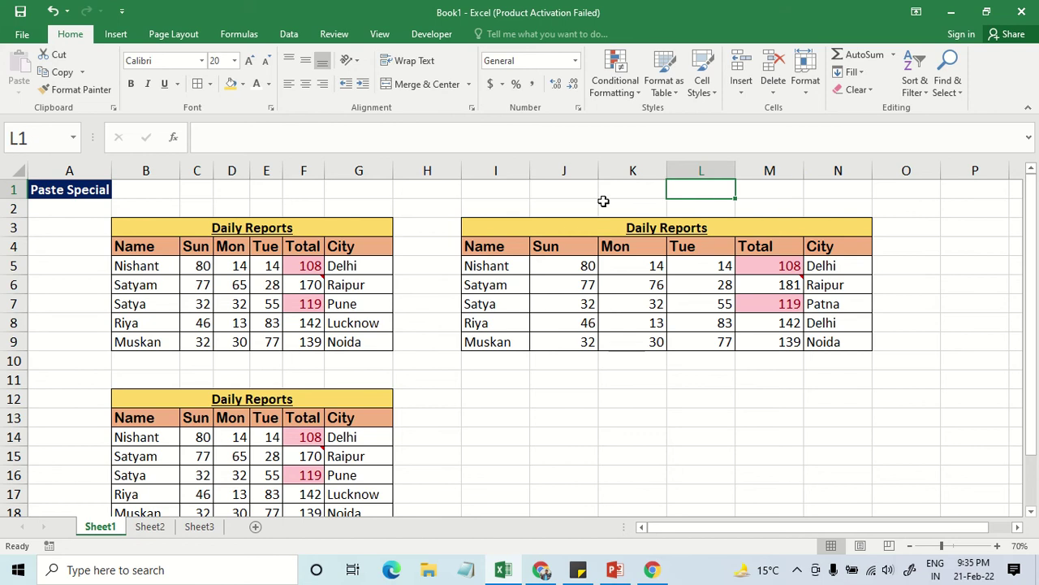
{"action": "key", "text": "Left"}
{"action": "key", "text": "Left"}
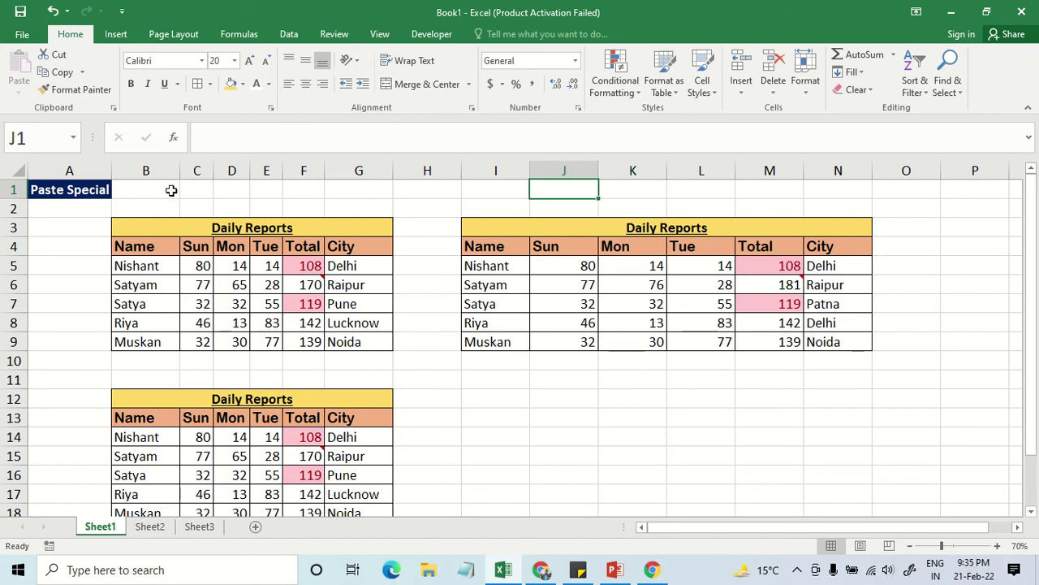
Copy the lower table B12:G18 and pick I12 as the destination.
{"action": "scroll", "coordinate": [204, 434], "scroll_direction": "down", "scroll_amount": 5}
{"action": "scroll", "coordinate": [204, 406], "scroll_direction": "down", "scroll_amount": 3}
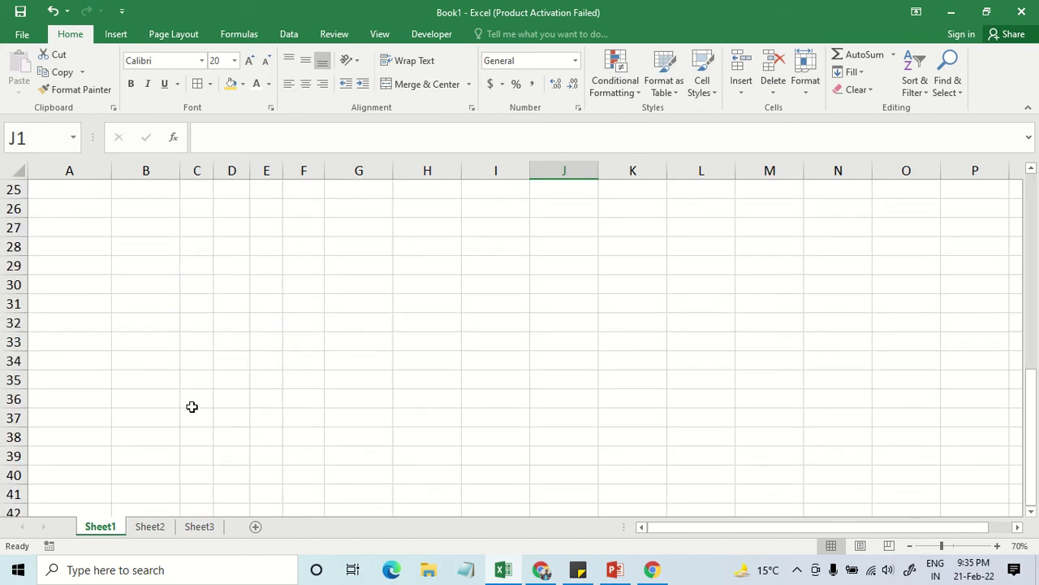
{"action": "scroll", "coordinate": [195, 398], "scroll_direction": "up", "scroll_amount": 7}
{"action": "scroll", "coordinate": [204, 379], "scroll_direction": "up", "scroll_amount": 1}
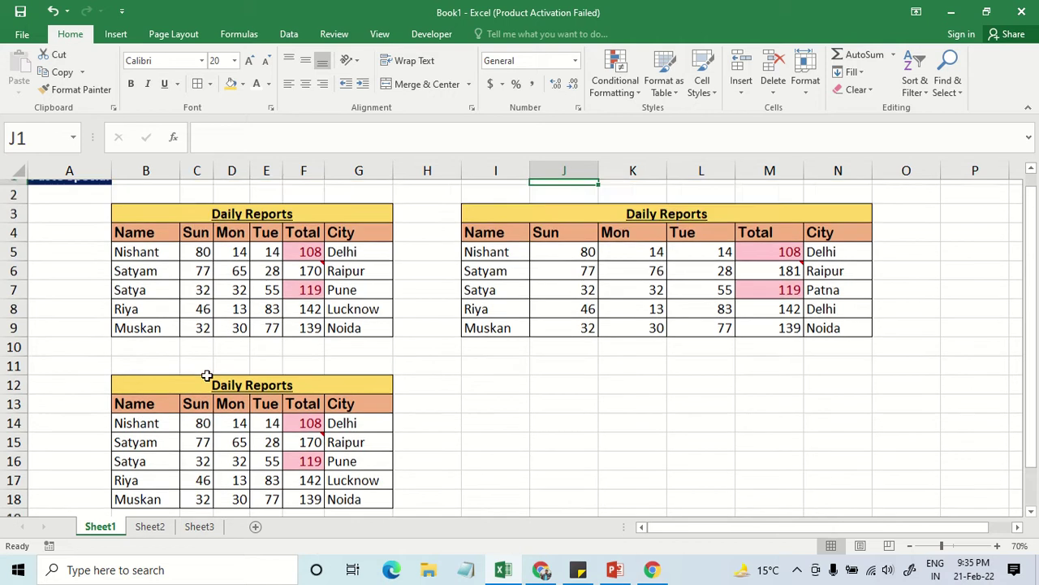
{"action": "scroll", "coordinate": [207, 375], "scroll_direction": "down", "scroll_amount": 1}
{"action": "left_click_drag", "start_coordinate": [138, 346], "coordinate": [311, 457]}
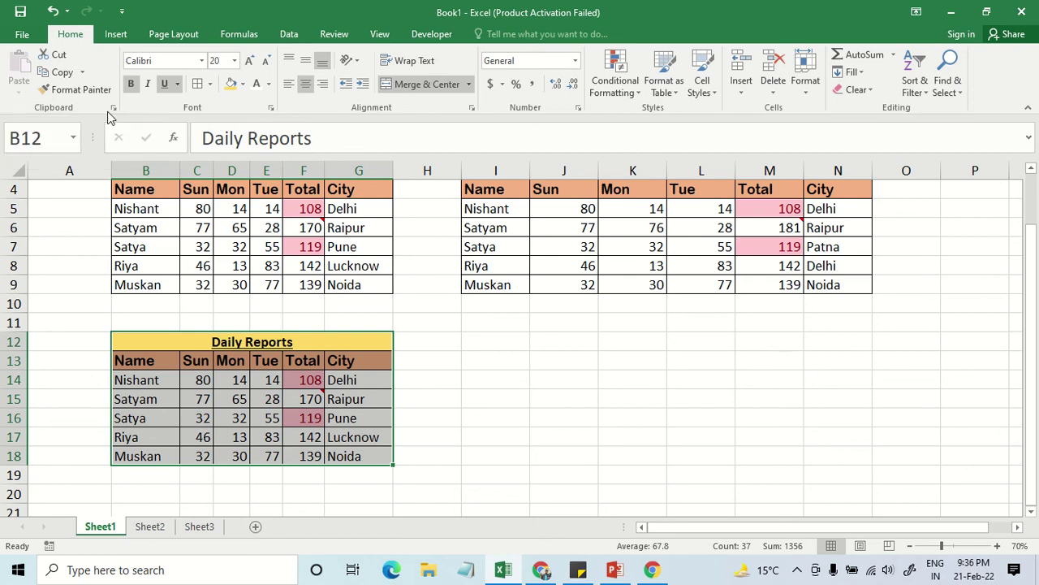
{"action": "key", "text": "ctrl+c"}
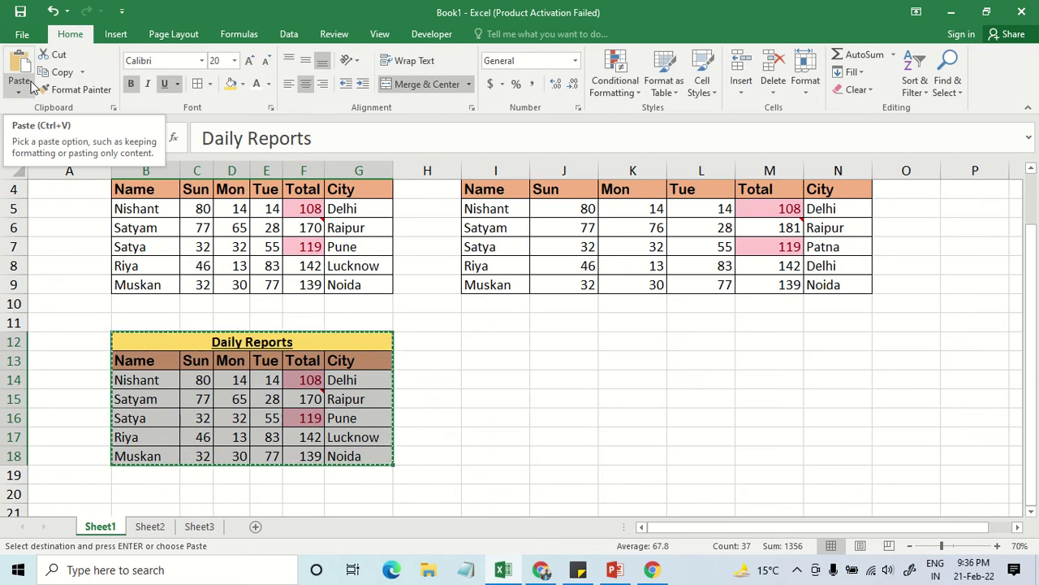
{"action": "left_click", "coordinate": [492, 344]}
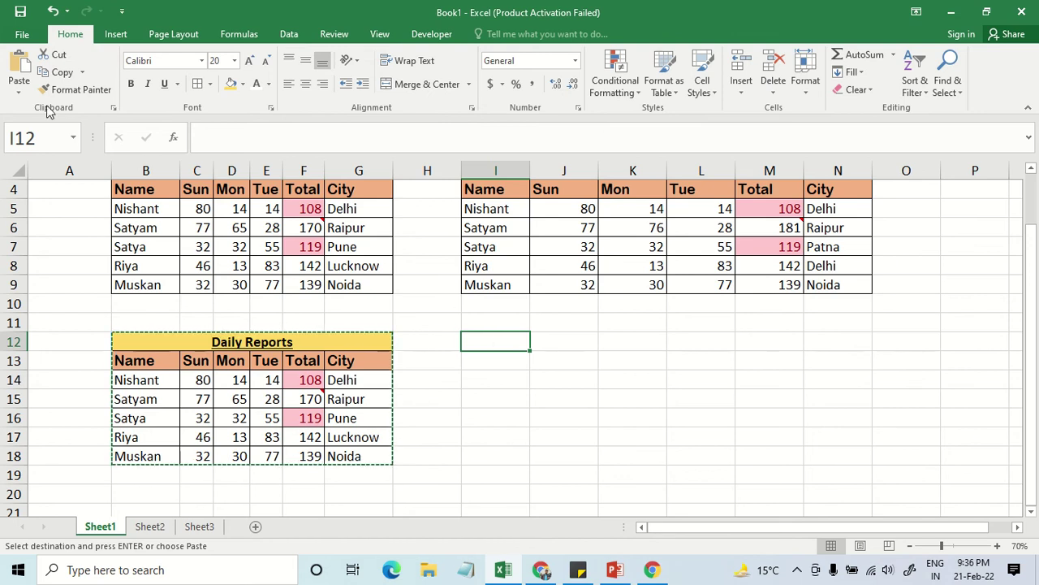
{"action": "left_click", "coordinate": [19, 91]}
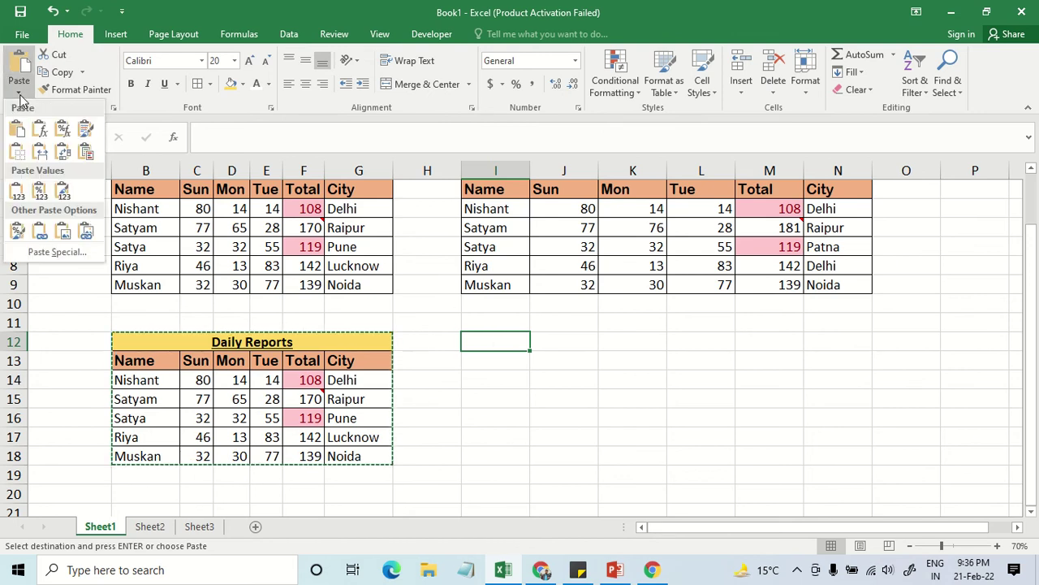
{"action": "left_click", "coordinate": [54, 252]}
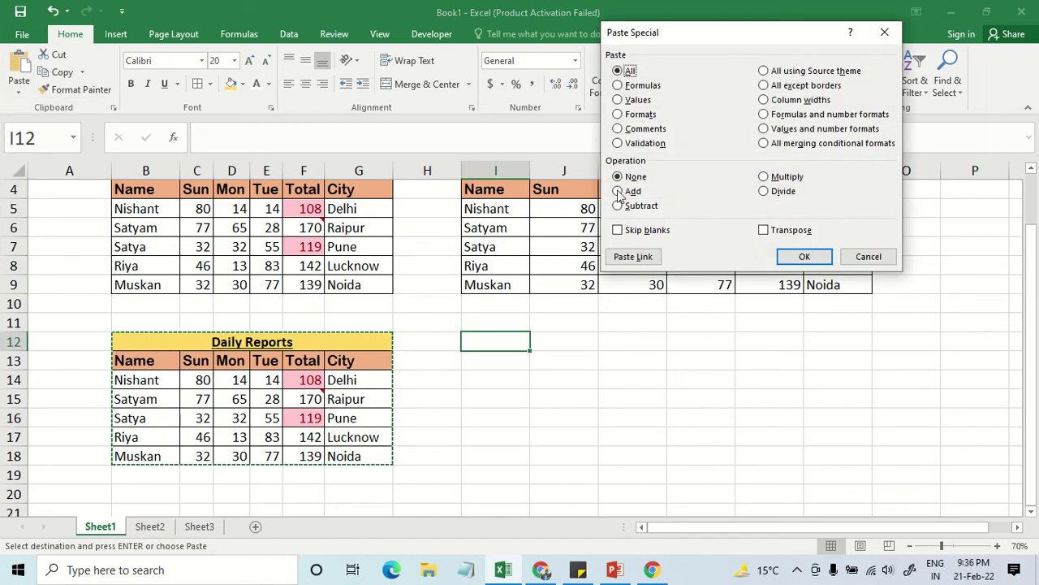
{"action": "mouse_move", "coordinate": [751, 34]}
{"action": "left_mouse_down"}
{"action": "mouse_move", "coordinate": [379, 28]}
{"action": "mouse_move", "coordinate": [318, 60]}
{"action": "left_mouse_up"}
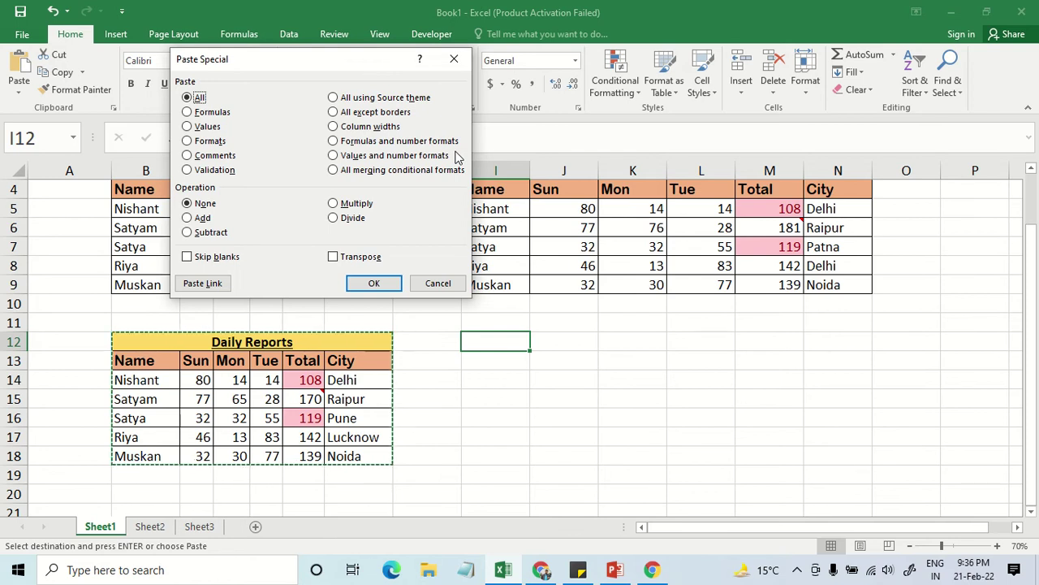
{"action": "left_click_drag", "start_coordinate": [343, 64], "coordinate": [286, 82]}
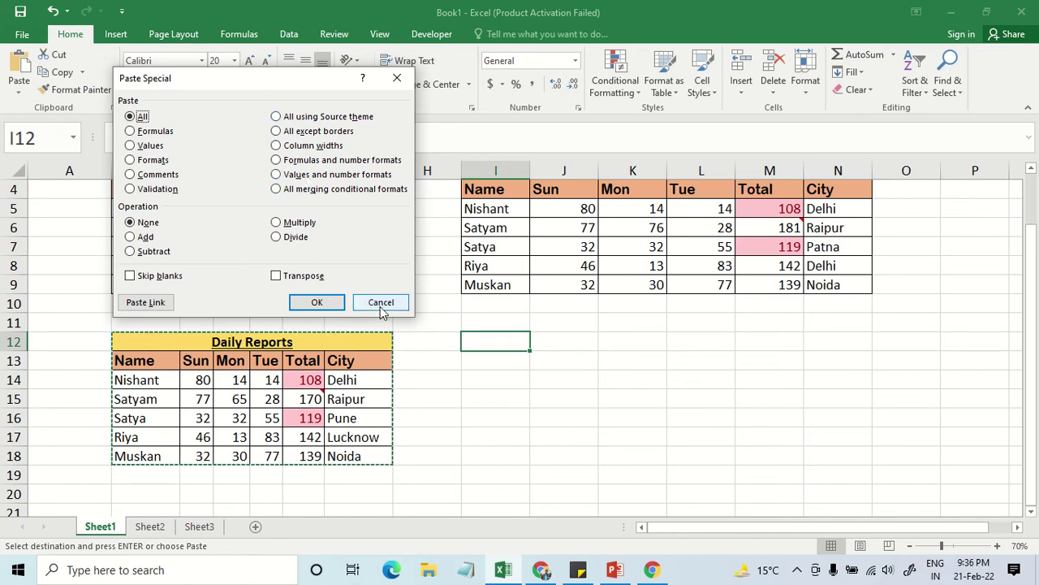
{"action": "left_click", "coordinate": [381, 303]}
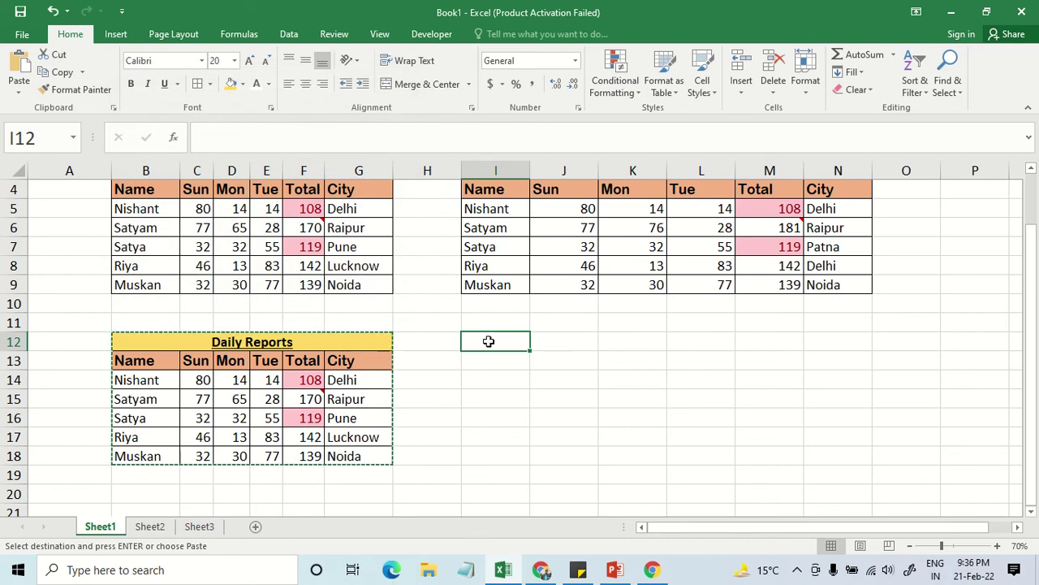
{"action": "right_click", "coordinate": [488, 344]}
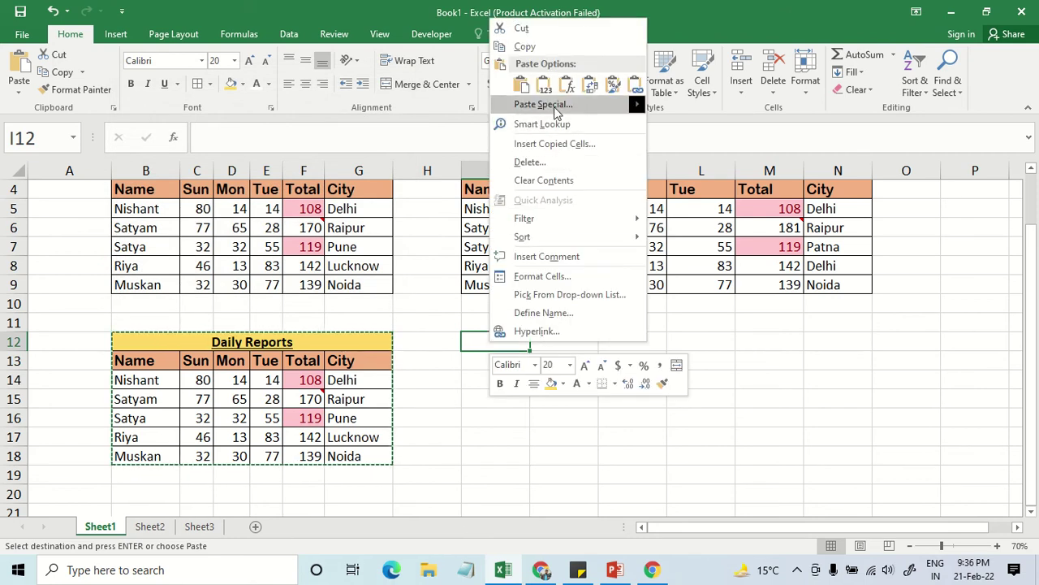
{"action": "mouse_move", "coordinate": [542, 105]}
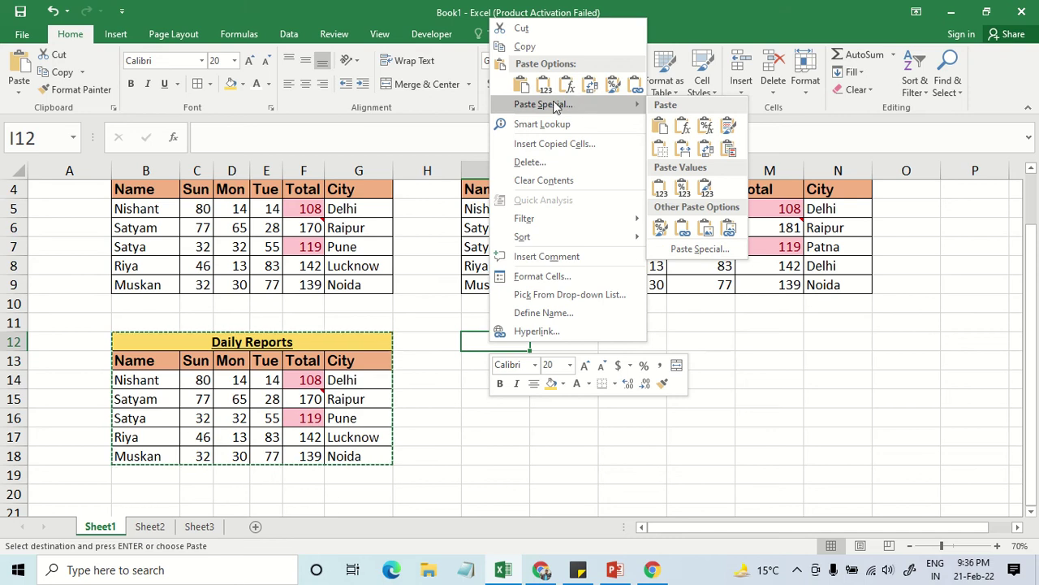
{"action": "left_click", "coordinate": [554, 106]}
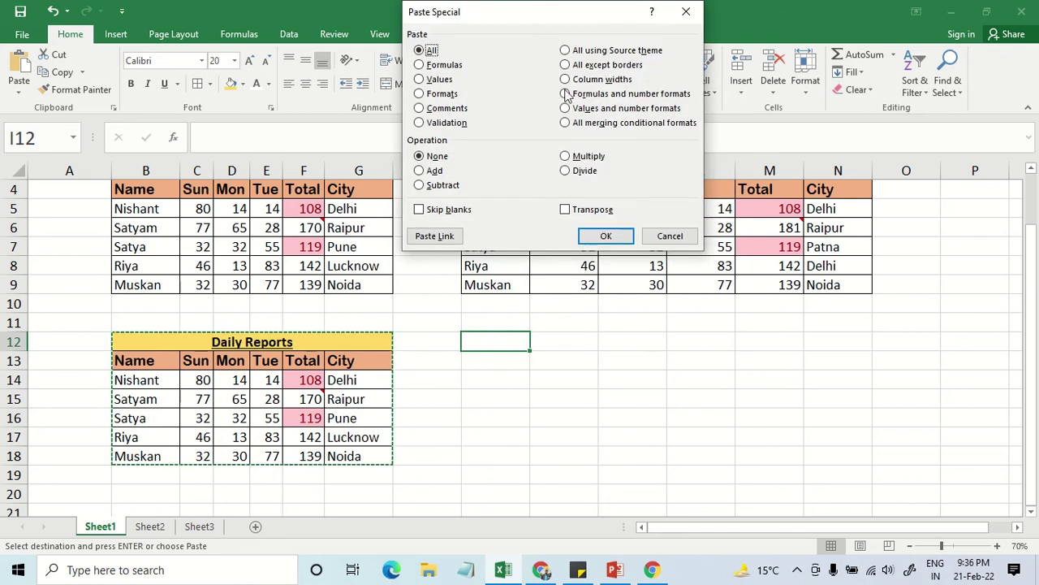
{"action": "left_click", "coordinate": [686, 12]}
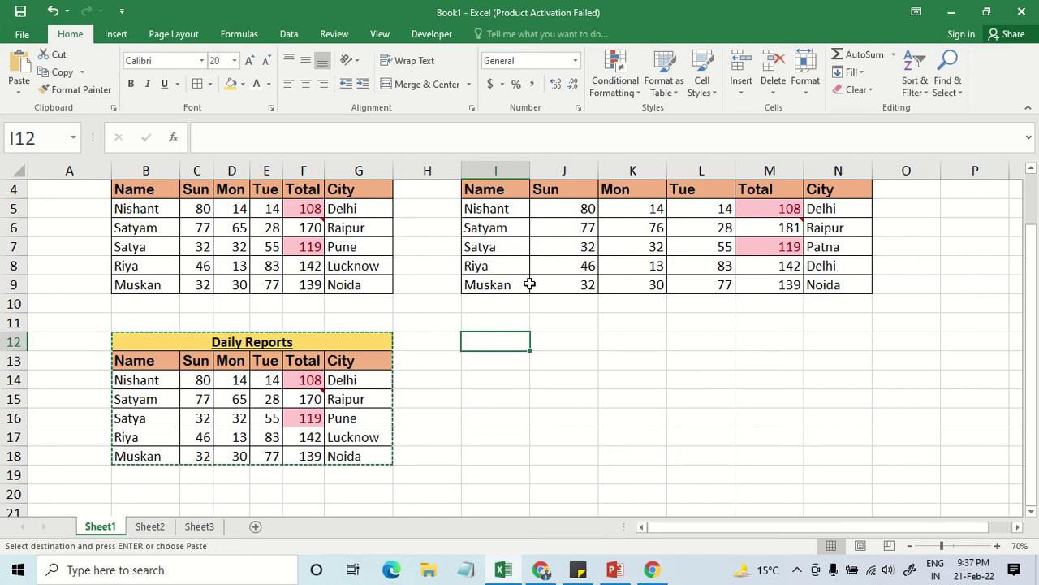
{"action": "key", "text": "ctrl+alt+v"}
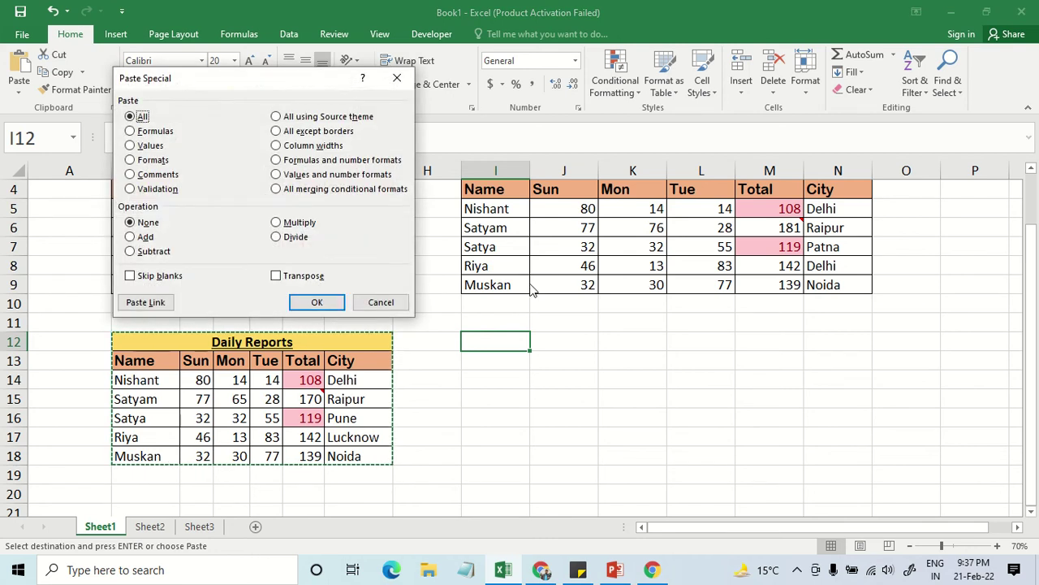
{"action": "key", "text": "Escape"}
{"action": "left_click", "coordinate": [242, 304]}
{"action": "scroll", "coordinate": [195, 268], "scroll_direction": "up", "scroll_amount": 1}
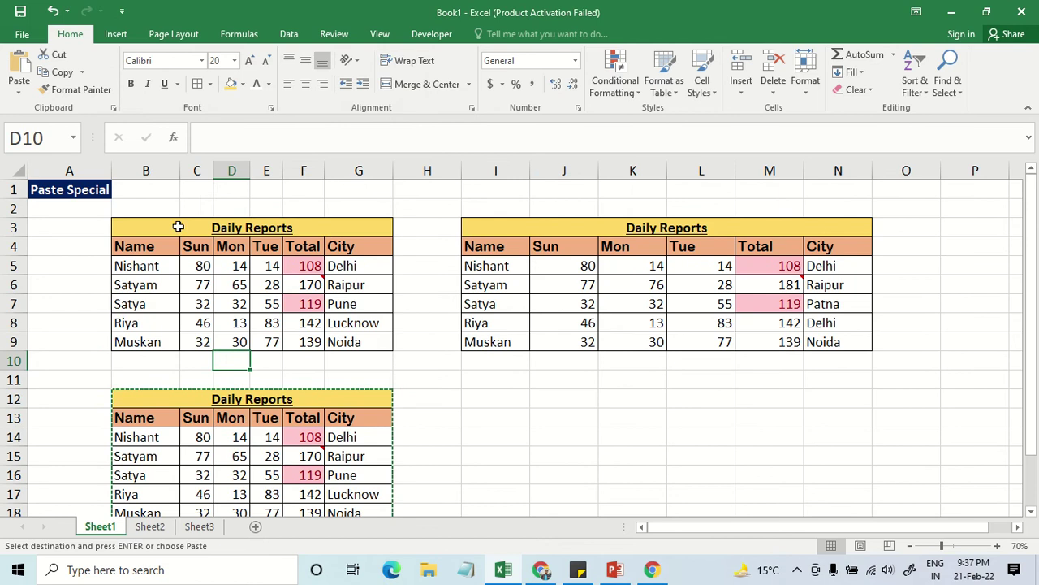
{"action": "left_click", "coordinate": [167, 188]}
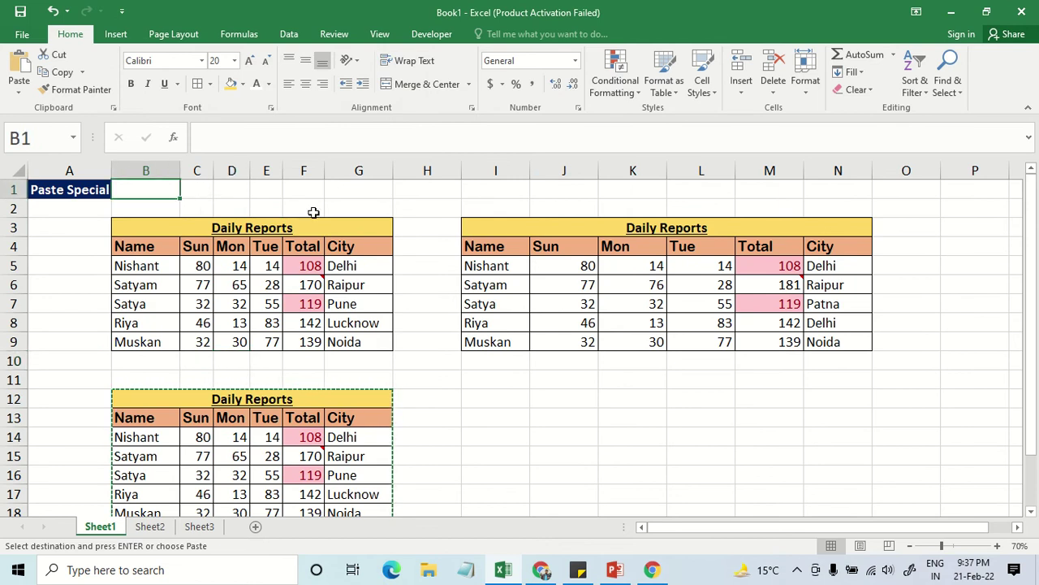
Enter 'Ctrl+alt+v' in B1 and format it bold italic with a yellow fill.
{"action": "type", "text": "Ctrl+alt+v"}
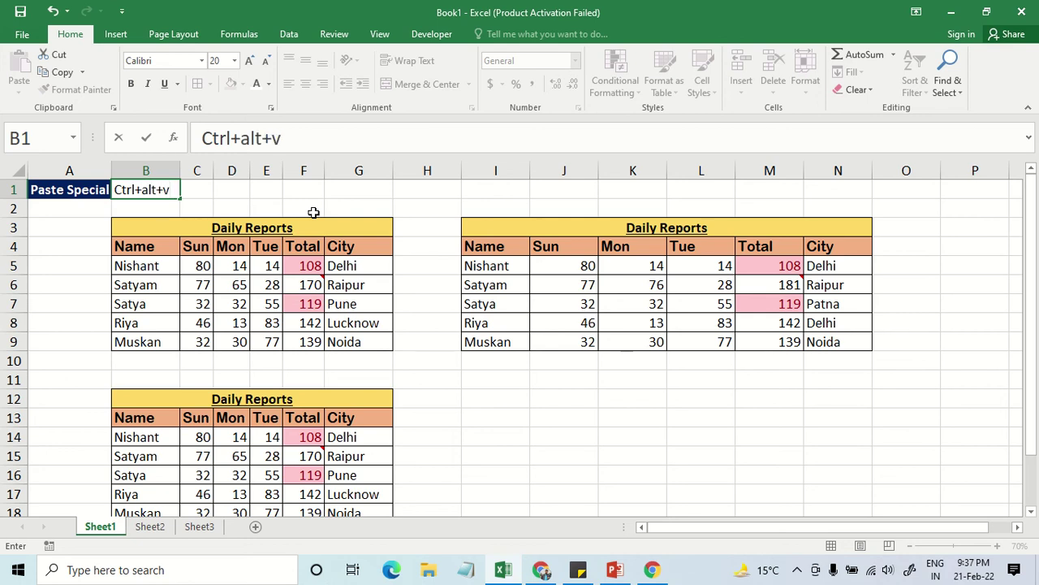
{"action": "key", "text": "Return"}
{"action": "left_click", "coordinate": [158, 192]}
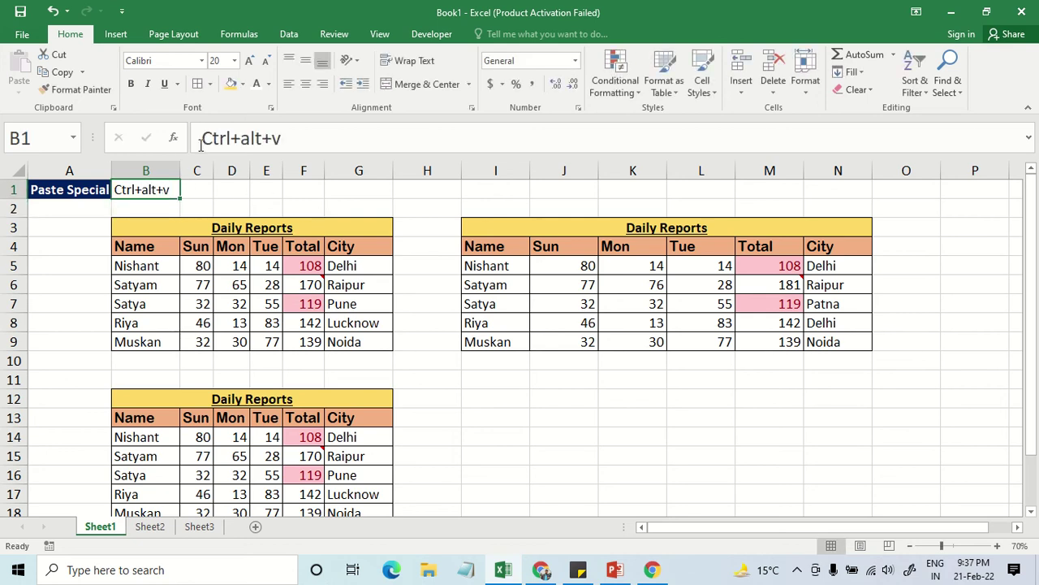
{"action": "left_click", "coordinate": [232, 84]}
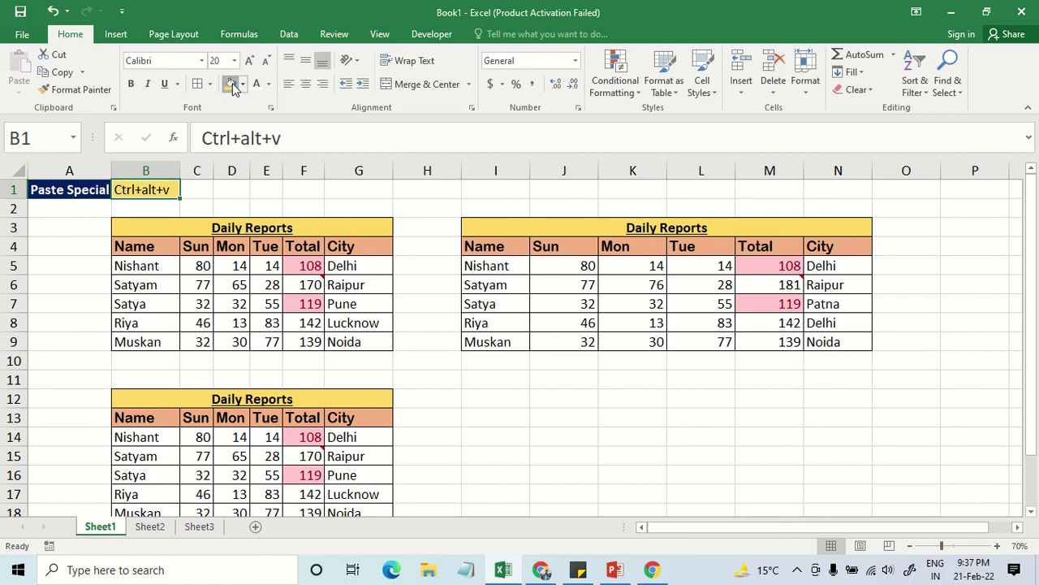
{"action": "left_click", "coordinate": [230, 207]}
{"action": "left_click", "coordinate": [172, 193]}
{"action": "left_click", "coordinate": [132, 84]}
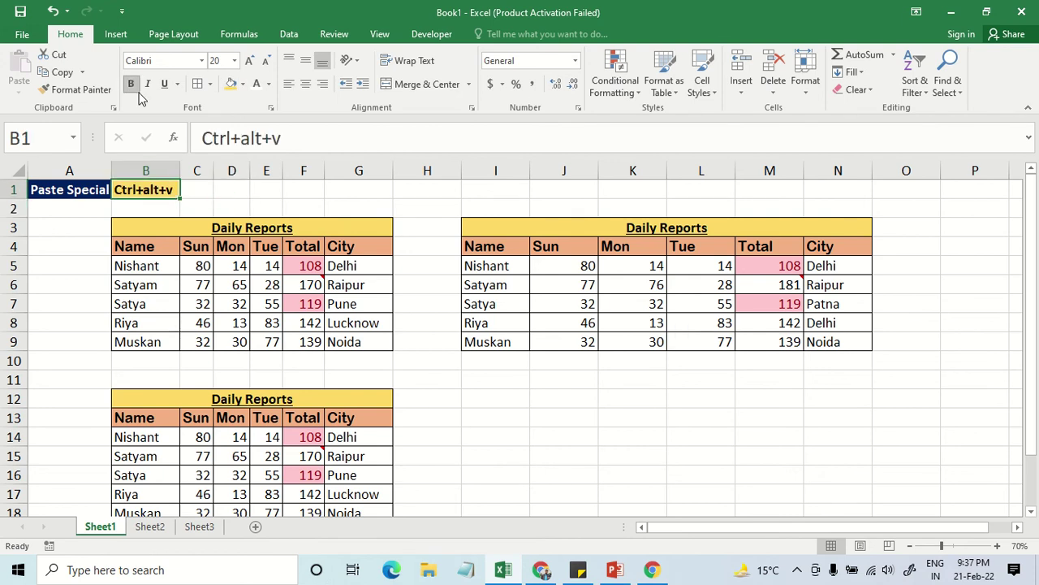
{"action": "left_click", "coordinate": [147, 85]}
{"action": "left_click", "coordinate": [307, 196]}
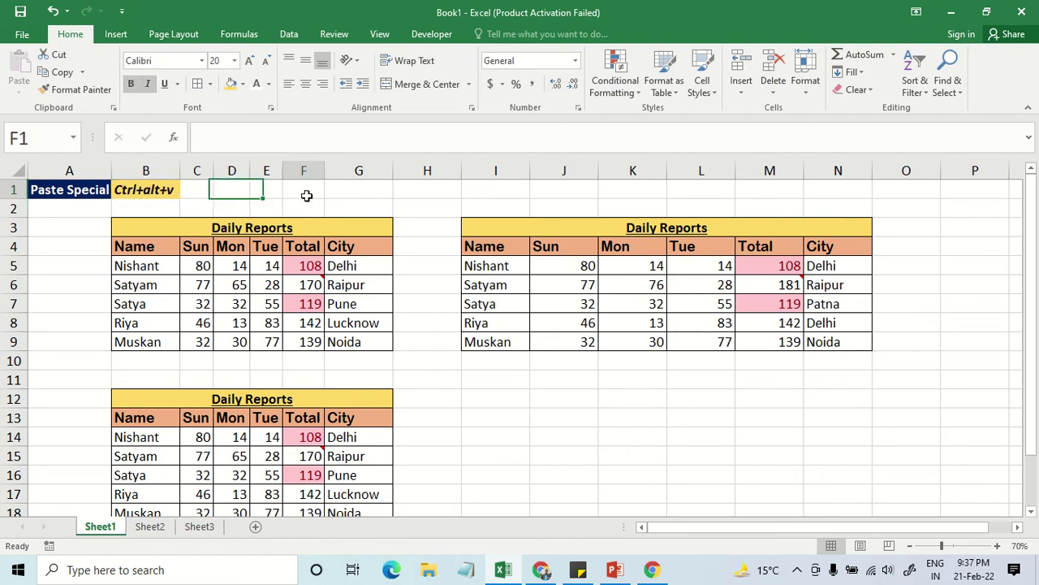
{"action": "scroll", "coordinate": [365, 244], "scroll_direction": "down", "scroll_amount": 2}
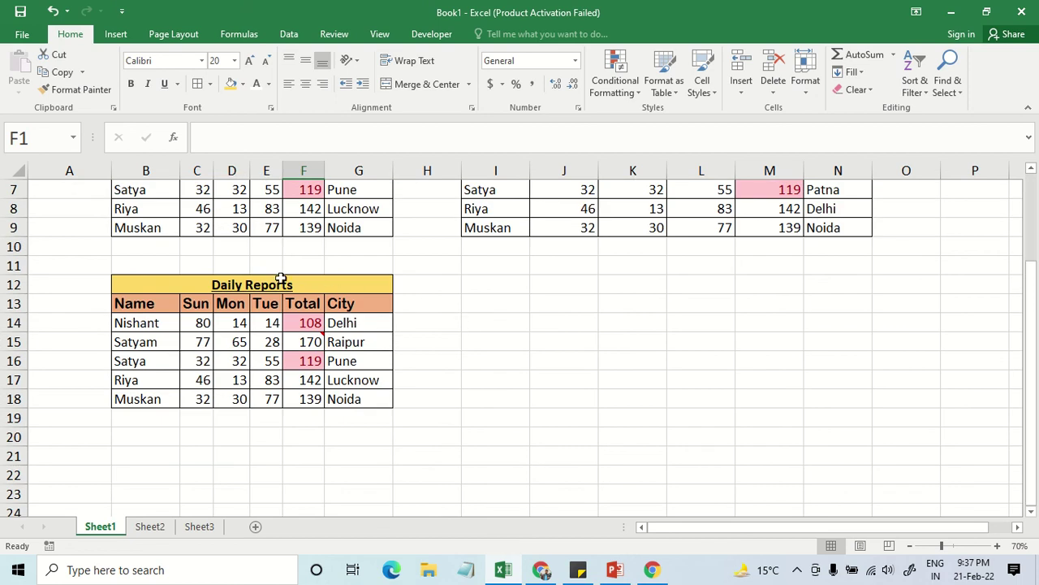
Copy B12:G18 and select I12 as the paste destination.
{"action": "left_click", "coordinate": [209, 284]}
{"action": "scroll", "coordinate": [516, 291], "scroll_direction": "up", "scroll_amount": 2}
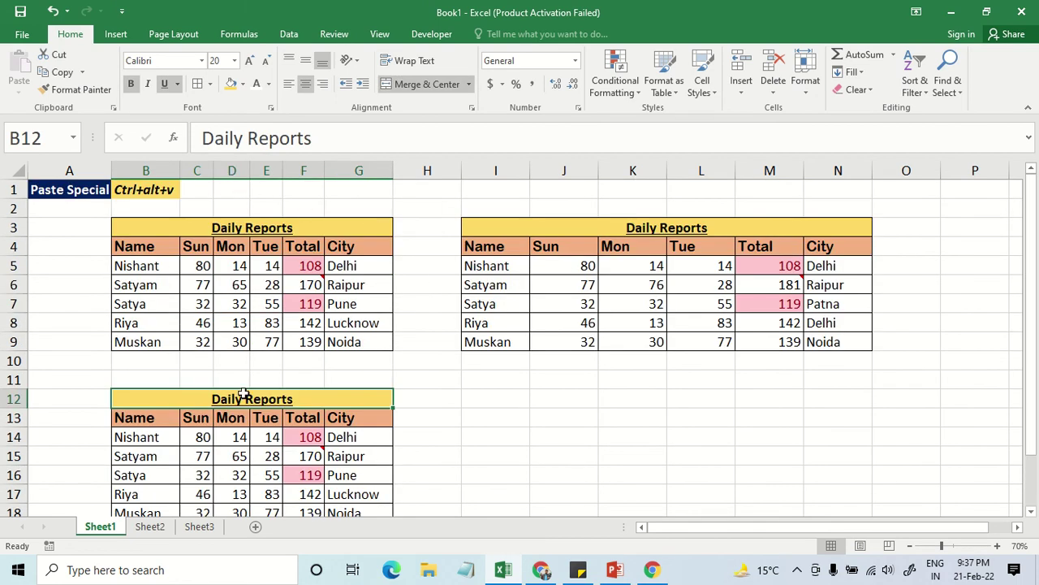
{"action": "left_click_drag", "start_coordinate": [244, 396], "coordinate": [205, 478]}
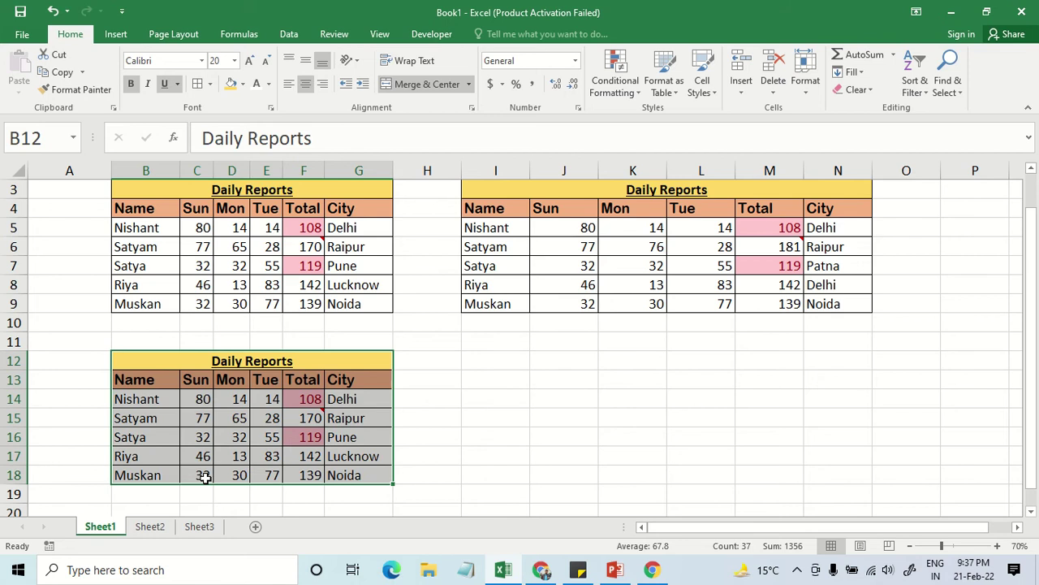
{"action": "key", "text": "ctrl+c"}
{"action": "left_click", "coordinate": [500, 360]}
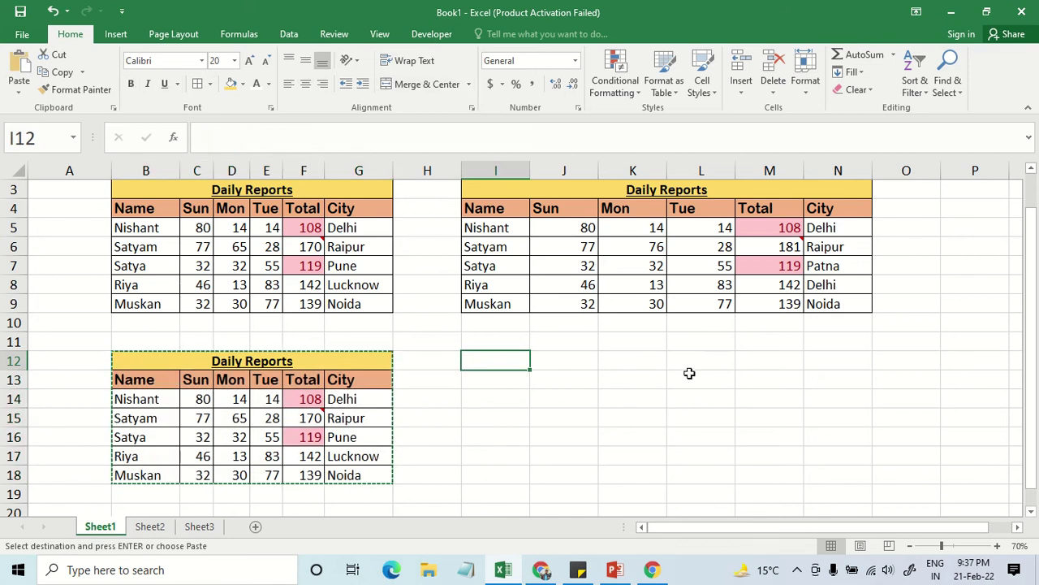
Open Paste Special with Alt+E+S+V and again with Alt+E+S, closing it both times.
{"action": "key", "text": "alt"}
{"action": "key", "text": "e"}
{"action": "key", "text": "s"}
{"action": "key", "text": "v"}
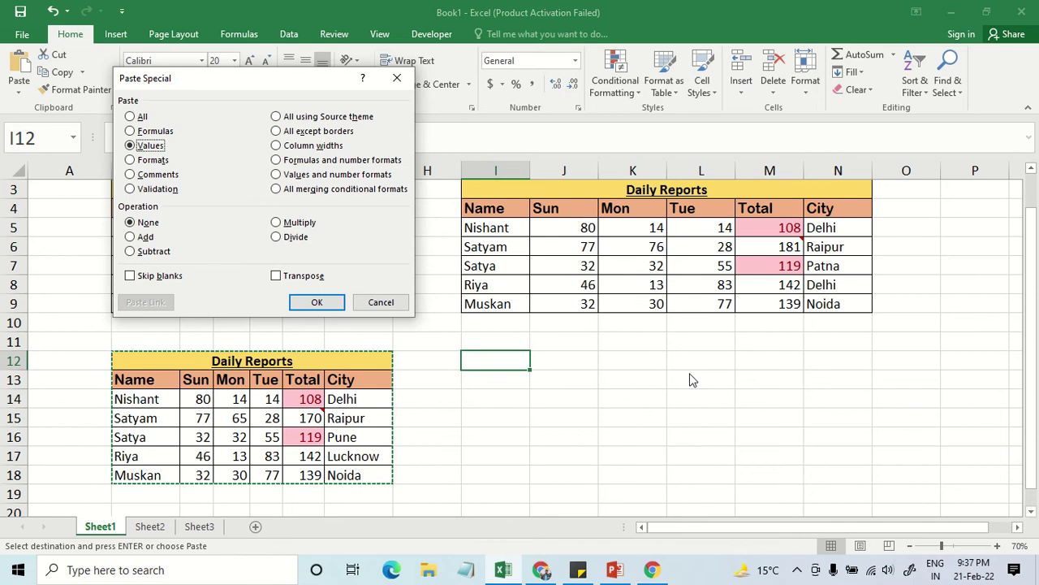
{"action": "key", "text": "Escape"}
{"action": "key", "text": "alt"}
{"action": "key", "text": "e"}
{"action": "key", "text": "s"}
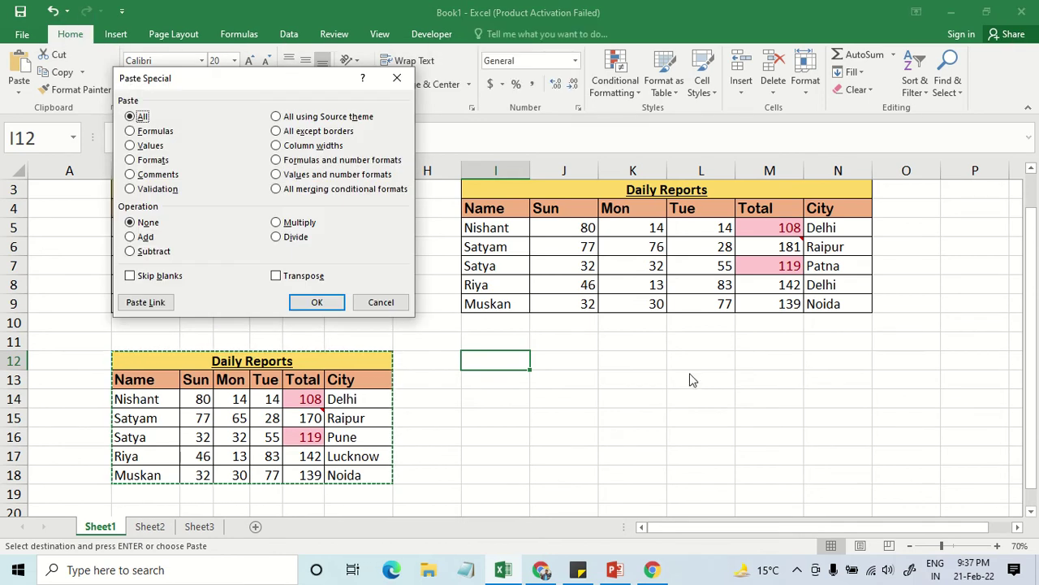
{"action": "key", "text": "Escape"}
{"action": "left_click", "coordinate": [455, 324]}
{"action": "scroll", "coordinate": [391, 252], "scroll_direction": "up", "scroll_amount": 1}
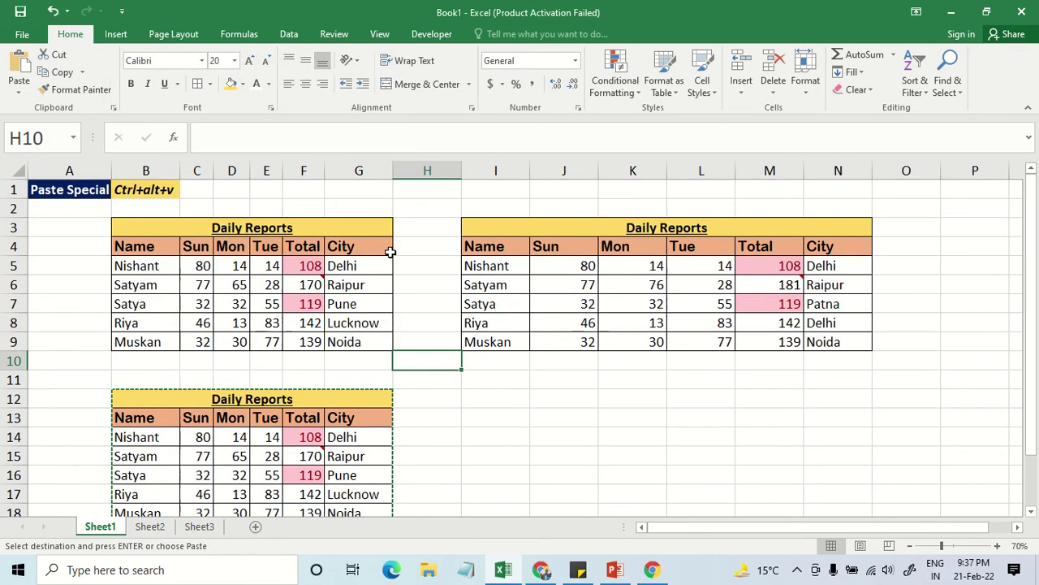
Type 'alt+e+s' in D1, merge and centre it over D1:E1, bold on yellow fill.
{"action": "left_click", "coordinate": [226, 190]}
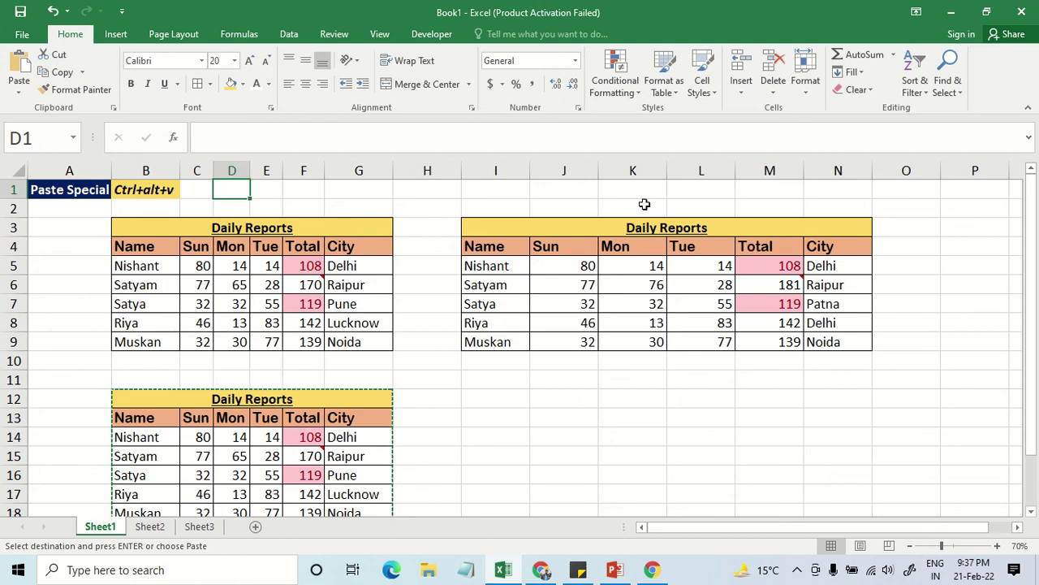
{"action": "type", "text": "alt+e+s"}
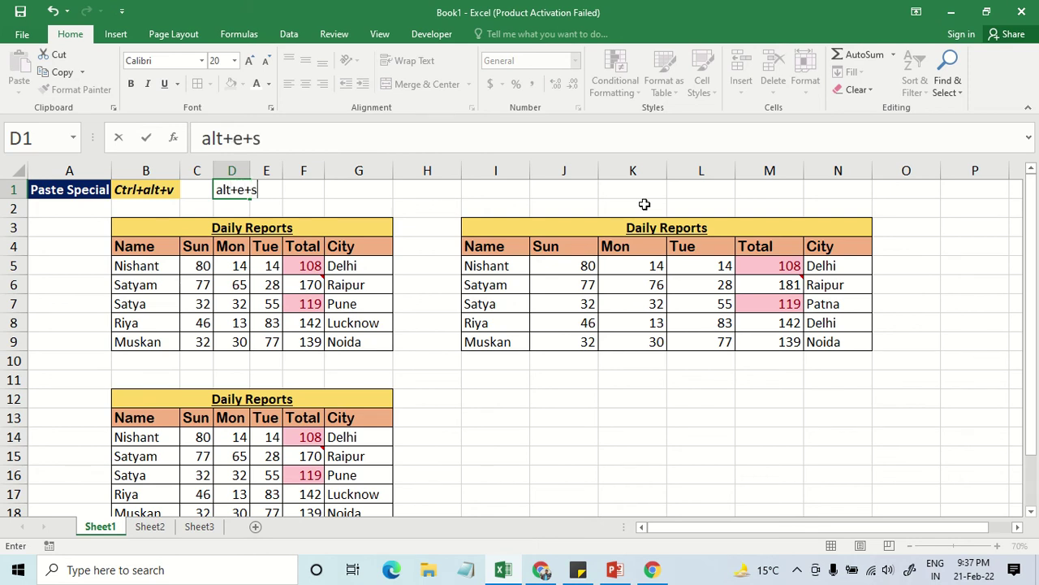
{"action": "left_click", "coordinate": [376, 212]}
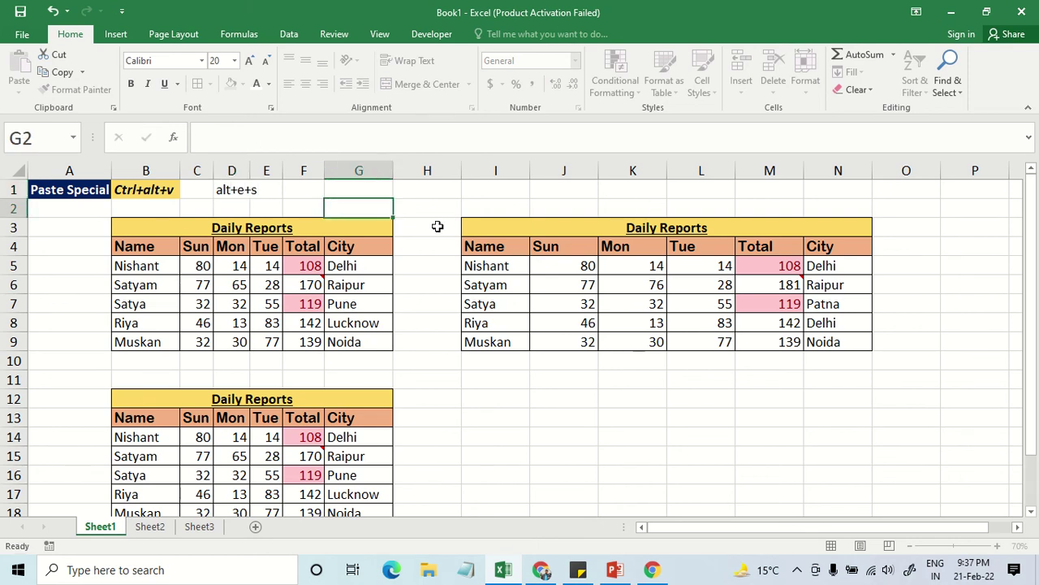
{"action": "left_click", "coordinate": [228, 186]}
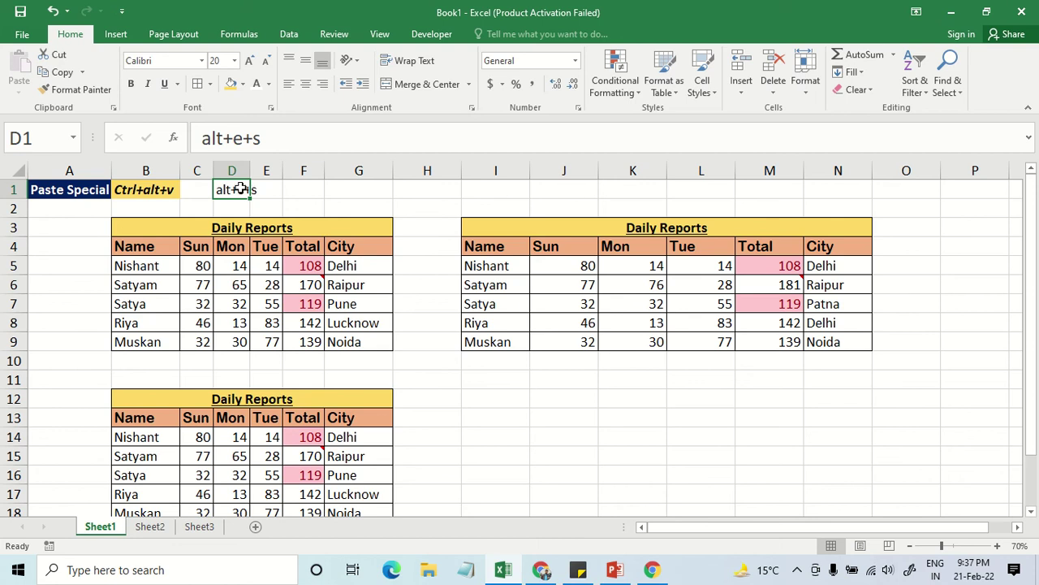
{"action": "left_click_drag", "start_coordinate": [240, 188], "coordinate": [276, 189]}
{"action": "left_click", "coordinate": [406, 86]}
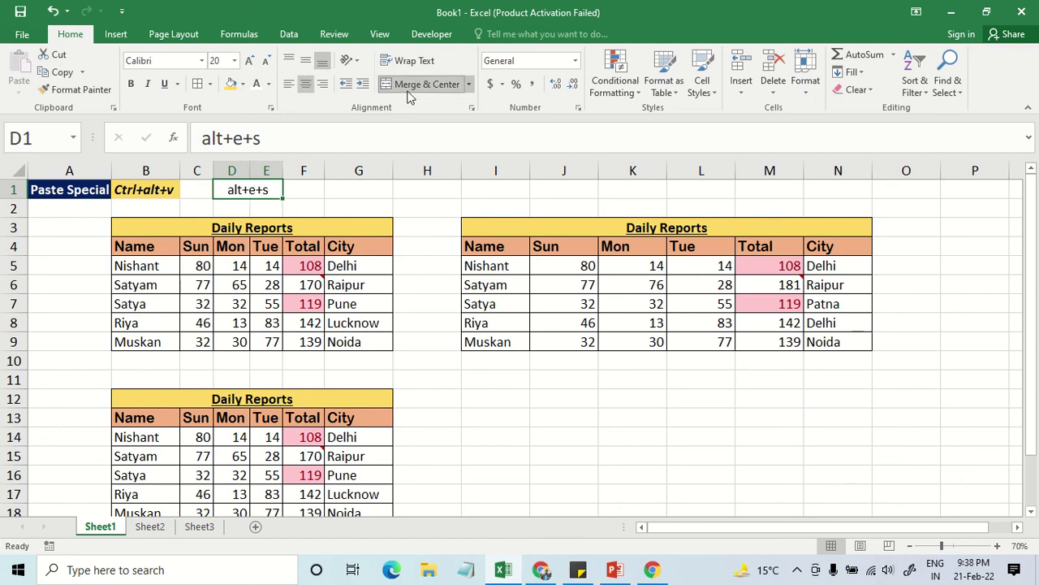
{"action": "left_click", "coordinate": [231, 83]}
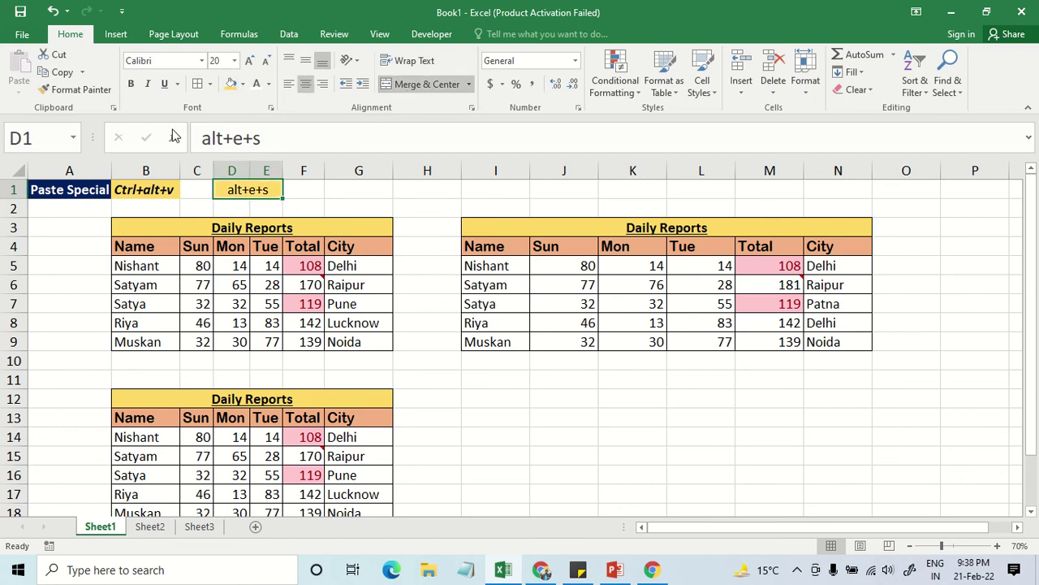
{"action": "left_click", "coordinate": [130, 84]}
{"action": "left_click", "coordinate": [431, 188]}
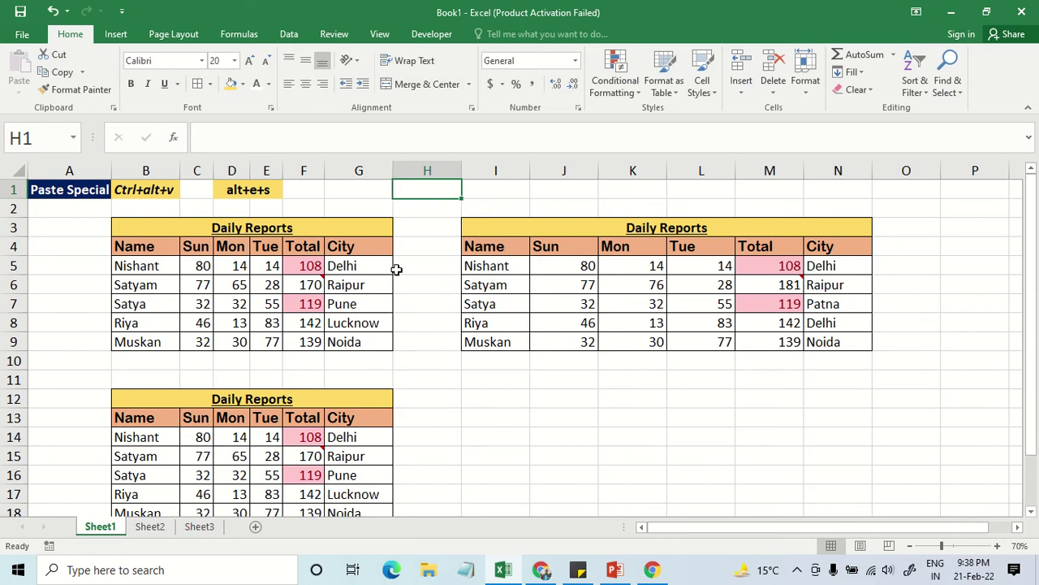
{"action": "scroll", "coordinate": [397, 269], "scroll_direction": "down", "scroll_amount": 4}
{"action": "scroll", "coordinate": [395, 264], "scroll_direction": "up", "scroll_amount": 2}
Select the lower table B12:G18 and choose I12 as the destination.
{"action": "left_click", "coordinate": [356, 286]}
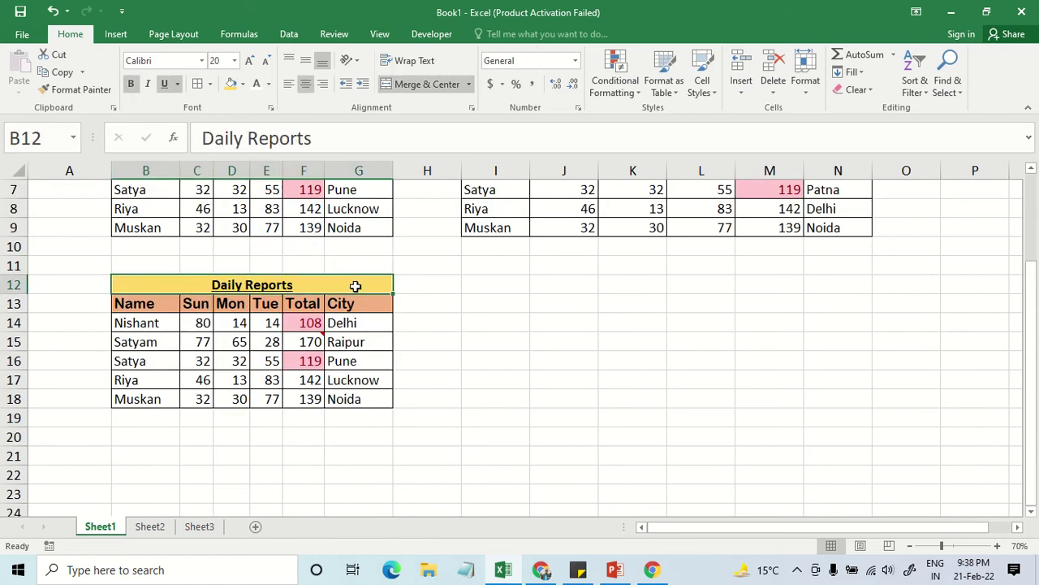
{"action": "scroll", "coordinate": [427, 288], "scroll_direction": "up", "scroll_amount": 1}
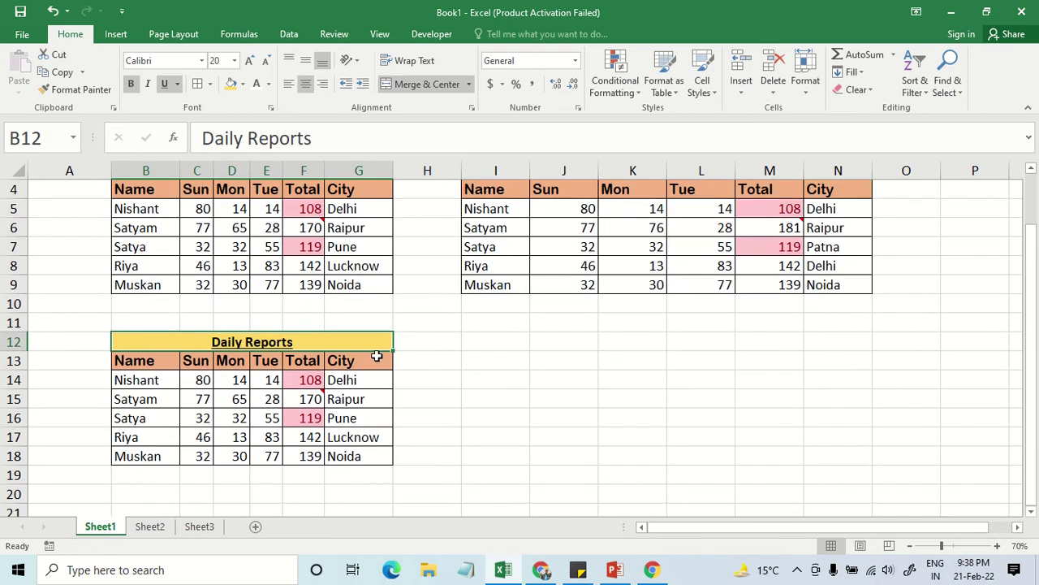
{"action": "left_click", "coordinate": [173, 364]}
{"action": "left_click_drag", "start_coordinate": [174, 345], "coordinate": [204, 455]}
{"action": "left_click", "coordinate": [503, 345]}
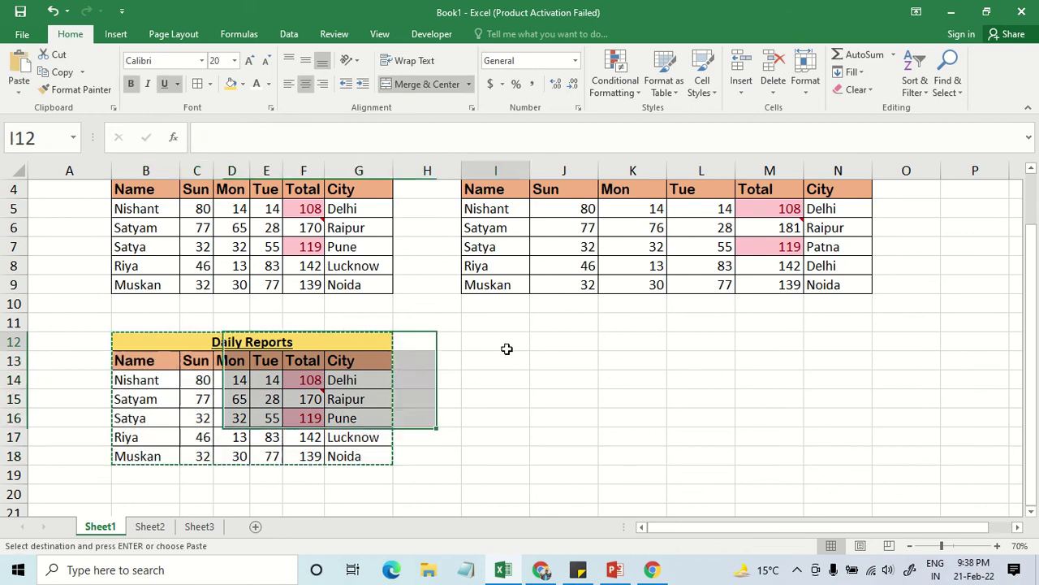
Use Paste Special with Formulas to paste the table into I12.
{"action": "left_click", "coordinate": [20, 92]}
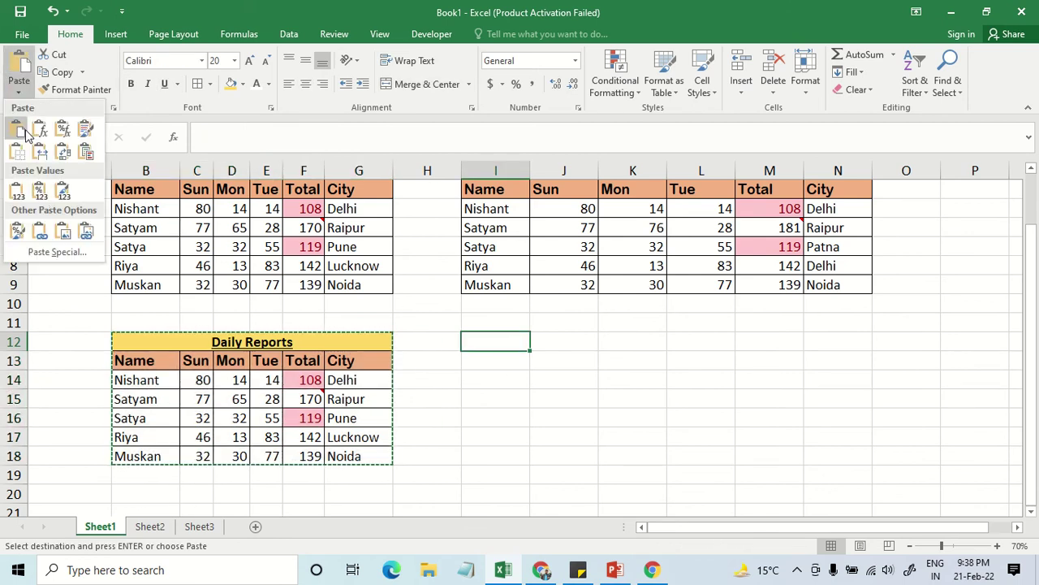
{"action": "left_click", "coordinate": [50, 251]}
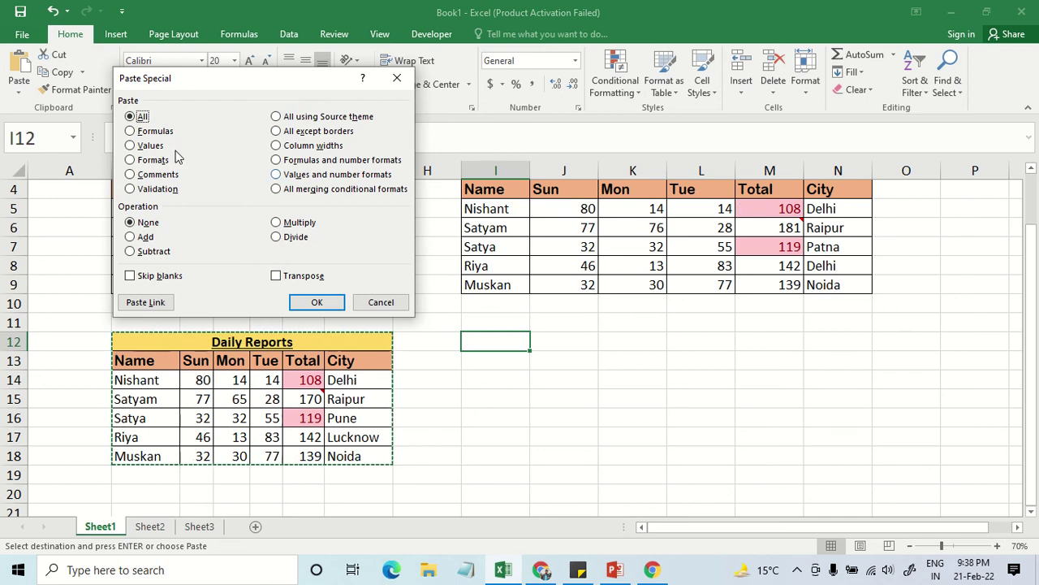
{"action": "left_click", "coordinate": [134, 132]}
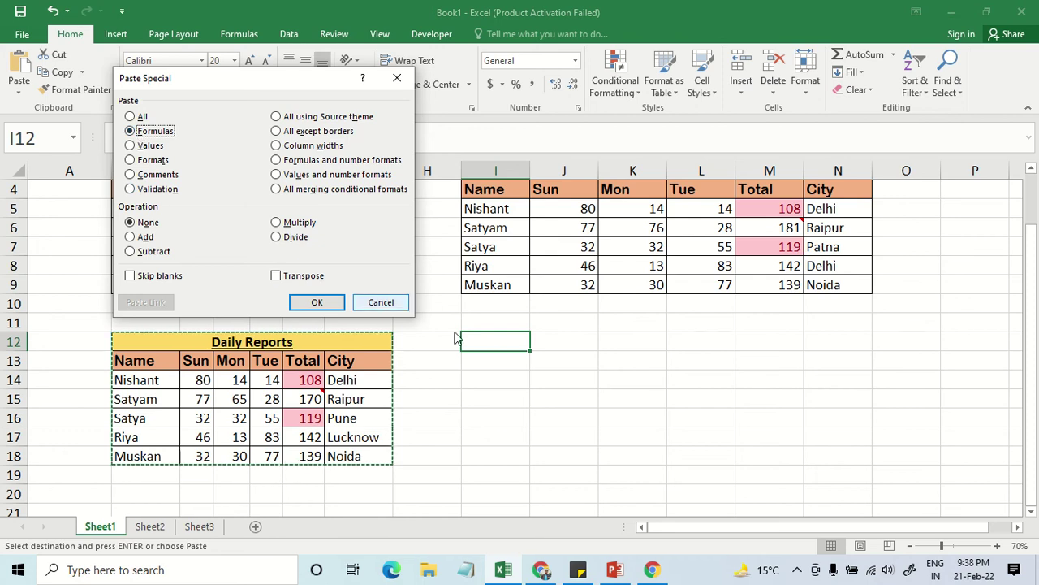
{"action": "left_click", "coordinate": [317, 302]}
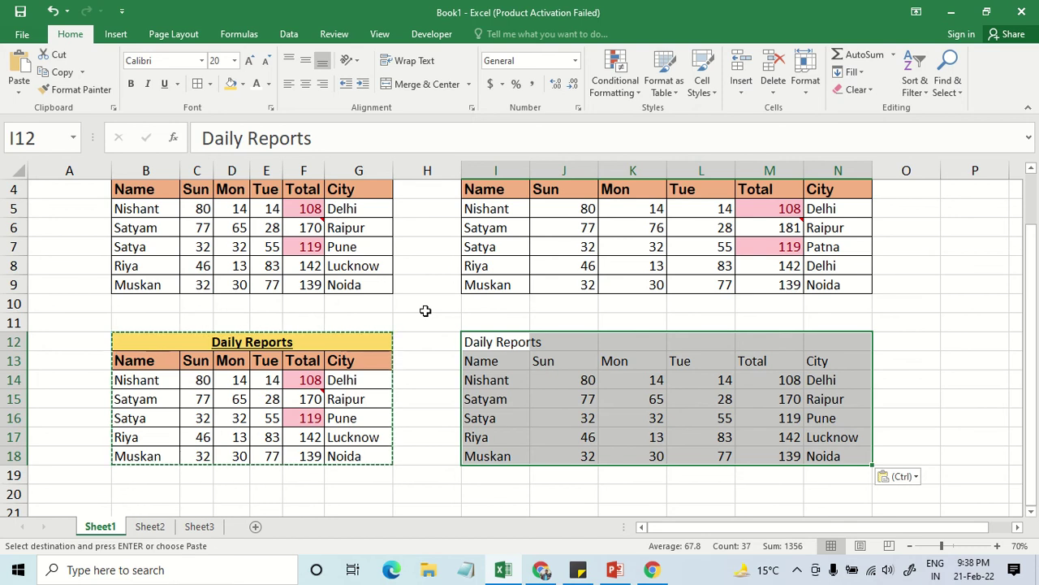
Compare the merged title and Nishant cells of the original and pasted tables.
{"action": "left_click", "coordinate": [493, 360]}
{"action": "left_click", "coordinate": [240, 342]}
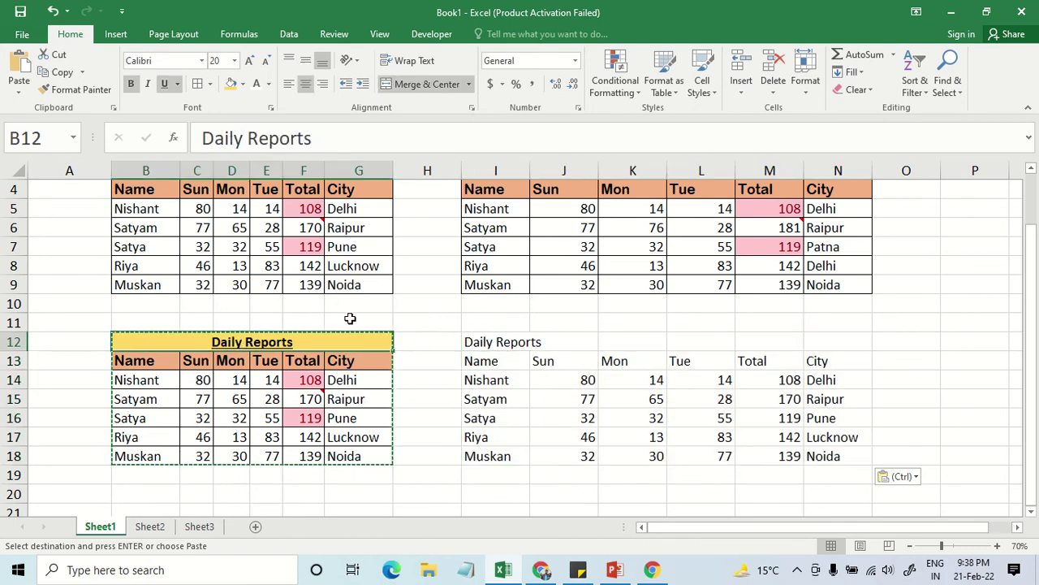
{"action": "left_click", "coordinate": [487, 342]}
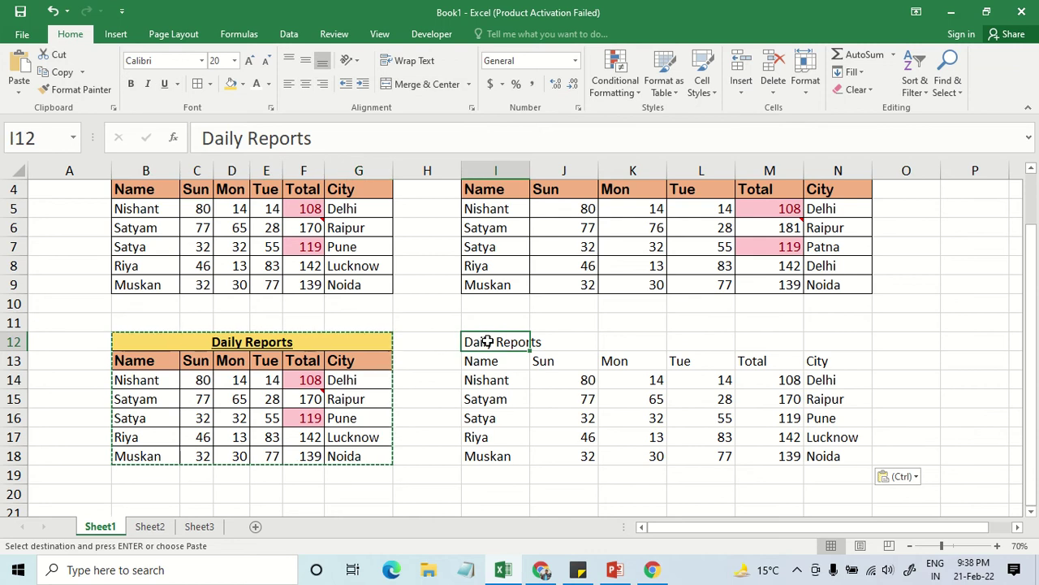
{"action": "left_click", "coordinate": [123, 375]}
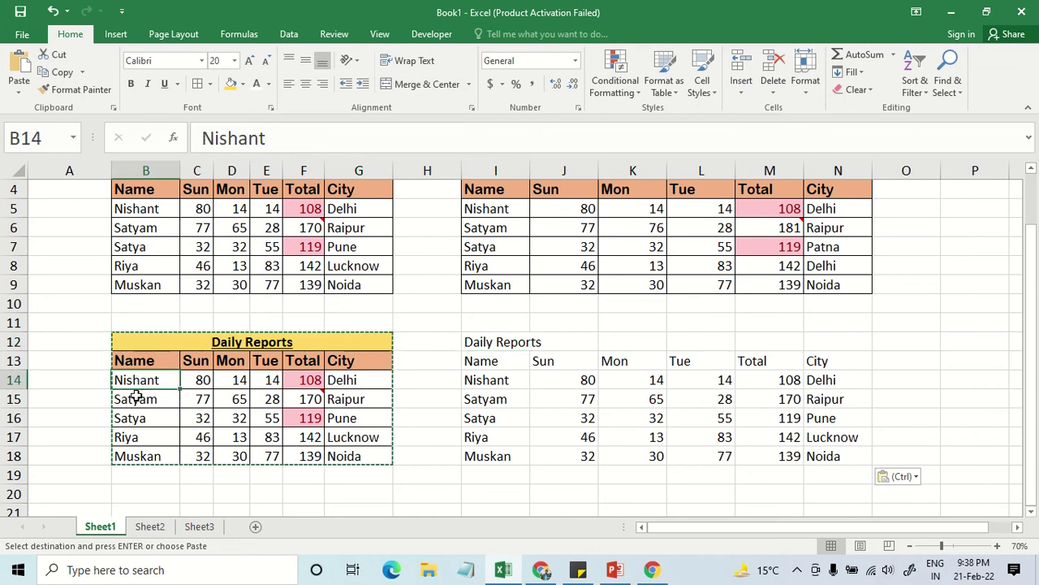
{"action": "left_click", "coordinate": [497, 379]}
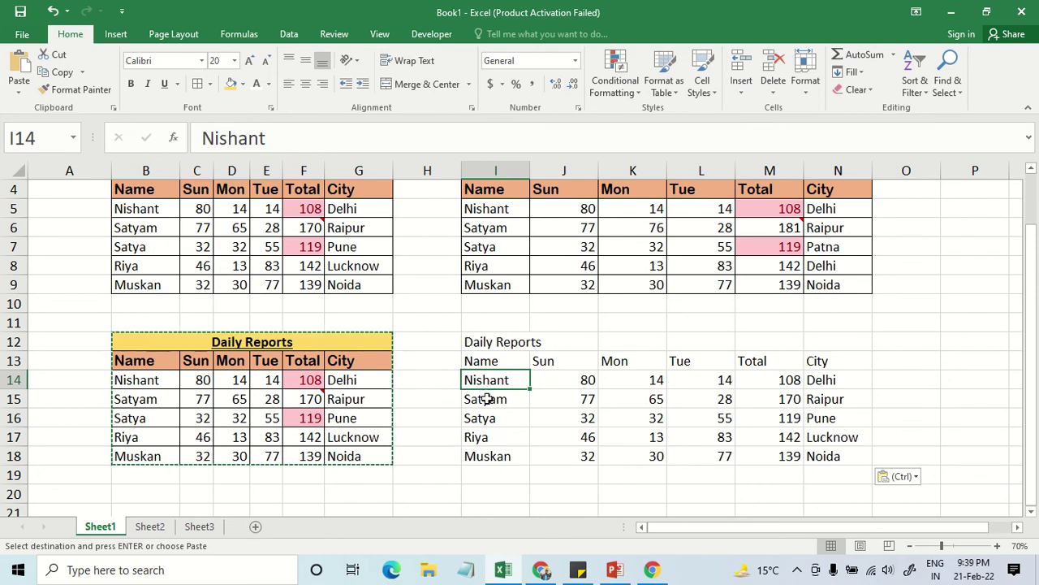
{"action": "key", "text": "Escape"}
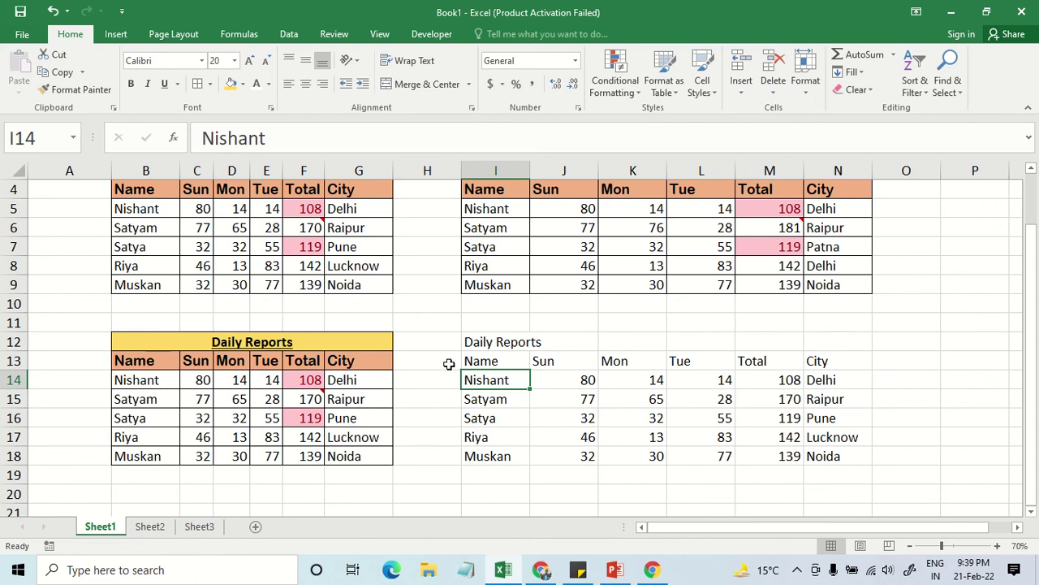
Compare the Total formulas F14 and M14 and the Sun, Mon, Tue values across tables.
{"action": "left_click", "coordinate": [478, 362]}
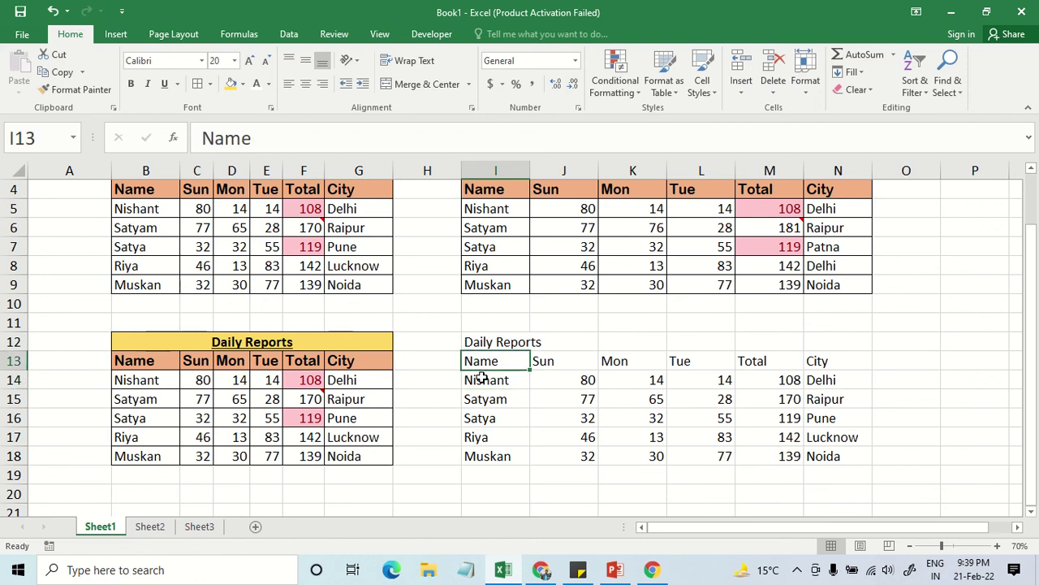
{"action": "left_click", "coordinate": [482, 378]}
{"action": "left_click", "coordinate": [763, 383]}
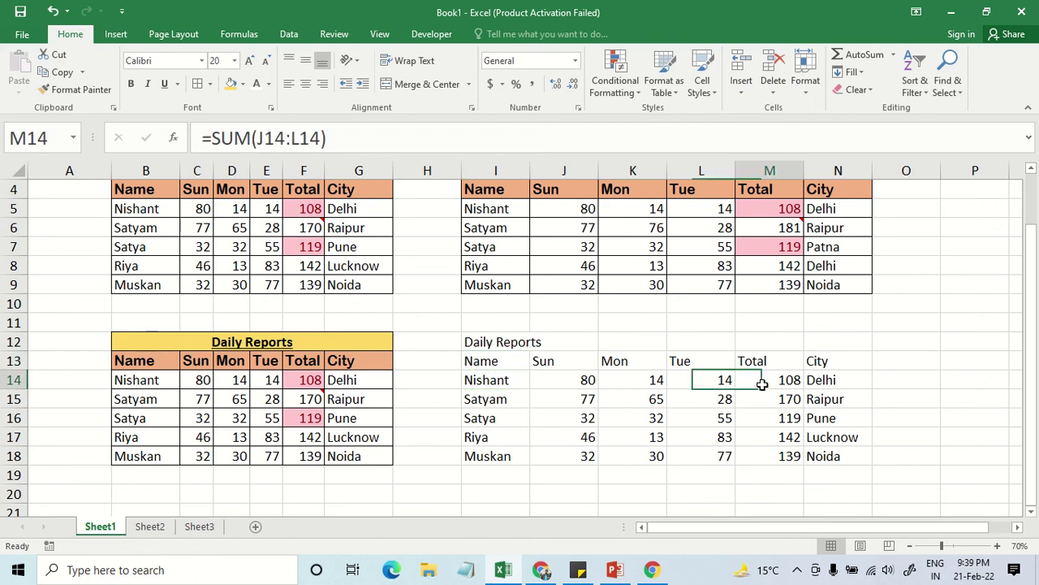
{"action": "left_click", "coordinate": [304, 379]}
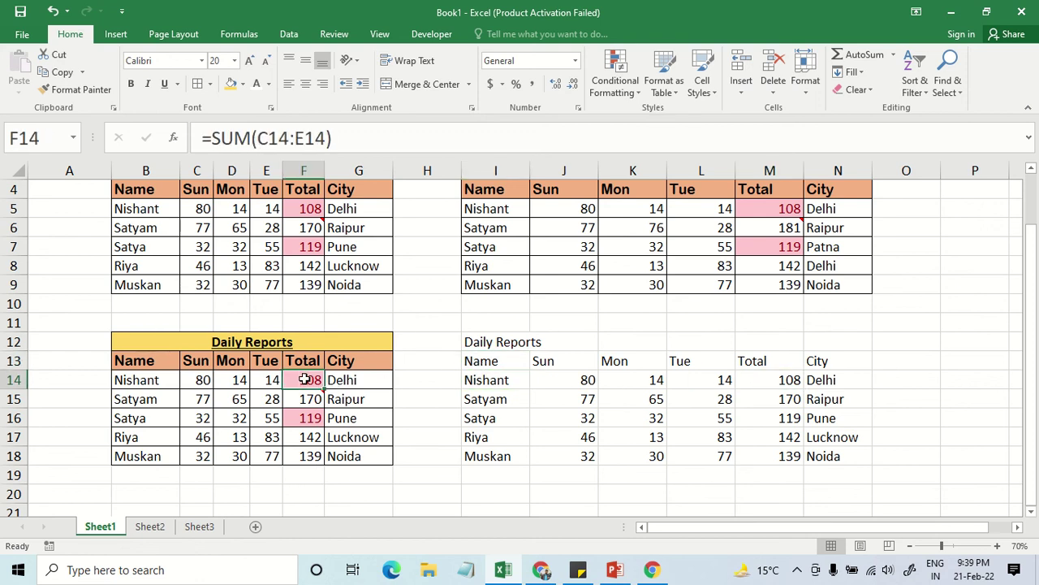
{"action": "left_click", "coordinate": [786, 385]}
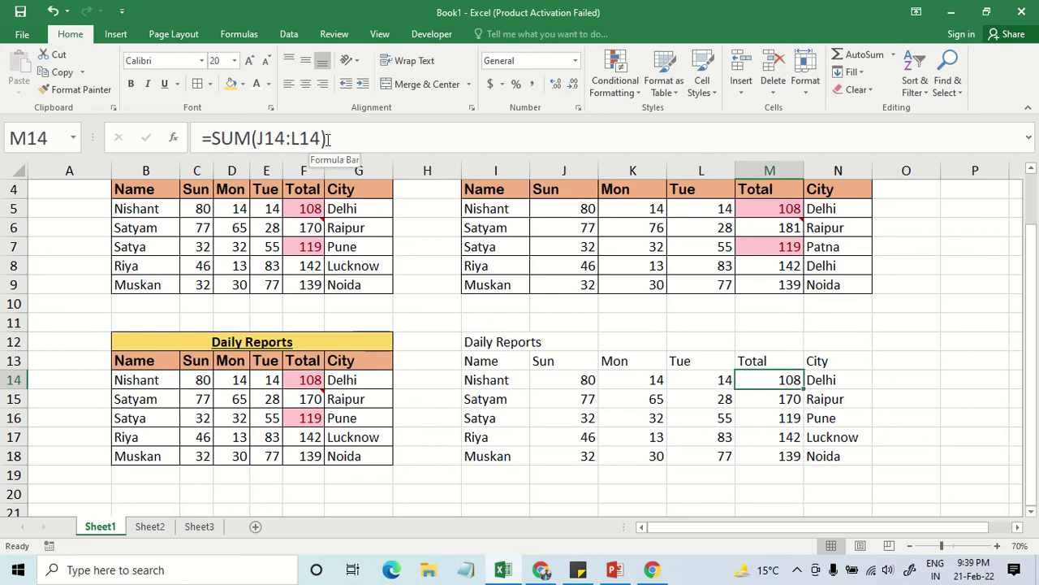
{"action": "left_click", "coordinate": [557, 381]}
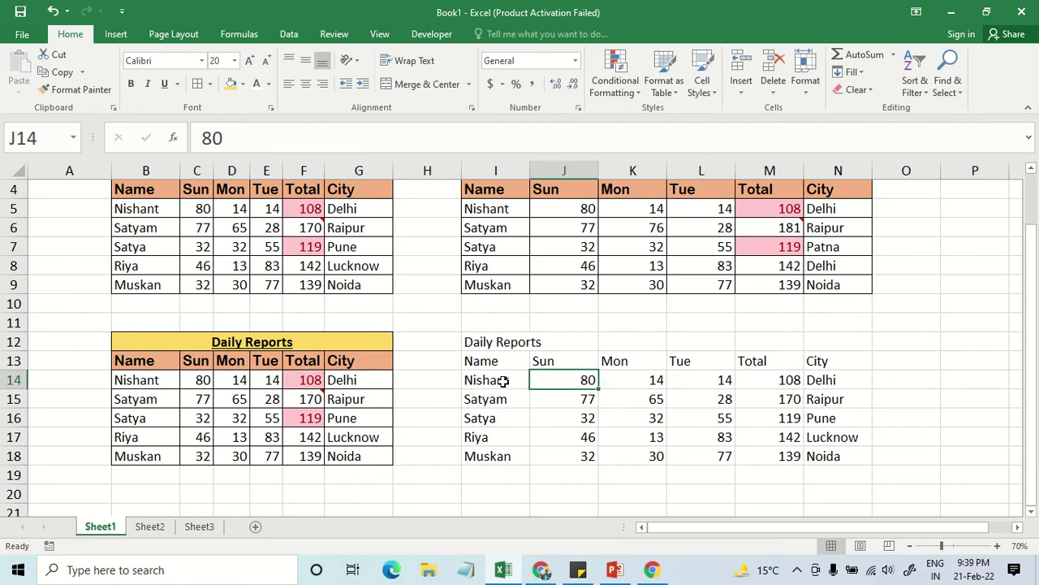
{"action": "left_click", "coordinate": [203, 380]}
{"action": "left_click", "coordinate": [569, 387]}
{"action": "left_click", "coordinate": [240, 379]}
{"action": "left_click", "coordinate": [605, 381]}
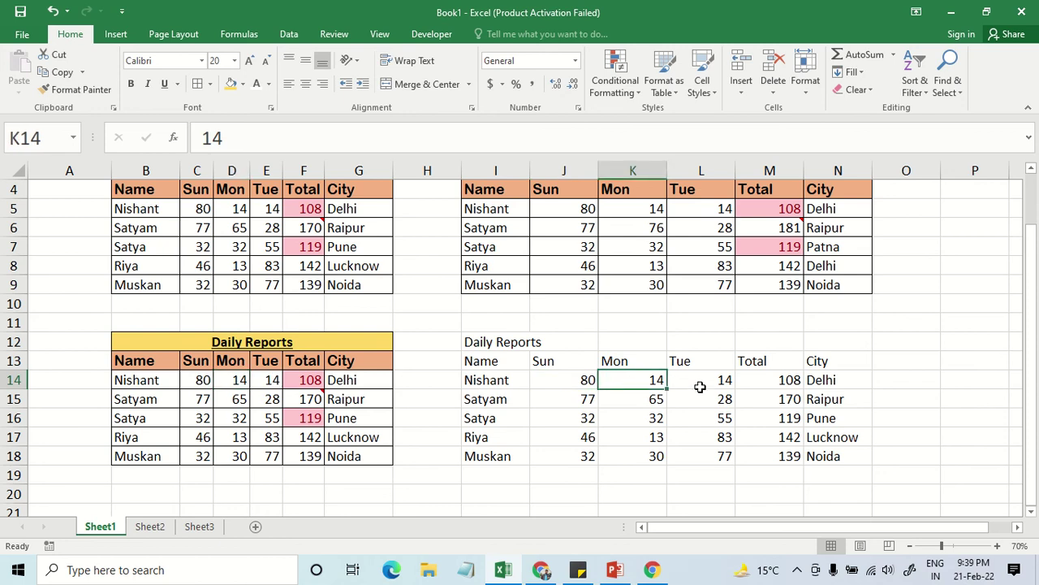
{"action": "left_click", "coordinate": [698, 385]}
{"action": "left_click", "coordinate": [265, 381]}
{"action": "left_click", "coordinate": [567, 385]}
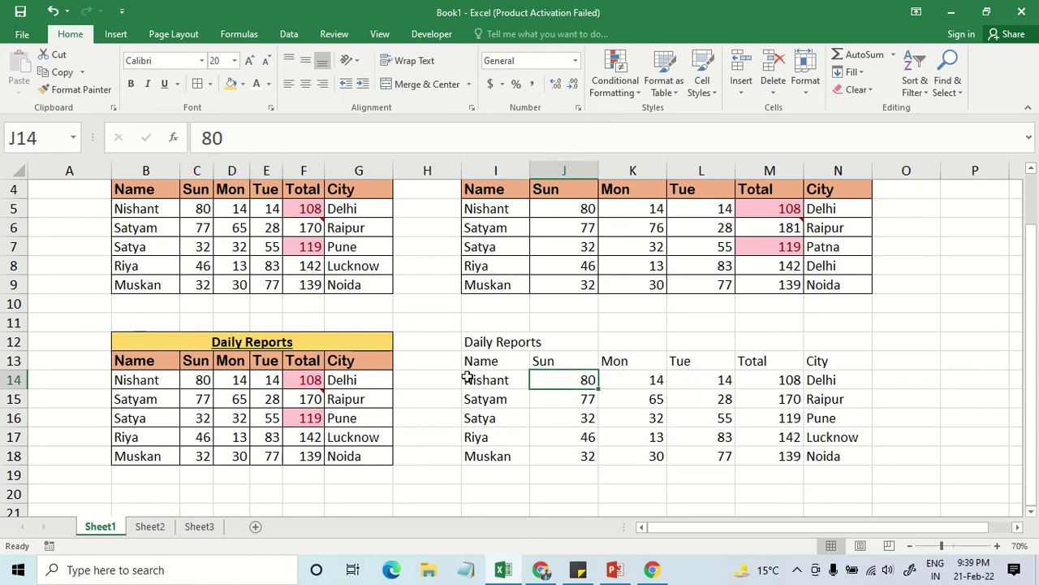
{"action": "left_click", "coordinate": [316, 381]}
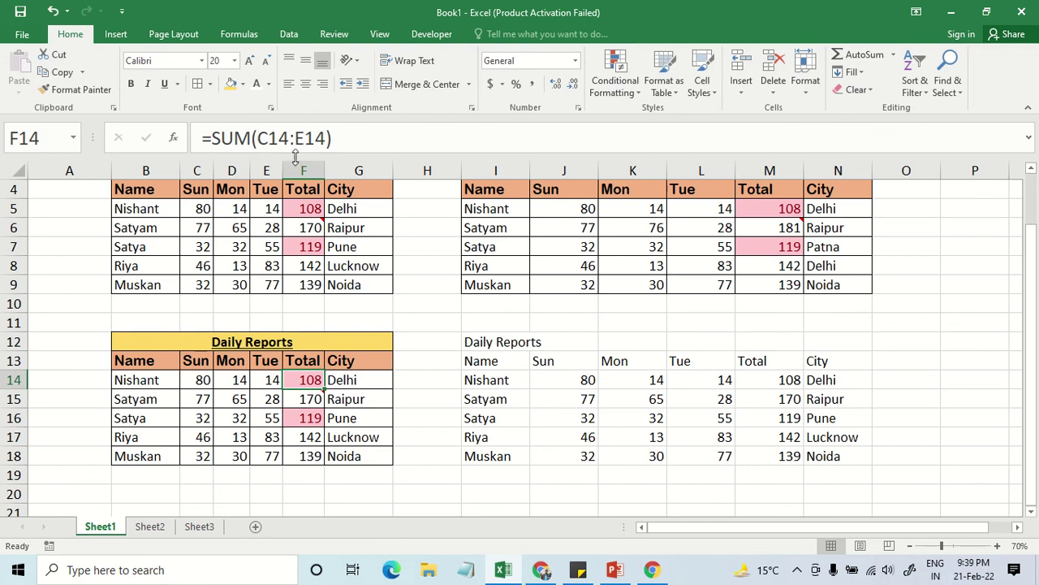
{"action": "left_click", "coordinate": [752, 383]}
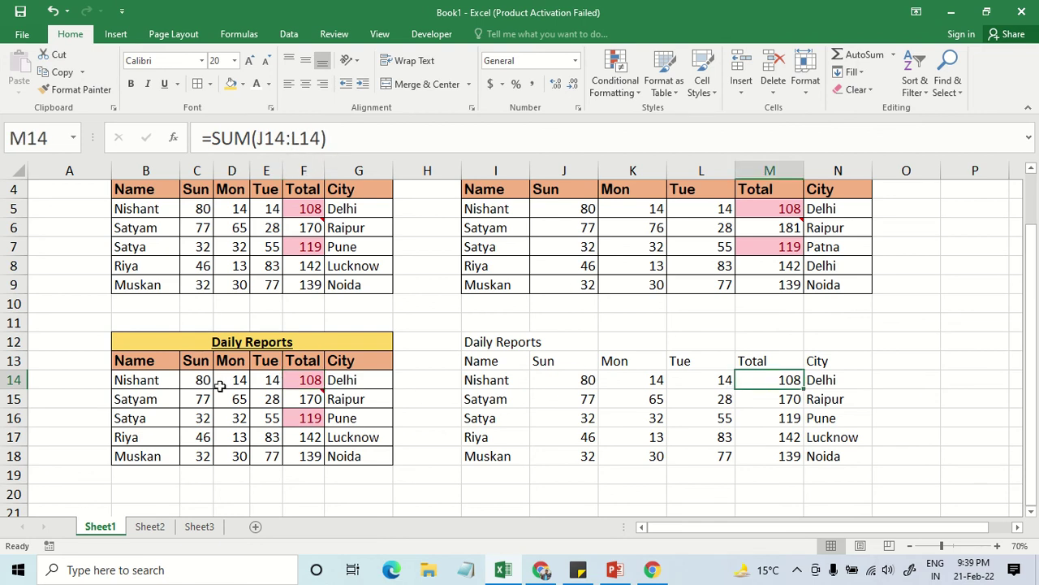
Inspect the Nishant cells and the upper titles, then select the pasted title row I12:N12.
{"action": "left_click", "coordinate": [172, 380]}
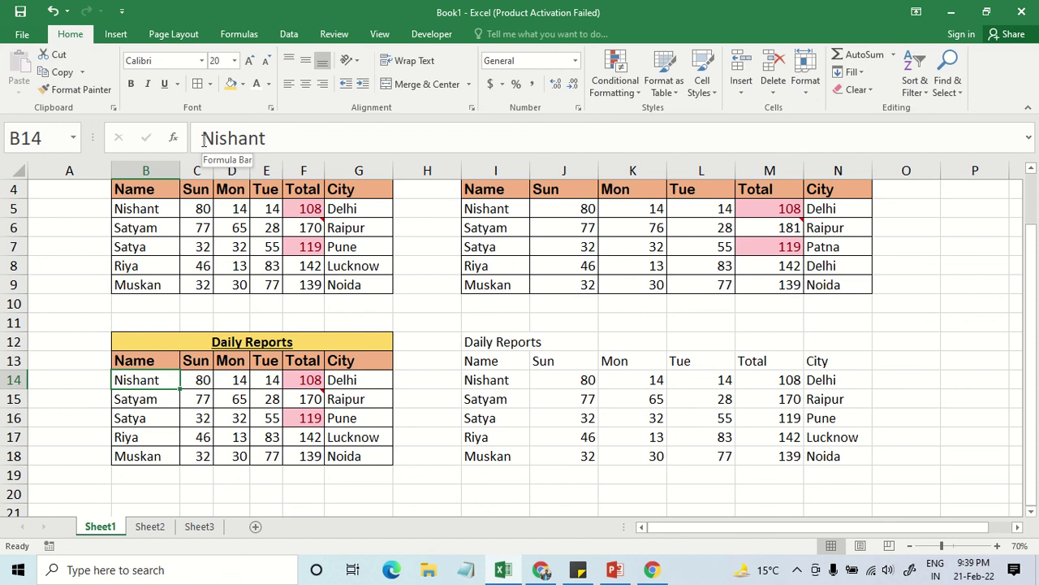
{"action": "left_click", "coordinate": [493, 380]}
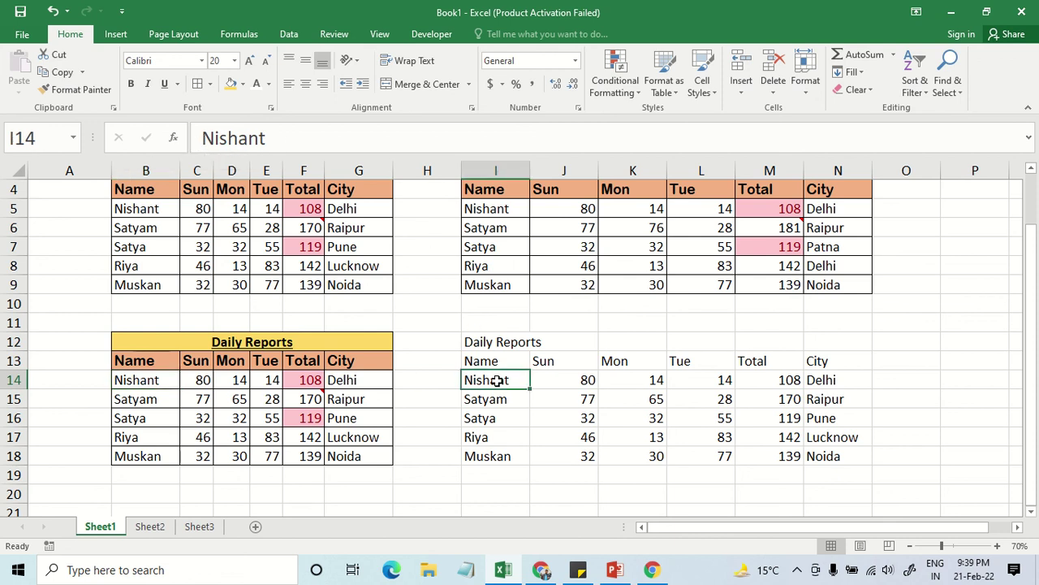
{"action": "left_click", "coordinate": [241, 394]}
{"action": "left_click", "coordinate": [523, 383]}
{"action": "scroll", "coordinate": [455, 317], "scroll_direction": "up", "scroll_amount": 1}
{"action": "left_click", "coordinate": [223, 225]}
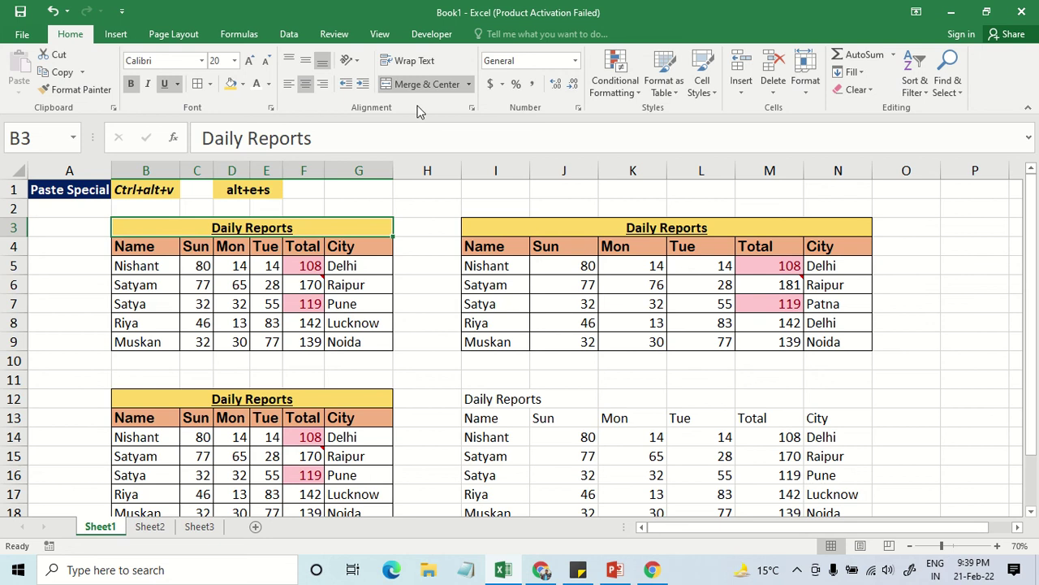
{"action": "left_click", "coordinate": [626, 227]}
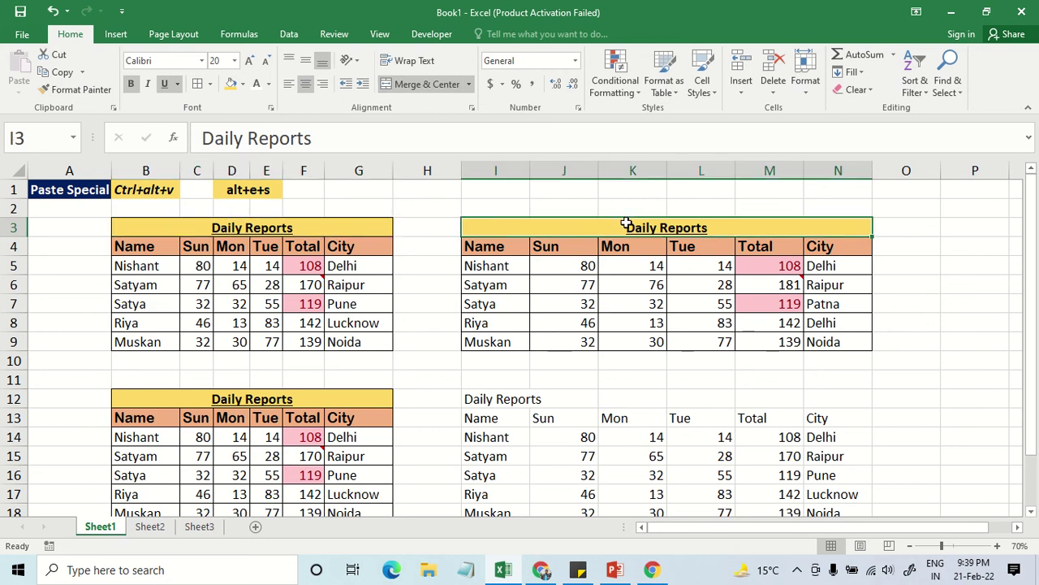
{"action": "left_click_drag", "start_coordinate": [503, 400], "coordinate": [837, 399]}
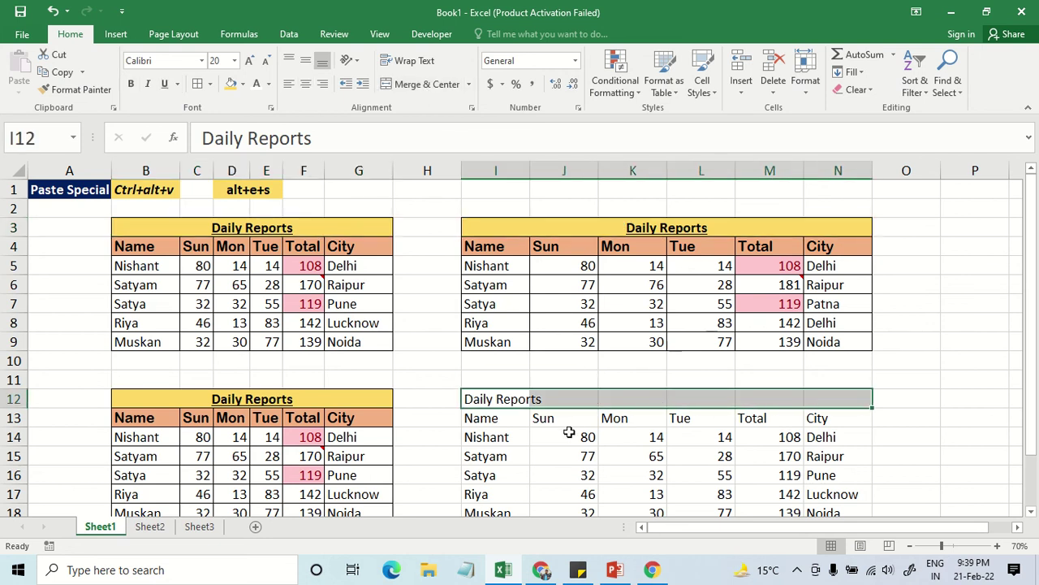
{"action": "scroll", "coordinate": [565, 430], "scroll_direction": "down", "scroll_amount": 1}
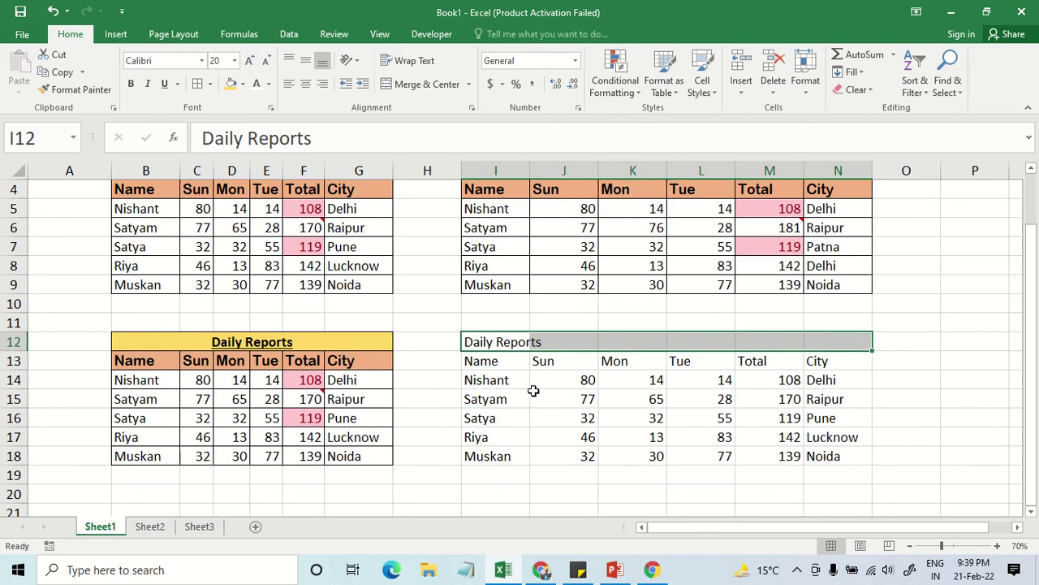
Check the pasted Name header, Total formulas and cities Raipur, Delhi, Noida, Lucknow.
{"action": "left_click", "coordinate": [486, 359]}
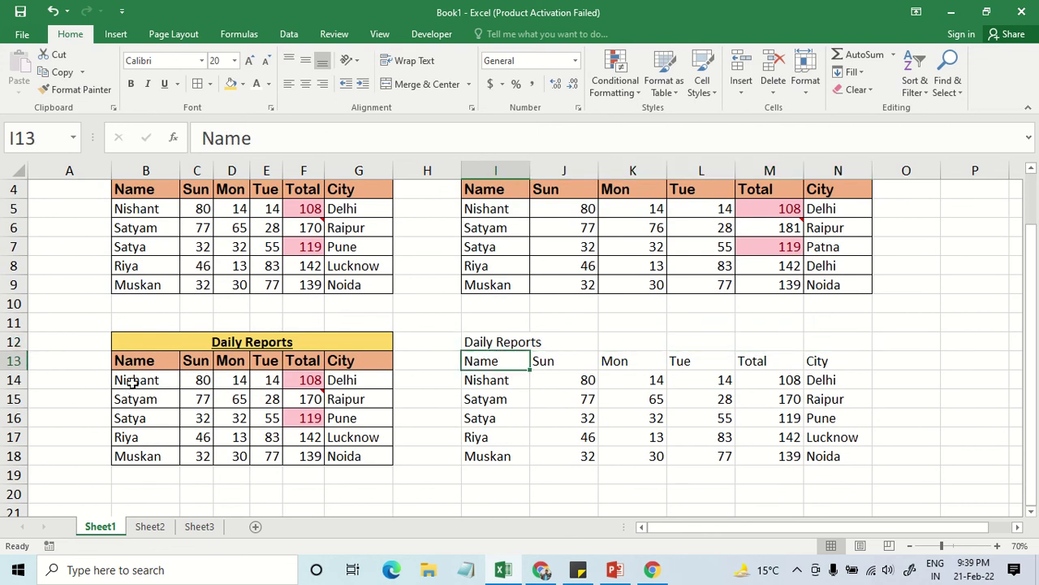
{"action": "left_click", "coordinate": [493, 382]}
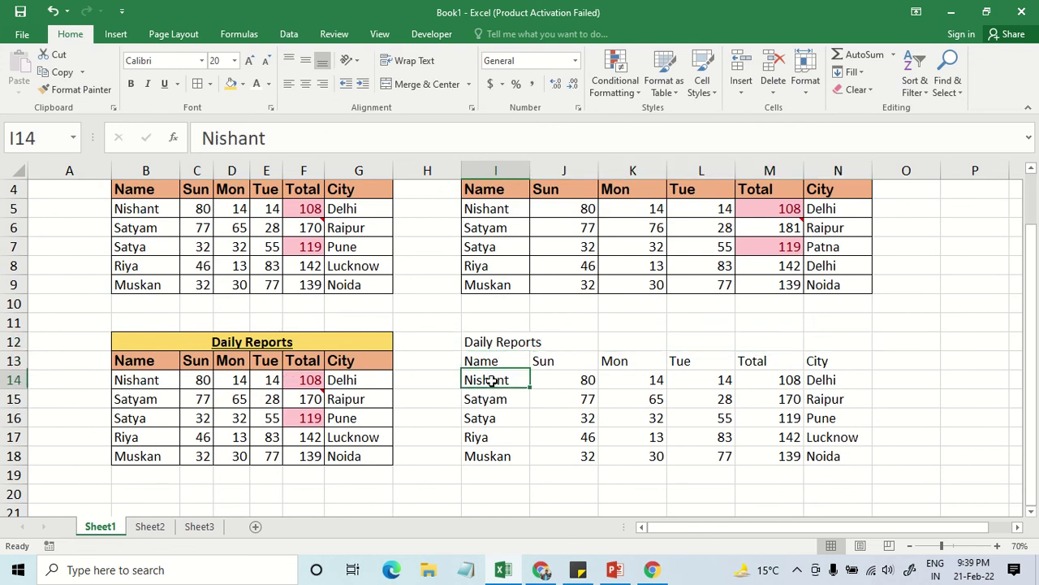
{"action": "left_click", "coordinate": [772, 383]}
{"action": "left_click", "coordinate": [790, 399]}
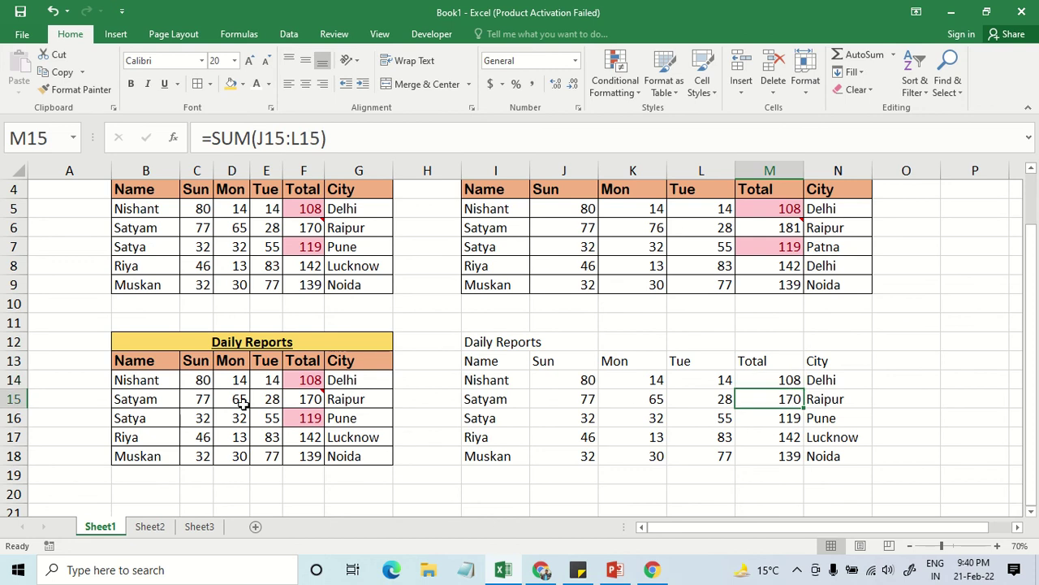
{"action": "left_click", "coordinate": [831, 396]}
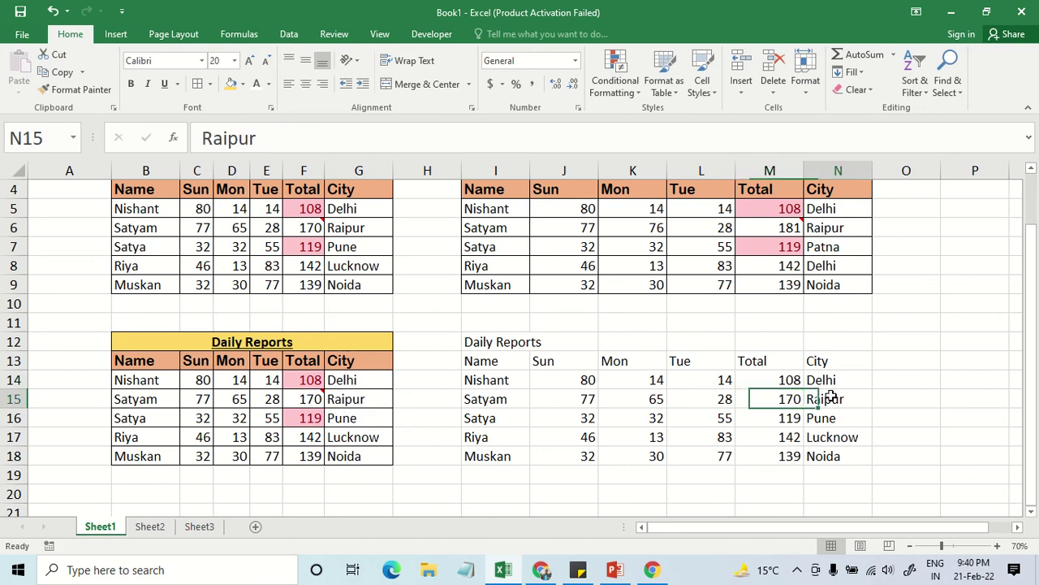
{"action": "left_click", "coordinate": [839, 381]}
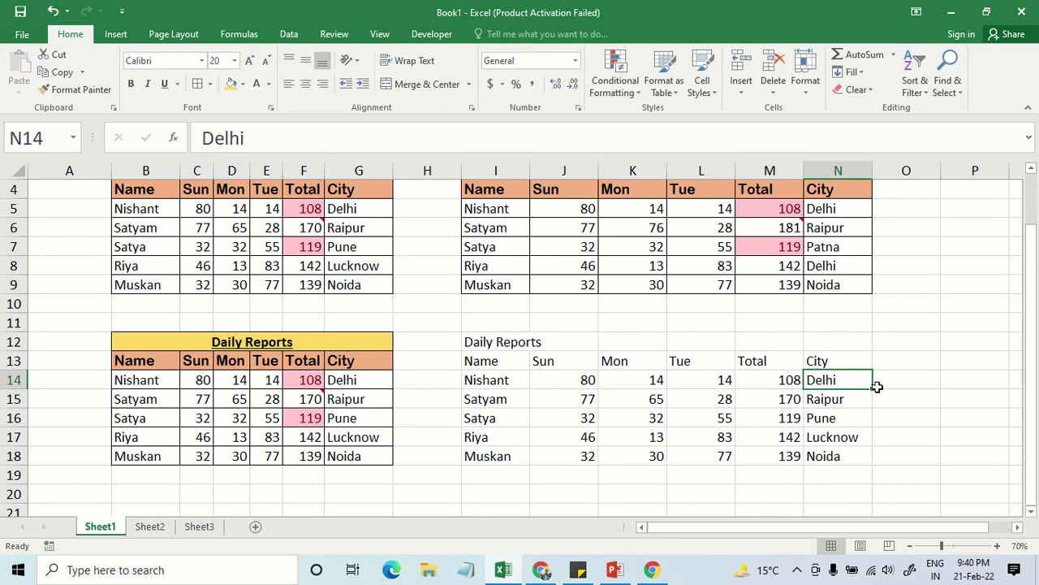
{"action": "left_click", "coordinate": [852, 418]}
{"action": "left_click", "coordinate": [851, 437]}
{"action": "left_click", "coordinate": [848, 455]}
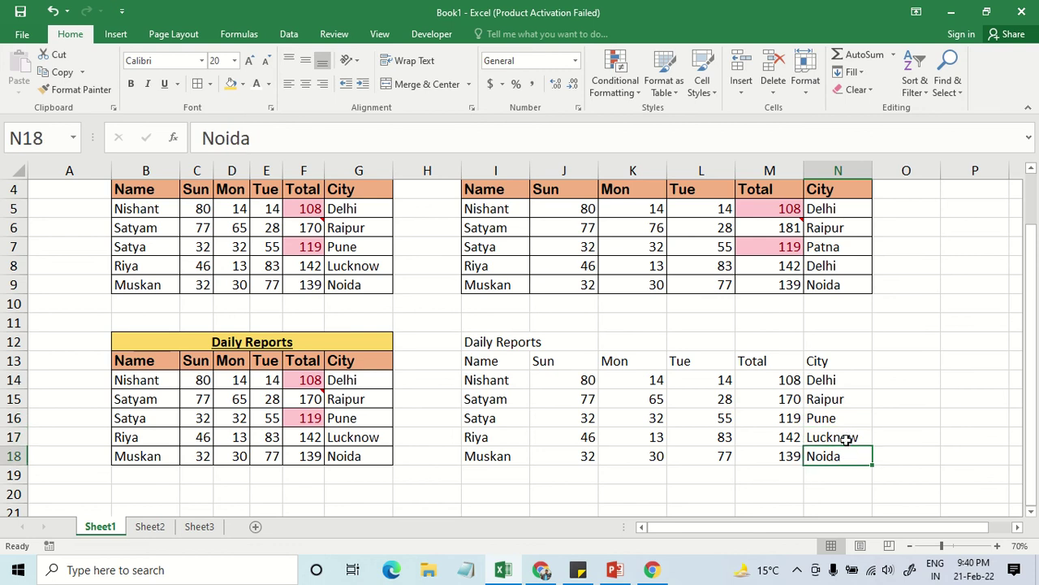
{"action": "left_click", "coordinate": [846, 439]}
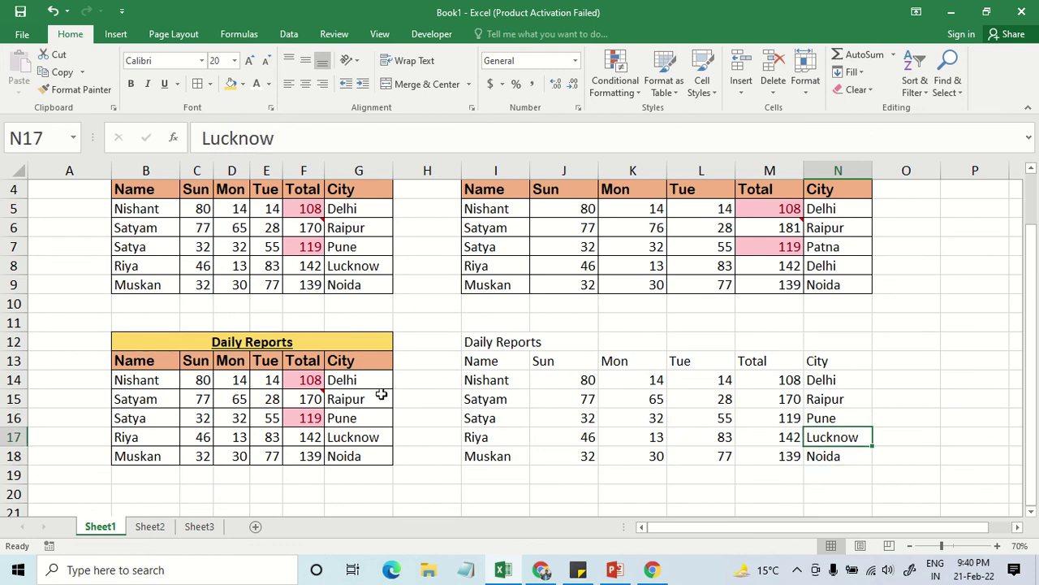
Select the formatted table and its plain copy side by side, checking cell L16.
{"action": "left_click", "coordinate": [170, 341]}
{"action": "left_click_drag", "start_coordinate": [169, 349], "coordinate": [183, 456]}
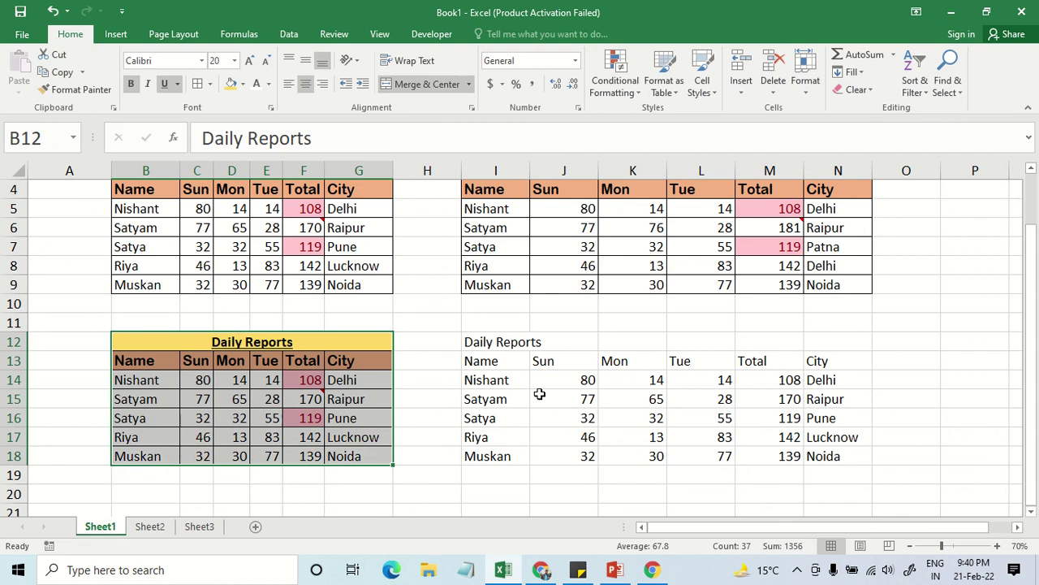
{"action": "mouse_move", "coordinate": [523, 342]}
{"action": "left_mouse_down"}
{"action": "mouse_move", "coordinate": [788, 465]}
{"action": "mouse_move", "coordinate": [823, 448]}
{"action": "left_mouse_up"}
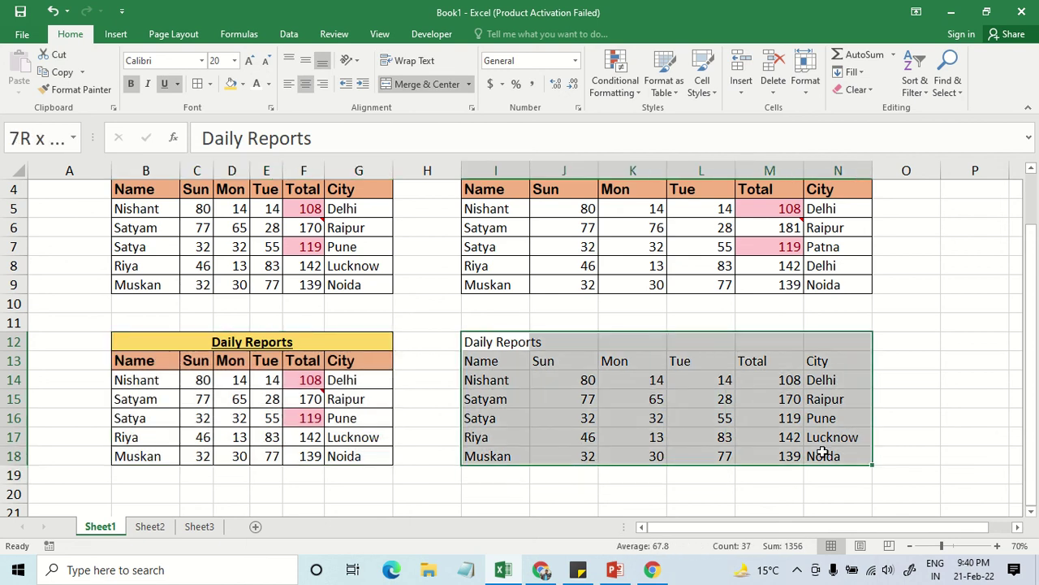
{"action": "left_click", "coordinate": [680, 415]}
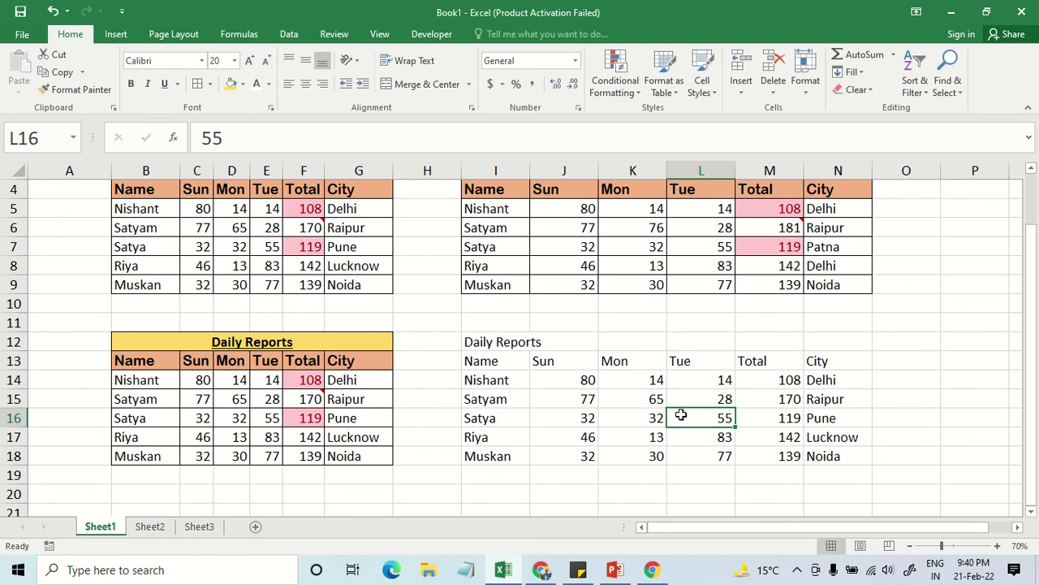
Copy the formatted table B12:G18 and paste it at B21.
{"action": "left_click_drag", "start_coordinate": [151, 339], "coordinate": [245, 447]}
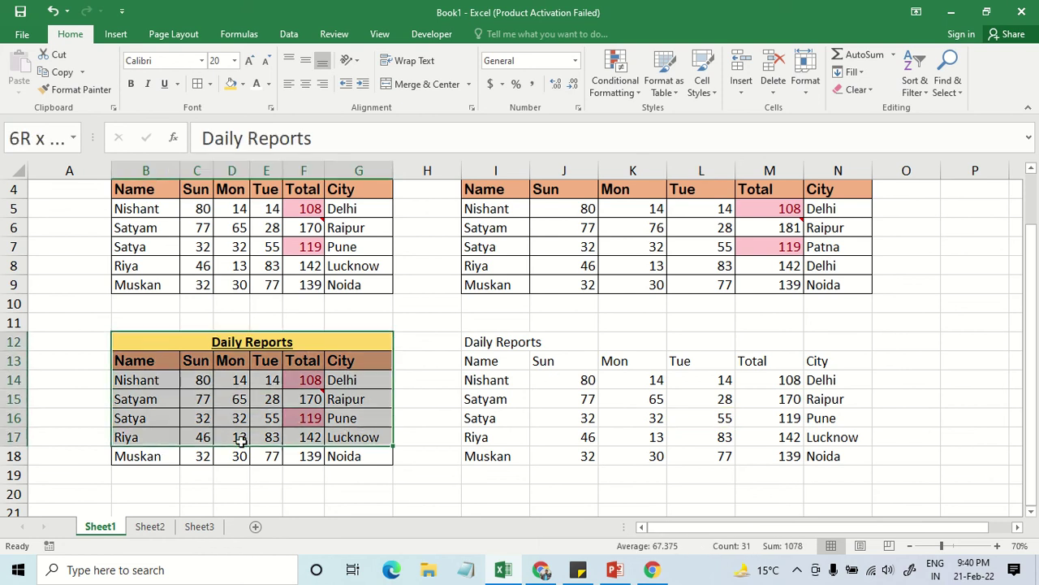
{"action": "key", "text": "ctrl+c"}
{"action": "scroll", "coordinate": [211, 443], "scroll_direction": "down", "scroll_amount": 2}
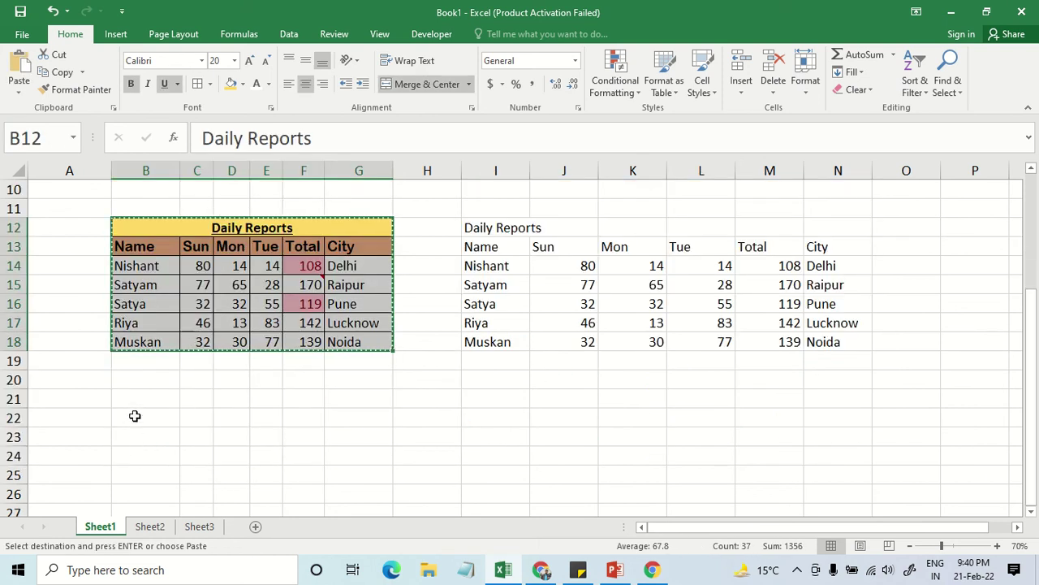
{"action": "left_click", "coordinate": [136, 399]}
{"action": "key", "text": "ctrl+v"}
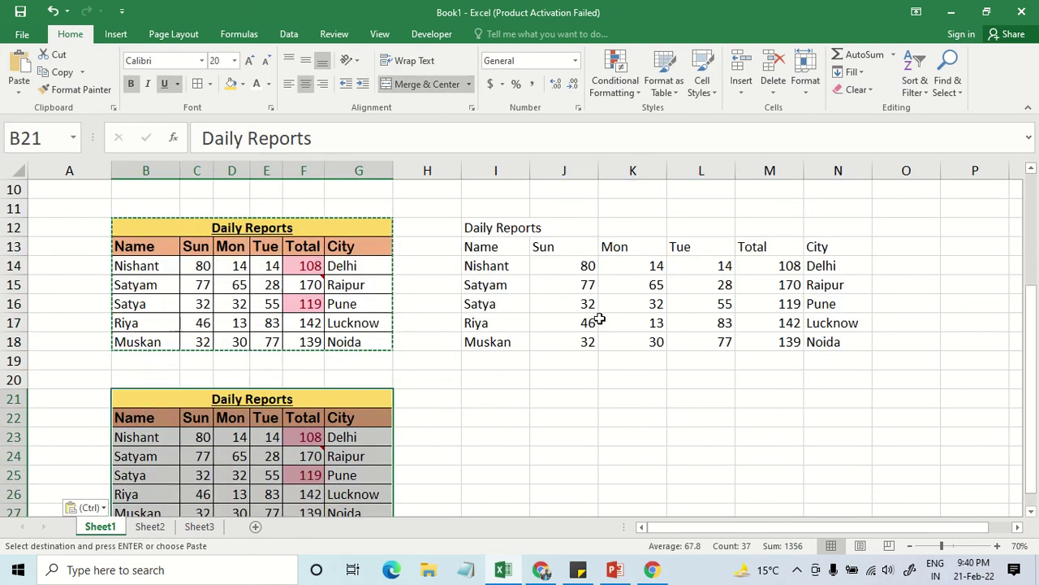
{"action": "scroll", "coordinate": [118, 303], "scroll_direction": "up", "scroll_amount": 1}
{"action": "left_click", "coordinate": [70, 285]}
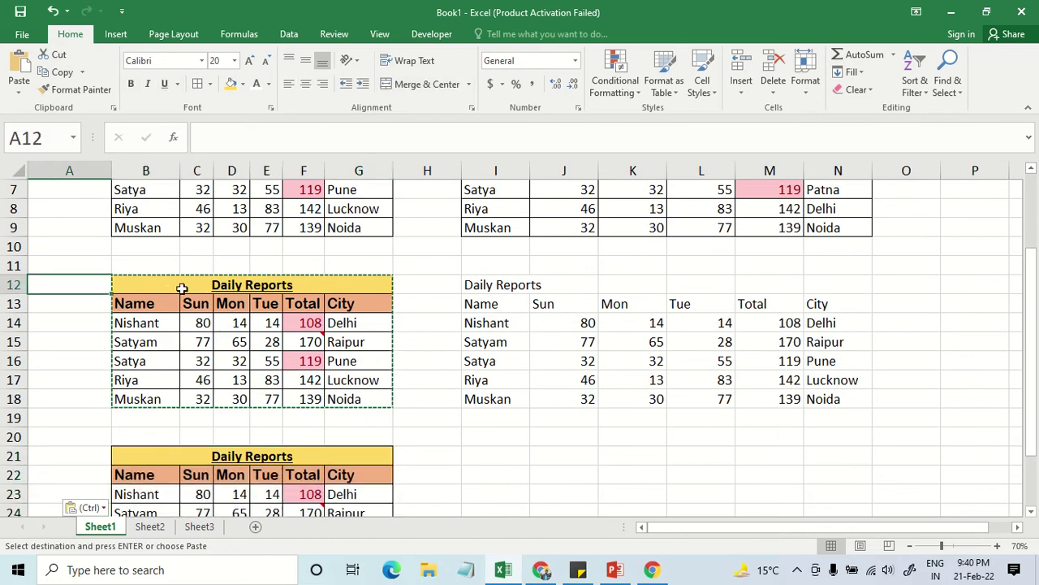
{"action": "key", "text": "Escape"}
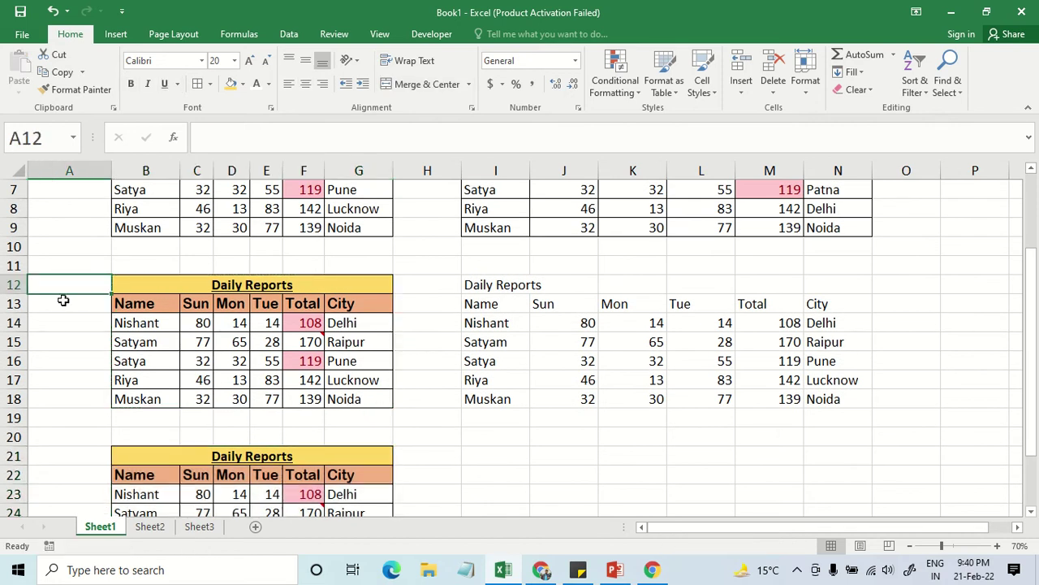
Insert a blank column A and label cell A13 'Formula'.
{"action": "right_click", "coordinate": [99, 168]}
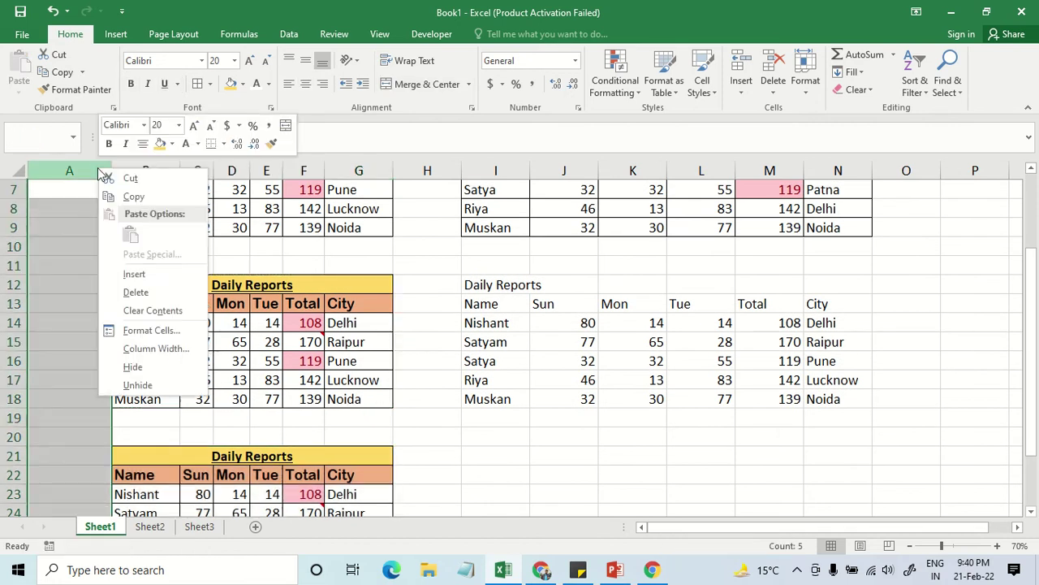
{"action": "left_click", "coordinate": [122, 274]}
{"action": "left_click", "coordinate": [102, 299]}
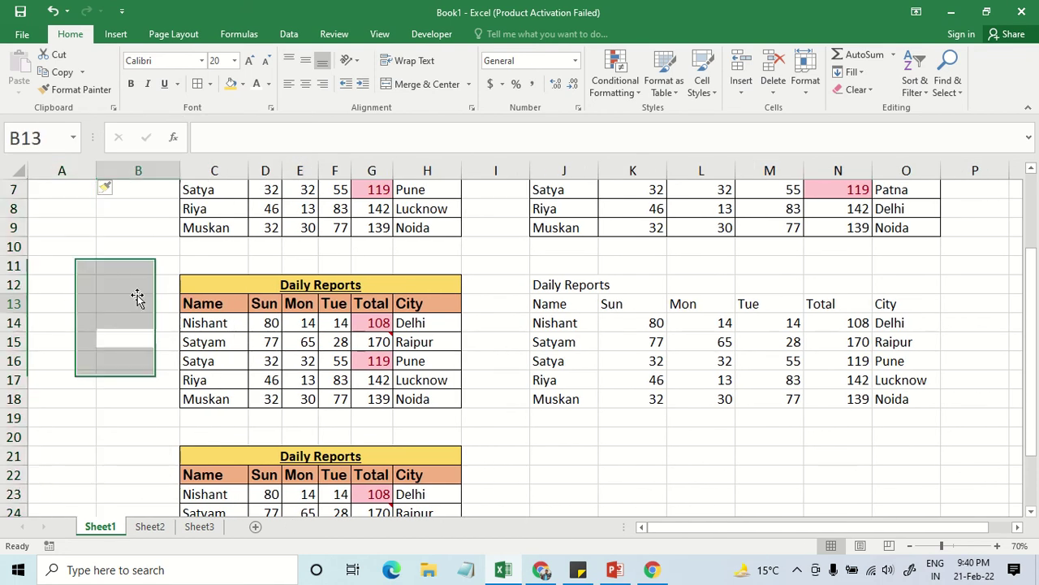
{"action": "left_click", "coordinate": [75, 297]}
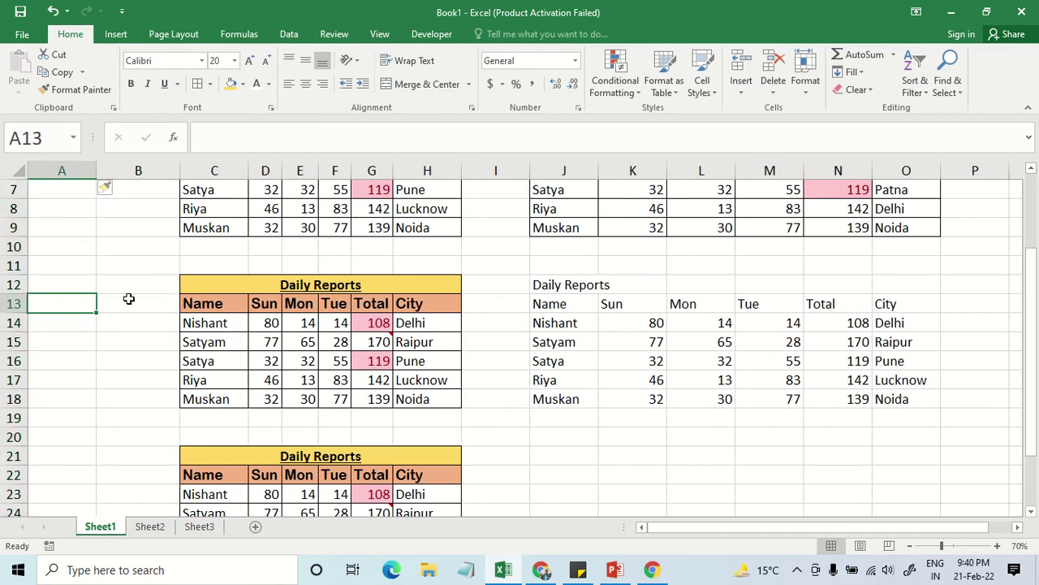
{"action": "type", "text": "Form"}
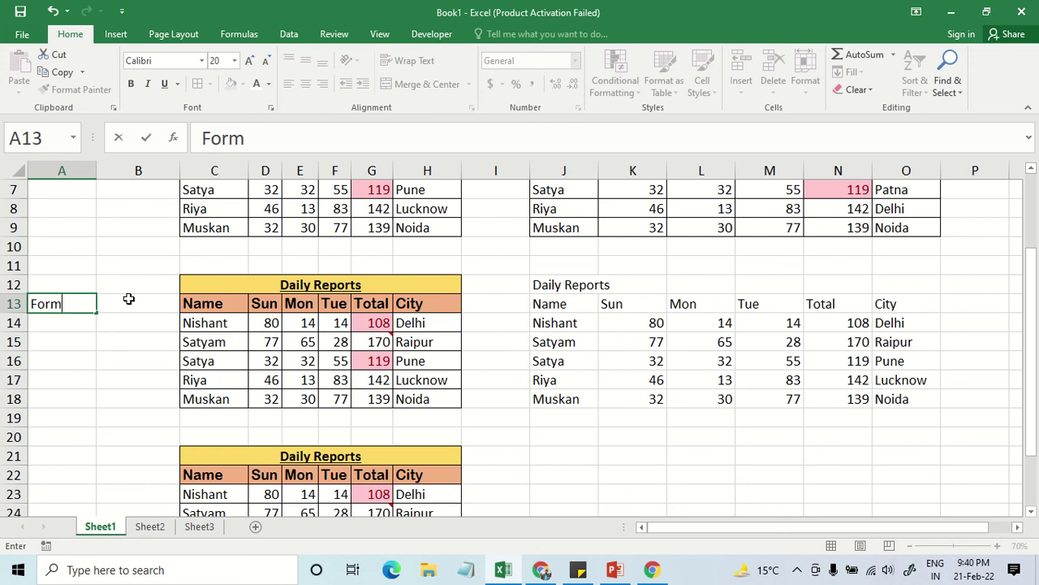
{"action": "type", "text": "ula"}
{"action": "key", "text": "Return"}
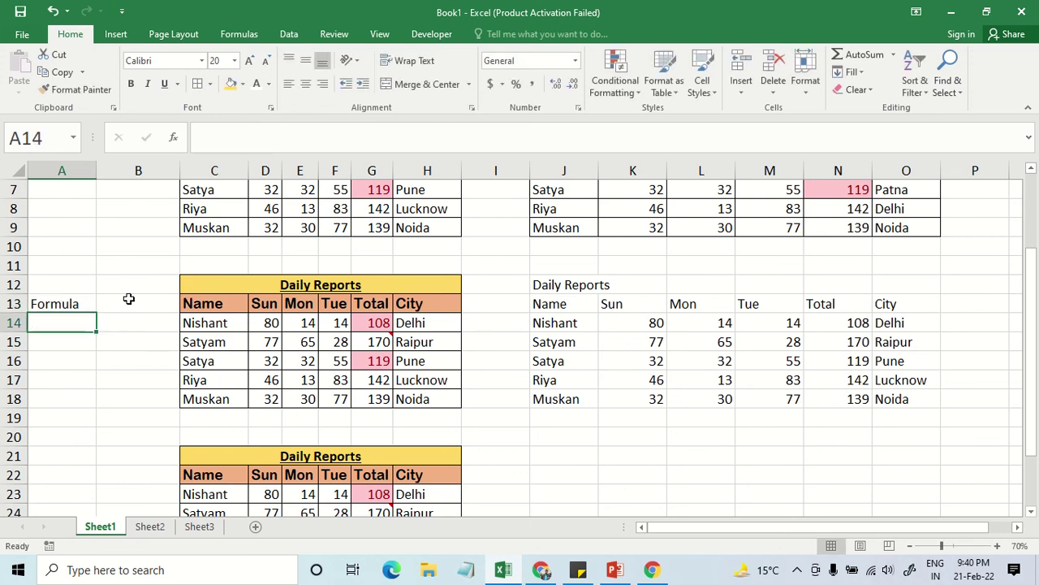
{"action": "scroll", "coordinate": [198, 427], "scroll_direction": "down", "scroll_amount": 2}
Copy C21:H27 and paste it at J21 as values only with Paste Special (Alt+E+S).
{"action": "left_click_drag", "start_coordinate": [210, 346], "coordinate": [249, 455]}
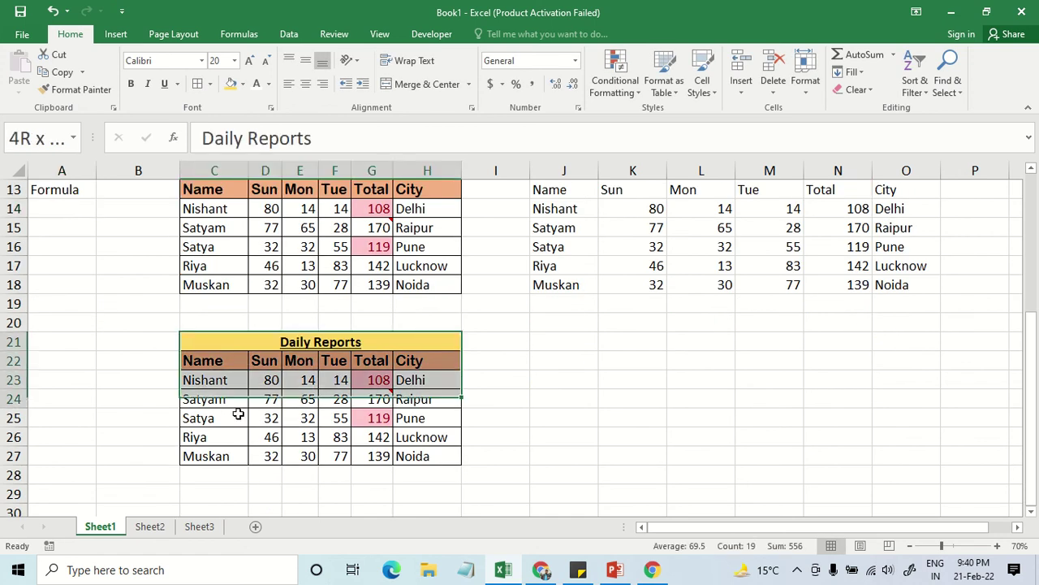
{"action": "key", "text": "ctrl+c"}
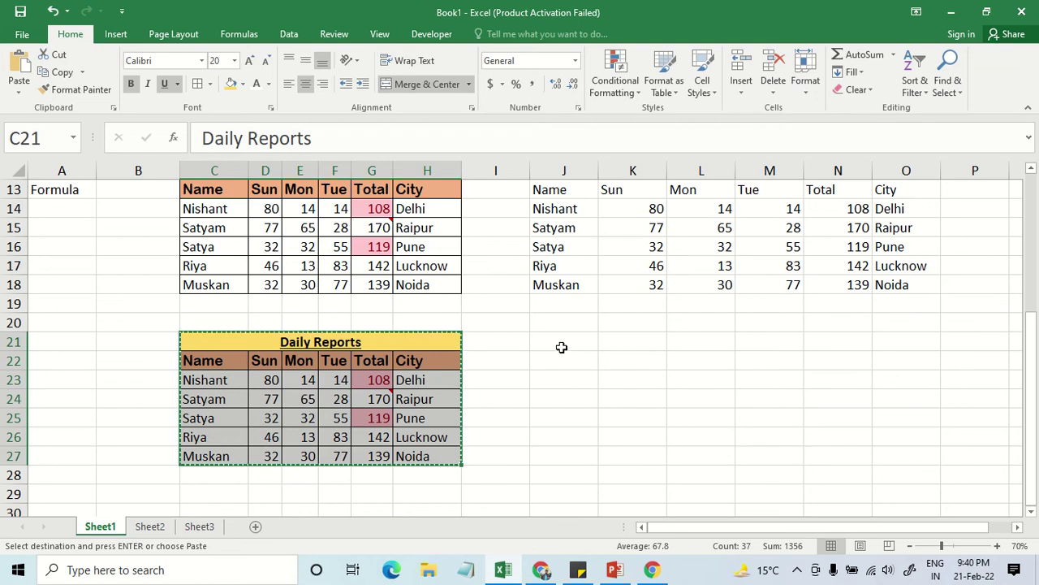
{"action": "left_click", "coordinate": [561, 346]}
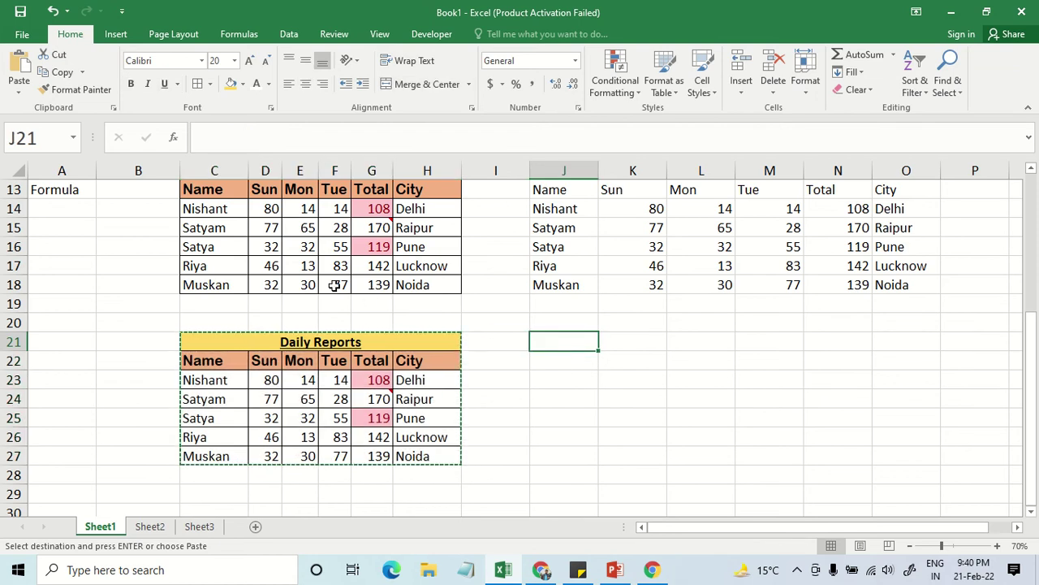
{"action": "key", "text": "alt"}
{"action": "key", "text": "e"}
{"action": "key", "text": "s"}
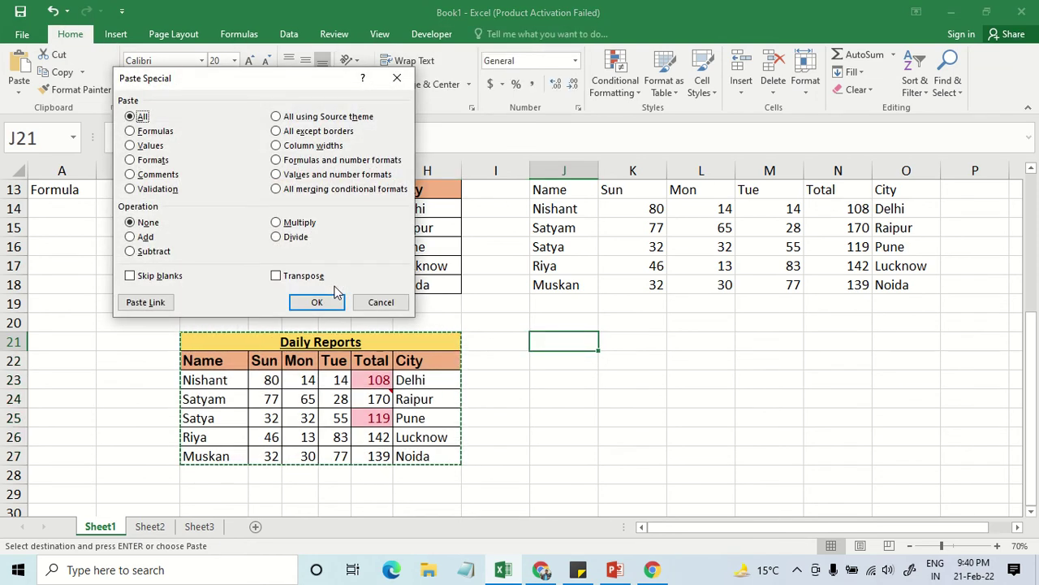
{"action": "left_click", "coordinate": [132, 146]}
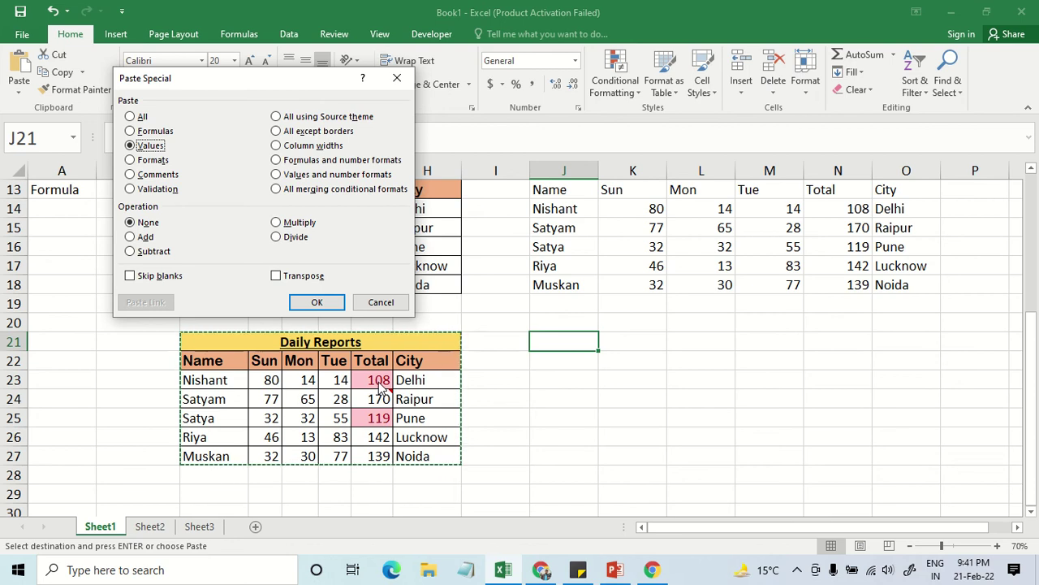
{"action": "left_click", "coordinate": [316, 302]}
Compare the plain pasted total in N23 with the SUM formula in N14.
{"action": "left_click", "coordinate": [605, 380]}
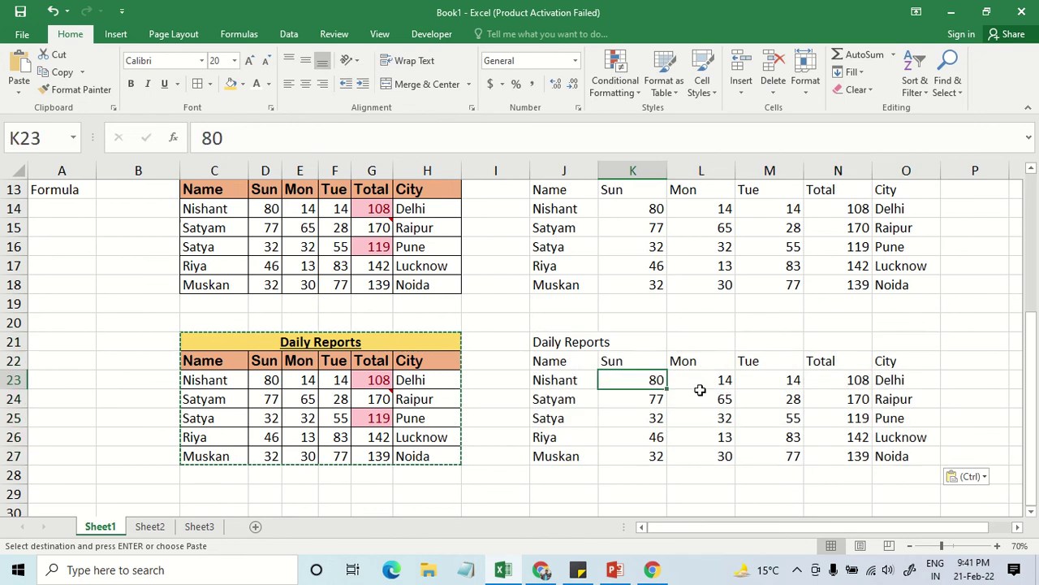
{"action": "left_click", "coordinate": [828, 387]}
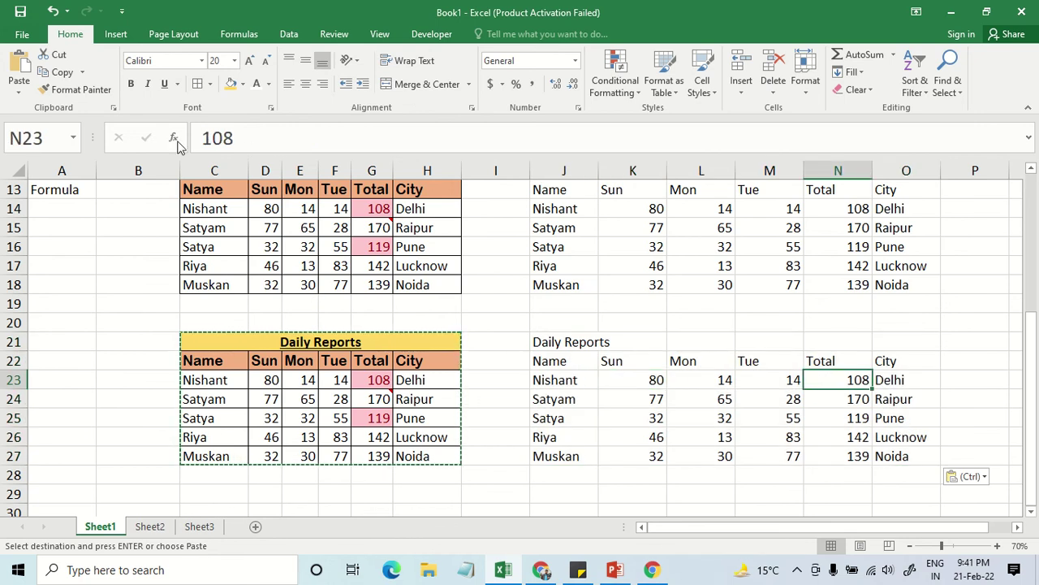
{"action": "left_click", "coordinate": [840, 211]}
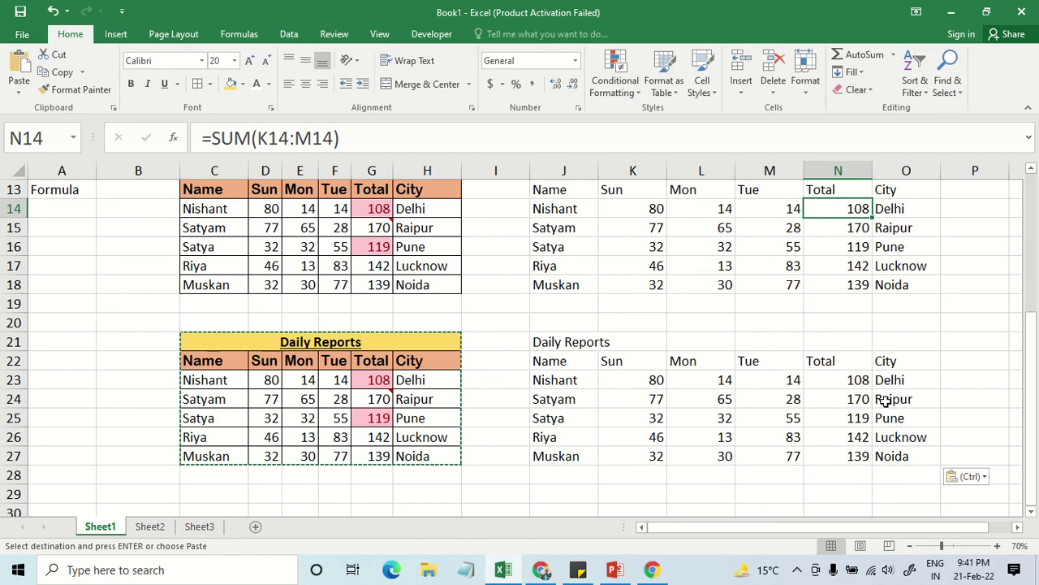
{"action": "left_click", "coordinate": [839, 384]}
Label cell A22 'Value'.
{"action": "left_click", "coordinate": [44, 360]}
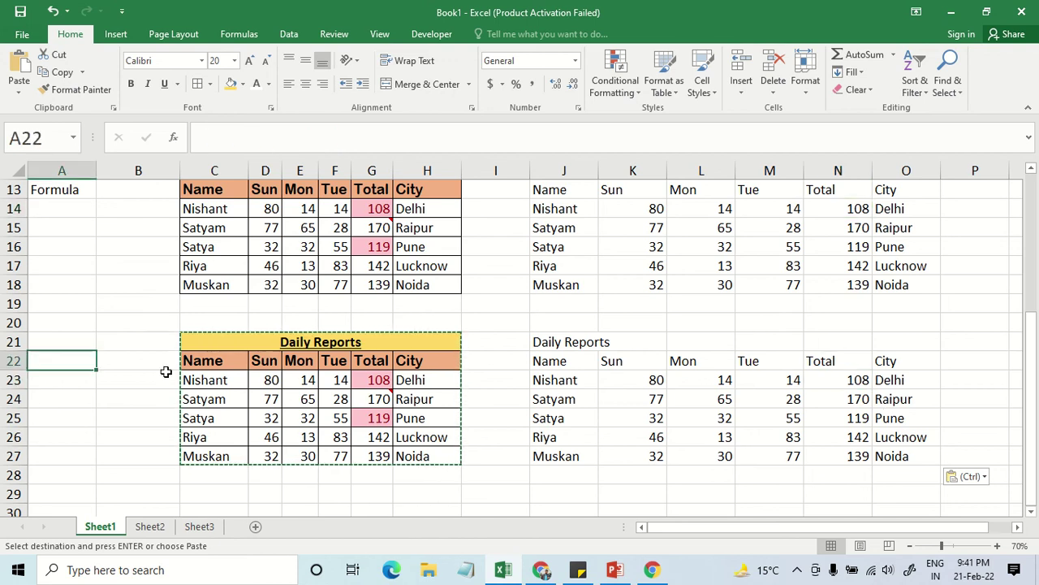
{"action": "type", "text": "Valu"}
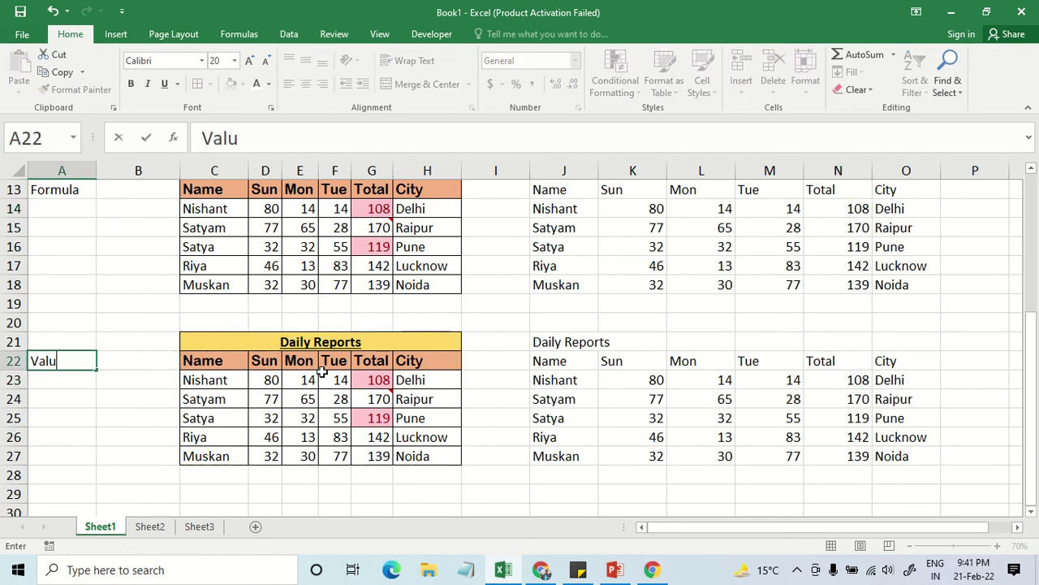
{"action": "type", "text": "e"}
{"action": "key", "text": "Return"}
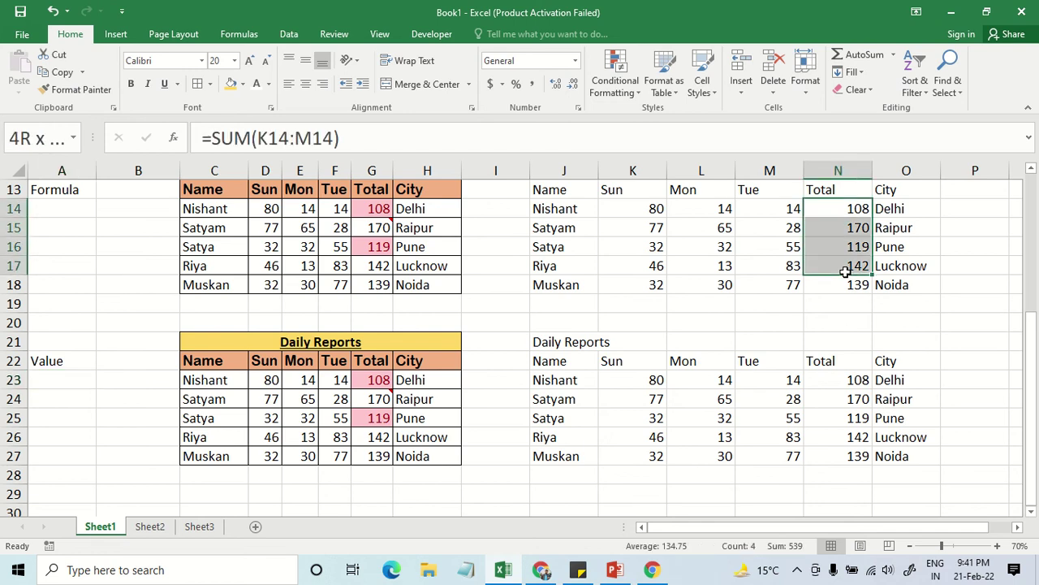
Compare the original totals N14:N18 with the pasted totals N23:N27, then select the table again.
{"action": "left_click_drag", "start_coordinate": [837, 219], "coordinate": [844, 284]}
{"action": "left_click", "coordinate": [853, 380]}
{"action": "left_click_drag", "start_coordinate": [854, 381], "coordinate": [858, 453]}
{"action": "left_click", "coordinate": [860, 435]}
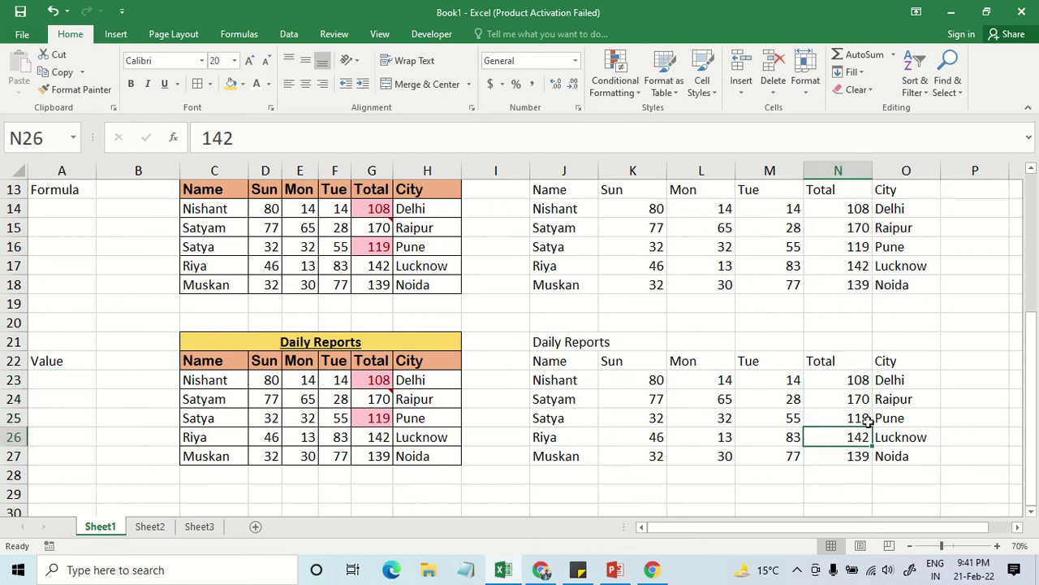
{"action": "left_click", "coordinate": [877, 399]}
{"action": "left_click", "coordinate": [824, 394]}
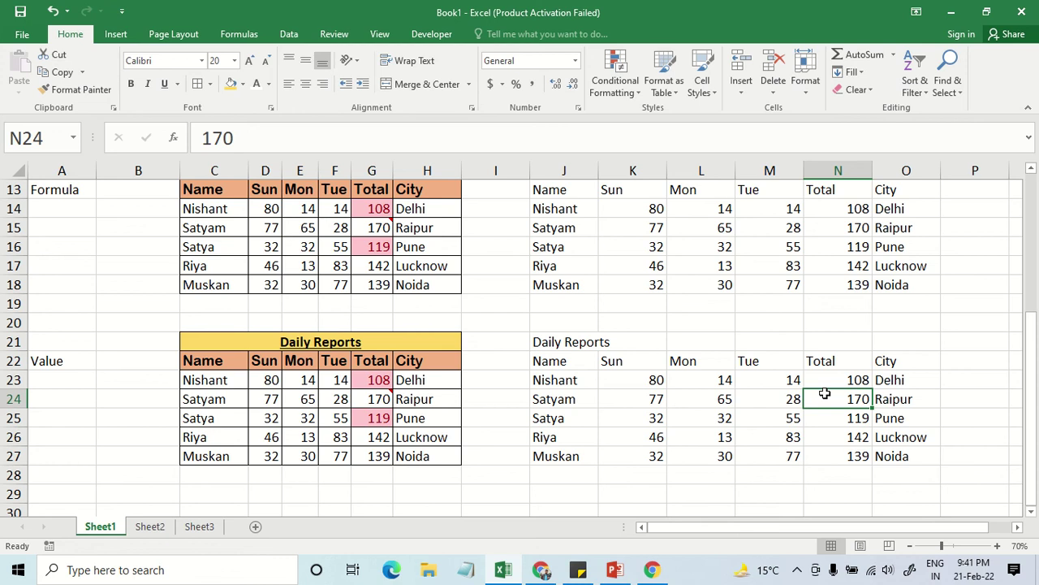
{"action": "scroll", "coordinate": [430, 399], "scroll_direction": "down", "scroll_amount": 2}
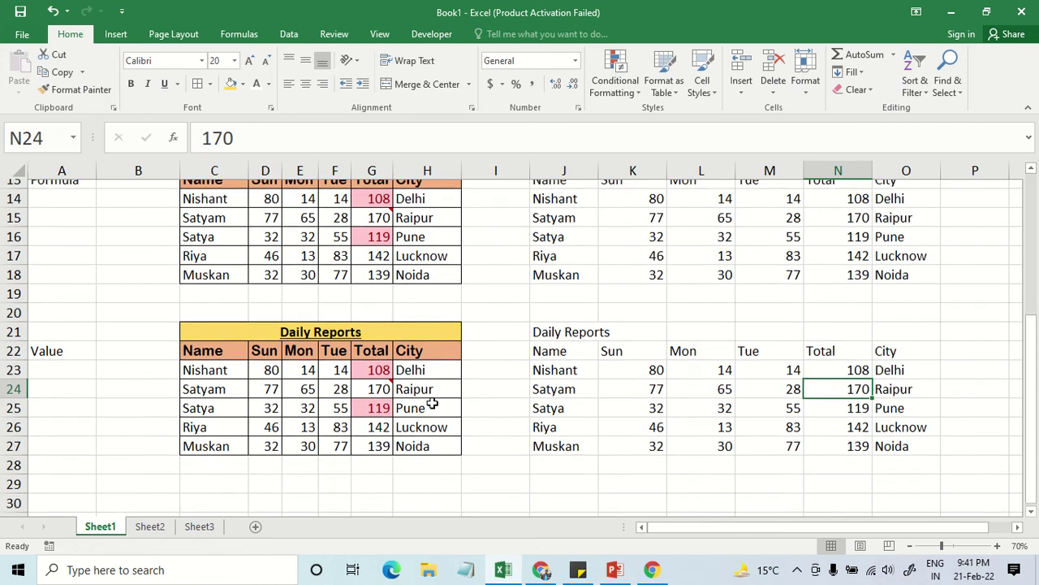
{"action": "left_click_drag", "start_coordinate": [209, 227], "coordinate": [228, 340]}
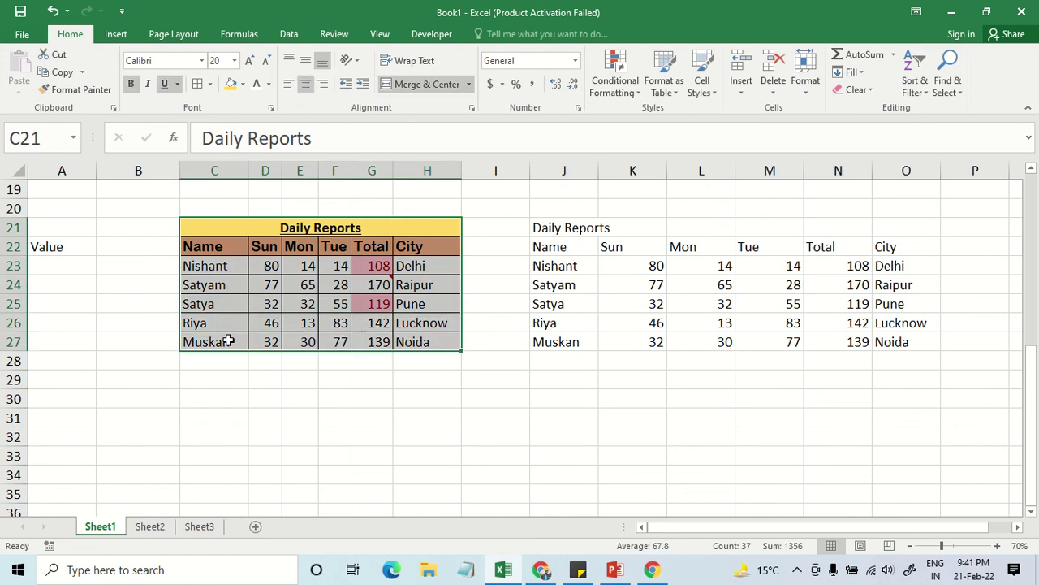
Paste a full formatted copy of the Daily Reports table at C30.
{"action": "key", "text": "ctrl+c"}
{"action": "scroll", "coordinate": [214, 402], "scroll_direction": "up", "scroll_amount": 1}
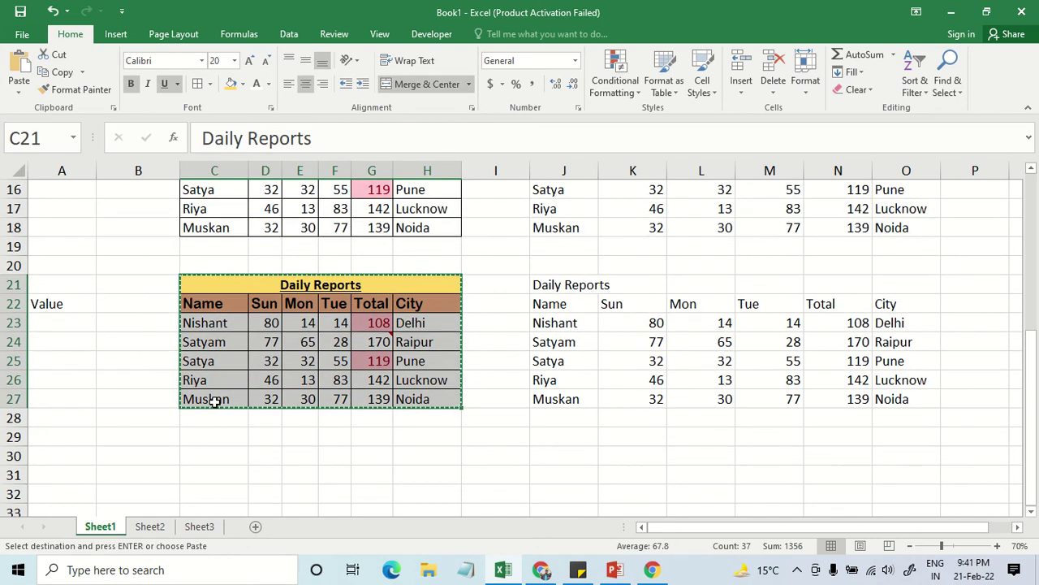
{"action": "scroll", "coordinate": [213, 402], "scroll_direction": "down", "scroll_amount": 1}
{"action": "left_click", "coordinate": [213, 397]}
{"action": "key", "text": "ctrl+v"}
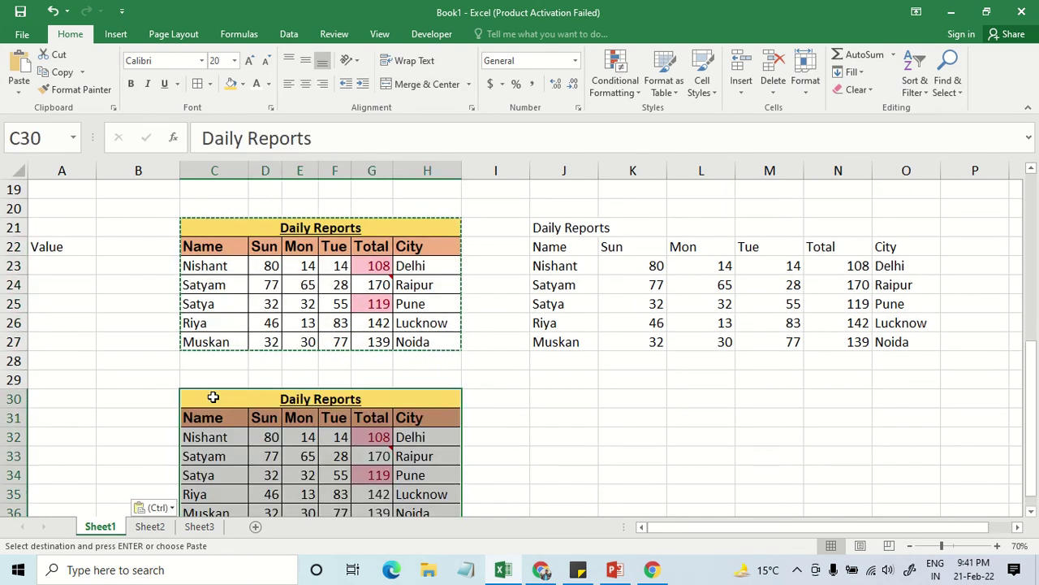
Copy C30:H36 and paste only its formats into J30 via Paste Special Formats.
{"action": "key", "text": "ctrl+c"}
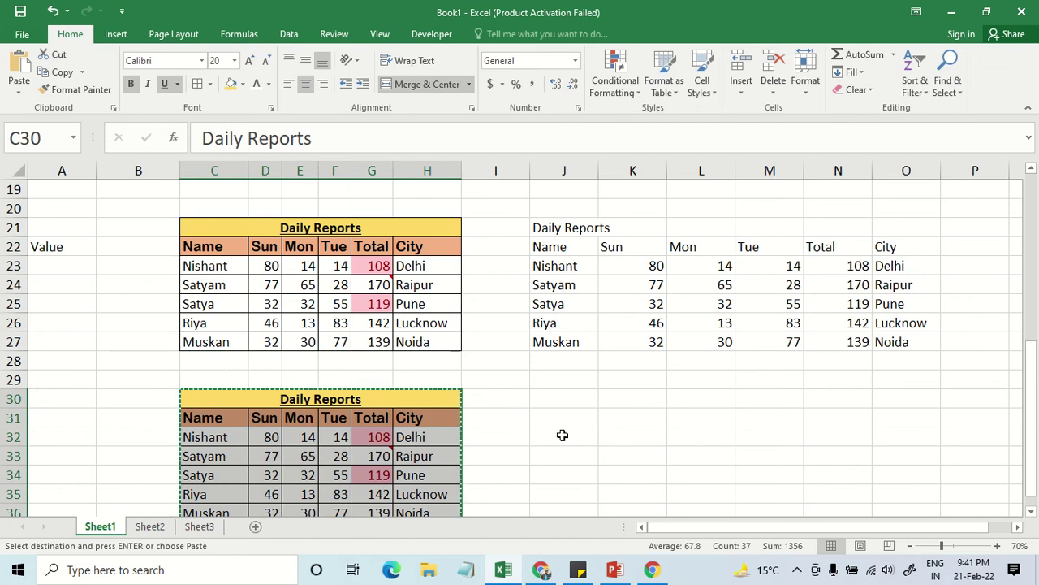
{"action": "left_click", "coordinate": [564, 400]}
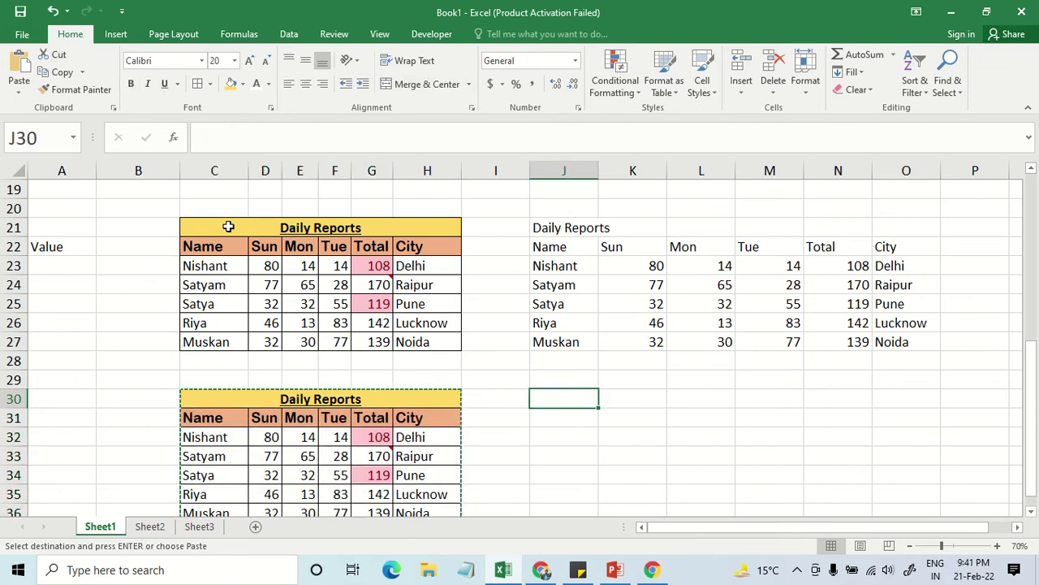
{"action": "left_click", "coordinate": [23, 92]}
{"action": "left_click", "coordinate": [32, 253]}
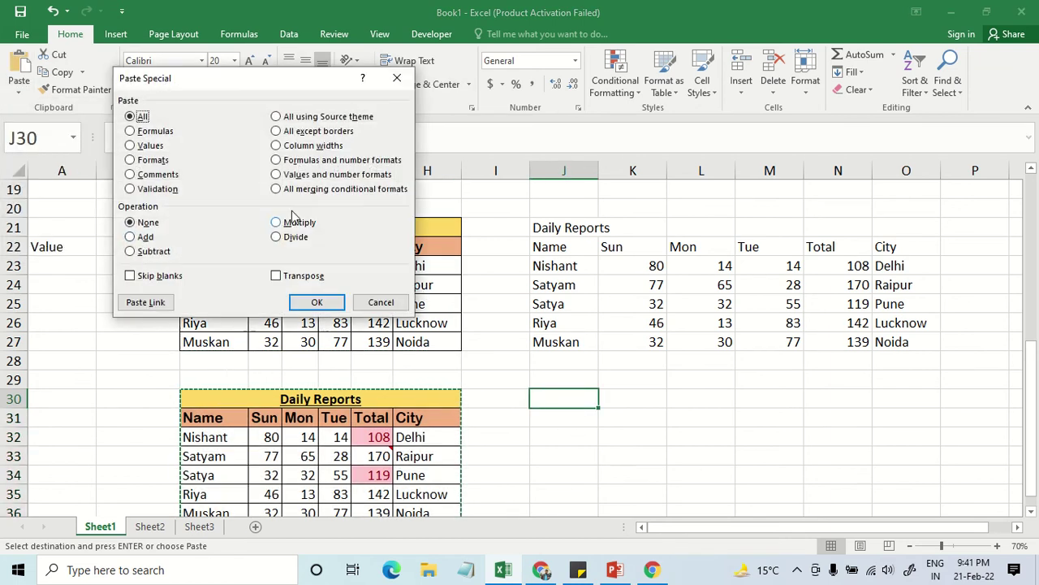
{"action": "left_click", "coordinate": [153, 161]}
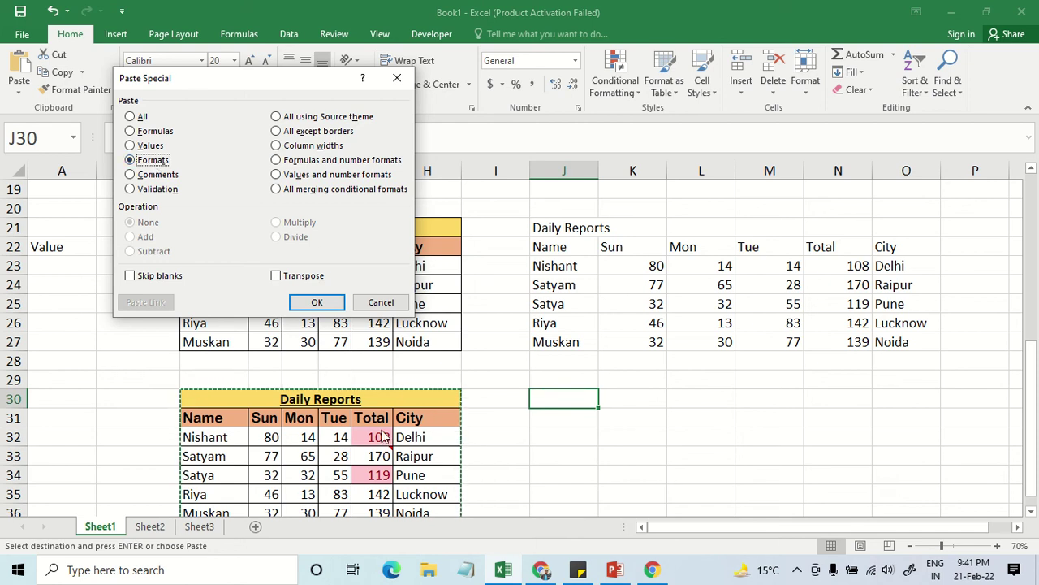
{"action": "mouse_move", "coordinate": [280, 78]}
{"action": "left_mouse_down"}
{"action": "mouse_move", "coordinate": [937, 135]}
{"action": "mouse_move", "coordinate": [708, 117]}
{"action": "left_mouse_up"}
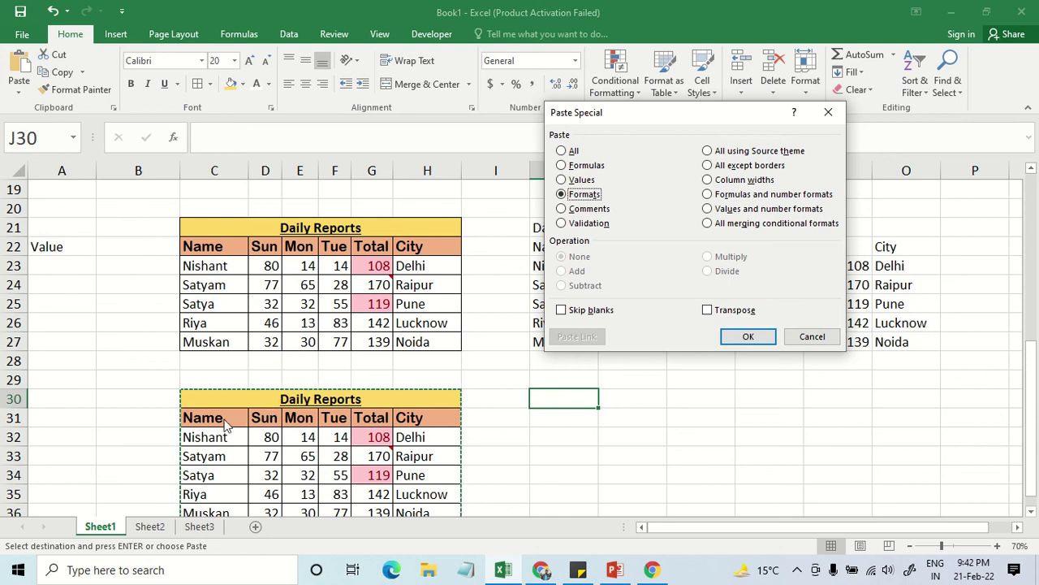
{"action": "left_click", "coordinate": [731, 335]}
Check the Total cell comment and step through the Total formulas in column G.
{"action": "scroll", "coordinate": [730, 410], "scroll_direction": "down", "scroll_amount": 1}
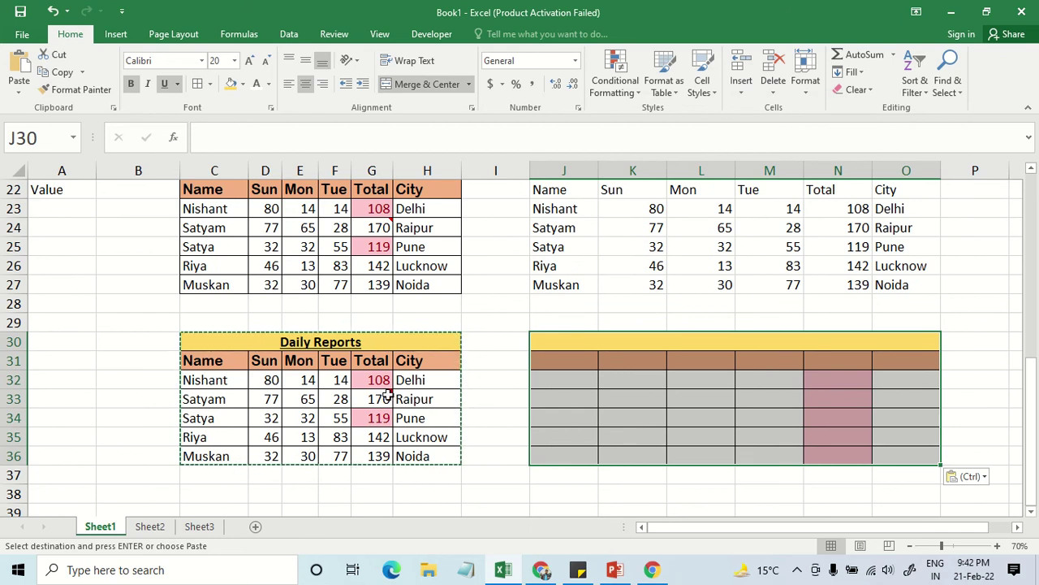
{"action": "left_click", "coordinate": [389, 396]}
{"action": "left_click_drag", "start_coordinate": [858, 387], "coordinate": [859, 451]}
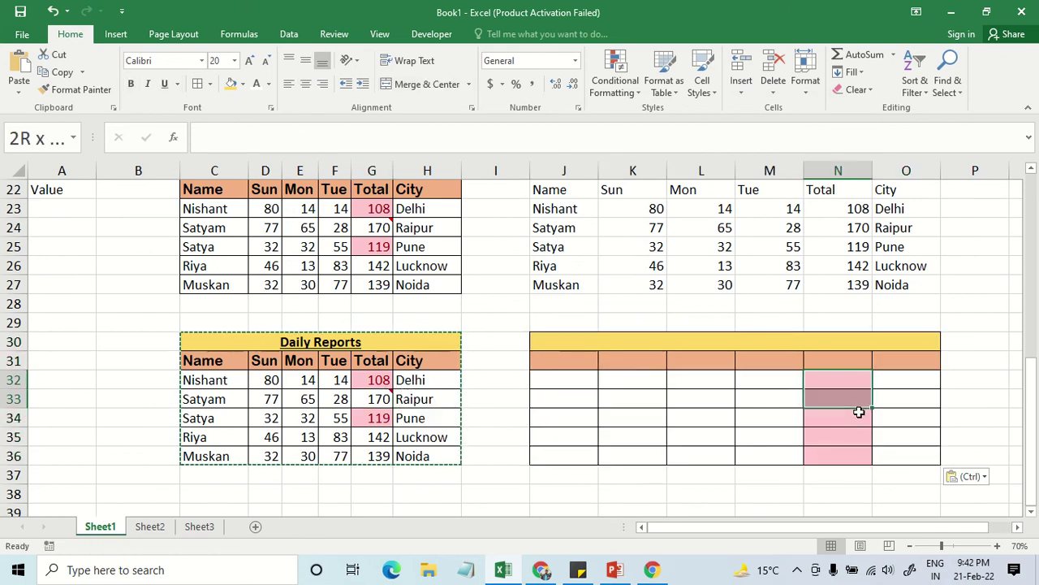
{"action": "left_click", "coordinate": [378, 438]}
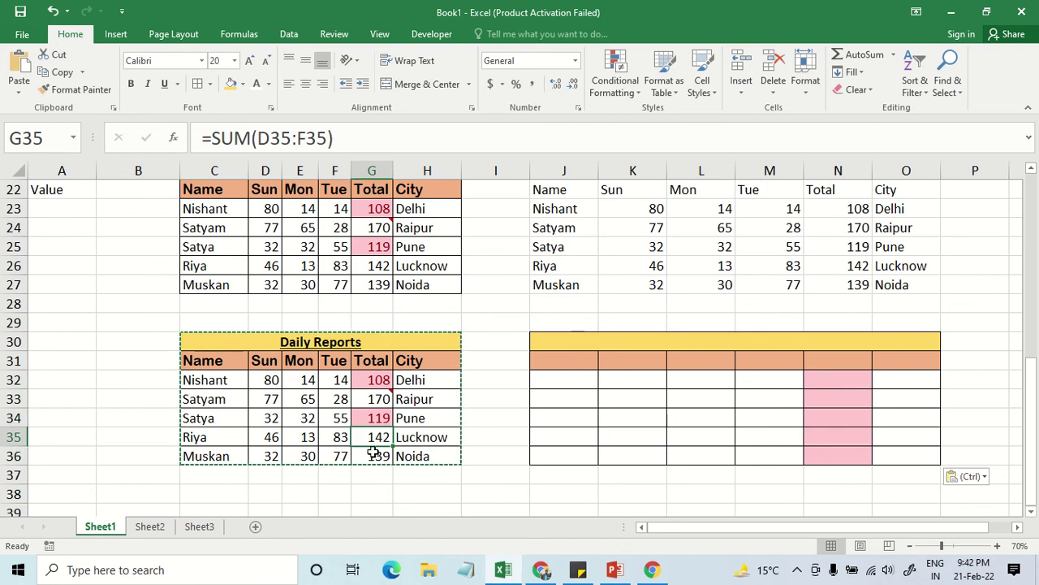
{"action": "left_click", "coordinate": [378, 453]}
{"action": "left_click", "coordinate": [375, 437]}
{"action": "left_click", "coordinate": [376, 416]}
{"action": "left_click", "coordinate": [378, 398]}
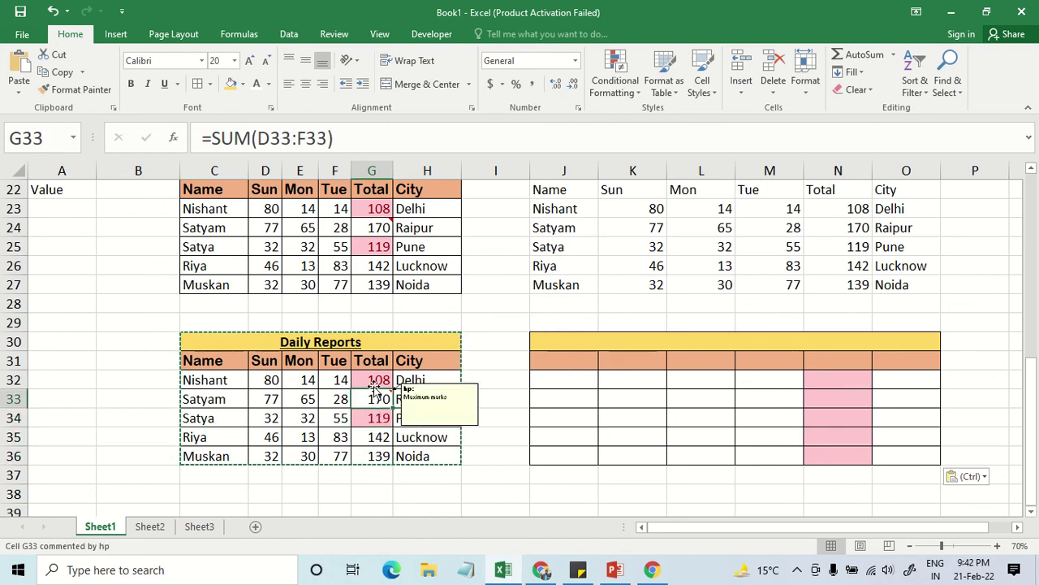
{"action": "left_click", "coordinate": [378, 380]}
Inspect the formats-only Total cells N32:N36, finding no data, then select J30:O36.
{"action": "left_click_drag", "start_coordinate": [817, 378], "coordinate": [817, 448]}
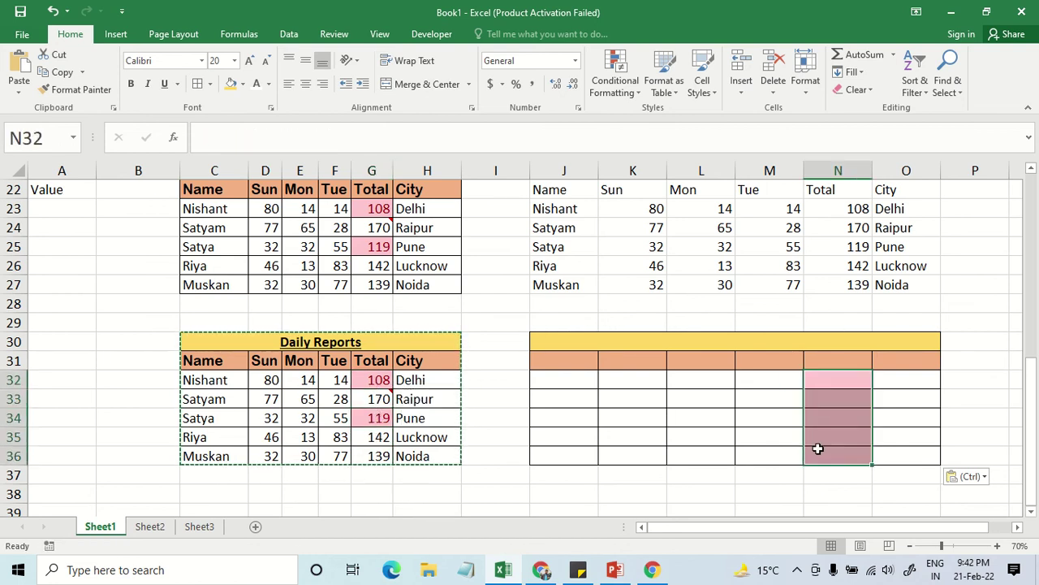
{"action": "left_click", "coordinate": [822, 427]}
{"action": "left_click", "coordinate": [828, 418]}
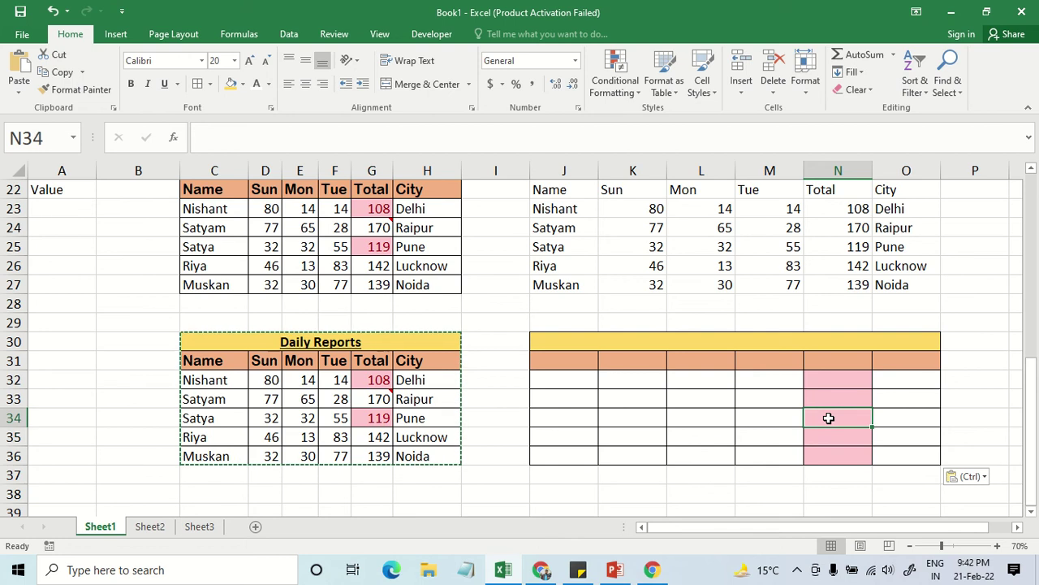
{"action": "left_click", "coordinate": [835, 398]}
{"action": "left_click_drag", "start_coordinate": [828, 377], "coordinate": [828, 454]}
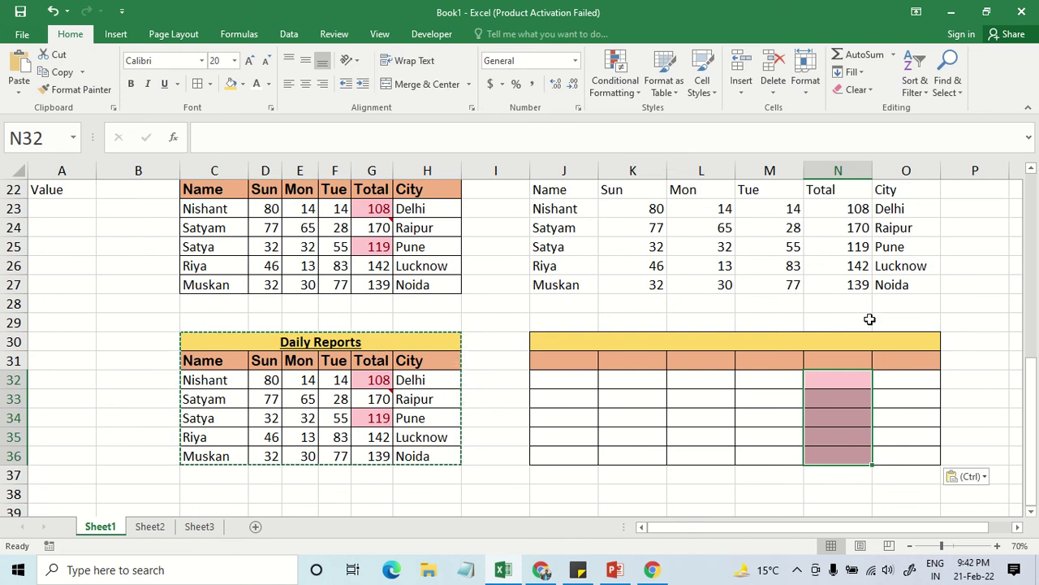
{"action": "left_click_drag", "start_coordinate": [836, 382], "coordinate": [830, 452]}
{"action": "left_click", "coordinate": [820, 451]}
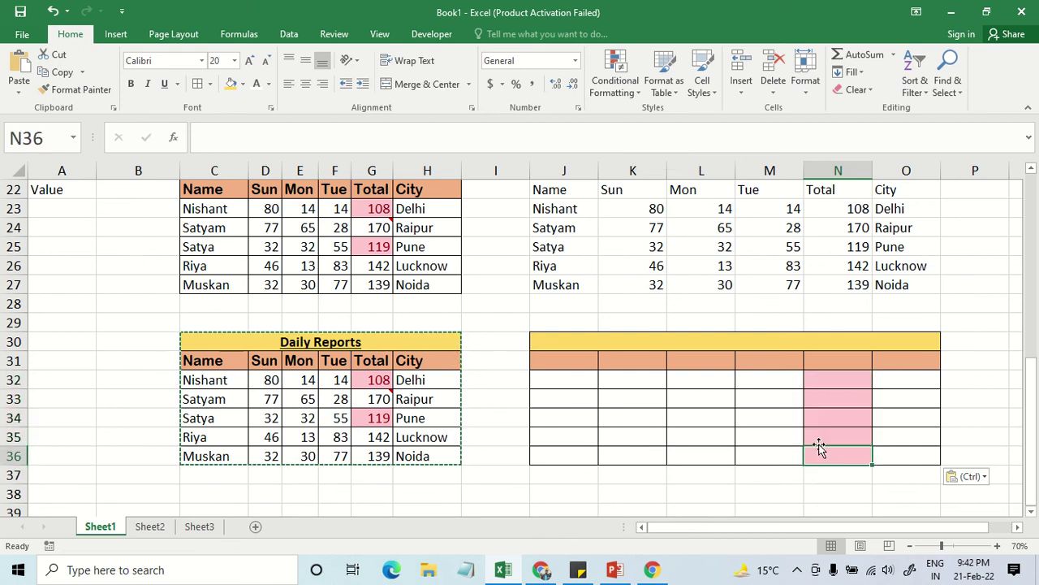
{"action": "left_click_drag", "start_coordinate": [555, 345], "coordinate": [607, 455]}
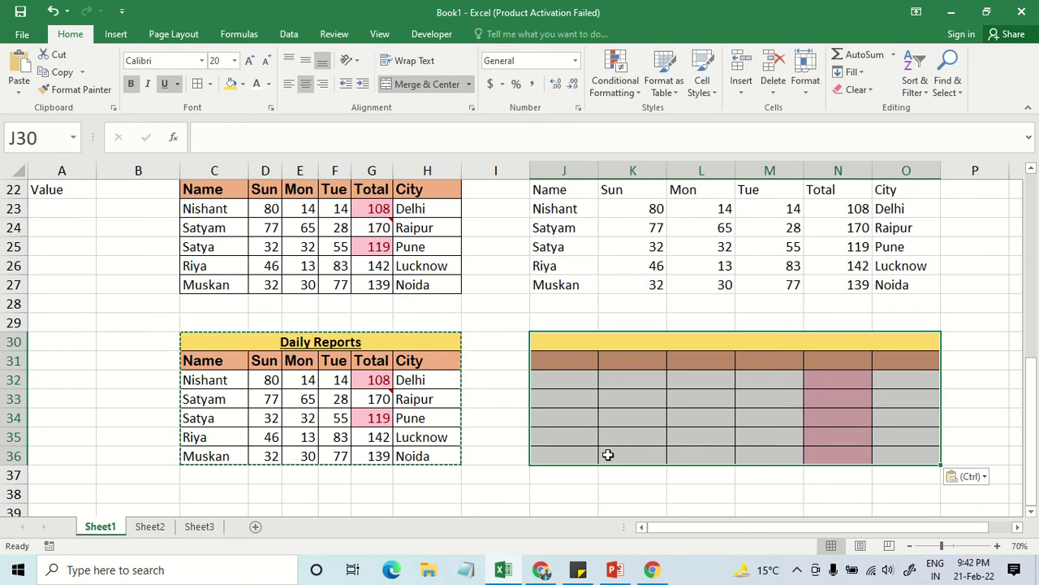
Label cell A31 'Format'.
{"action": "key", "text": "Escape"}
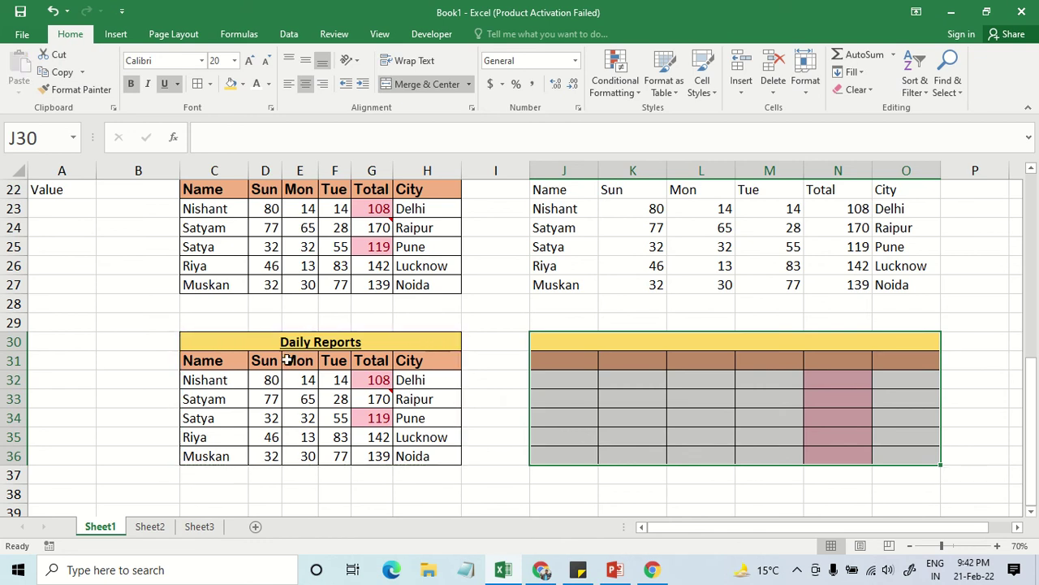
{"action": "left_click", "coordinate": [51, 367]}
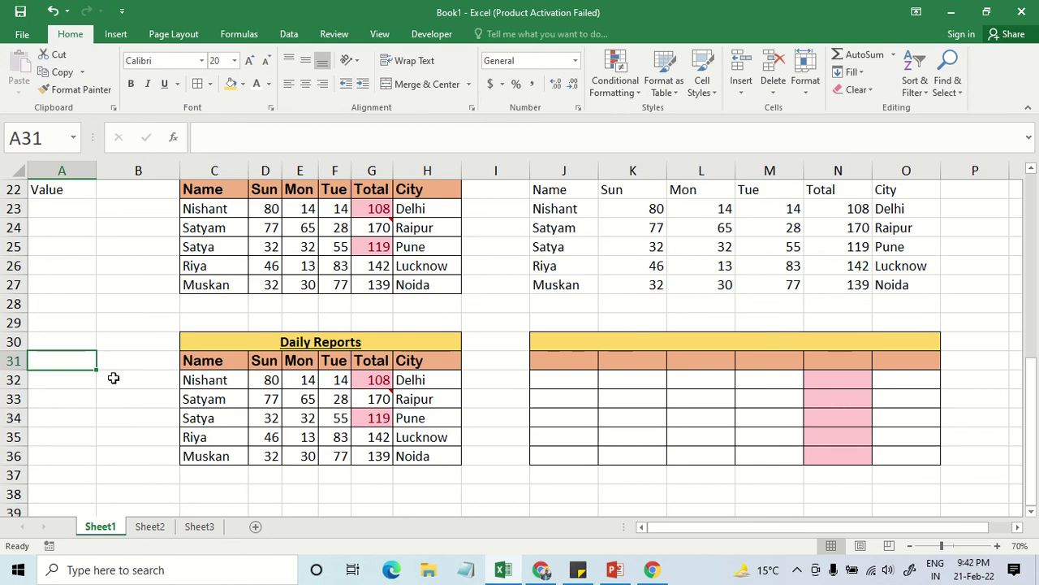
{"action": "type", "text": "Format"}
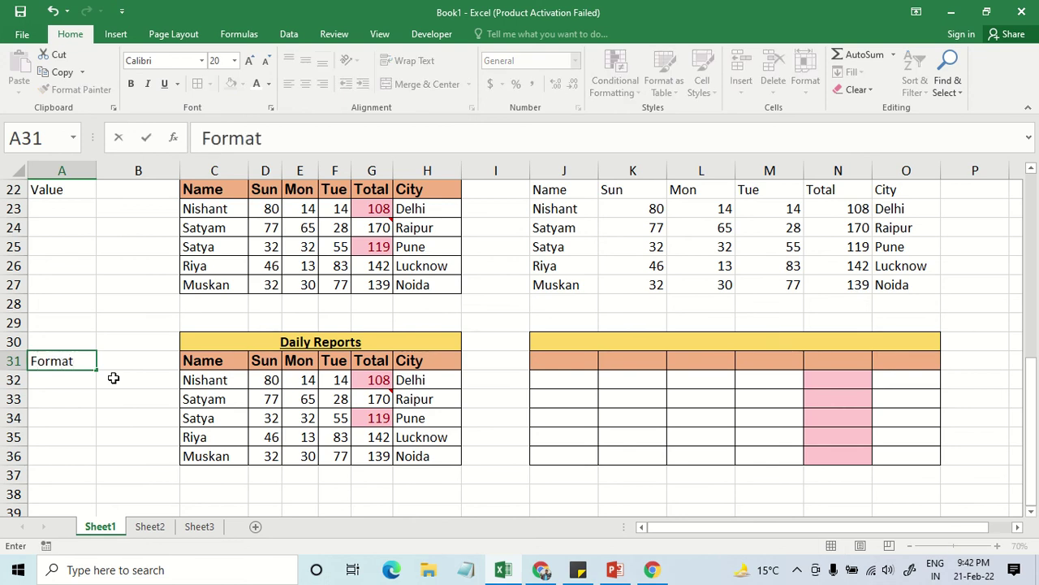
{"action": "key", "text": "Return"}
Copy C30:H36 and paste a full copy of the table at C39.
{"action": "left_click_drag", "start_coordinate": [192, 344], "coordinate": [227, 459]}
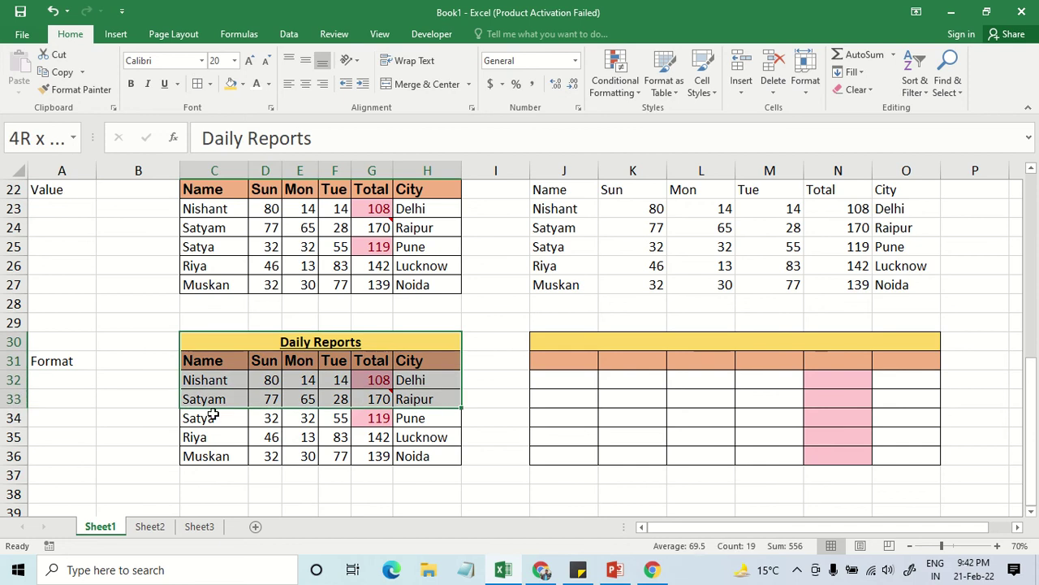
{"action": "key", "text": "ctrl+c"}
{"action": "scroll", "coordinate": [219, 451], "scroll_direction": "down", "scroll_amount": 2}
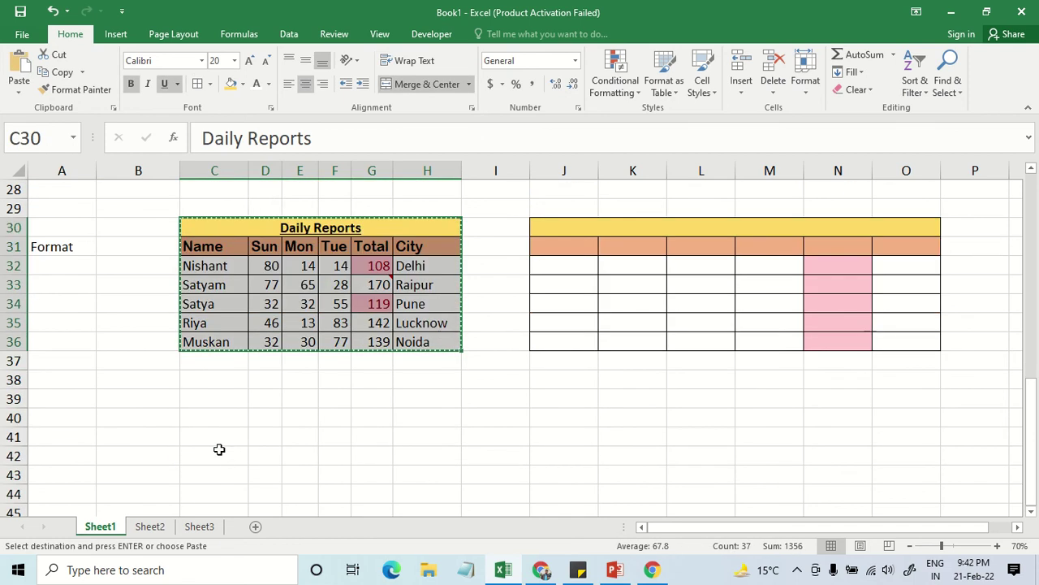
{"action": "left_click", "coordinate": [203, 402]}
{"action": "key", "text": "ctrl+v"}
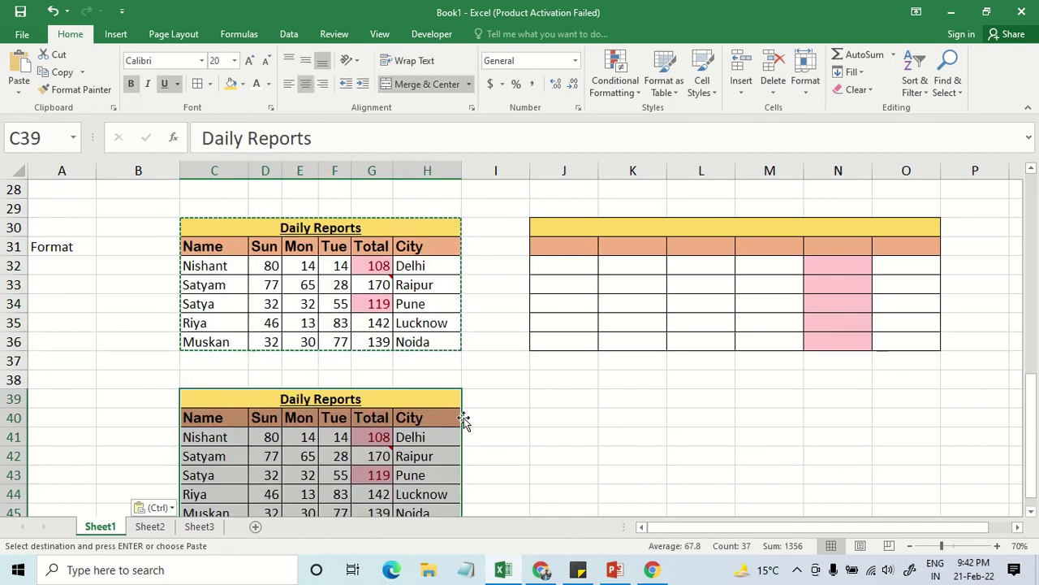
{"action": "left_click", "coordinate": [562, 398]}
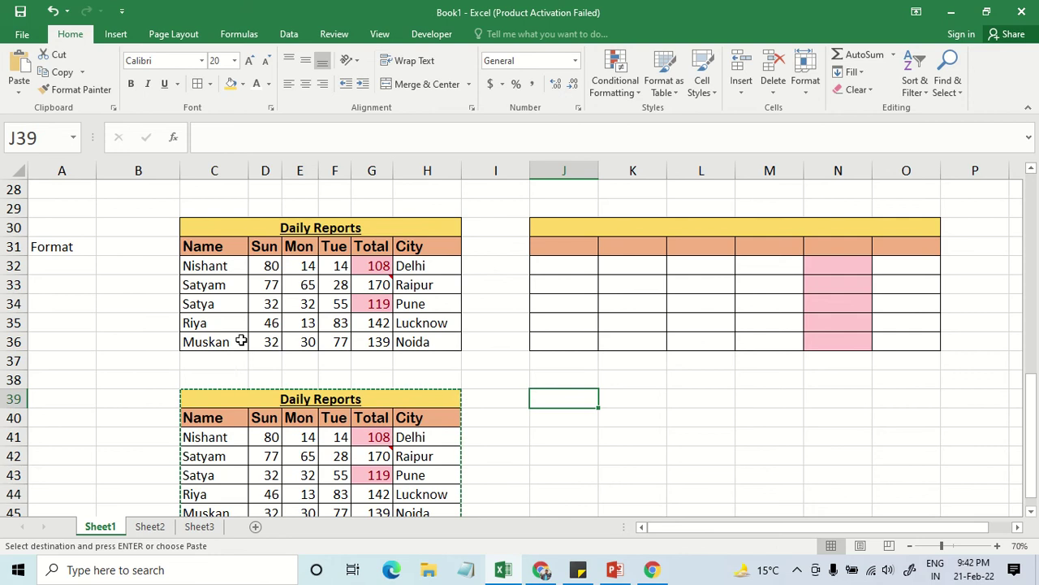
{"action": "left_click", "coordinate": [19, 91]}
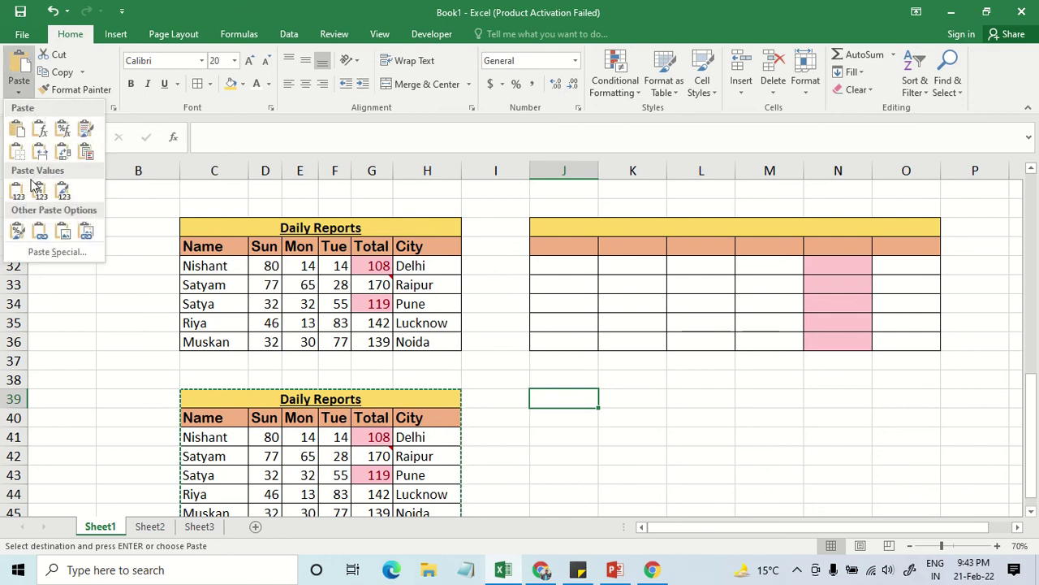
Paste only the comments at J39 via Paste Special Comments, bringing the Maximum marks note to N42.
{"action": "left_click", "coordinate": [50, 251]}
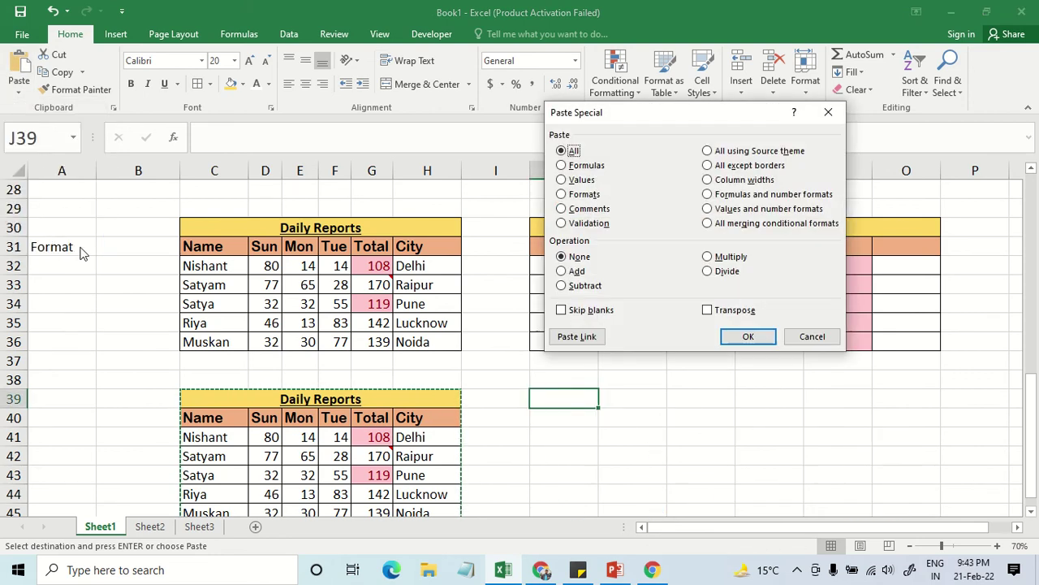
{"action": "left_click", "coordinate": [582, 210]}
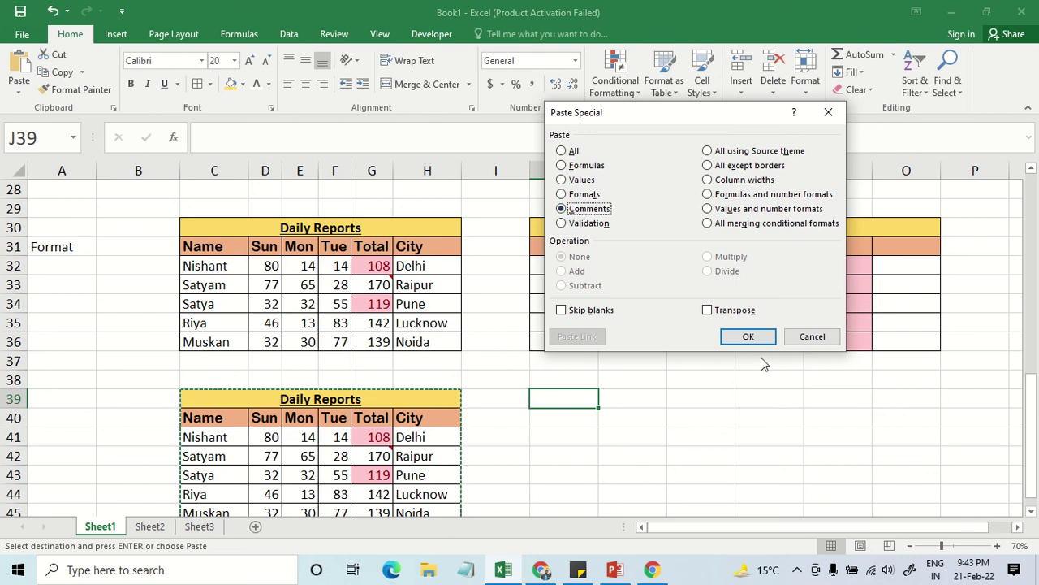
{"action": "left_click", "coordinate": [748, 336]}
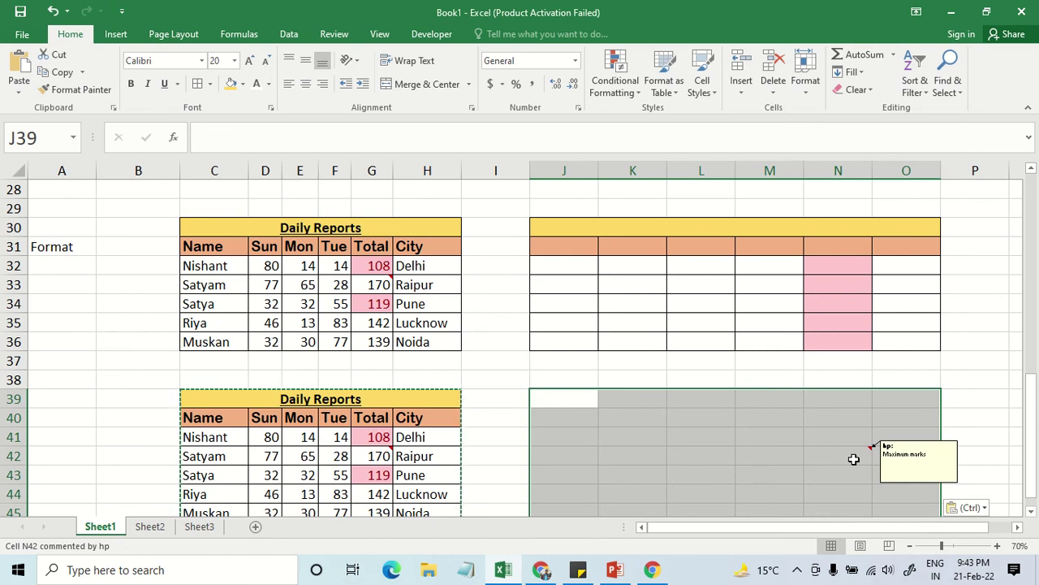
{"action": "scroll", "coordinate": [414, 279], "scroll_direction": "down", "scroll_amount": 2}
Add a City Name comment to the Delhi cell H41.
{"action": "left_click", "coordinate": [473, 352]}
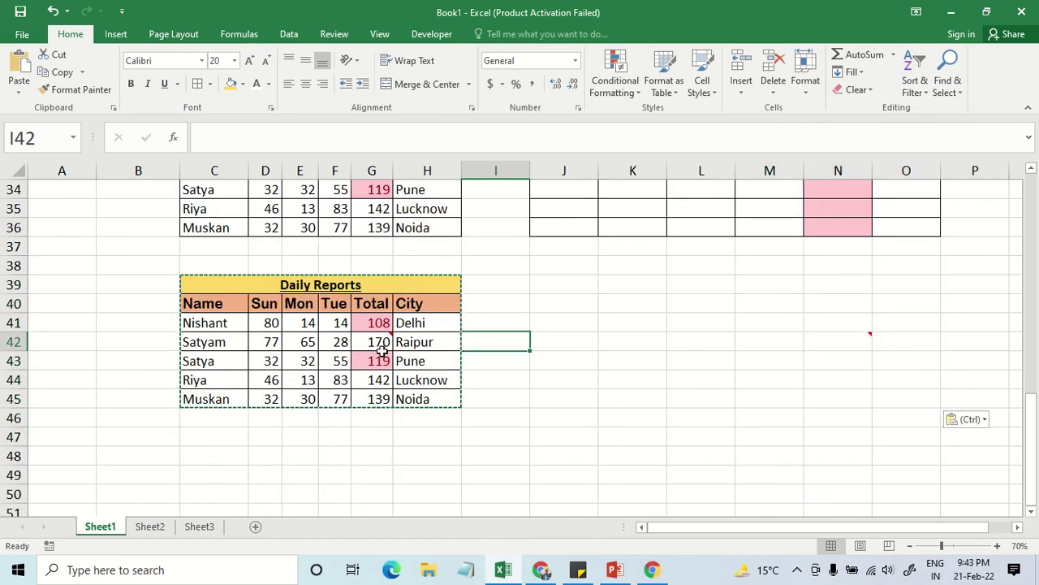
{"action": "key", "text": "Escape"}
{"action": "left_click", "coordinate": [375, 342]}
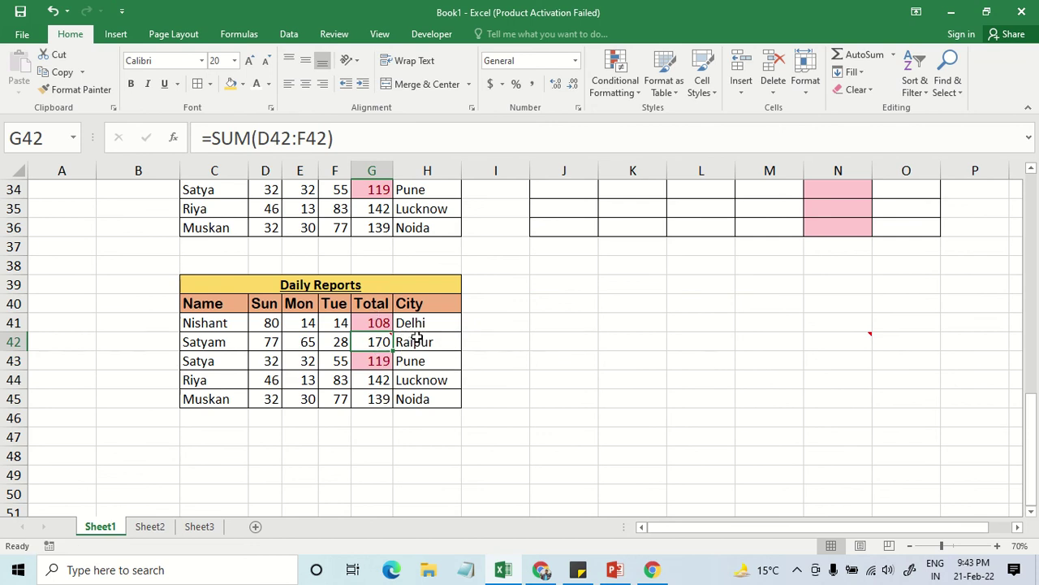
{"action": "left_click", "coordinate": [413, 323]}
{"action": "right_click", "coordinate": [419, 325]}
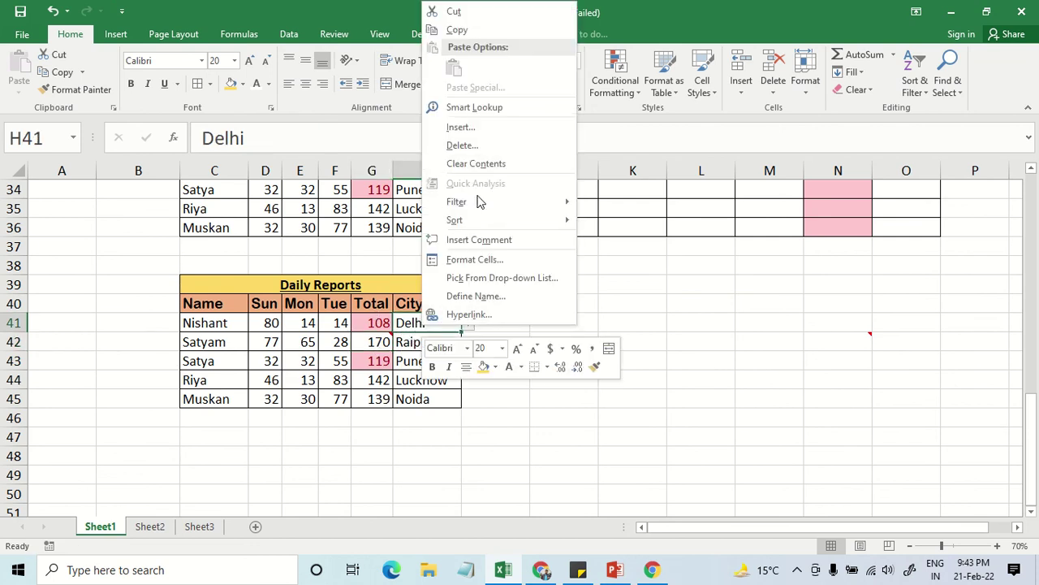
{"action": "left_click", "coordinate": [484, 240]}
{"action": "type", "text": "City Name"}
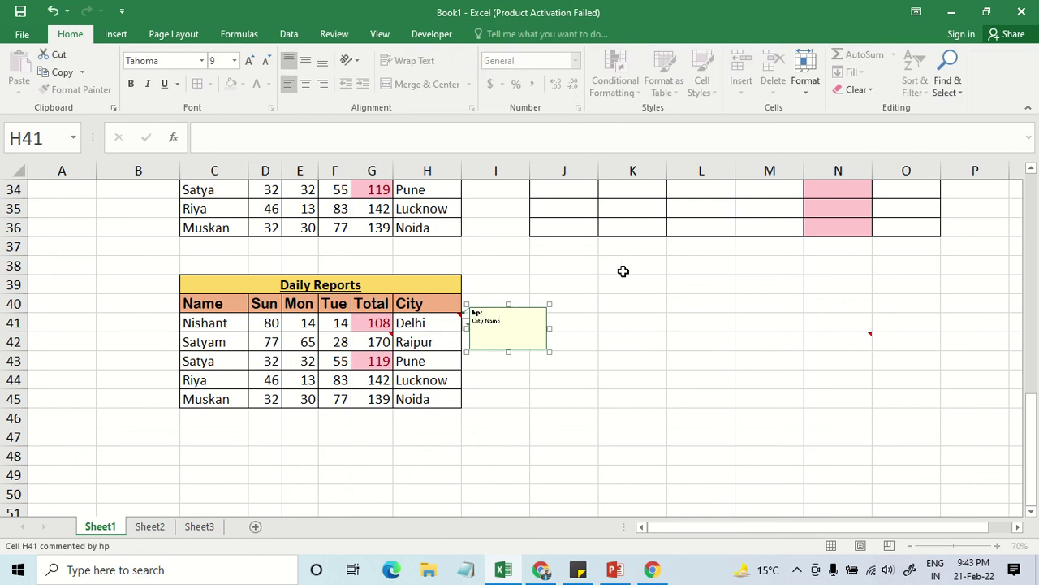
{"action": "left_click", "coordinate": [643, 320]}
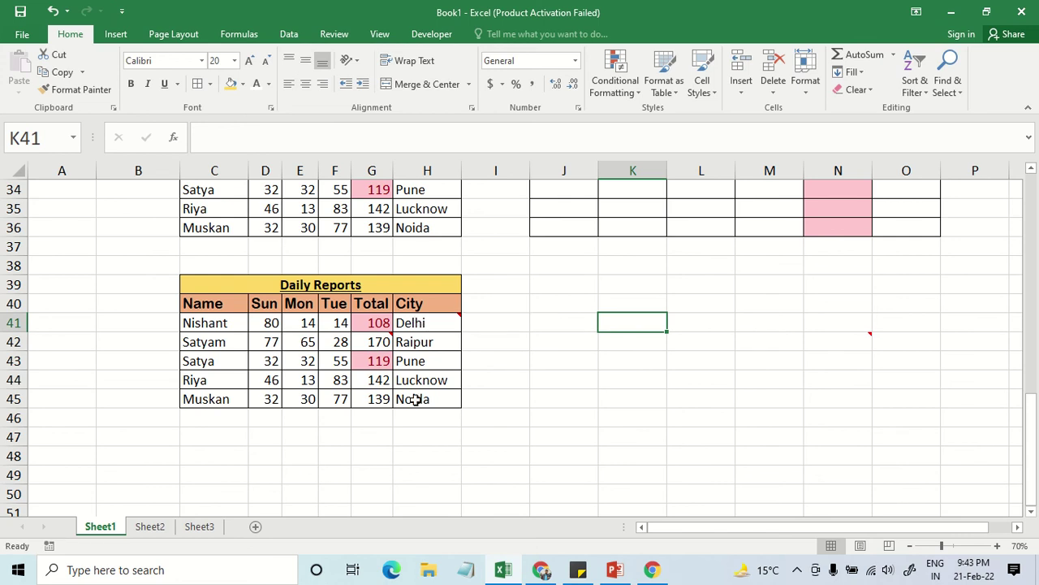
Review the City Name comment, then copy H41 with its comment.
{"action": "left_click", "coordinate": [423, 325]}
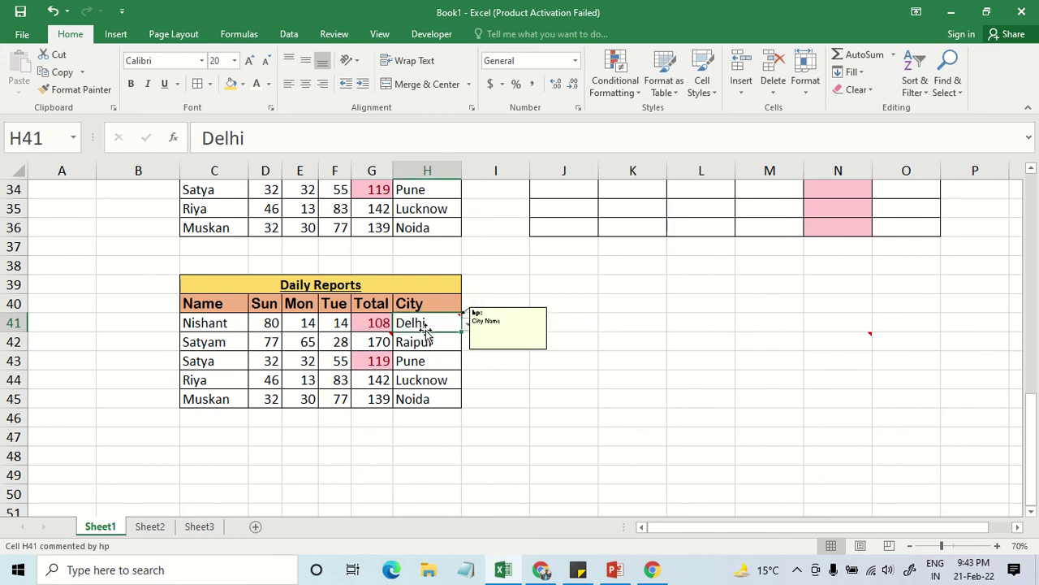
{"action": "left_click_drag", "start_coordinate": [425, 341], "coordinate": [415, 399]}
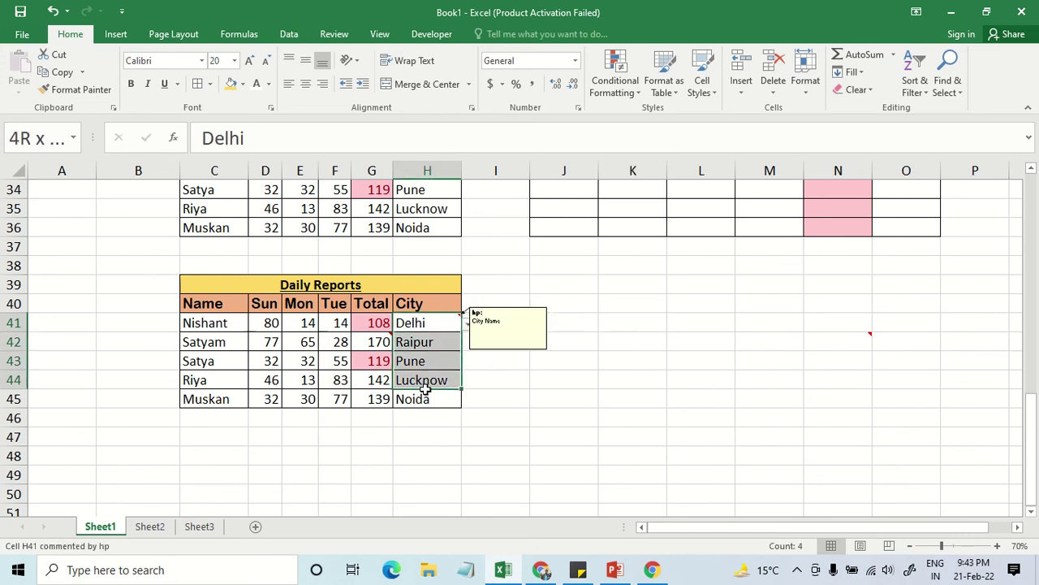
{"action": "right_click", "coordinate": [445, 327]}
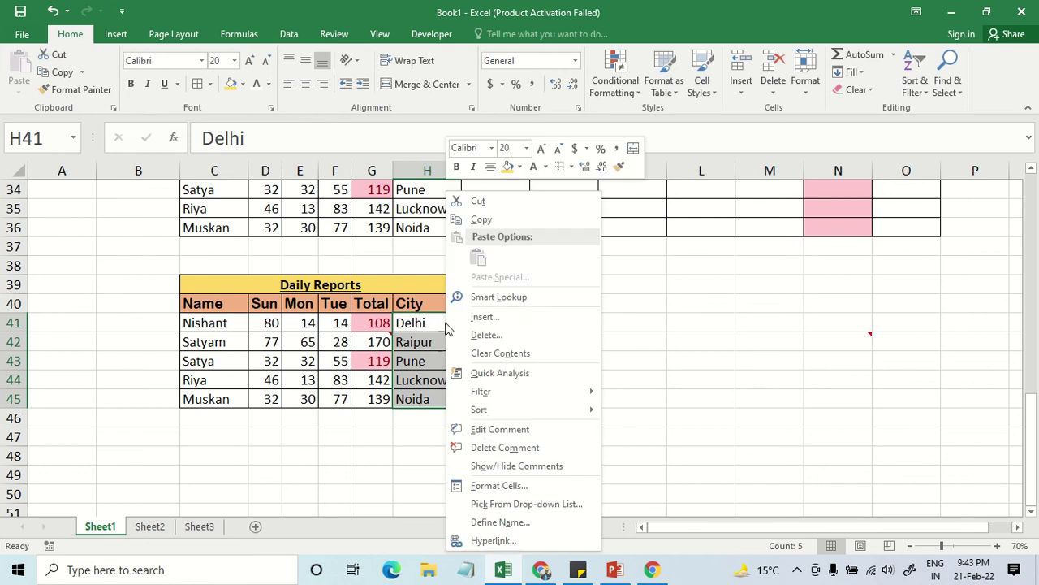
{"action": "left_click", "coordinate": [487, 429]}
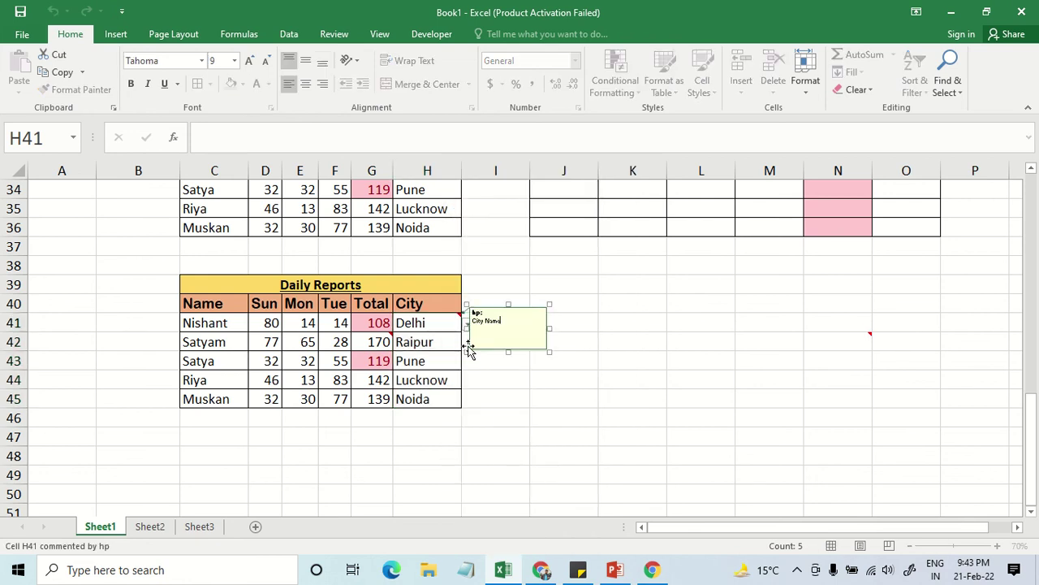
{"action": "left_click", "coordinate": [537, 382]}
{"action": "left_click", "coordinate": [433, 326]}
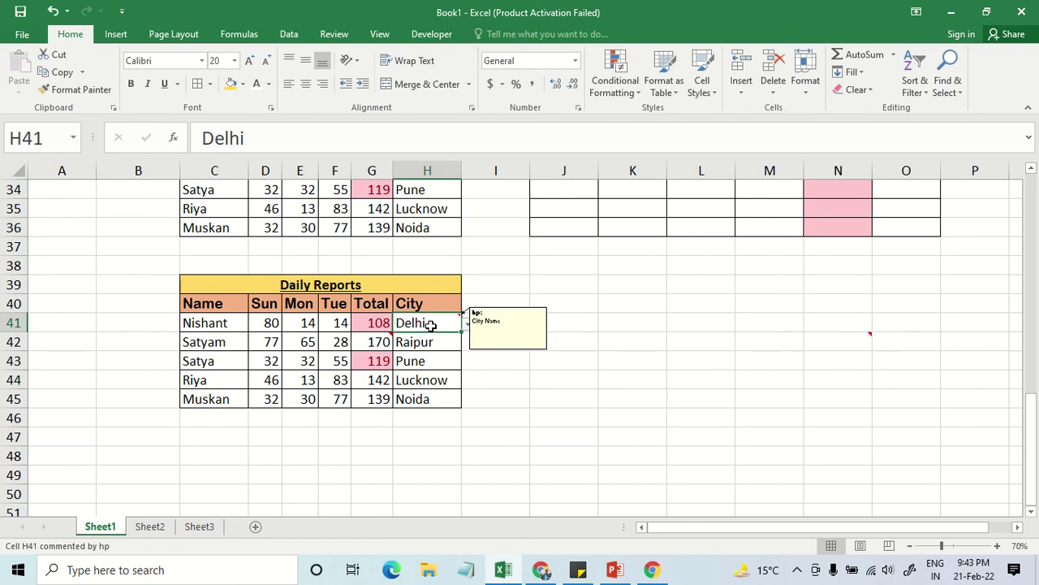
{"action": "key", "text": "ctrl+c"}
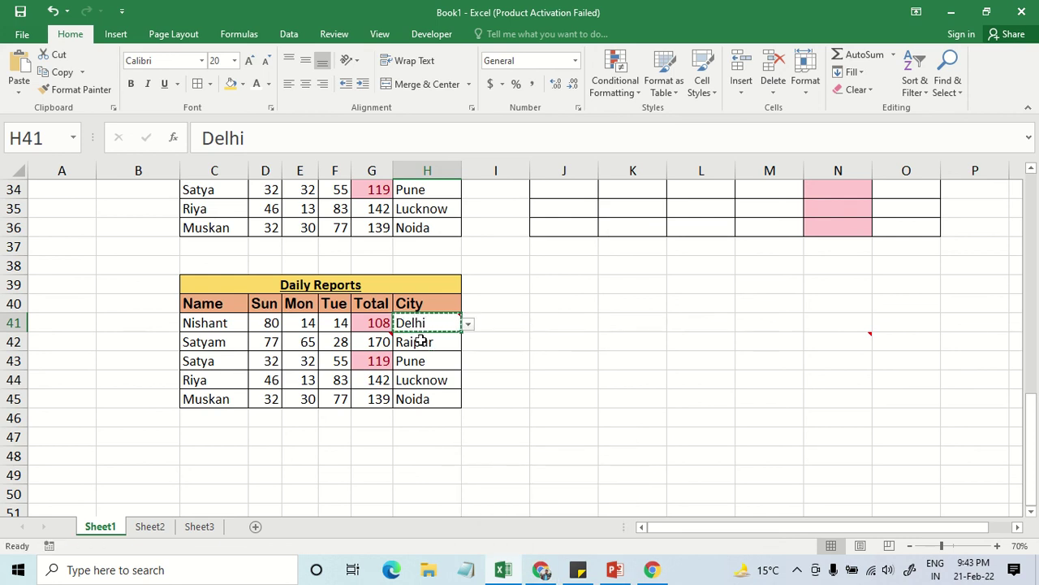
Paste the H41 comment onto H42:H45 as comments only via Ctrl+Alt+V.
{"action": "left_click_drag", "start_coordinate": [418, 341], "coordinate": [421, 396]}
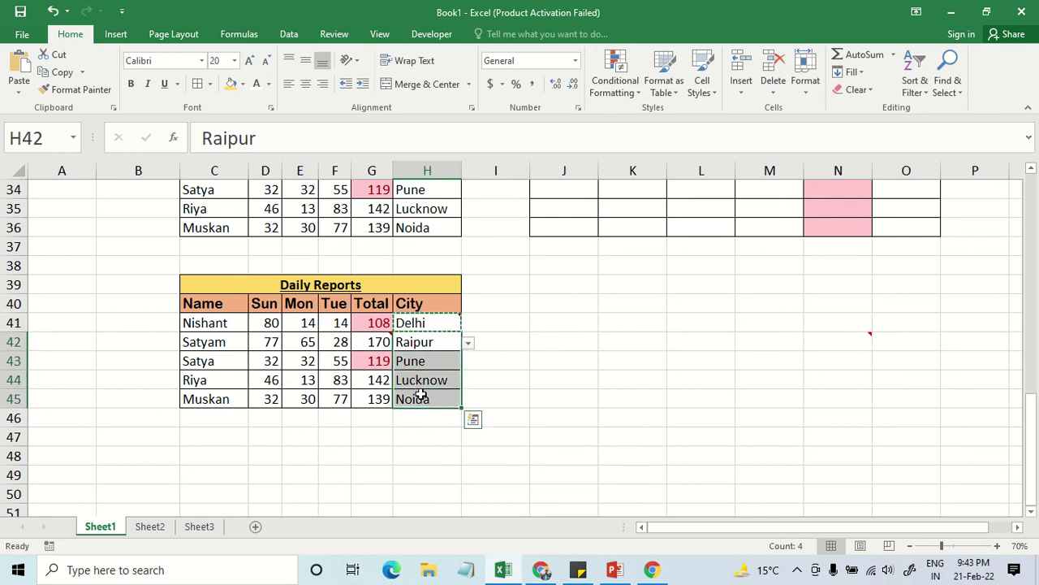
{"action": "key", "text": "ctrl+alt+v"}
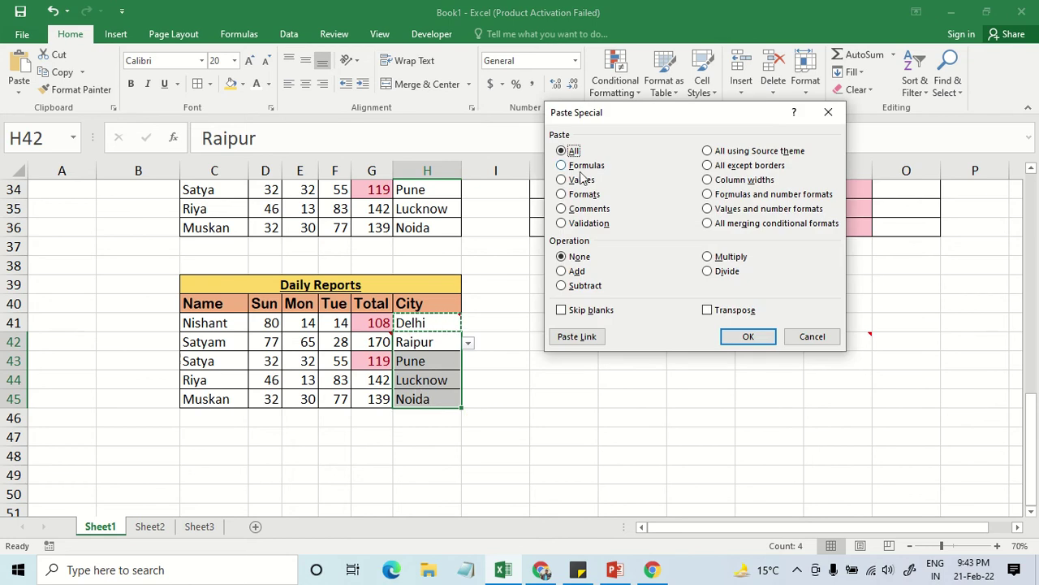
{"action": "left_click", "coordinate": [561, 208]}
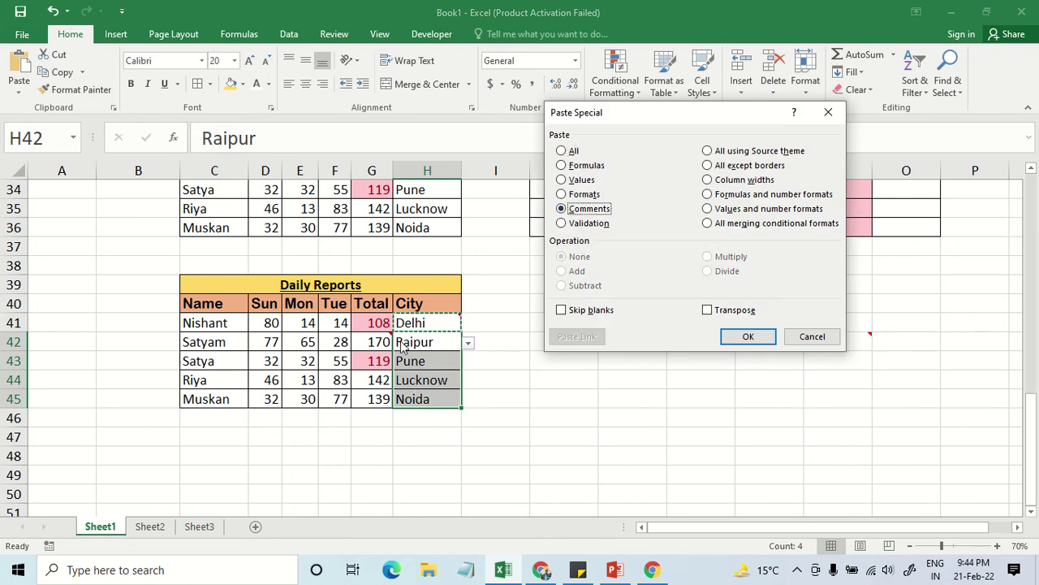
{"action": "left_click", "coordinate": [748, 336]}
{"action": "mouse_move", "coordinate": [427, 361]}
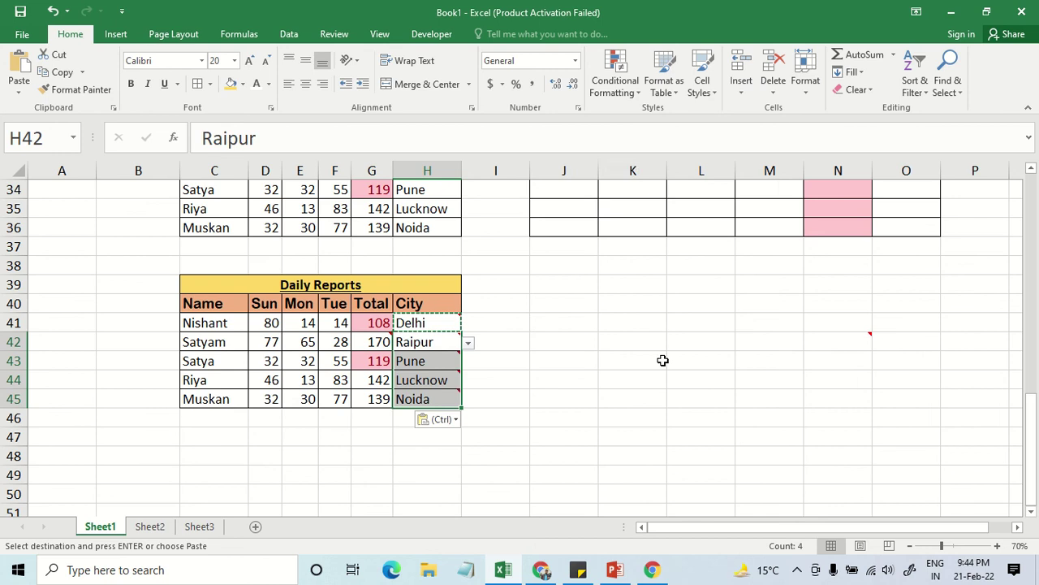
{"action": "left_click", "coordinate": [659, 360]}
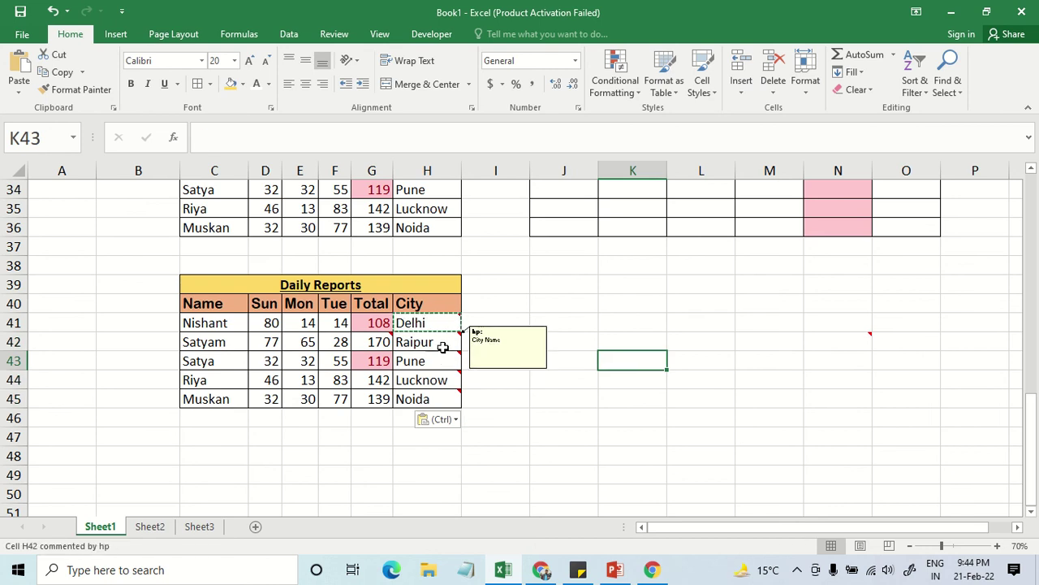
{"action": "mouse_move", "coordinate": [427, 398]}
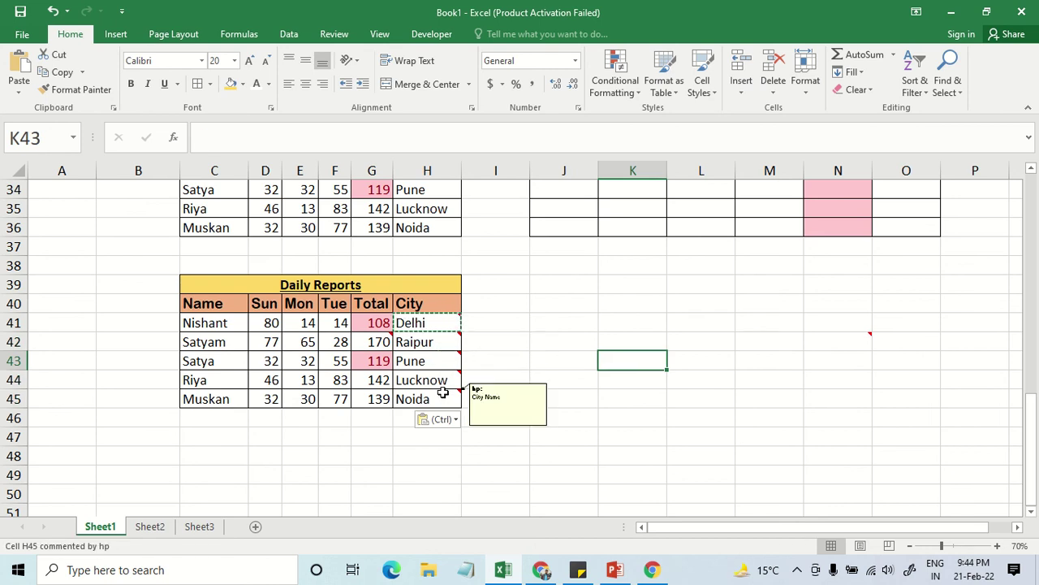
{"action": "left_click_drag", "start_coordinate": [422, 342], "coordinate": [422, 399]}
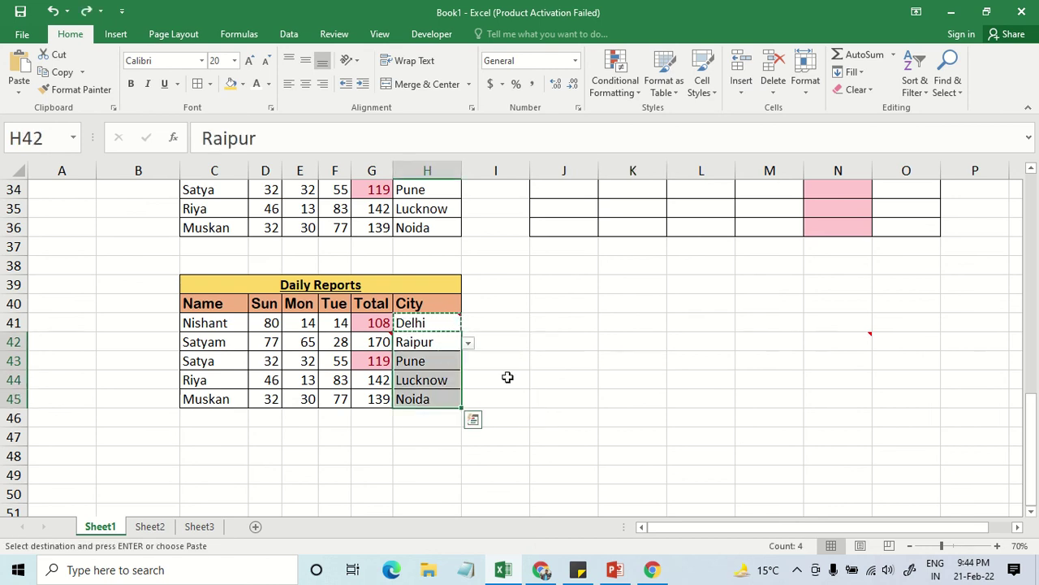
{"action": "key", "text": "Escape"}
{"action": "left_click", "coordinate": [504, 364]}
{"action": "mouse_move", "coordinate": [427, 322]}
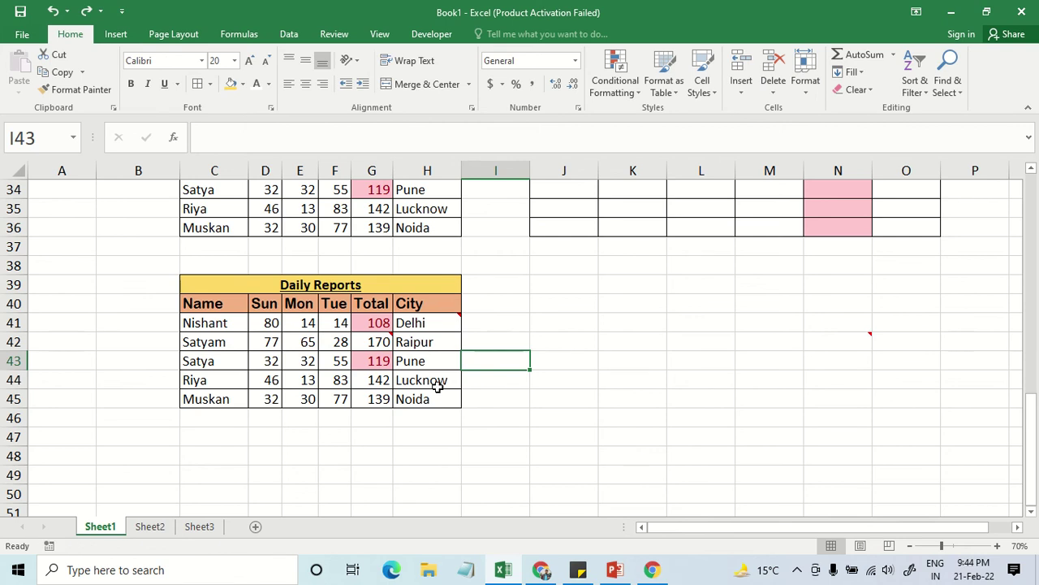
Recopy H41 and paste its City Name comment onto Raipur through Noida, checking Pune and Lucknow.
{"action": "left_click", "coordinate": [436, 328]}
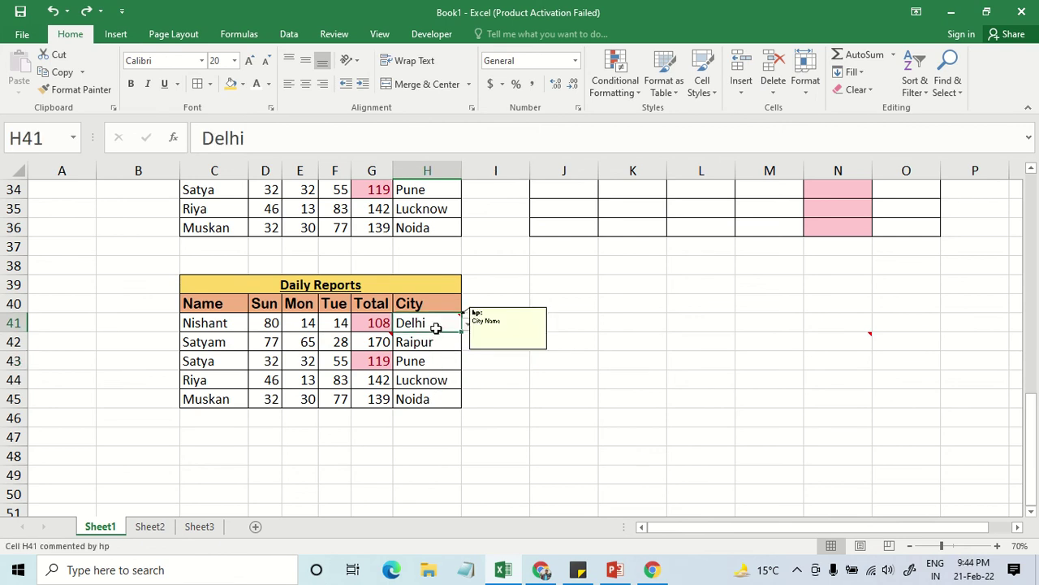
{"action": "key", "text": "ctrl+c"}
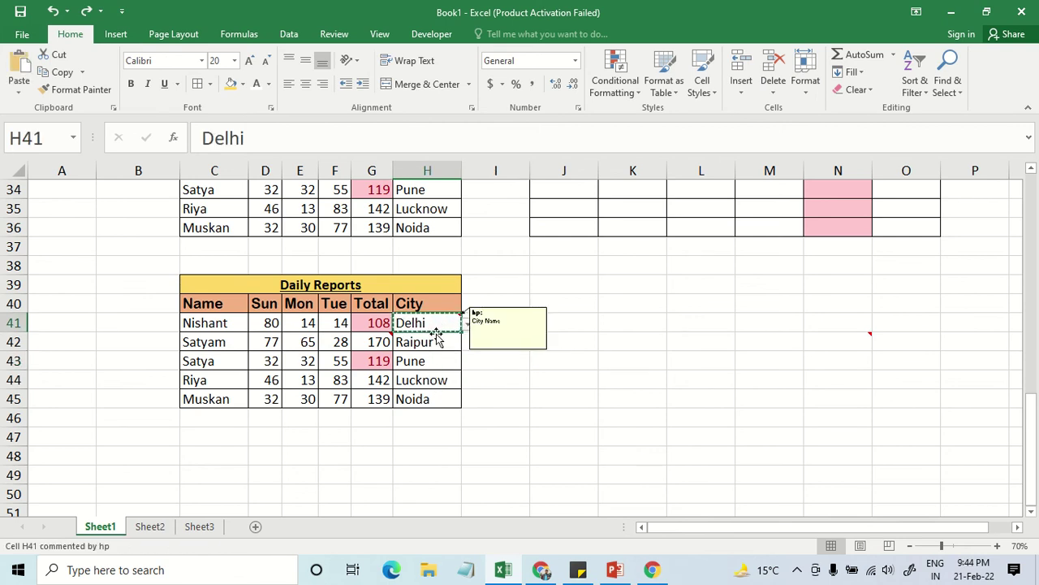
{"action": "left_click_drag", "start_coordinate": [436, 341], "coordinate": [433, 399]}
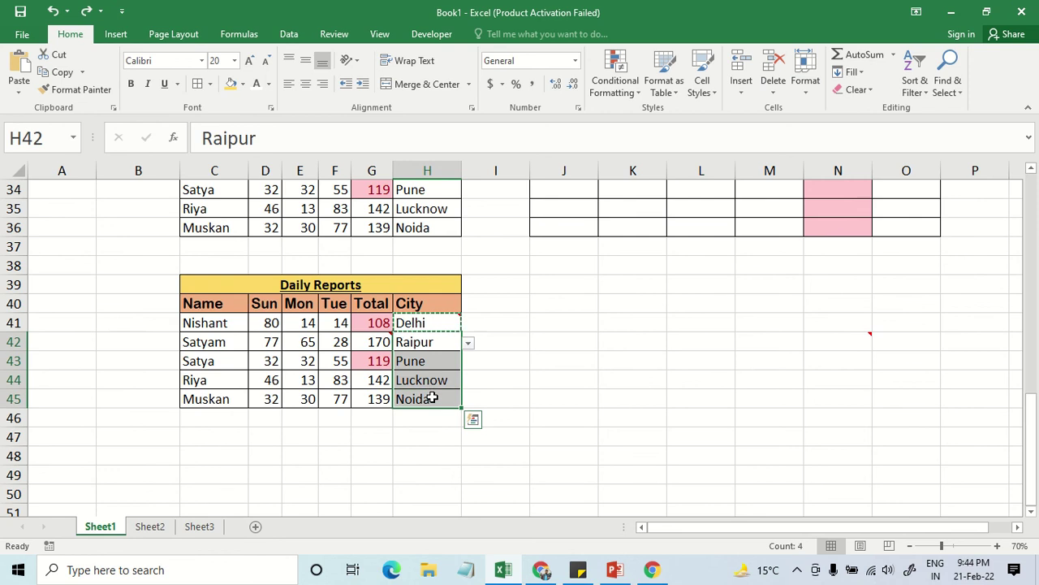
{"action": "left_click", "coordinate": [19, 92]}
{"action": "left_click", "coordinate": [44, 250]}
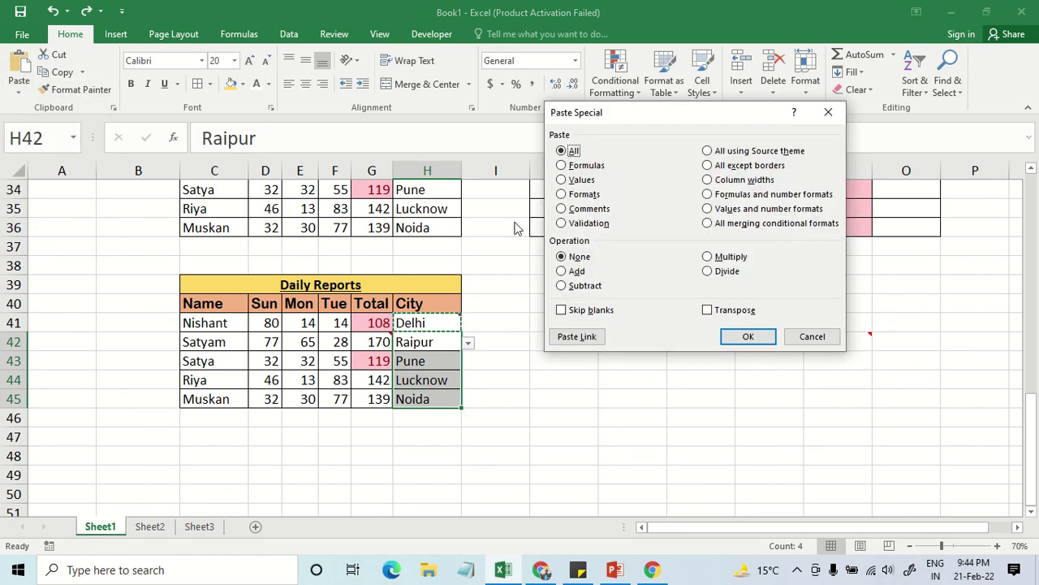
{"action": "left_click", "coordinate": [562, 208]}
{"action": "left_click", "coordinate": [745, 337]}
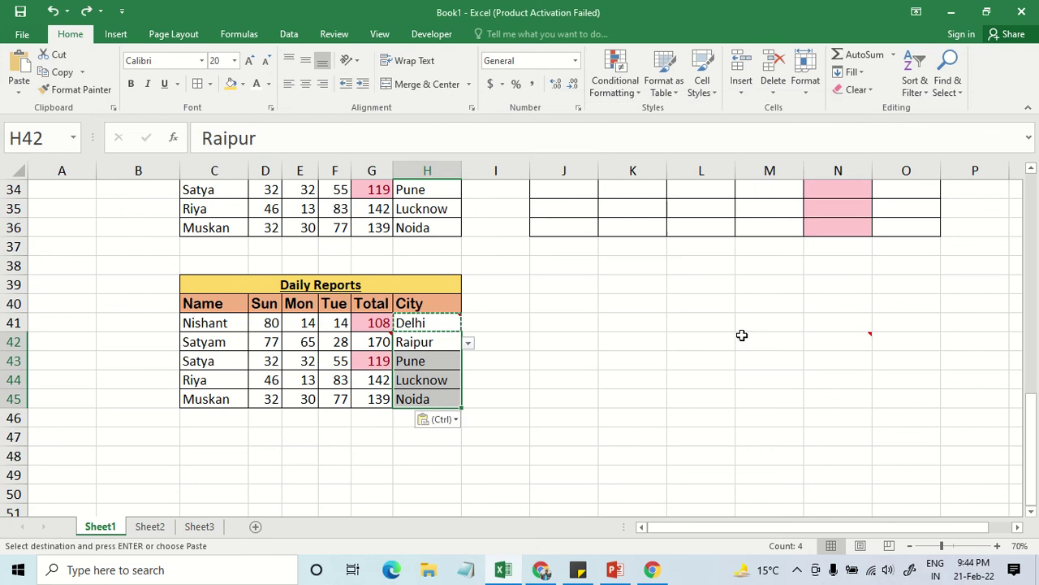
{"action": "left_click", "coordinate": [445, 362]}
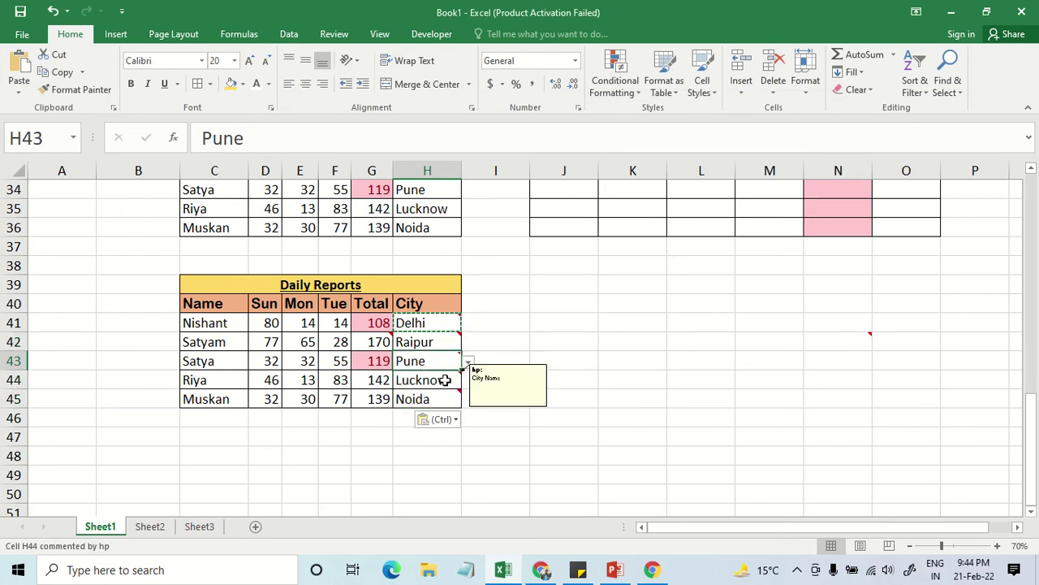
{"action": "left_click", "coordinate": [451, 377]}
{"action": "left_click", "coordinate": [441, 357]}
{"action": "left_click", "coordinate": [436, 343]}
{"action": "key", "text": "Escape"}
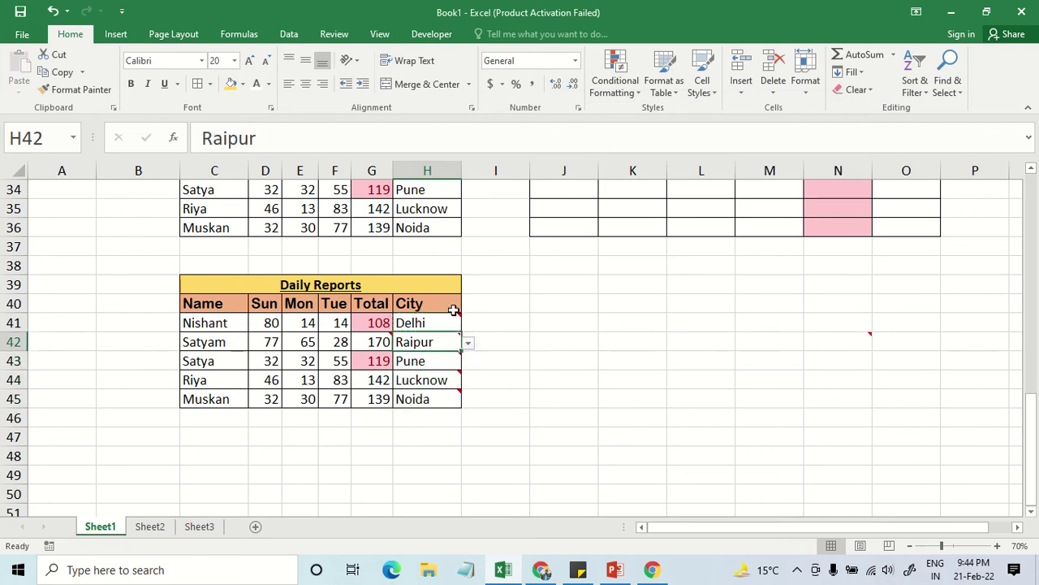
Select the whole Daily Reports table C39:H45.
{"action": "left_click_drag", "start_coordinate": [209, 288], "coordinate": [230, 382]}
{"action": "left_click", "coordinate": [229, 380]}
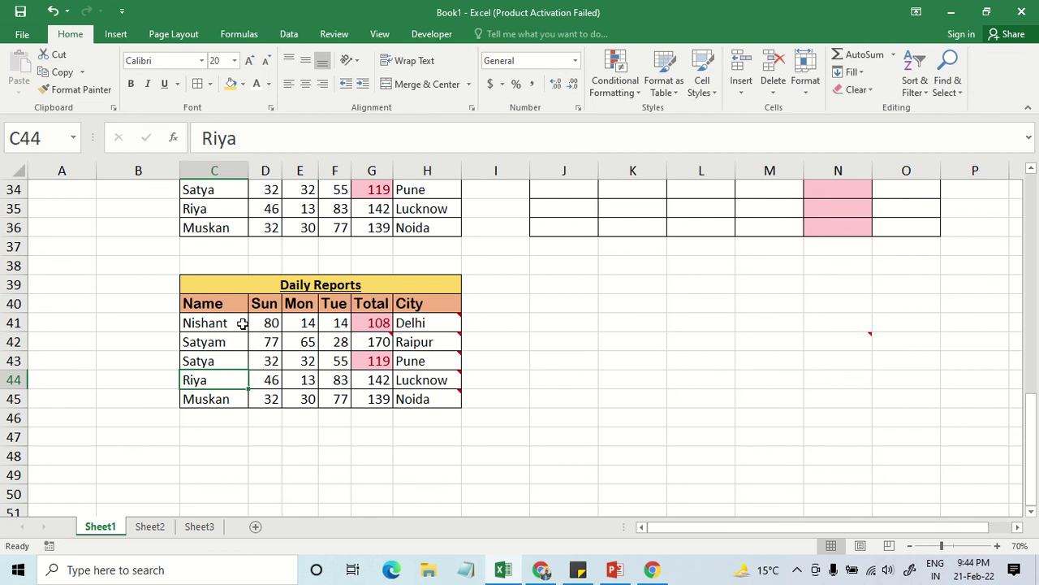
{"action": "left_click_drag", "start_coordinate": [230, 282], "coordinate": [248, 398]}
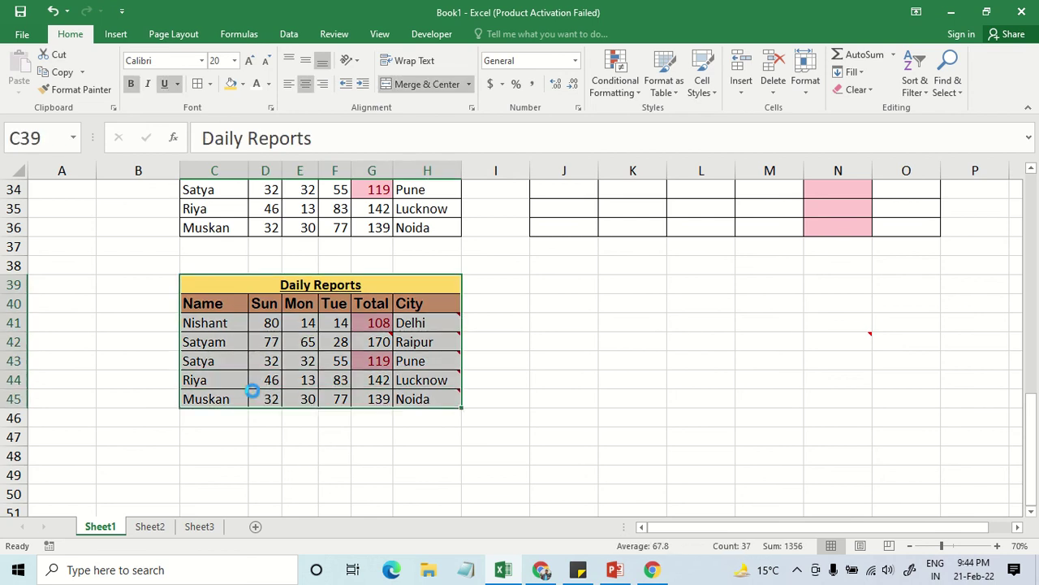
Paste a full copy of the Daily Reports table at C48.
{"action": "key", "text": "ctrl+c"}
{"action": "left_click", "coordinate": [231, 453]}
{"action": "key", "text": "ctrl+v"}
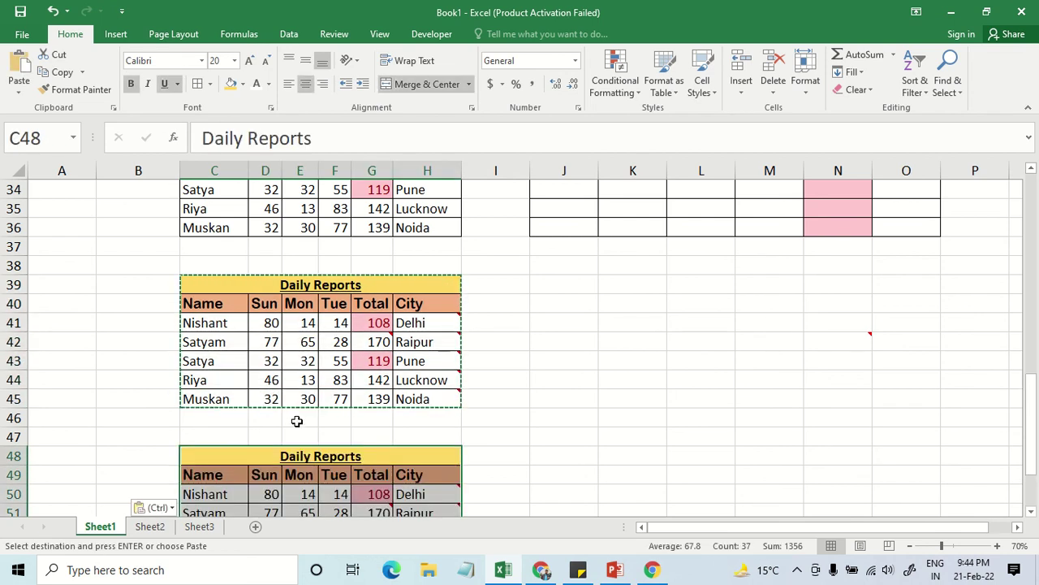
{"action": "scroll", "coordinate": [314, 380], "scroll_direction": "down", "scroll_amount": 3}
{"action": "scroll", "coordinate": [568, 276], "scroll_direction": "up", "scroll_amount": 1}
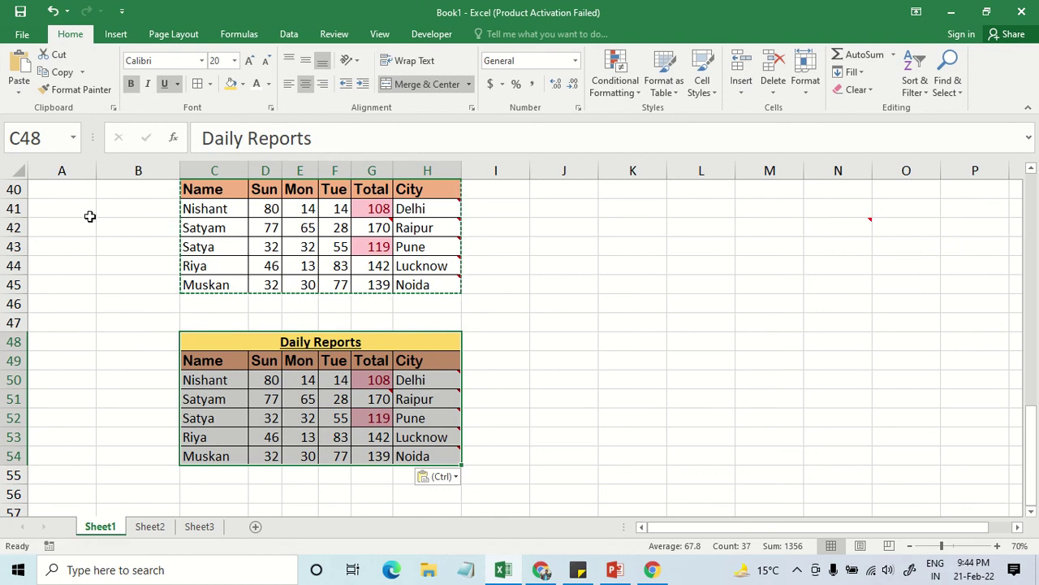
Label cell A40 'Comment' and select the pasted copy C48:H54.
{"action": "left_click", "coordinate": [48, 210]}
{"action": "scroll", "coordinate": [92, 204], "scroll_direction": "up", "scroll_amount": 1}
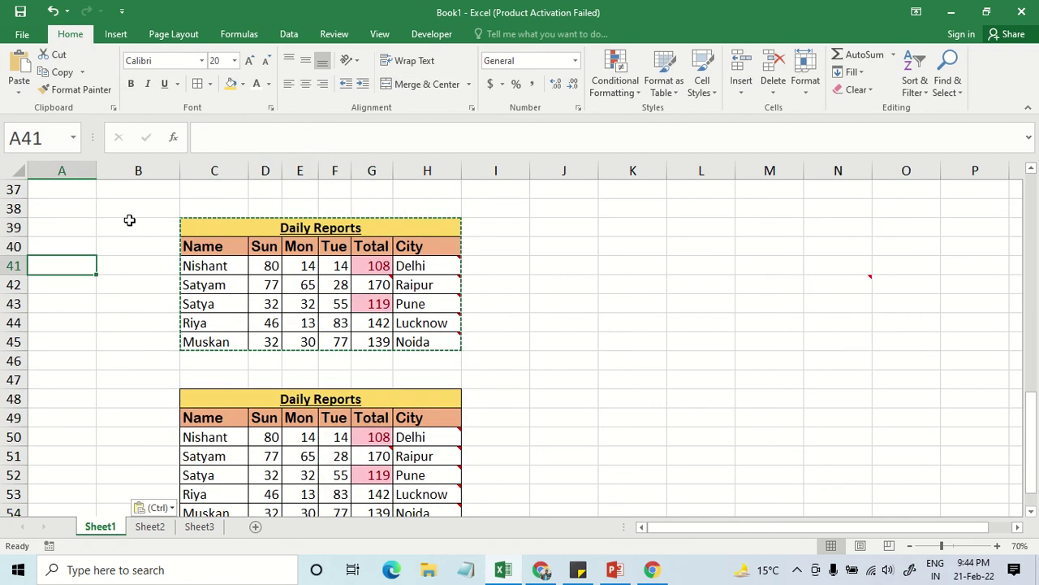
{"action": "left_click", "coordinate": [62, 243]}
{"action": "type", "text": "Comment"}
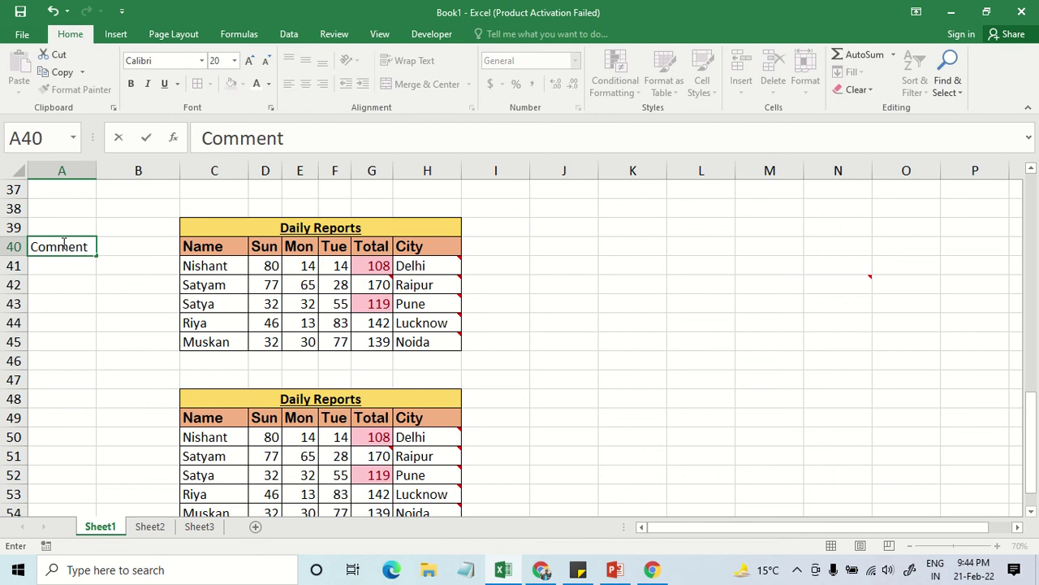
{"action": "key", "text": "Return"}
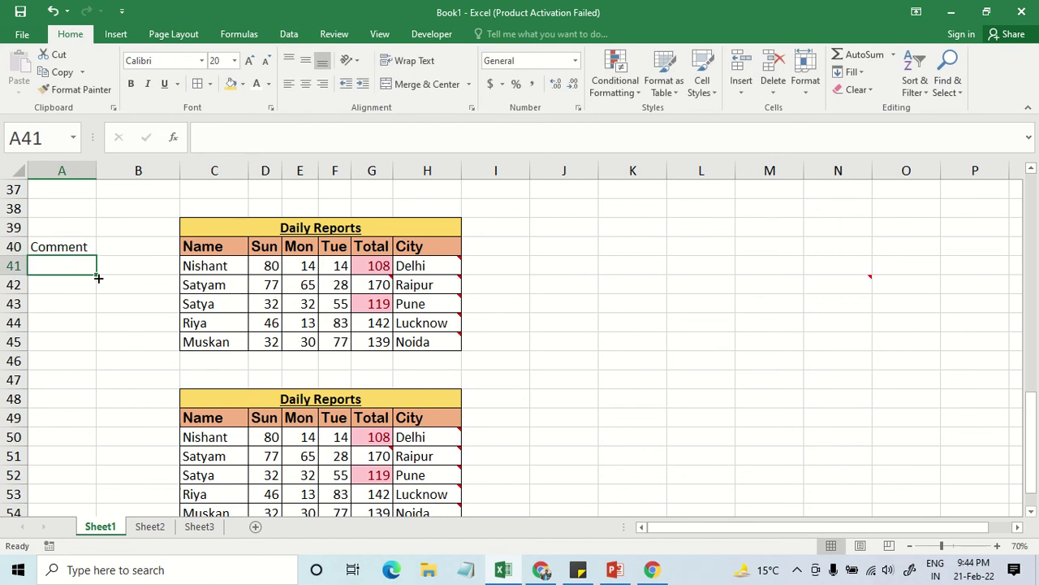
{"action": "scroll", "coordinate": [98, 277], "scroll_direction": "down", "scroll_amount": 2}
{"action": "left_click_drag", "start_coordinate": [208, 285], "coordinate": [239, 395]}
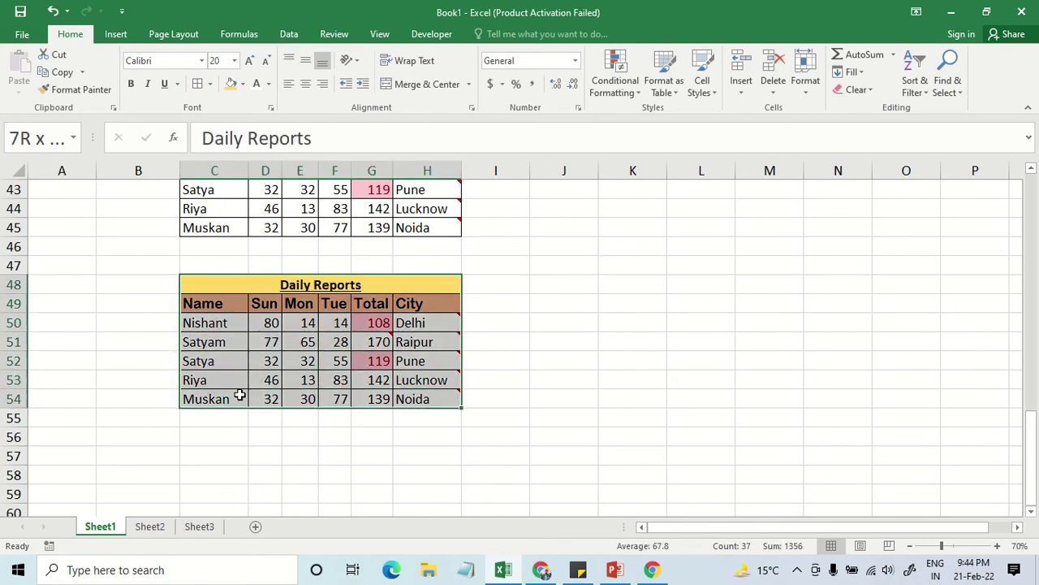
Paste only the validation rules into J48:O54 via Paste Special Validation.
{"action": "left_click", "coordinate": [571, 290]}
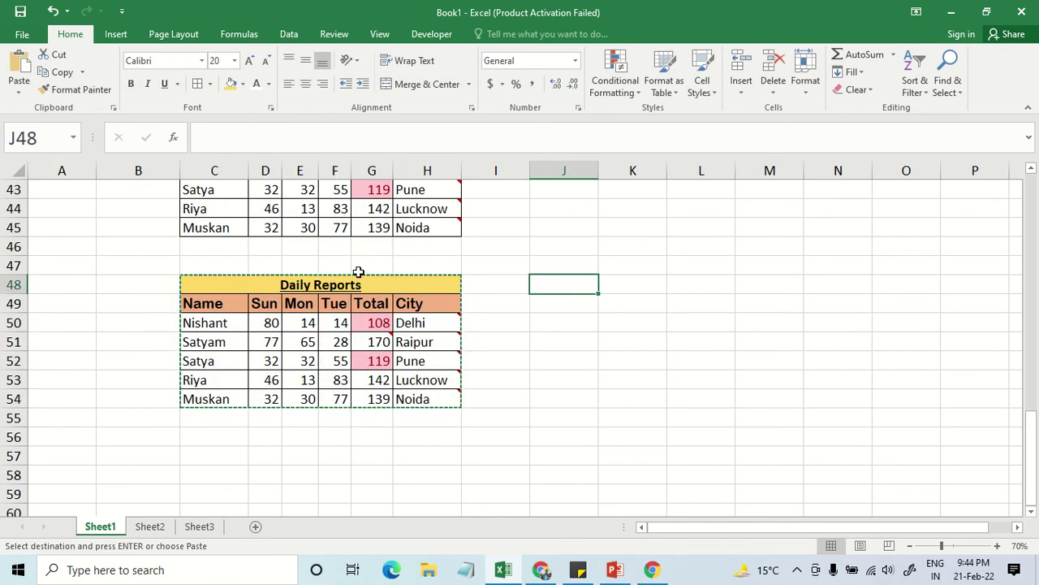
{"action": "left_click", "coordinate": [18, 93]}
{"action": "left_click", "coordinate": [36, 254]}
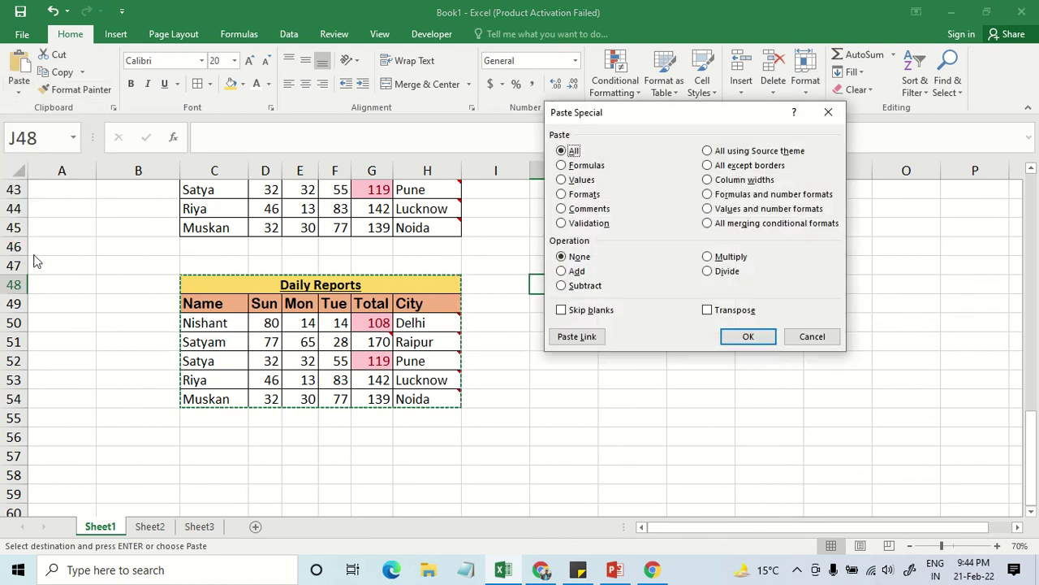
{"action": "left_click", "coordinate": [561, 223]}
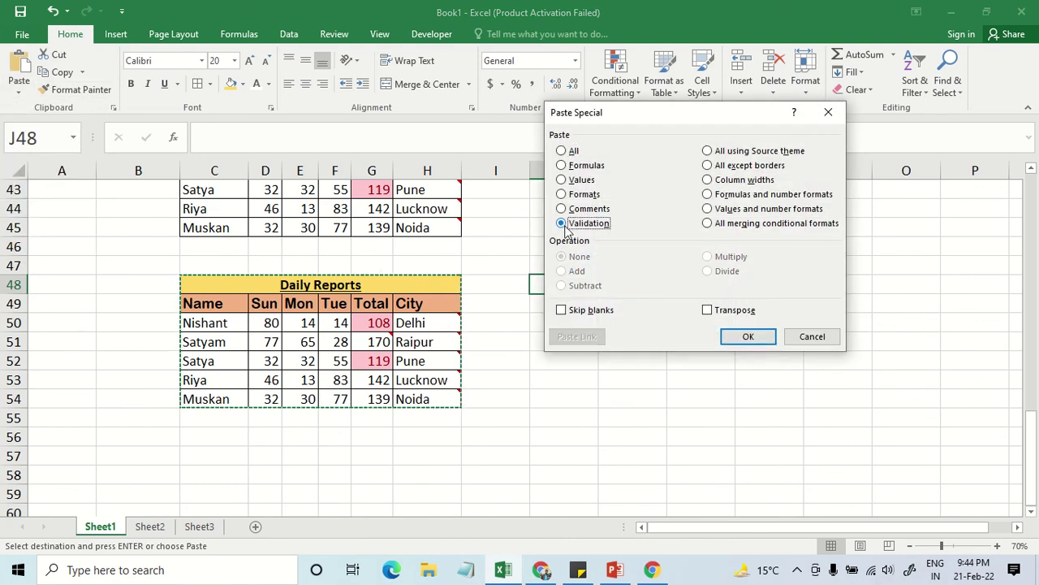
{"action": "left_click_drag", "start_coordinate": [673, 107], "coordinate": [240, 79]}
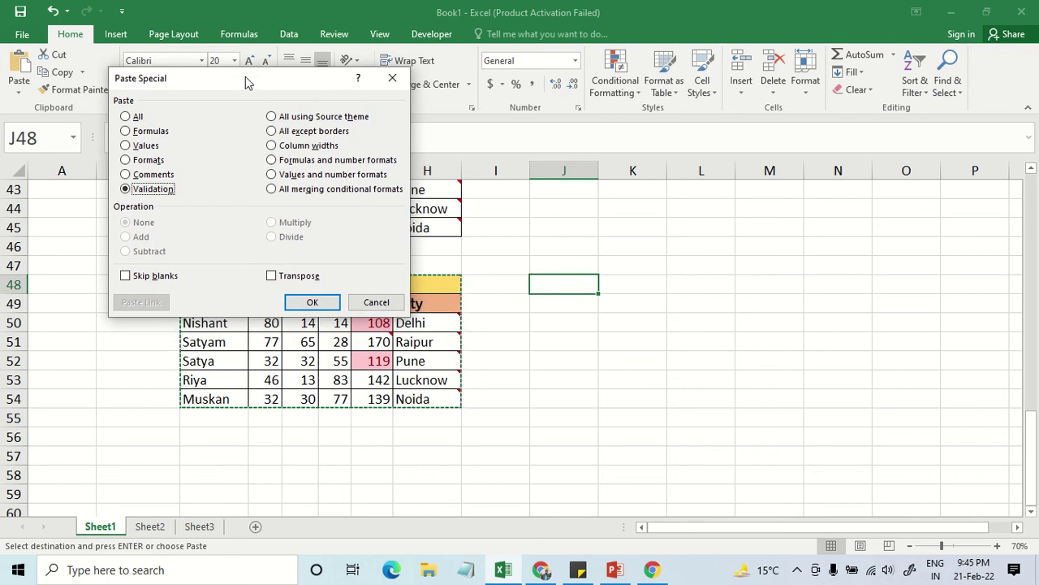
{"action": "left_click", "coordinate": [311, 302]}
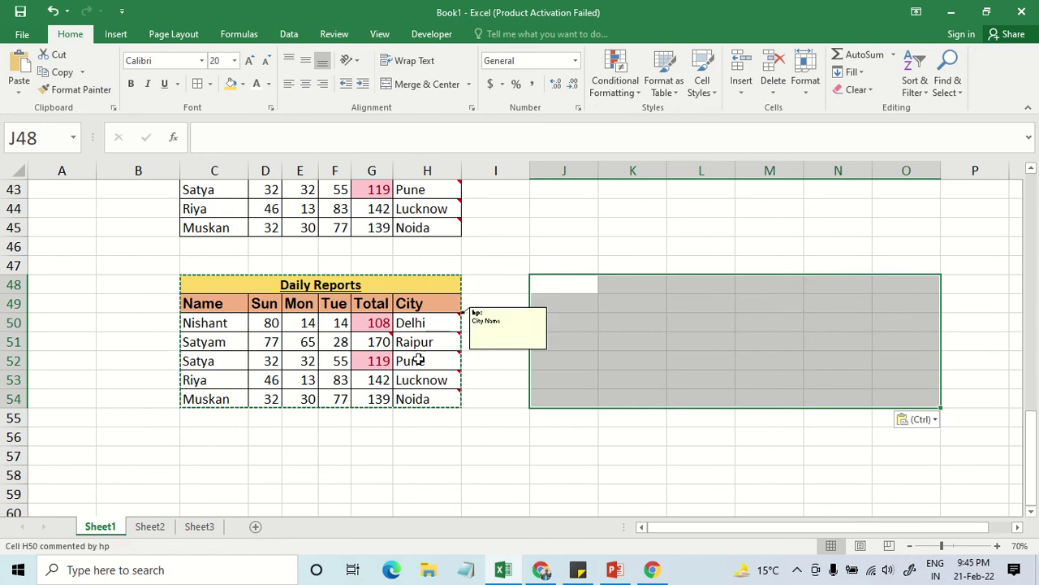
Choose Ranchi, Delhi and Noida from the city dropdowns in O50, O51 and O52.
{"action": "left_click", "coordinate": [906, 317]}
{"action": "left_click", "coordinate": [947, 325]}
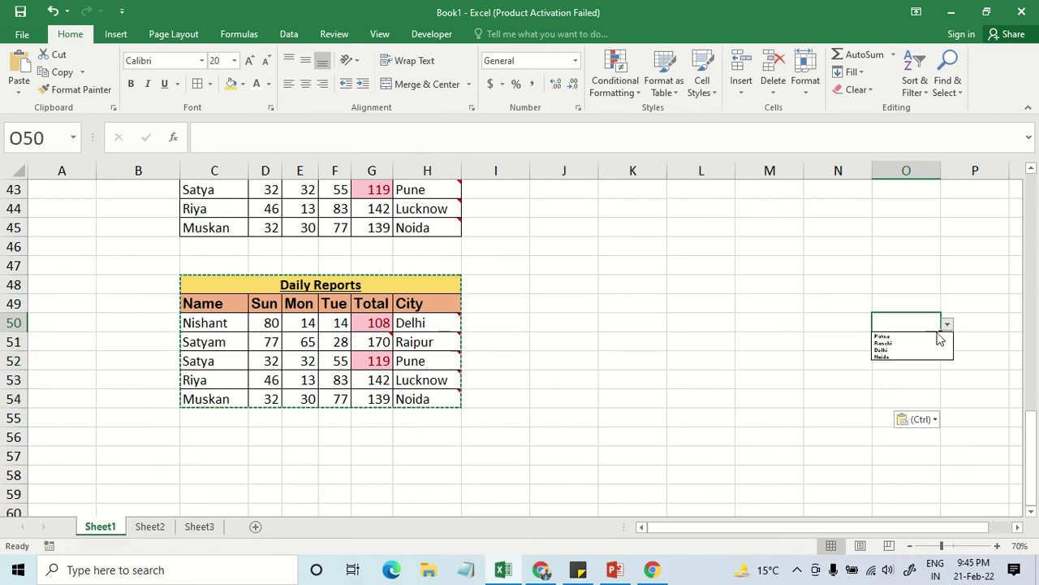
{"action": "left_click", "coordinate": [921, 341]}
{"action": "left_click", "coordinate": [926, 342]}
{"action": "left_click", "coordinate": [947, 343]}
{"action": "left_click", "coordinate": [925, 368]}
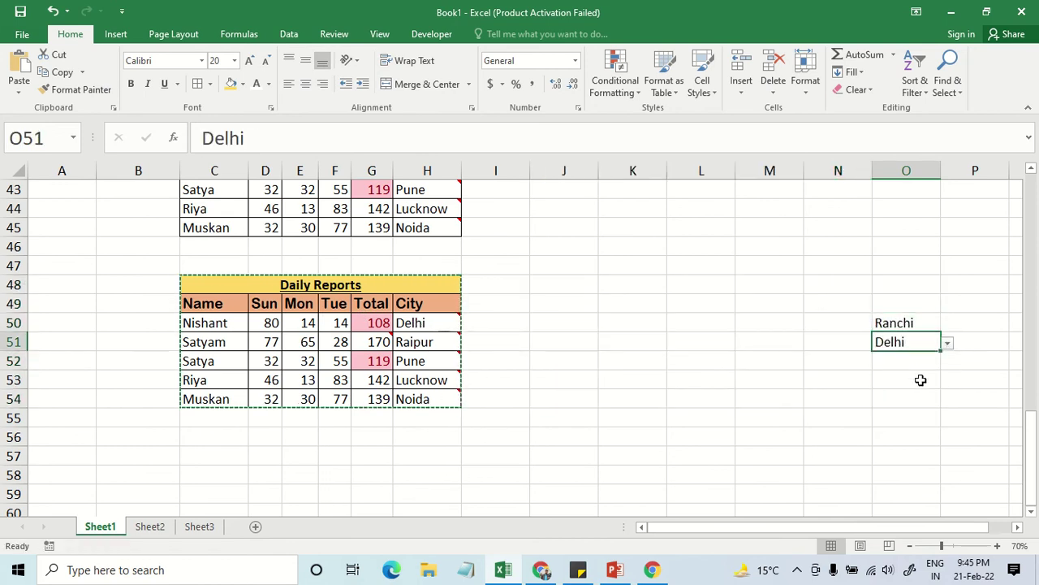
{"action": "left_click", "coordinate": [938, 365]}
{"action": "left_click", "coordinate": [947, 363]}
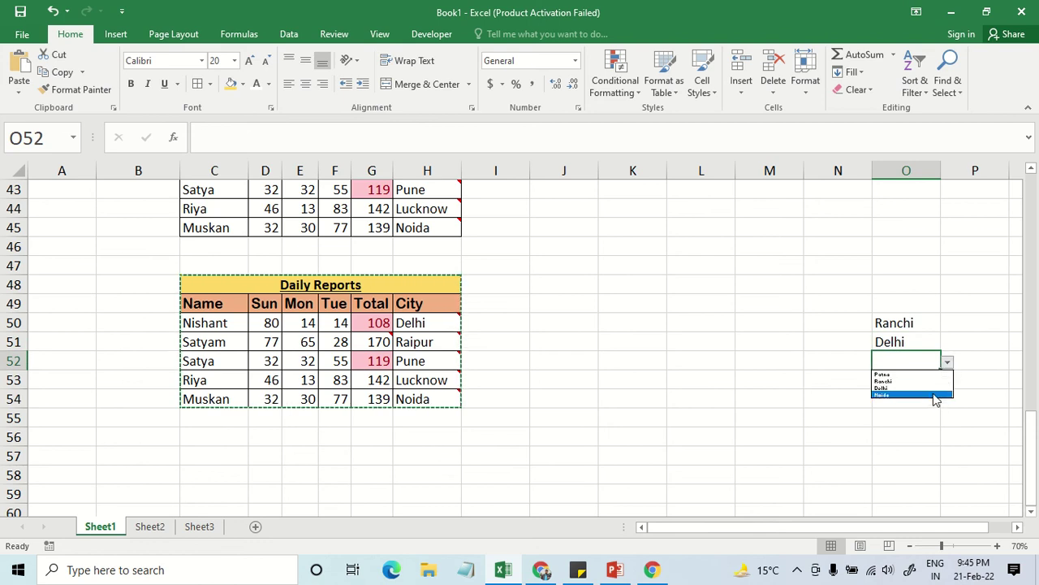
{"action": "left_click", "coordinate": [934, 395]}
Choose Patna for O53 and Delhi for O54 from their city dropdowns.
{"action": "left_click", "coordinate": [918, 378]}
{"action": "left_click", "coordinate": [948, 381]}
{"action": "left_click", "coordinate": [890, 393]}
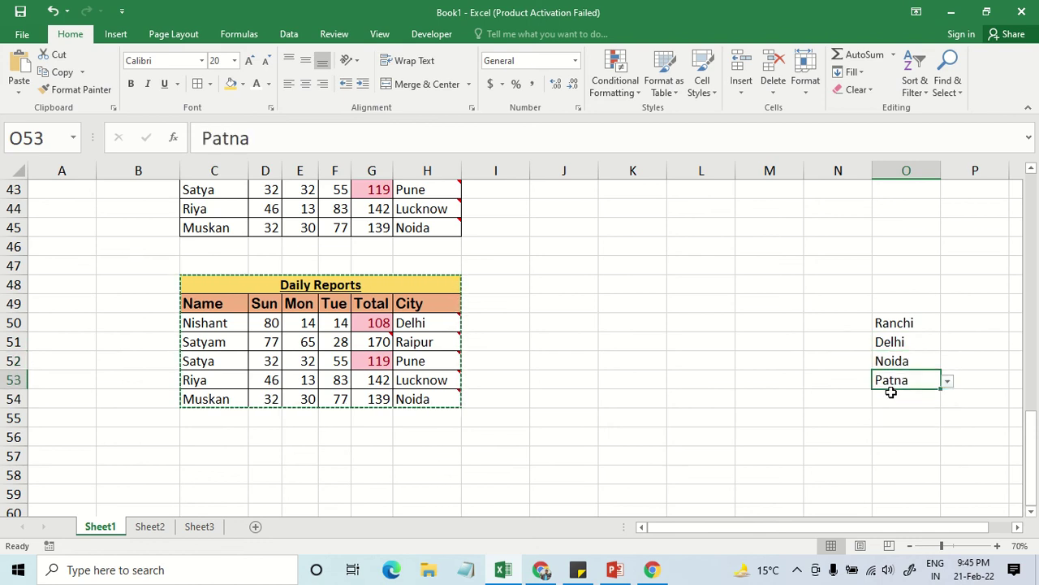
{"action": "left_click", "coordinate": [861, 401]}
{"action": "left_click", "coordinate": [908, 402]}
{"action": "left_click", "coordinate": [948, 400]}
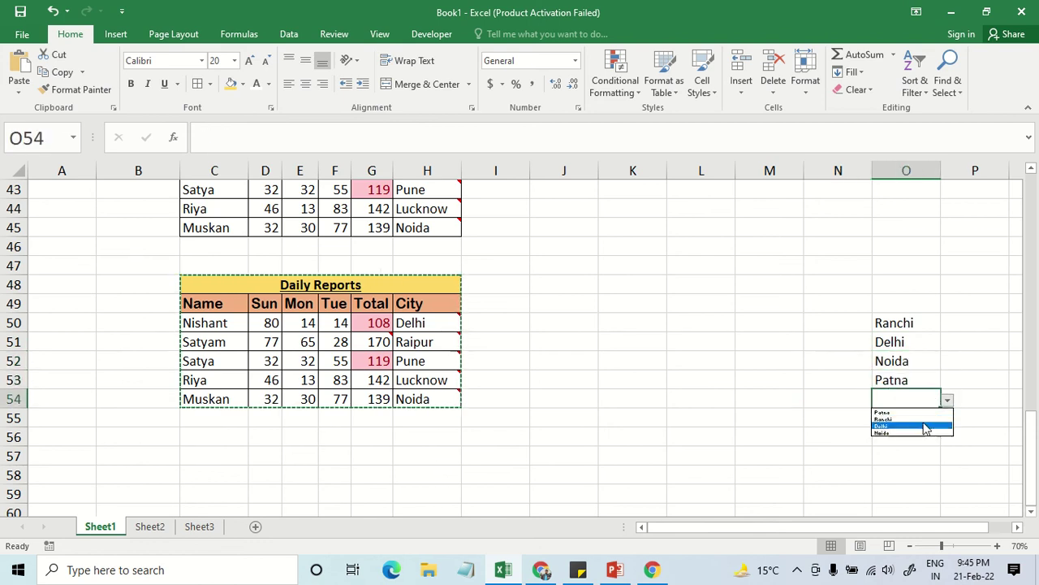
{"action": "left_click", "coordinate": [926, 426]}
{"action": "left_click", "coordinate": [936, 421]}
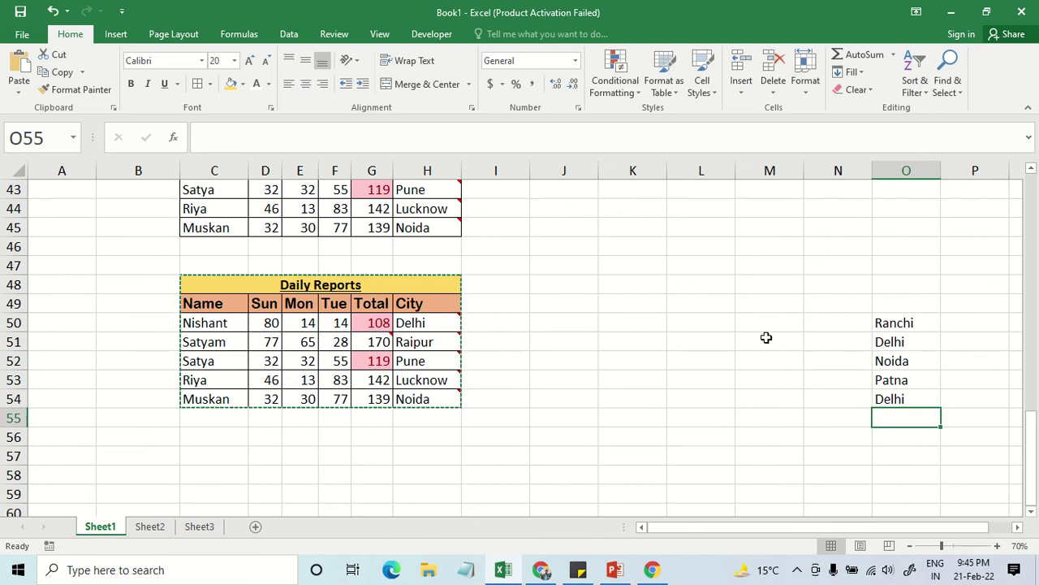
{"action": "left_click", "coordinate": [90, 304]}
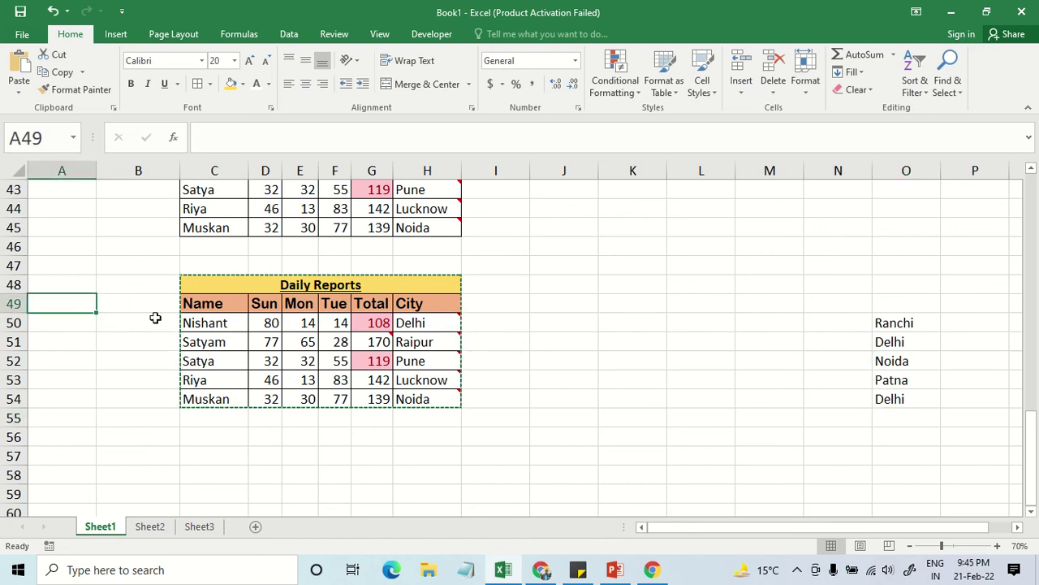
Label A49 'Validation' and copy the Daily Reports table C48:H54.
{"action": "type", "text": "VA"}
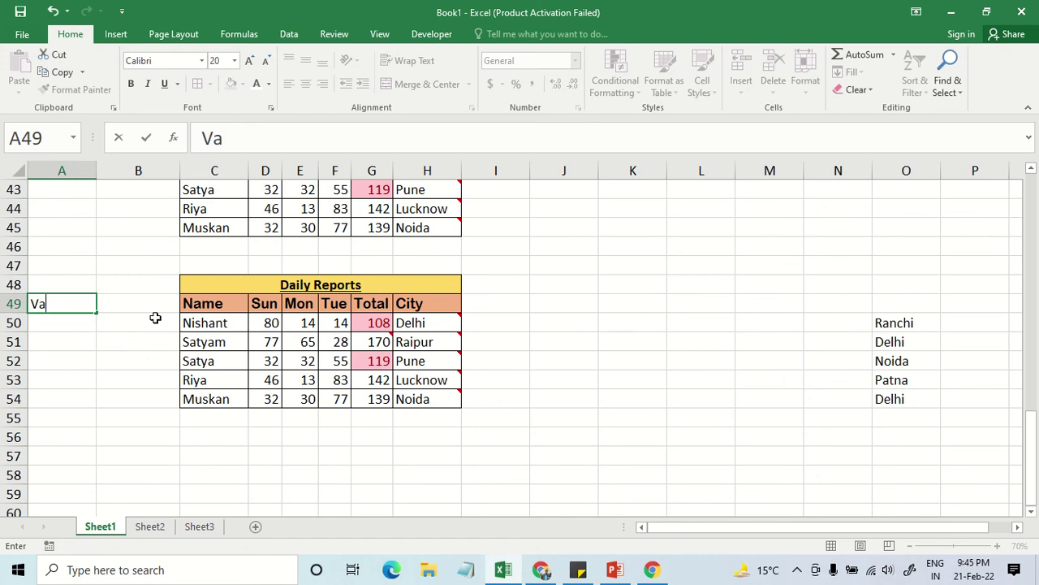
{"action": "type", "text": "lidation"}
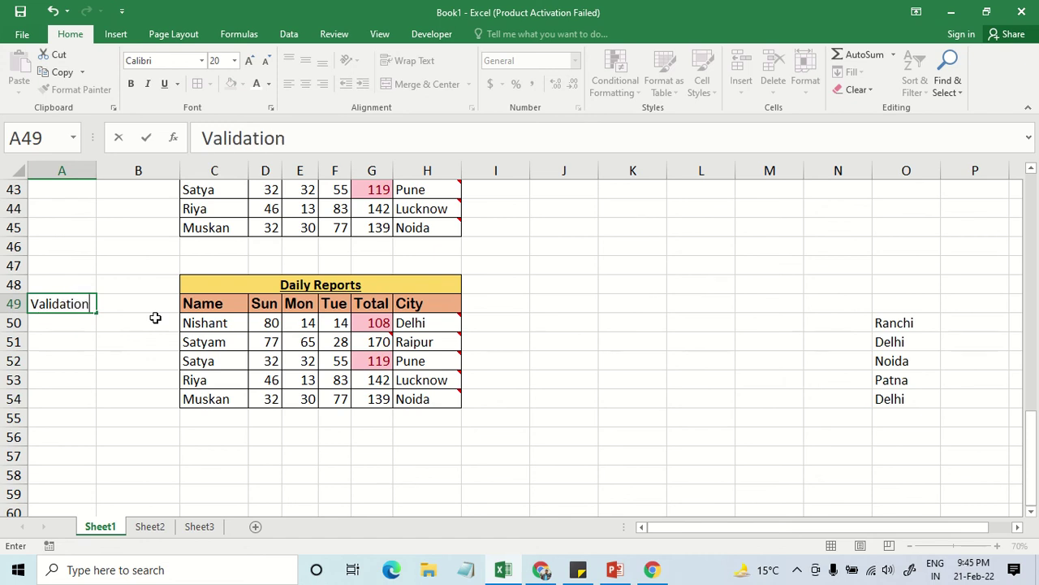
{"action": "key", "text": "Return"}
{"action": "left_click_drag", "start_coordinate": [246, 288], "coordinate": [242, 395]}
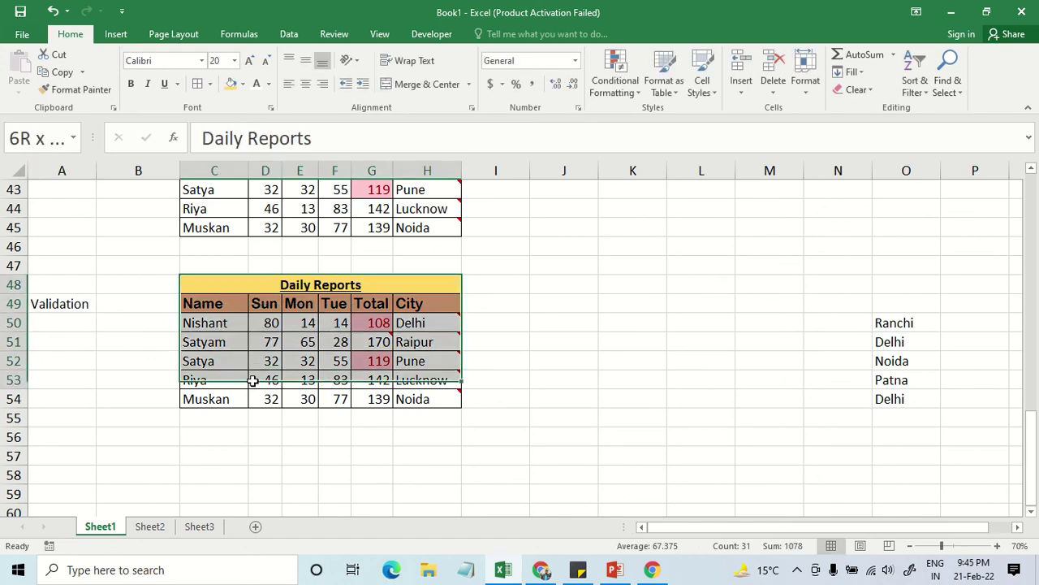
{"action": "key", "text": "ctrl+c"}
Paste the table at C57, then copy that new copy and pick J57 as the destination.
{"action": "left_click", "coordinate": [216, 452]}
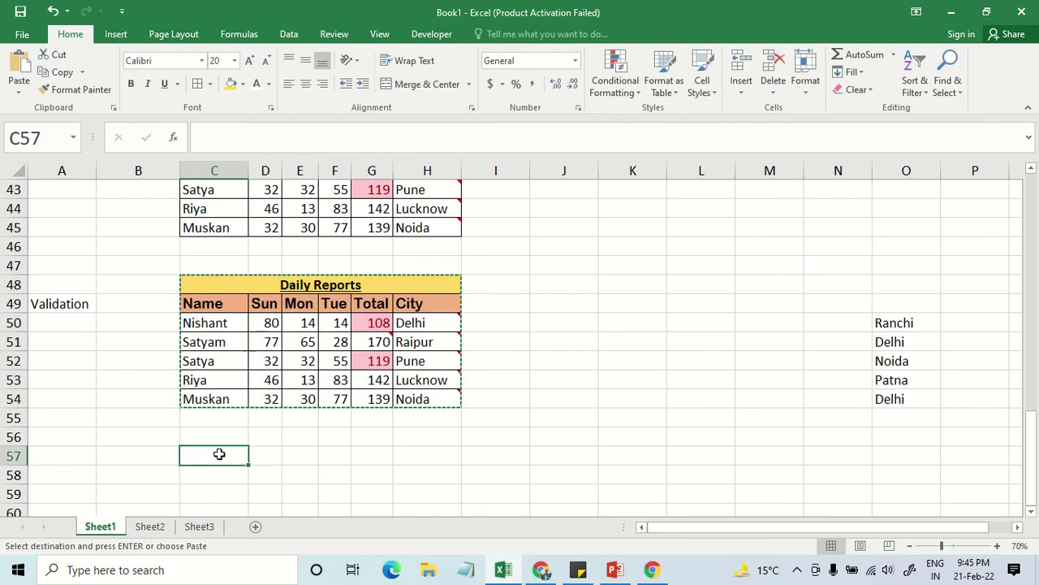
{"action": "key", "text": "ctrl+v"}
{"action": "key", "text": "ctrl+c"}
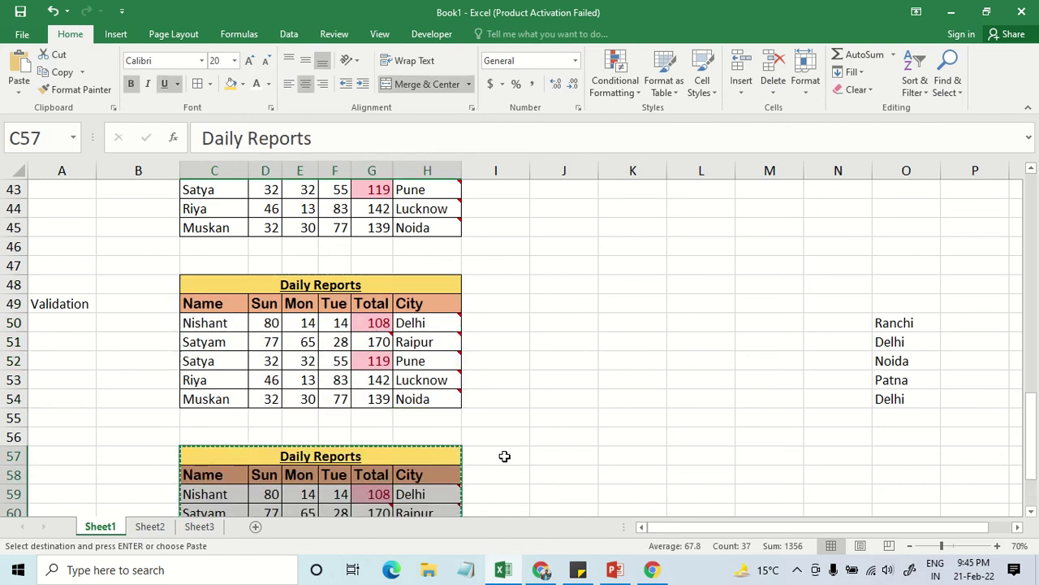
{"action": "left_click", "coordinate": [572, 461]}
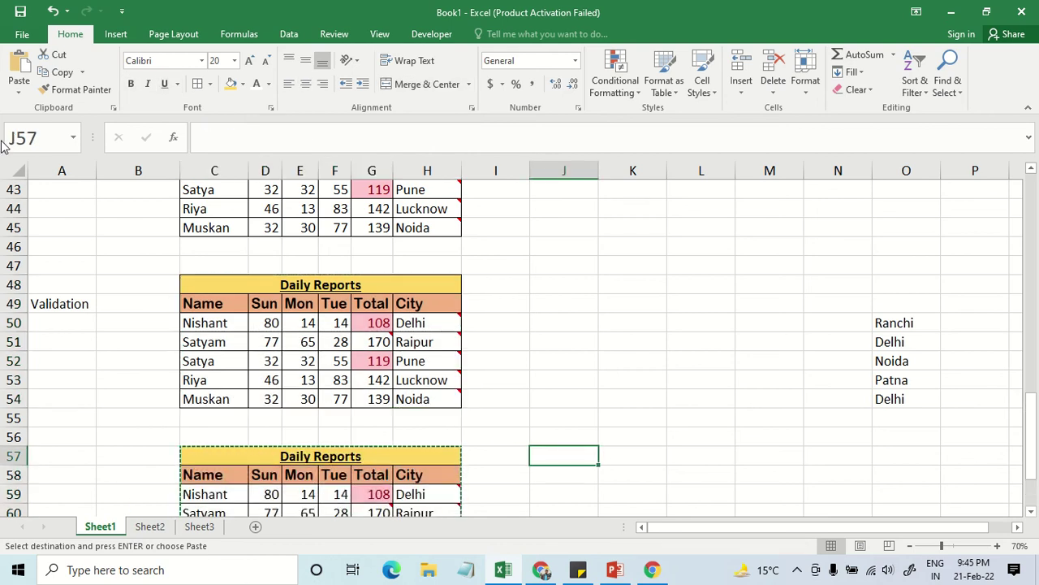
Paste the copied table into J57:O63 with Paste Special's 'All using Source theme' option.
{"action": "left_click", "coordinate": [19, 91]}
{"action": "left_click", "coordinate": [50, 252]}
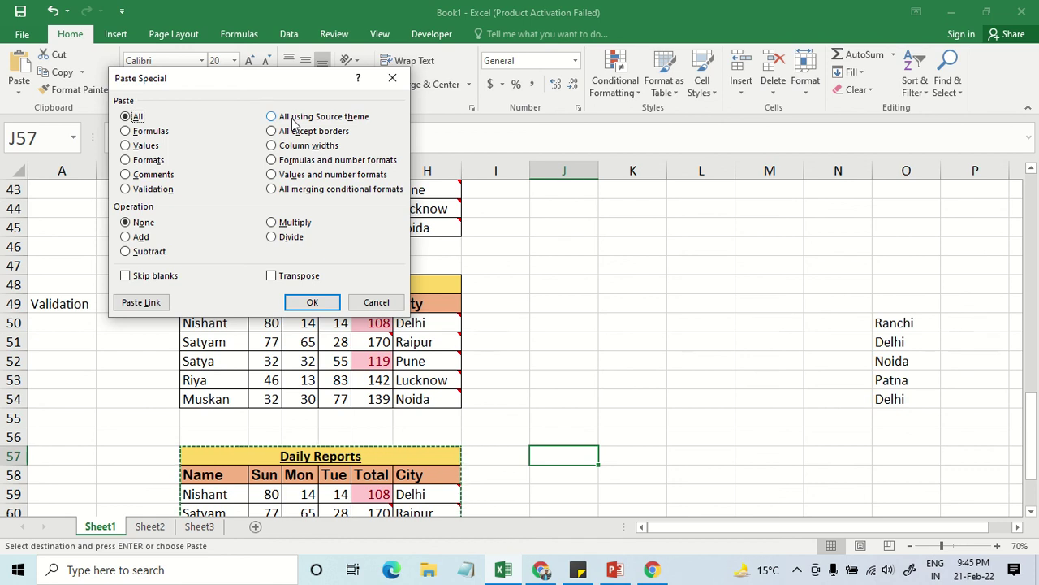
{"action": "left_click", "coordinate": [293, 119]}
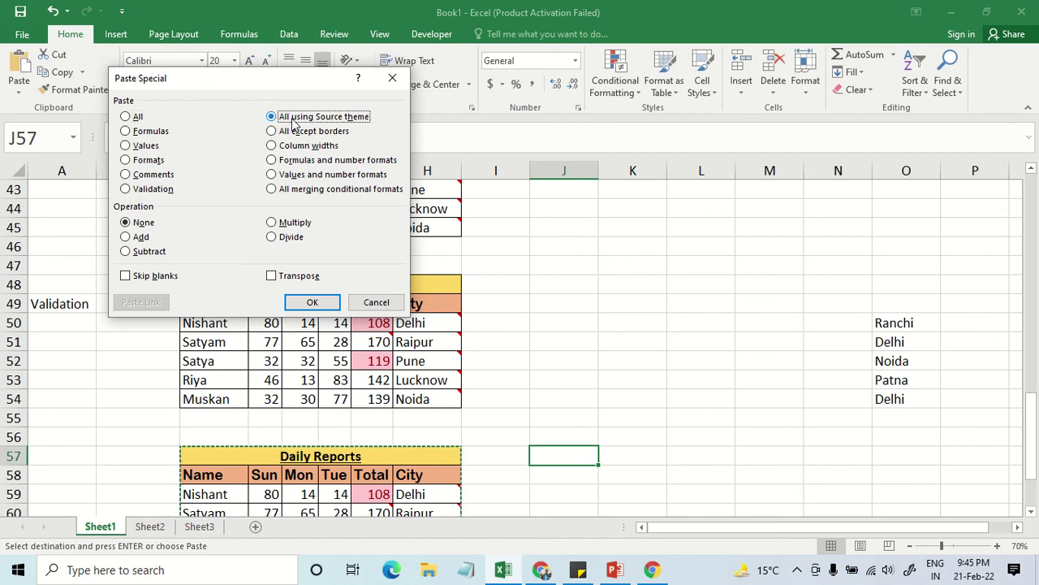
{"action": "left_click", "coordinate": [311, 302]}
{"action": "scroll", "coordinate": [557, 344], "scroll_direction": "down", "scroll_amount": 3}
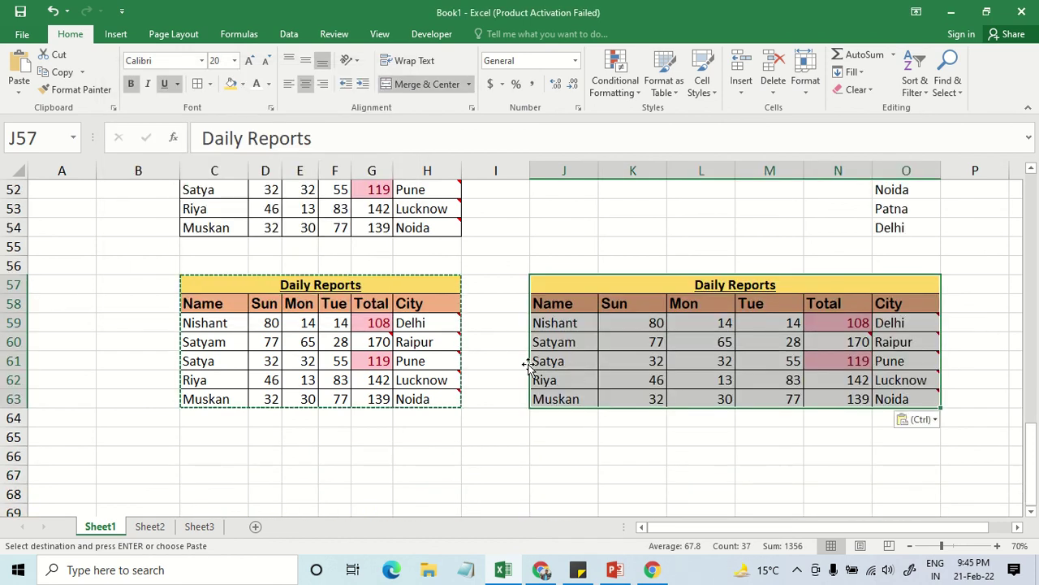
Inspect the J57 copy's title, L59–L61, M61 and the Total formulas in N60–N62.
{"action": "left_click", "coordinate": [502, 304]}
{"action": "left_click", "coordinate": [673, 290]}
{"action": "left_click", "coordinate": [678, 321]}
{"action": "left_click", "coordinate": [682, 341]}
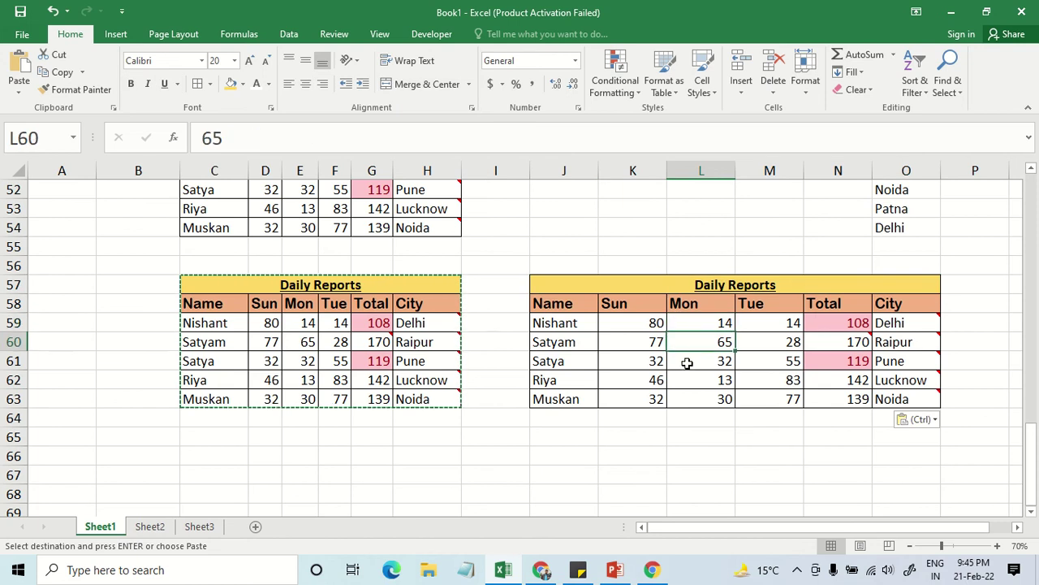
{"action": "left_click", "coordinate": [687, 363]}
{"action": "left_click", "coordinate": [857, 342]}
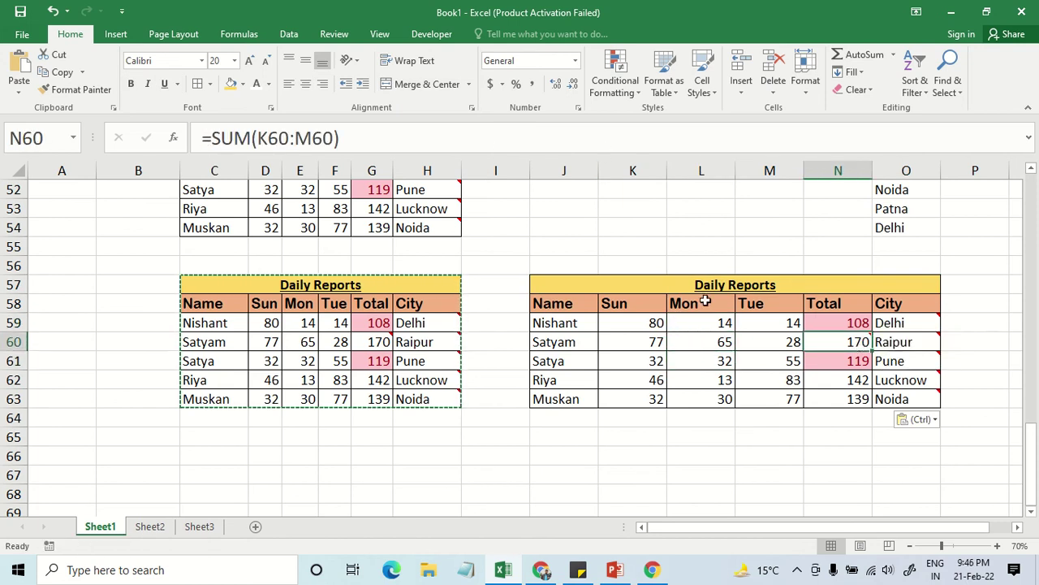
{"action": "left_click", "coordinate": [840, 377]}
{"action": "left_click", "coordinate": [790, 362]}
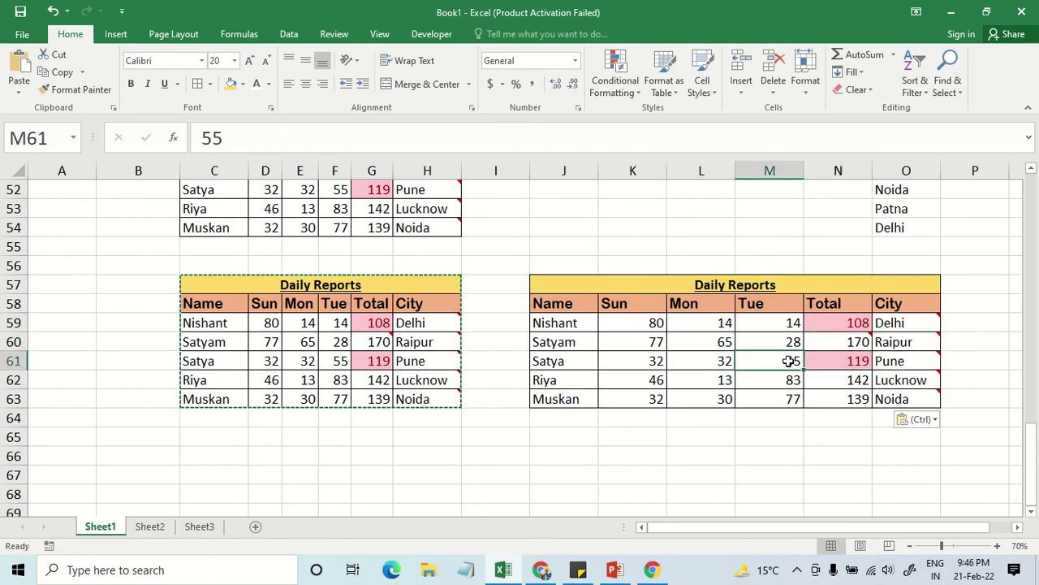
{"action": "left_click", "coordinate": [823, 360]}
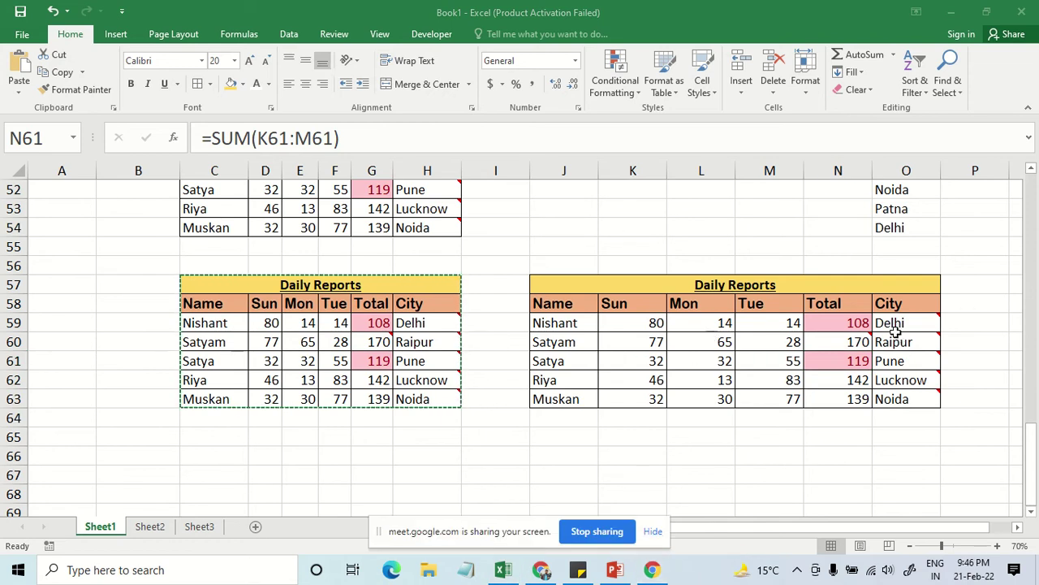
Clear the pending copy, check the N59 Total, and compare against the left table C57:H63.
{"action": "left_click", "coordinate": [652, 531]}
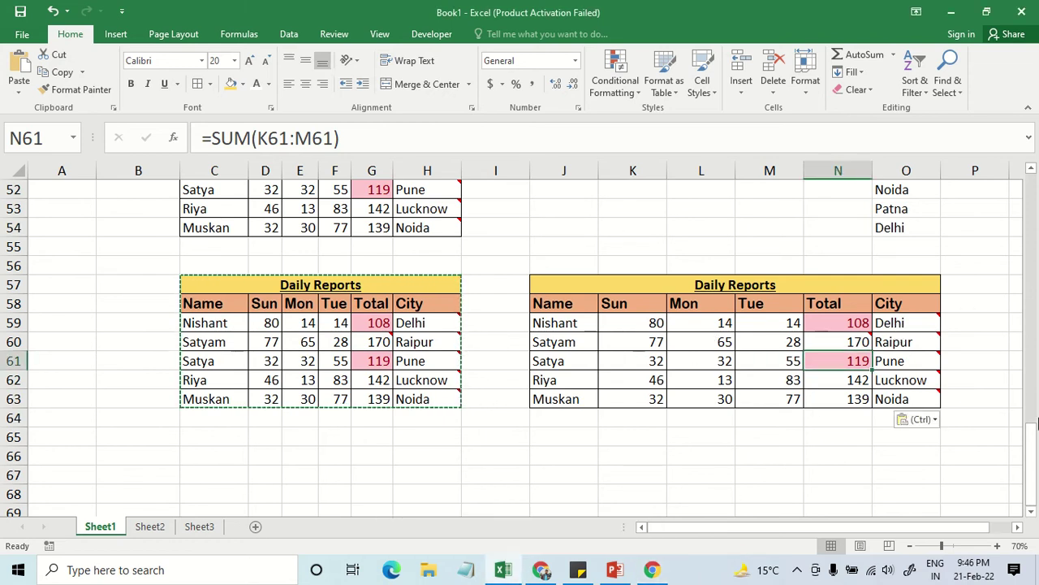
{"action": "left_click_drag", "start_coordinate": [1032, 418], "coordinate": [1036, 439]}
{"action": "left_click", "coordinate": [779, 362]}
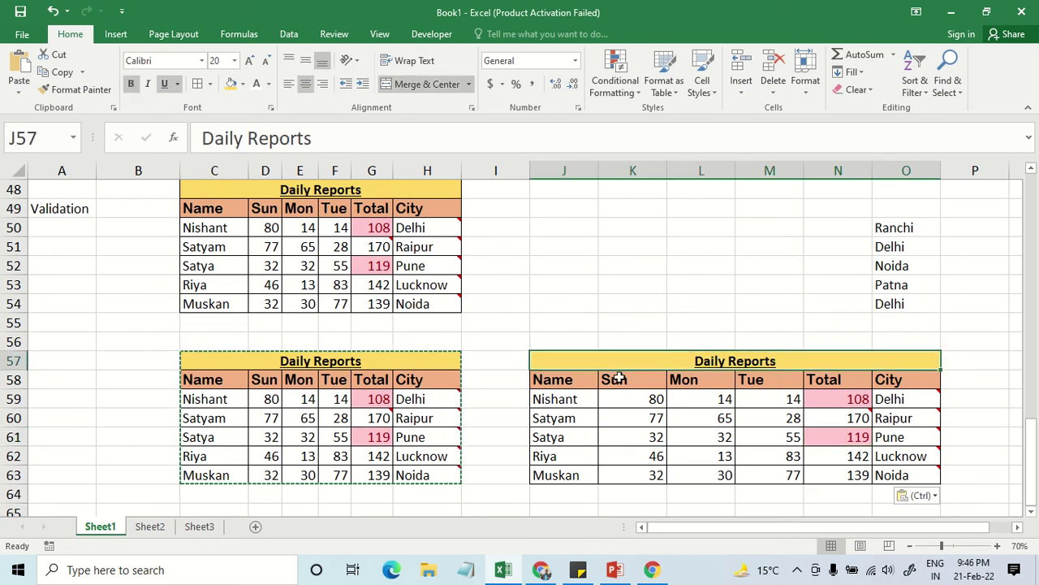
{"action": "key", "text": "Escape"}
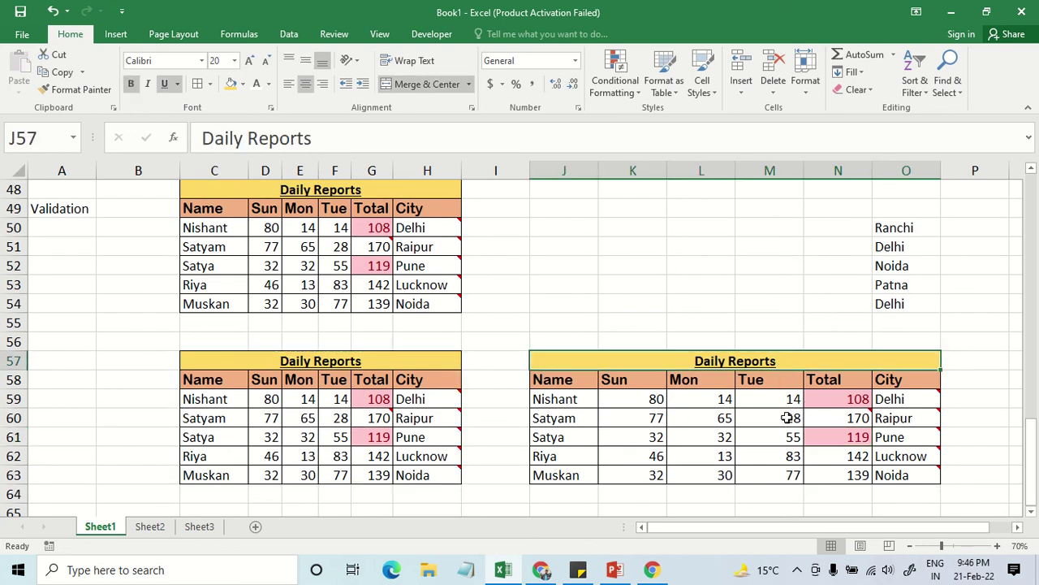
{"action": "left_click", "coordinate": [817, 399]}
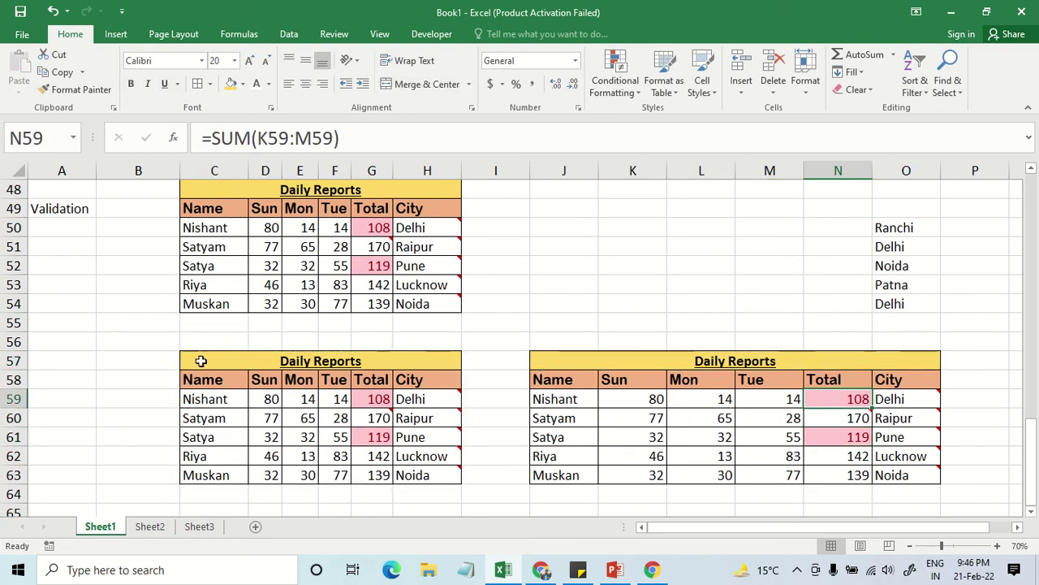
{"action": "left_click_drag", "start_coordinate": [201, 360], "coordinate": [232, 474]}
{"action": "left_click", "coordinate": [707, 401]}
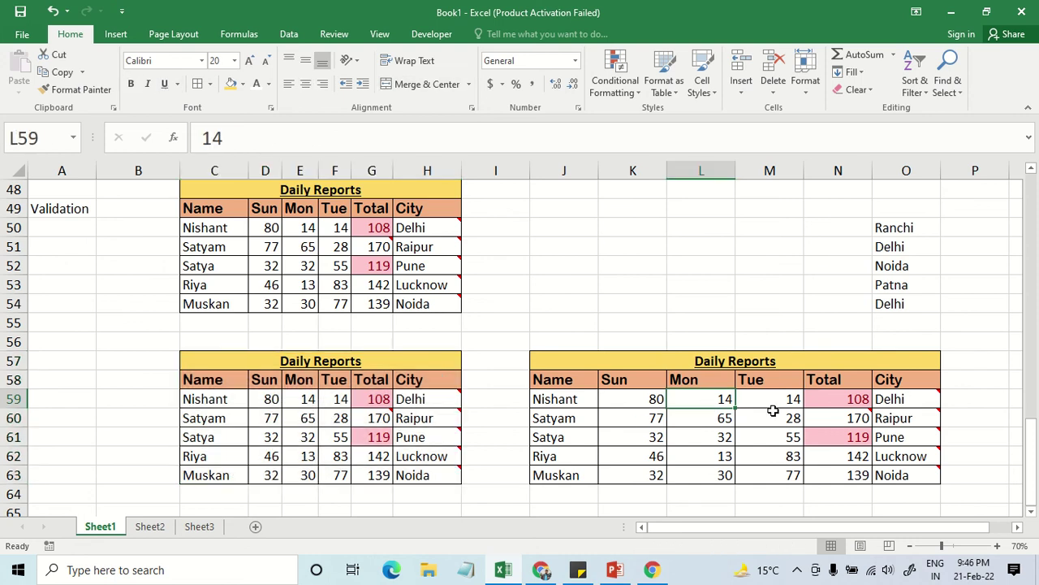
{"action": "left_click_drag", "start_coordinate": [373, 357], "coordinate": [442, 418]}
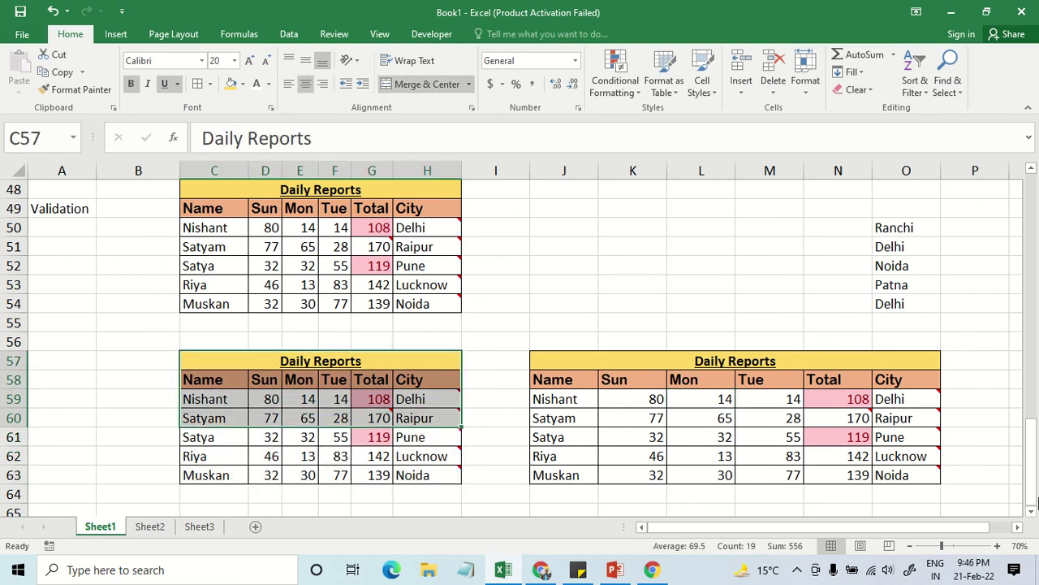
Scroll to rows 48–65, check the right-hand copy's Name entries, and select A58.
{"action": "left_click_drag", "start_coordinate": [1034, 503], "coordinate": [1031, 244]}
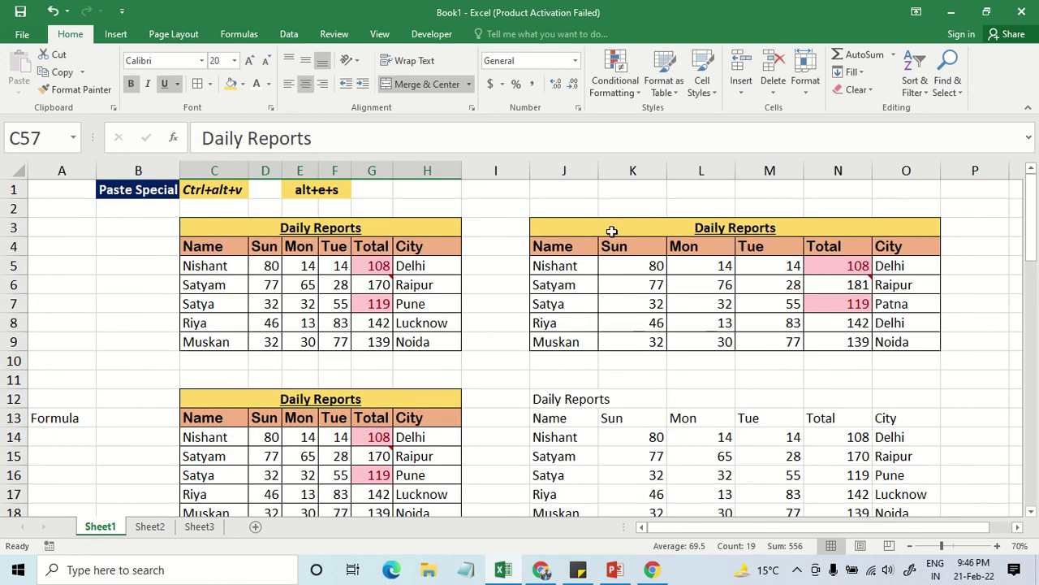
{"action": "left_click_drag", "start_coordinate": [611, 231], "coordinate": [610, 334]}
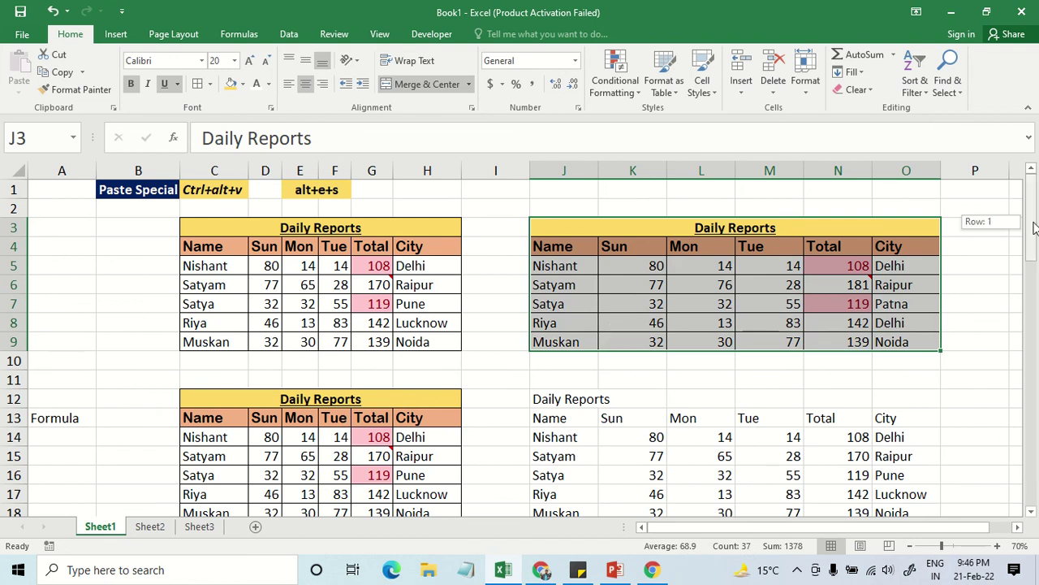
{"action": "left_click_drag", "start_coordinate": [1034, 227], "coordinate": [1027, 479]}
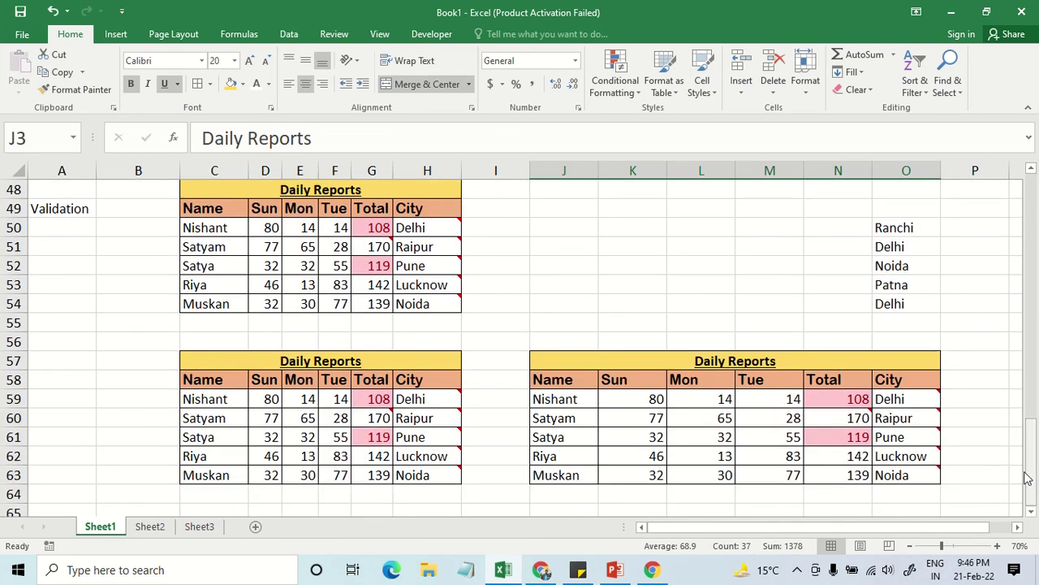
{"action": "left_click_drag", "start_coordinate": [580, 367], "coordinate": [596, 473]}
{"action": "left_click", "coordinate": [587, 473]}
{"action": "left_click", "coordinate": [586, 453]}
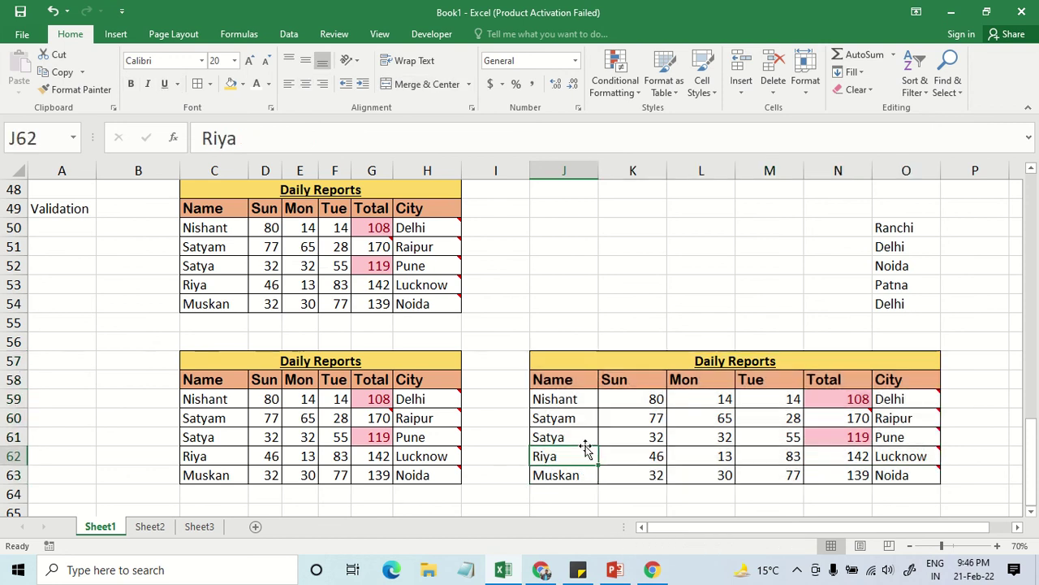
{"action": "left_click", "coordinate": [585, 437]}
{"action": "left_click", "coordinate": [577, 416]}
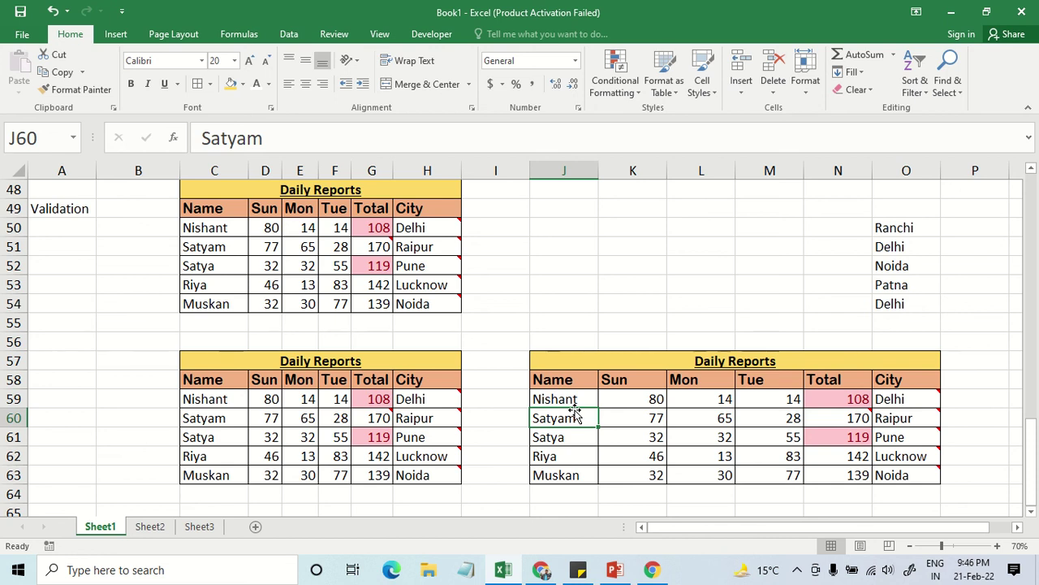
{"action": "left_click", "coordinate": [69, 384]}
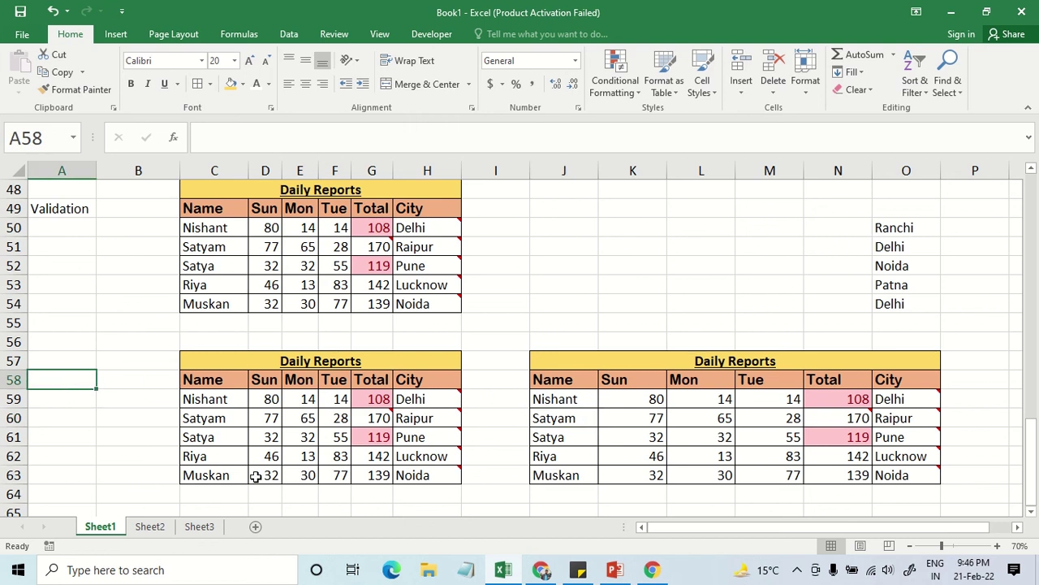
Label A58 'All using source theme'.
{"action": "scroll", "coordinate": [320, 443], "scroll_direction": "down", "scroll_amount": 1}
{"action": "type", "text": "A"}
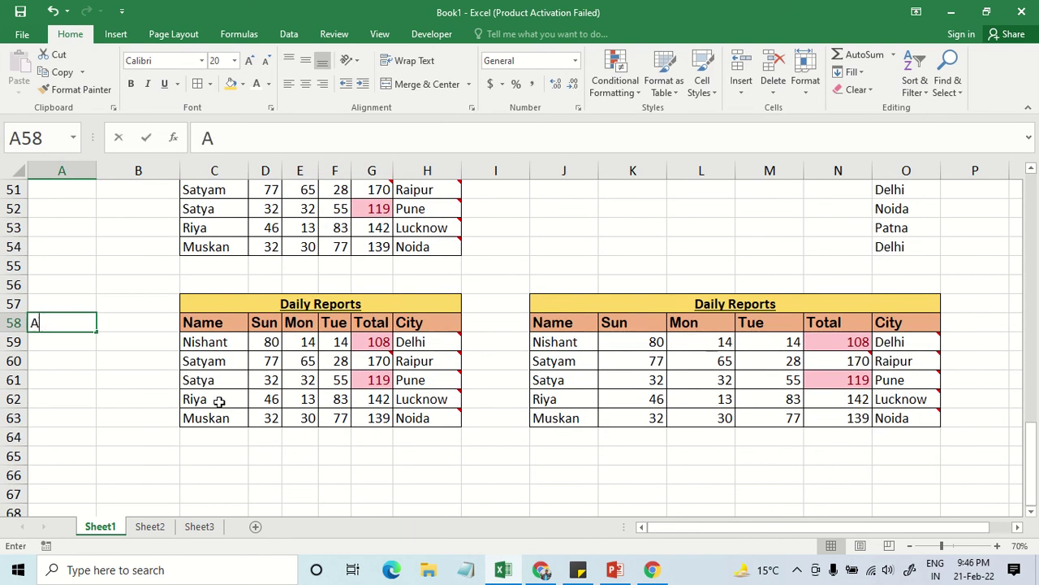
{"action": "type", "text": "ll usi"}
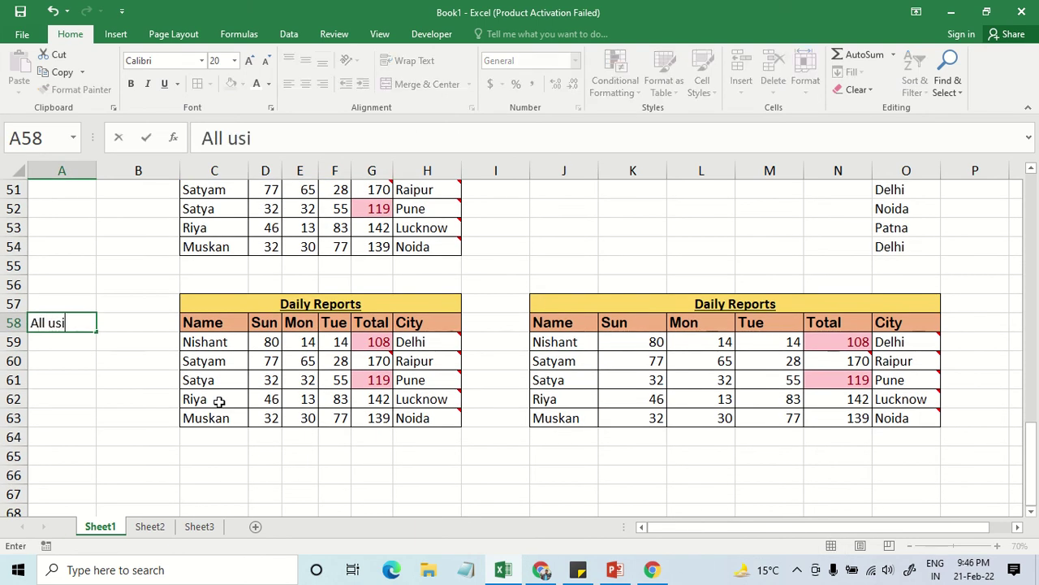
{"action": "type", "text": "ng sour"}
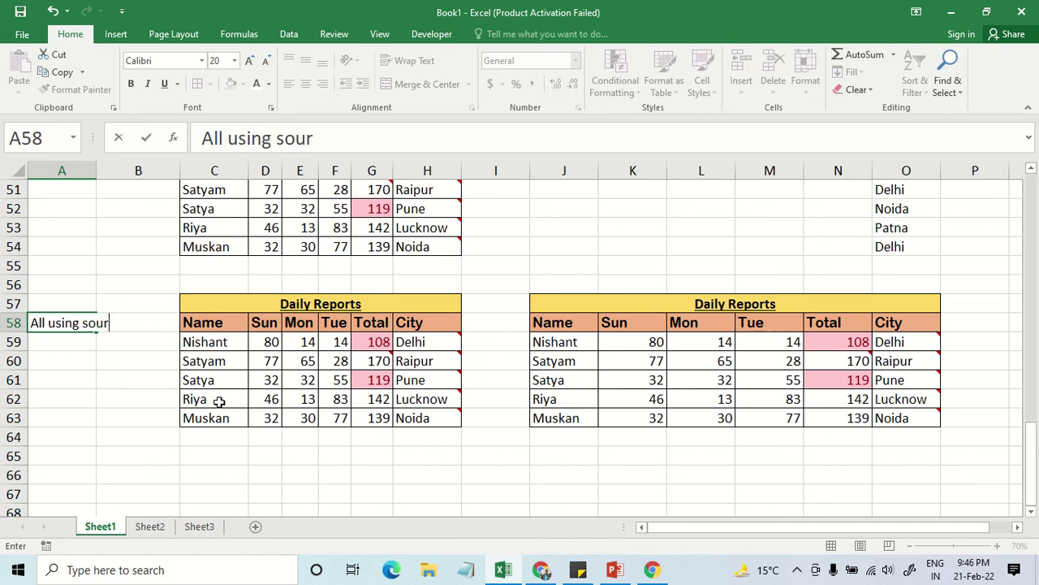
{"action": "type", "text": "ce theme"}
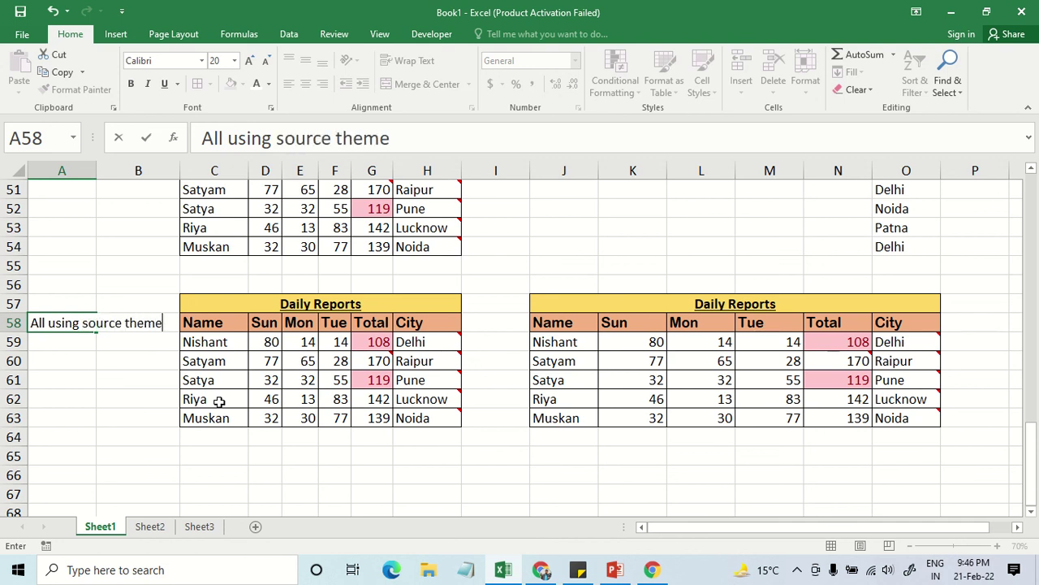
{"action": "key", "text": "Return"}
Copy the C57:H63 table to C66:H72 and check the Total formula in N62.
{"action": "left_click_drag", "start_coordinate": [265, 303], "coordinate": [276, 415]}
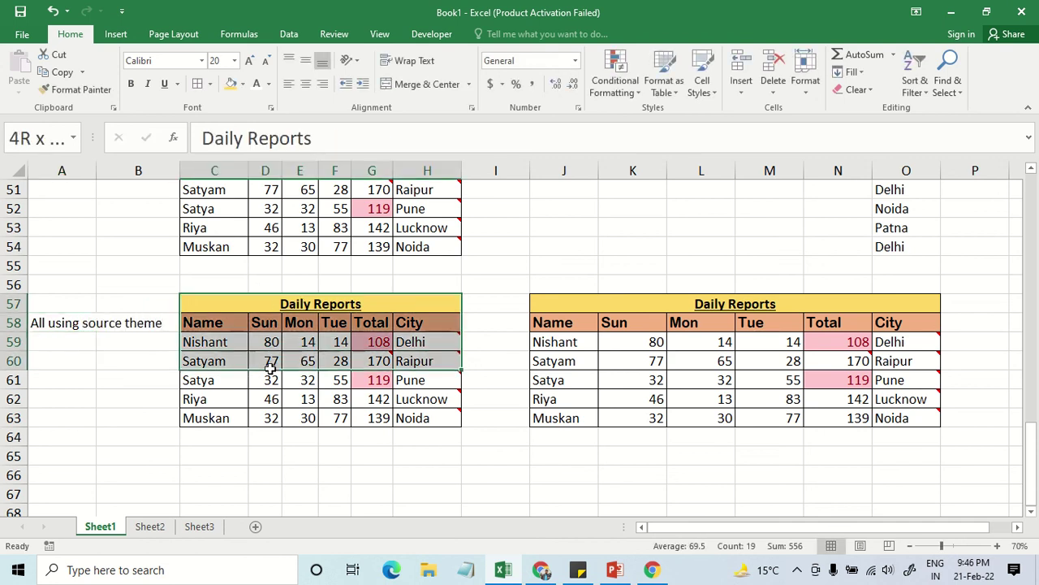
{"action": "key", "text": "ctrl+c"}
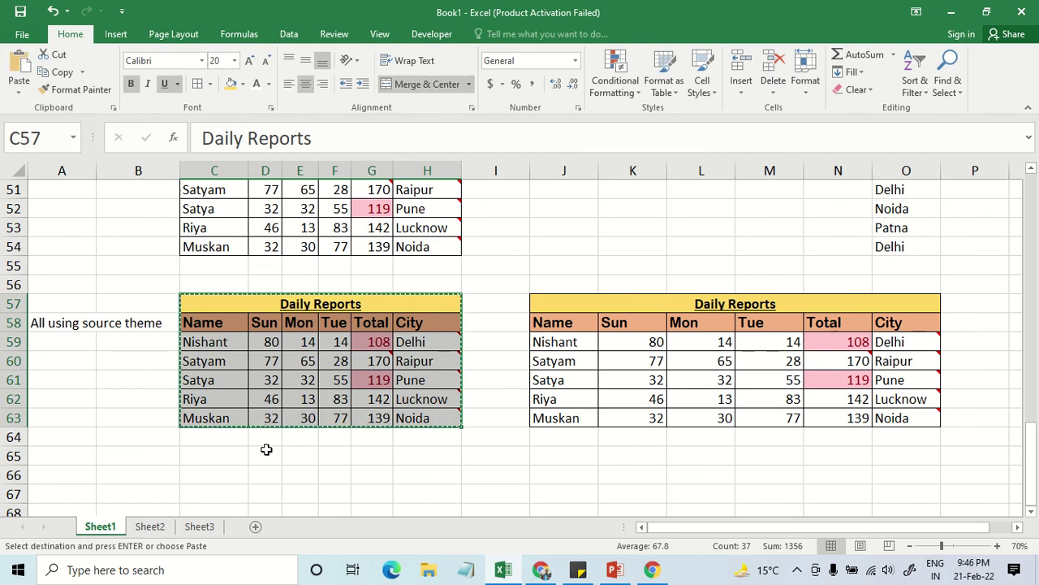
{"action": "scroll", "coordinate": [244, 445], "scroll_direction": "down", "scroll_amount": 1}
{"action": "left_click", "coordinate": [219, 419]}
{"action": "key", "text": "ctrl+v"}
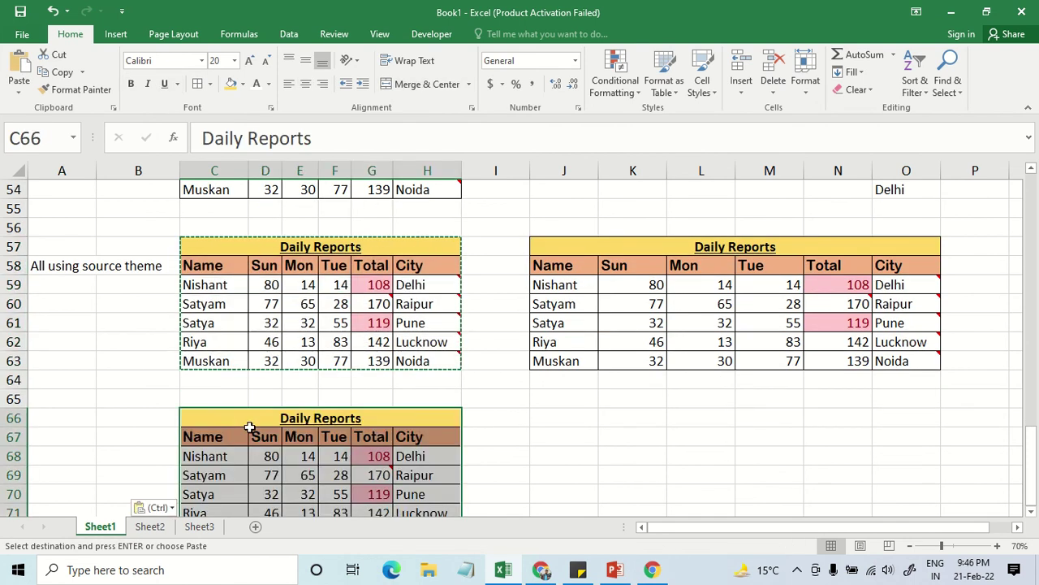
{"action": "scroll", "coordinate": [454, 390], "scroll_direction": "down", "scroll_amount": 1}
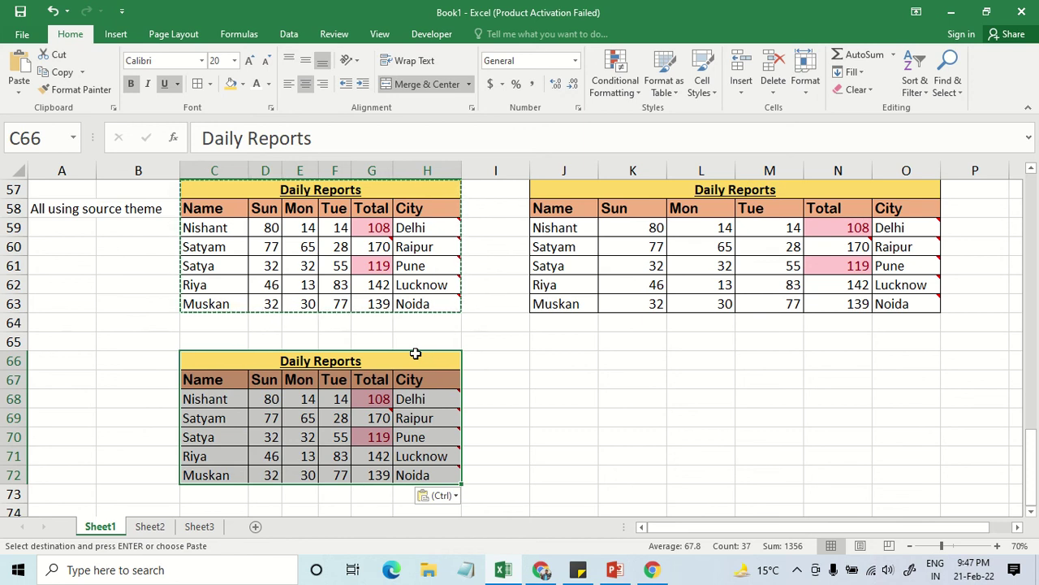
{"action": "key", "text": "ctrl+c"}
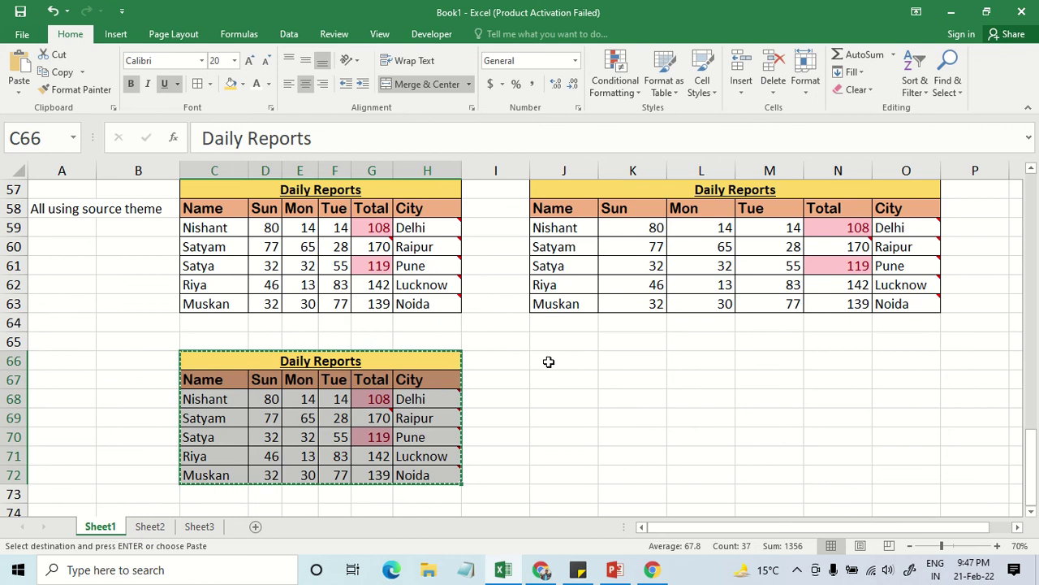
{"action": "key", "text": "Escape"}
{"action": "left_click", "coordinate": [822, 288]}
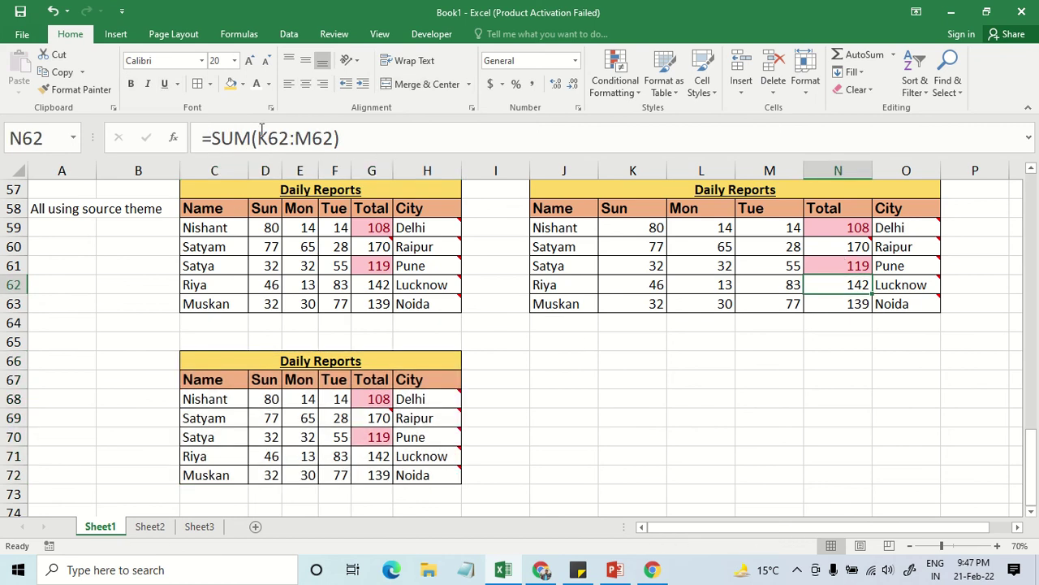
{"action": "scroll", "coordinate": [162, 231], "scroll_direction": "up", "scroll_amount": 2}
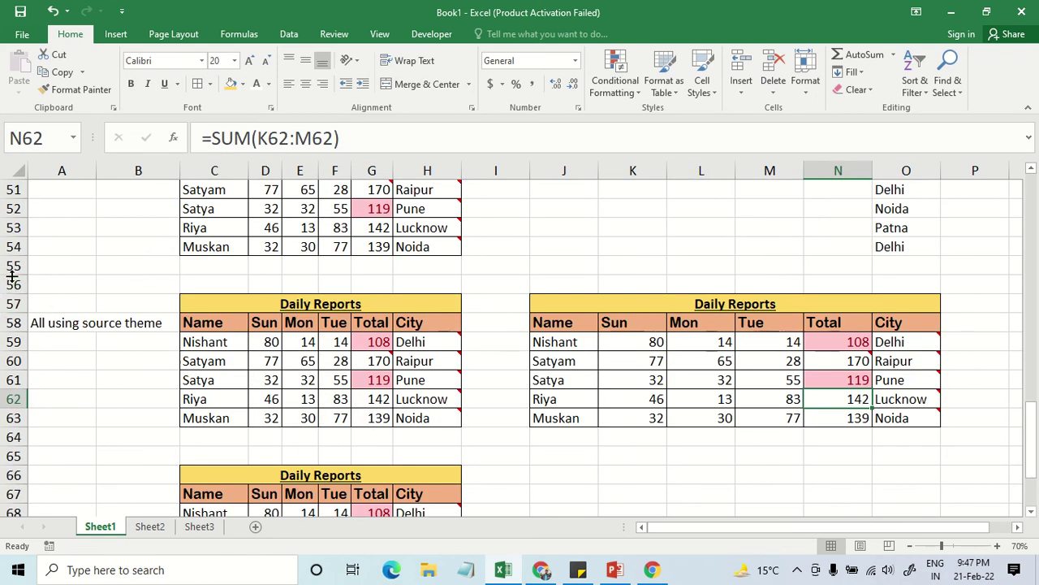
{"action": "left_click_drag", "start_coordinate": [6, 266], "coordinate": [3, 250]}
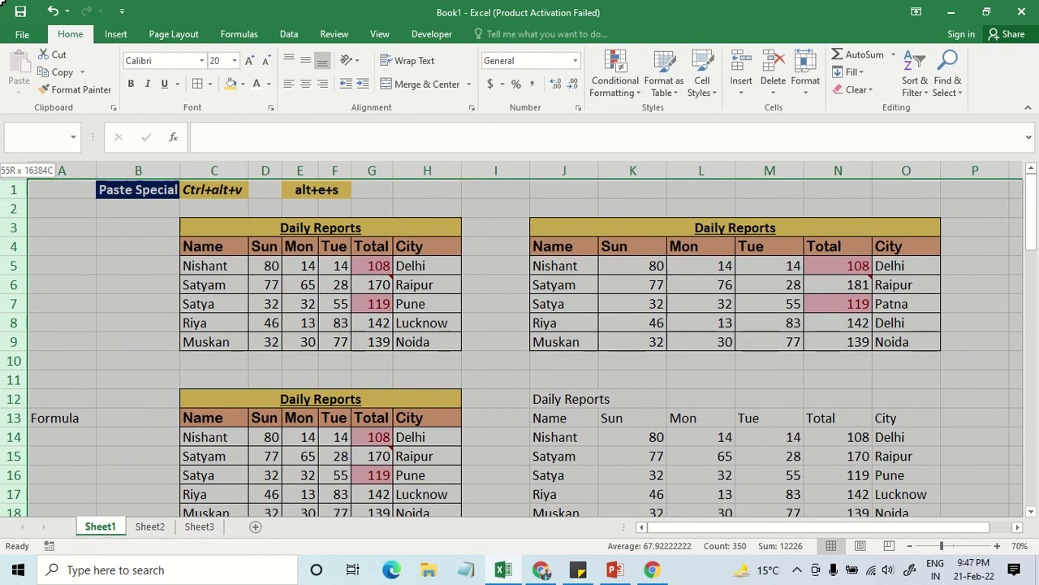
{"action": "left_click_drag", "start_coordinate": [4, 251], "coordinate": [3, 373]}
{"action": "right_click", "coordinate": [5, 377]}
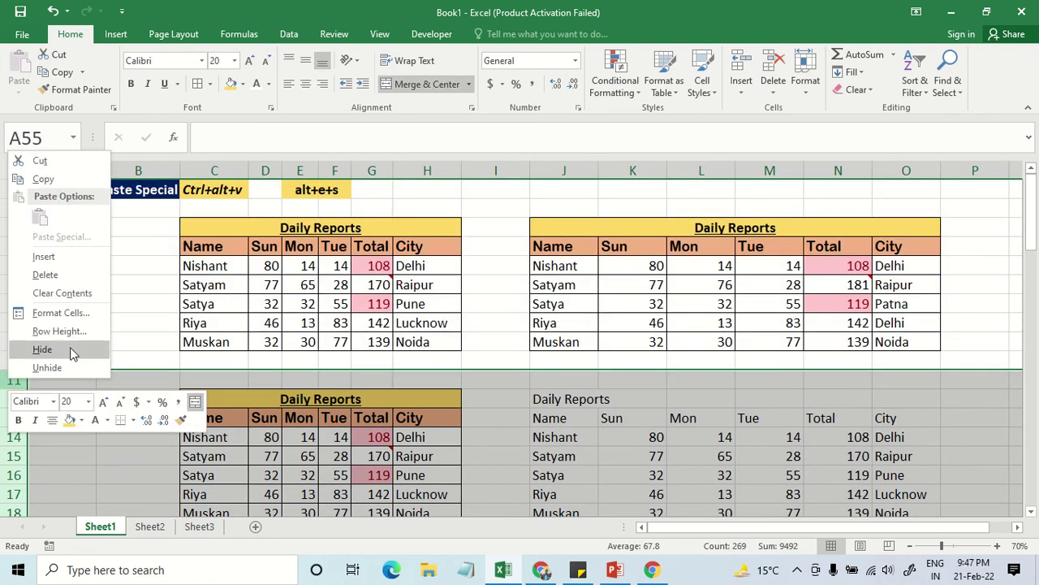
{"action": "left_click", "coordinate": [65, 345]}
{"action": "scroll", "coordinate": [500, 320], "scroll_direction": "up", "scroll_amount": 4}
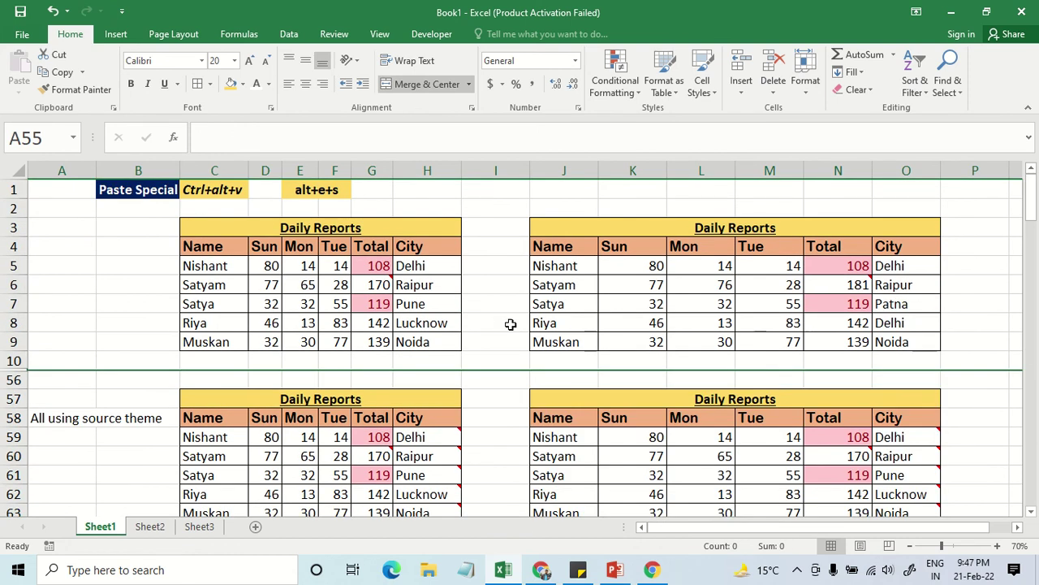
{"action": "left_click", "coordinate": [568, 231]}
{"action": "left_click", "coordinate": [603, 394]}
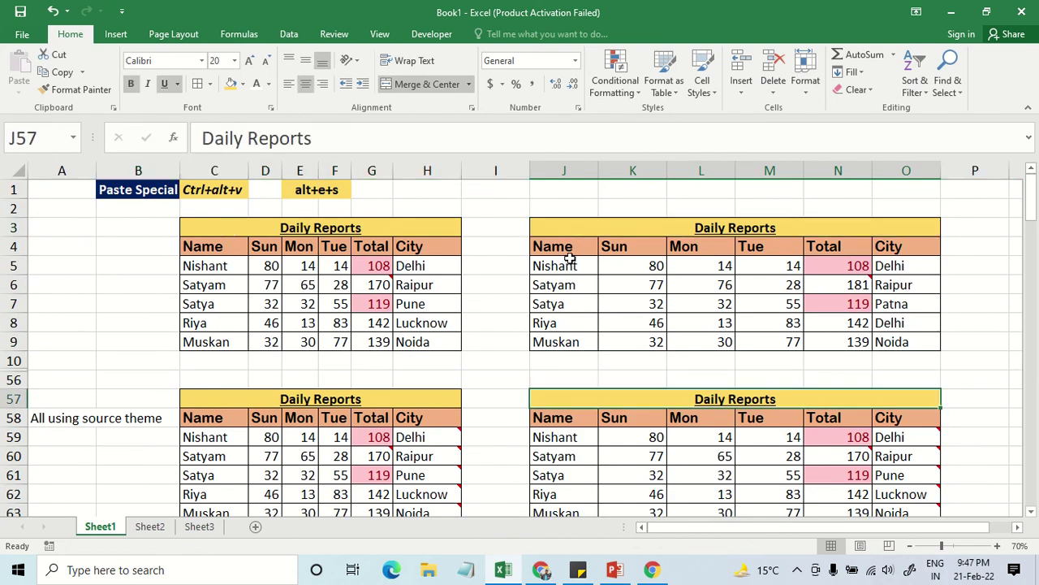
{"action": "left_click", "coordinate": [647, 232]}
{"action": "left_click_drag", "start_coordinate": [647, 235], "coordinate": [665, 402]}
{"action": "scroll", "coordinate": [725, 445], "scroll_direction": "down", "scroll_amount": 1}
{"action": "scroll", "coordinate": [724, 442], "scroll_direction": "up", "scroll_amount": 1}
{"action": "left_click_drag", "start_coordinate": [8, 360], "coordinate": [12, 379]}
{"action": "right_click", "coordinate": [12, 379]}
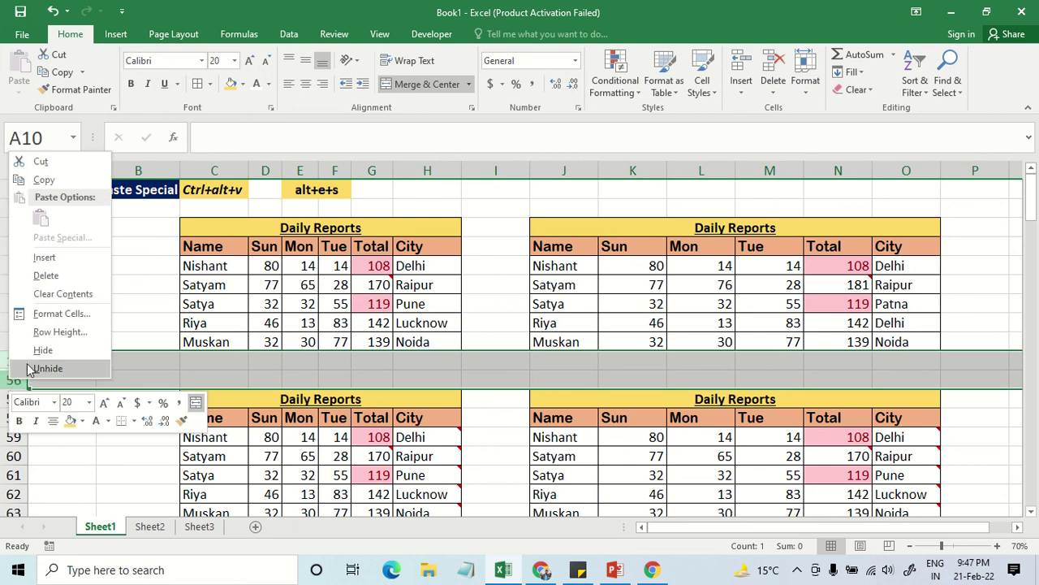
{"action": "left_click", "coordinate": [29, 370]}
{"action": "scroll", "coordinate": [267, 427], "scroll_direction": "down", "scroll_amount": 1}
{"action": "scroll", "coordinate": [471, 390], "scroll_direction": "down", "scroll_amount": 9}
{"action": "scroll", "coordinate": [476, 394], "scroll_direction": "down", "scroll_amount": 3}
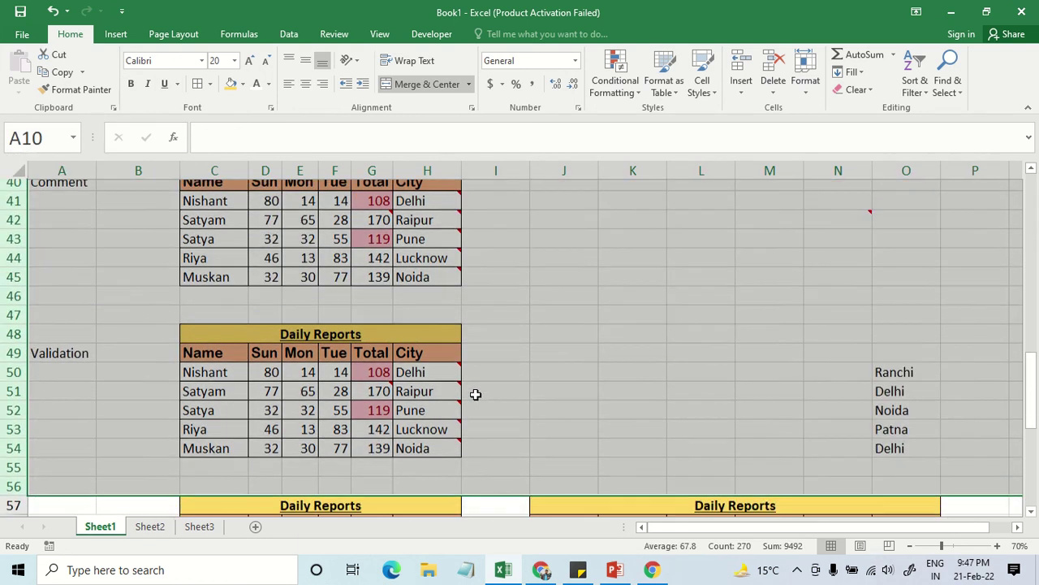
{"action": "scroll", "coordinate": [476, 394], "scroll_direction": "down", "scroll_amount": 3}
{"action": "left_click", "coordinate": [459, 380]}
{"action": "scroll", "coordinate": [463, 389], "scroll_direction": "down", "scroll_amount": 2}
{"action": "scroll", "coordinate": [443, 418], "scroll_direction": "down", "scroll_amount": 3}
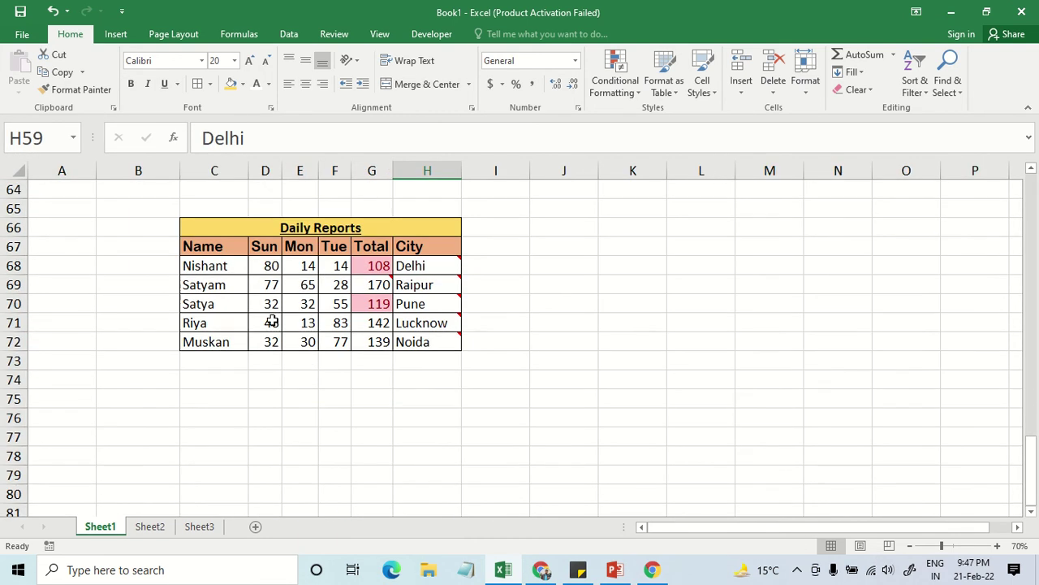
{"action": "scroll", "coordinate": [227, 250], "scroll_direction": "up", "scroll_amount": 1}
Paste the C66:H72 table into J66 using Paste Special 'All except borders'.
{"action": "left_click_drag", "start_coordinate": [208, 281], "coordinate": [246, 399]}
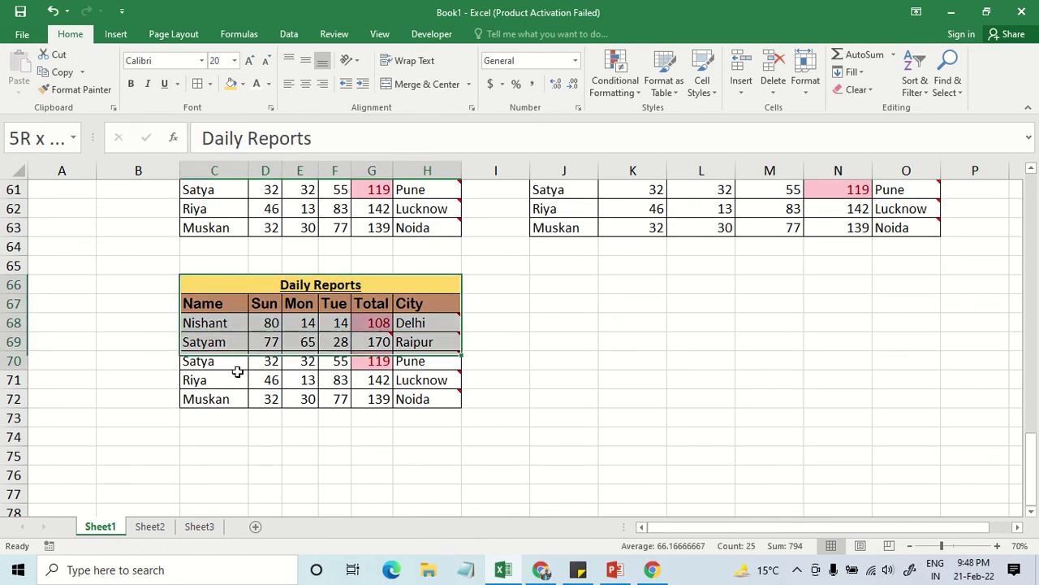
{"action": "key", "text": "ctrl+c"}
{"action": "left_click", "coordinate": [557, 287]}
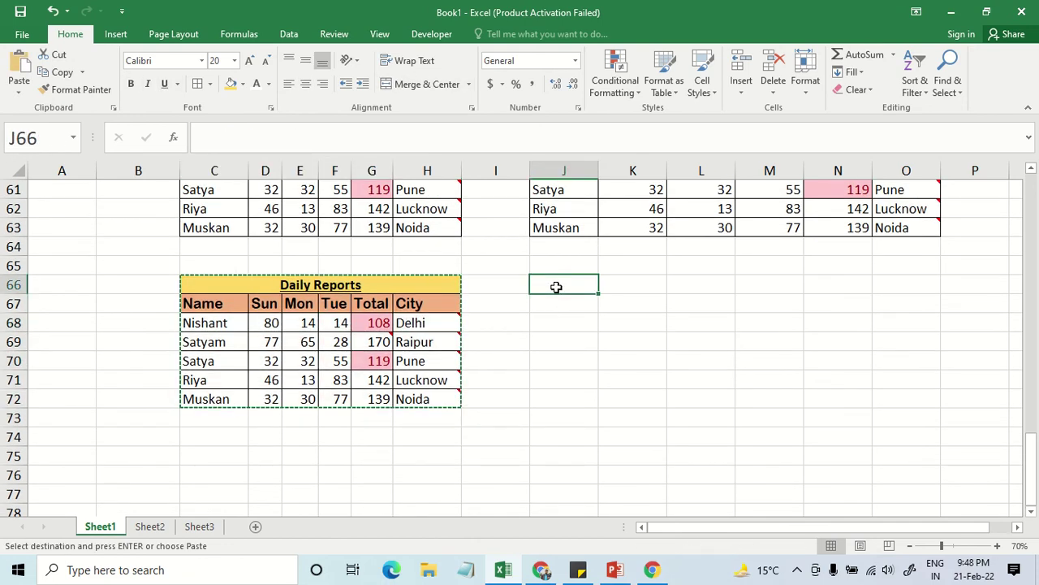
{"action": "left_click", "coordinate": [19, 85]}
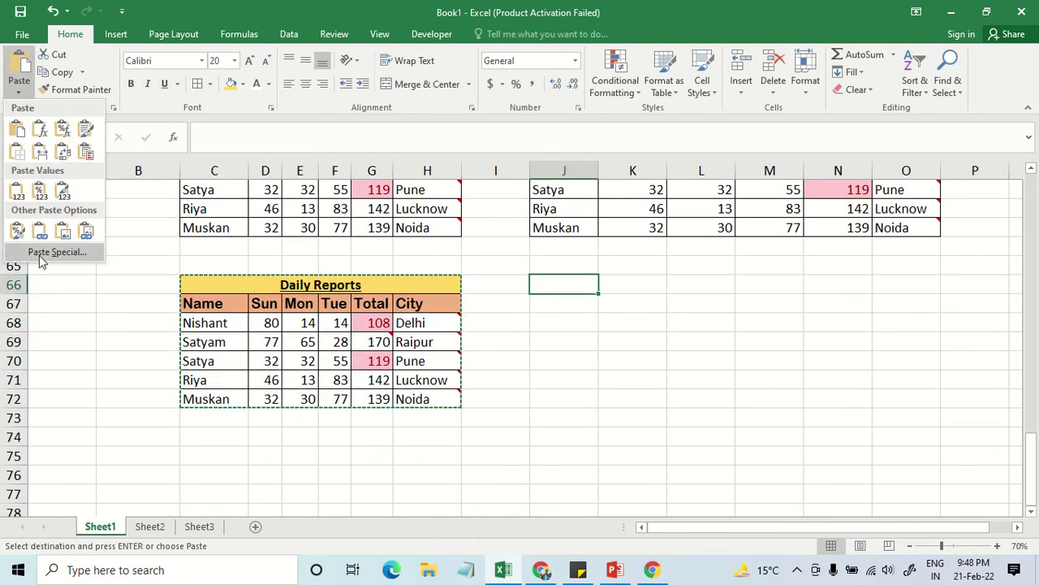
{"action": "left_click", "coordinate": [44, 258]}
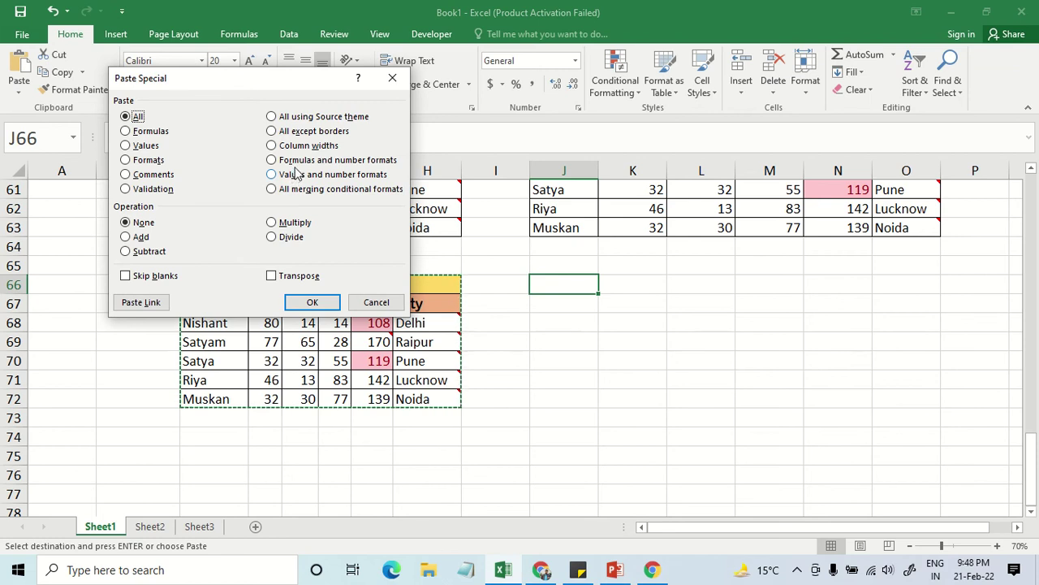
{"action": "left_click", "coordinate": [288, 136]}
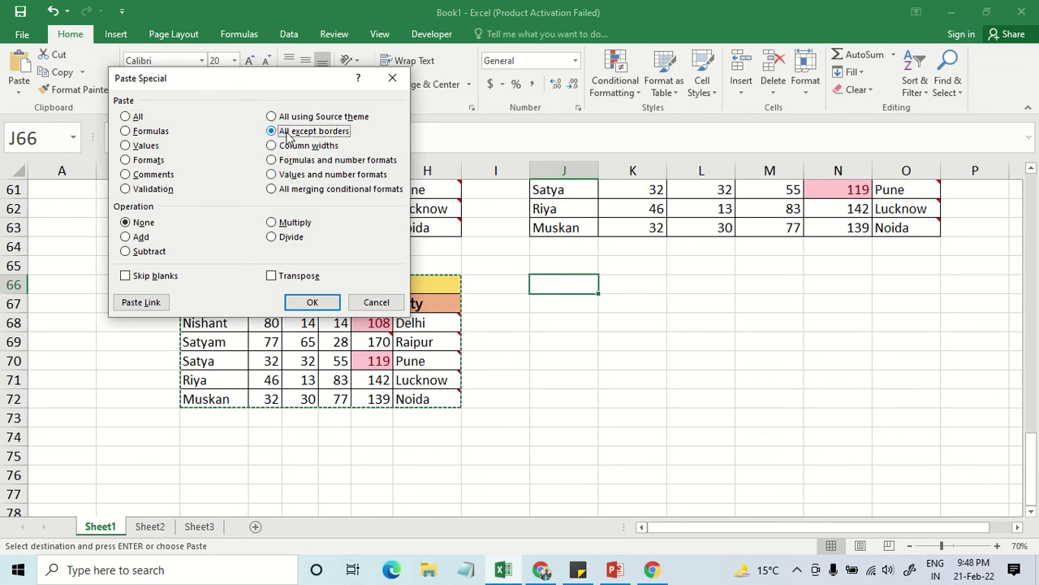
{"action": "left_click", "coordinate": [320, 302]}
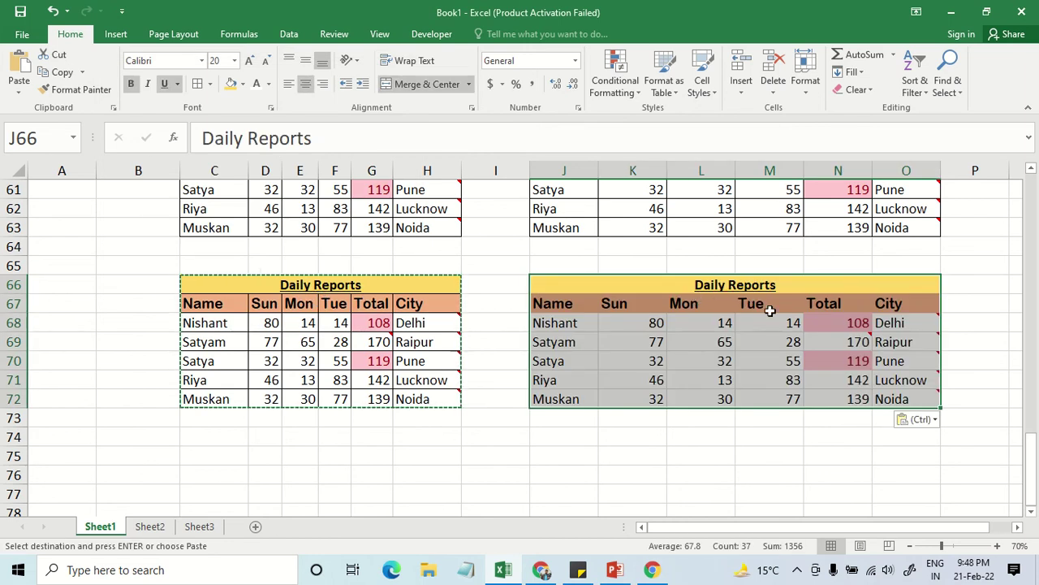
Check the copy's Total formulas, City entries and the City Name comment.
{"action": "left_click", "coordinate": [830, 322]}
{"action": "left_click", "coordinate": [861, 341]}
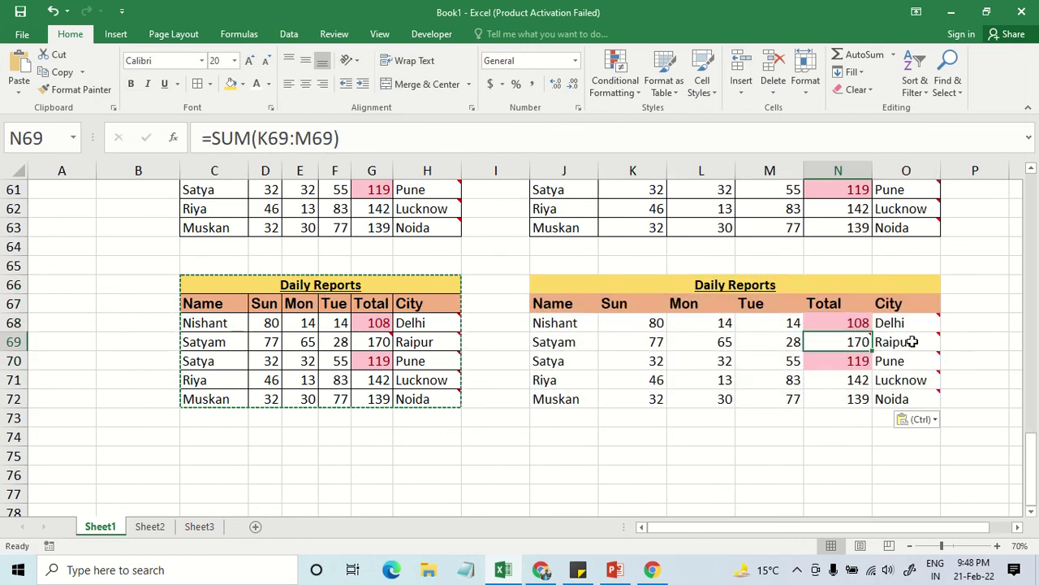
{"action": "left_click", "coordinate": [911, 342]}
{"action": "left_click", "coordinate": [917, 379]}
{"action": "left_click", "coordinate": [910, 360]}
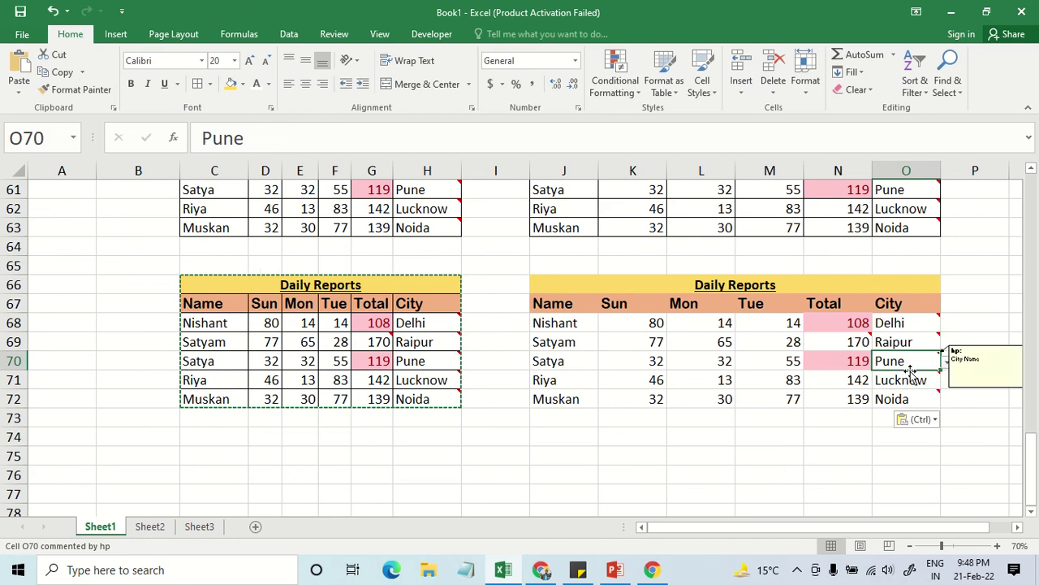
{"action": "left_click", "coordinate": [903, 399]}
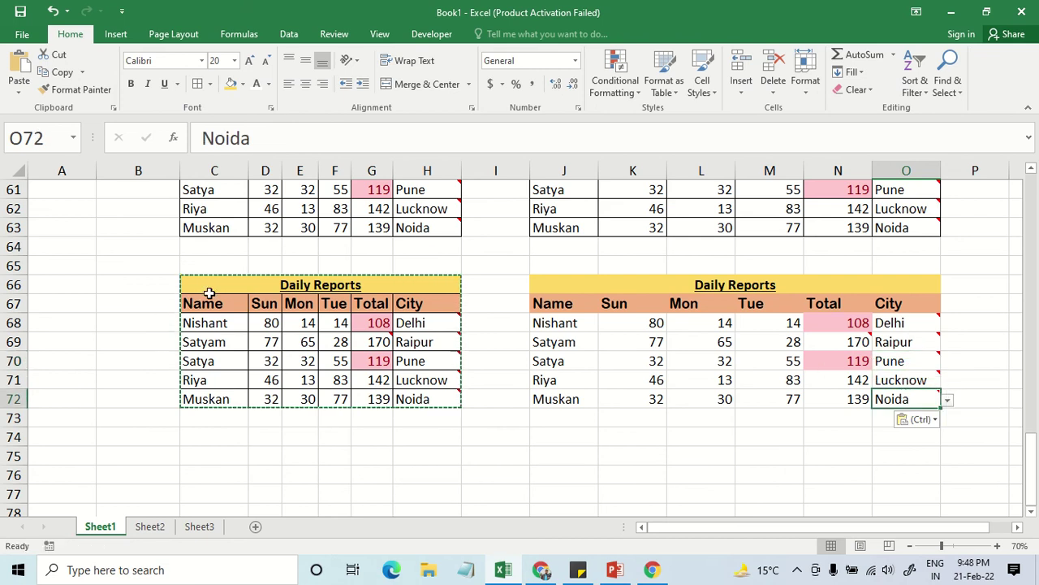
Label A67 'All accept border'.
{"action": "left_click", "coordinate": [69, 309]}
{"action": "type", "text": "As"}
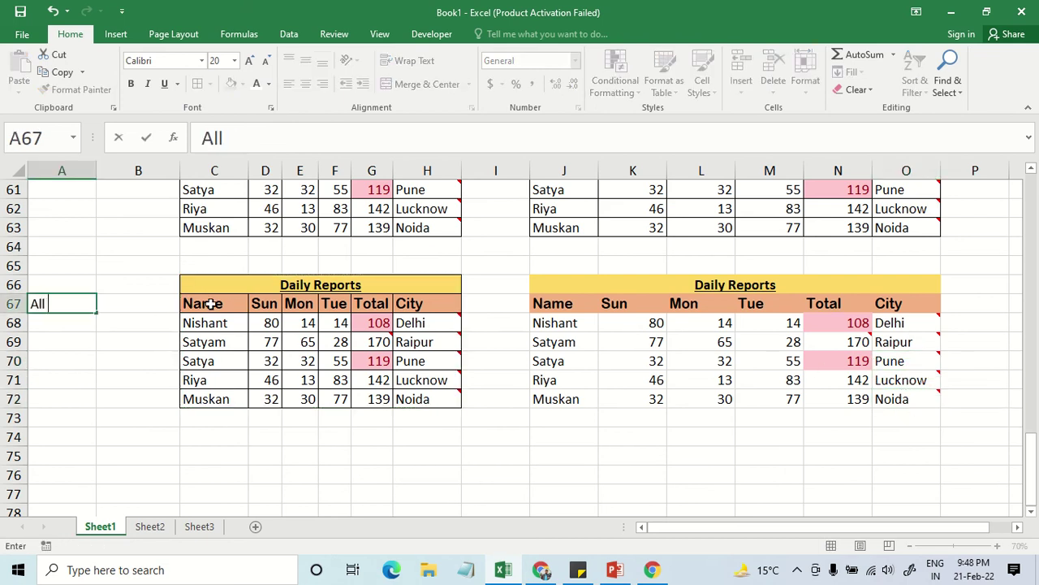
{"action": "type", "text": "a"}
{"action": "key", "text": "BackSpace"}
{"action": "key", "text": "BackSpace"}
{"action": "type", "text": "cce"}
{"action": "type", "text": "pt bor"}
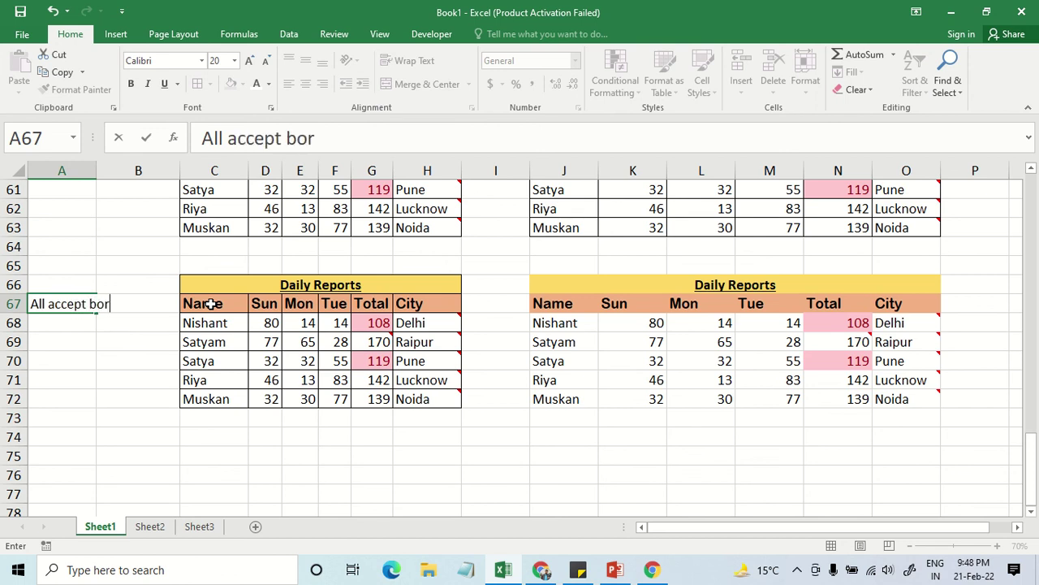
{"action": "type", "text": "der"}
{"action": "key", "text": "Return"}
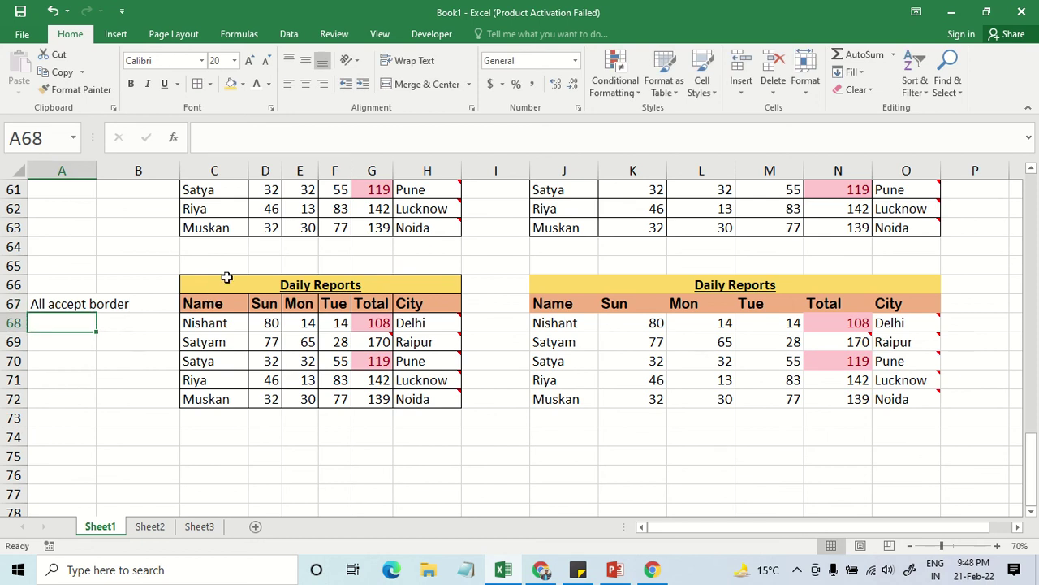
{"action": "left_click_drag", "start_coordinate": [227, 278], "coordinate": [249, 392]}
Paste a full formatted copy of the Daily Reports table at C75:H81.
{"action": "key", "text": "ctrl+c"}
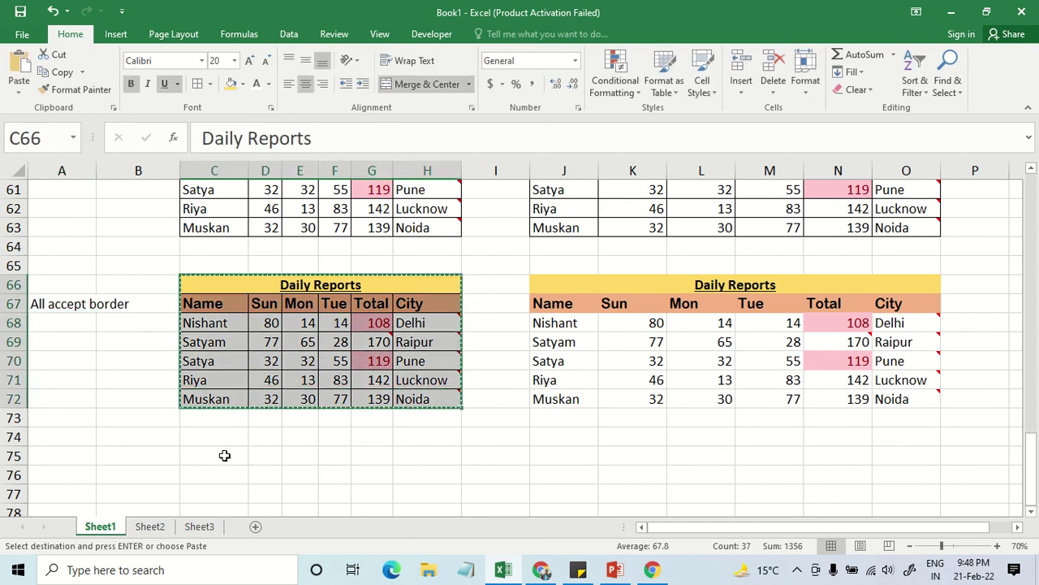
{"action": "left_click", "coordinate": [224, 455]}
{"action": "key", "text": "ctrl+v"}
{"action": "scroll", "coordinate": [236, 456], "scroll_direction": "down", "scroll_amount": 2}
{"action": "scroll", "coordinate": [243, 455], "scroll_direction": "down", "scroll_amount": 1}
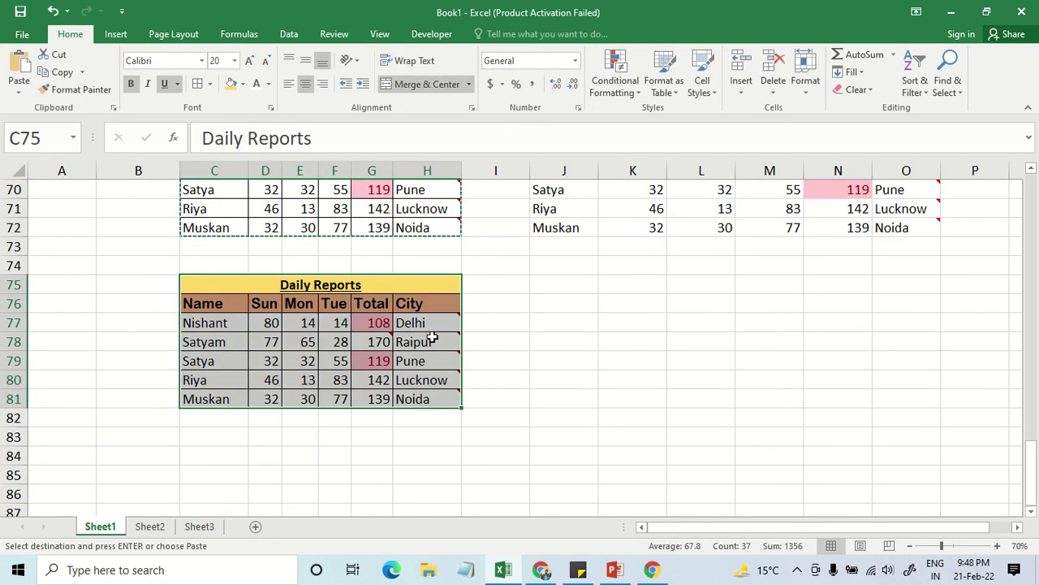
{"action": "key", "text": "ctrl+c"}
Try a 'Formulas and number formats' paste at J75, undo it, and select the Tue values.
{"action": "left_click", "coordinate": [557, 284]}
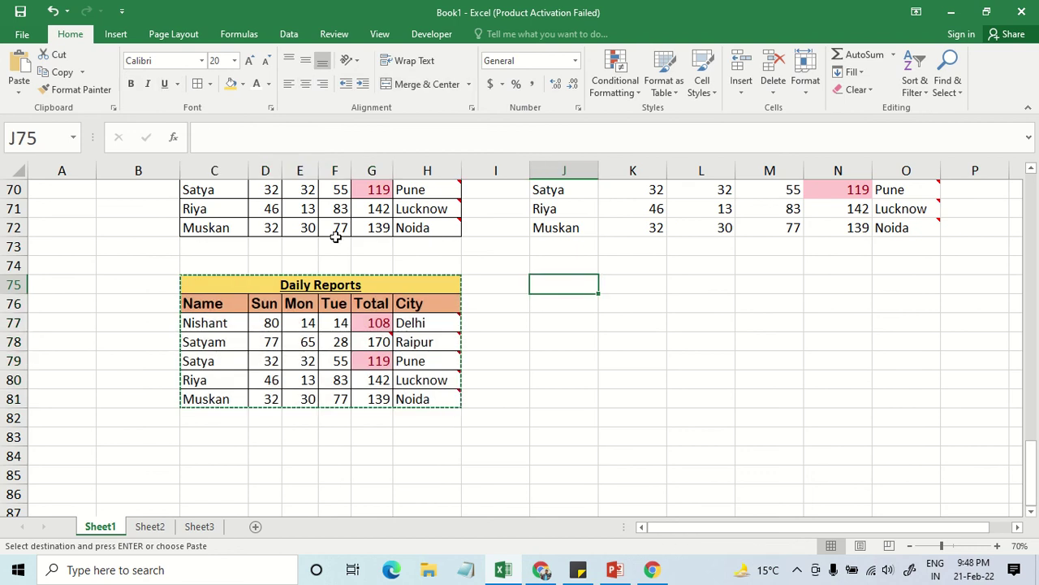
{"action": "left_click", "coordinate": [18, 88]}
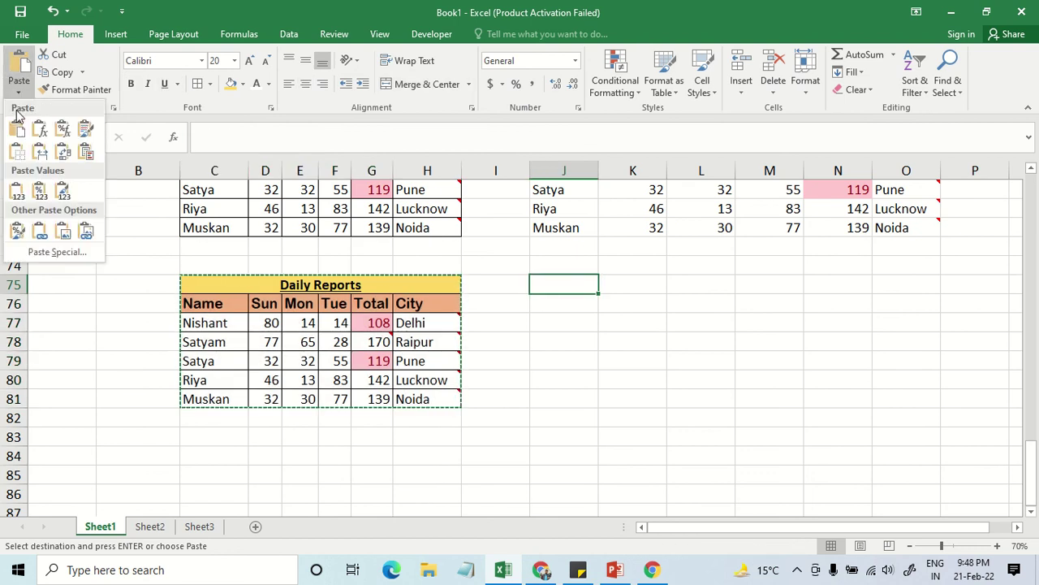
{"action": "left_click", "coordinate": [55, 253]}
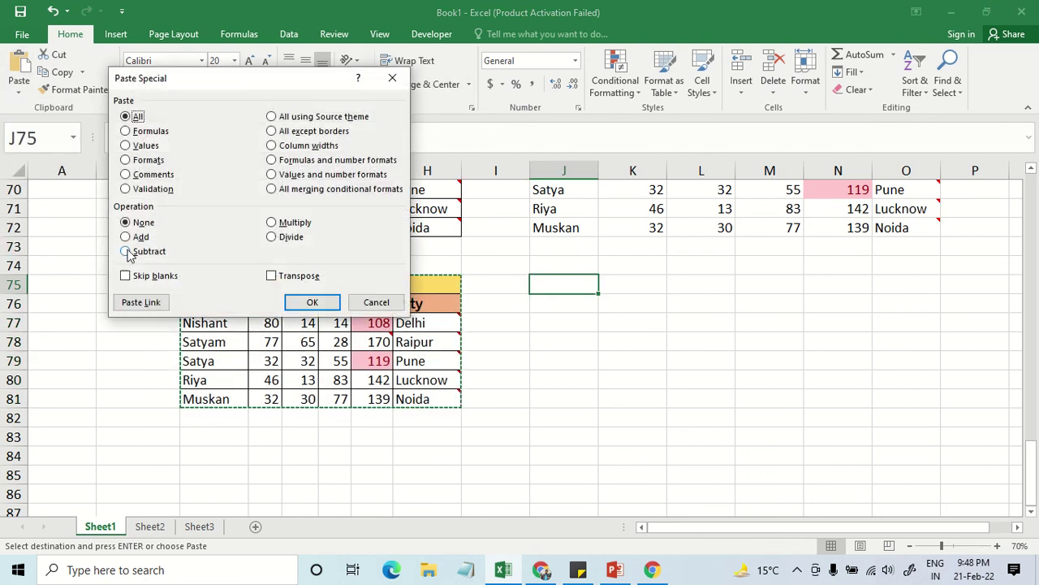
{"action": "left_click", "coordinate": [281, 166]}
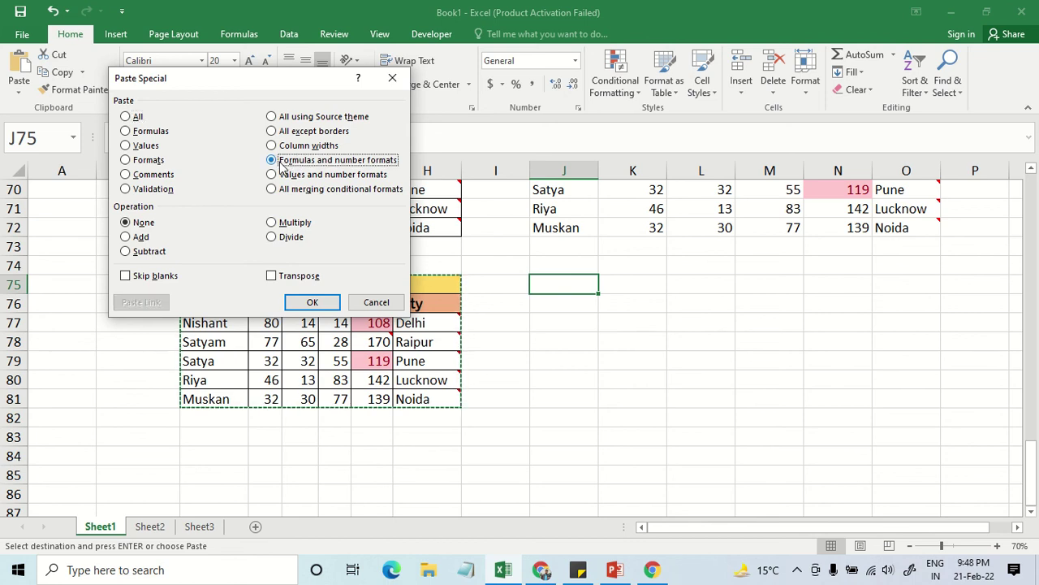
{"action": "left_click", "coordinate": [318, 301]}
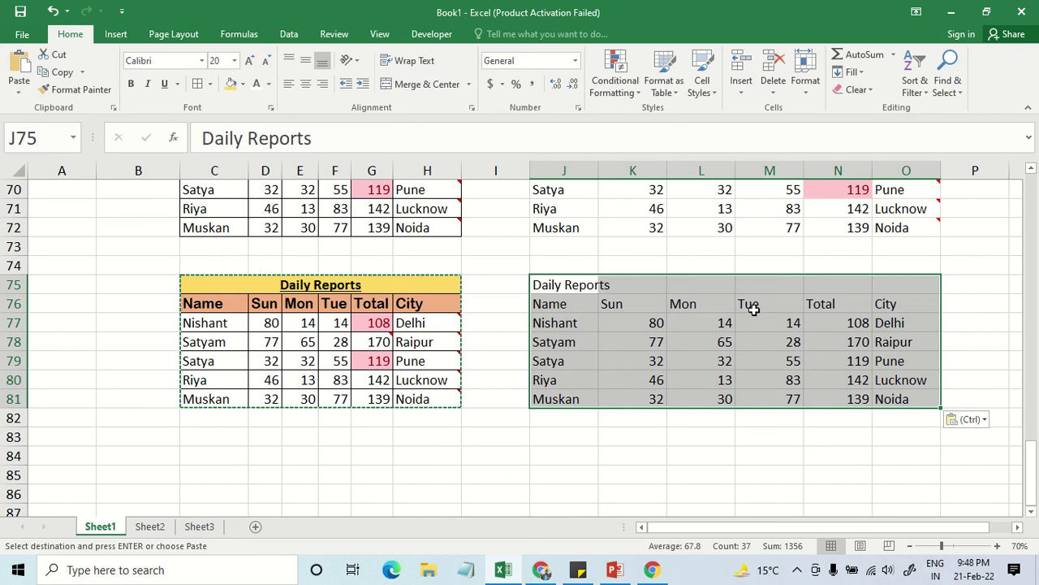
{"action": "left_click", "coordinate": [331, 325]}
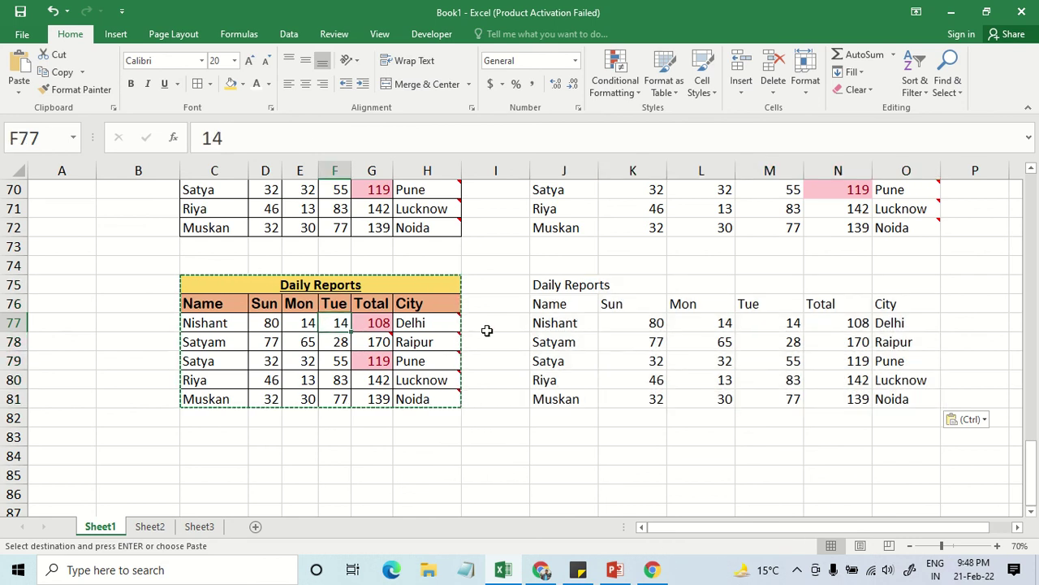
{"action": "key", "text": "ctrl+z"}
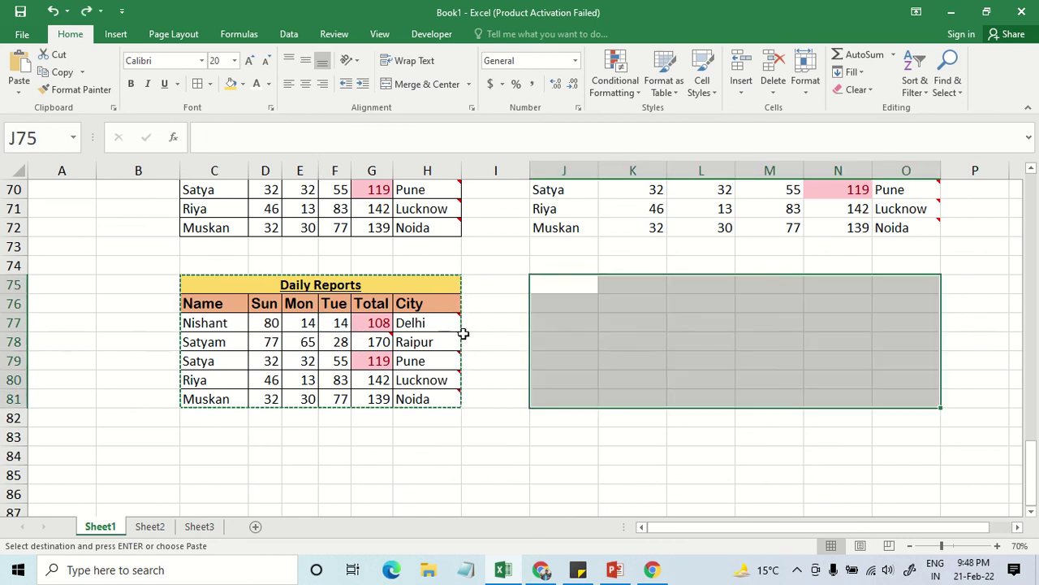
{"action": "left_click_drag", "start_coordinate": [337, 325], "coordinate": [337, 398]}
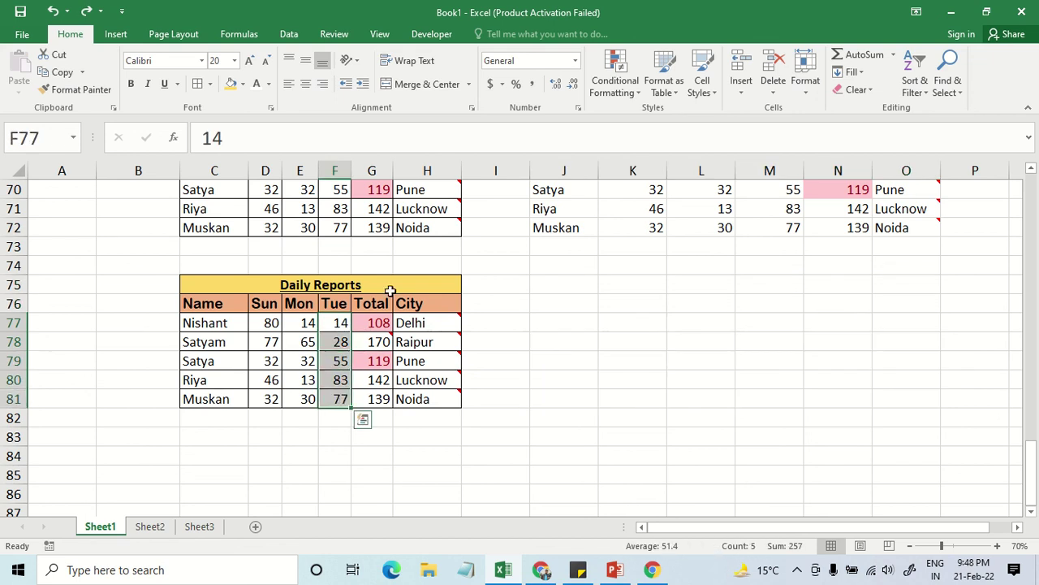
Show the Tue values F77:F81 with one decimal place and check each one.
{"action": "left_click", "coordinate": [555, 85]}
{"action": "left_click", "coordinate": [336, 325]}
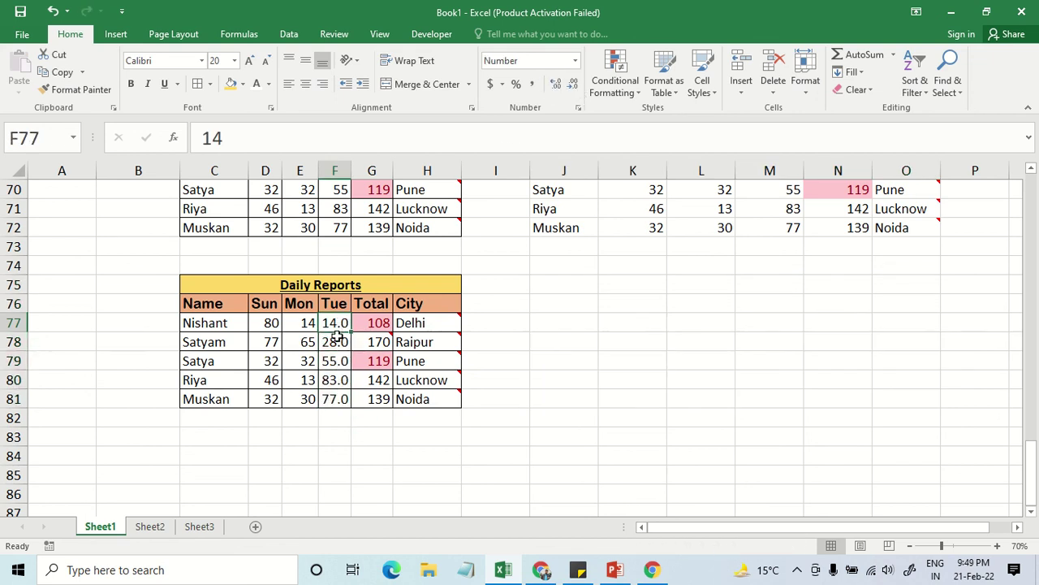
{"action": "left_click", "coordinate": [336, 342]}
{"action": "left_click", "coordinate": [336, 361]}
{"action": "left_click", "coordinate": [336, 380]}
{"action": "left_click", "coordinate": [336, 399]}
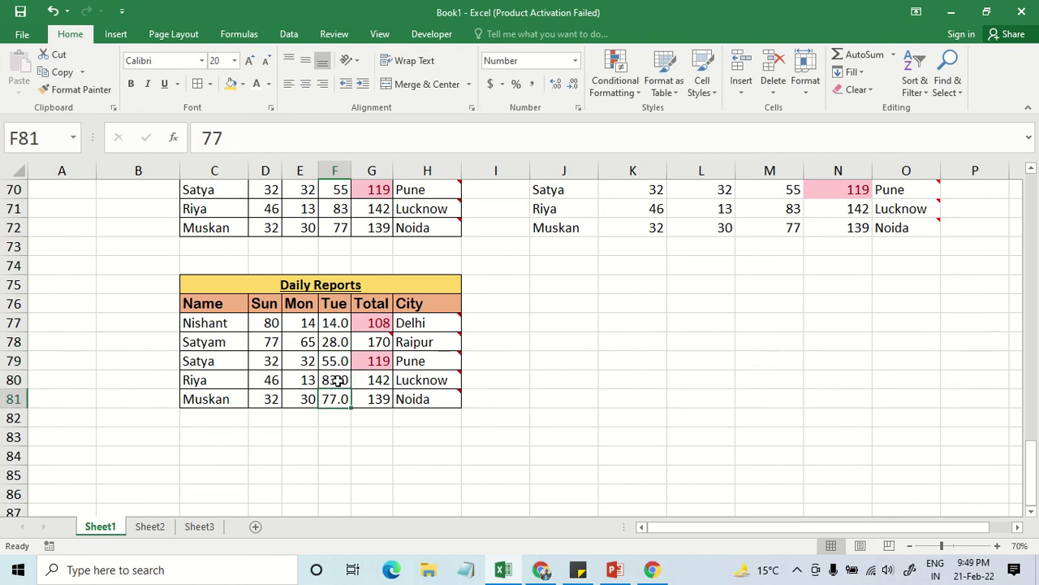
{"action": "left_click", "coordinate": [336, 380]}
{"action": "left_click", "coordinate": [336, 361]}
{"action": "left_click", "coordinate": [336, 342]}
{"action": "left_click", "coordinate": [334, 306]}
{"action": "left_click", "coordinate": [341, 317]}
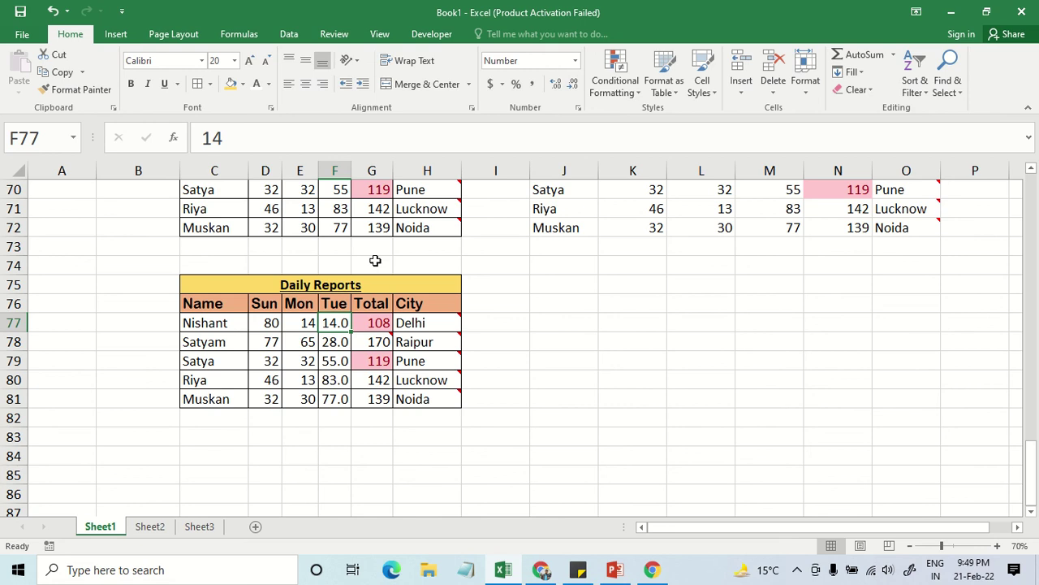
Copy C75:H81 and paste it at J75 with Paste Special 'Formulas and number formats'.
{"action": "left_click_drag", "start_coordinate": [329, 286], "coordinate": [300, 394]}
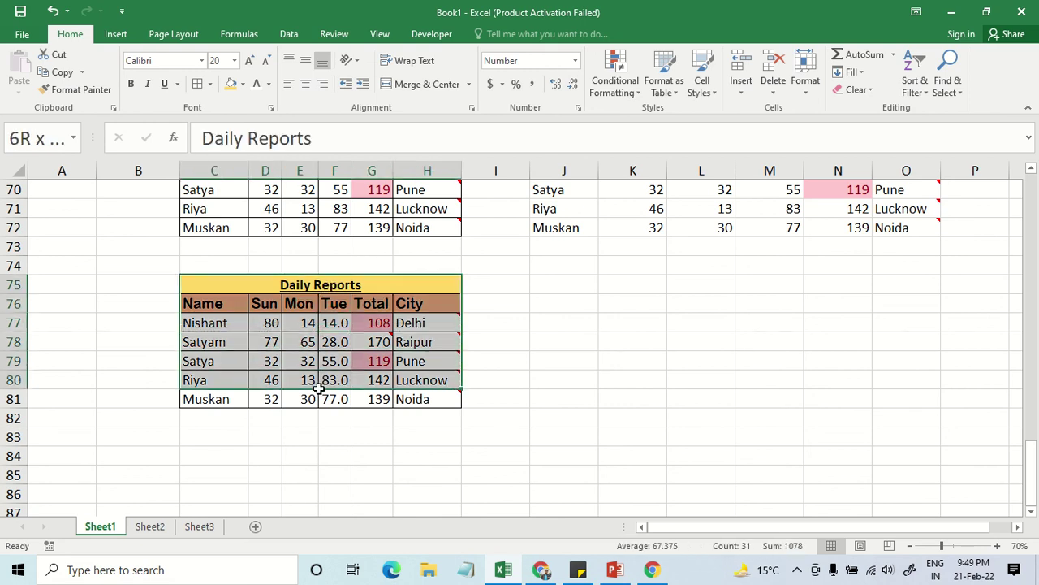
{"action": "key", "text": "ctrl+c"}
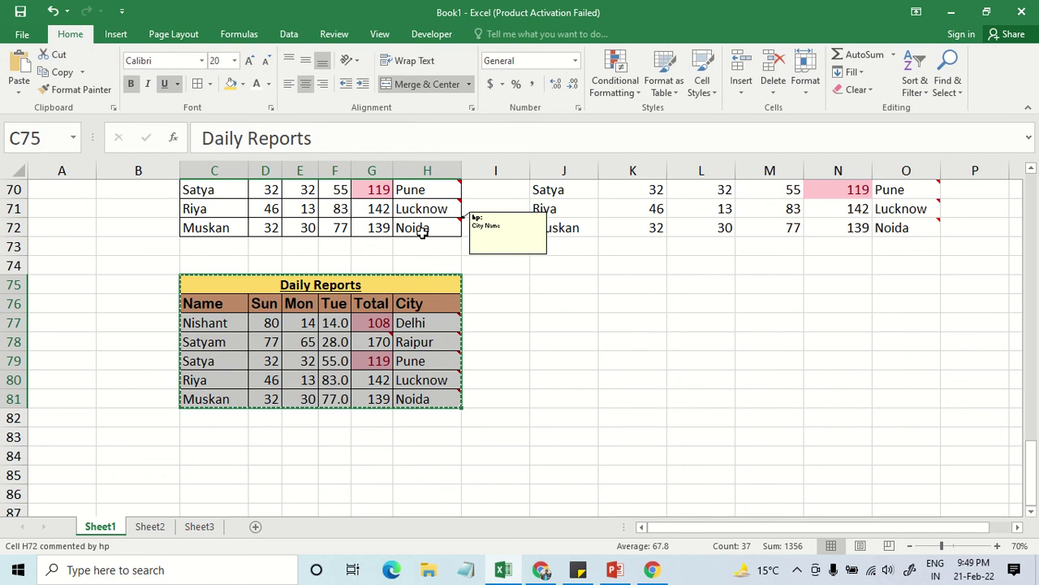
{"action": "mouse_move", "coordinate": [427, 227]}
{"action": "left_click", "coordinate": [560, 283]}
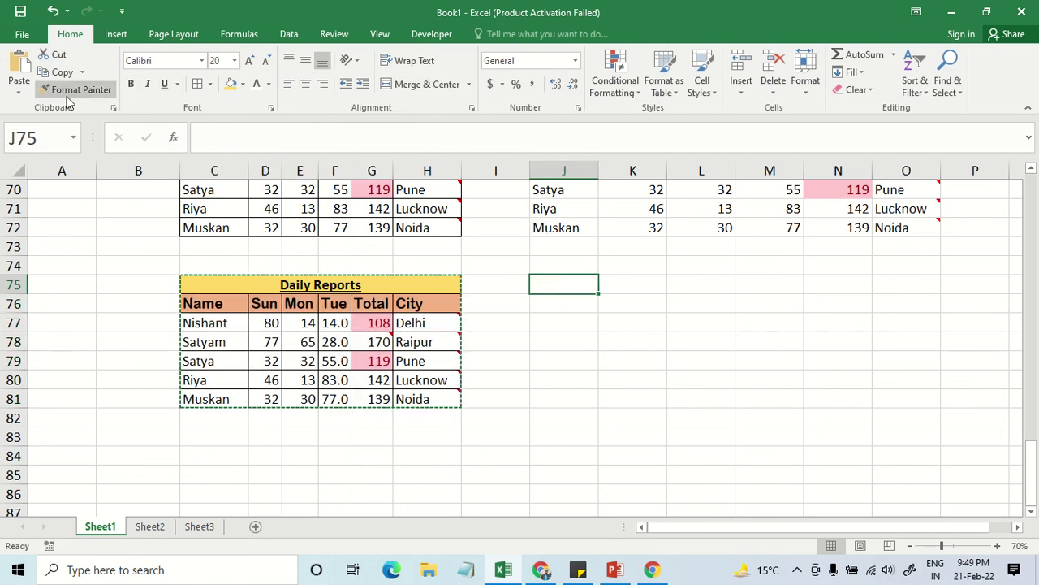
{"action": "left_click", "coordinate": [19, 85]}
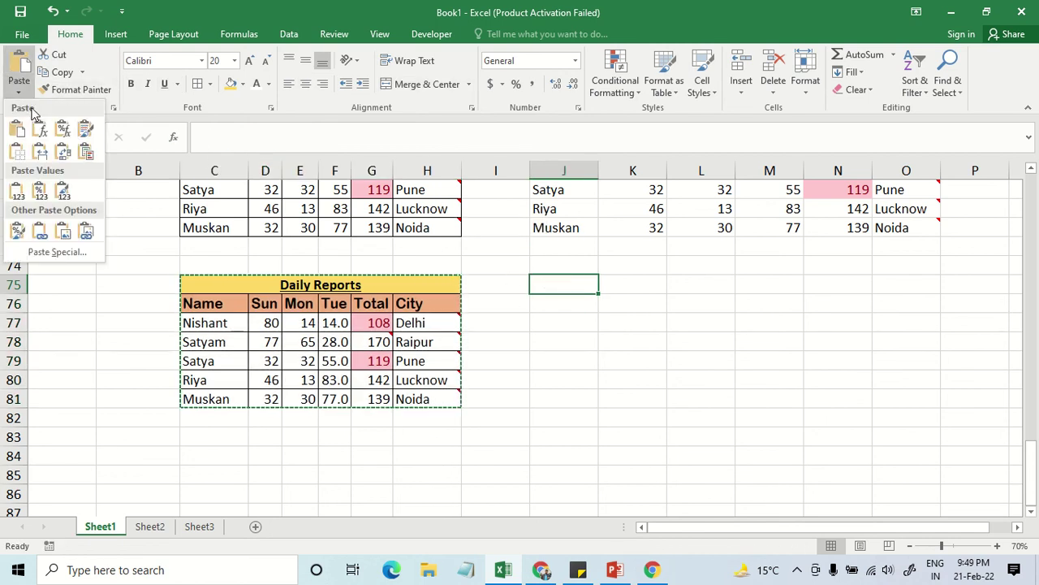
{"action": "left_click", "coordinate": [48, 253]}
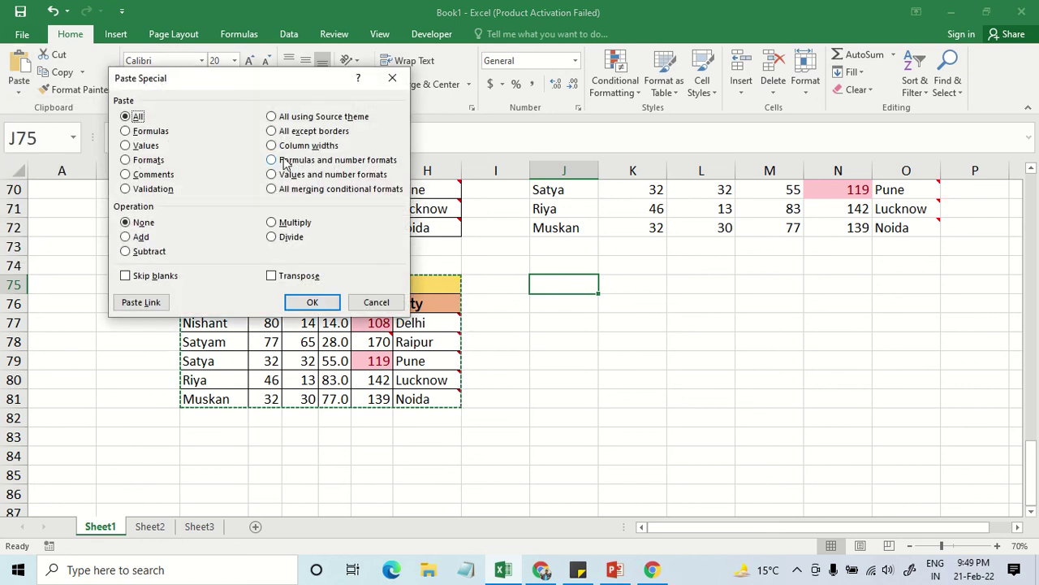
{"action": "left_click", "coordinate": [286, 161]}
{"action": "left_click", "coordinate": [316, 304]}
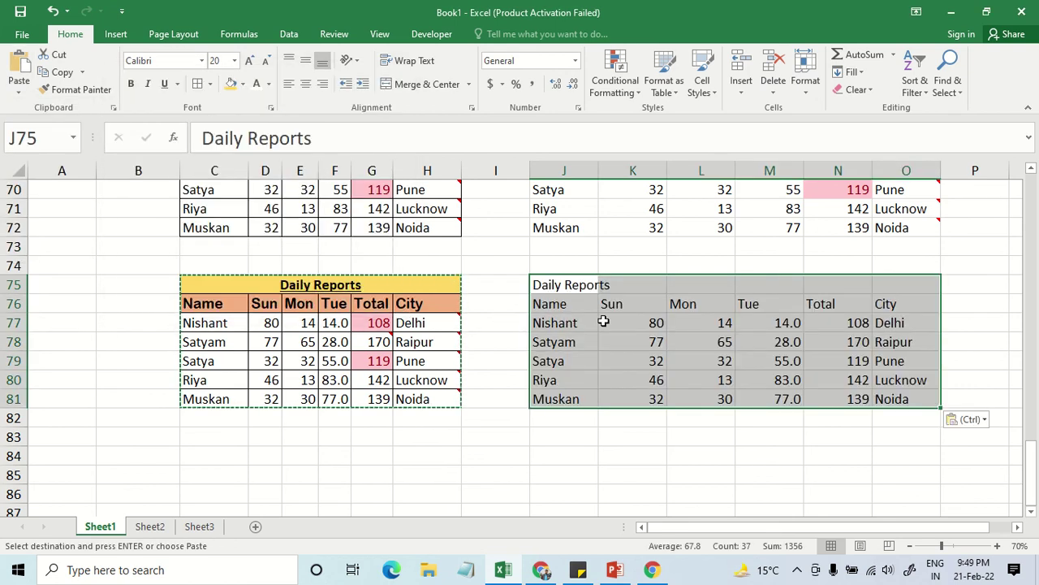
Verify the pasted Tue values keep one decimal, ending with 77.0.
{"action": "left_click", "coordinate": [776, 325]}
{"action": "left_click", "coordinate": [777, 343]}
{"action": "left_click", "coordinate": [781, 361]}
{"action": "left_click", "coordinate": [782, 381]}
{"action": "left_click", "coordinate": [782, 399]}
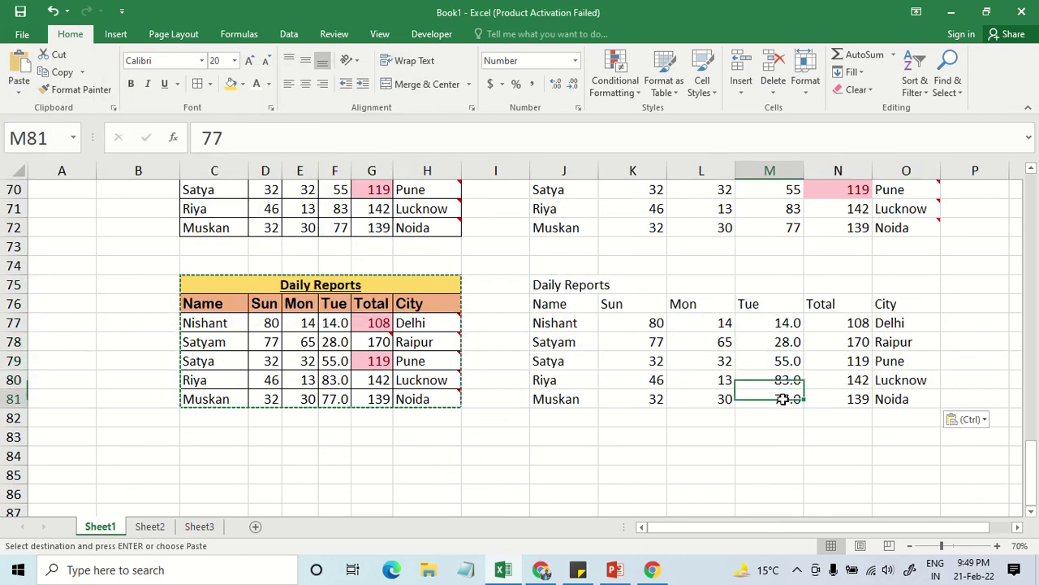
{"action": "scroll", "coordinate": [439, 268], "scroll_direction": "up", "scroll_amount": 1}
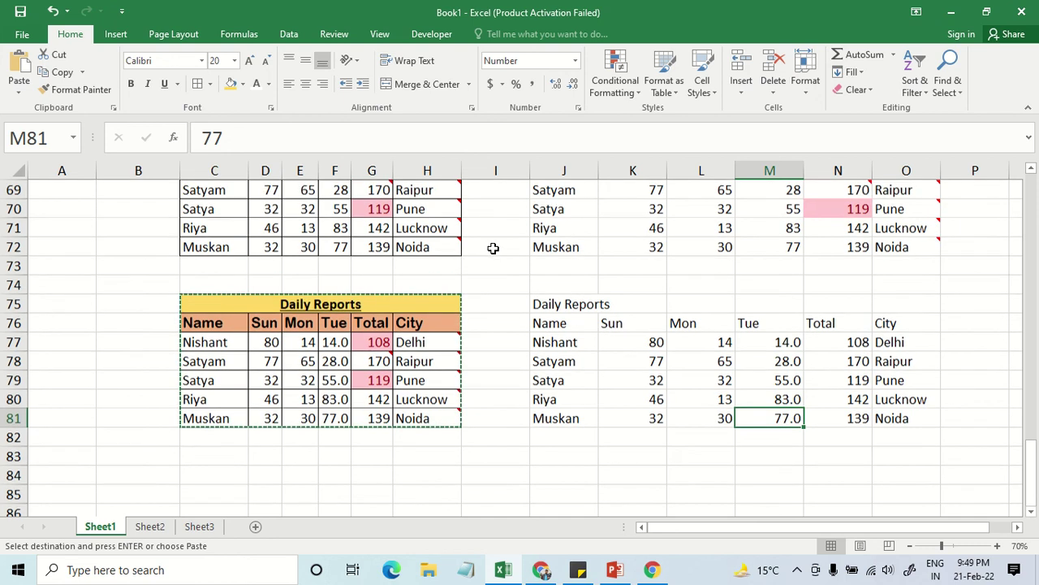
{"action": "scroll", "coordinate": [492, 246], "scroll_direction": "up", "scroll_amount": 6}
{"action": "scroll", "coordinate": [441, 260], "scroll_direction": "down", "scroll_amount": 7}
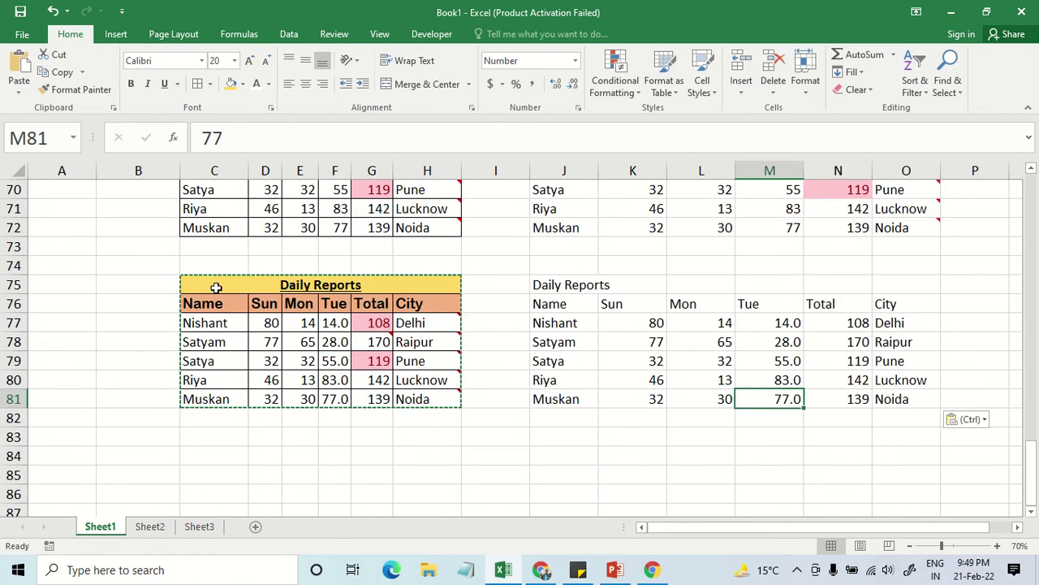
{"action": "key", "text": "ctrl+c"}
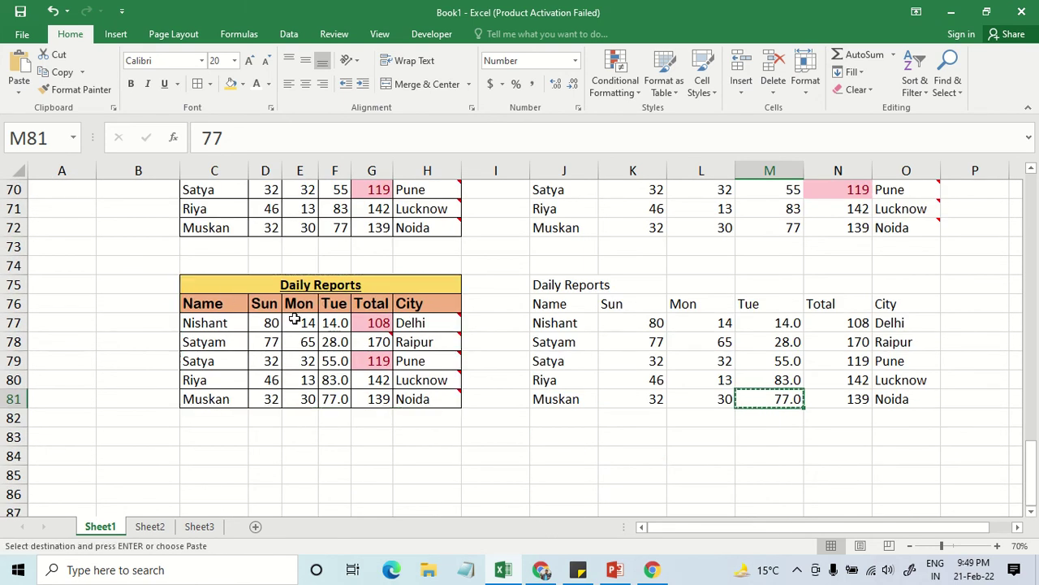
{"action": "left_click_drag", "start_coordinate": [235, 294], "coordinate": [255, 397]}
{"action": "key", "text": "ctrl+c"}
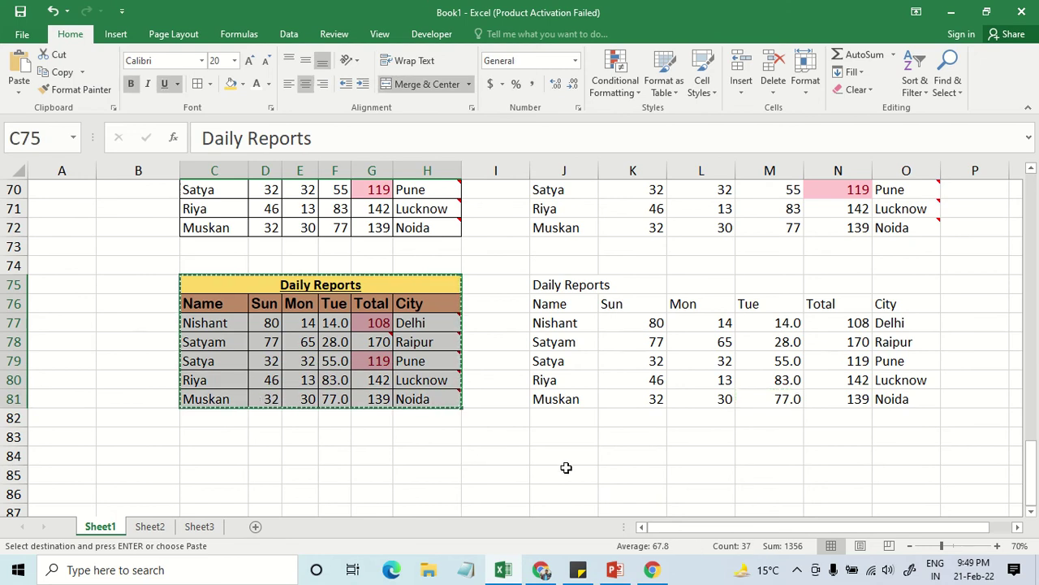
{"action": "left_click", "coordinate": [563, 452]}
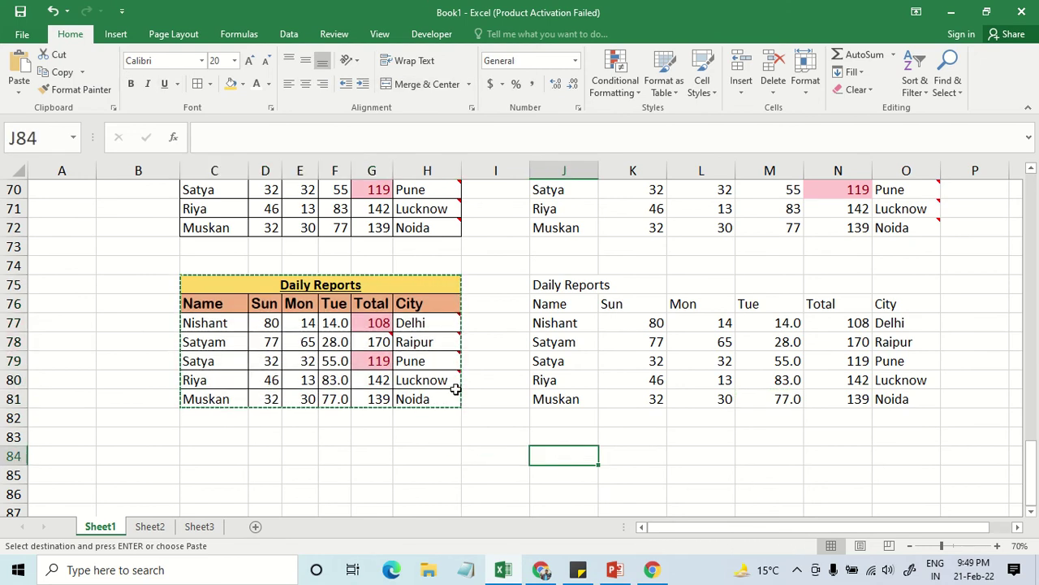
{"action": "left_click", "coordinate": [19, 91]}
{"action": "left_click", "coordinate": [49, 251]}
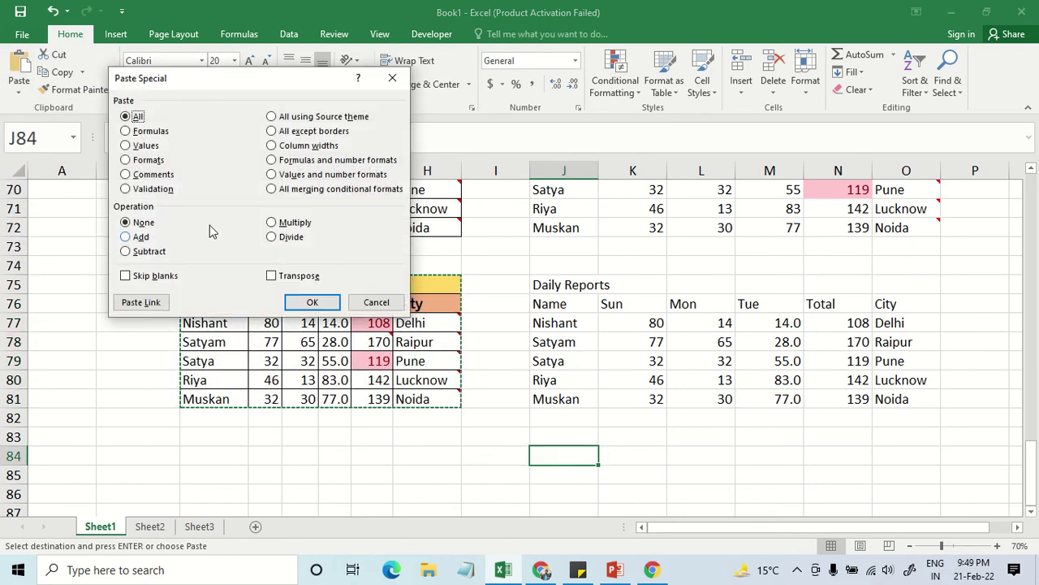
{"action": "left_click", "coordinate": [143, 160]}
{"action": "left_click", "coordinate": [136, 146]}
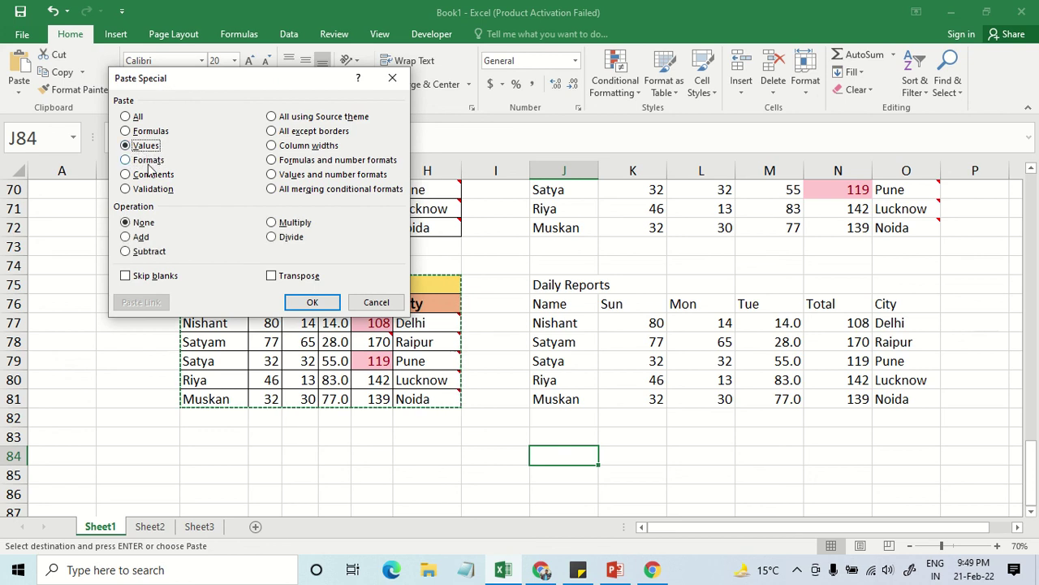
{"action": "left_click", "coordinate": [313, 303]}
{"action": "scroll", "coordinate": [767, 378], "scroll_direction": "down", "scroll_amount": 2}
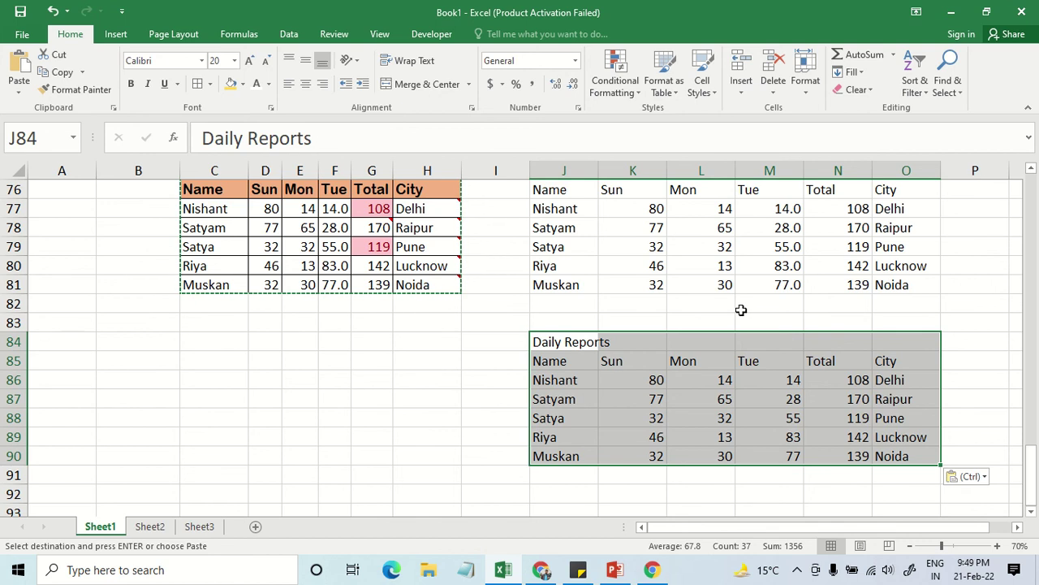
{"action": "key", "text": "Delete"}
{"action": "left_click", "coordinate": [786, 228]}
{"action": "scroll", "coordinate": [568, 244], "scroll_direction": "up", "scroll_amount": 1}
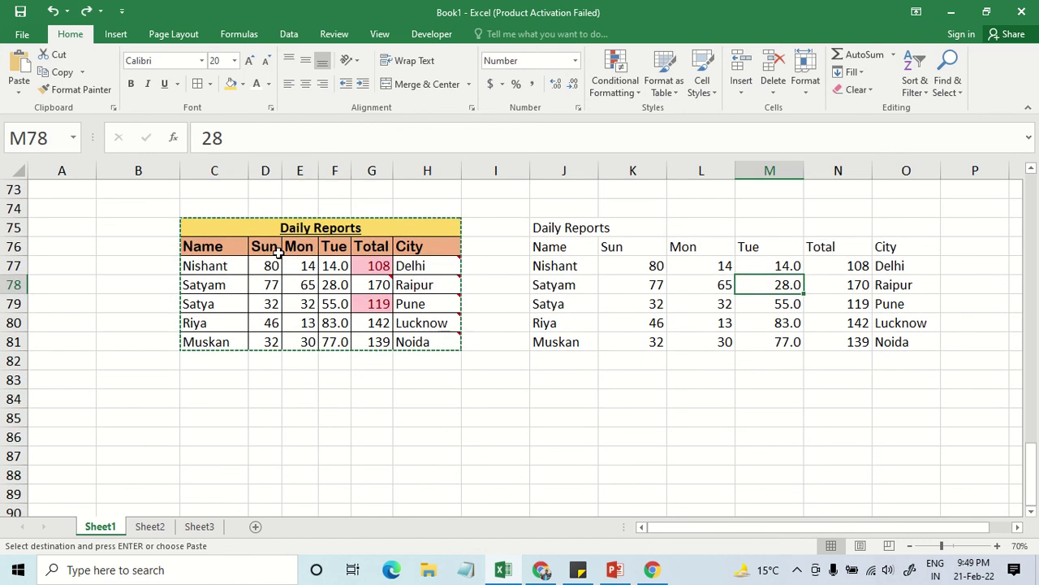
Enter 'Formula & number formatting' in A76, fixing the misspelled ending.
{"action": "left_click_drag", "start_coordinate": [254, 231], "coordinate": [255, 336]}
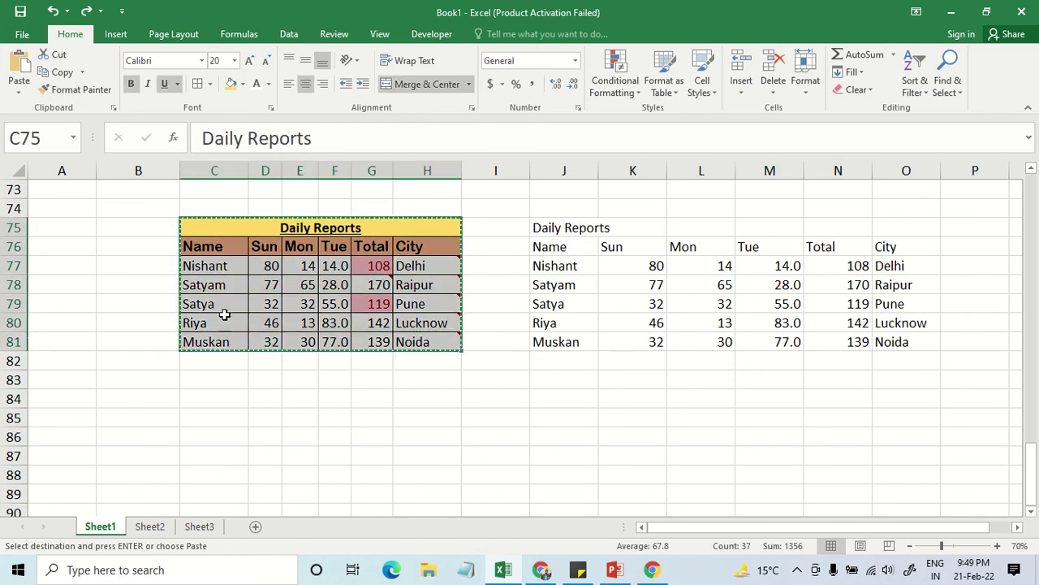
{"action": "left_click", "coordinate": [54, 260]}
{"action": "left_click", "coordinate": [58, 245]}
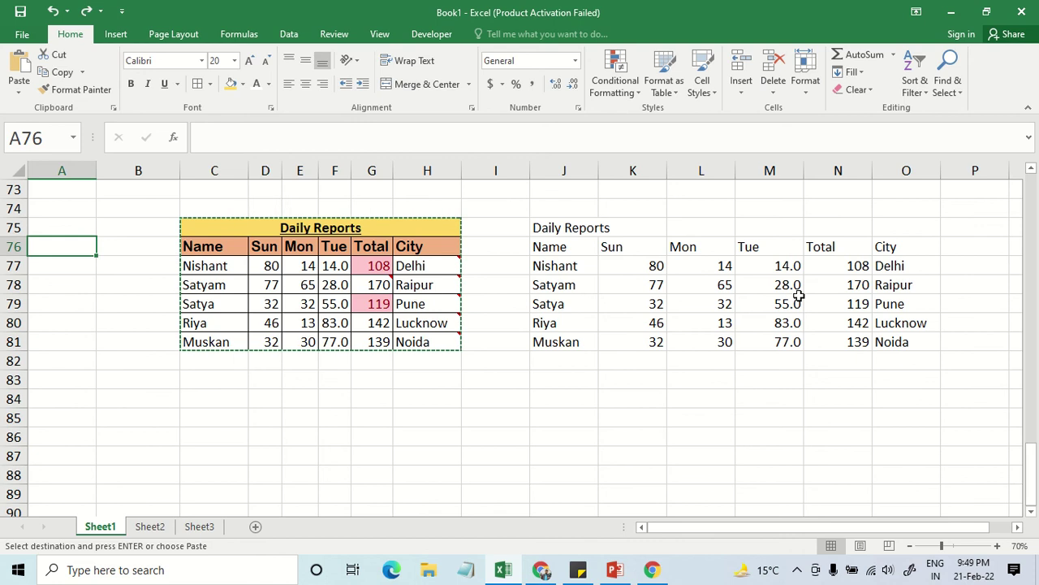
{"action": "left_click", "coordinate": [800, 289]}
{"action": "left_click", "coordinate": [71, 244]}
{"action": "type", "text": "Formul"}
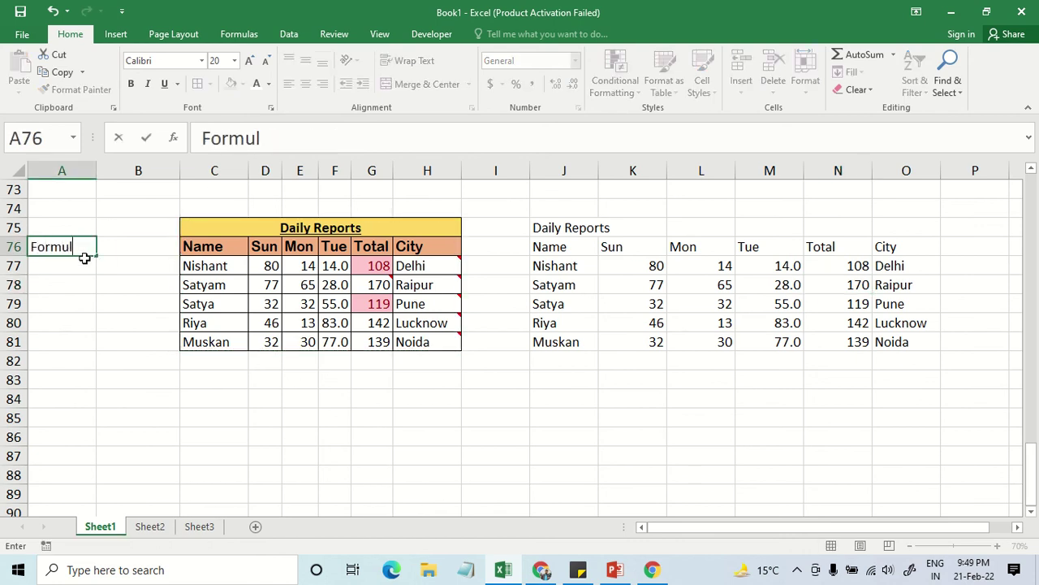
{"action": "type", "text": "a & n"}
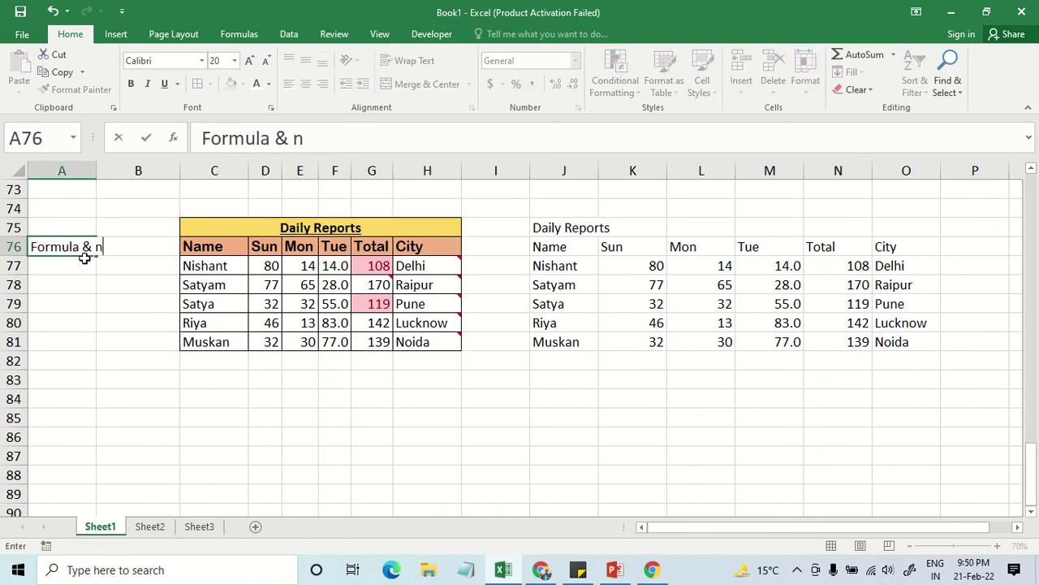
{"action": "type", "text": "umber form"}
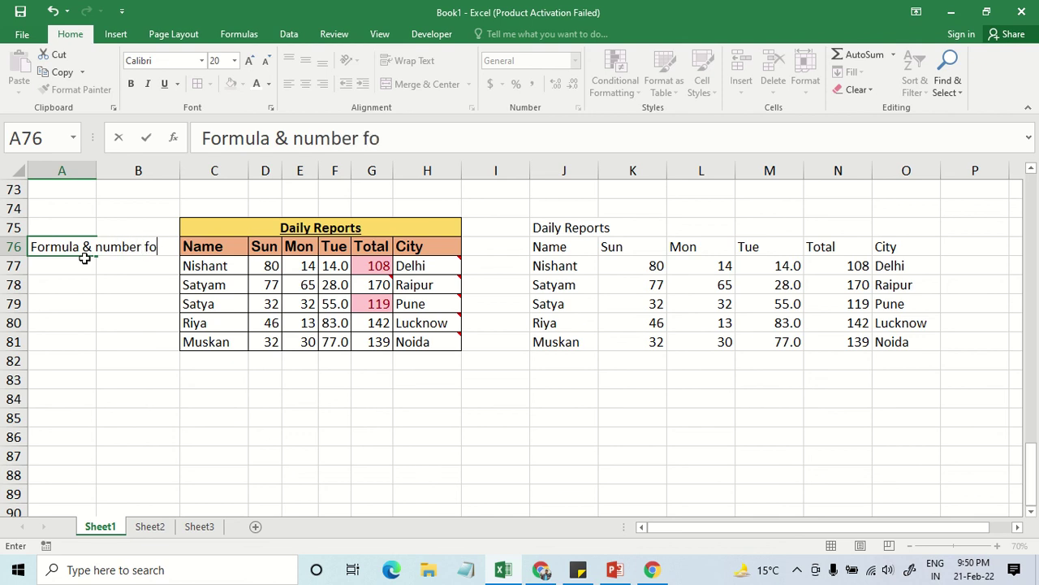
{"action": "type", "text": "attion"}
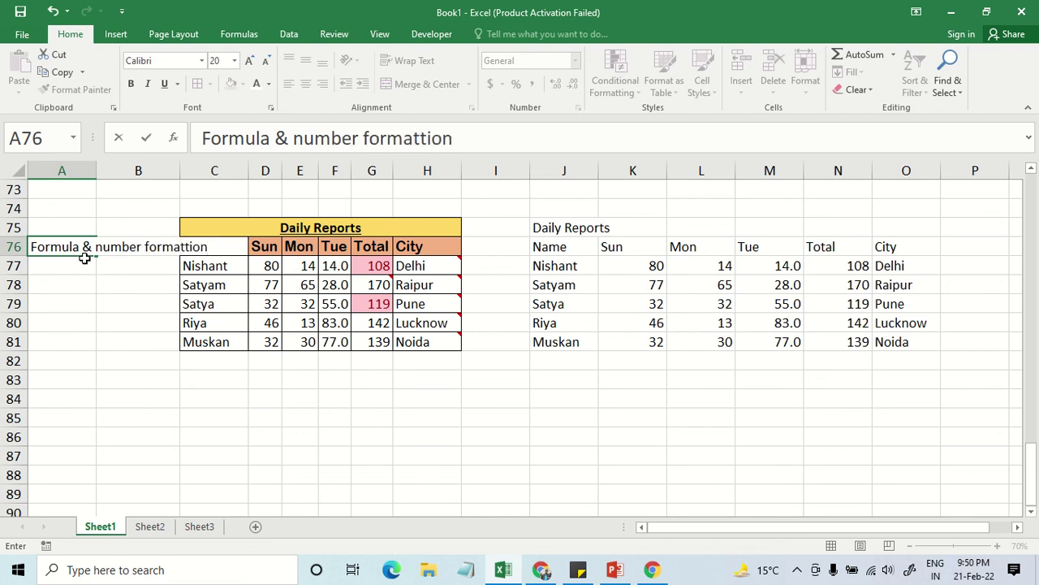
{"action": "key", "text": "BackSpace"}
{"action": "key", "text": "BackSpace"}
{"action": "type", "text": "ng"}
{"action": "key", "text": "Return"}
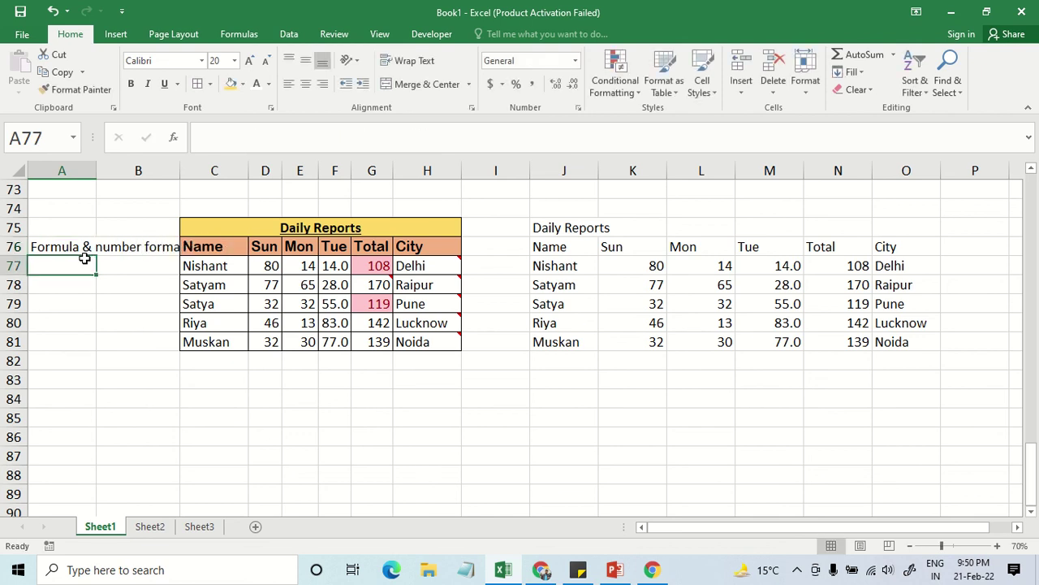
Copy the C75:H81 table and paste it with full formatting at C84.
{"action": "left_click_drag", "start_coordinate": [243, 233], "coordinate": [254, 341]}
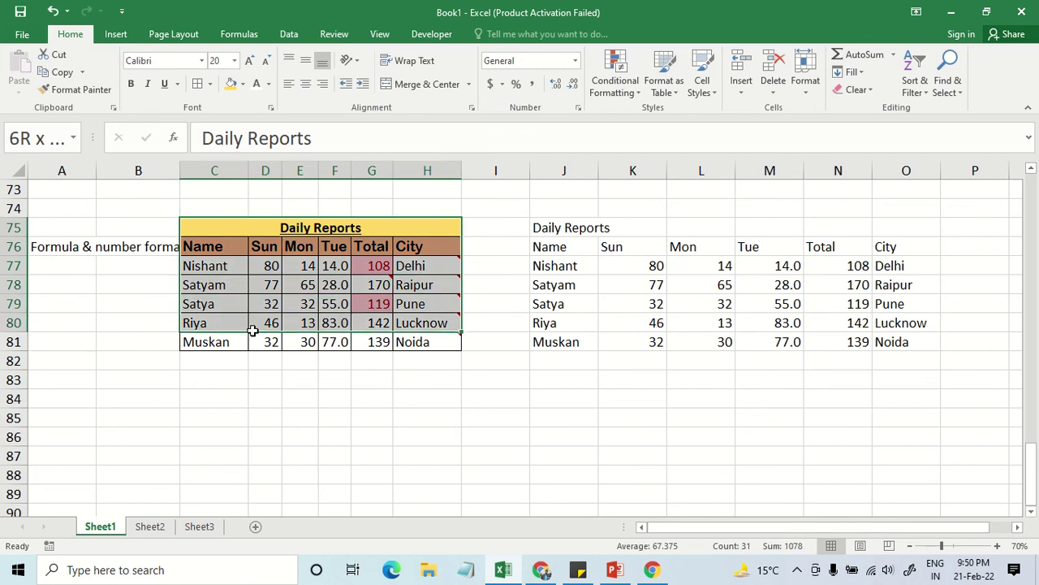
{"action": "key", "text": "ctrl+c"}
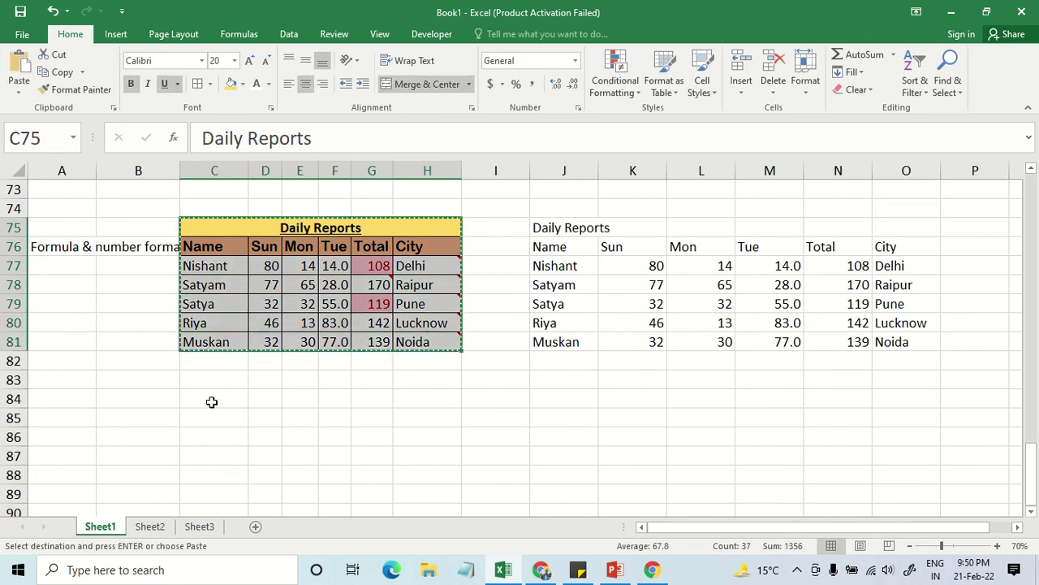
{"action": "left_click", "coordinate": [208, 407]}
{"action": "key", "text": "ctrl+v"}
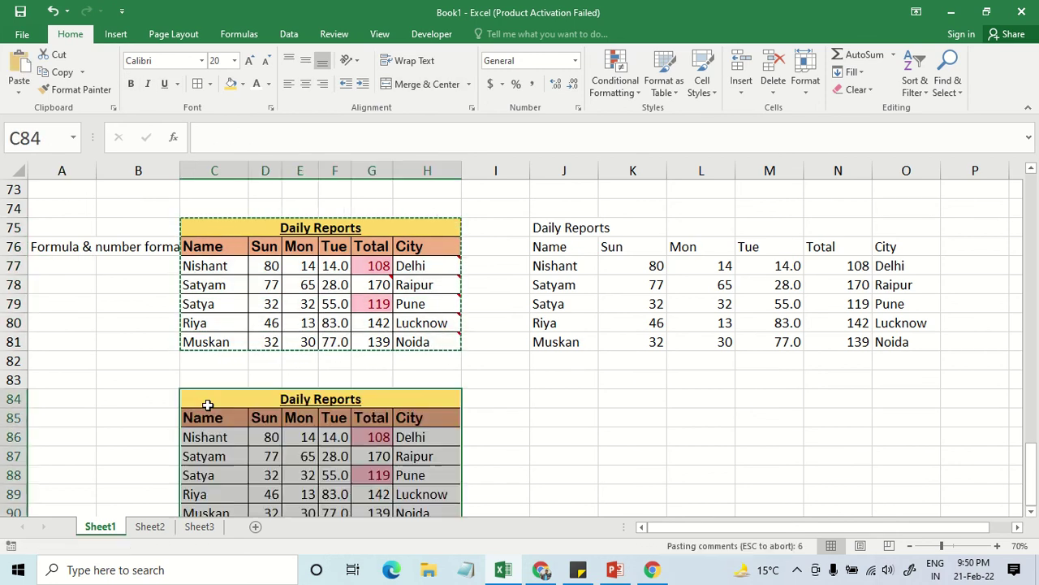
Check the A76 label and select the J75:O81 formulas-and-number-formats copy.
{"action": "left_click", "coordinate": [885, 274]}
{"action": "left_click", "coordinate": [893, 304]}
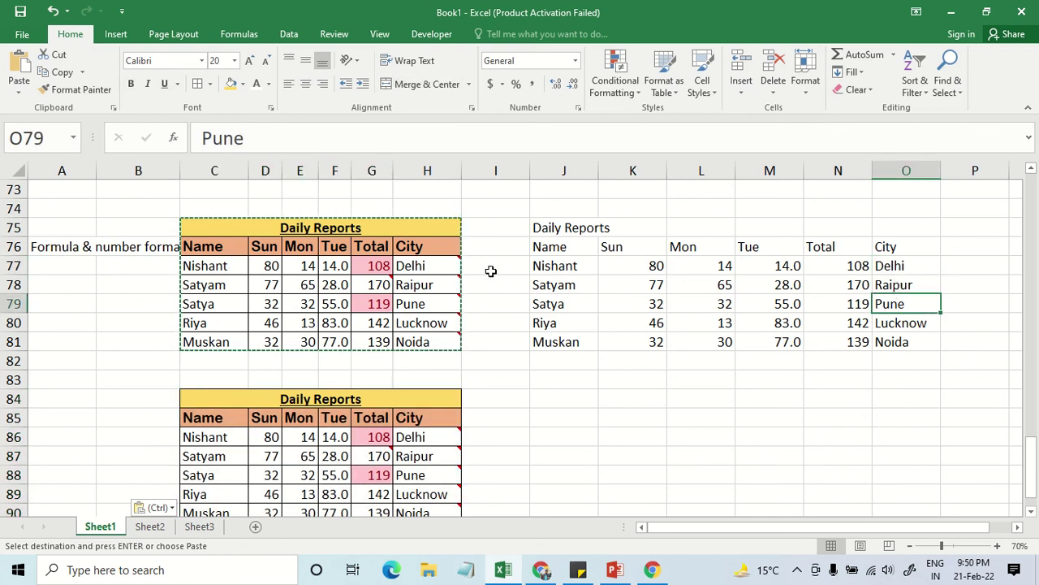
{"action": "left_click", "coordinate": [57, 249]}
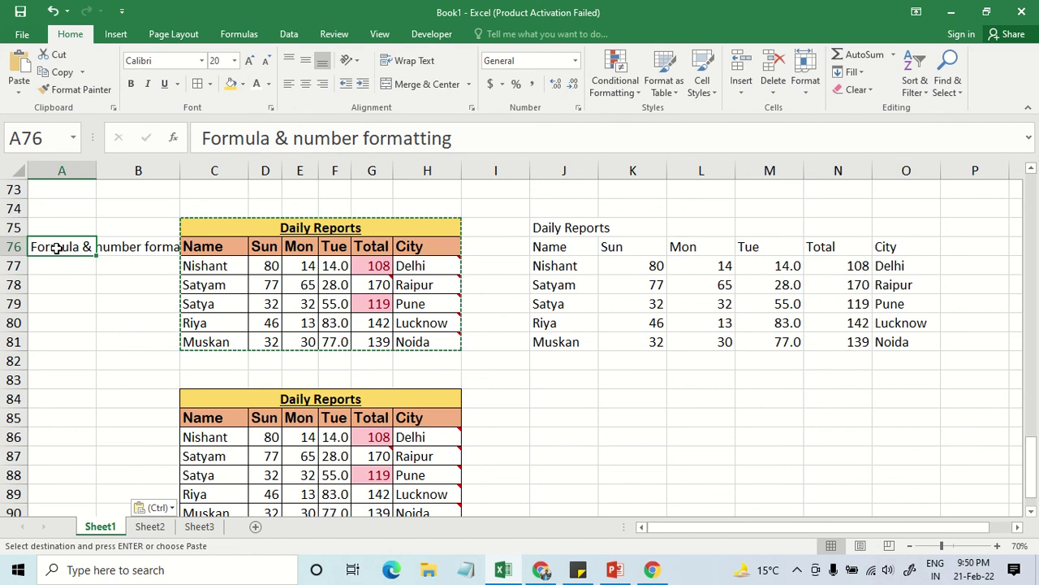
{"action": "left_click_drag", "start_coordinate": [552, 227], "coordinate": [903, 342]}
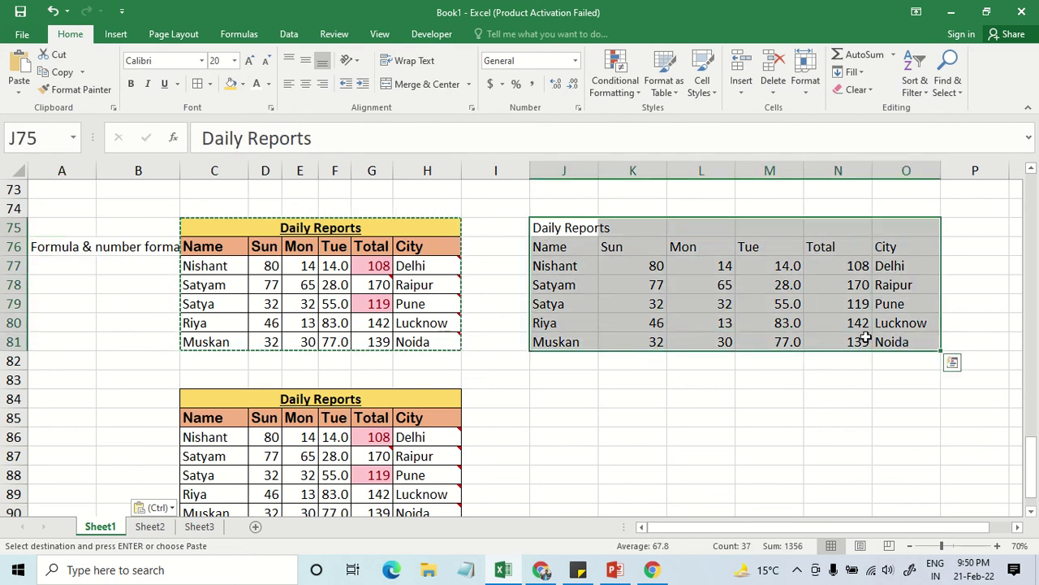
{"action": "left_click", "coordinate": [680, 305]}
{"action": "left_click", "coordinate": [573, 225]}
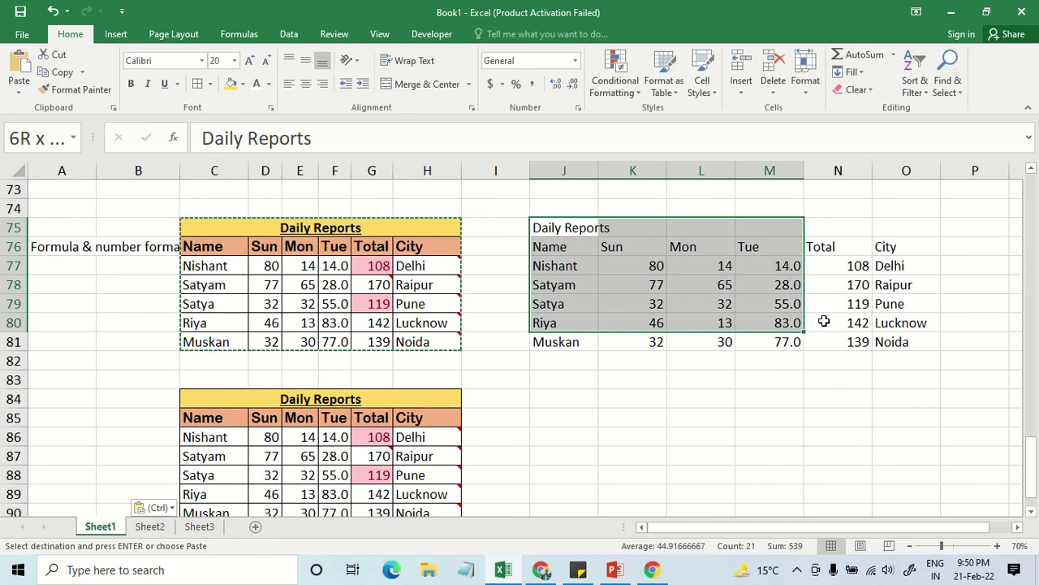
{"action": "left_click_drag", "start_coordinate": [569, 228], "coordinate": [901, 342]}
{"action": "left_click_drag", "start_coordinate": [209, 233], "coordinate": [262, 304]}
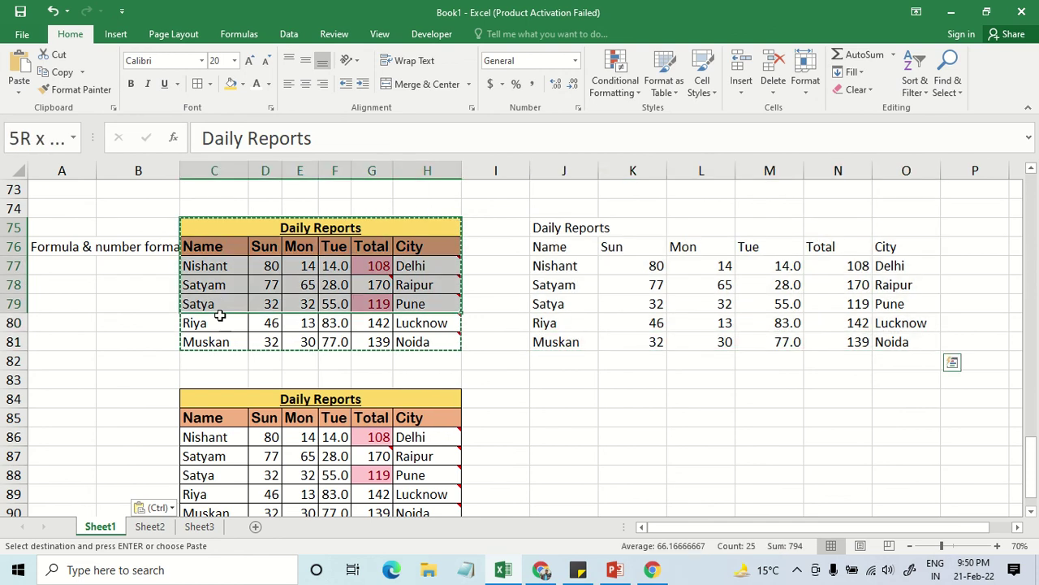
{"action": "left_click", "coordinate": [552, 260]}
{"action": "mouse_move", "coordinate": [564, 225]}
{"action": "left_mouse_down"}
{"action": "mouse_move", "coordinate": [602, 250]}
{"action": "mouse_move", "coordinate": [885, 341]}
{"action": "left_mouse_up"}
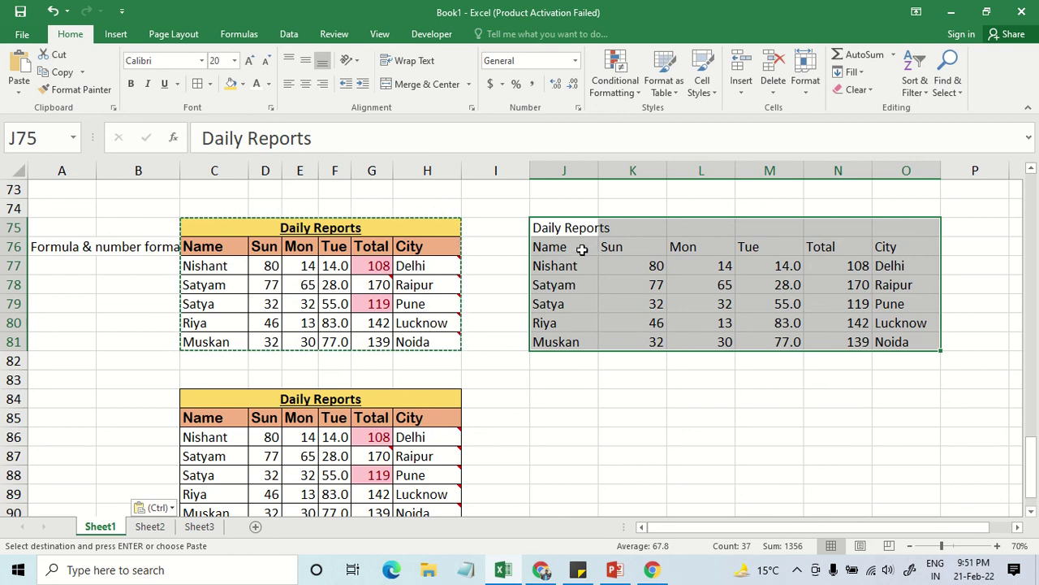
Copy the C84:H90 Daily Reports table to J84 as values and number formats only.
{"action": "left_click", "coordinate": [229, 403]}
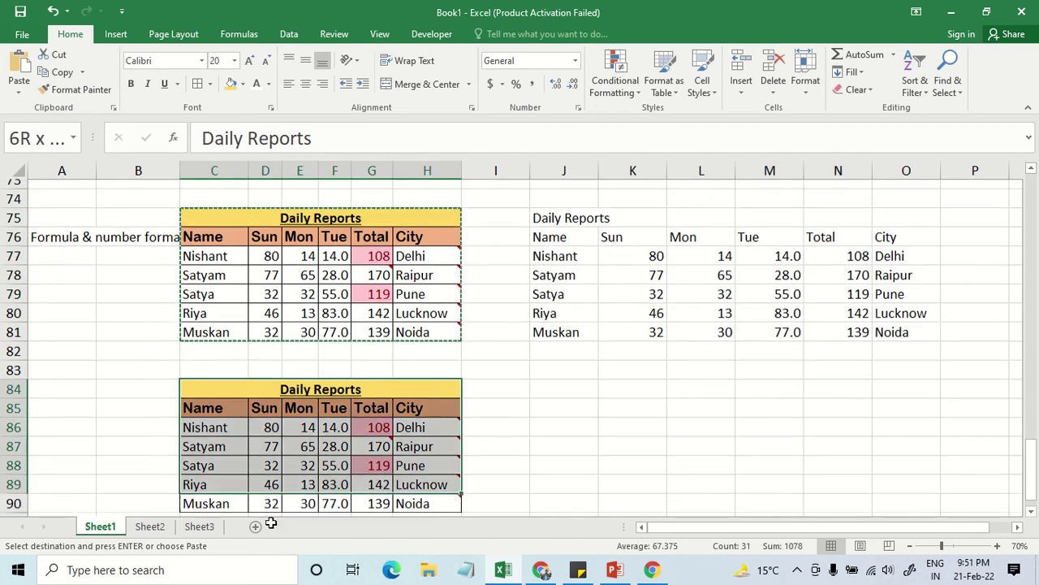
{"action": "left_click_drag", "start_coordinate": [244, 427], "coordinate": [277, 481]}
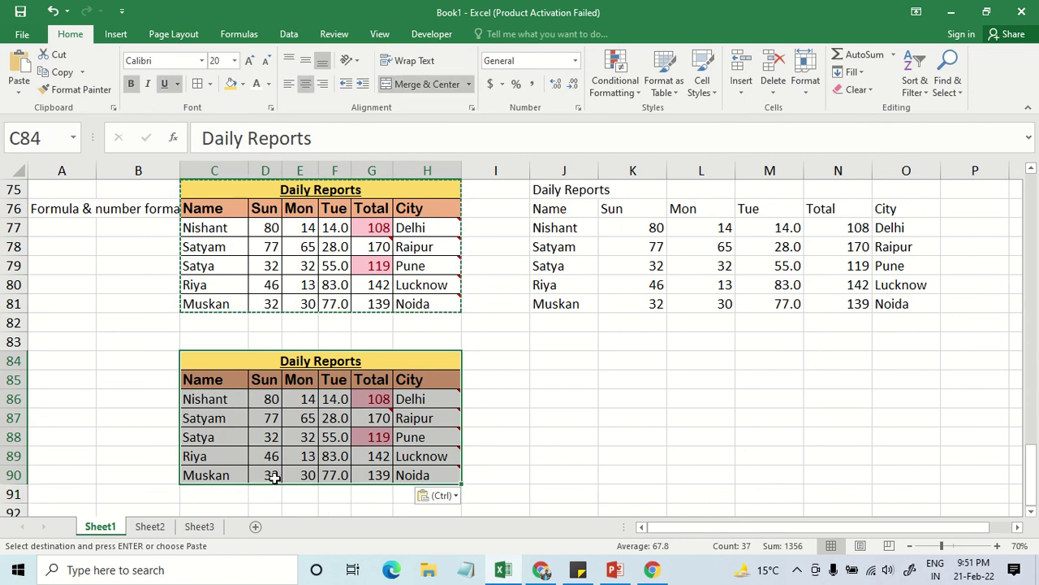
{"action": "key", "text": "ctrl+c"}
{"action": "left_click", "coordinate": [570, 354]}
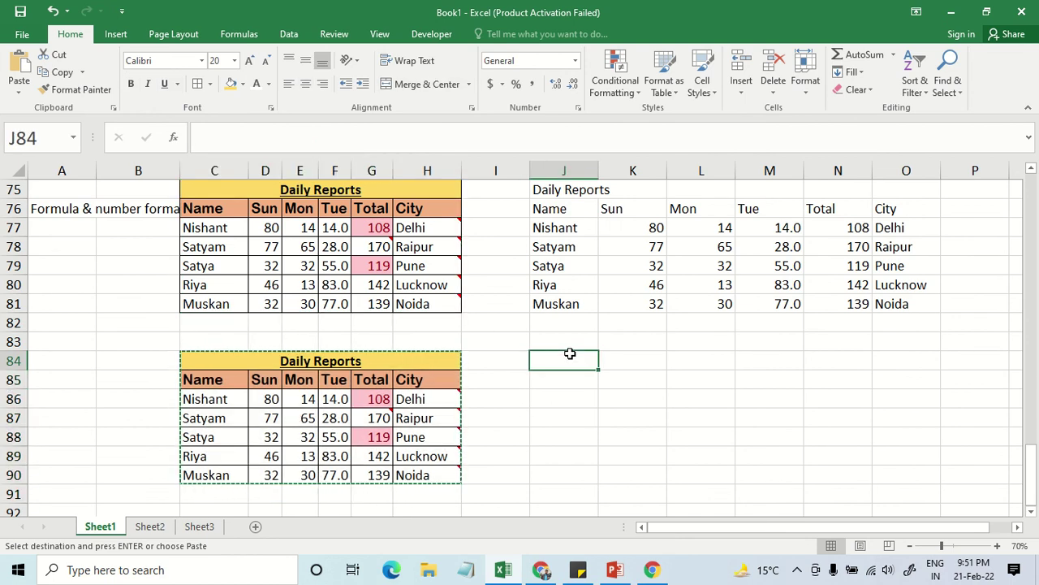
{"action": "key", "text": "ctrl+alt+v"}
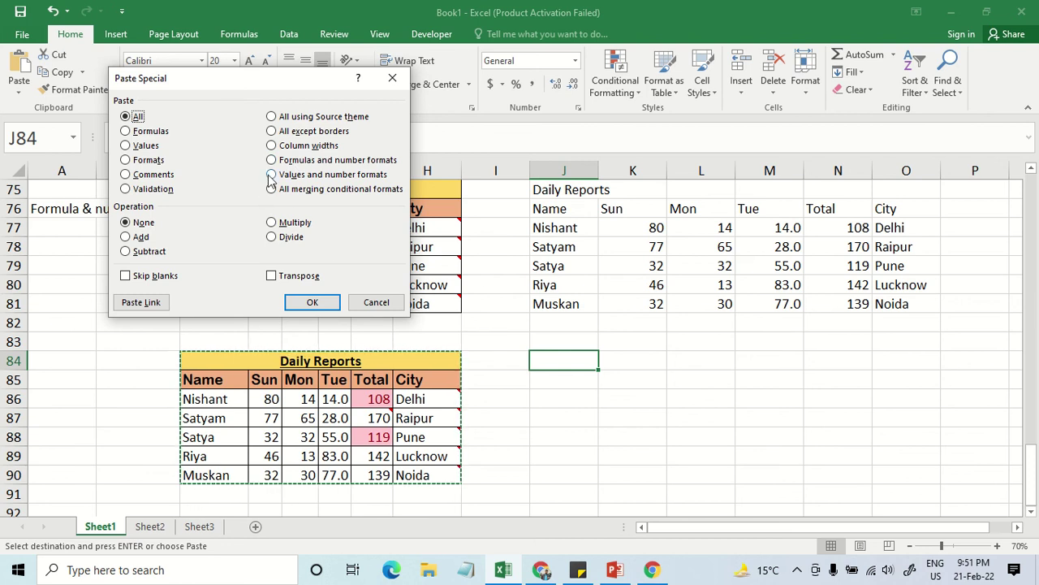
{"action": "left_click", "coordinate": [271, 176]}
{"action": "left_click", "coordinate": [313, 301]}
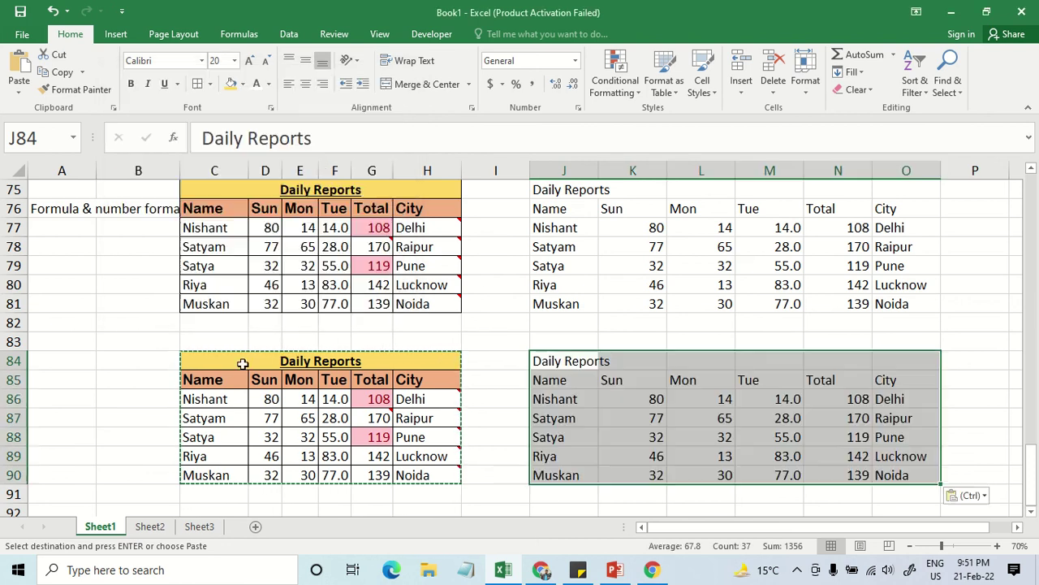
{"action": "left_click", "coordinate": [47, 369]}
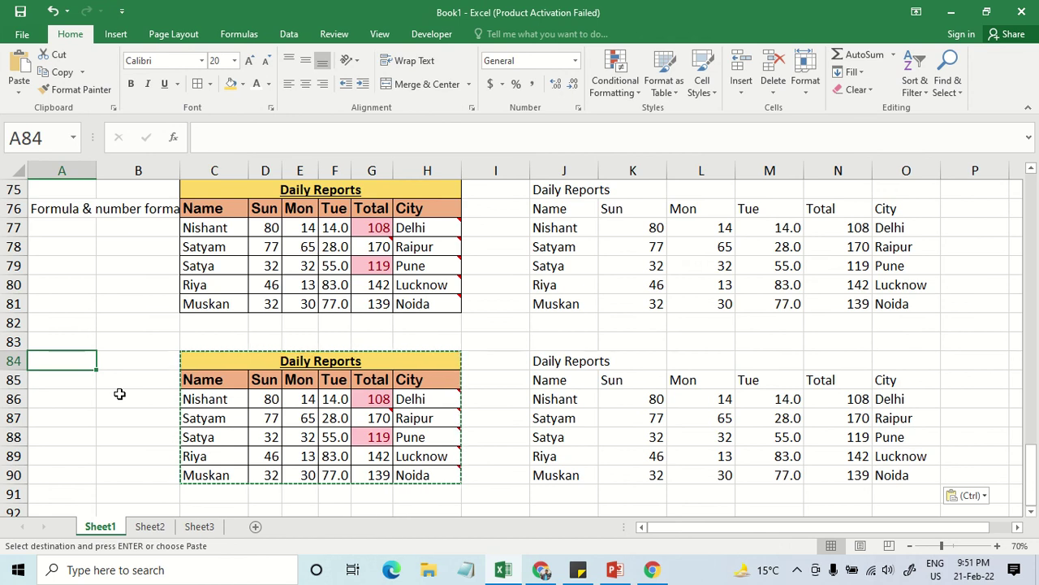
Enter 'Value & number format' in A84, then hide rows 20 through 73.
{"action": "type", "text": "Value &"}
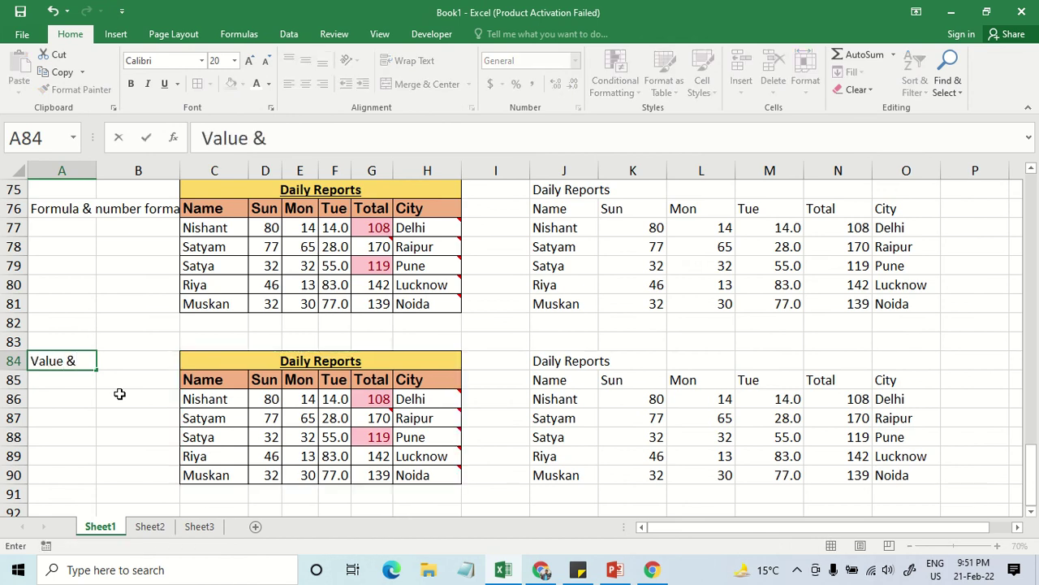
{"action": "type", "text": " number"}
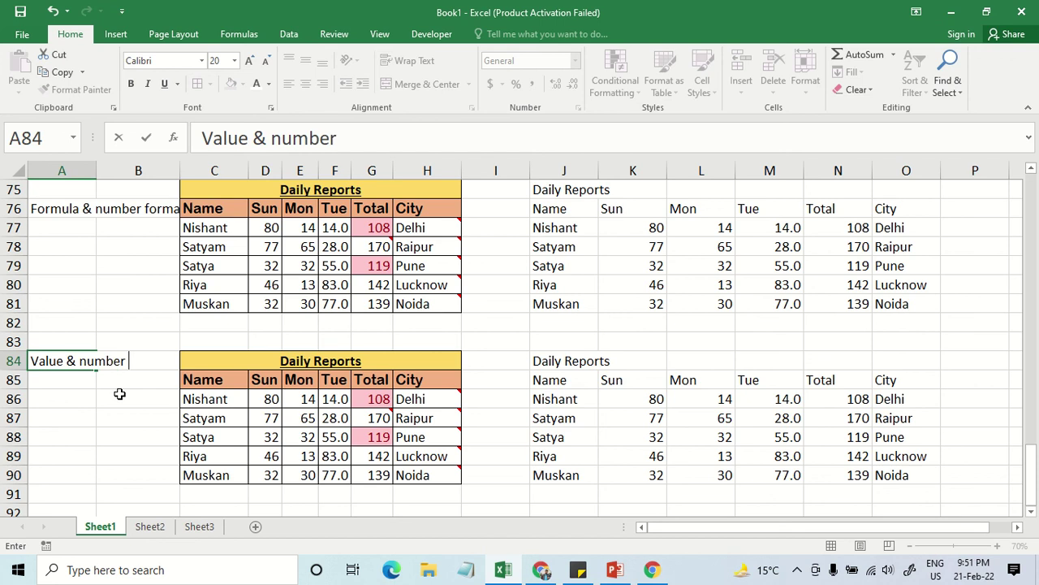
{"action": "type", "text": " format"}
{"action": "key", "text": "Return"}
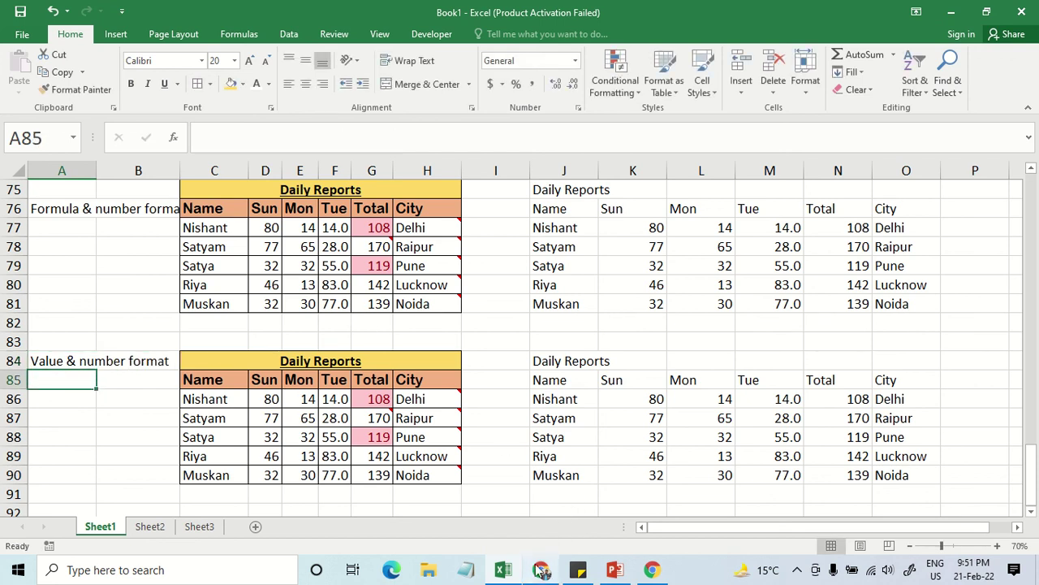
{"action": "scroll", "coordinate": [62, 325], "scroll_direction": "up", "scroll_amount": 1}
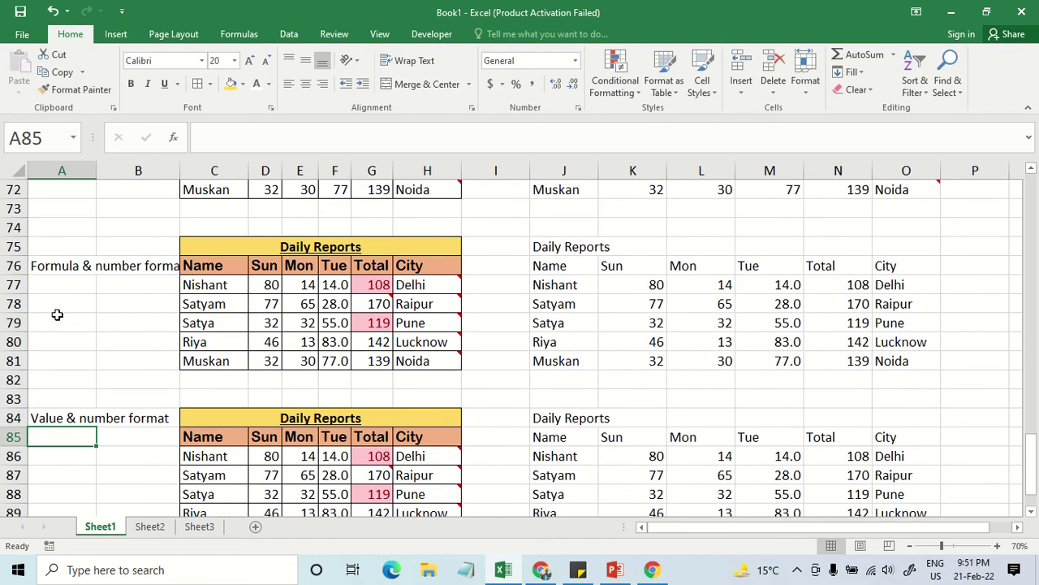
{"action": "scroll", "coordinate": [53, 311], "scroll_direction": "up", "scroll_amount": 2}
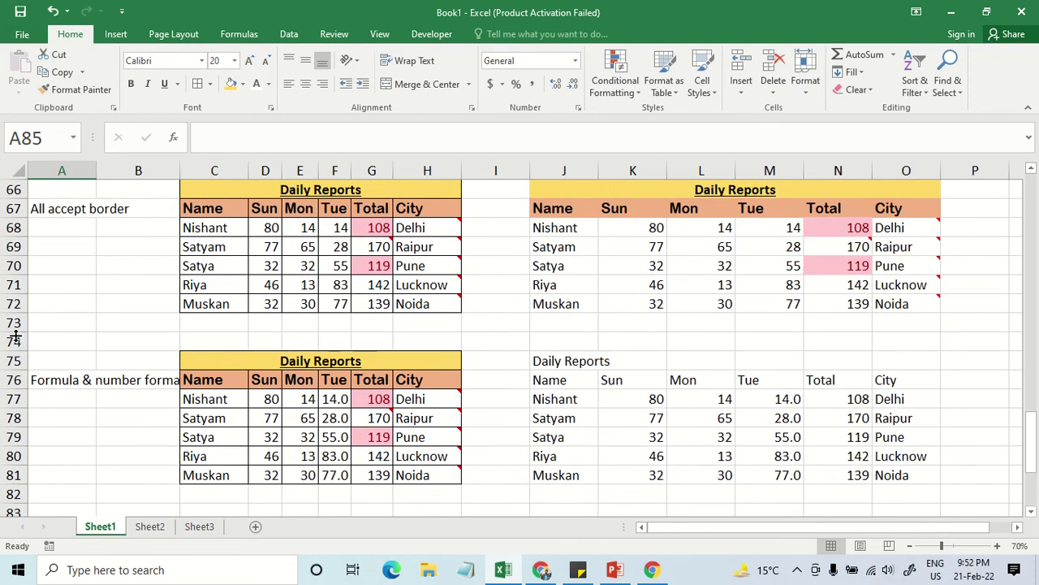
{"action": "mouse_move", "coordinate": [15, 336]}
{"action": "left_mouse_down"}
{"action": "mouse_move", "coordinate": [15, 158]}
{"action": "mouse_move", "coordinate": [3, 294]}
{"action": "left_mouse_up"}
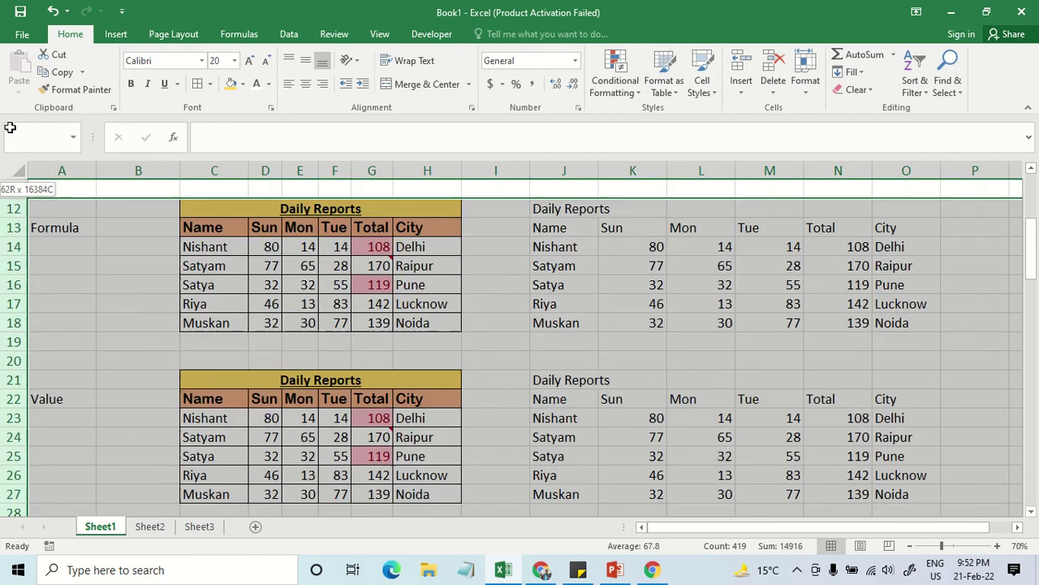
{"action": "scroll", "coordinate": [3, 294], "scroll_direction": "up", "scroll_amount": 4}
{"action": "mouse_move", "coordinate": [4, 294]}
{"action": "left_mouse_down"}
{"action": "mouse_move", "coordinate": [3, 473]}
{"action": "mouse_move", "coordinate": [3, 361]}
{"action": "mouse_move", "coordinate": [16, 362]}
{"action": "left_mouse_up"}
{"action": "scroll", "coordinate": [3, 474], "scroll_direction": "down", "scroll_amount": 3}
{"action": "right_click", "coordinate": [16, 362]}
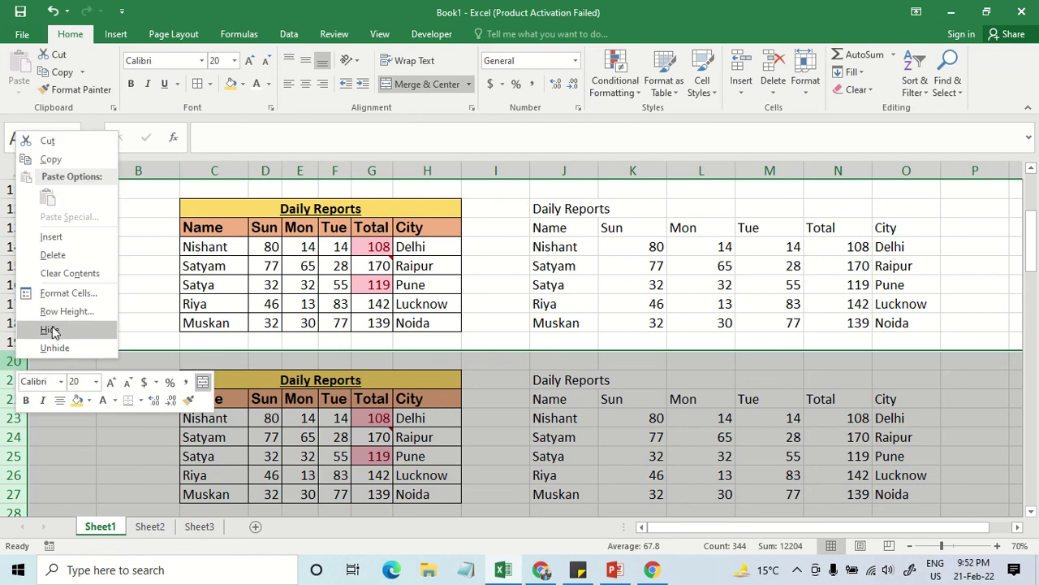
{"action": "left_click", "coordinate": [50, 330]}
{"action": "scroll", "coordinate": [74, 299], "scroll_direction": "up", "scroll_amount": 2}
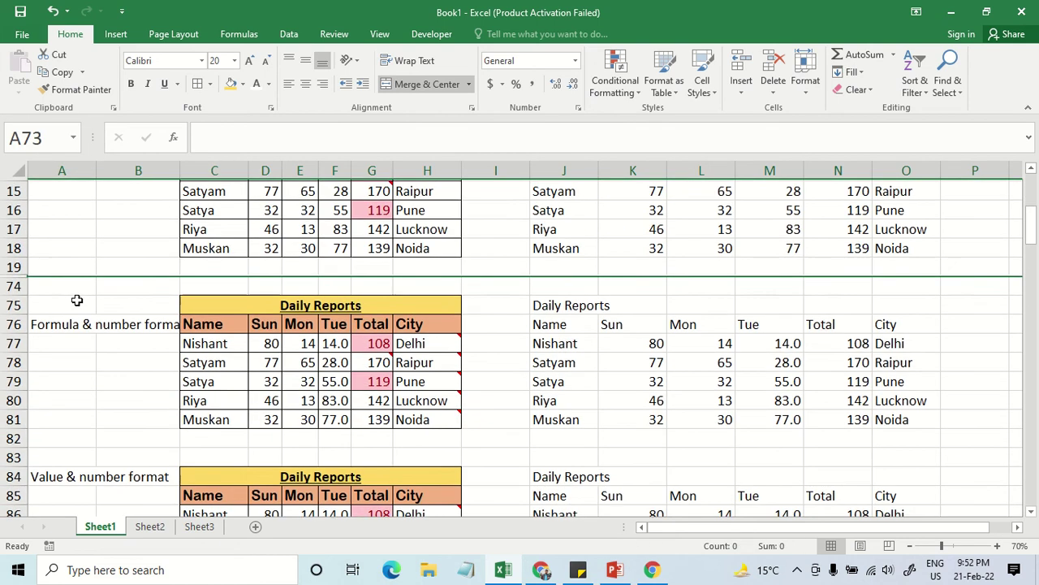
{"action": "scroll", "coordinate": [76, 235], "scroll_direction": "up", "scroll_amount": 3}
Give the Tue values in F14:F18 one decimal place with Increase Decimal.
{"action": "left_click", "coordinate": [66, 323]}
{"action": "left_click", "coordinate": [84, 486]}
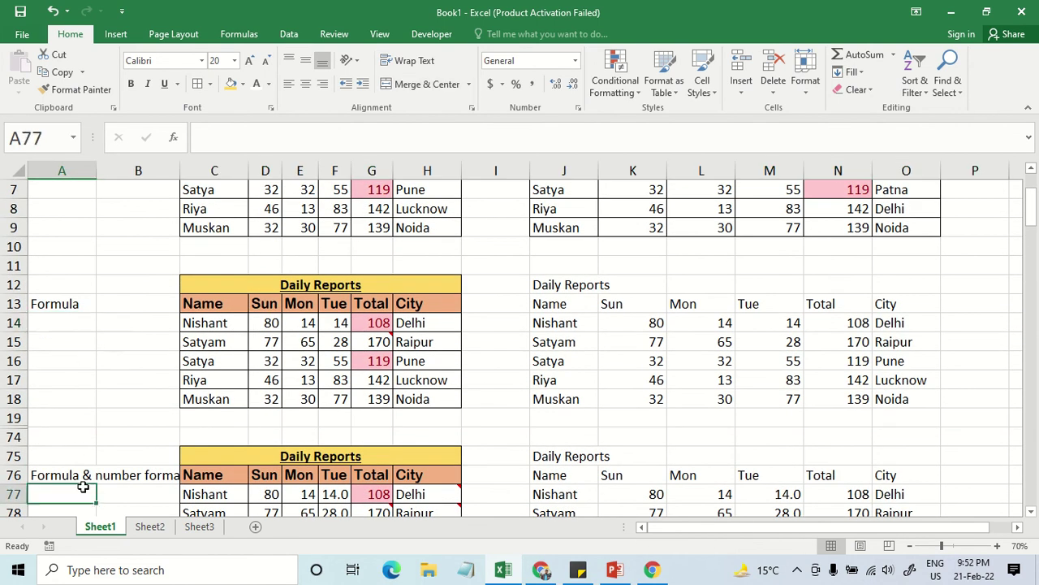
{"action": "scroll", "coordinate": [154, 432], "scroll_direction": "down", "scroll_amount": 1}
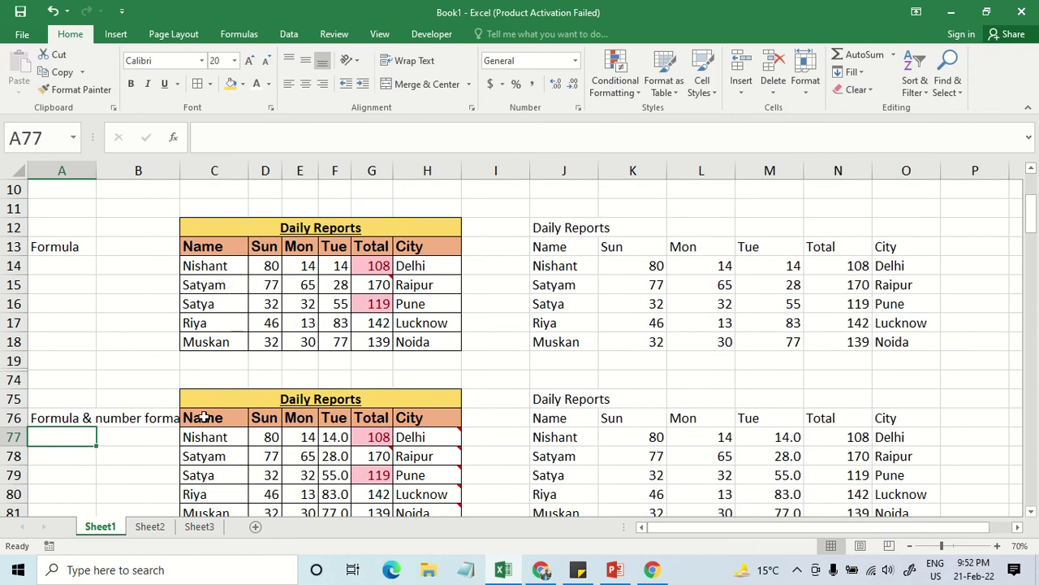
{"action": "left_click", "coordinate": [334, 267]}
{"action": "left_click_drag", "start_coordinate": [334, 266], "coordinate": [372, 341]}
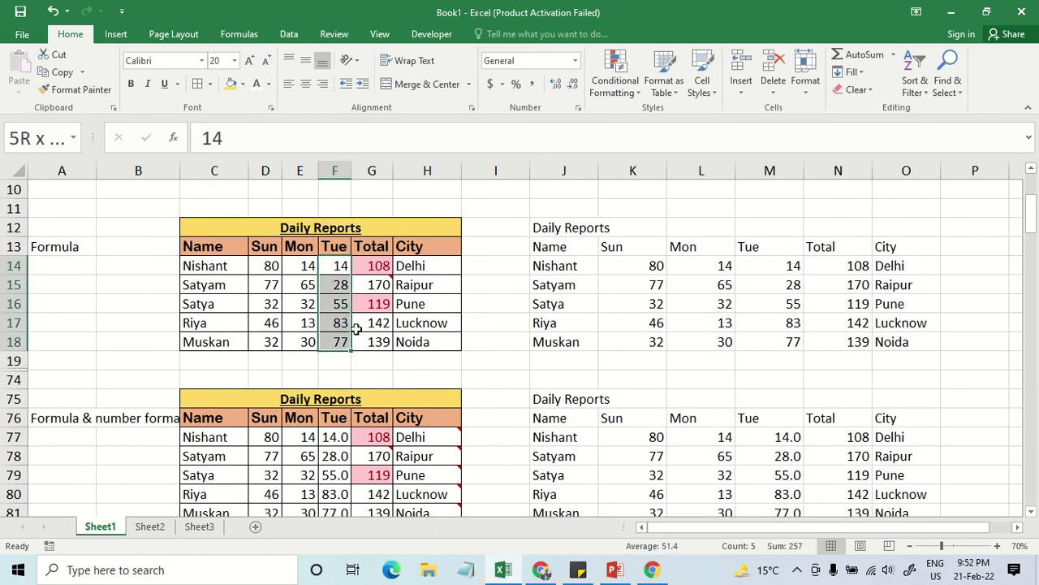
{"action": "left_click_drag", "start_coordinate": [341, 265], "coordinate": [340, 341]}
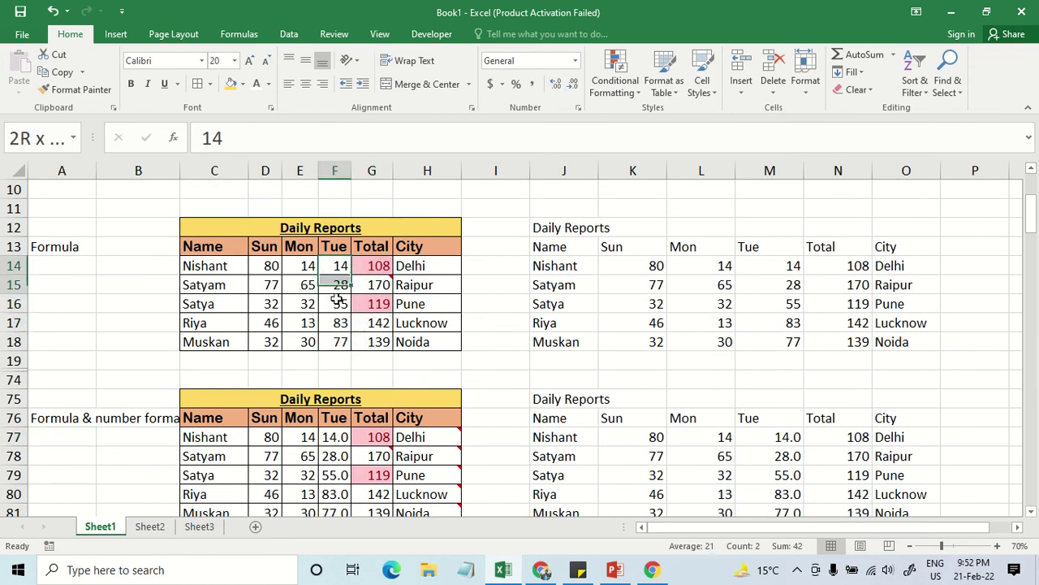
{"action": "left_click", "coordinate": [555, 84]}
{"action": "left_click", "coordinate": [335, 280]}
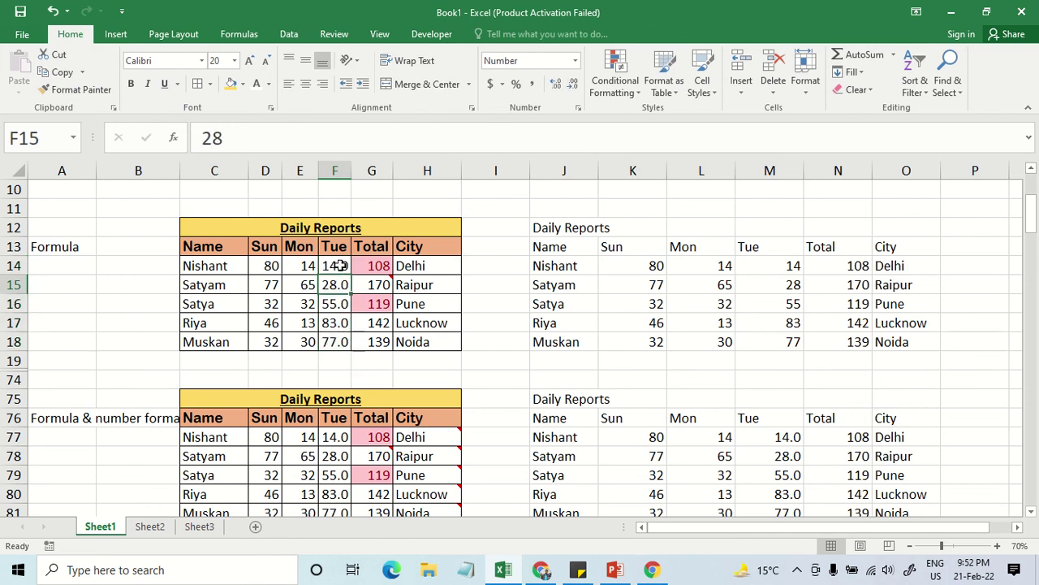
{"action": "left_click_drag", "start_coordinate": [334, 266], "coordinate": [334, 341]}
Check the Tue values, then format the Sun values D14:D18 as percentages.
{"action": "left_click", "coordinate": [336, 324]}
{"action": "left_click", "coordinate": [335, 304]}
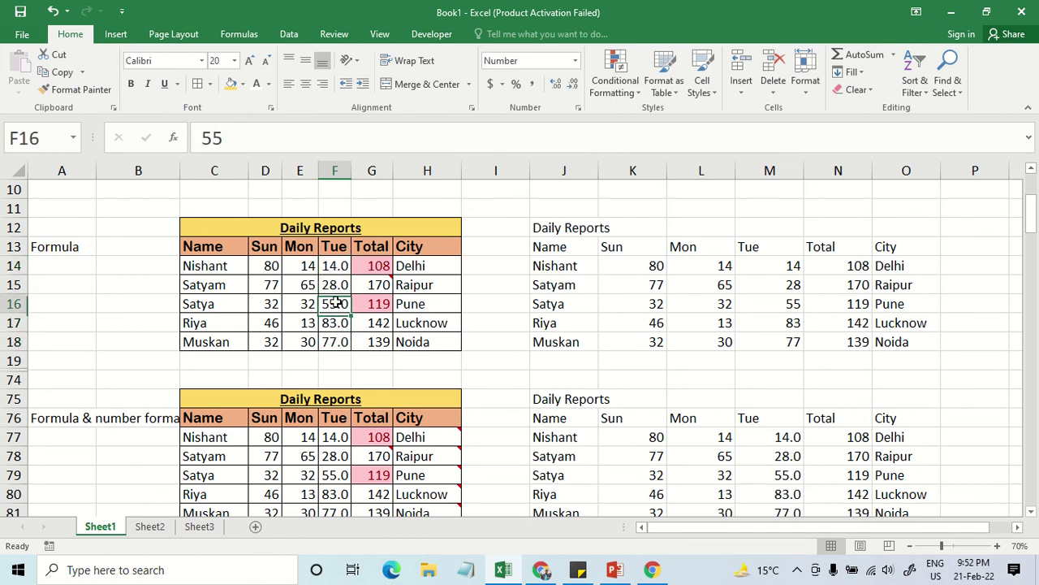
{"action": "left_click", "coordinate": [339, 272]}
{"action": "left_click", "coordinate": [336, 283]}
{"action": "left_click", "coordinate": [336, 322]}
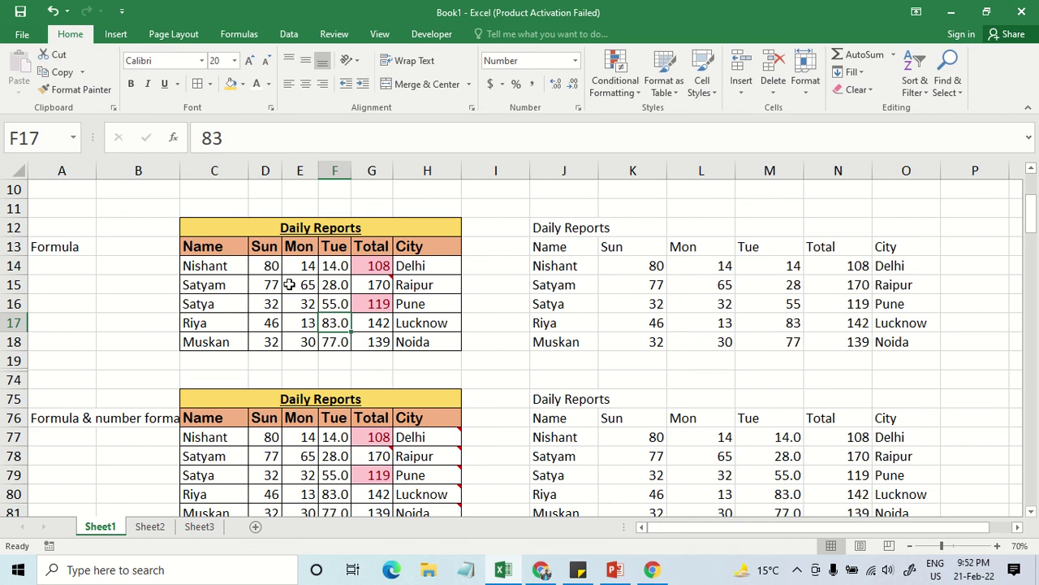
{"action": "left_click_drag", "start_coordinate": [270, 267], "coordinate": [268, 341]}
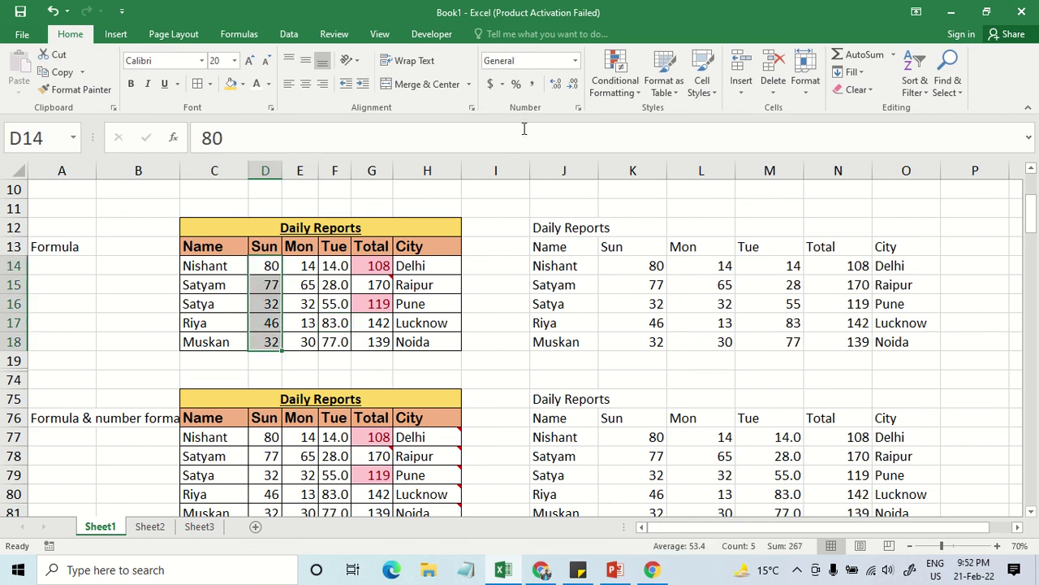
{"action": "left_click", "coordinate": [515, 84]}
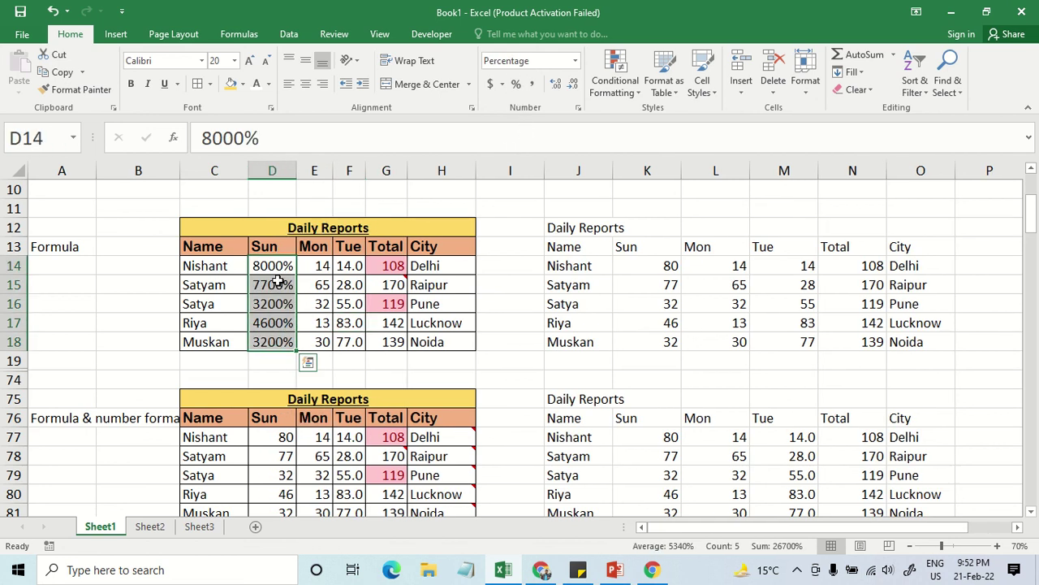
{"action": "left_click", "coordinate": [277, 281]}
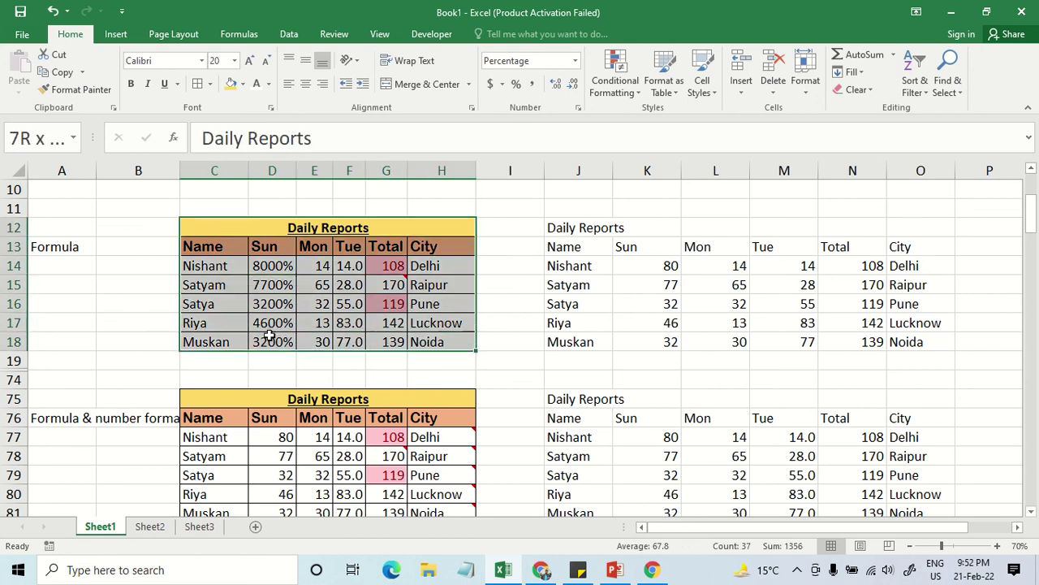
Copy the C12:H18 table to J12 as formulas only, then compare it with the source.
{"action": "left_click_drag", "start_coordinate": [229, 230], "coordinate": [266, 334]}
{"action": "key", "text": "ctrl+c"}
{"action": "left_click", "coordinate": [561, 227]}
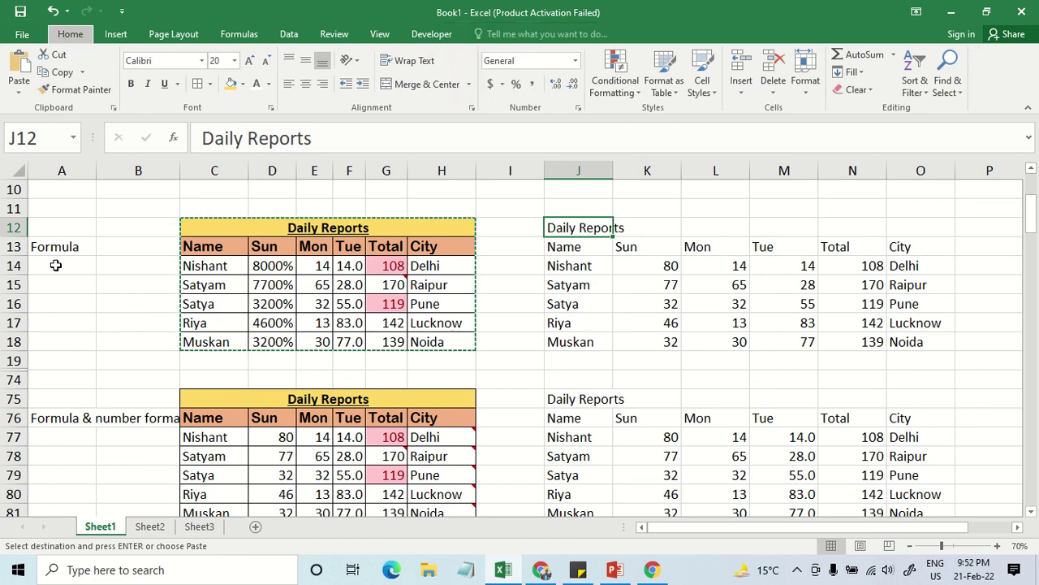
{"action": "key", "text": "ctrl+alt+v"}
{"action": "left_click", "coordinate": [139, 134]}
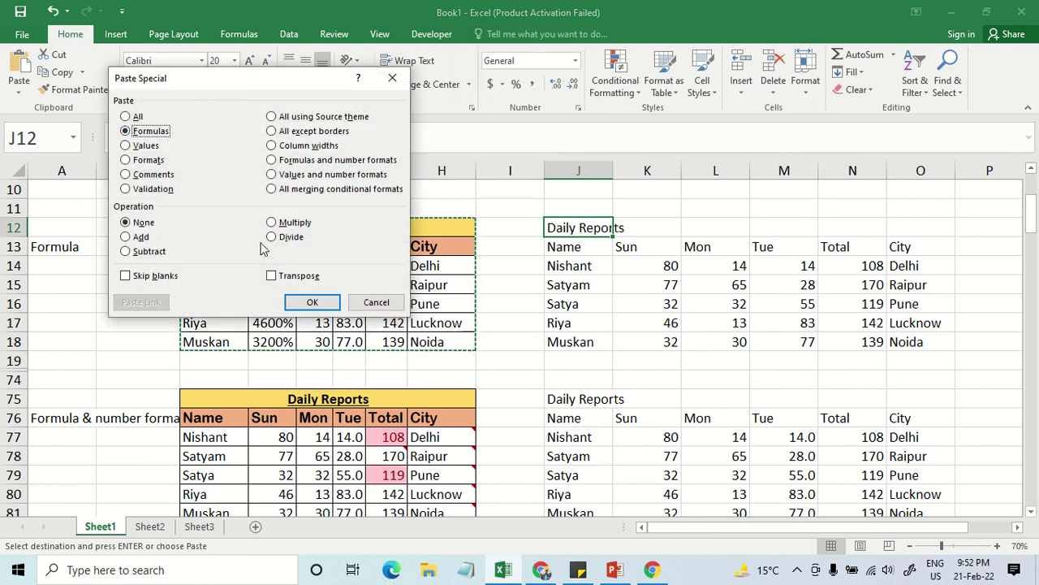
{"action": "left_click", "coordinate": [308, 302]}
{"action": "left_click", "coordinate": [633, 287]}
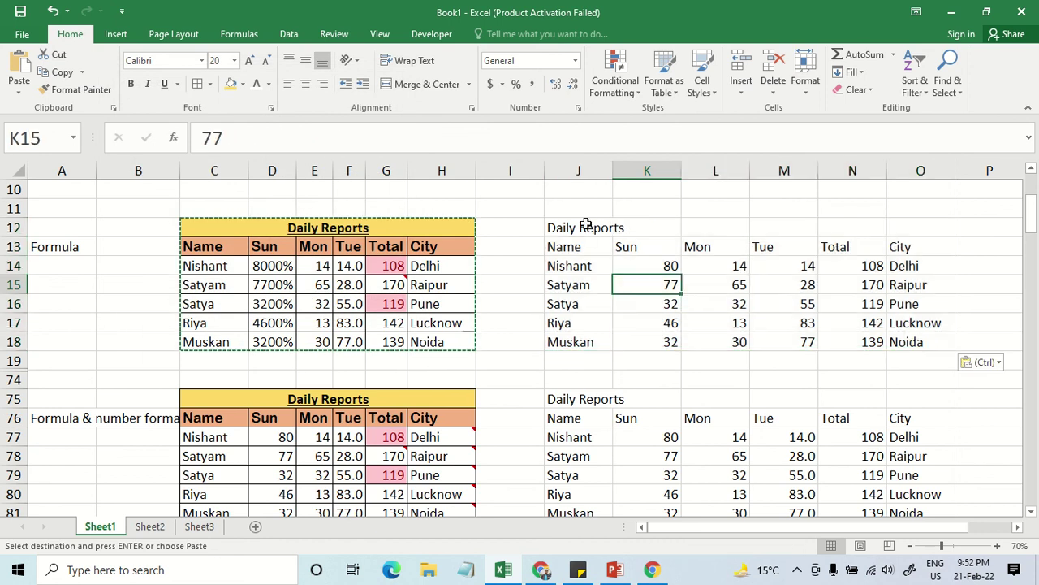
{"action": "left_click_drag", "start_coordinate": [585, 227], "coordinate": [918, 335]}
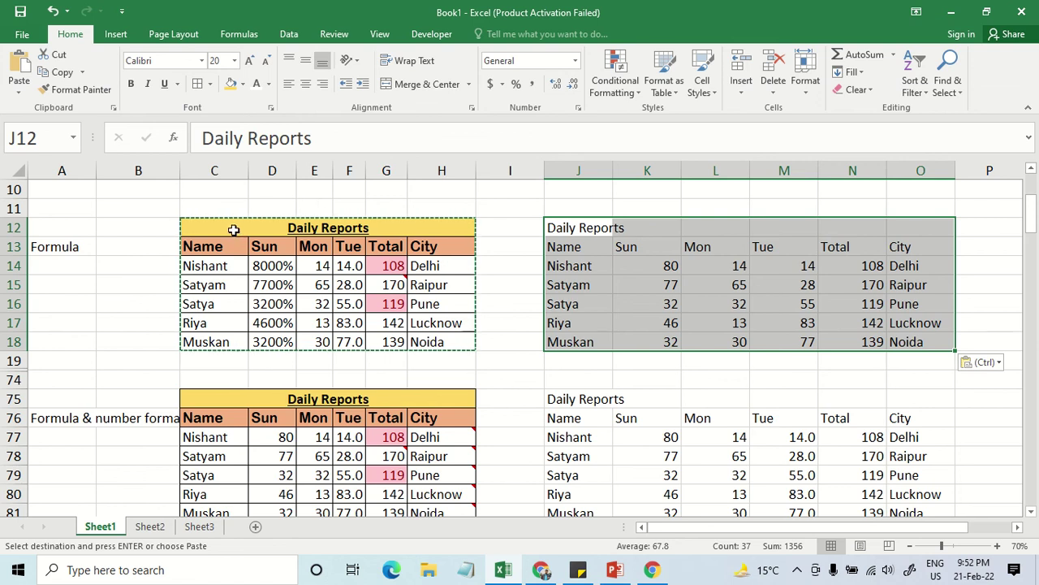
{"action": "left_click_drag", "start_coordinate": [233, 231], "coordinate": [233, 347]}
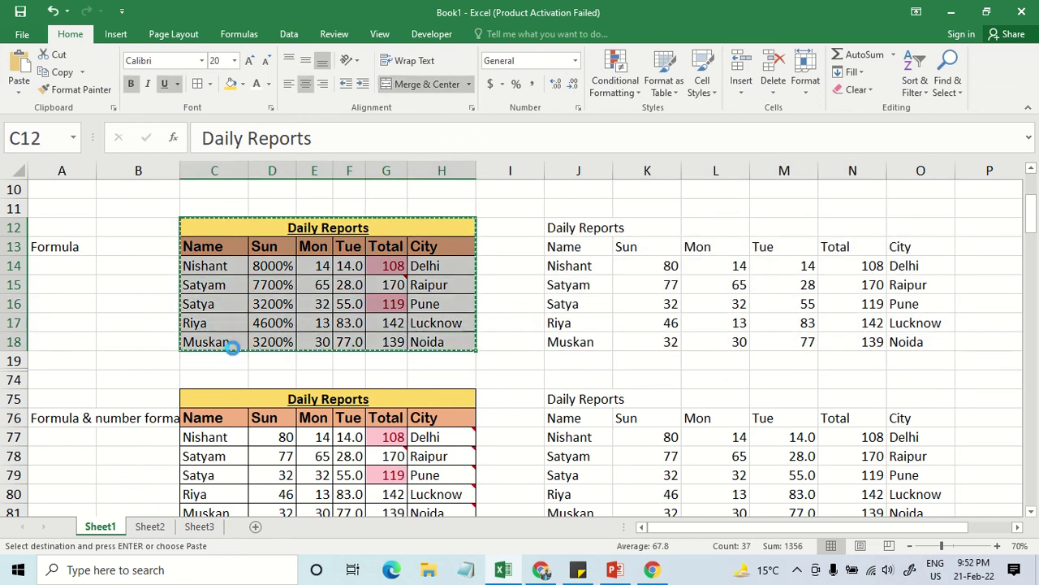
Paste the table in full at C75, then copy it to J75 as formulas and number formats.
{"action": "left_click", "coordinate": [232, 403]}
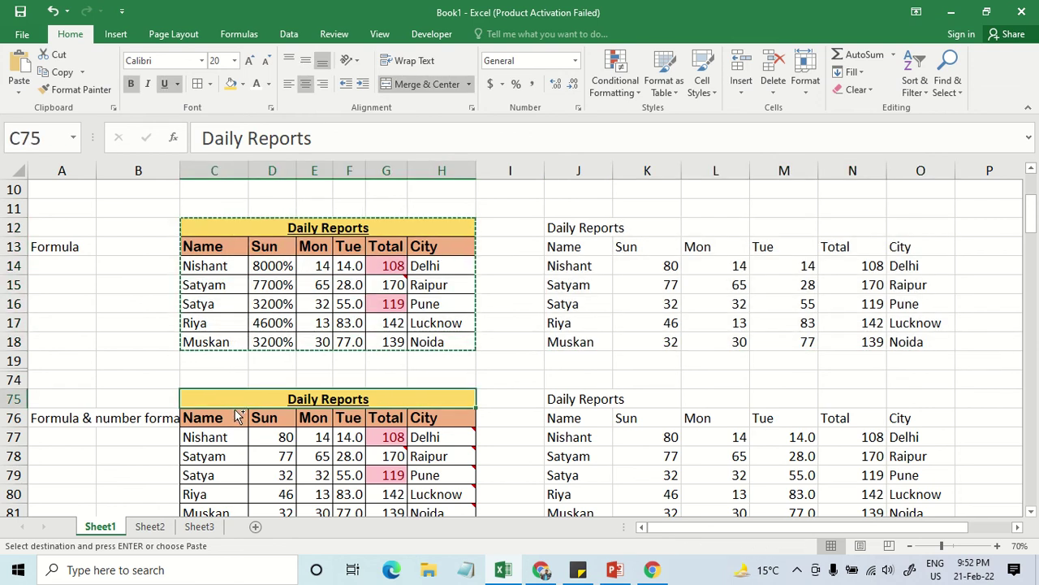
{"action": "key", "text": "ctrl+v"}
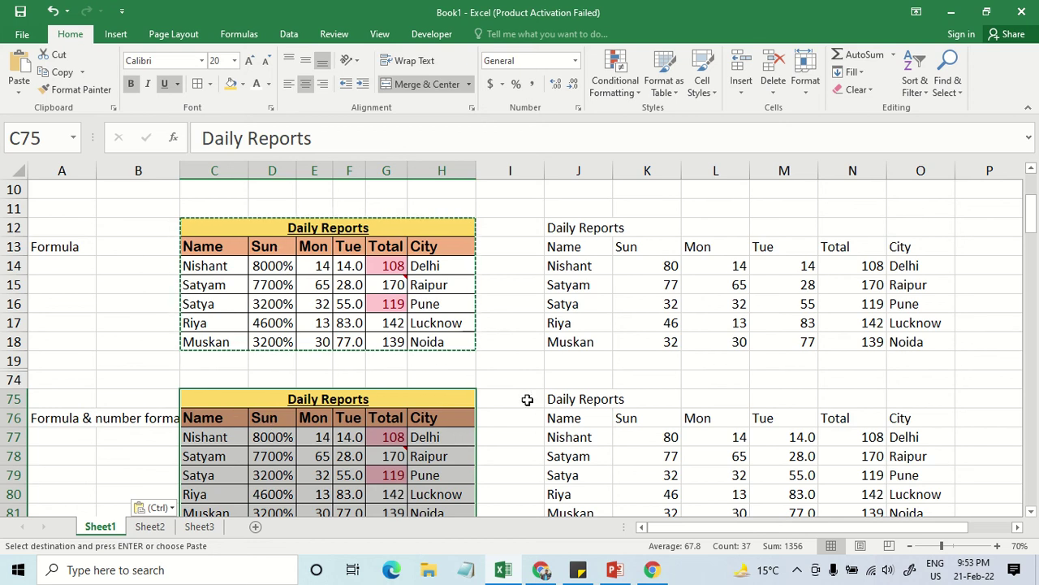
{"action": "key", "text": "ctrl+c"}
{"action": "left_click", "coordinate": [571, 398]}
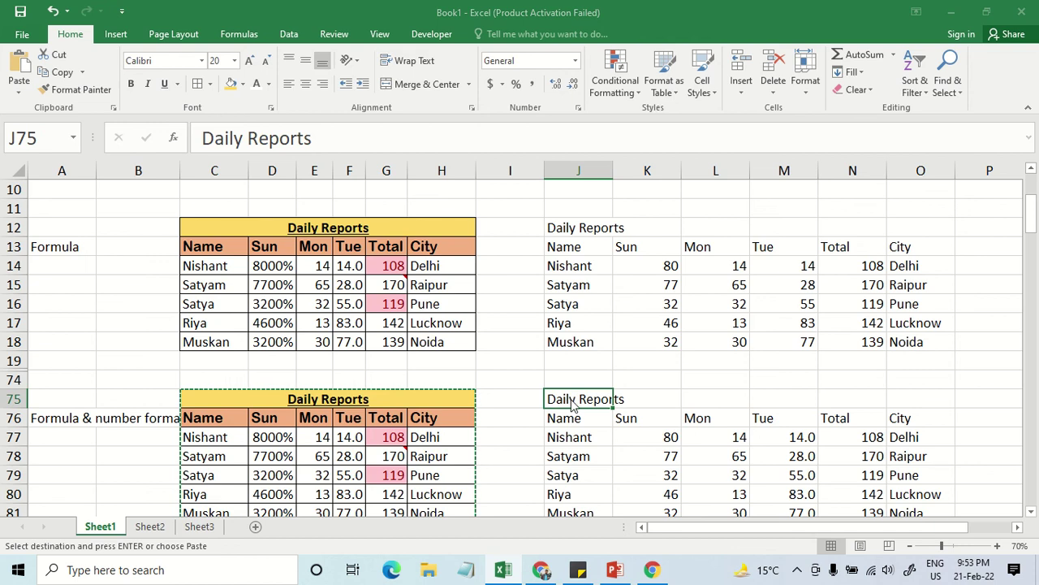
{"action": "key", "text": "ctrl+alt+v"}
{"action": "left_click", "coordinate": [278, 162]}
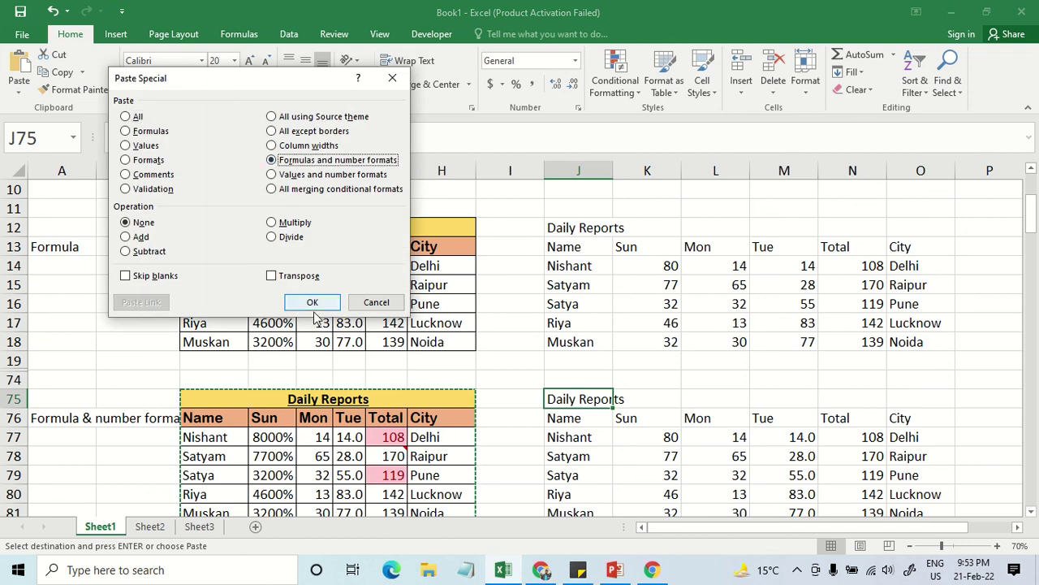
{"action": "left_click", "coordinate": [312, 302]}
Inspect the pasted Sun percentages in column K against the original table's values.
{"action": "left_click", "coordinate": [645, 453]}
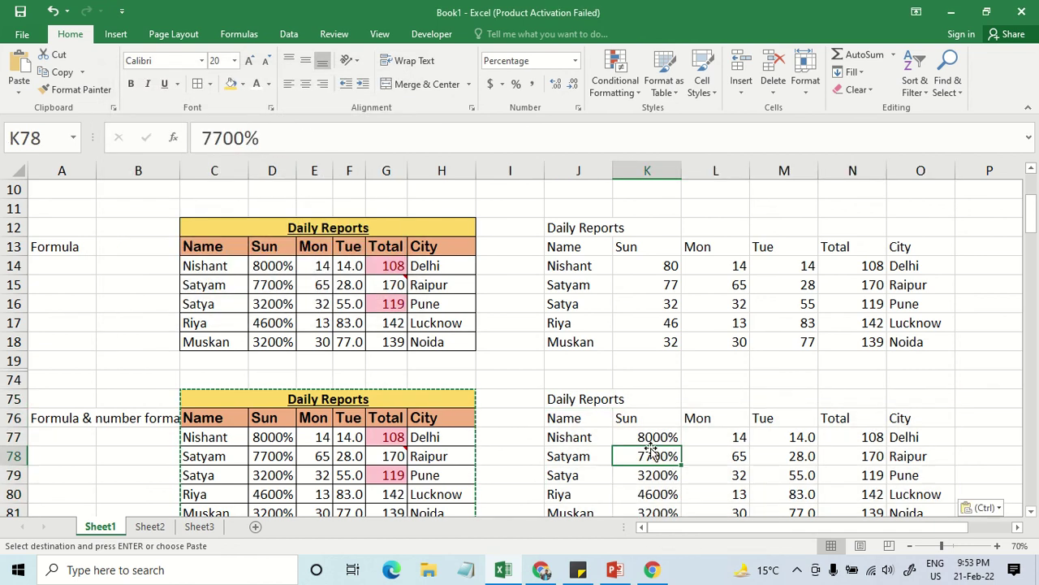
{"action": "left_click_drag", "start_coordinate": [645, 447], "coordinate": [649, 495]}
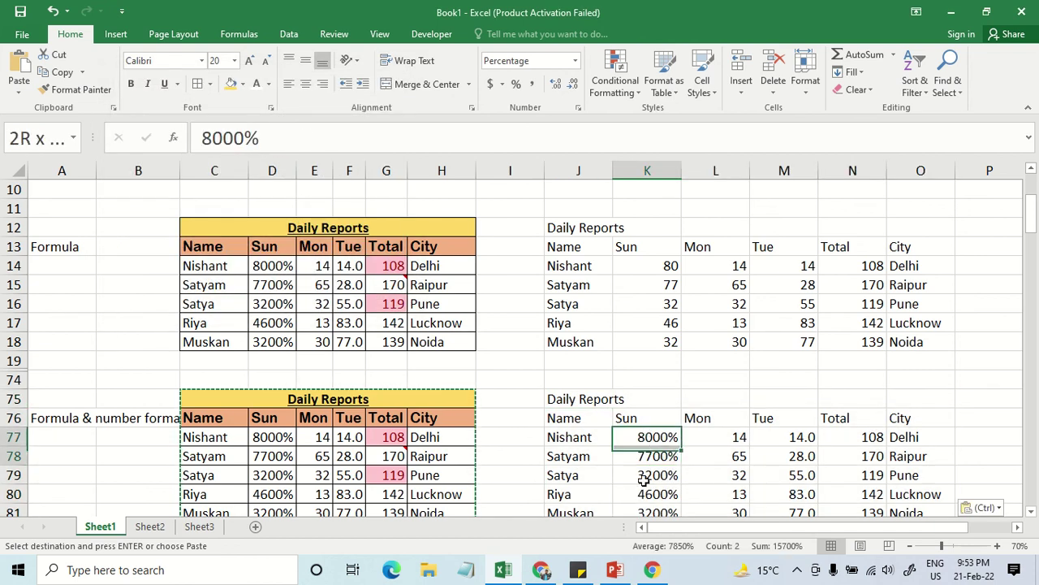
{"action": "left_click_drag", "start_coordinate": [645, 445], "coordinate": [652, 497]}
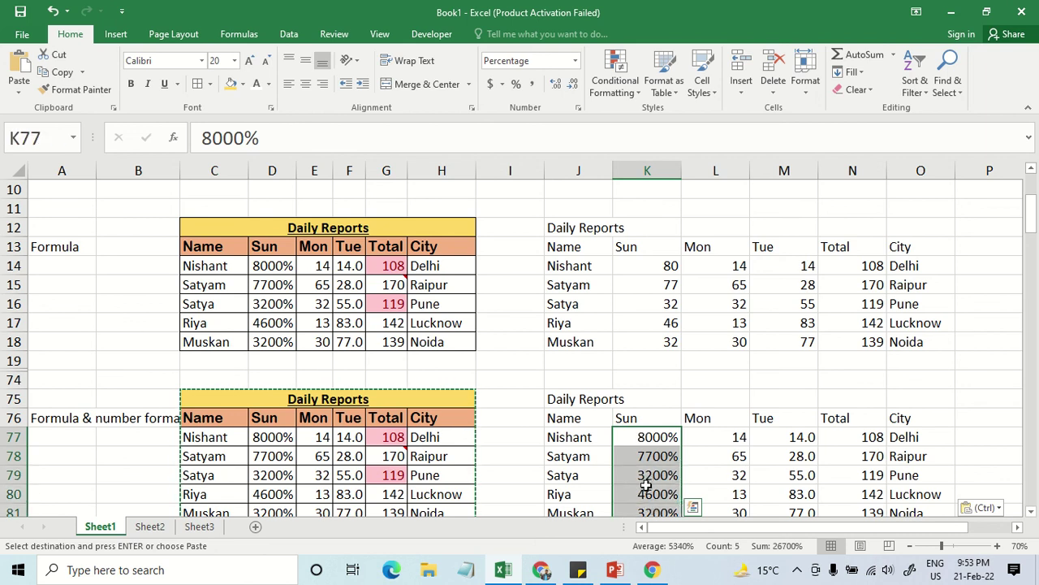
{"action": "left_click_drag", "start_coordinate": [646, 457], "coordinate": [645, 440]}
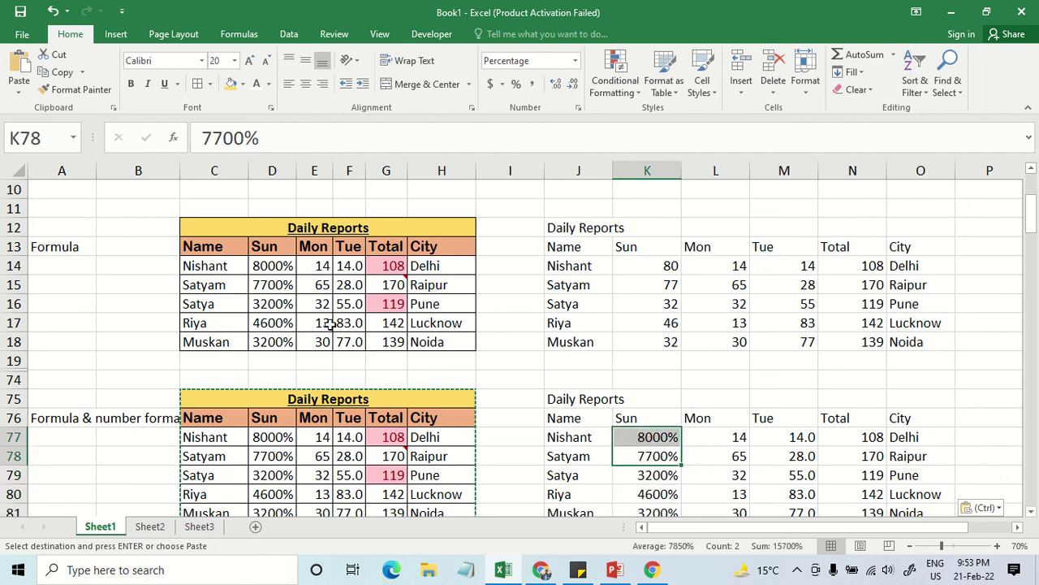
{"action": "left_click", "coordinate": [280, 290]}
{"action": "left_click", "coordinate": [367, 290]}
Compare the formulas-only copy at J12 with source cell D14's number format.
{"action": "left_click", "coordinate": [668, 280]}
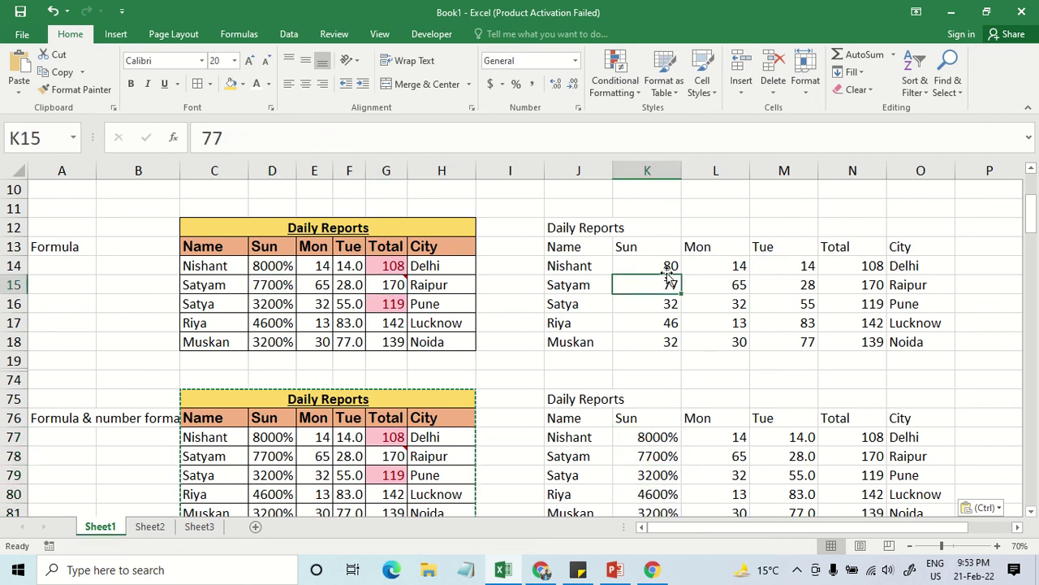
{"action": "left_click", "coordinate": [706, 271]}
{"action": "left_click", "coordinate": [708, 298]}
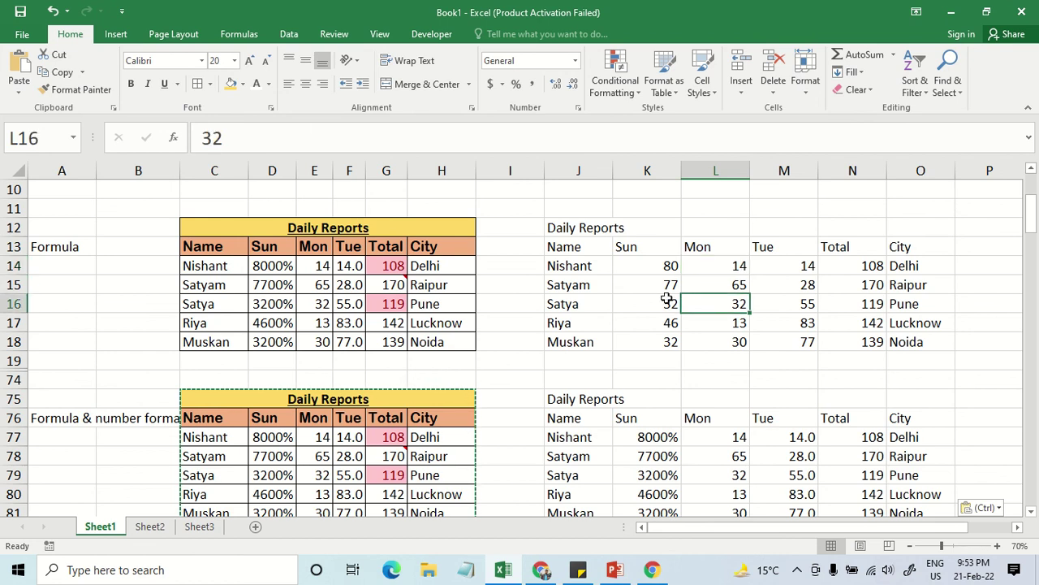
{"action": "left_click", "coordinate": [659, 305]}
{"action": "left_click", "coordinate": [662, 338]}
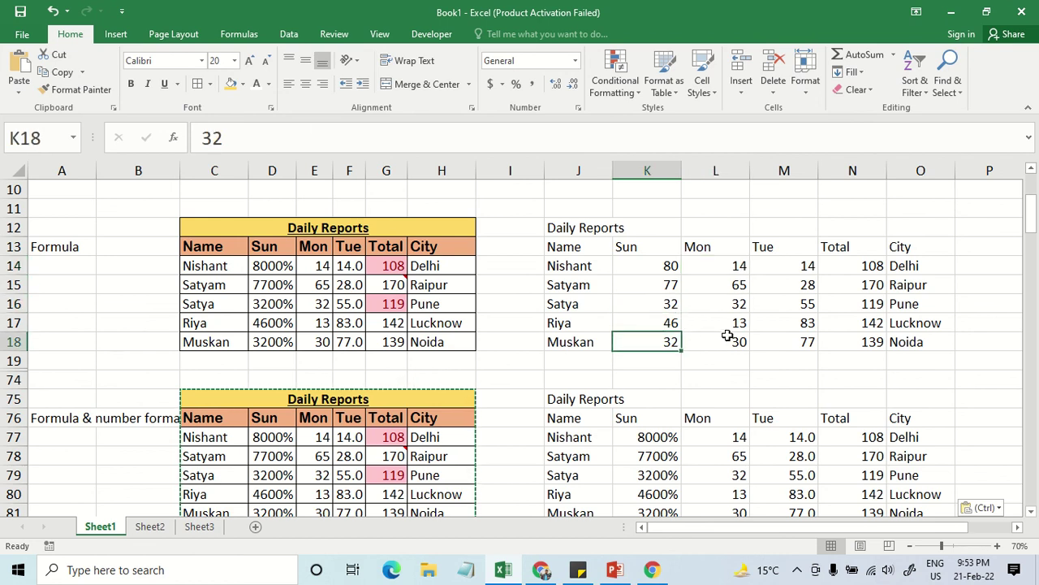
{"action": "left_click", "coordinate": [728, 335]}
{"action": "left_click", "coordinate": [671, 302]}
{"action": "left_click", "coordinate": [268, 273]}
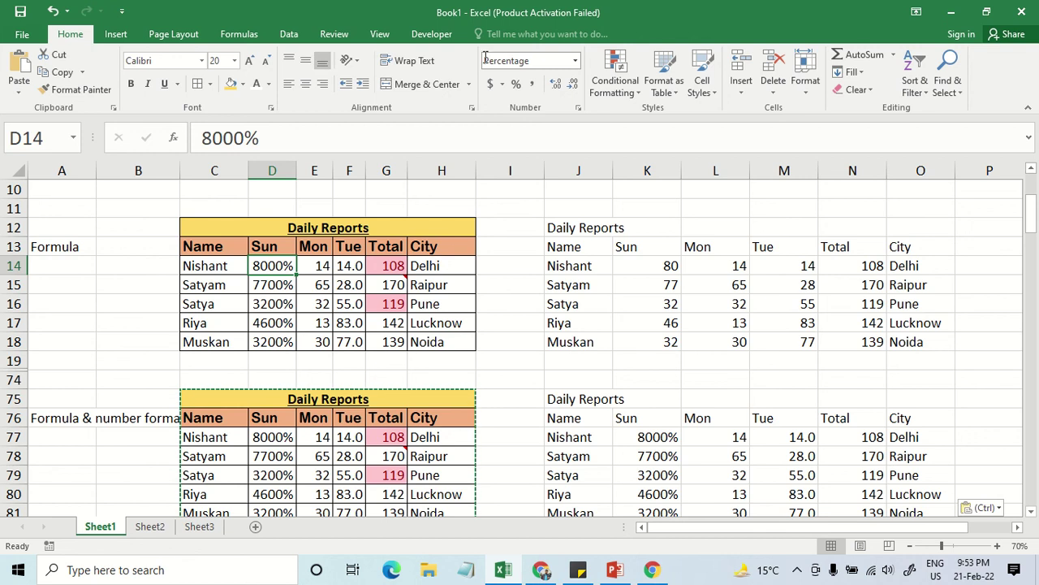
{"action": "left_click", "coordinate": [577, 64]}
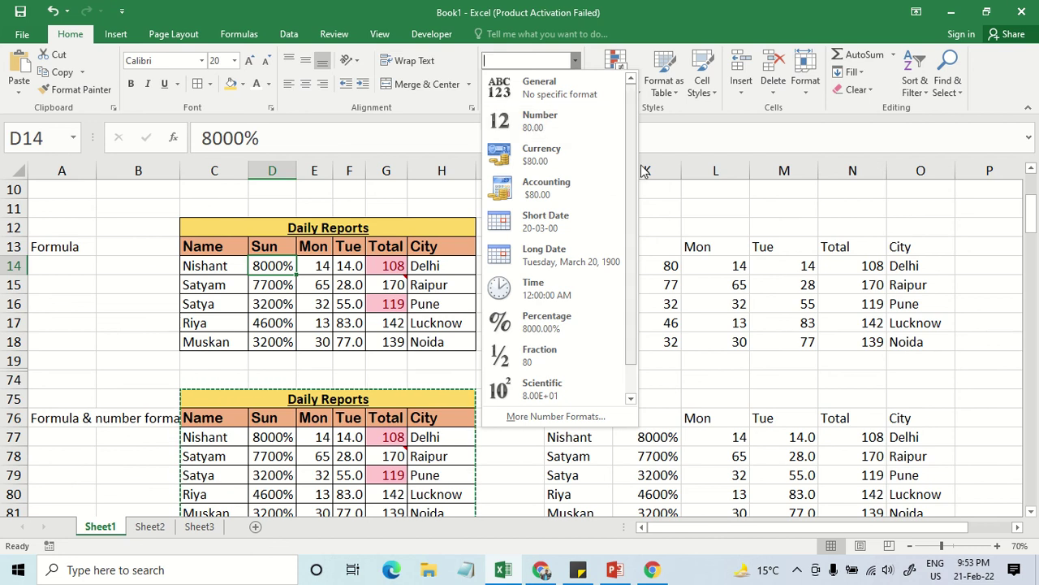
{"action": "key", "text": "Escape"}
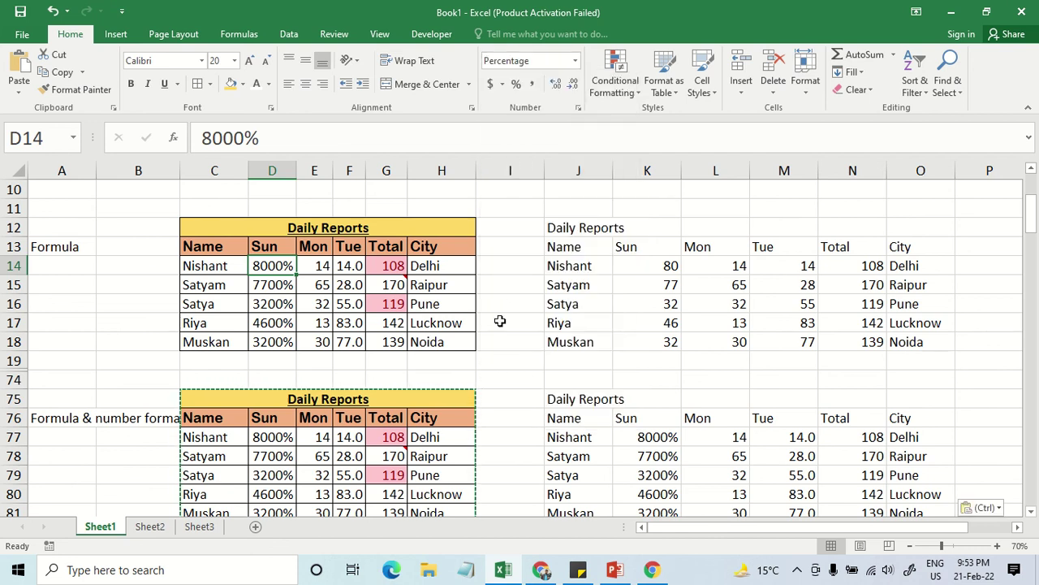
Unhide the rows hidden between rows 19 and 74.
{"action": "scroll", "coordinate": [497, 348], "scroll_direction": "down", "scroll_amount": 1}
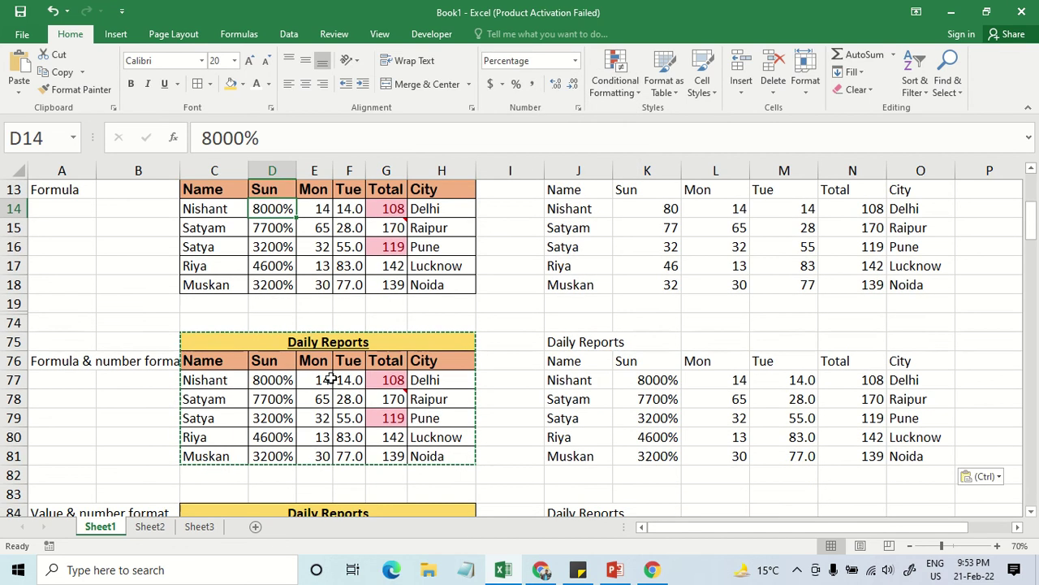
{"action": "left_click_drag", "start_coordinate": [14, 323], "coordinate": [16, 307]}
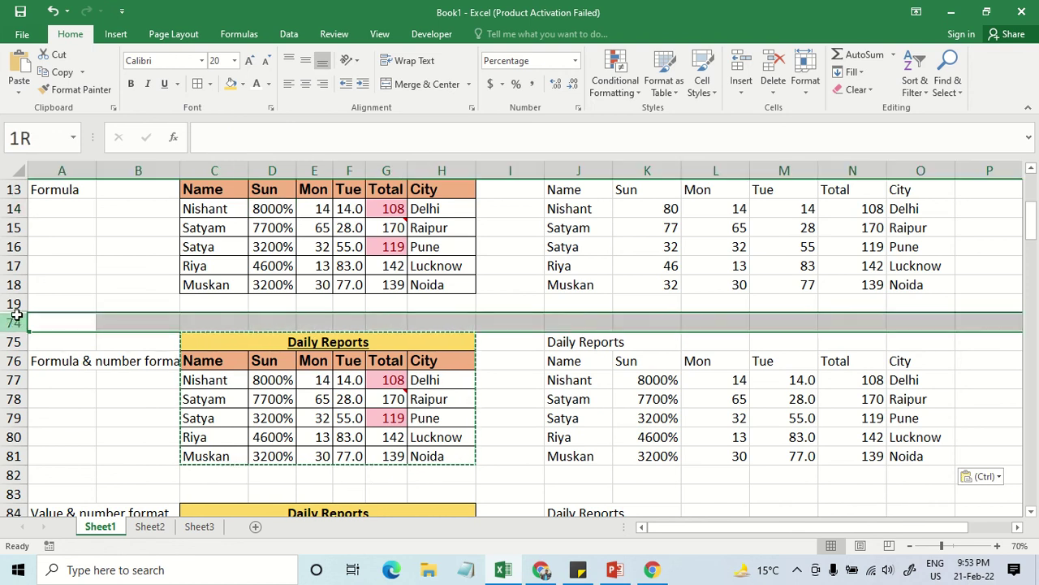
{"action": "right_click", "coordinate": [18, 311]}
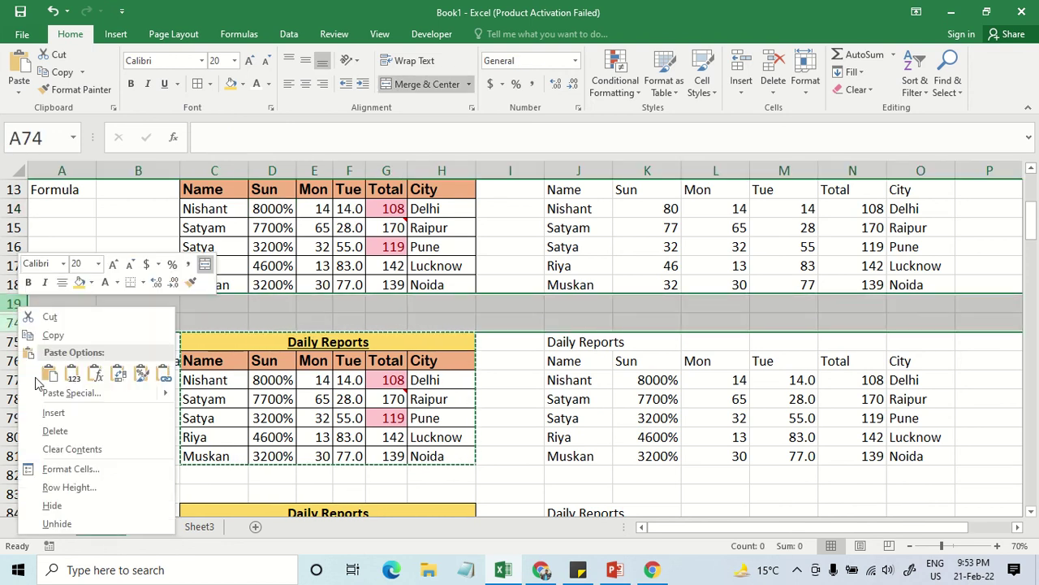
{"action": "left_click", "coordinate": [43, 520]}
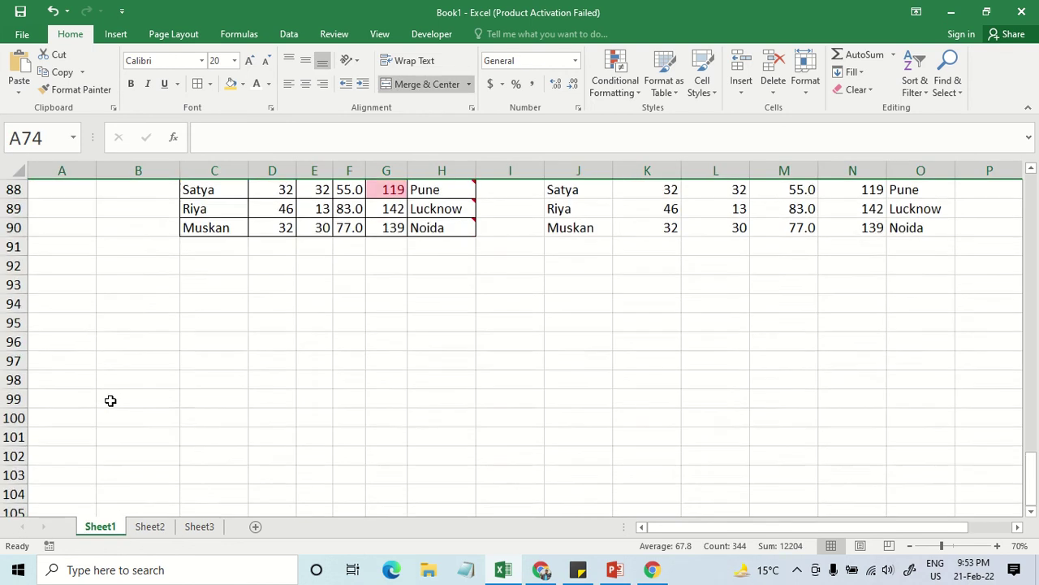
{"action": "left_click", "coordinate": [130, 332]}
{"action": "scroll", "coordinate": [130, 312], "scroll_direction": "up", "scroll_amount": 1}
{"action": "scroll", "coordinate": [53, 290], "scroll_direction": "up", "scroll_amount": 2}
Move the 'Value & number format' label from A84 to A85.
{"action": "left_click", "coordinate": [53, 290]}
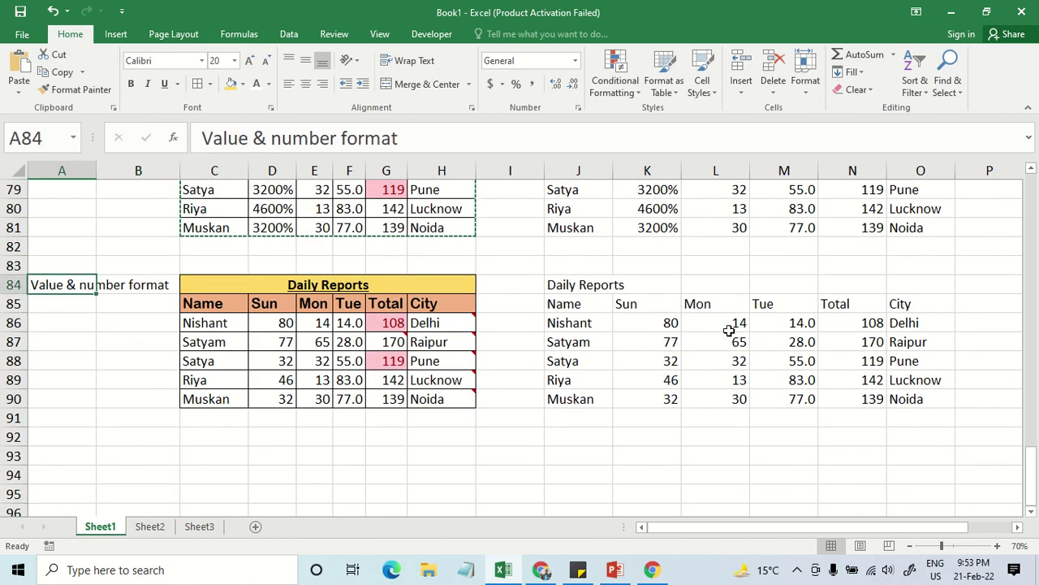
{"action": "left_click", "coordinate": [784, 324]}
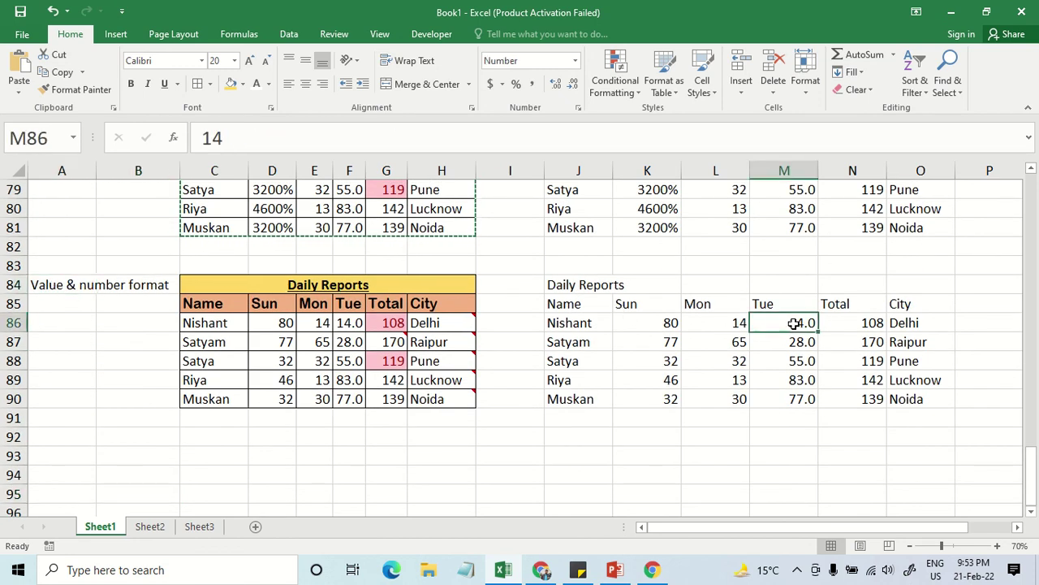
{"action": "left_click", "coordinate": [805, 399]}
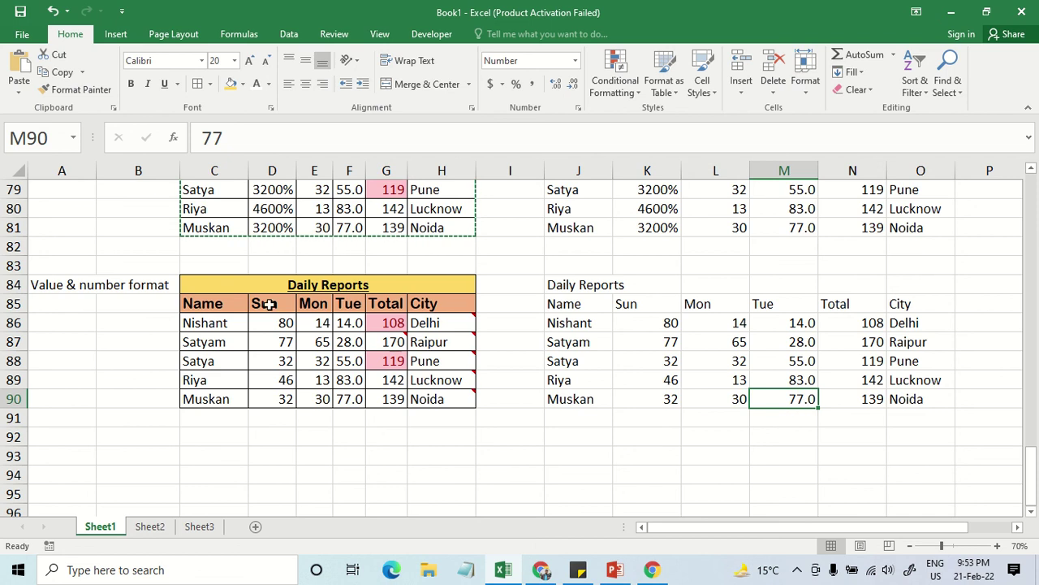
{"action": "left_click_drag", "start_coordinate": [211, 286], "coordinate": [225, 383]}
{"action": "left_click", "coordinate": [37, 283]}
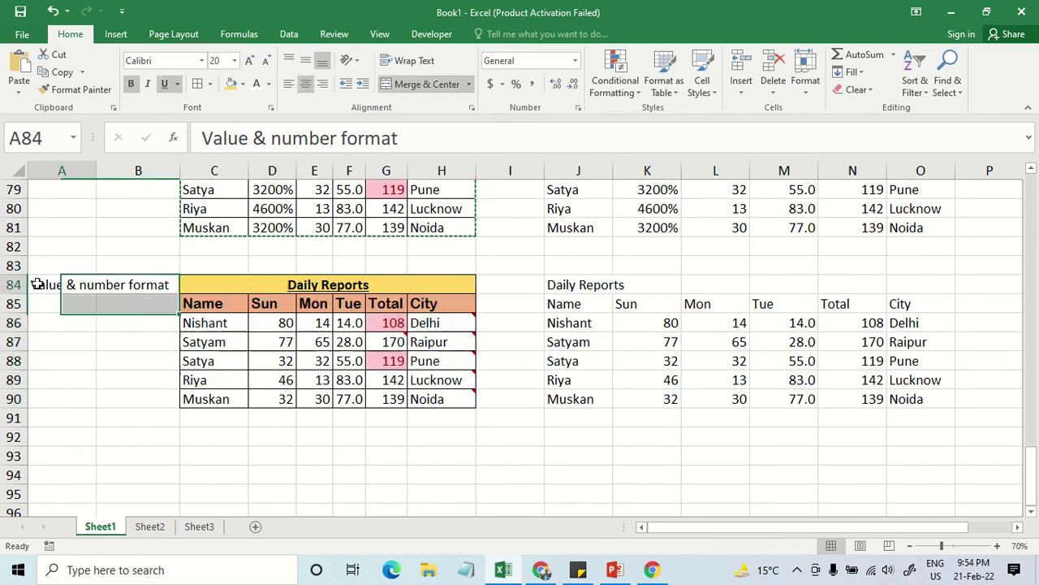
{"action": "key", "text": "ctrl+c"}
{"action": "left_click", "coordinate": [62, 306]}
{"action": "key", "text": "Return"}
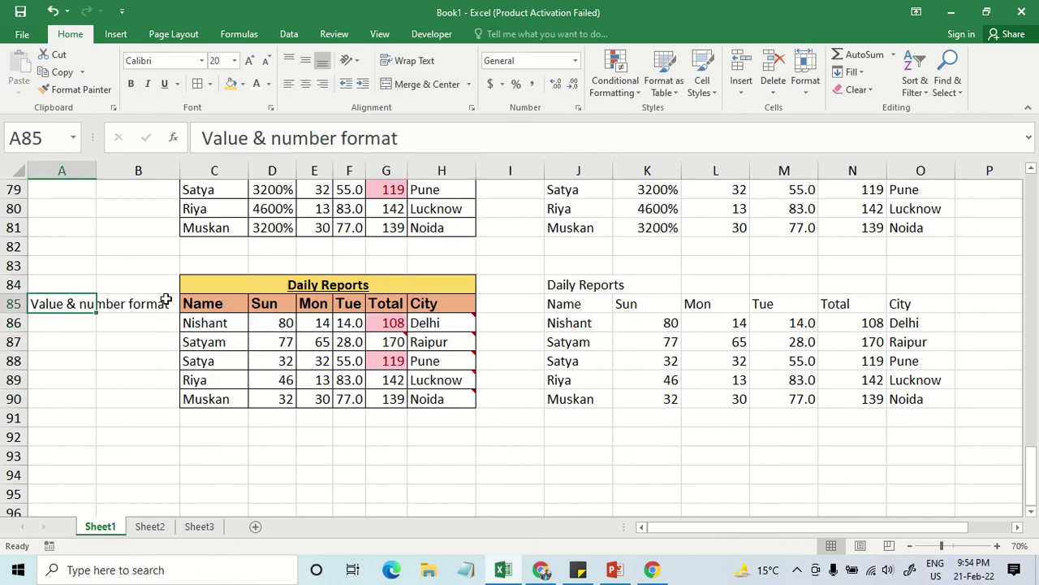
Paste a full copy of the C84:H90 table at C93 and copy the new range.
{"action": "left_click_drag", "start_coordinate": [196, 285], "coordinate": [216, 392]}
{"action": "key", "text": "ctrl+c"}
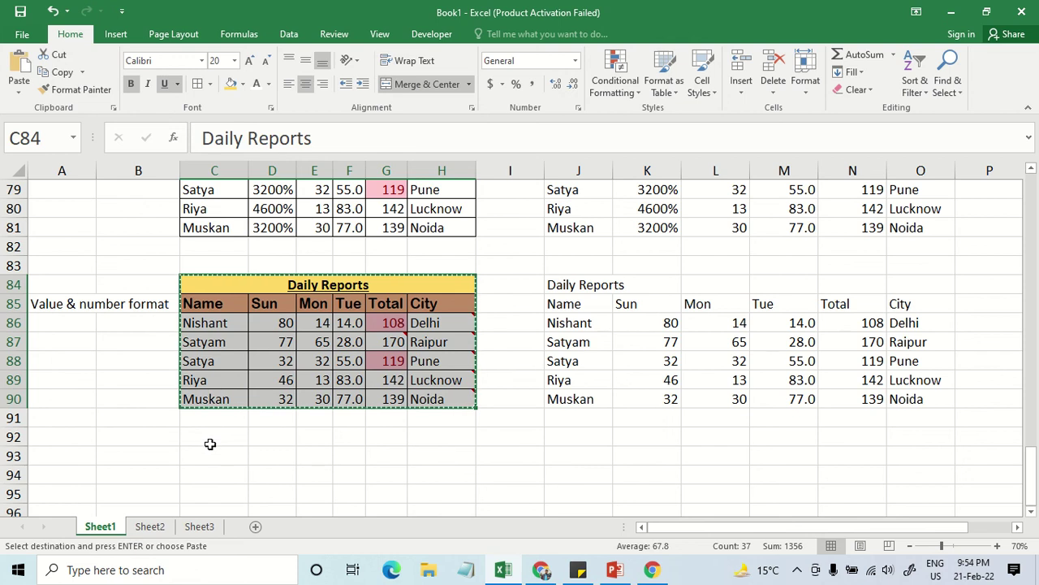
{"action": "left_click", "coordinate": [215, 455]}
{"action": "key", "text": "ctrl+v"}
{"action": "scroll", "coordinate": [216, 457], "scroll_direction": "down", "scroll_amount": 2}
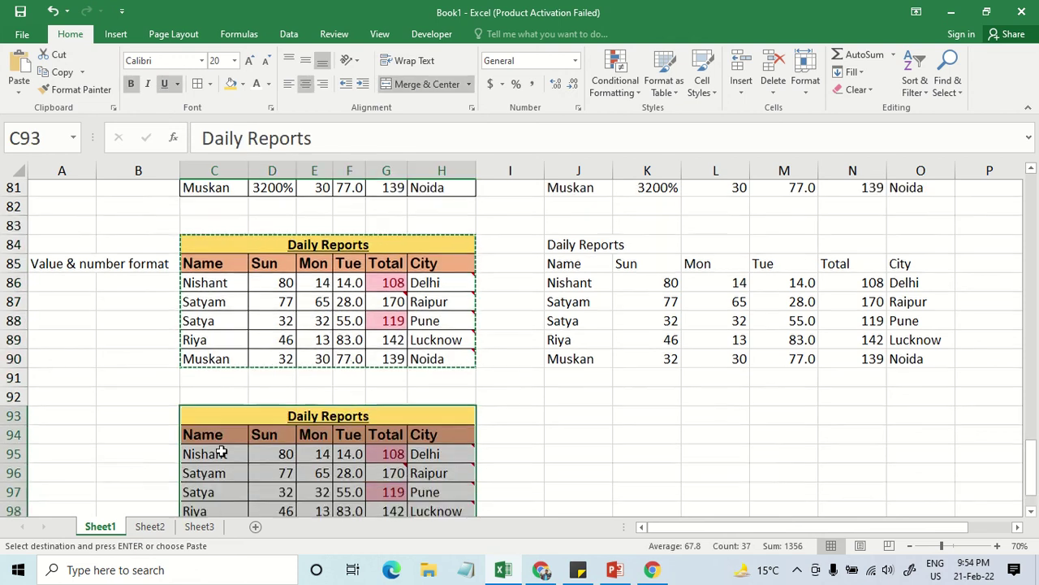
{"action": "key", "text": "ctrl+c"}
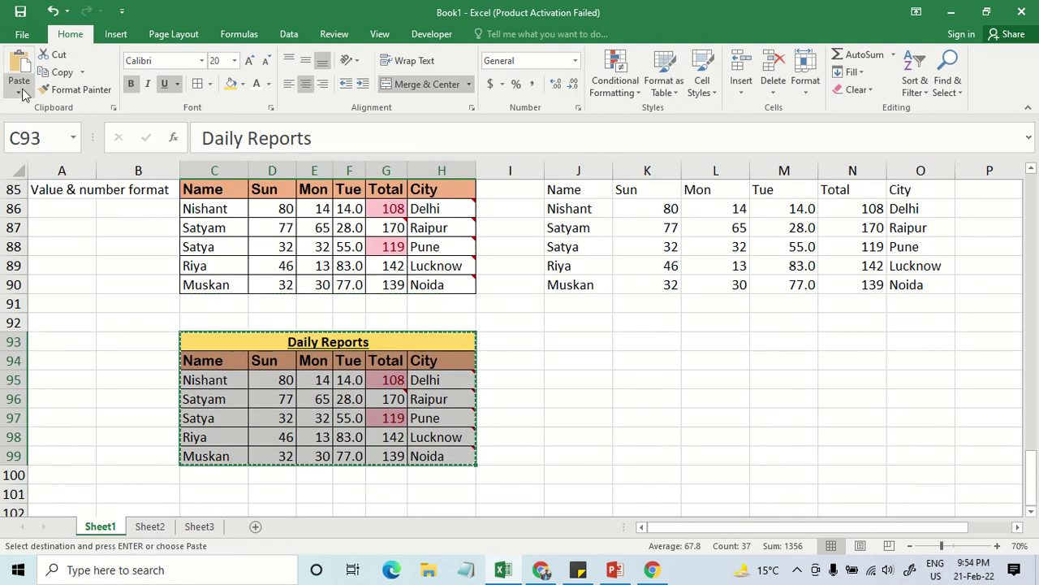
{"action": "left_click", "coordinate": [19, 89]}
Paste the copied table at J93 using All merging conditional formats.
{"action": "left_click", "coordinate": [55, 250]}
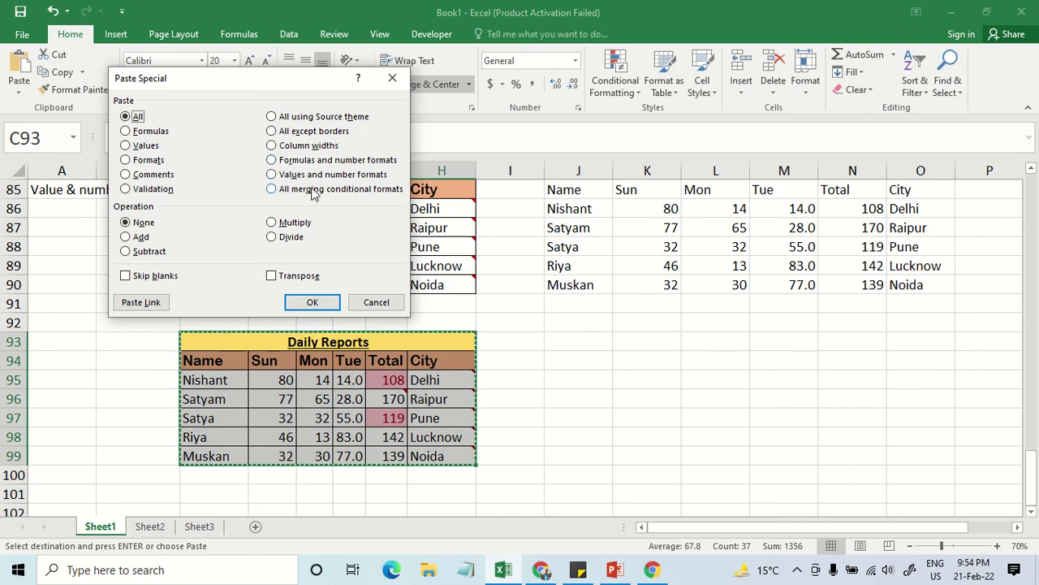
{"action": "left_click", "coordinate": [345, 192]}
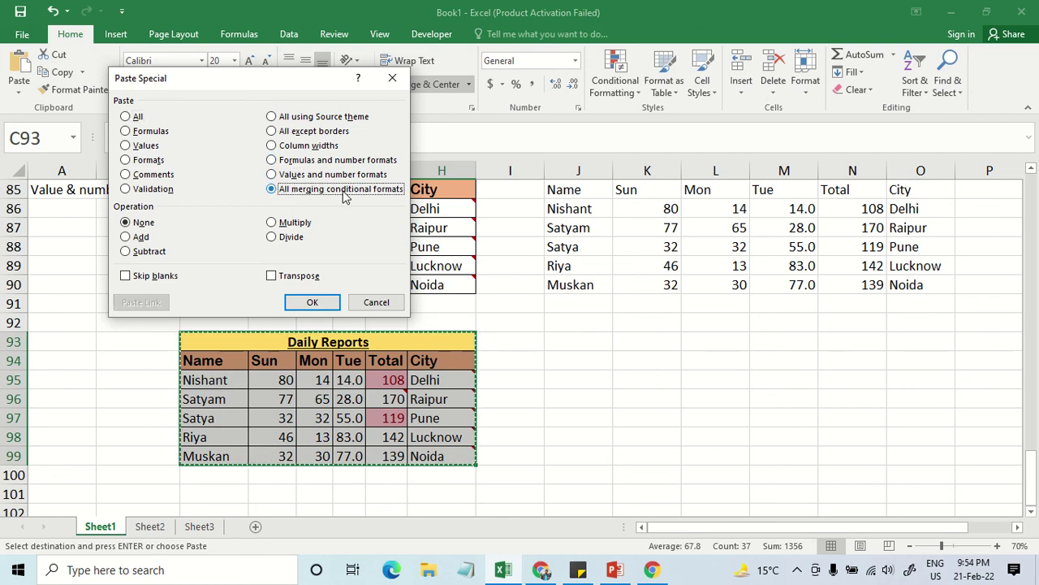
{"action": "left_click", "coordinate": [376, 302]}
{"action": "left_click", "coordinate": [562, 340]}
{"action": "left_click", "coordinate": [32, 96]}
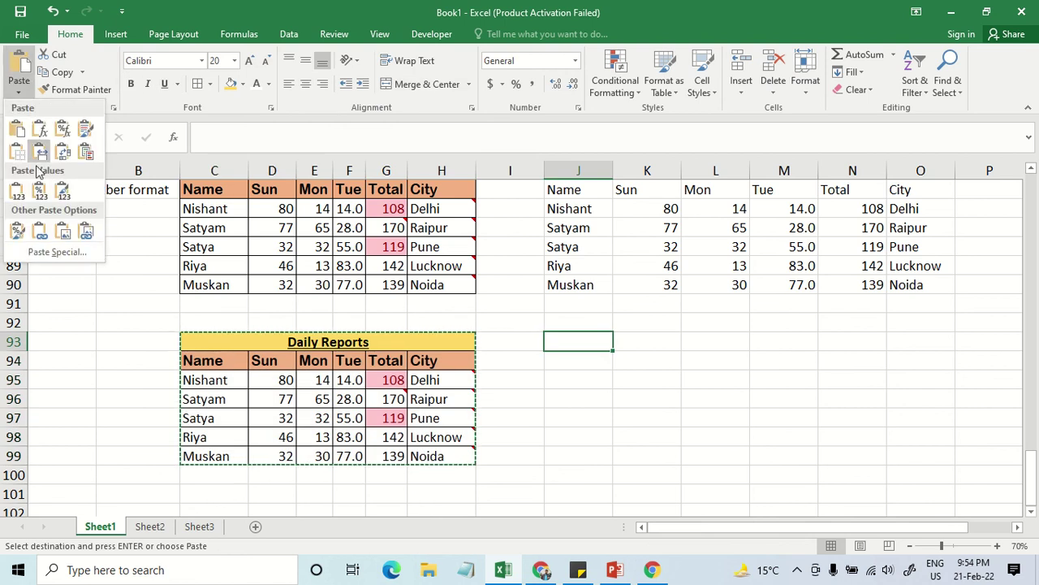
{"action": "left_click", "coordinate": [55, 252]}
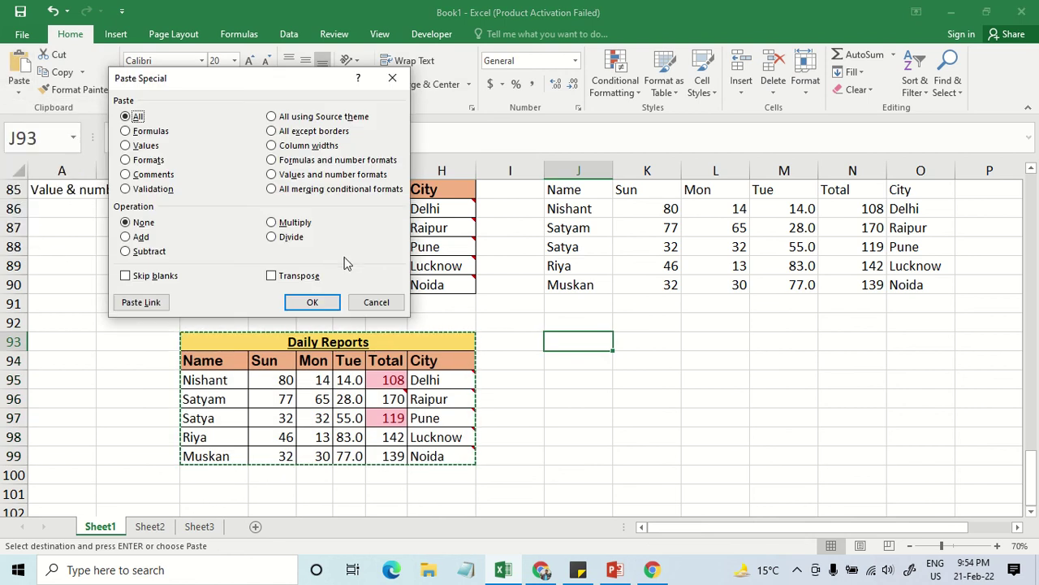
{"action": "left_click", "coordinate": [300, 192]}
{"action": "left_click", "coordinate": [311, 301]}
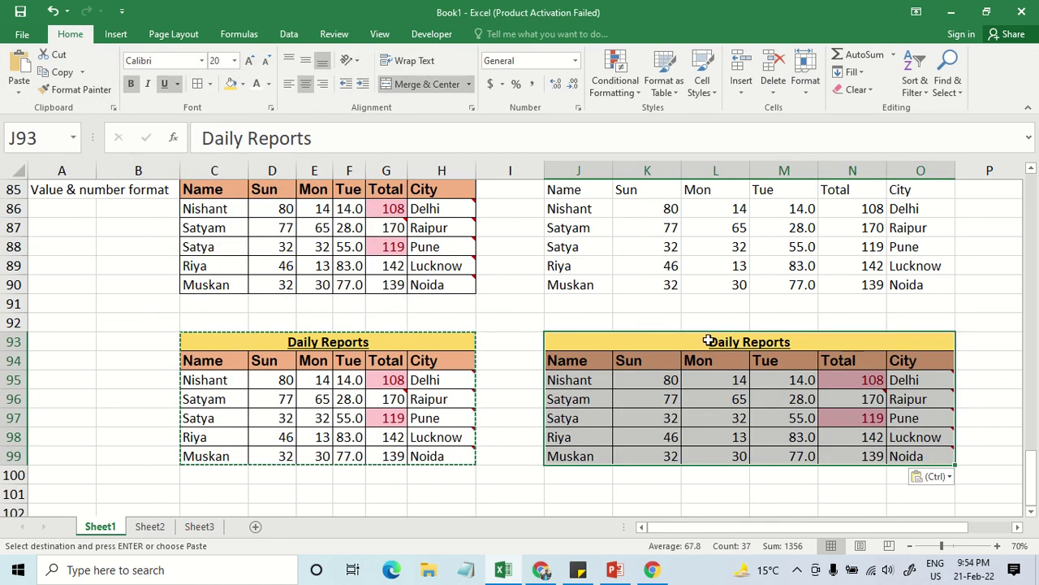
Compare the Total formulas in N95 and N97 with G96 and N87.
{"action": "left_click", "coordinate": [870, 379]}
{"action": "left_click", "coordinate": [869, 418]}
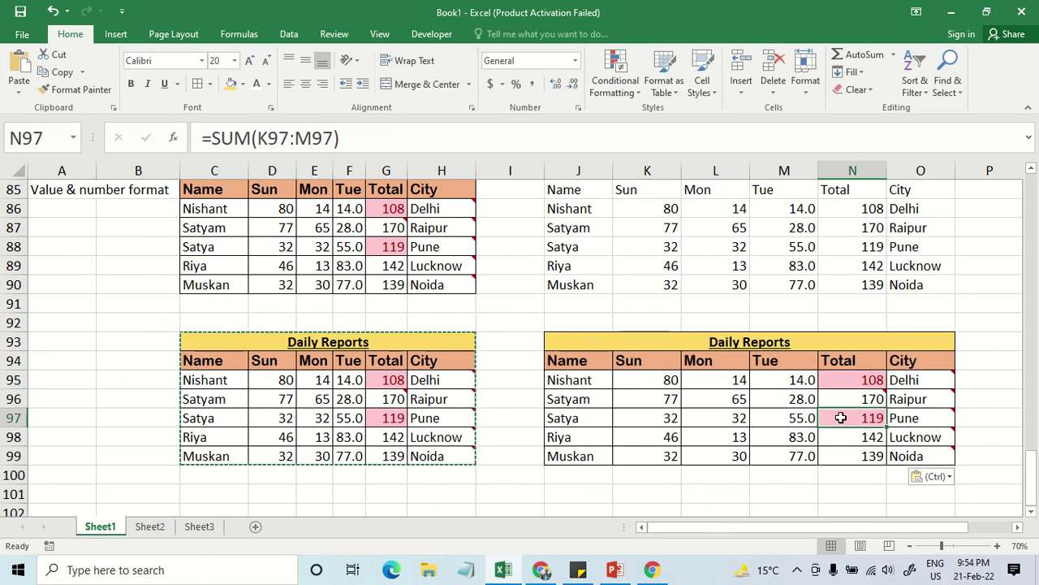
{"action": "left_click", "coordinate": [384, 398]}
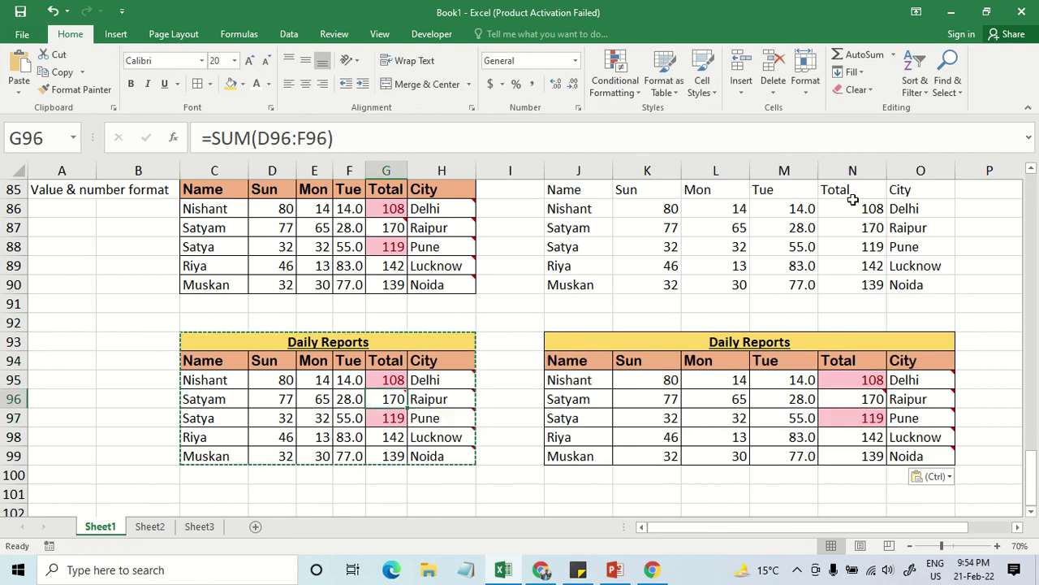
{"action": "left_click", "coordinate": [852, 224]}
{"action": "scroll", "coordinate": [853, 224], "scroll_direction": "up", "scroll_amount": 3}
{"action": "scroll", "coordinate": [851, 301], "scroll_direction": "up", "scroll_amount": 3}
{"action": "scroll", "coordinate": [849, 227], "scroll_direction": "up", "scroll_amount": 3}
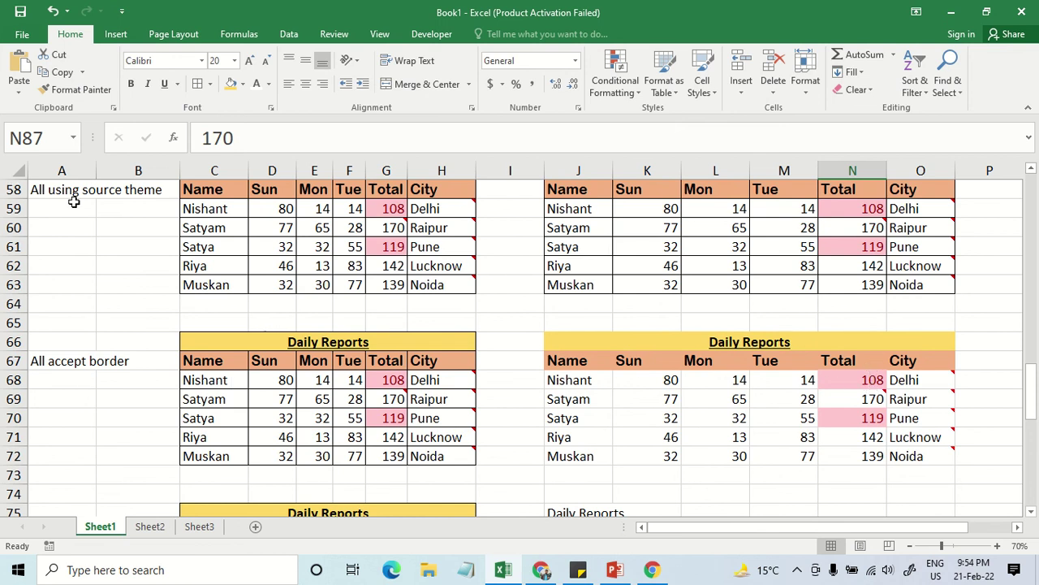
{"action": "scroll", "coordinate": [829, 246], "scroll_direction": "up", "scroll_amount": 1}
{"action": "scroll", "coordinate": [864, 240], "scroll_direction": "up", "scroll_amount": 3}
{"action": "scroll", "coordinate": [863, 241], "scroll_direction": "up", "scroll_amount": 2}
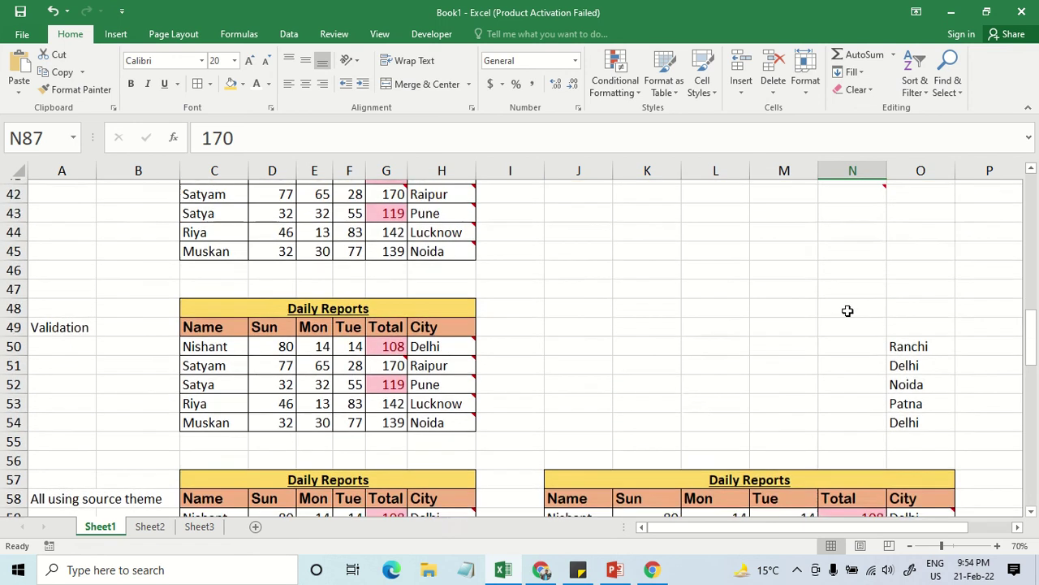
{"action": "scroll", "coordinate": [849, 311], "scroll_direction": "up", "scroll_amount": 4}
{"action": "scroll", "coordinate": [850, 322], "scroll_direction": "up", "scroll_amount": 2}
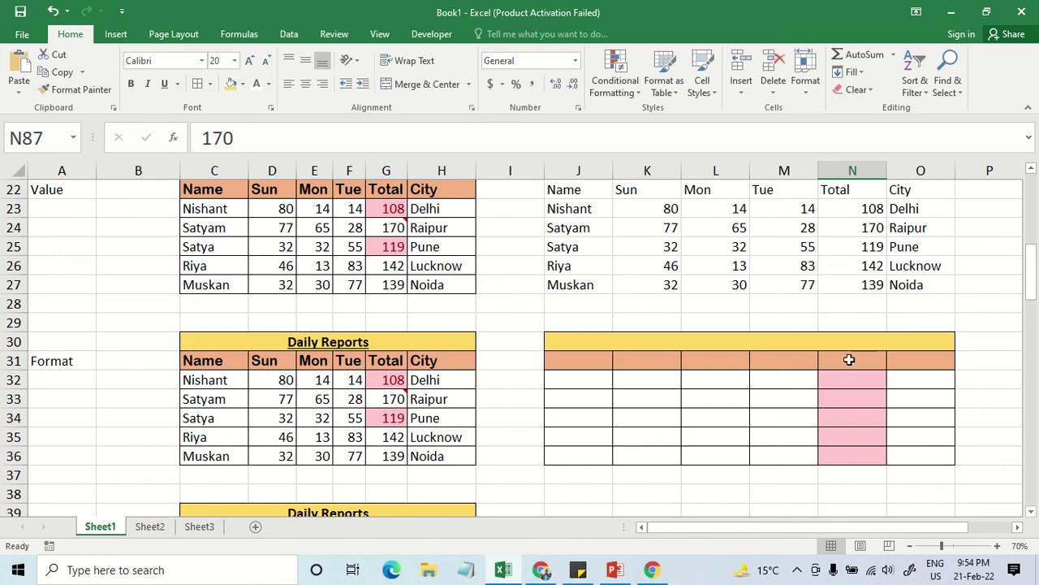
{"action": "scroll", "coordinate": [826, 246], "scroll_direction": "down", "scroll_amount": 2}
{"action": "scroll", "coordinate": [820, 268], "scroll_direction": "down", "scroll_amount": 11}
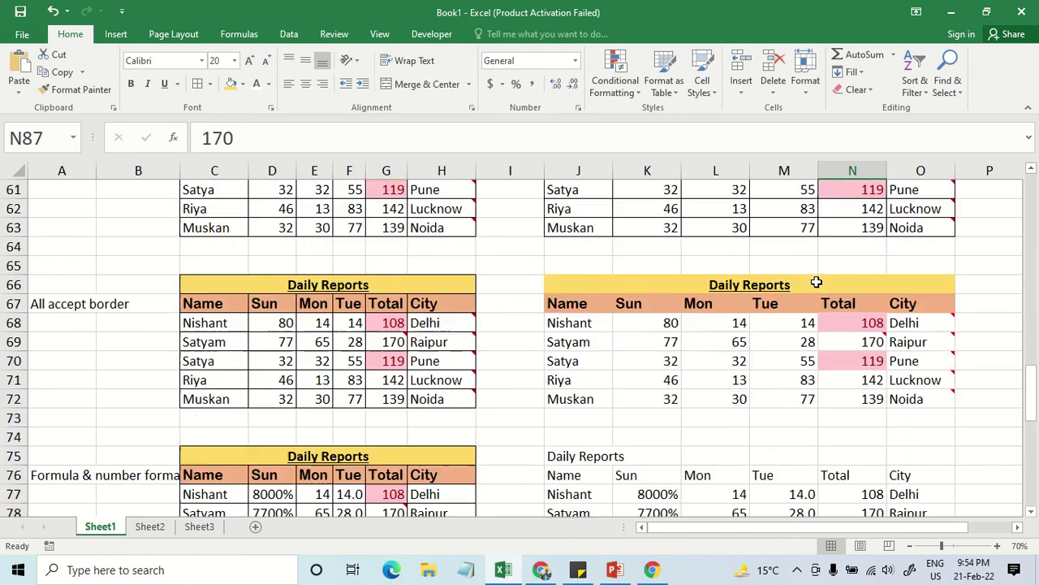
{"action": "scroll", "coordinate": [811, 292], "scroll_direction": "down", "scroll_amount": 5}
{"action": "scroll", "coordinate": [804, 310], "scroll_direction": "down", "scroll_amount": 3}
{"action": "scroll", "coordinate": [801, 320], "scroll_direction": "down", "scroll_amount": 1}
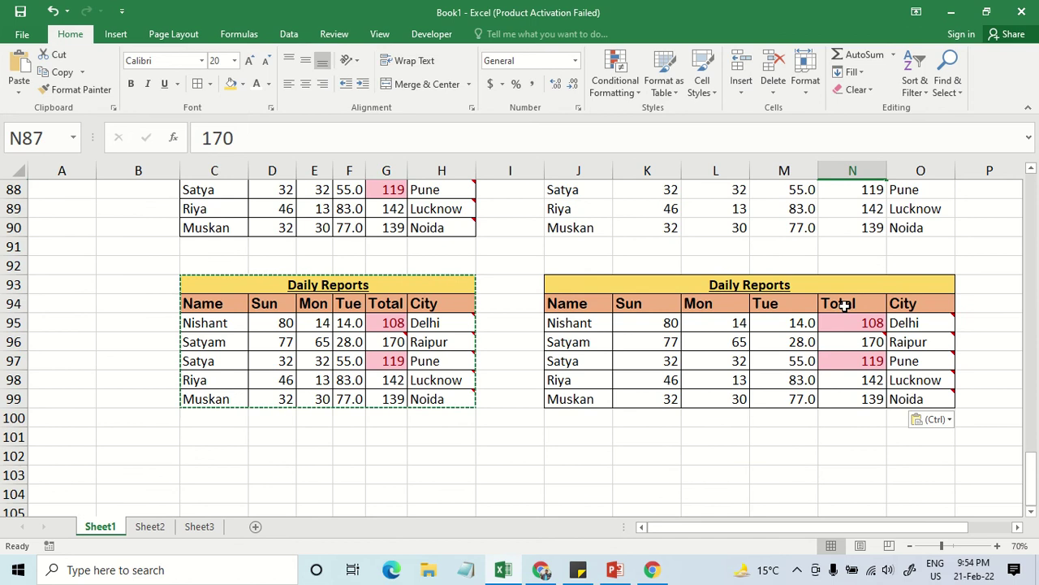
{"action": "left_click_drag", "start_coordinate": [845, 323], "coordinate": [851, 400]}
{"action": "left_click", "coordinate": [850, 358]}
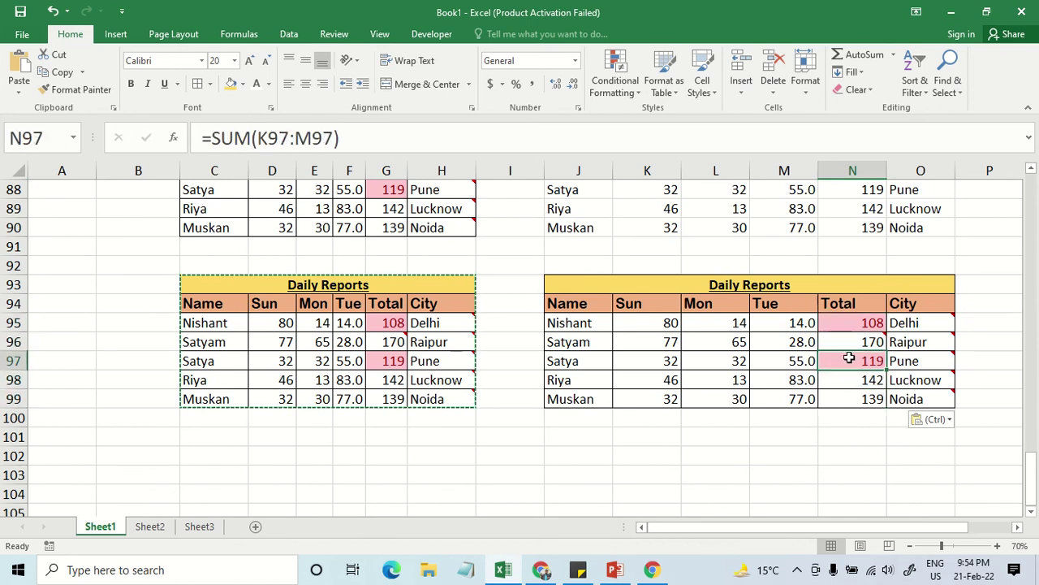
{"action": "left_click", "coordinate": [850, 341]}
{"action": "left_click", "coordinate": [849, 324]}
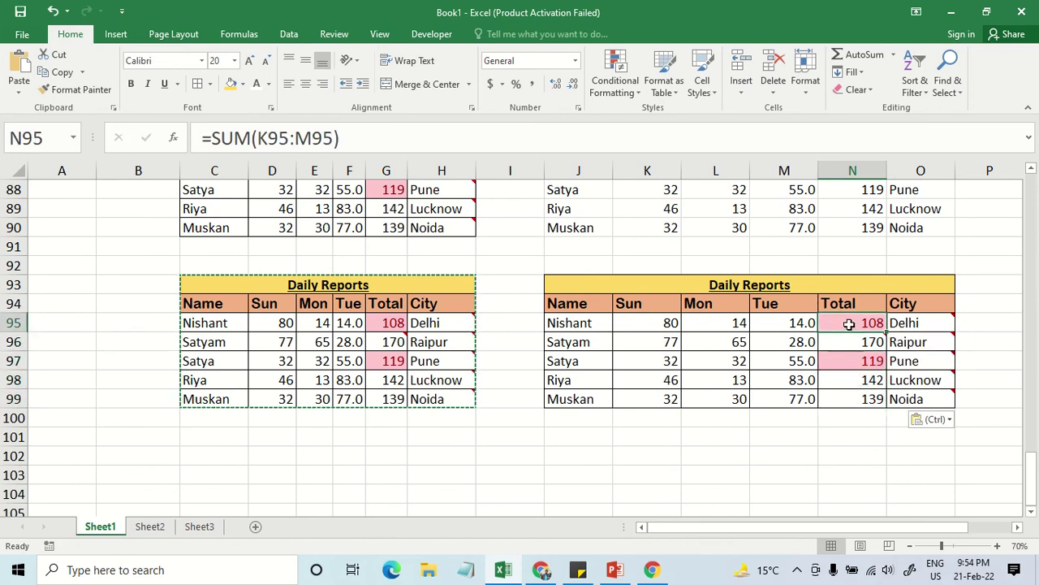
Label A94 'using conditional formattion' beside the row 93 table.
{"action": "key", "text": "Escape"}
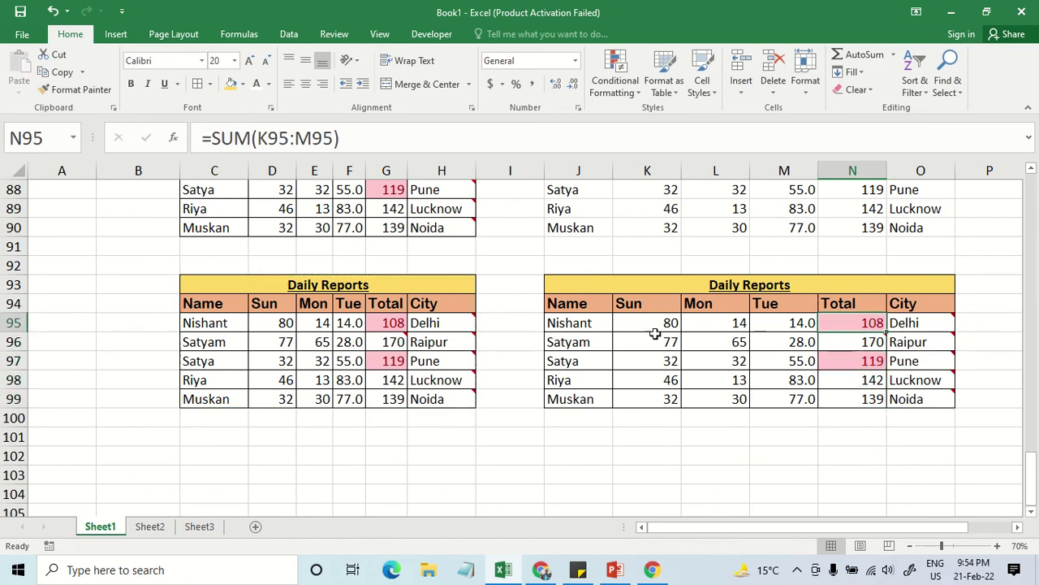
{"action": "left_click", "coordinate": [587, 325]}
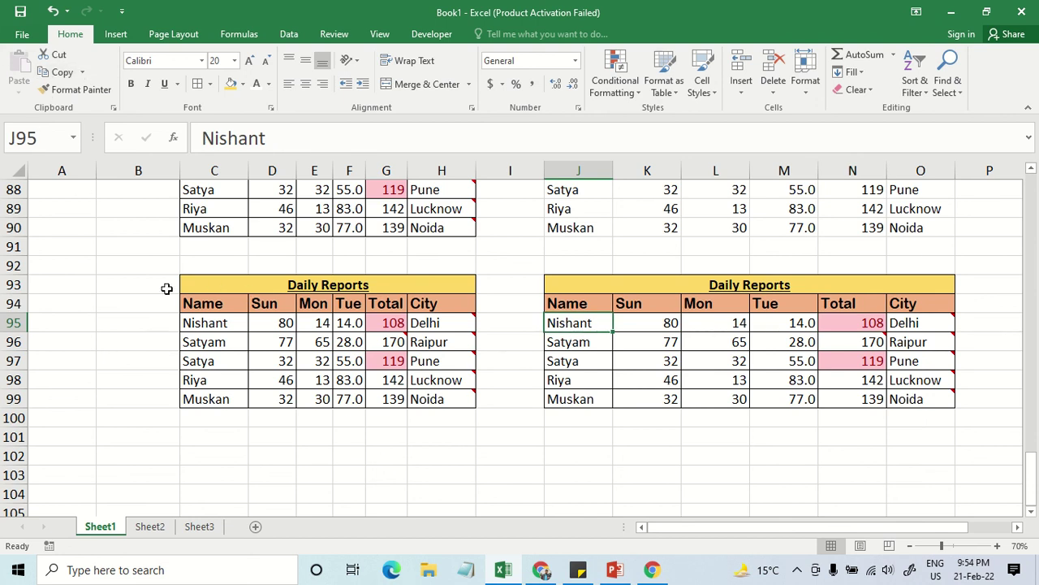
{"action": "left_click", "coordinate": [64, 302]}
{"action": "type", "text": "us"}
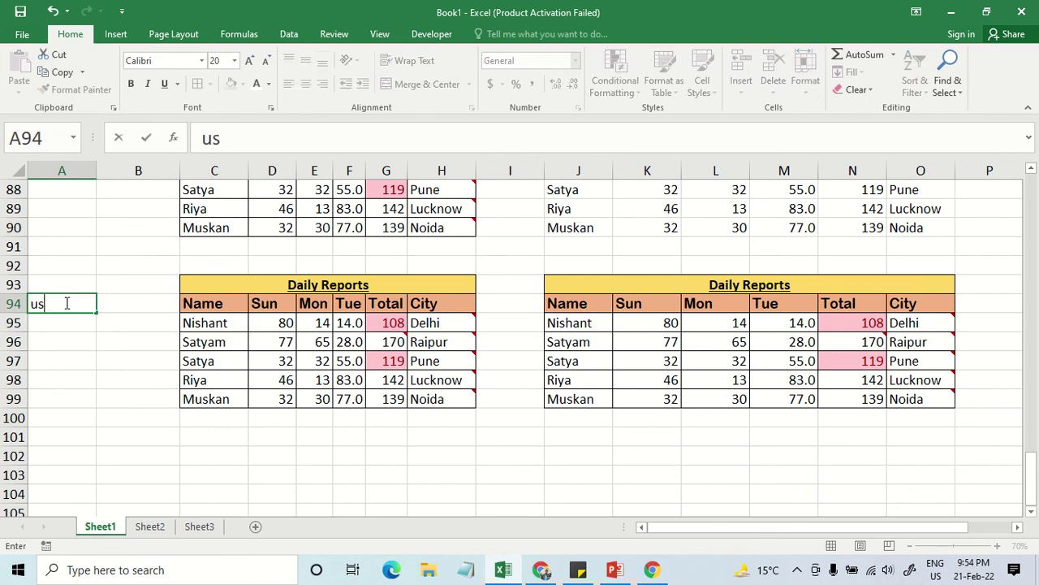
{"action": "type", "text": "ing con"}
{"action": "type", "text": "ditio"}
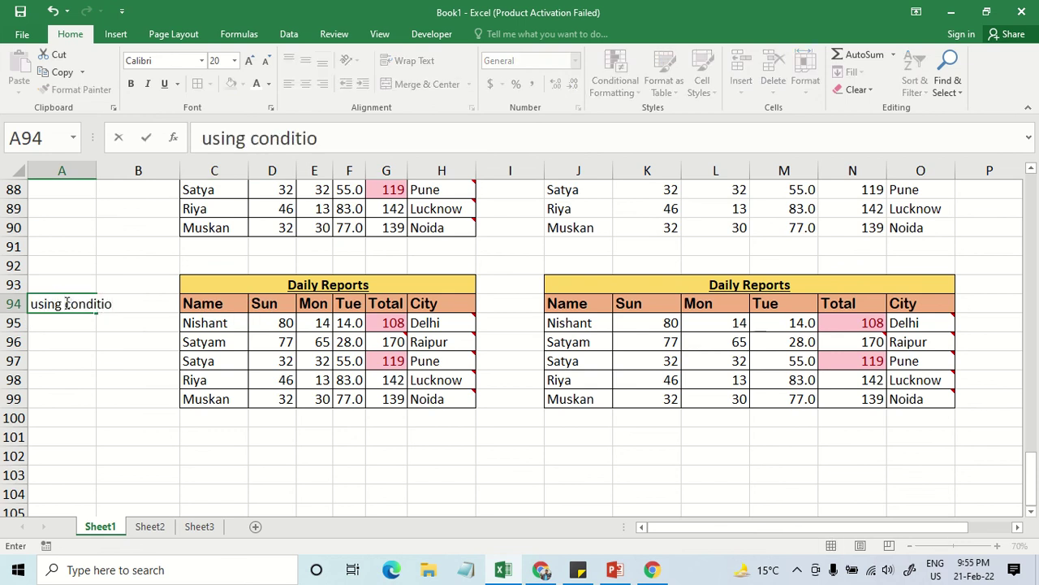
{"action": "type", "text": "an"}
{"action": "type", "text": "nal for"}
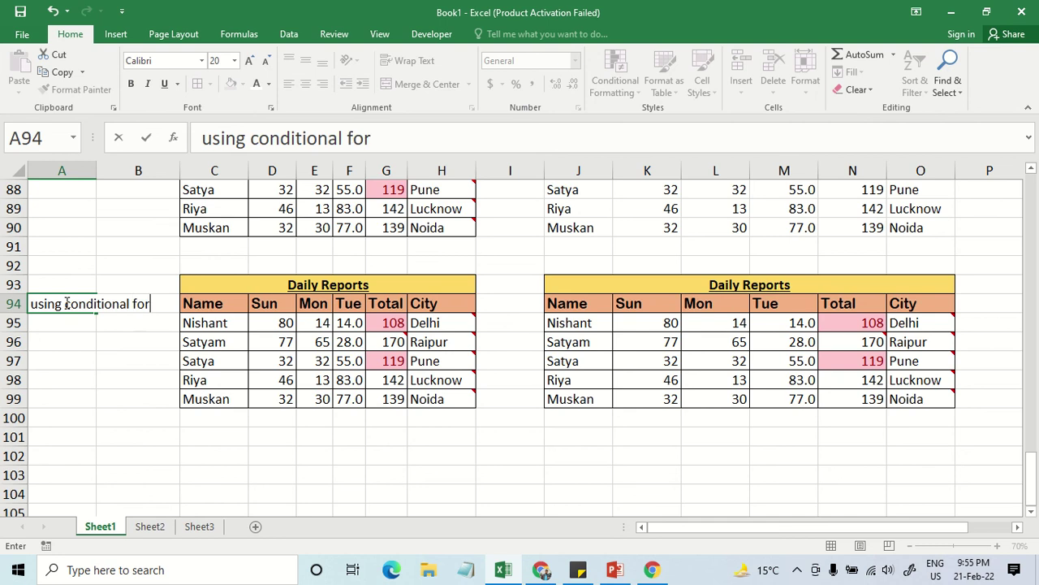
{"action": "type", "text": "mattion"}
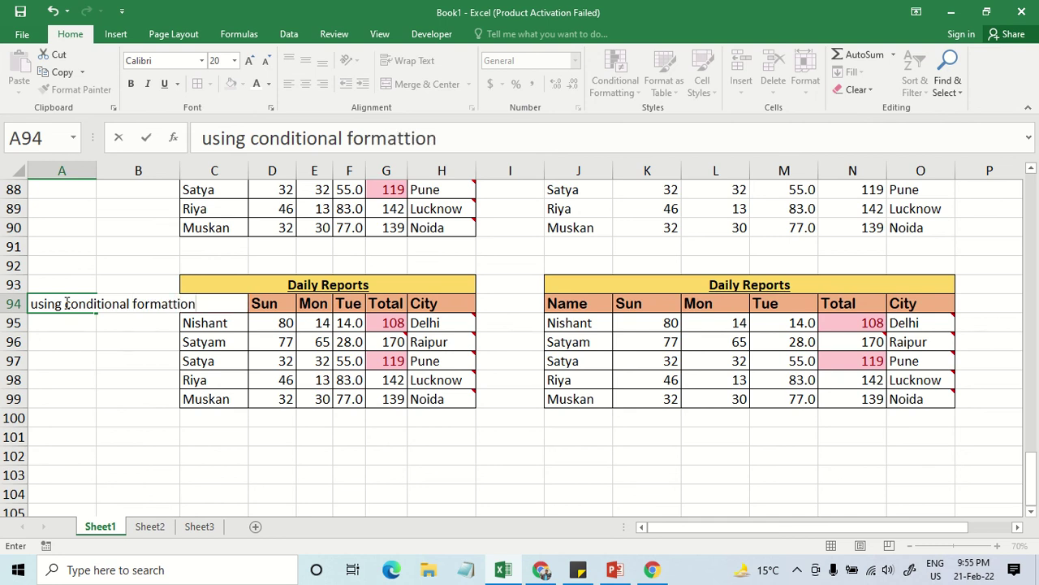
{"action": "key", "text": "BackSpace"}
{"action": "key", "text": "BackSpace"}
{"action": "type", "text": "ing"}
{"action": "key", "text": "Return"}
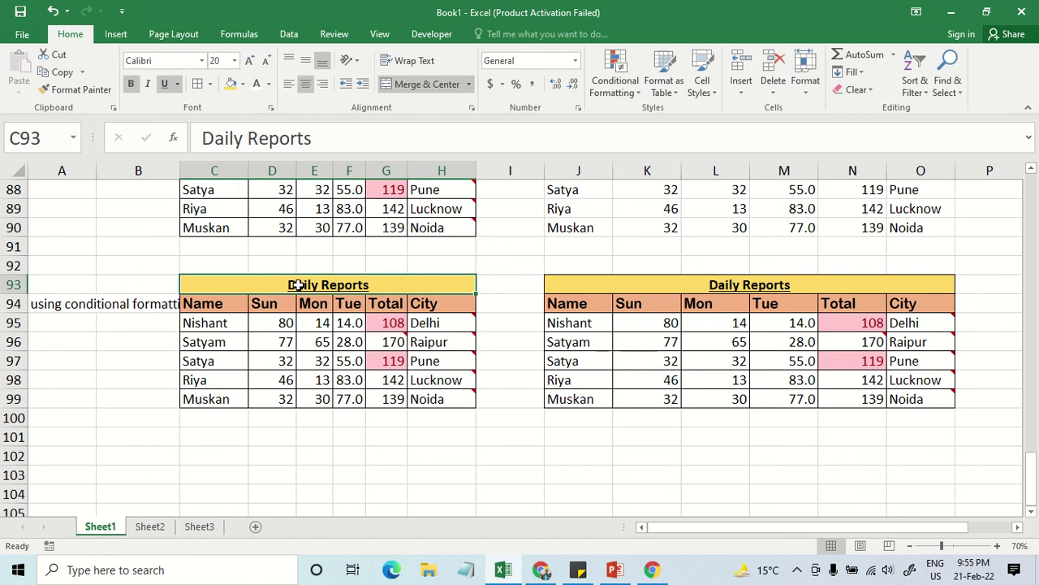
Copy the C93:H99 table to C102, recopy it, and bring up Paste Special for J102.
{"action": "left_click_drag", "start_coordinate": [298, 285], "coordinate": [302, 391]}
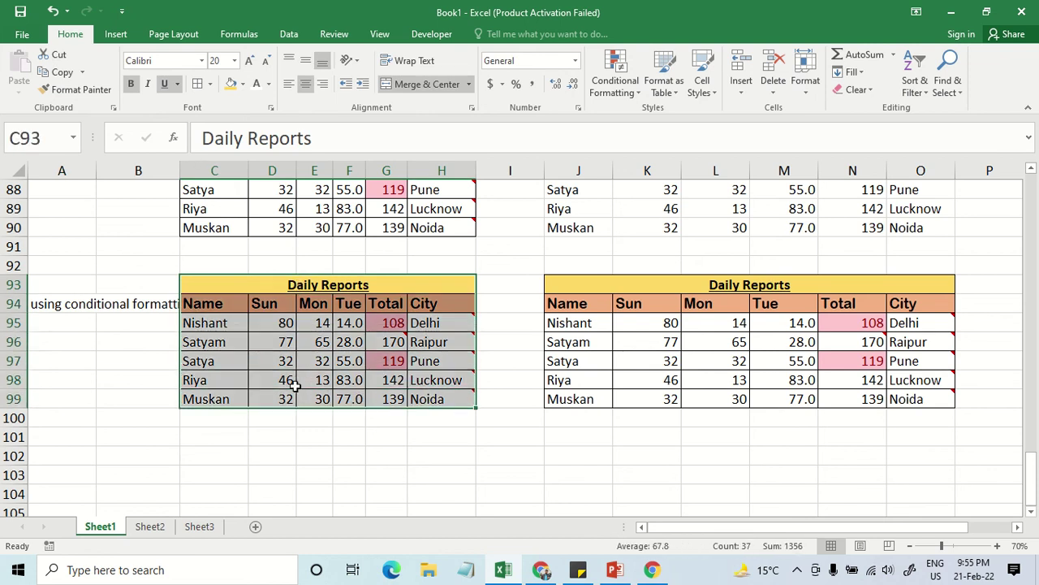
{"action": "key", "text": "ctrl+c"}
{"action": "left_click", "coordinate": [232, 457]}
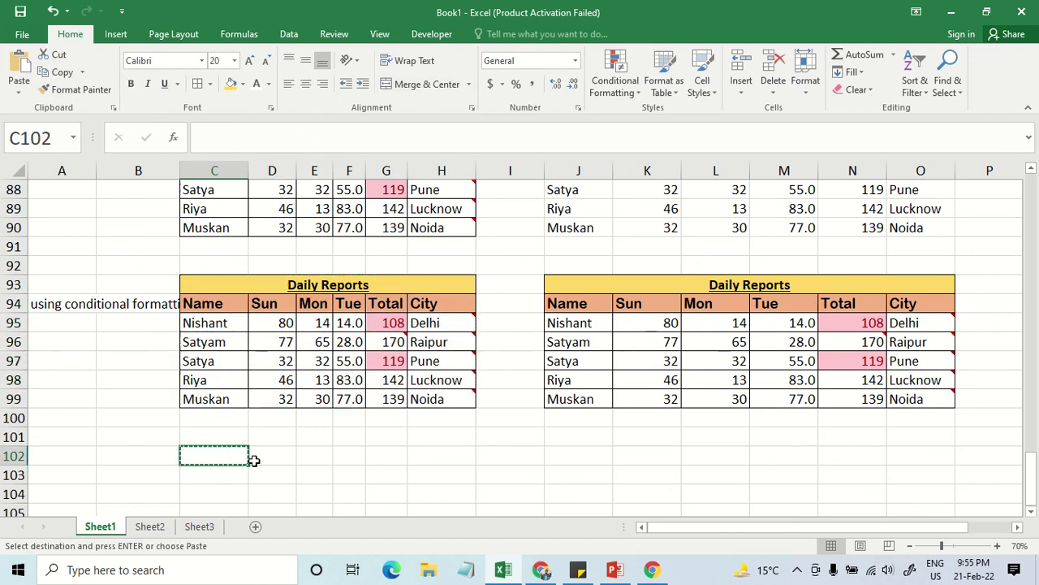
{"action": "left_click_drag", "start_coordinate": [208, 282], "coordinate": [232, 398]}
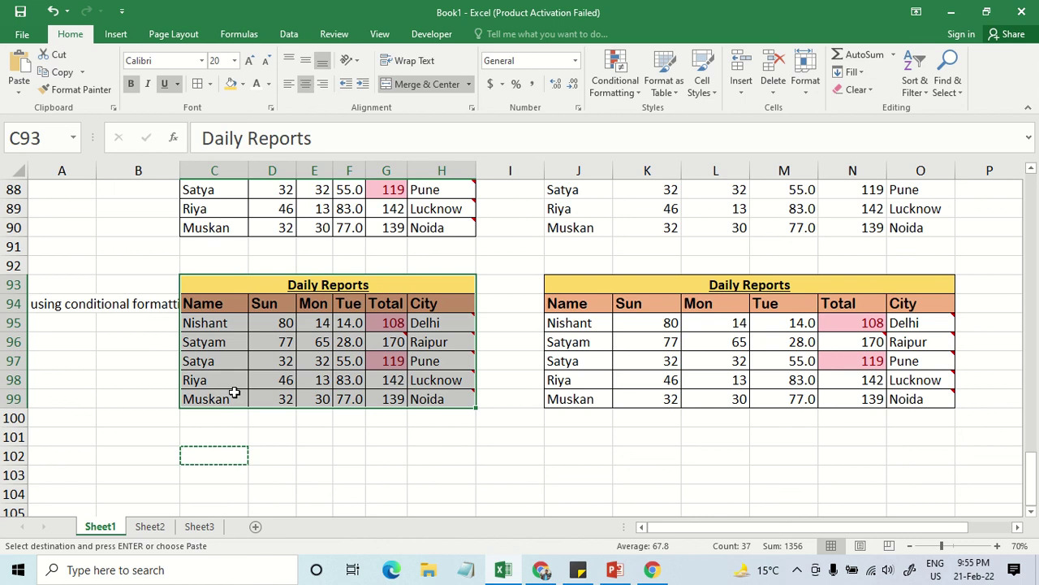
{"action": "key", "text": "ctrl+c"}
{"action": "left_click", "coordinate": [218, 455]}
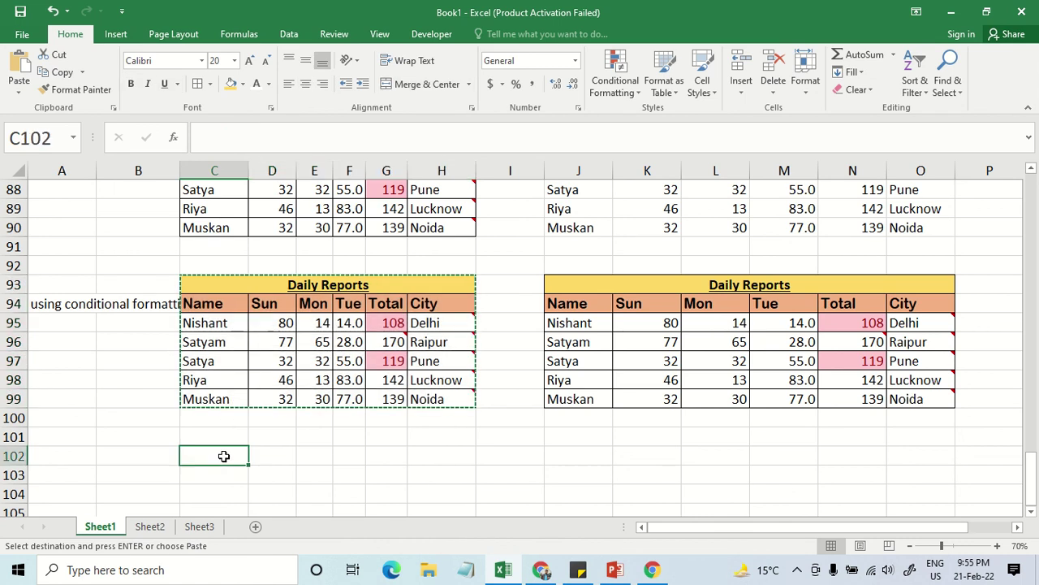
{"action": "key", "text": "ctrl+v"}
{"action": "key", "text": "ctrl+c"}
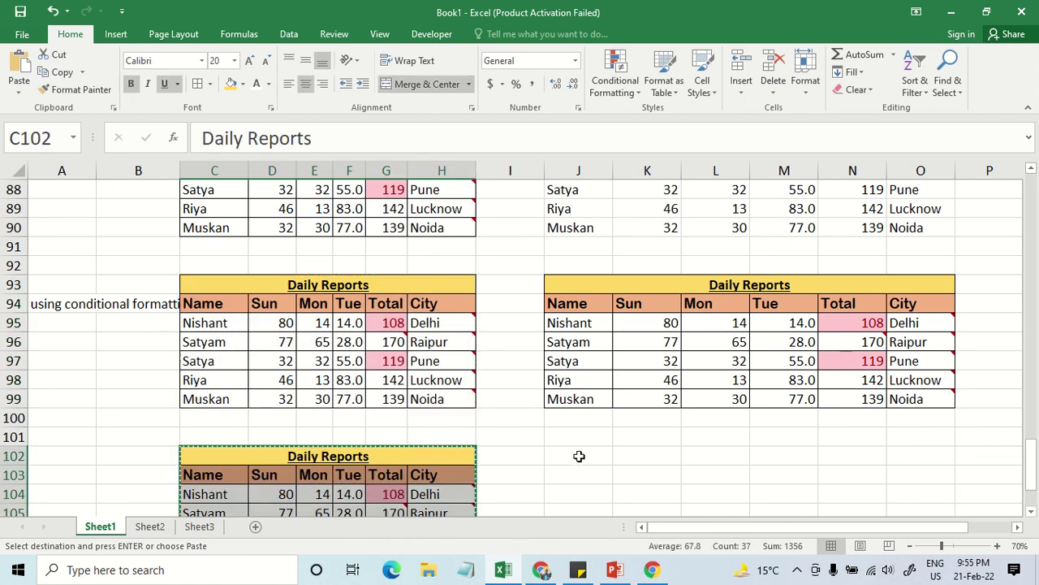
{"action": "left_click", "coordinate": [584, 456]}
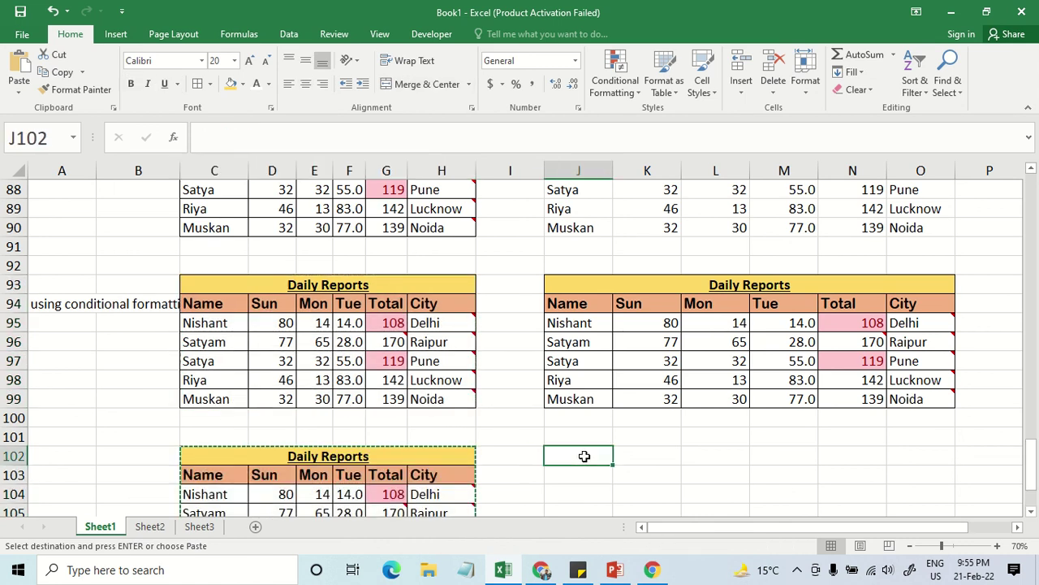
{"action": "left_click", "coordinate": [20, 92]}
{"action": "left_click", "coordinate": [33, 248]}
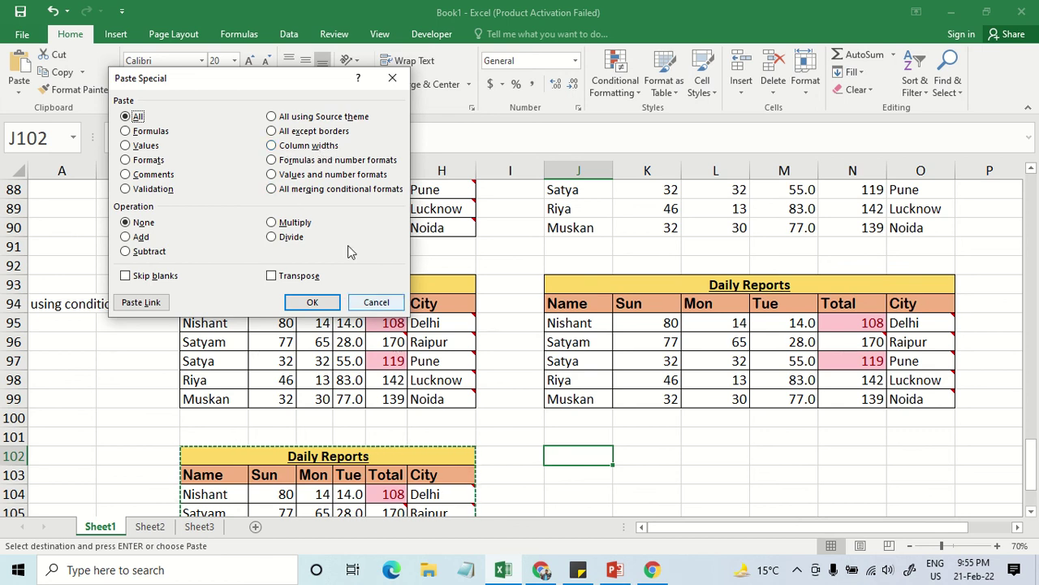
Paste only the column widths of the copied table at J102.
{"action": "left_click", "coordinate": [297, 145]}
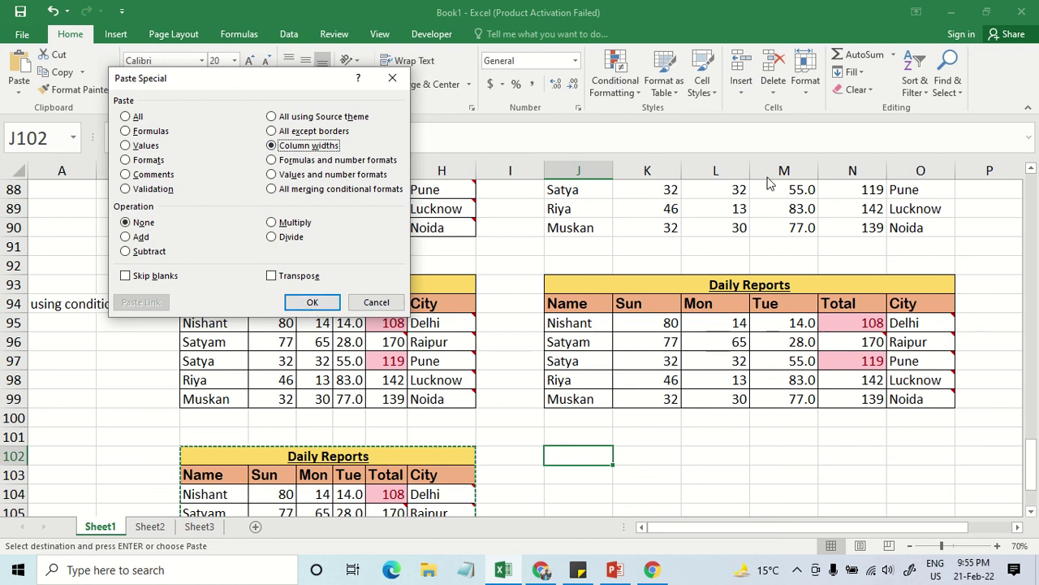
{"action": "left_click", "coordinate": [313, 302]}
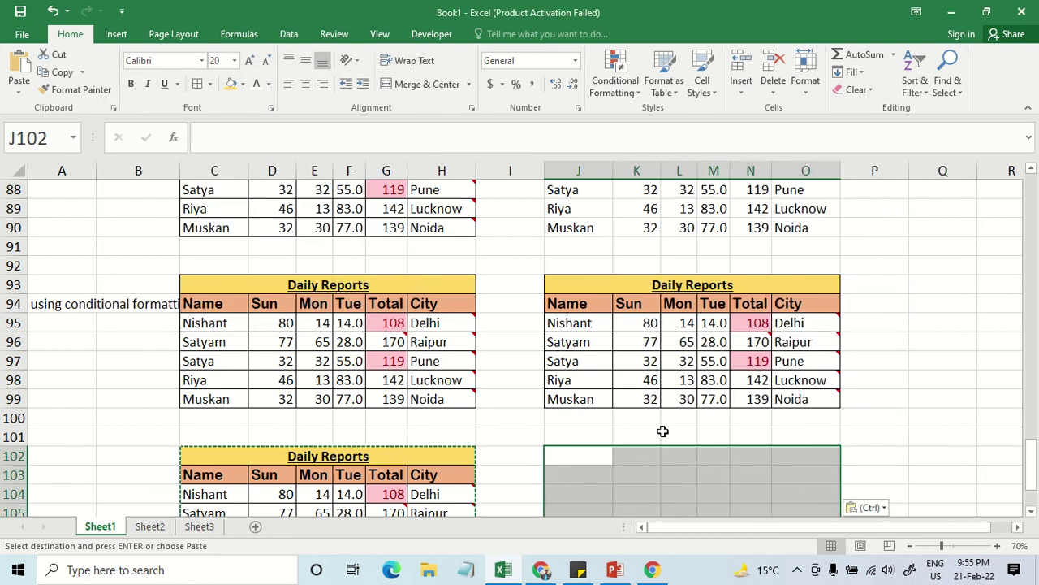
{"action": "scroll", "coordinate": [691, 457], "scroll_direction": "down", "scroll_amount": 2}
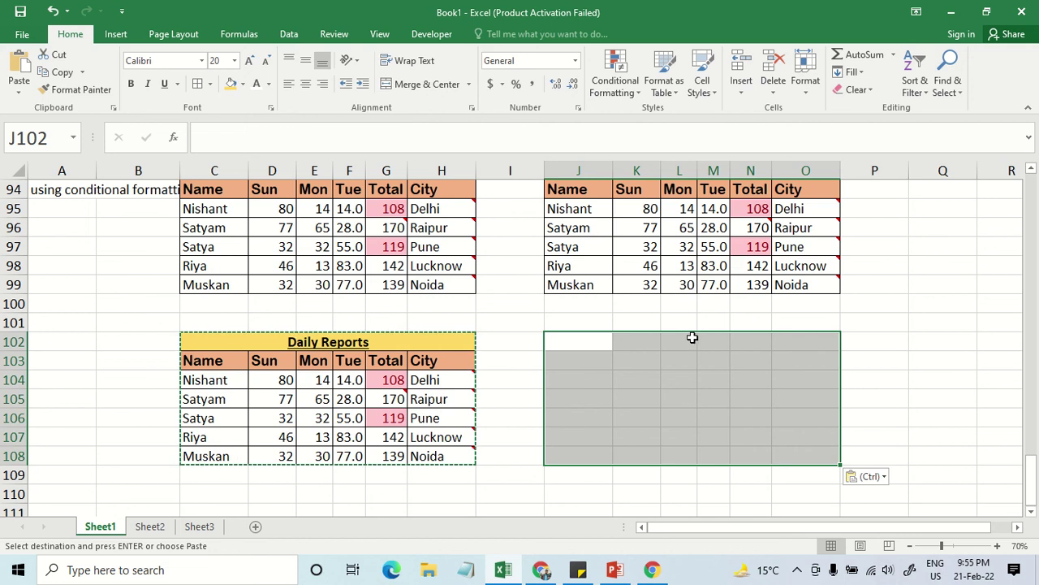
{"action": "left_click_drag", "start_coordinate": [596, 346], "coordinate": [808, 441]}
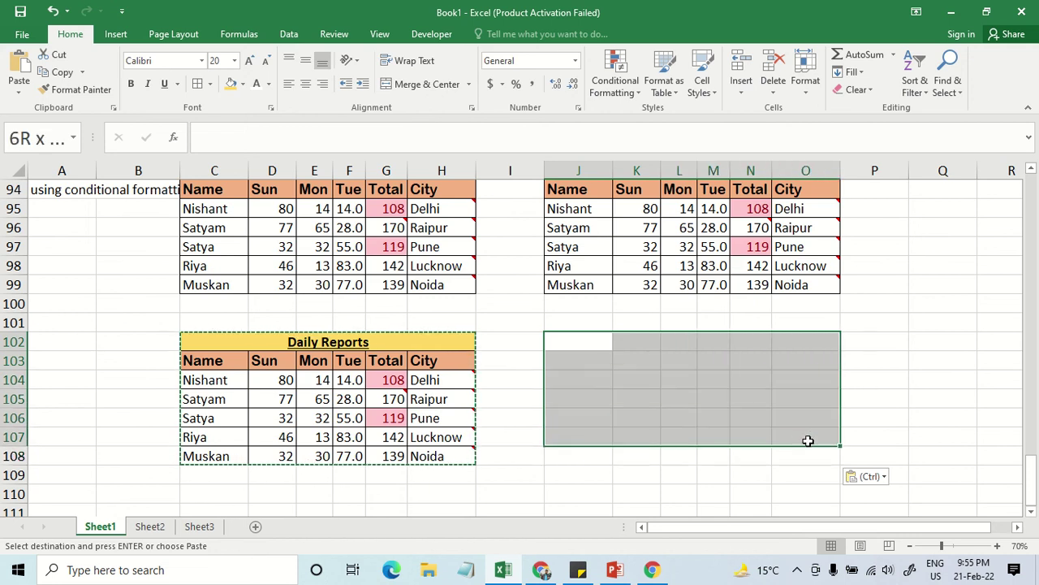
Select areas of the left and right tables to compare the new column widths.
{"action": "left_click", "coordinate": [635, 168]}
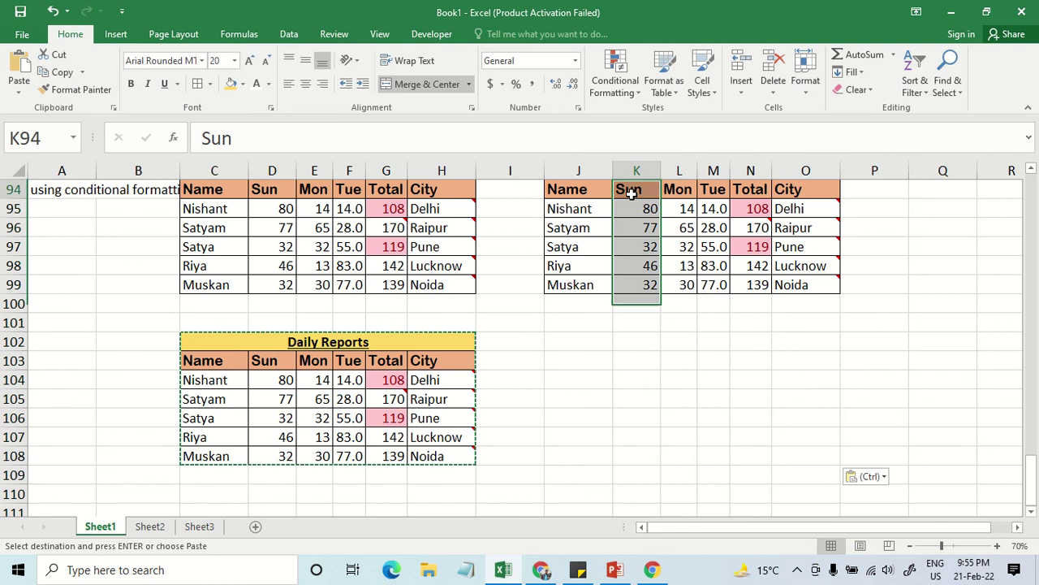
{"action": "mouse_move", "coordinate": [587, 188]}
{"action": "left_mouse_down"}
{"action": "mouse_move", "coordinate": [780, 266]}
{"action": "mouse_move", "coordinate": [796, 283]}
{"action": "left_mouse_up"}
{"action": "left_click", "coordinate": [654, 343]}
{"action": "left_click_drag", "start_coordinate": [595, 348], "coordinate": [801, 453]}
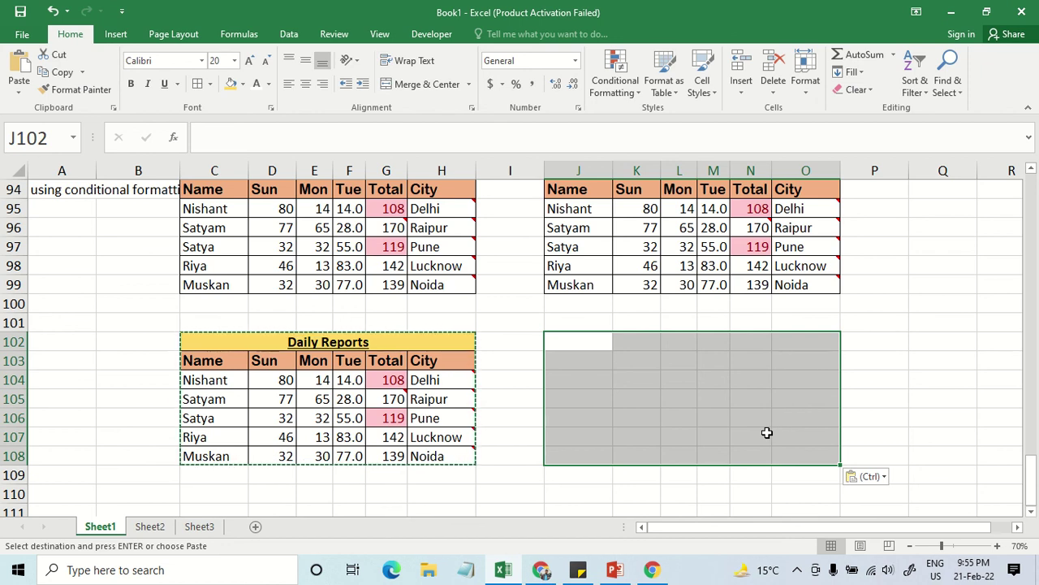
{"action": "left_click_drag", "start_coordinate": [214, 203], "coordinate": [323, 284]}
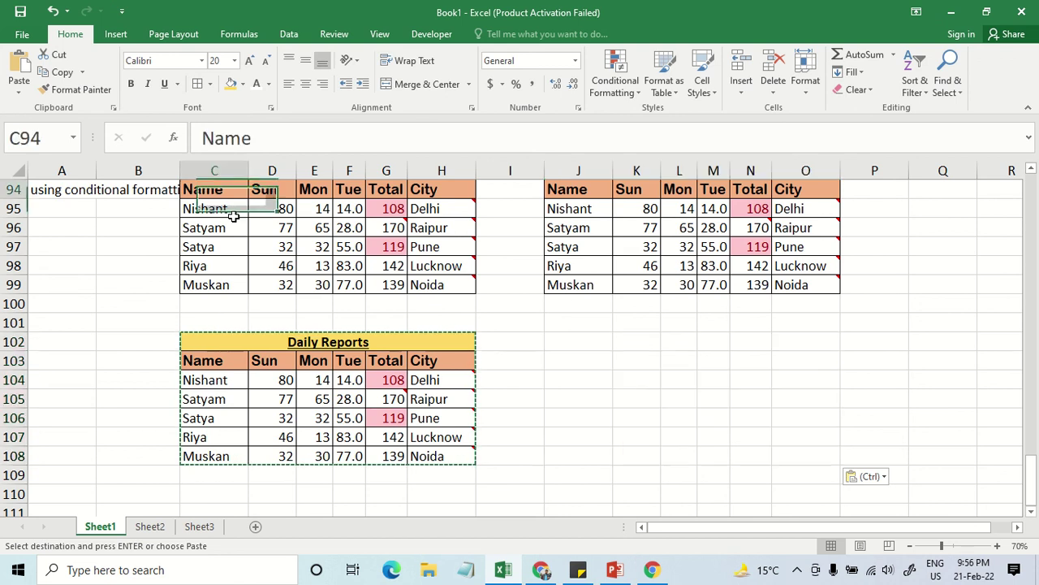
{"action": "left_click_drag", "start_coordinate": [577, 191], "coordinate": [804, 284]}
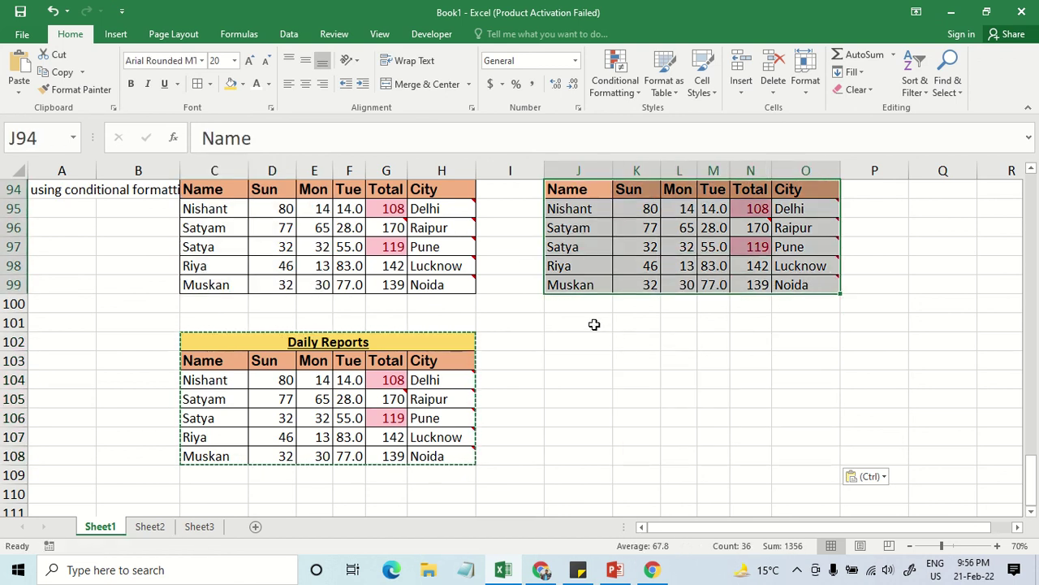
{"action": "left_click", "coordinate": [551, 346]}
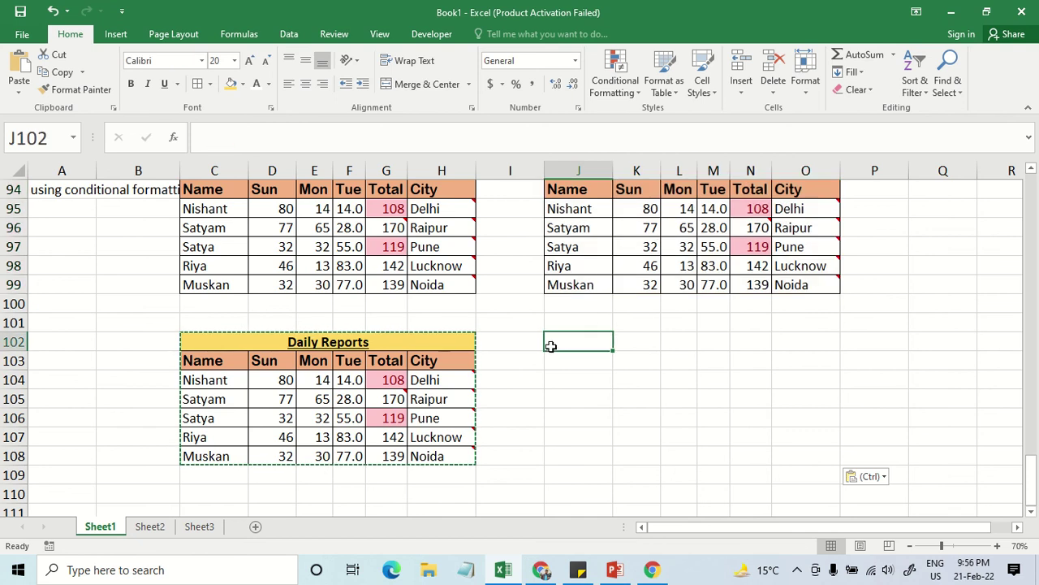
{"action": "left_click", "coordinate": [548, 380]}
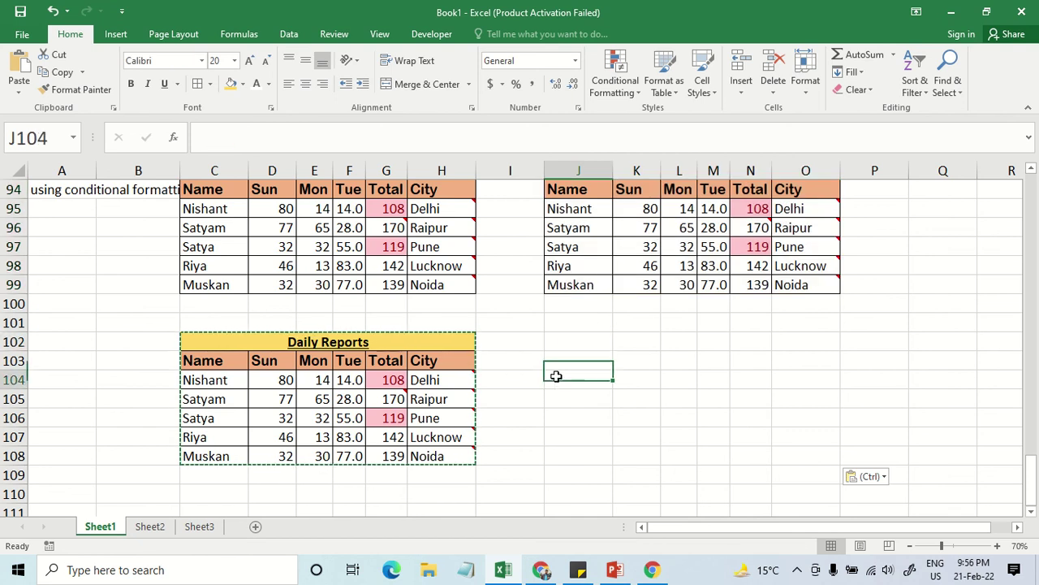
Enter the label 'Column width' in cell A103.
{"action": "left_click", "coordinate": [74, 362]}
{"action": "type", "text": "Co"}
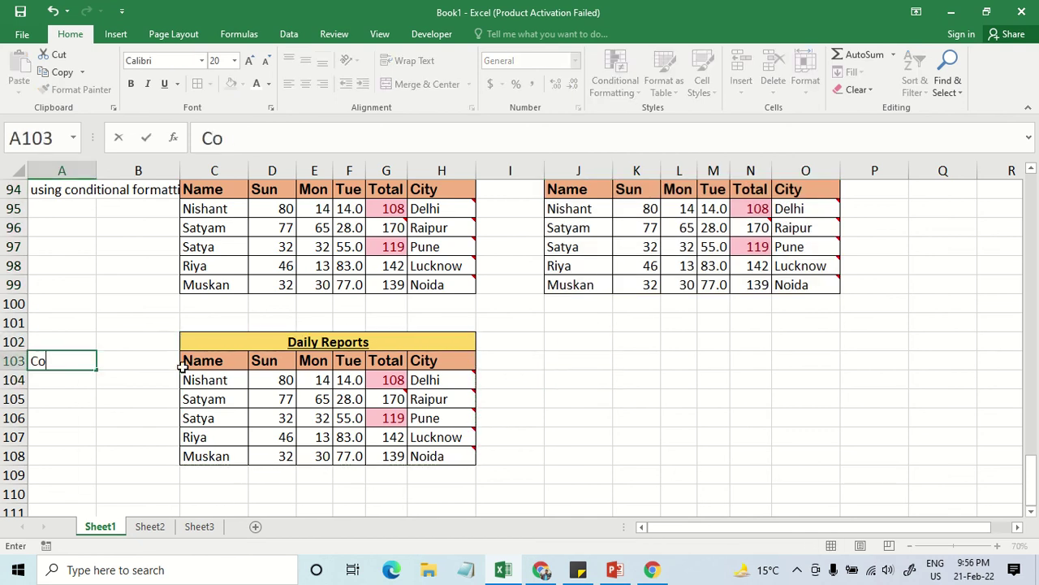
{"action": "type", "text": "lu"}
{"action": "type", "text": "li"}
{"action": "type", "text": "mn"}
{"action": "type", "text": " wi"}
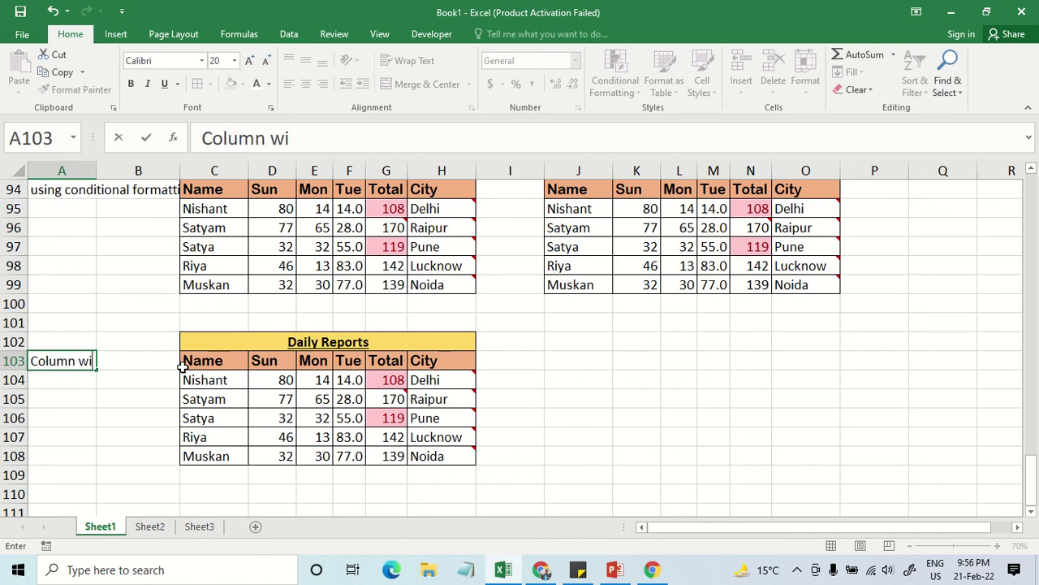
{"action": "type", "text": "dth"}
{"action": "key", "text": "Return"}
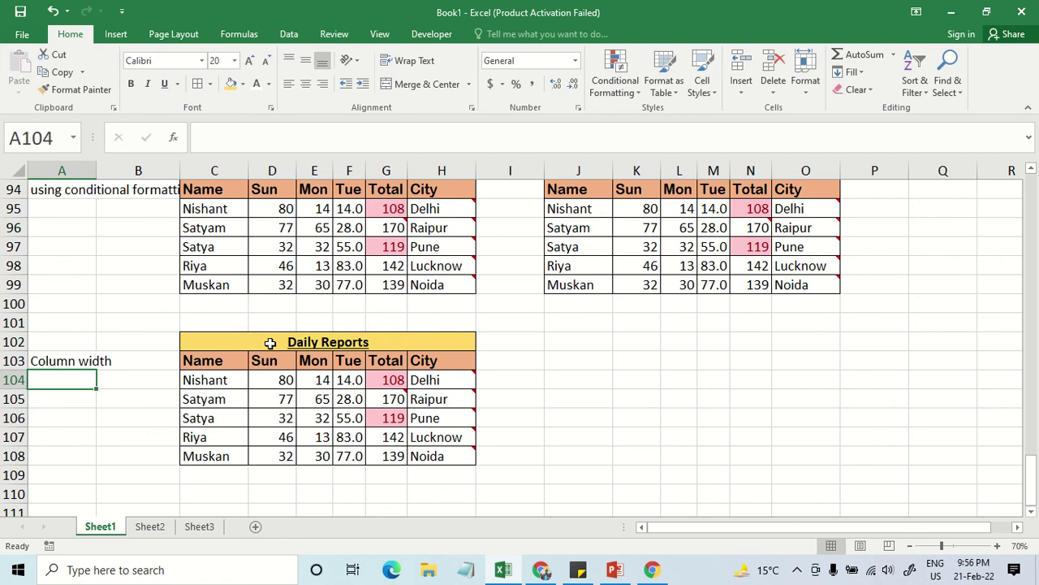
Copy the Daily Reports table C102:H108 and paste a copy at C111.
{"action": "left_click", "coordinate": [269, 343]}
{"action": "left_click_drag", "start_coordinate": [272, 340], "coordinate": [284, 453]}
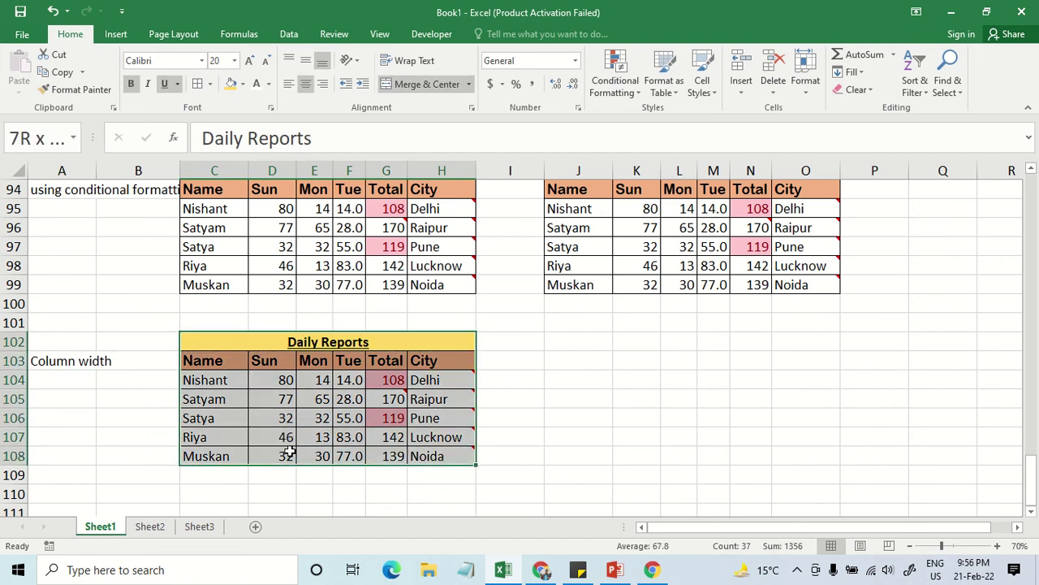
{"action": "key", "text": "ctrl+c"}
{"action": "left_click", "coordinate": [228, 508]}
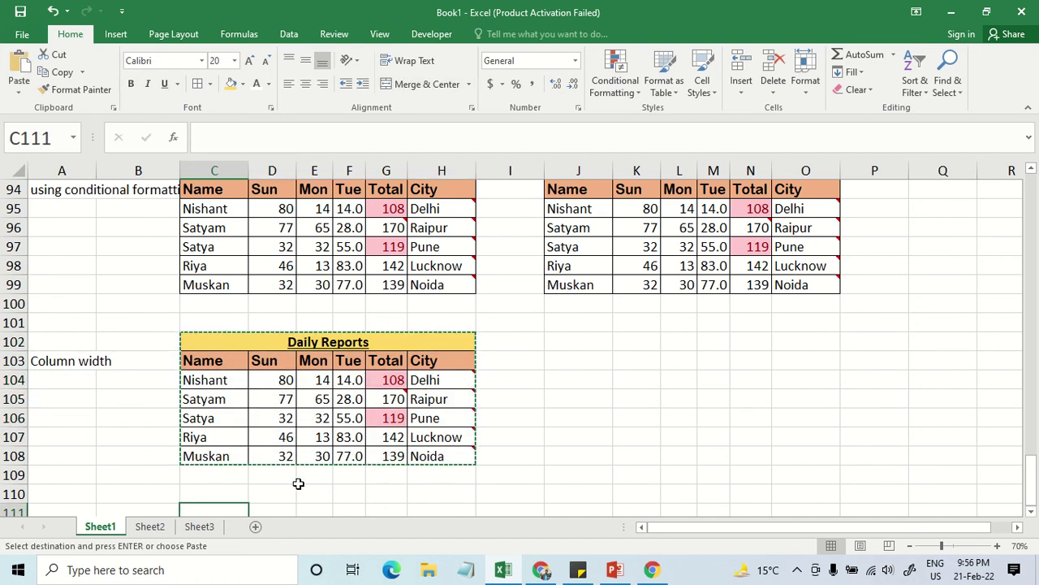
{"action": "key", "text": "ctrl+v"}
{"action": "scroll", "coordinate": [429, 475], "scroll_direction": "down", "scroll_amount": 3}
{"action": "scroll", "coordinate": [337, 351], "scroll_direction": "down", "scroll_amount": 2}
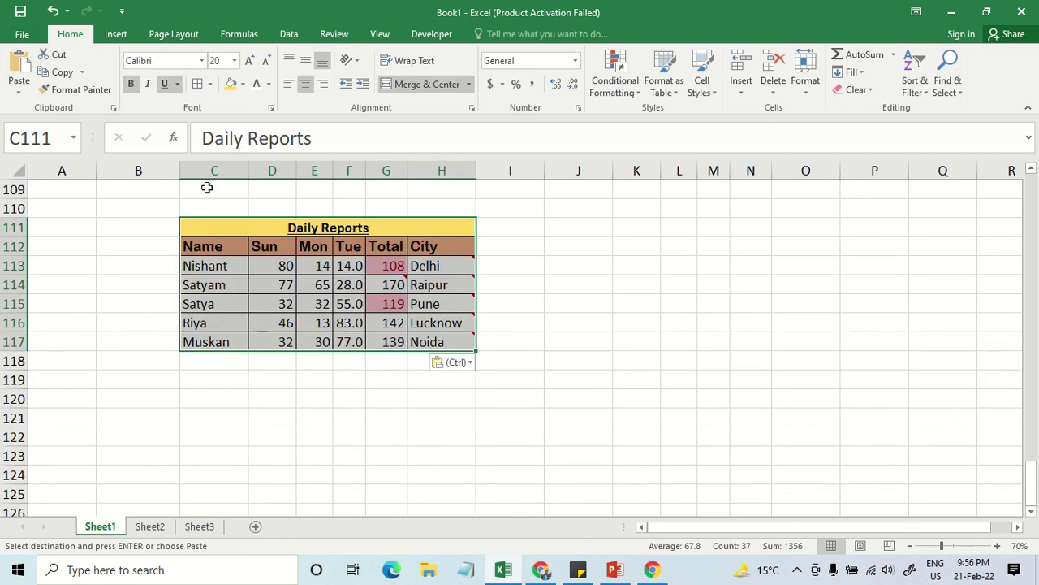
{"action": "left_click", "coordinate": [580, 232]}
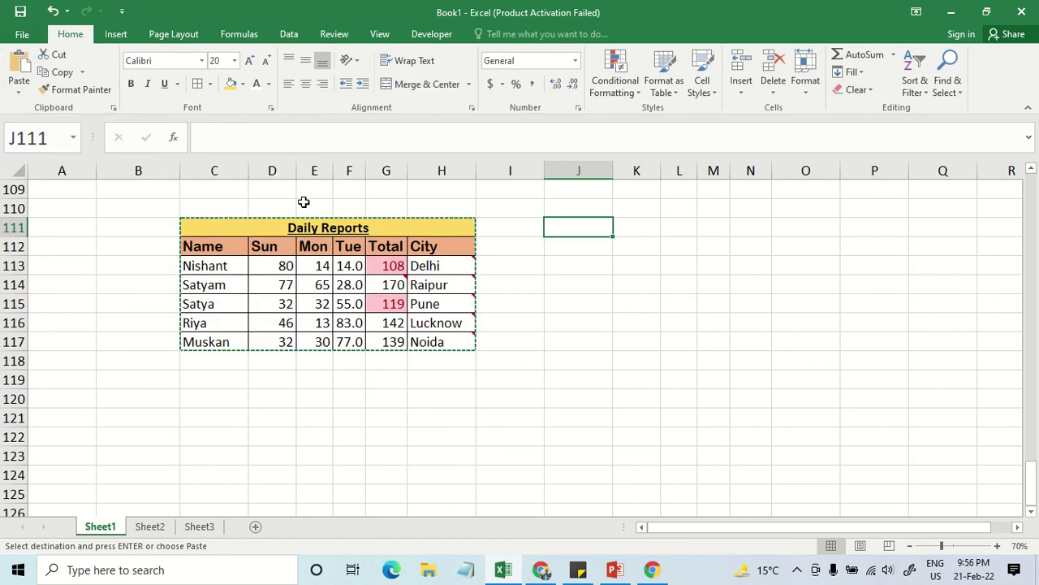
Show the Home tab's Paste options for pasting the copied table at J111.
{"action": "left_click", "coordinate": [18, 91]}
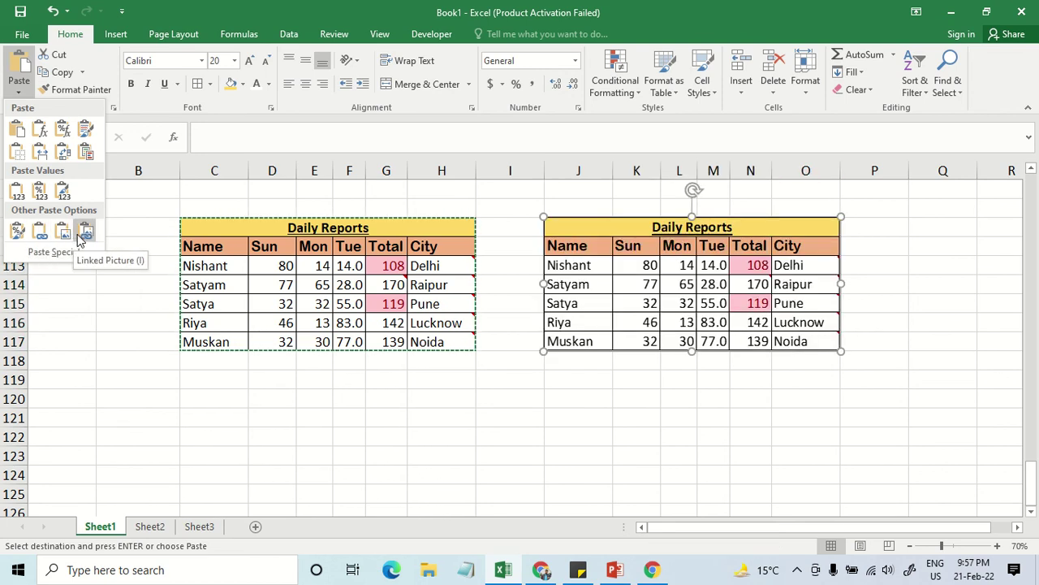
Paste a linked picture of the Daily Reports table, shift it aside, then delete it.
{"action": "left_click", "coordinate": [83, 235]}
{"action": "mouse_move", "coordinate": [550, 218]}
{"action": "left_mouse_down"}
{"action": "mouse_move", "coordinate": [613, 231]}
{"action": "mouse_move", "coordinate": [570, 224]}
{"action": "left_mouse_up"}
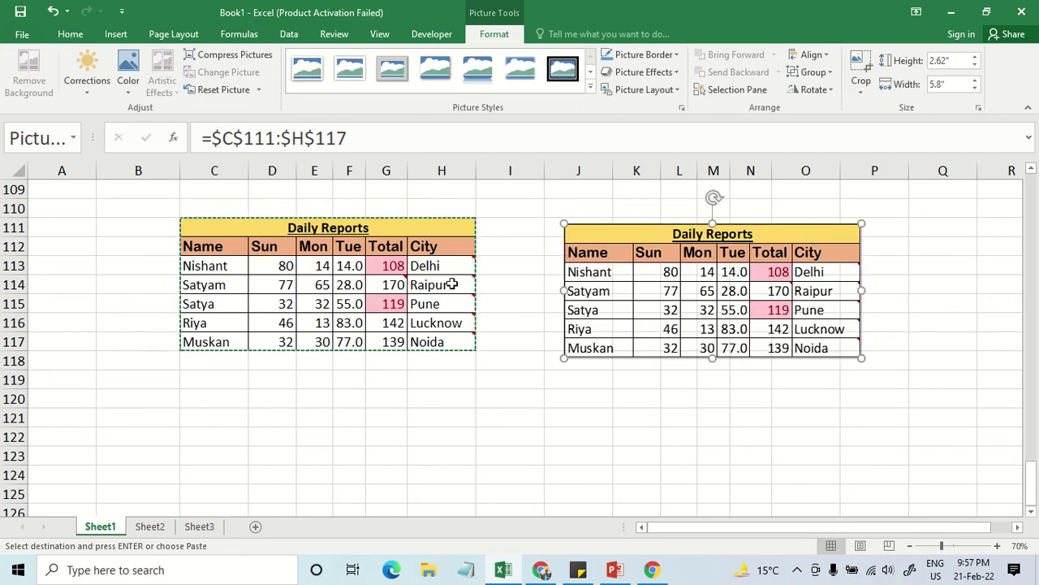
{"action": "mouse_move", "coordinate": [441, 284]}
{"action": "key", "text": "Delete"}
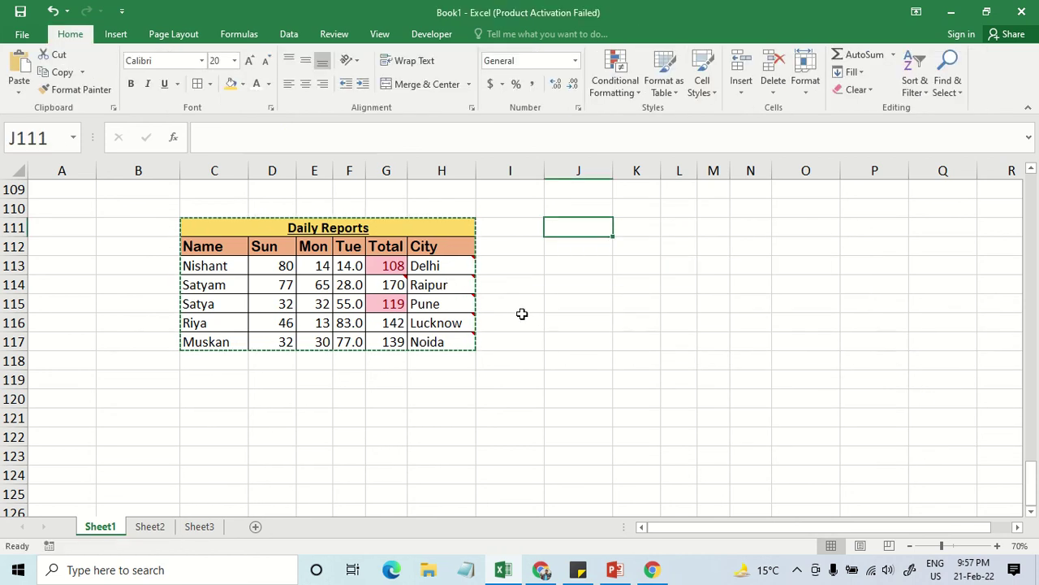